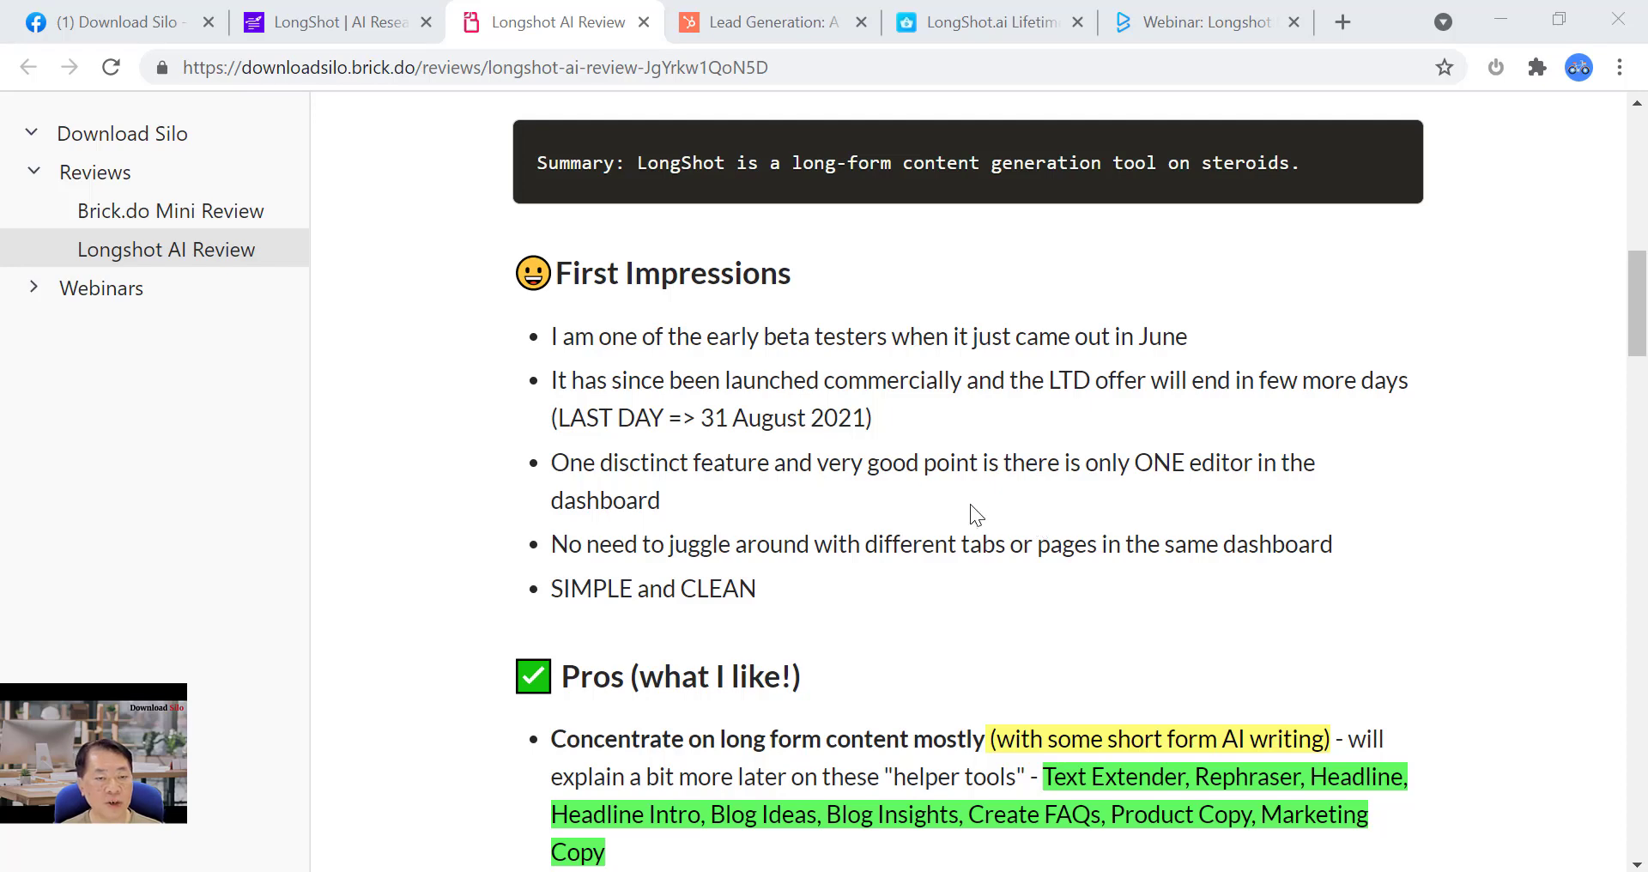
- Read through the LongShot AI review's first impressions, pros, four-step workflow, killer features and cons, glancing at the LongShot dashboard
{"action": "scroll", "coordinate": [976, 518], "scroll_direction": "down", "scroll_amount": 1}
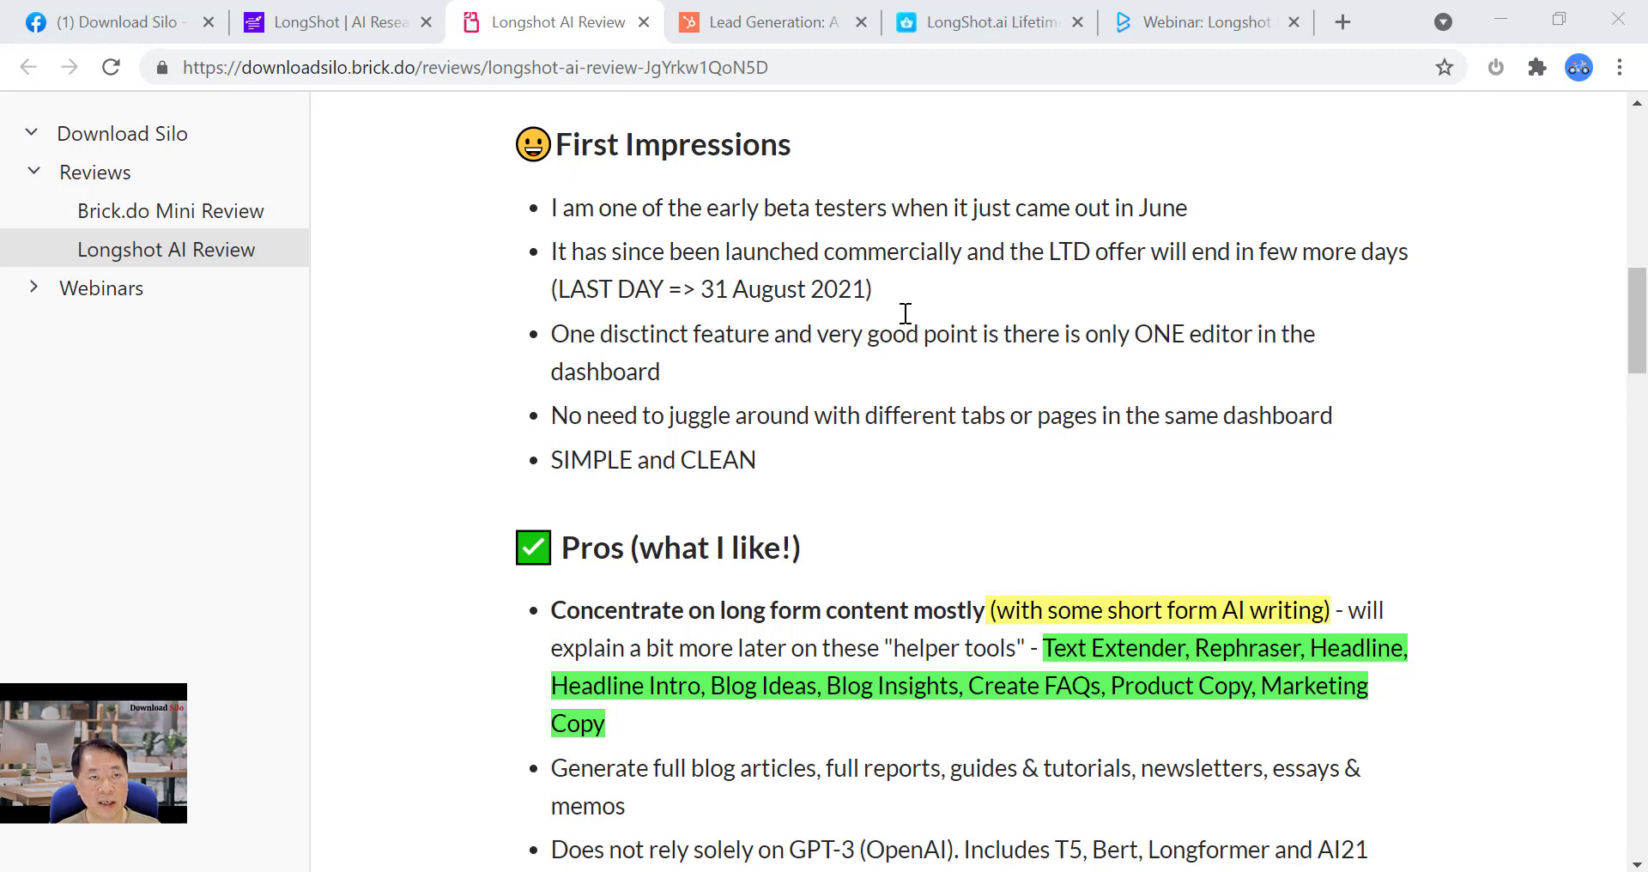
{"action": "left_click", "coordinate": [330, 28]}
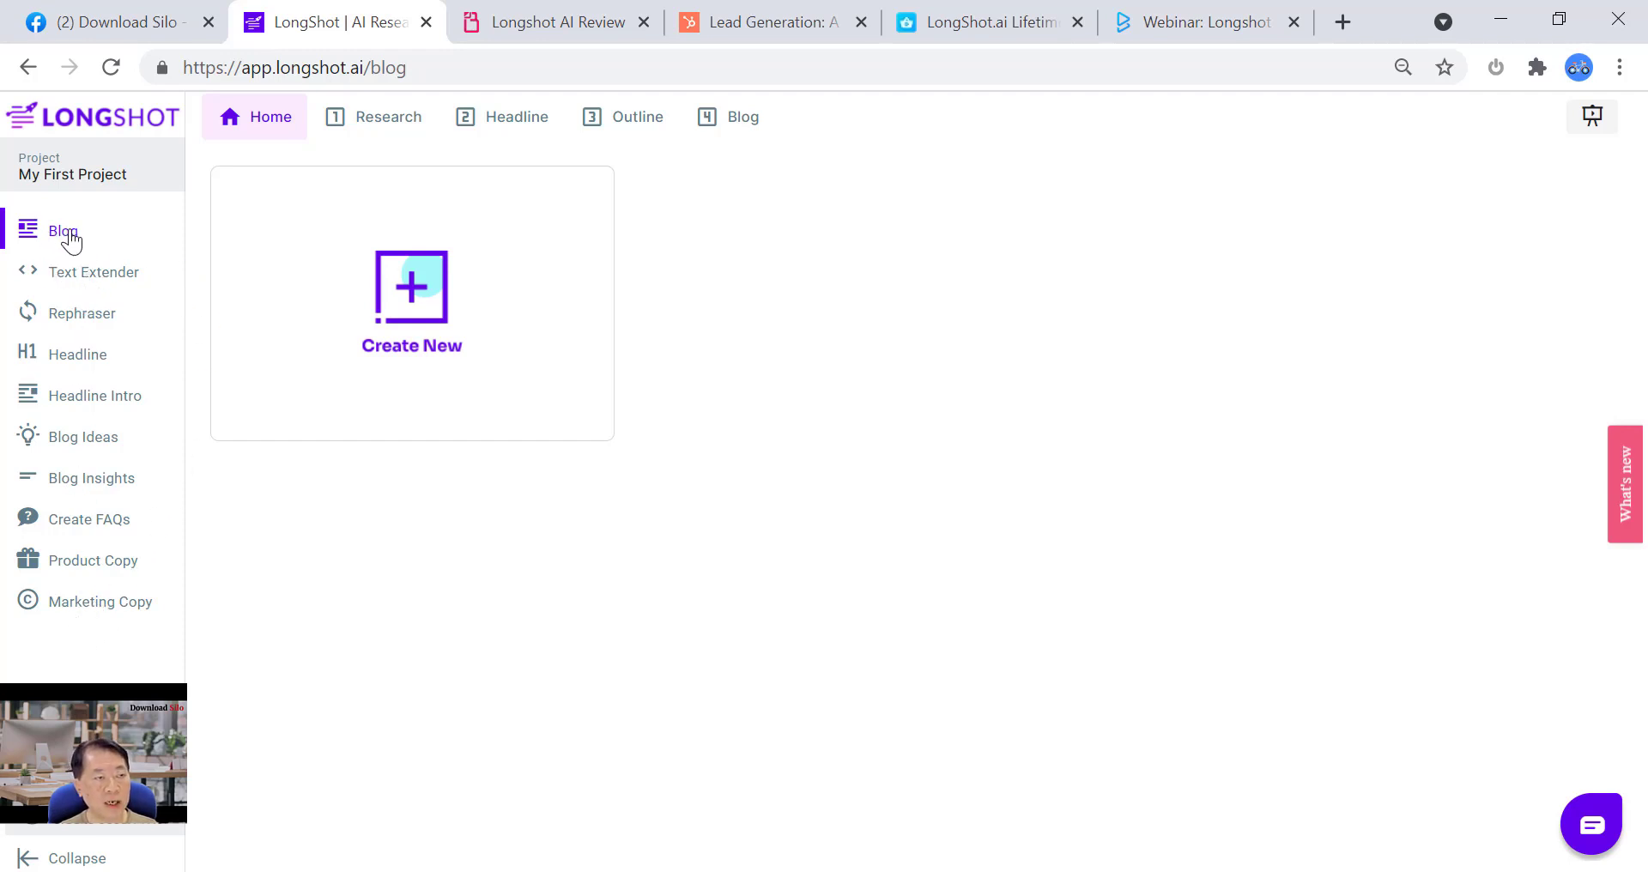
{"action": "left_click", "coordinate": [533, 26]}
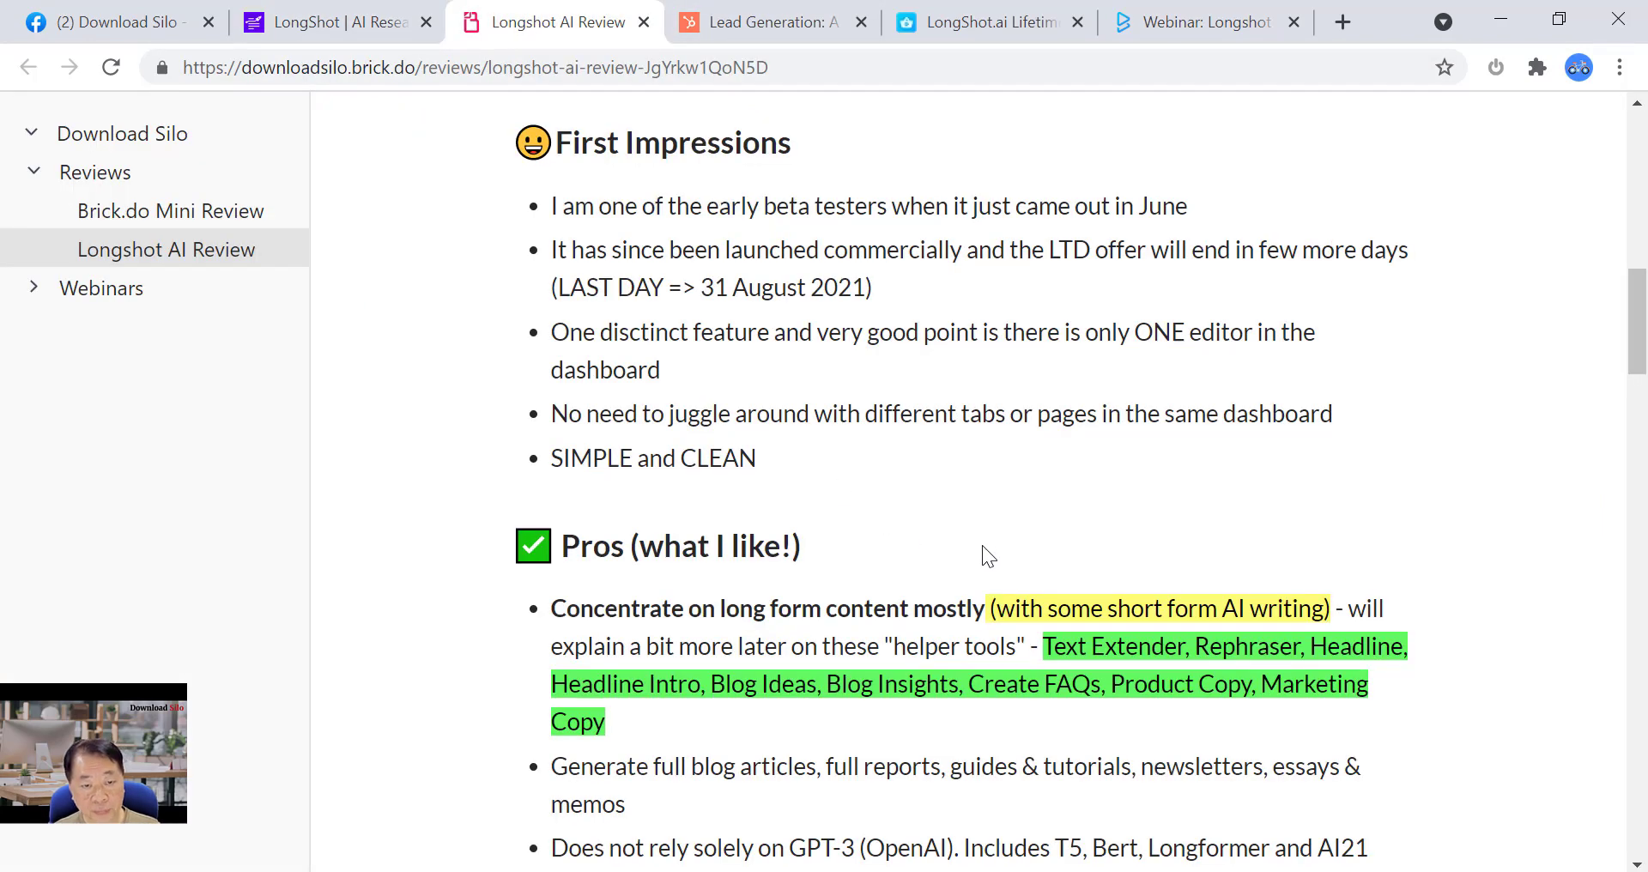
{"action": "scroll", "coordinate": [982, 549], "scroll_direction": "down", "scroll_amount": 2}
{"action": "scroll", "coordinate": [982, 545], "scroll_direction": "down", "scroll_amount": 6}
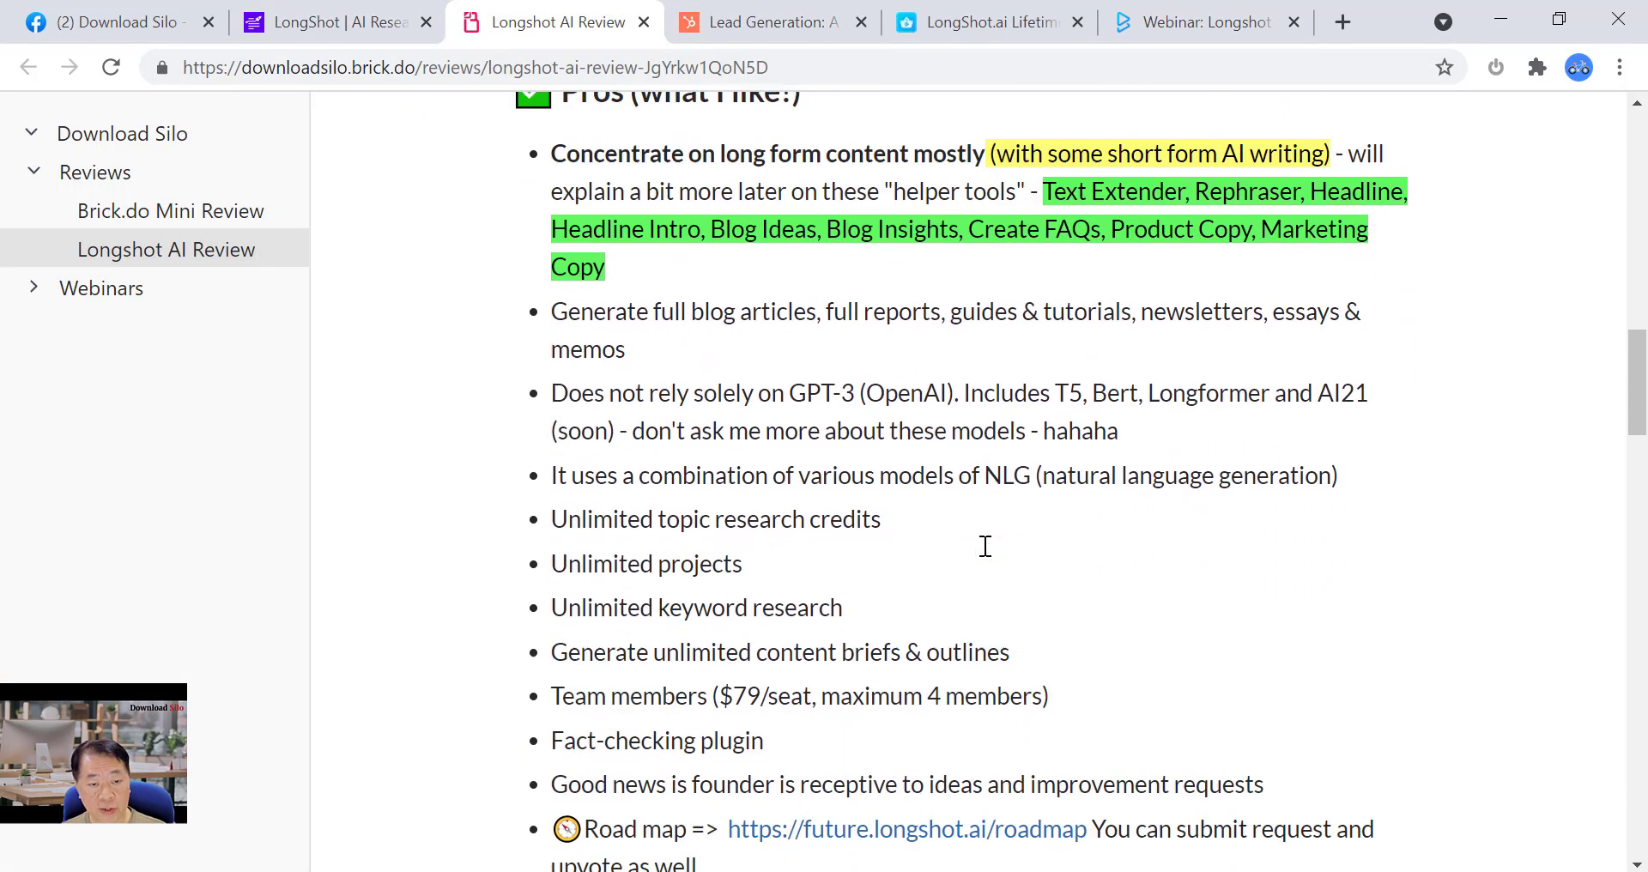
{"action": "scroll", "coordinate": [984, 544], "scroll_direction": "up", "scroll_amount": 4}
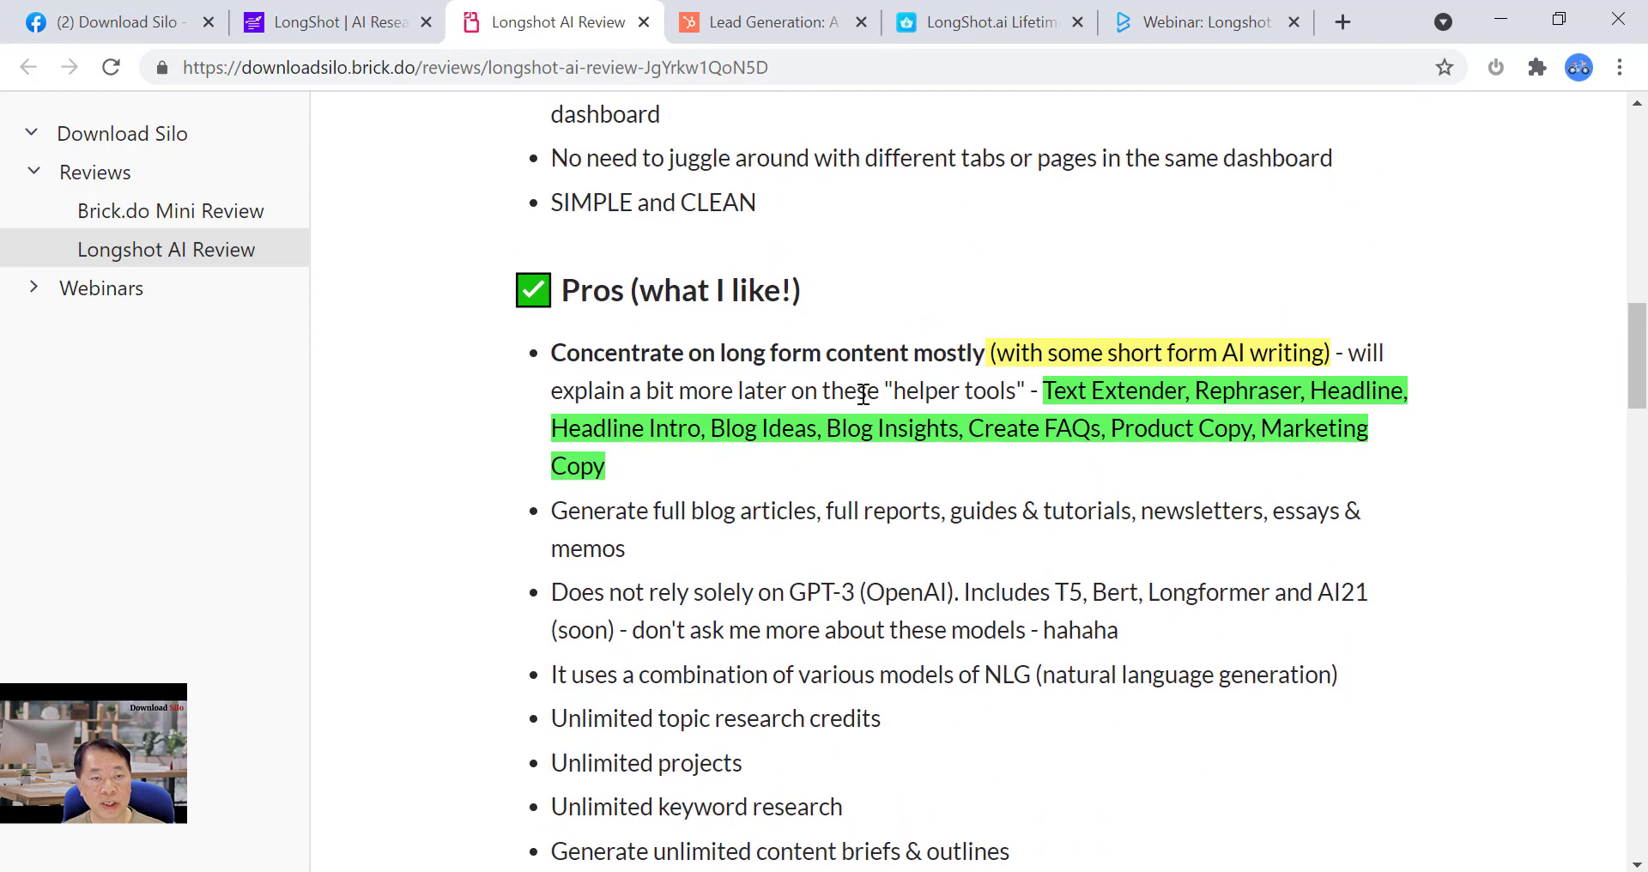
{"action": "scroll", "coordinate": [798, 481], "scroll_direction": "down", "scroll_amount": 5}
{"action": "scroll", "coordinate": [828, 519], "scroll_direction": "down", "scroll_amount": 10}
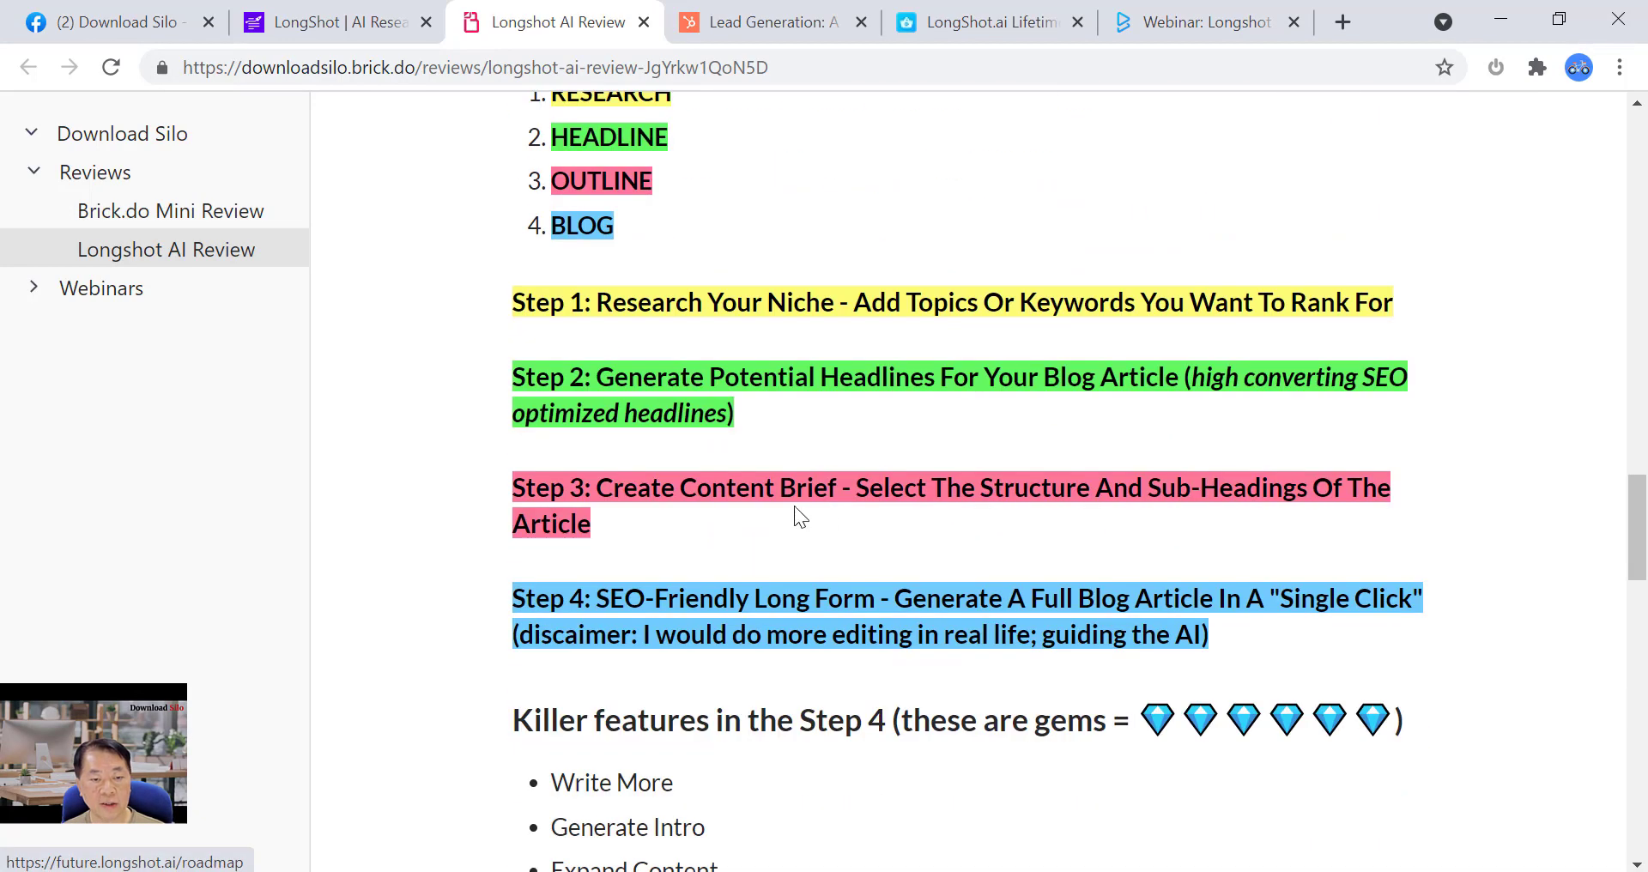
{"action": "scroll", "coordinate": [785, 508], "scroll_direction": "down", "scroll_amount": 6}
{"action": "scroll", "coordinate": [785, 510], "scroll_direction": "down", "scroll_amount": 2}
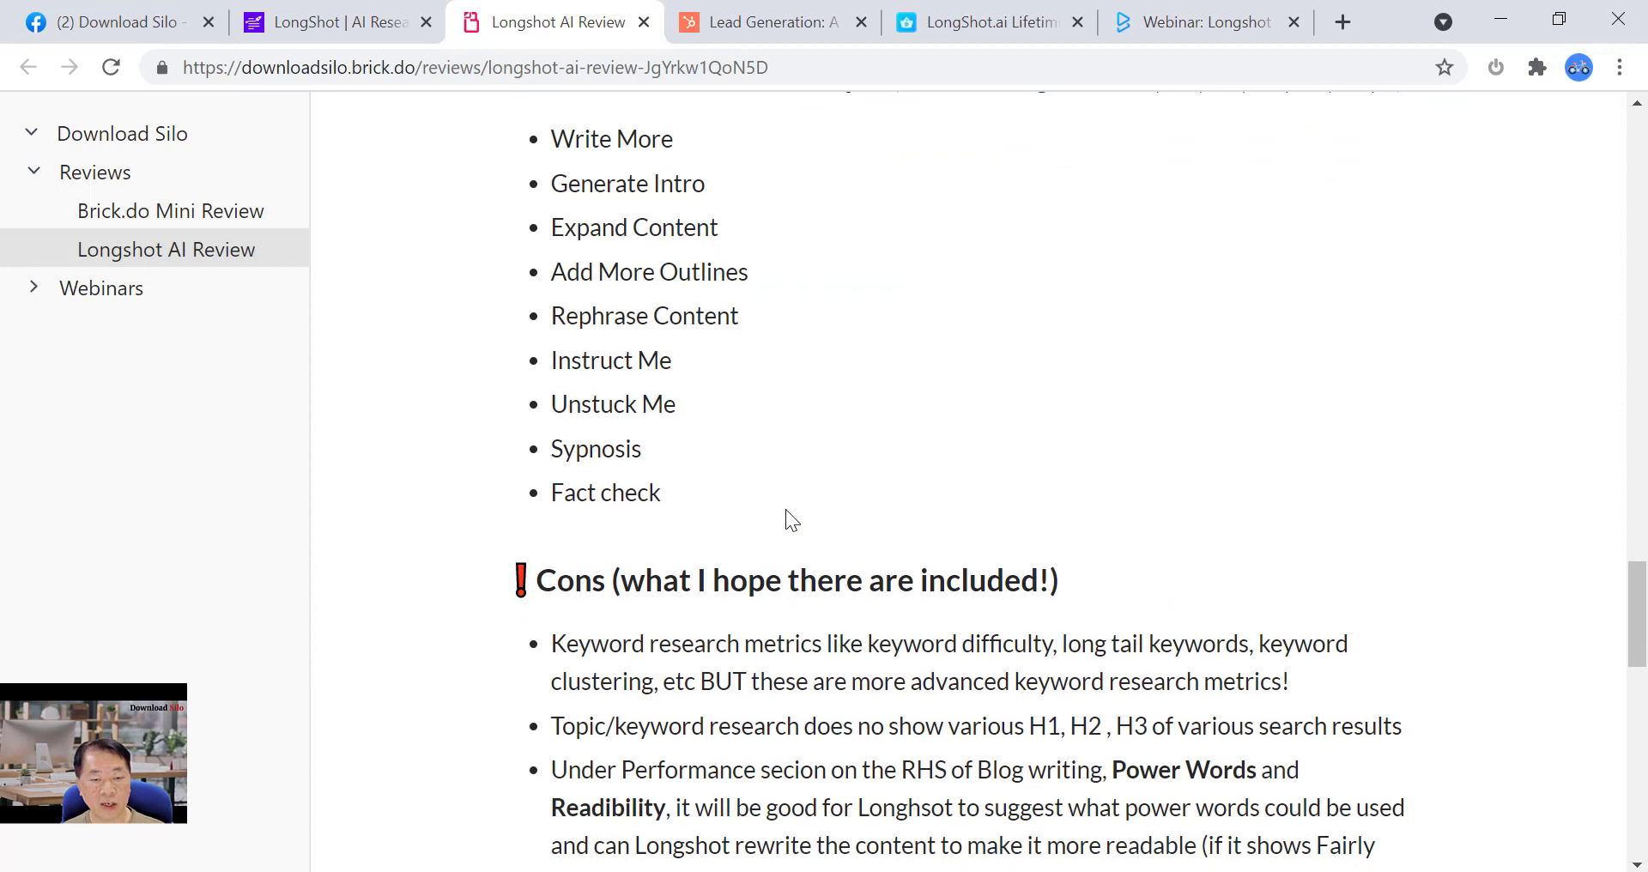
- Switch to LongShot, open the Marketing Copy tool and check what its AIDA, BAB, FAB and PAS options stand for
{"action": "left_click", "coordinate": [335, 33]}
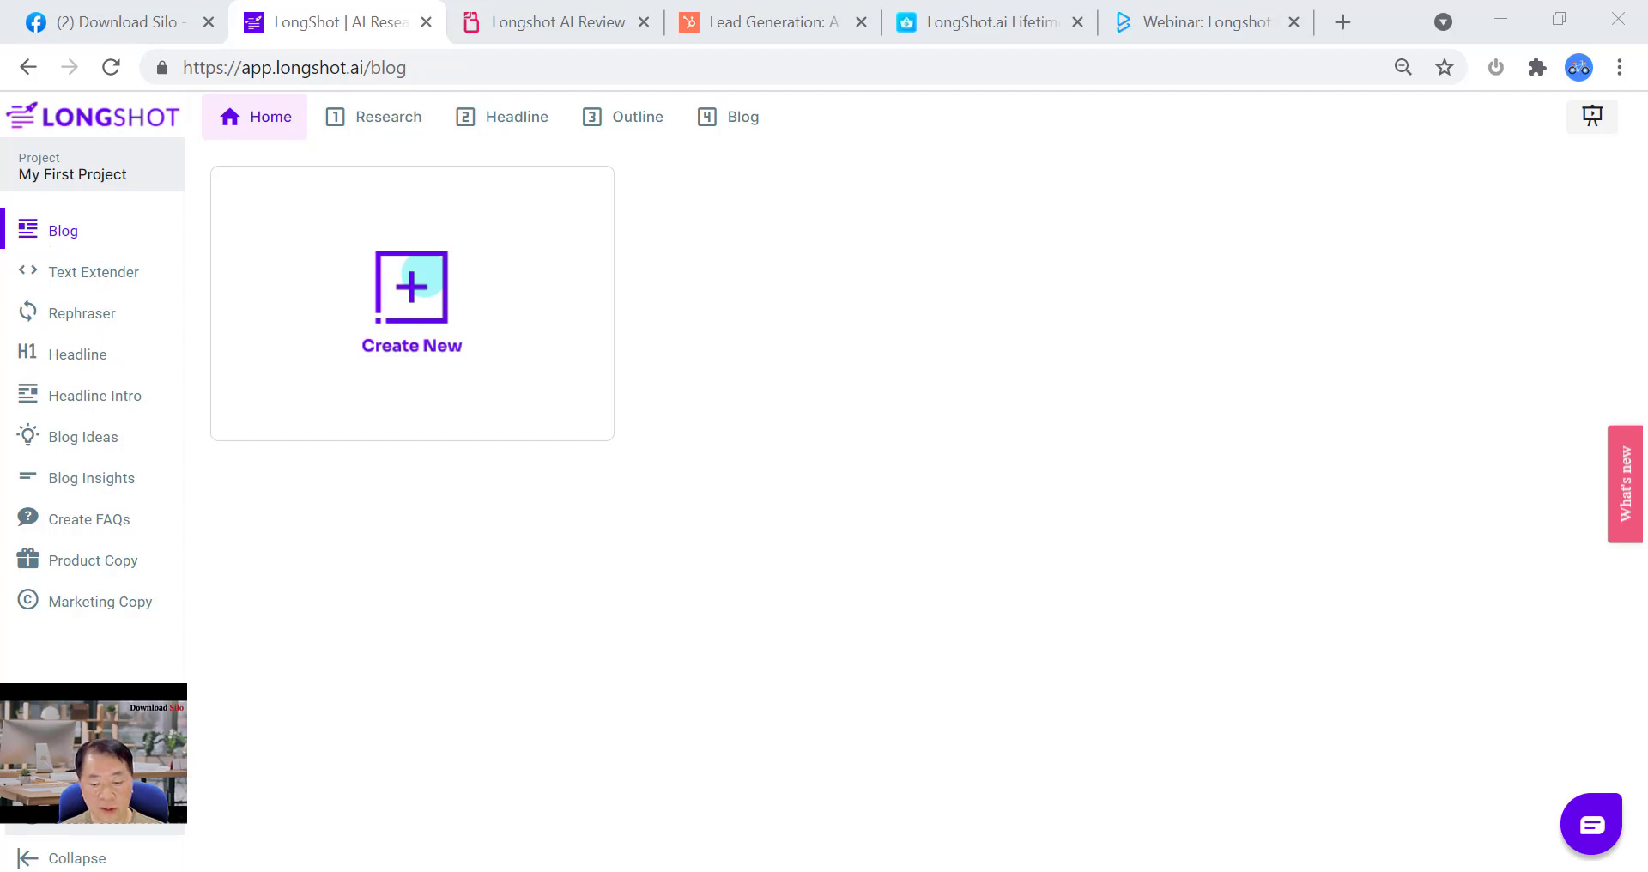
{"action": "left_click", "coordinate": [95, 608]}
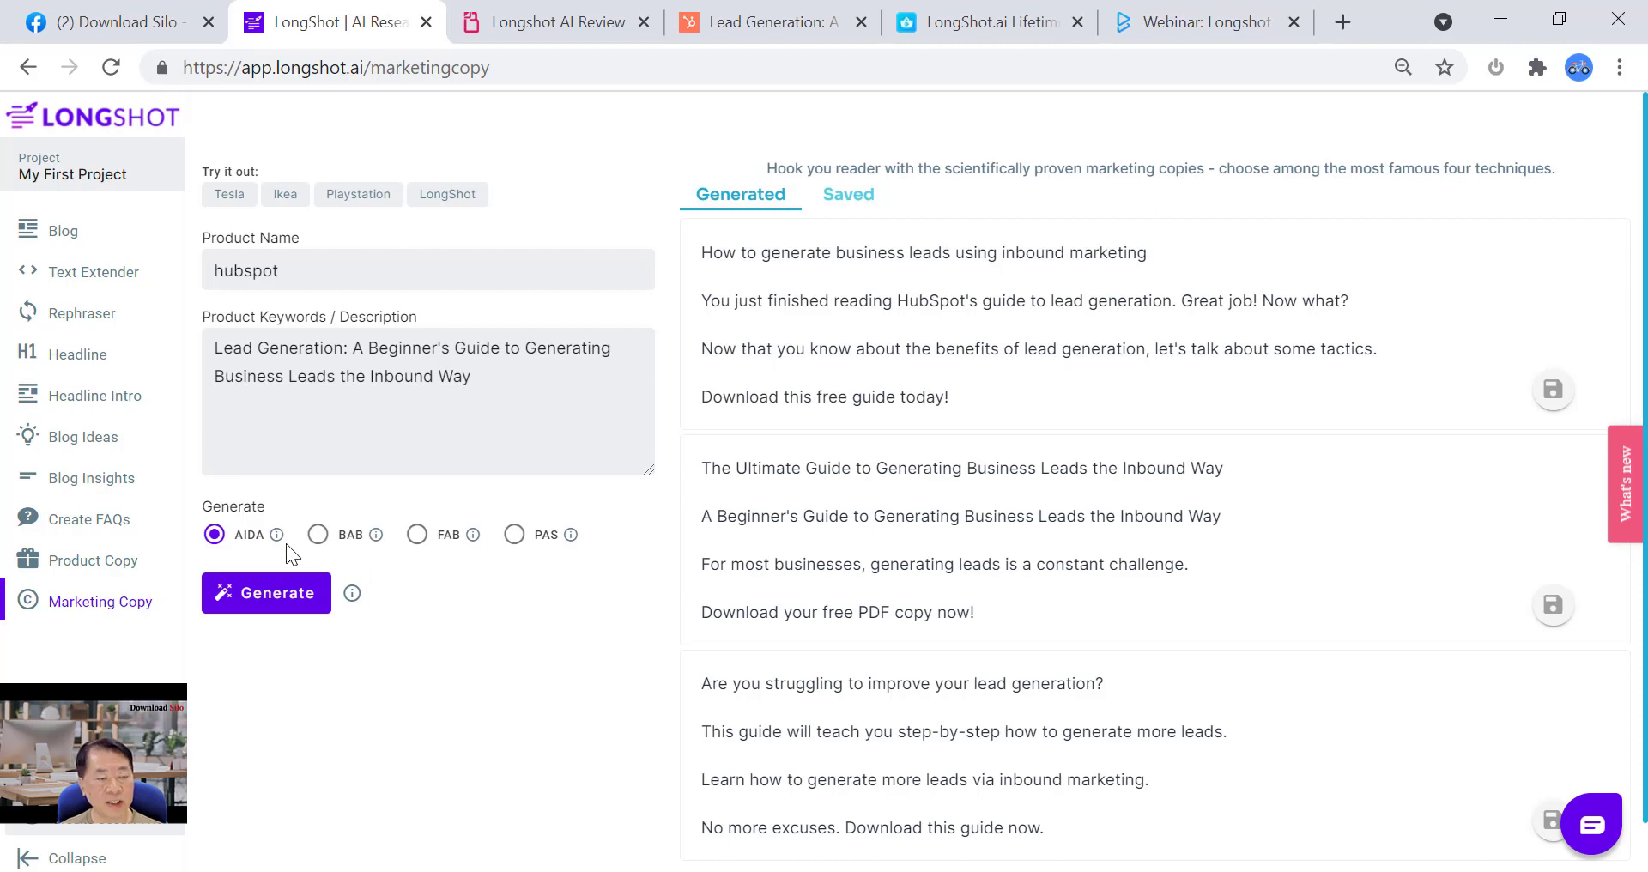
{"action": "mouse_move", "coordinate": [284, 546]}
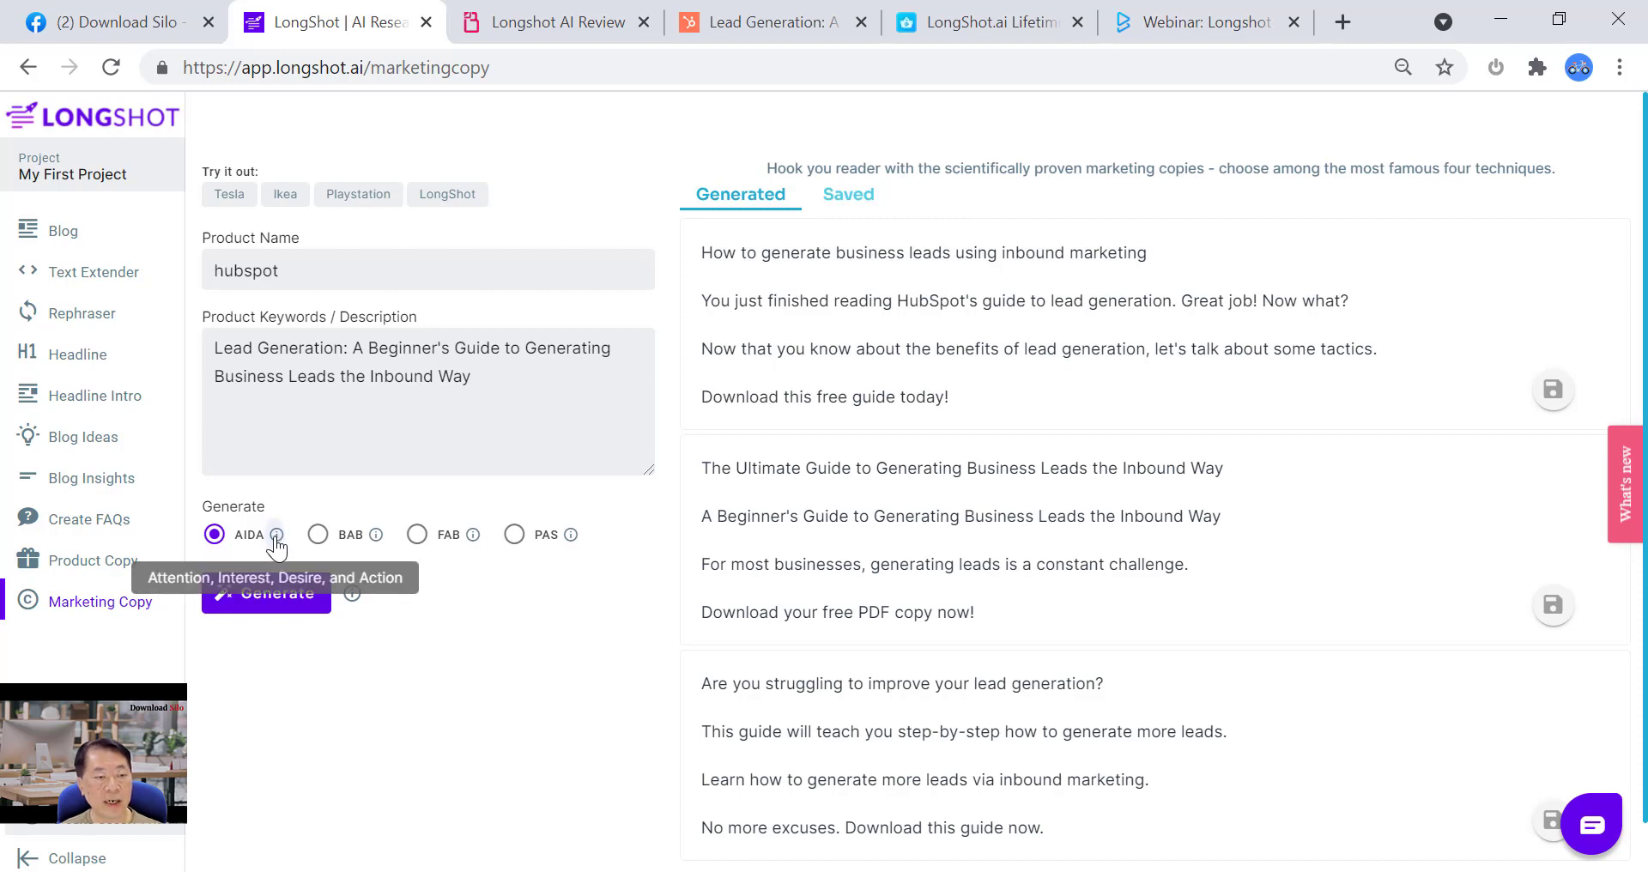
{"action": "mouse_move", "coordinate": [371, 543]}
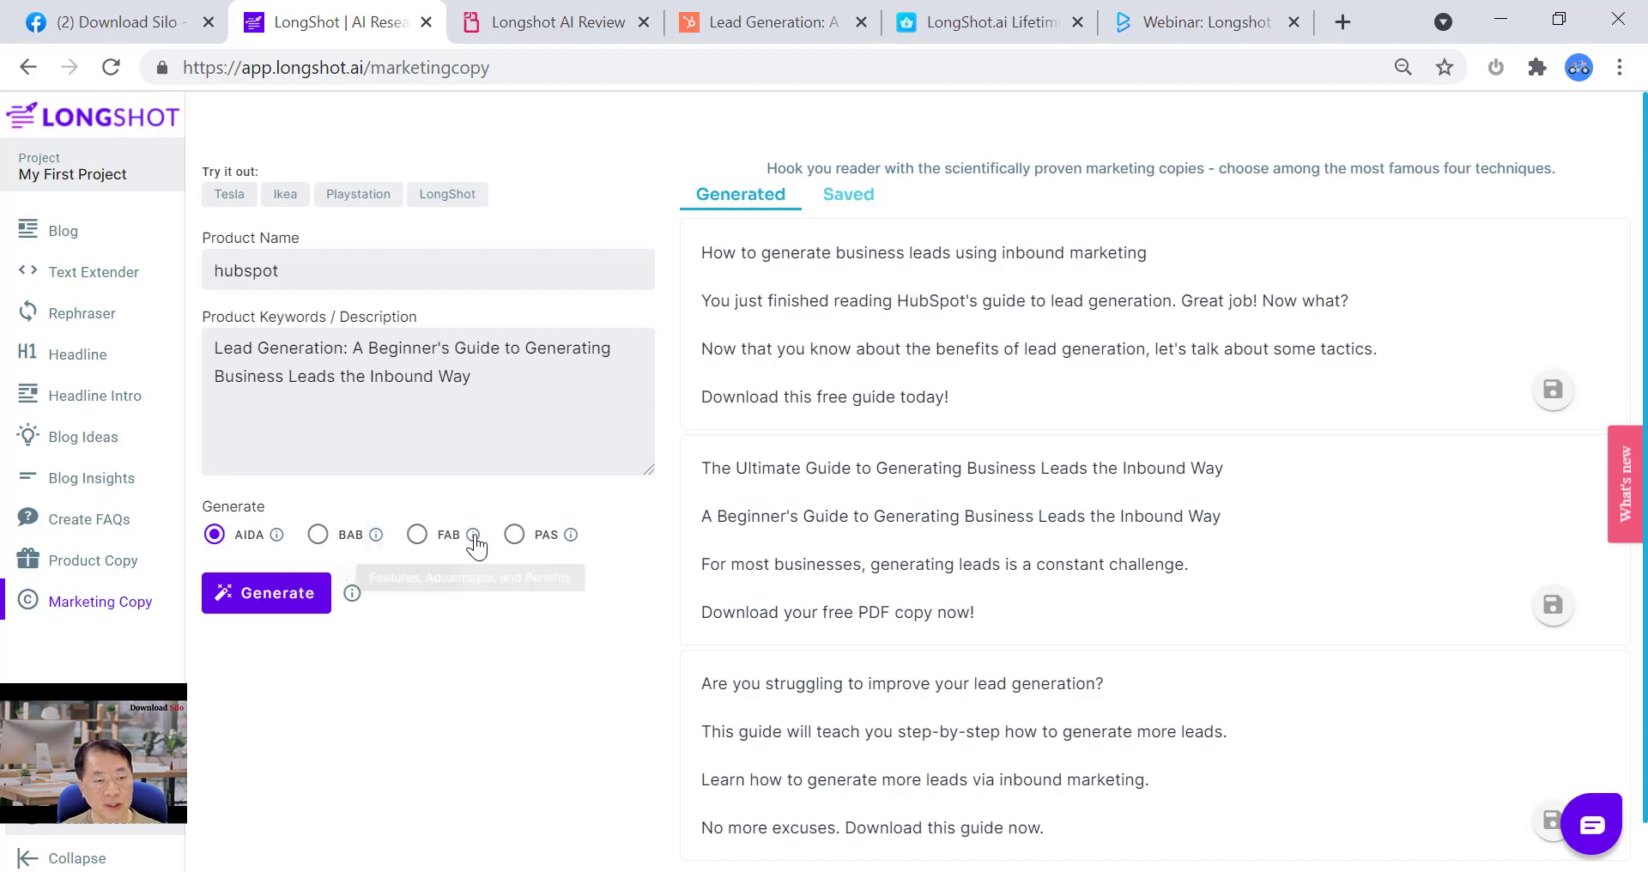
{"action": "mouse_move", "coordinate": [472, 544]}
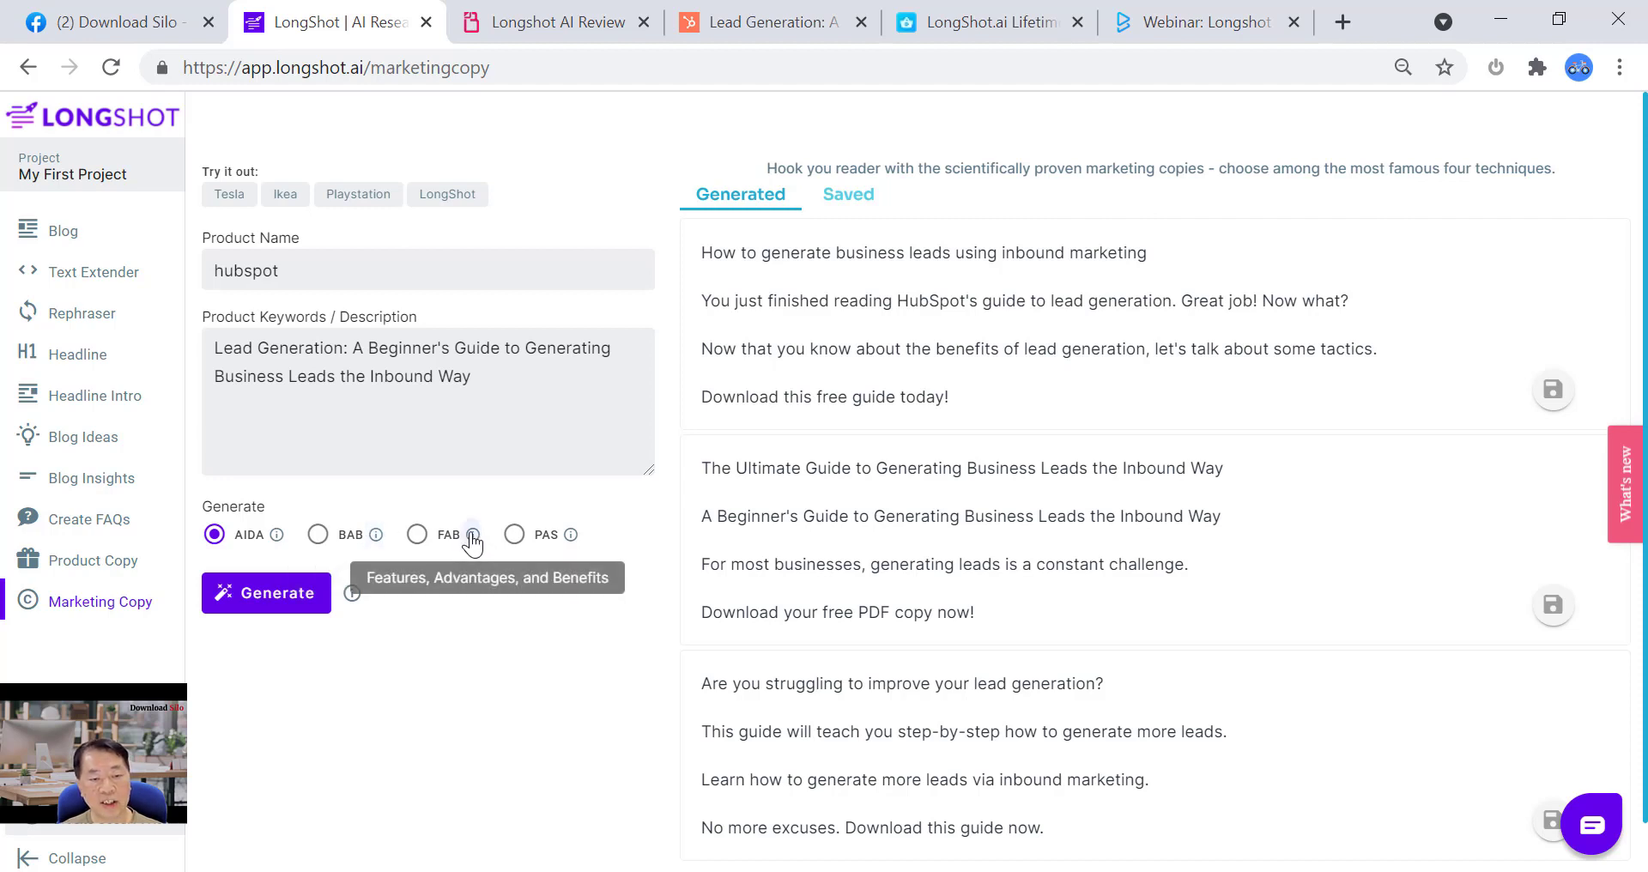
{"action": "mouse_move", "coordinate": [570, 543]}
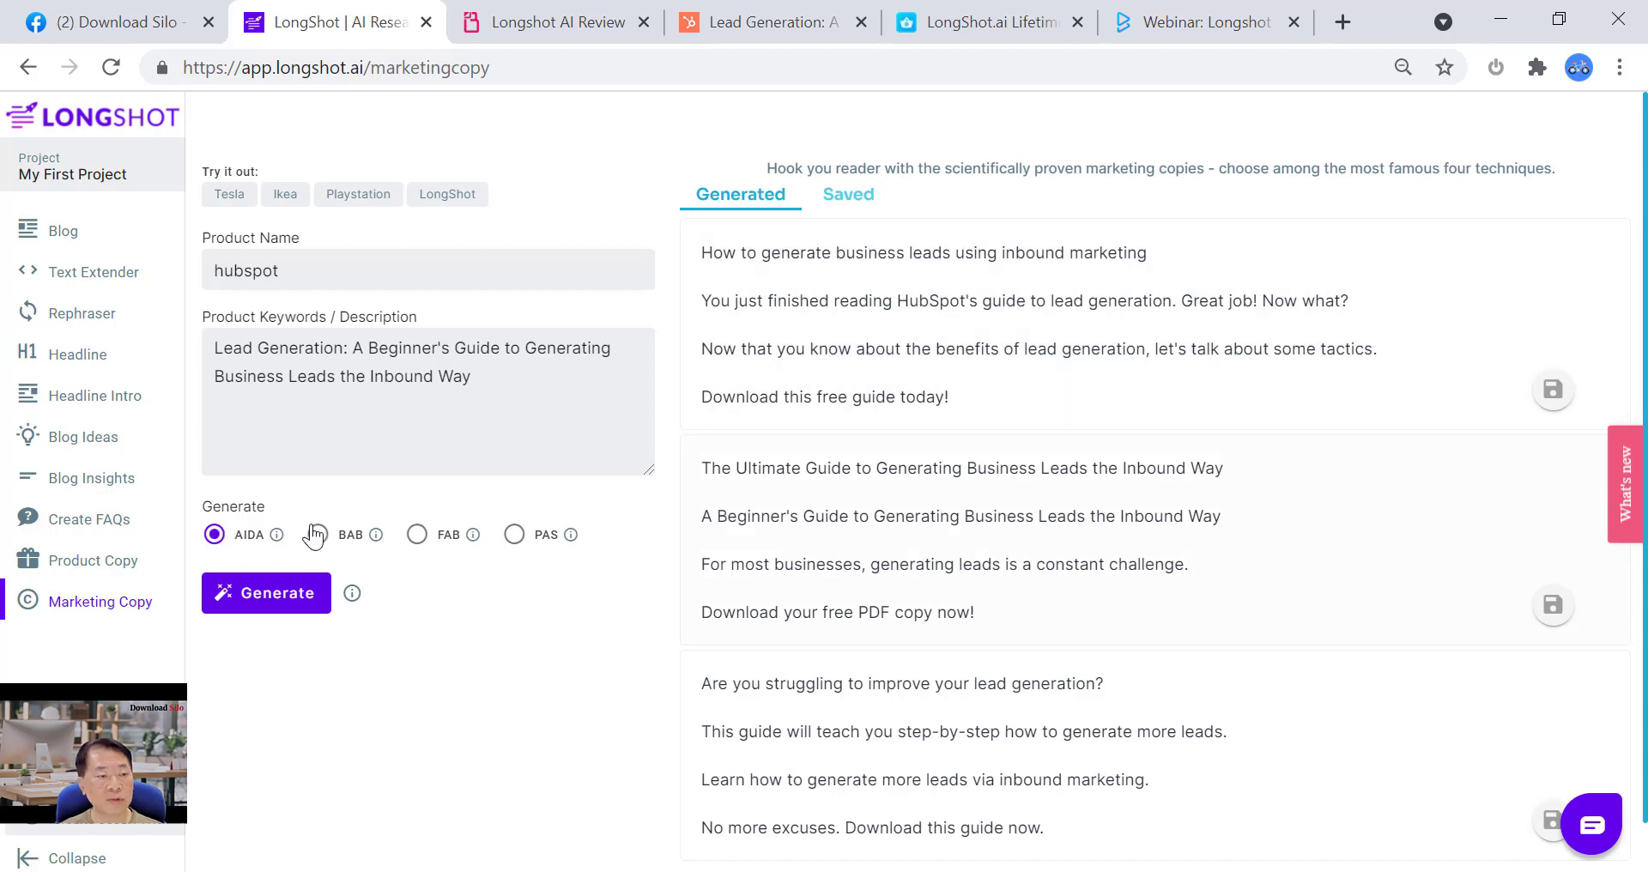
{"action": "left_click", "coordinate": [530, 550]}
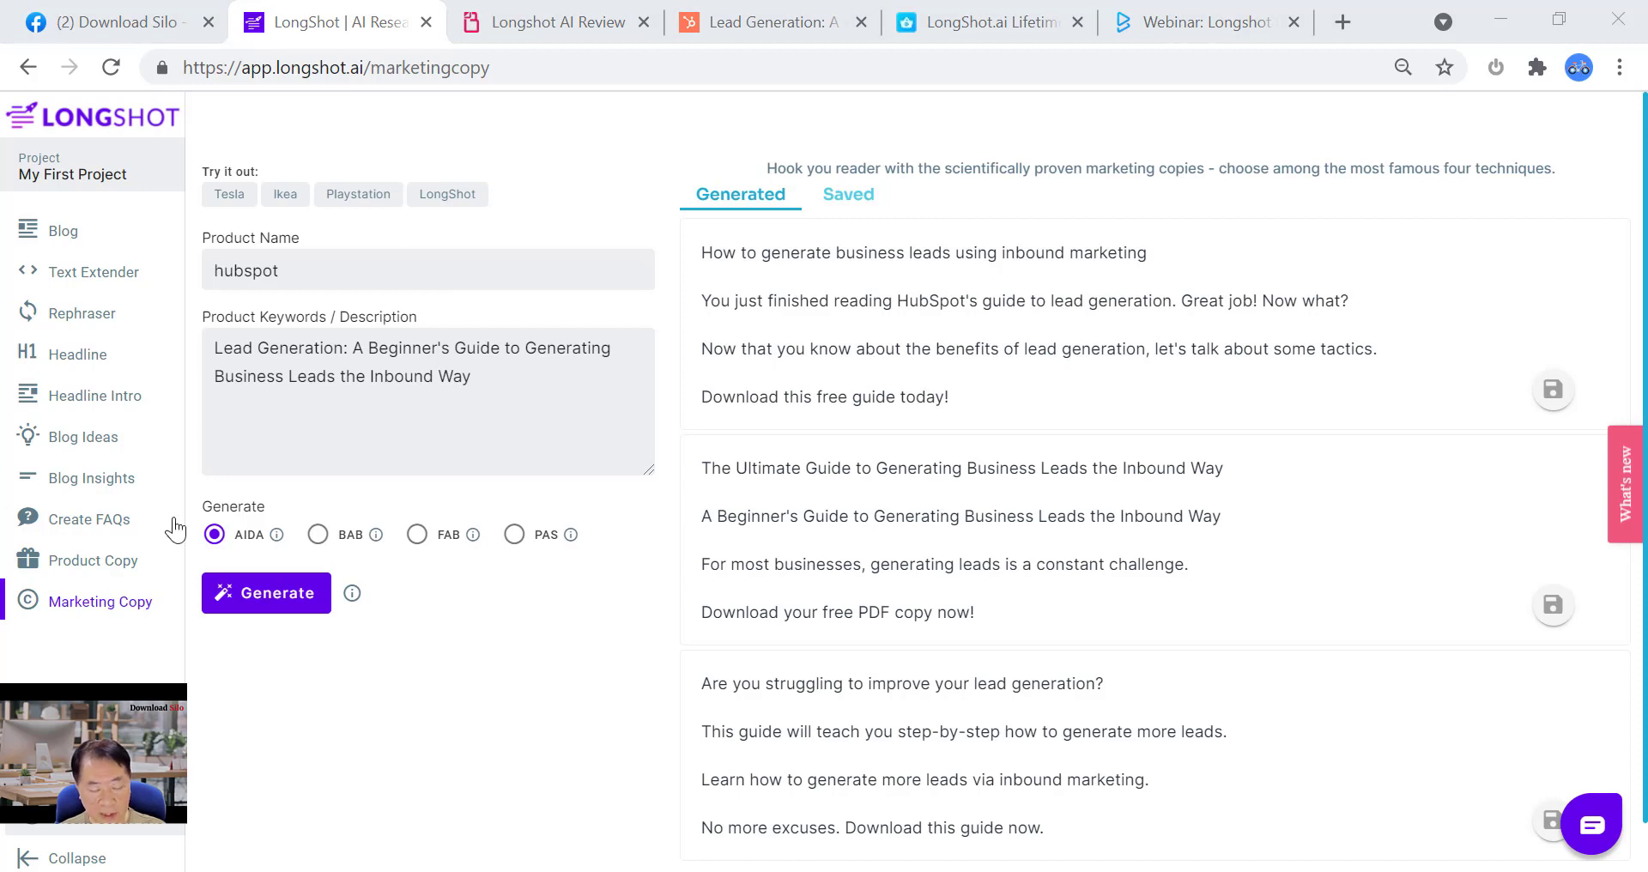
- Set the product name to "Longshot.ai" and the description to "ai-powered software,ai writer,long form content,quality article, gpt-3,seo optimized articles"
{"action": "left_click", "coordinate": [177, 275]}
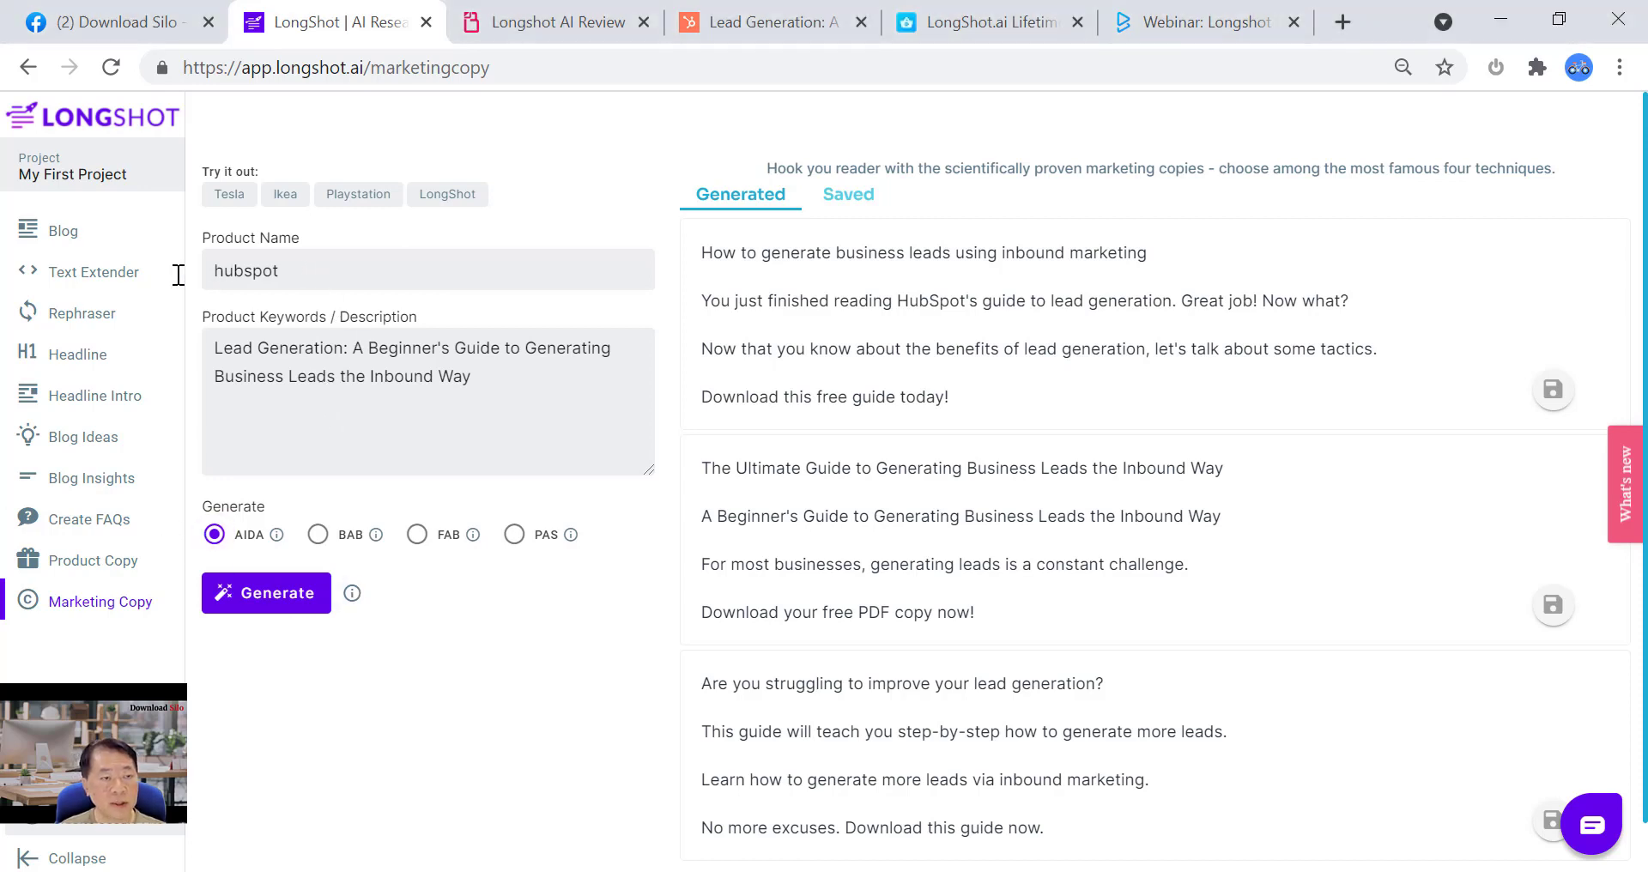
{"action": "double_click", "coordinate": [228, 269]}
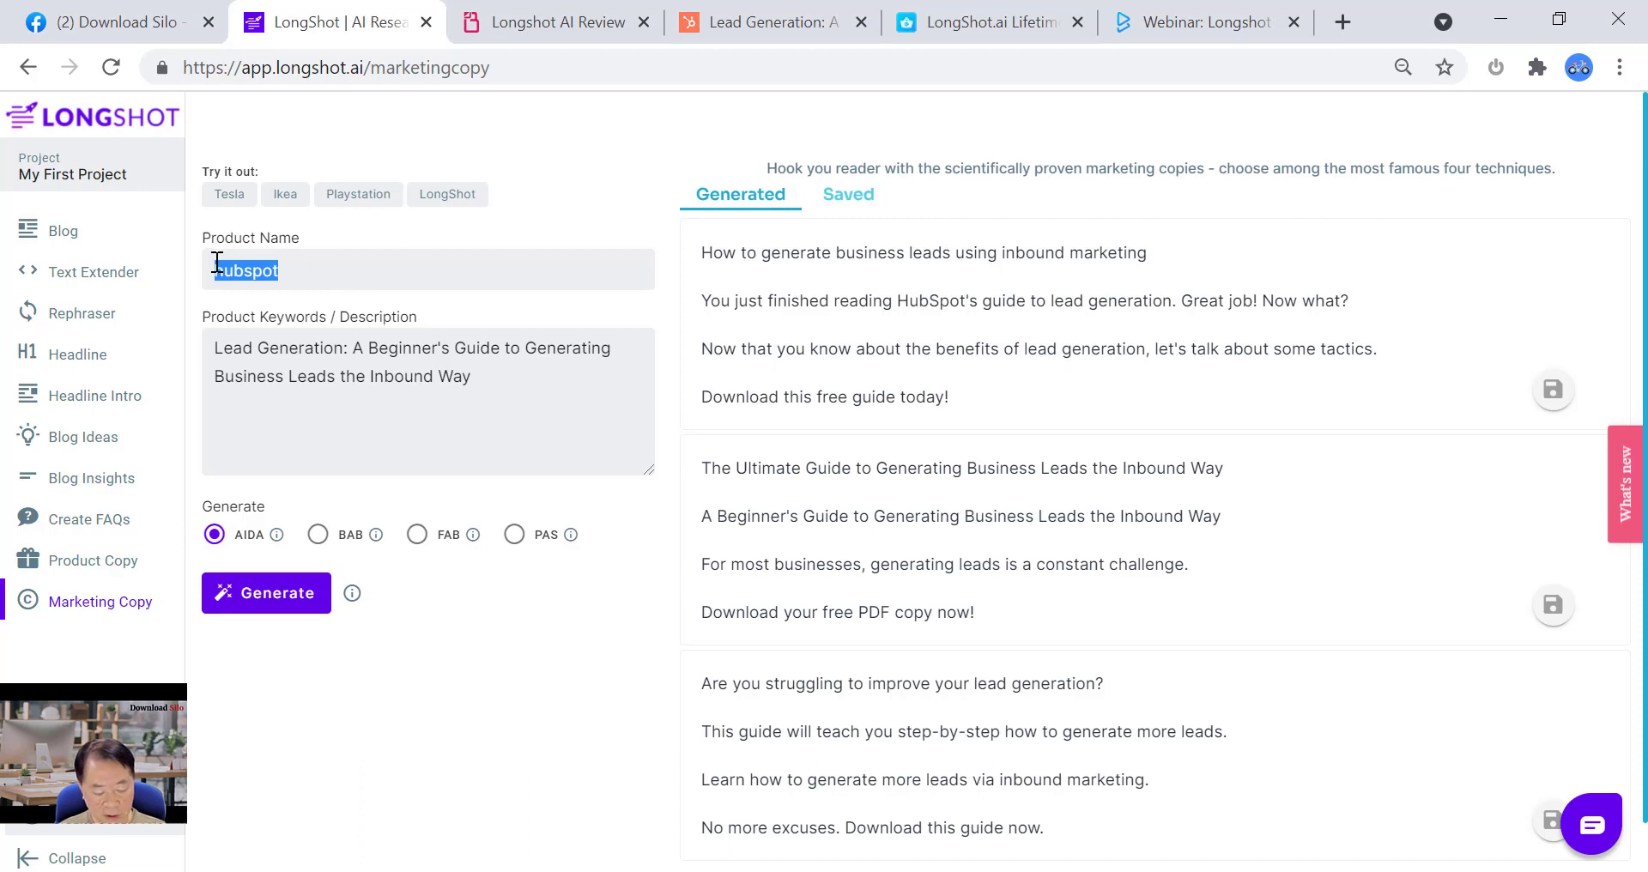
{"action": "type", "text": "Longshot.ai"}
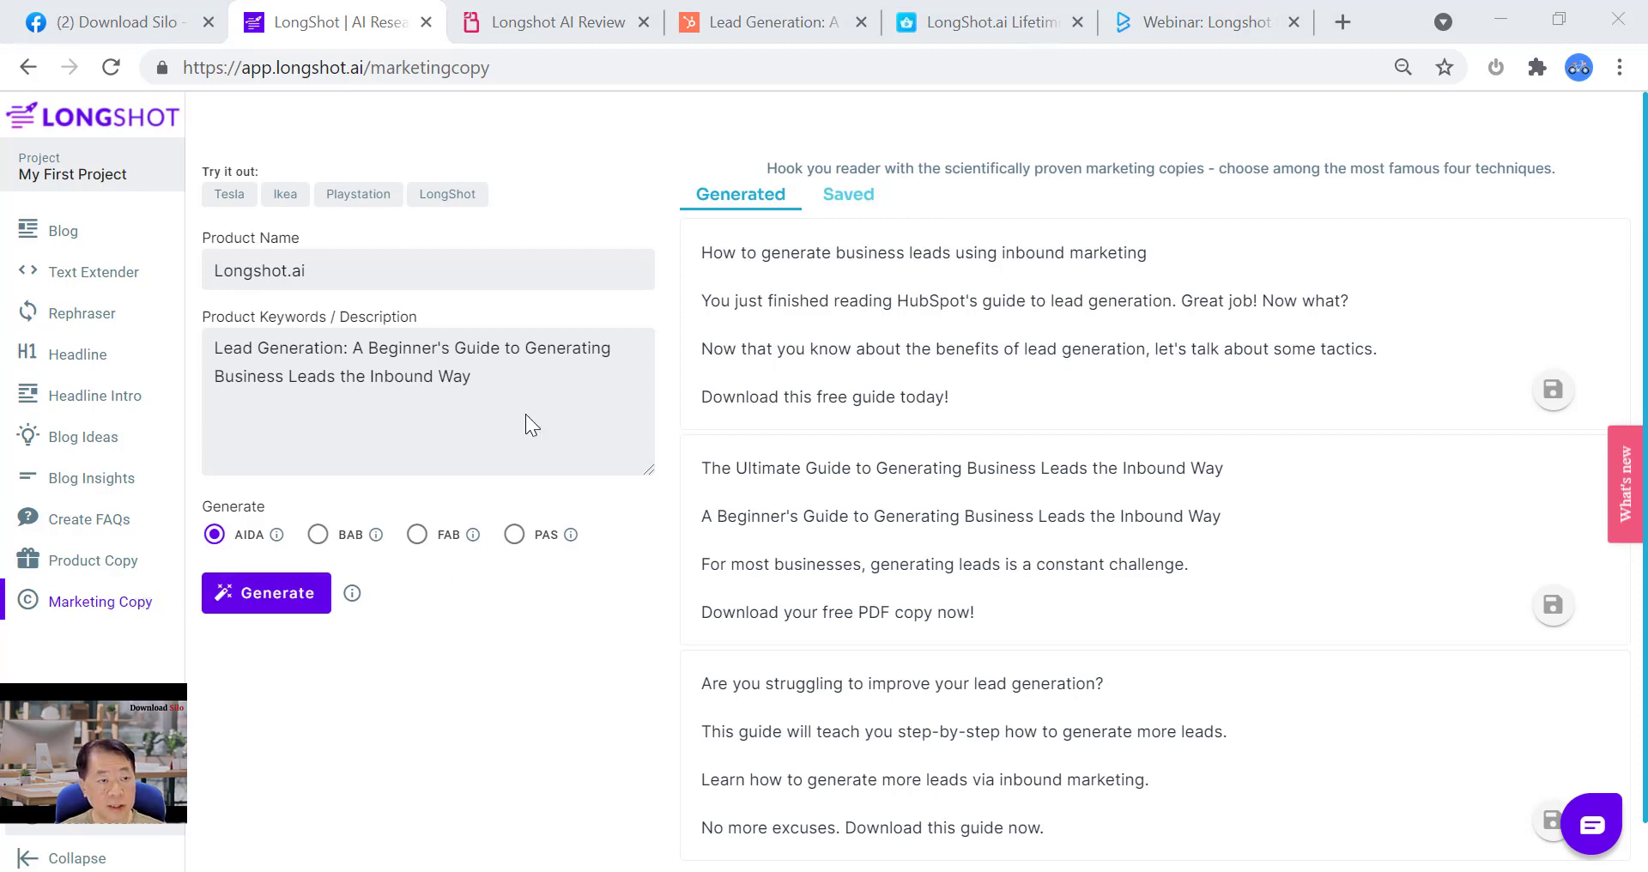
{"action": "left_click_drag", "start_coordinate": [476, 377], "coordinate": [209, 349]}
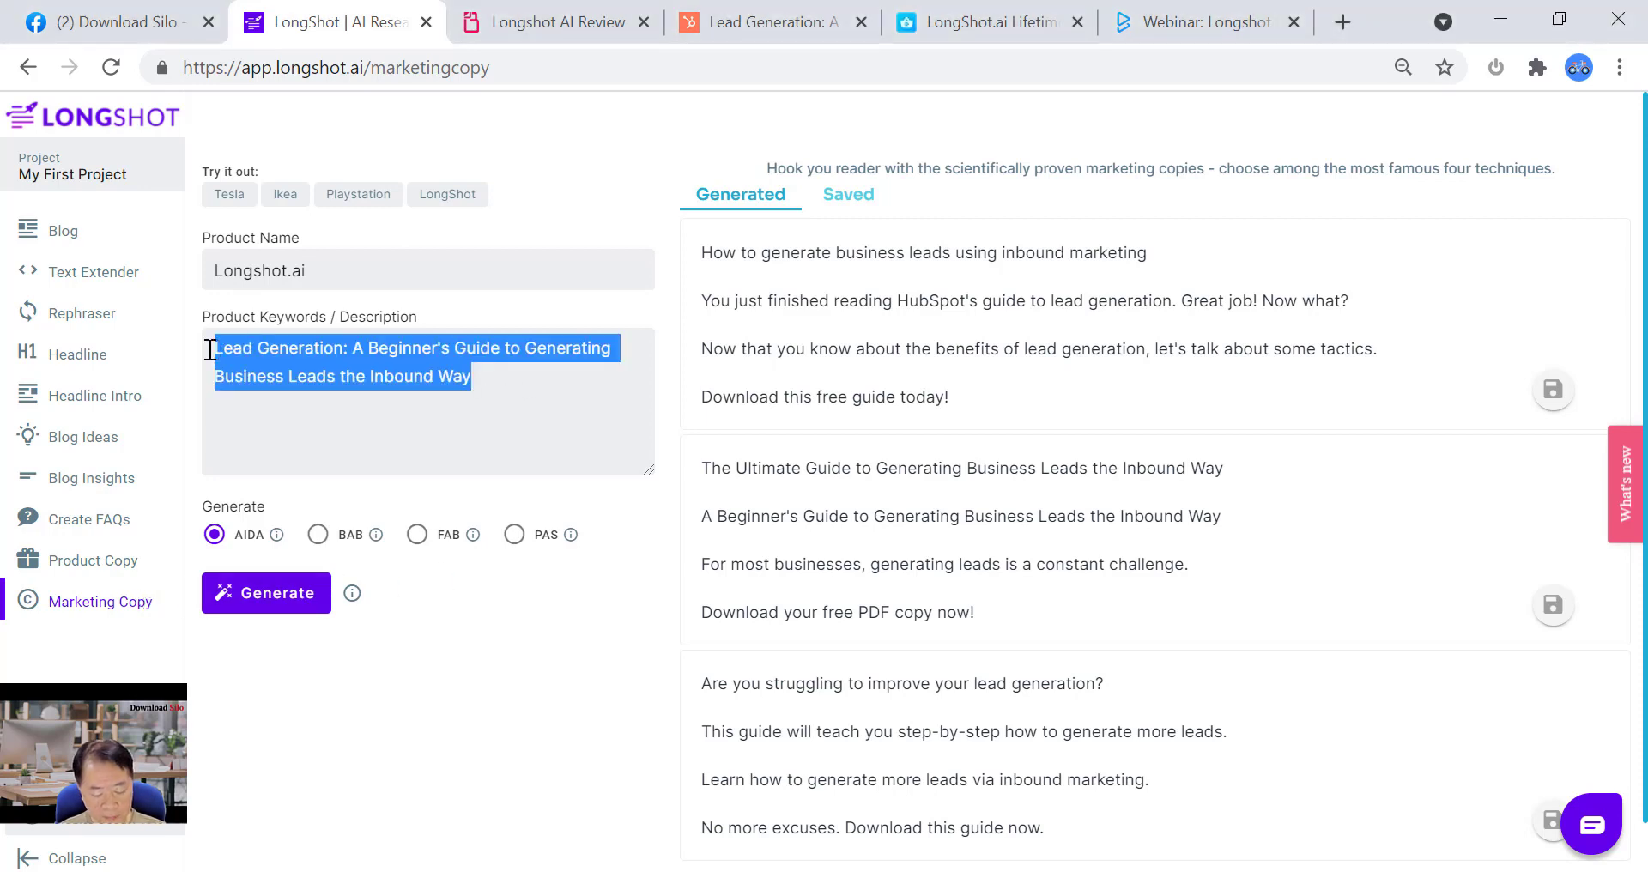
{"action": "type", "text": "ai-powered software,ai writer,long form content,quality article, gpt-3,seo optimized articles"}
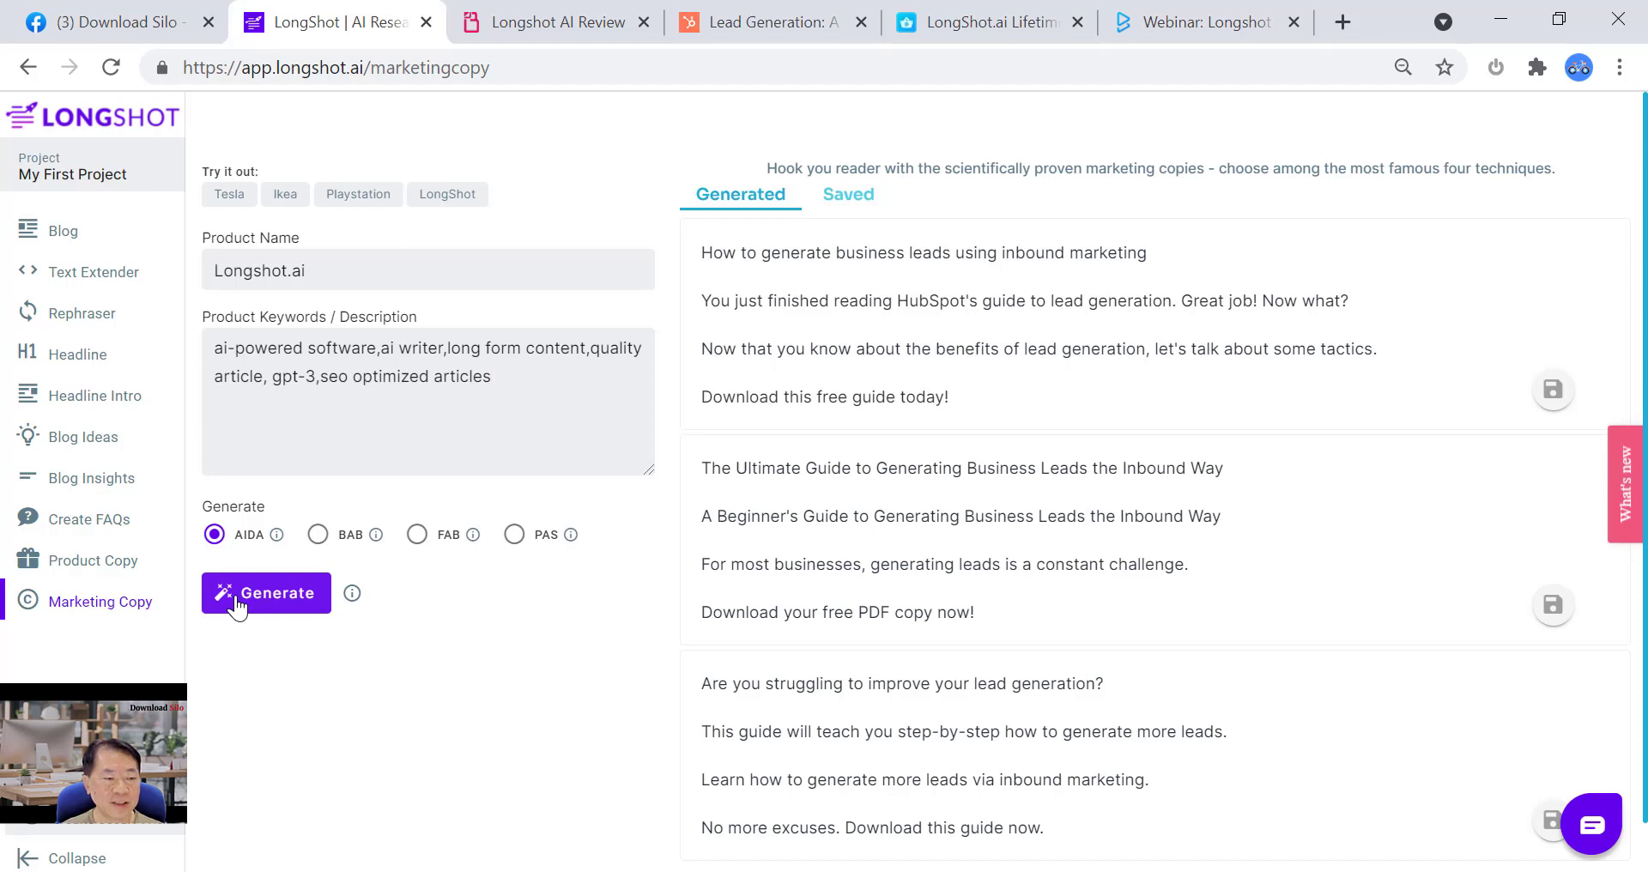
- Generate AIDA marketing copy for Longshot.ai and read through the generated versions
{"action": "mouse_move", "coordinate": [350, 605]}
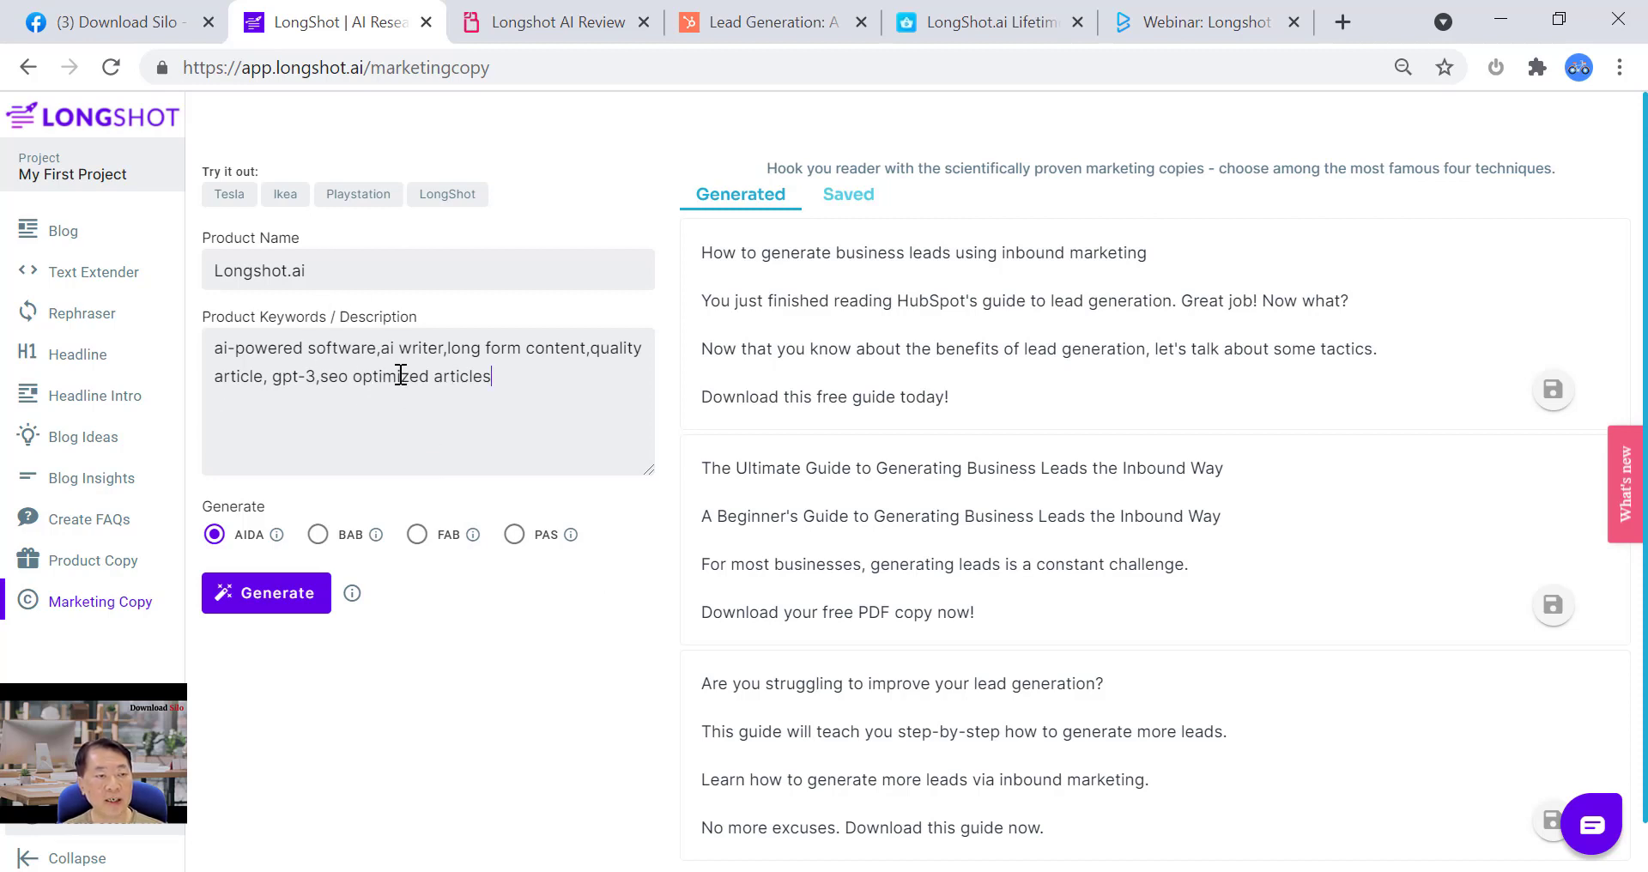
{"action": "left_click", "coordinate": [279, 608]}
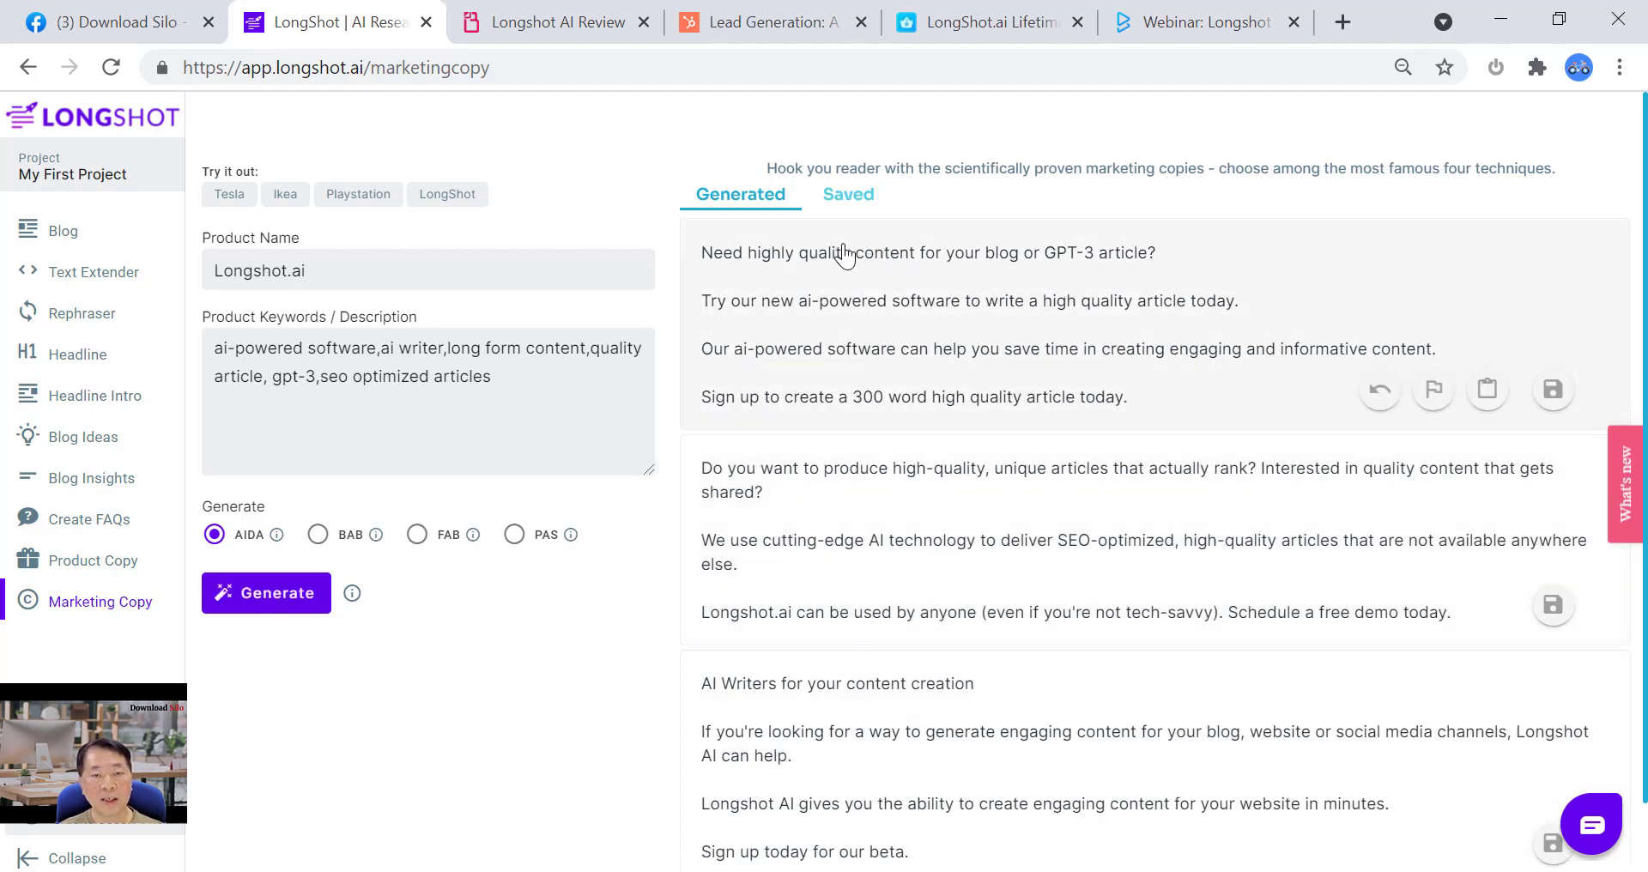
{"action": "scroll", "coordinate": [976, 665], "scroll_direction": "down", "scroll_amount": 2}
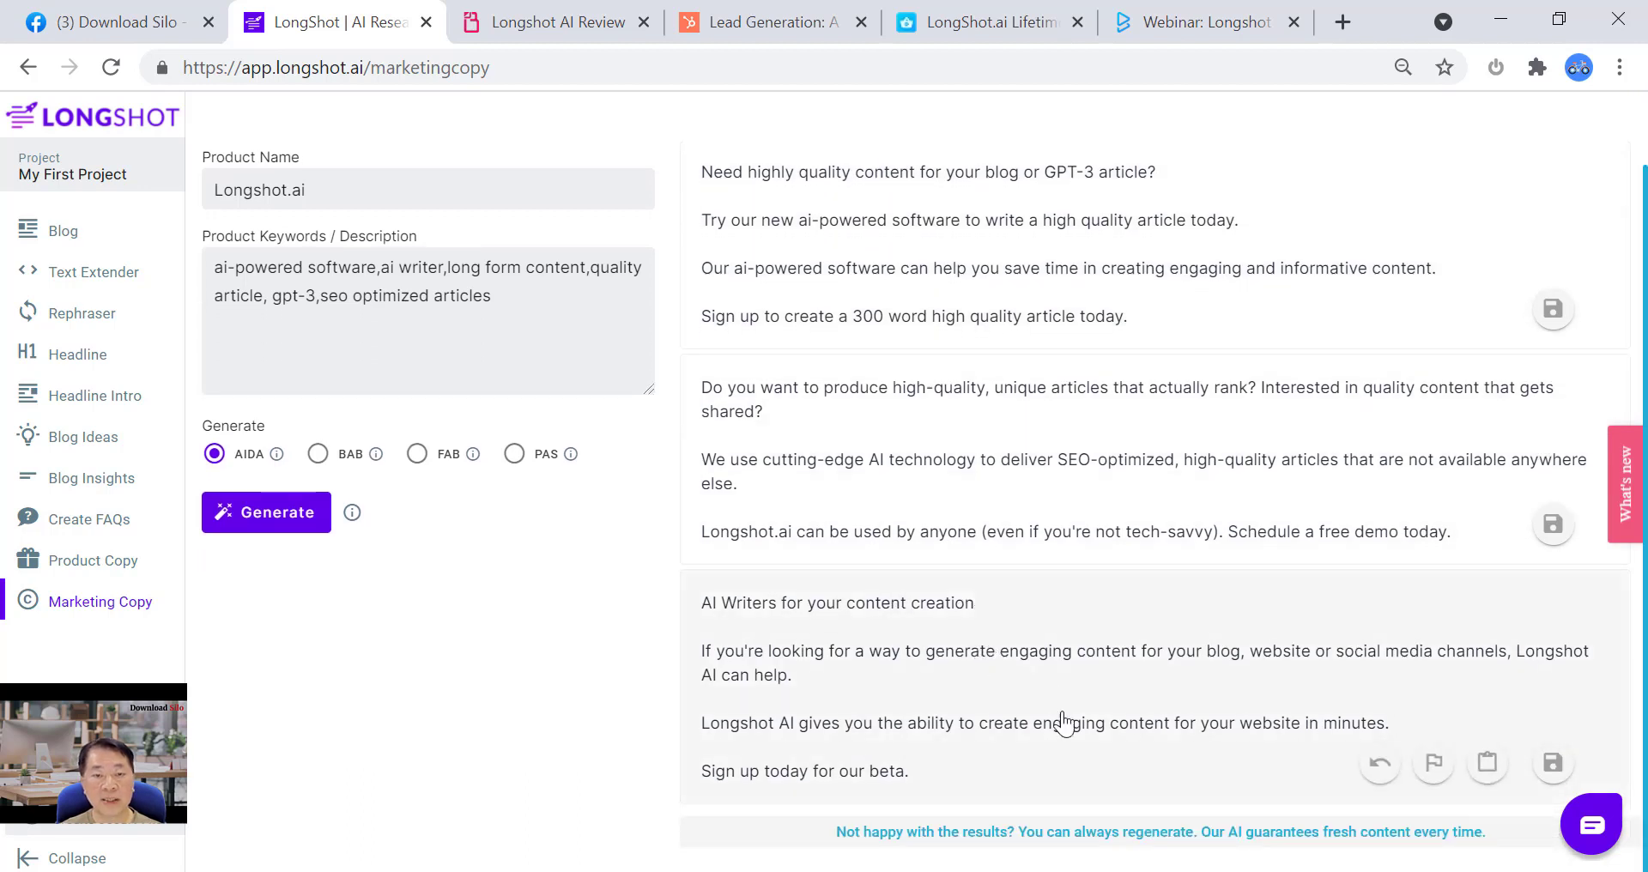
{"action": "scroll", "coordinate": [986, 404], "scroll_direction": "up", "scroll_amount": 2}
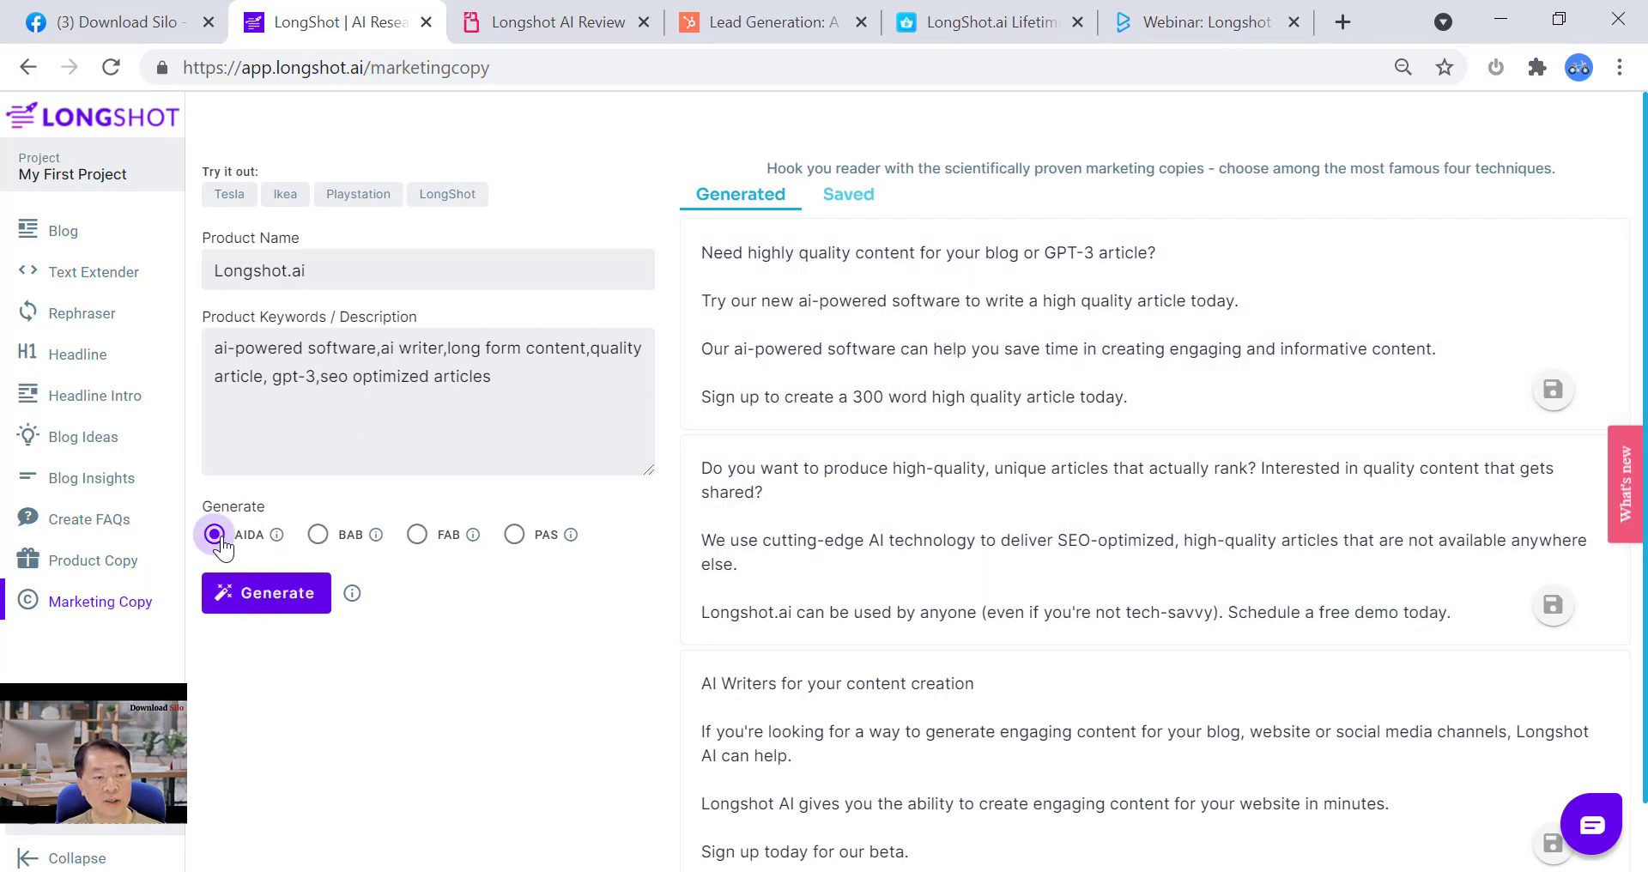
{"action": "mouse_move", "coordinate": [277, 543]}
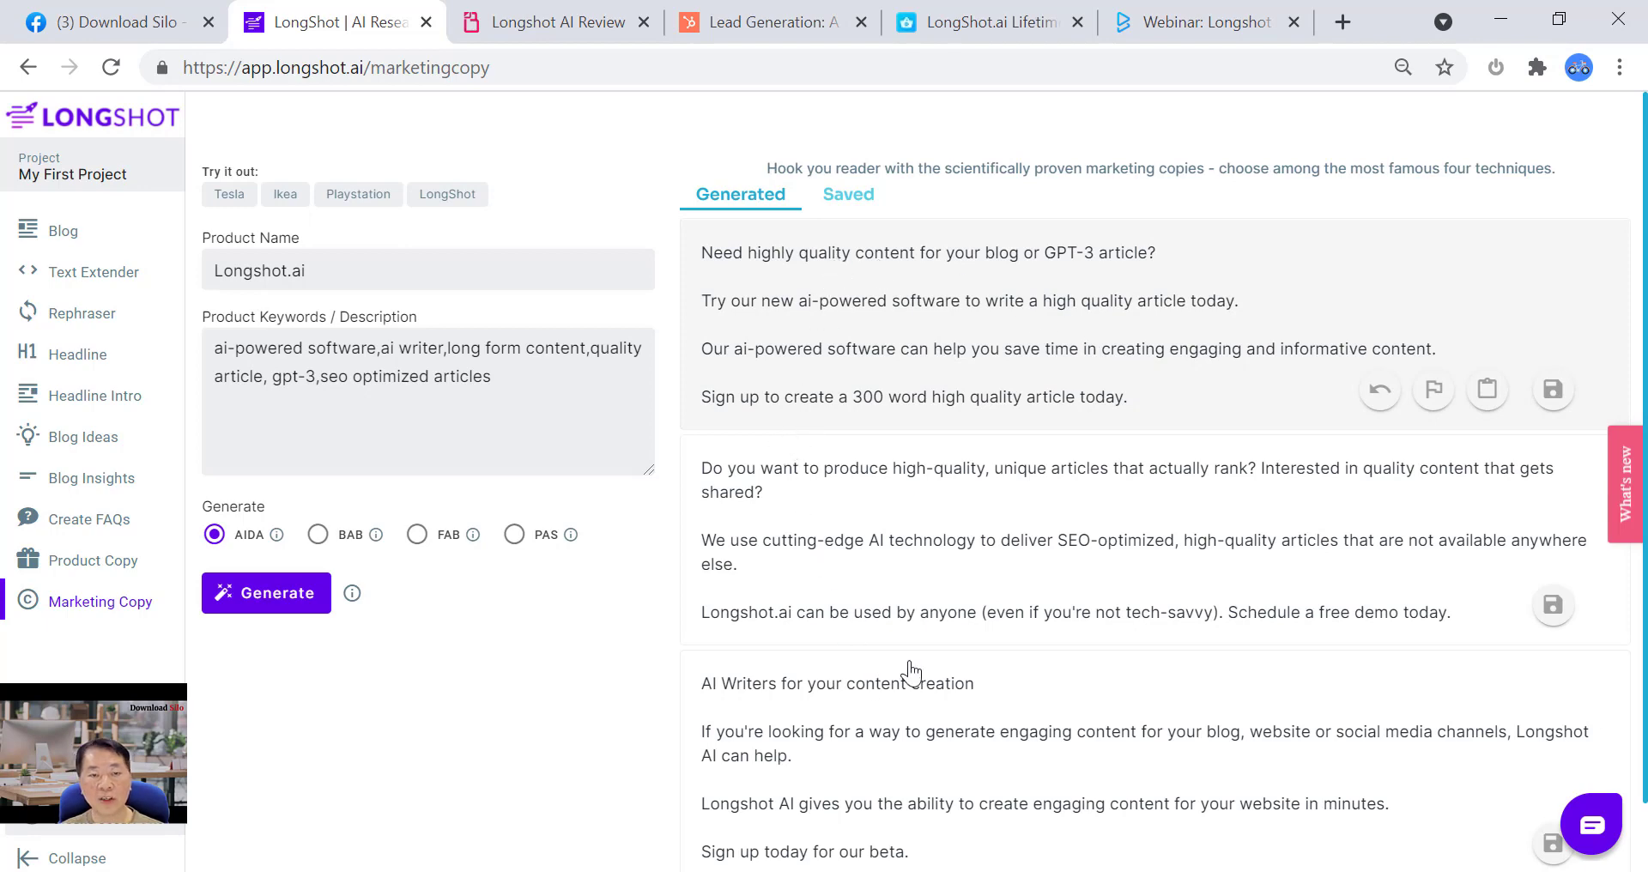
{"action": "scroll", "coordinate": [920, 691], "scroll_direction": "down", "scroll_amount": 1}
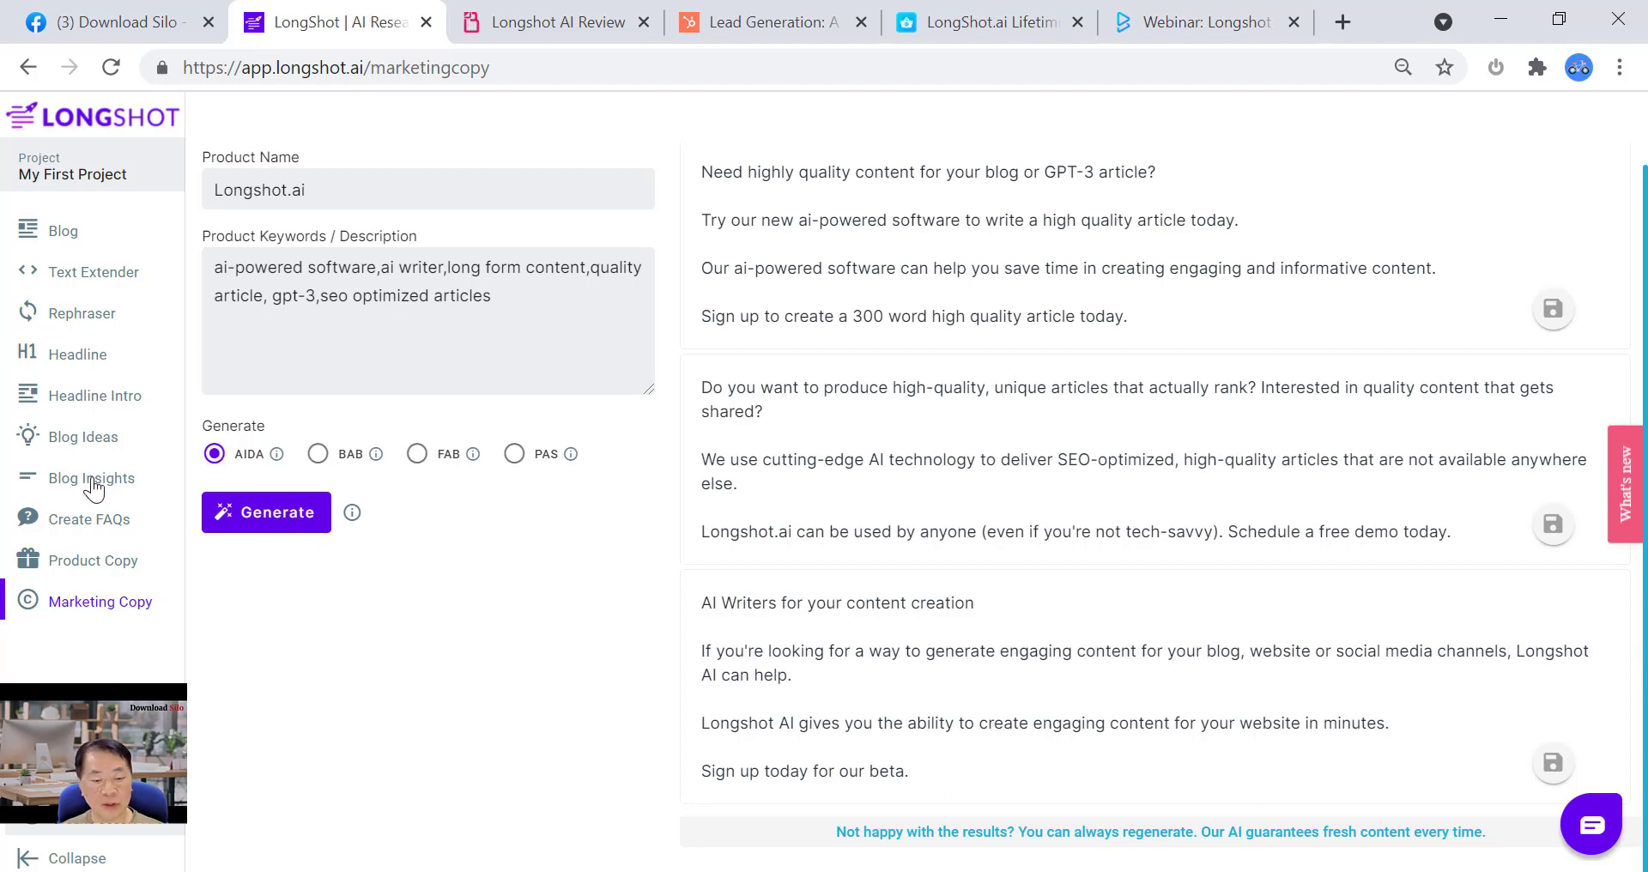
- In Product Copy, paste the features "ai-powered software,ai writer,long form content,quality article, gpt-3,seo optimized articles" and name the product "Longshot.ai"
{"action": "left_click", "coordinate": [91, 563]}
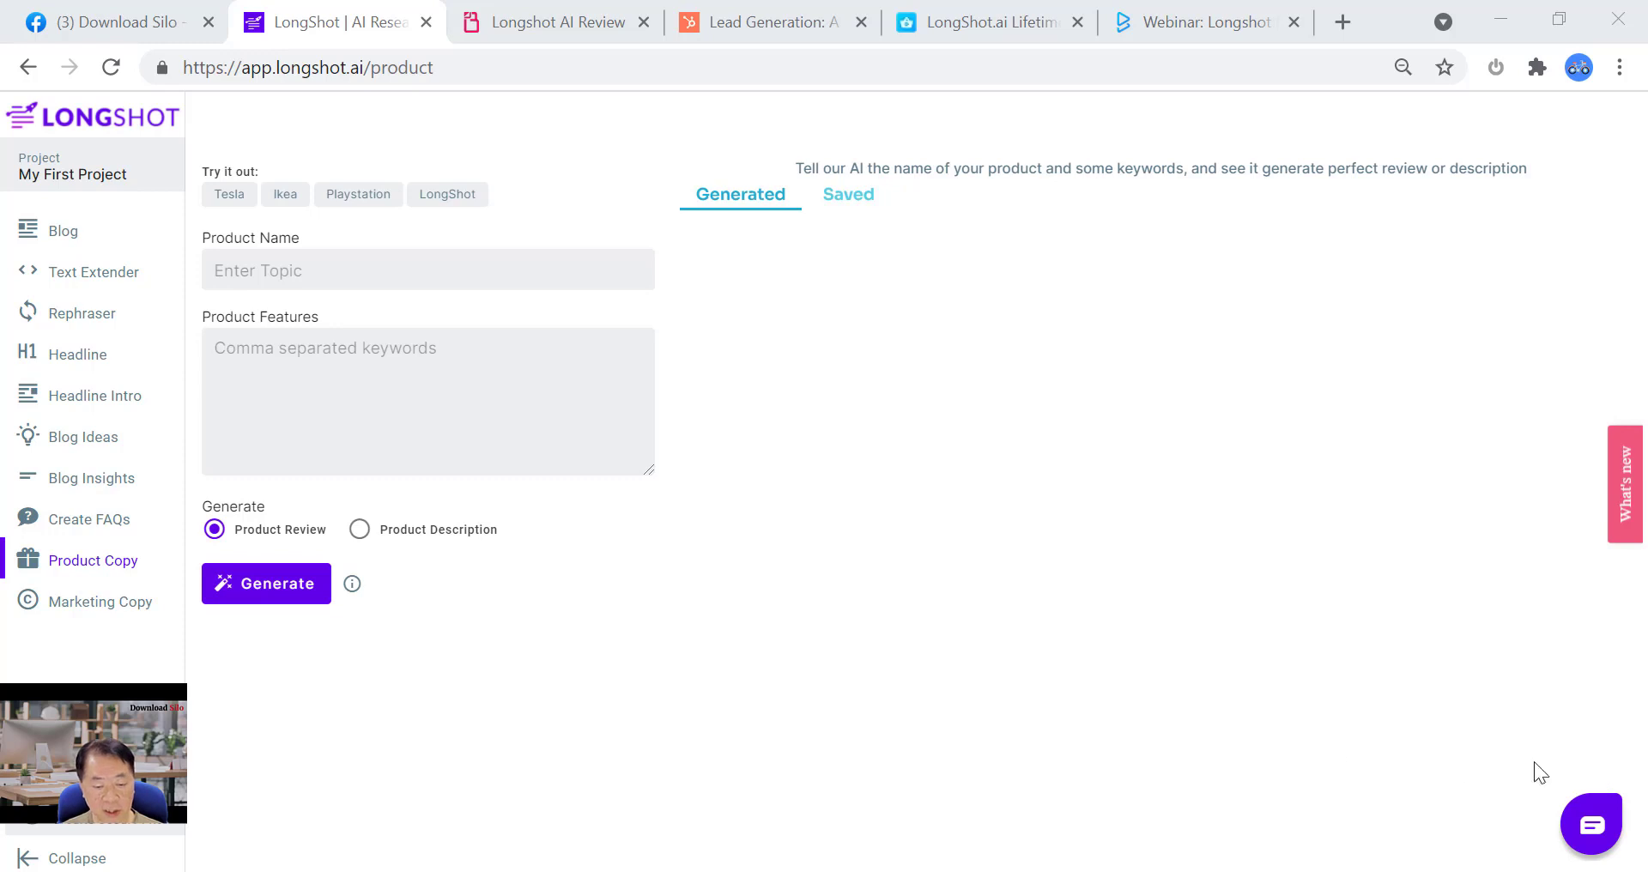
{"action": "right_click", "coordinate": [230, 355]}
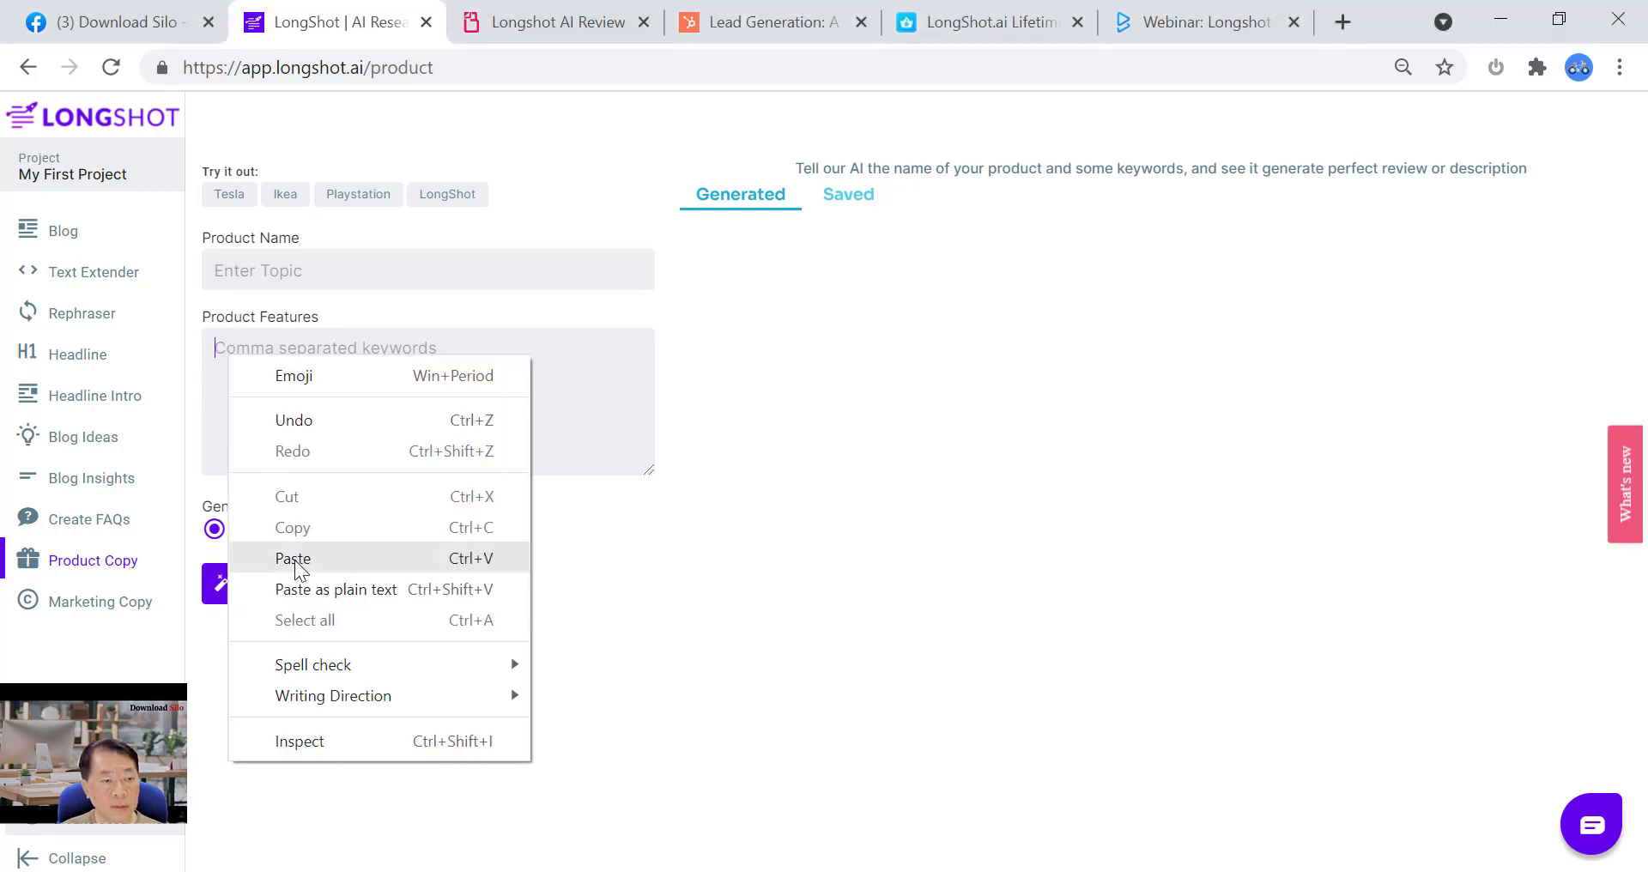
{"action": "left_click", "coordinate": [318, 589]}
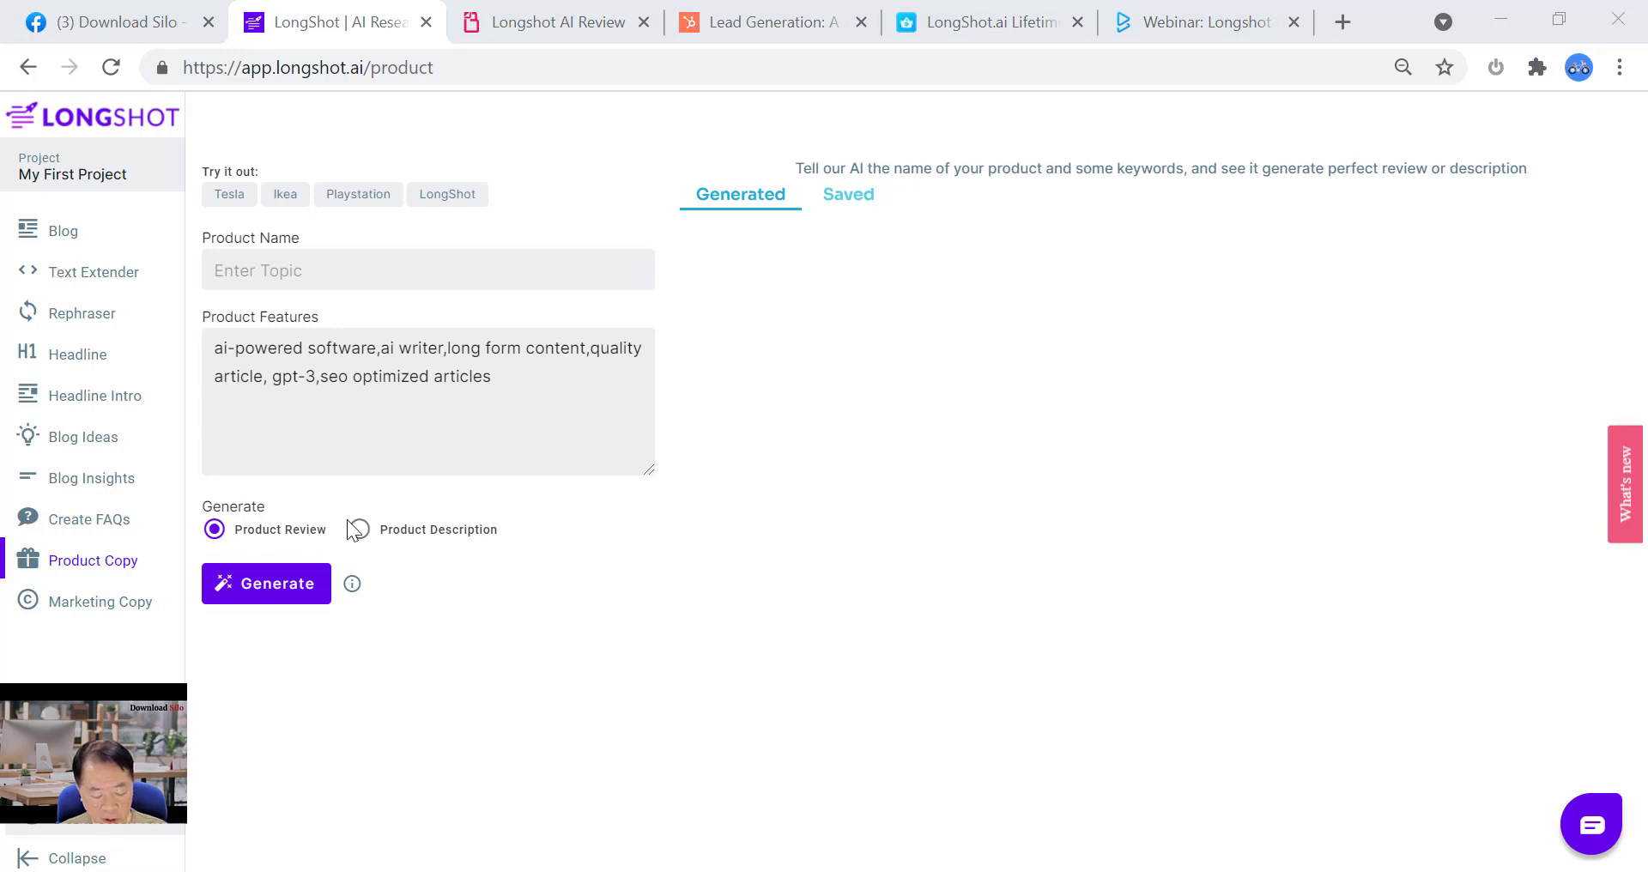
{"action": "left_click", "coordinate": [347, 265]}
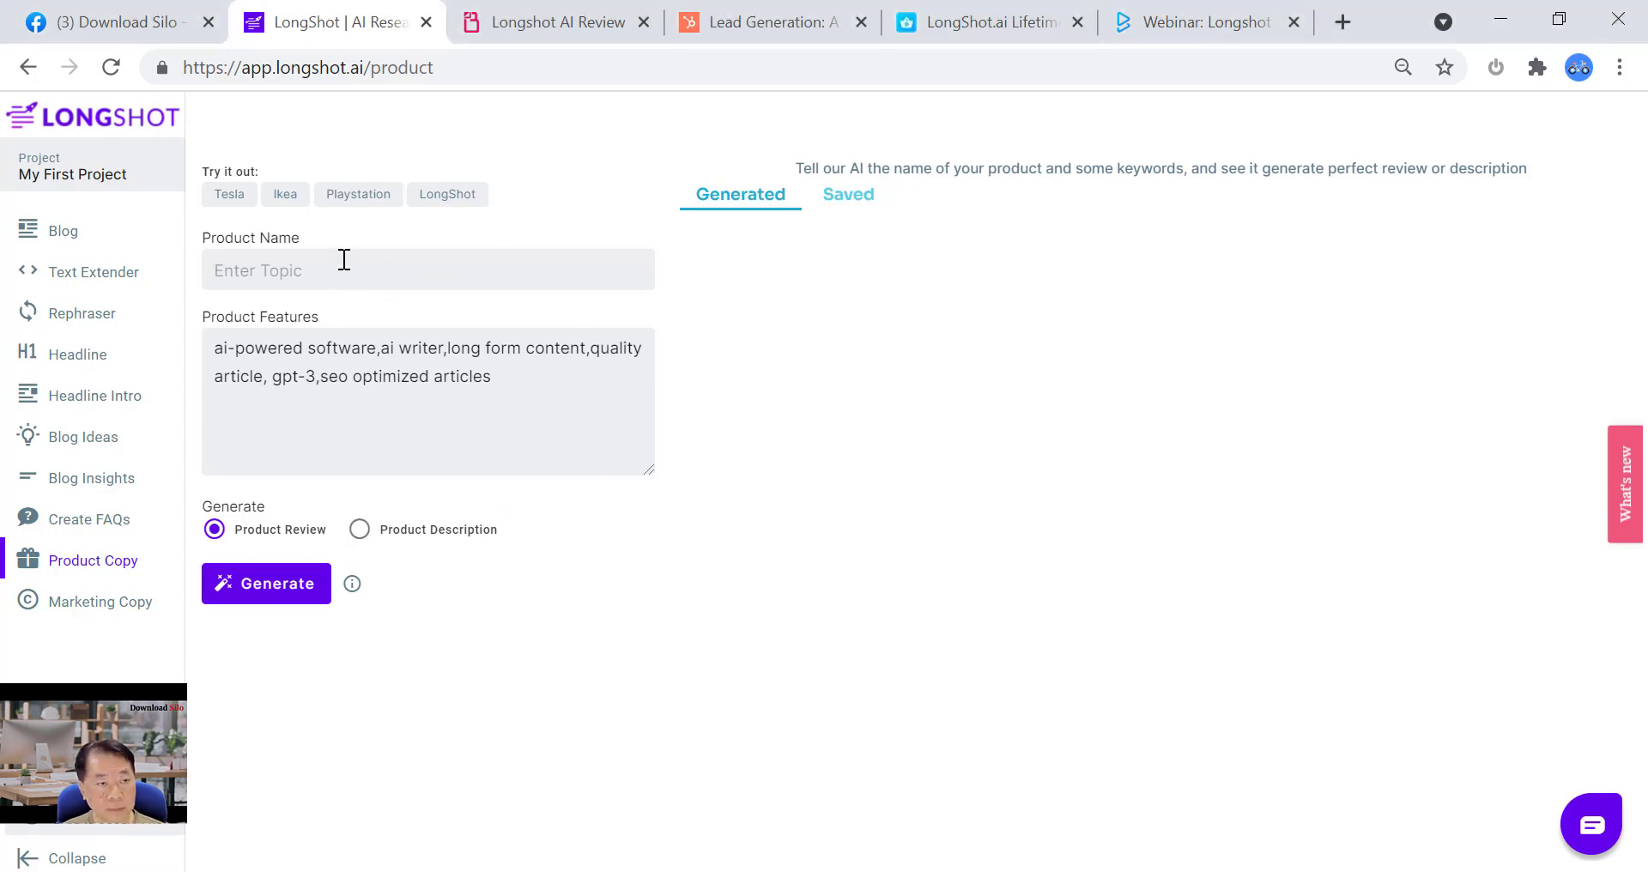
{"action": "type", "text": "Longshot.ai"}
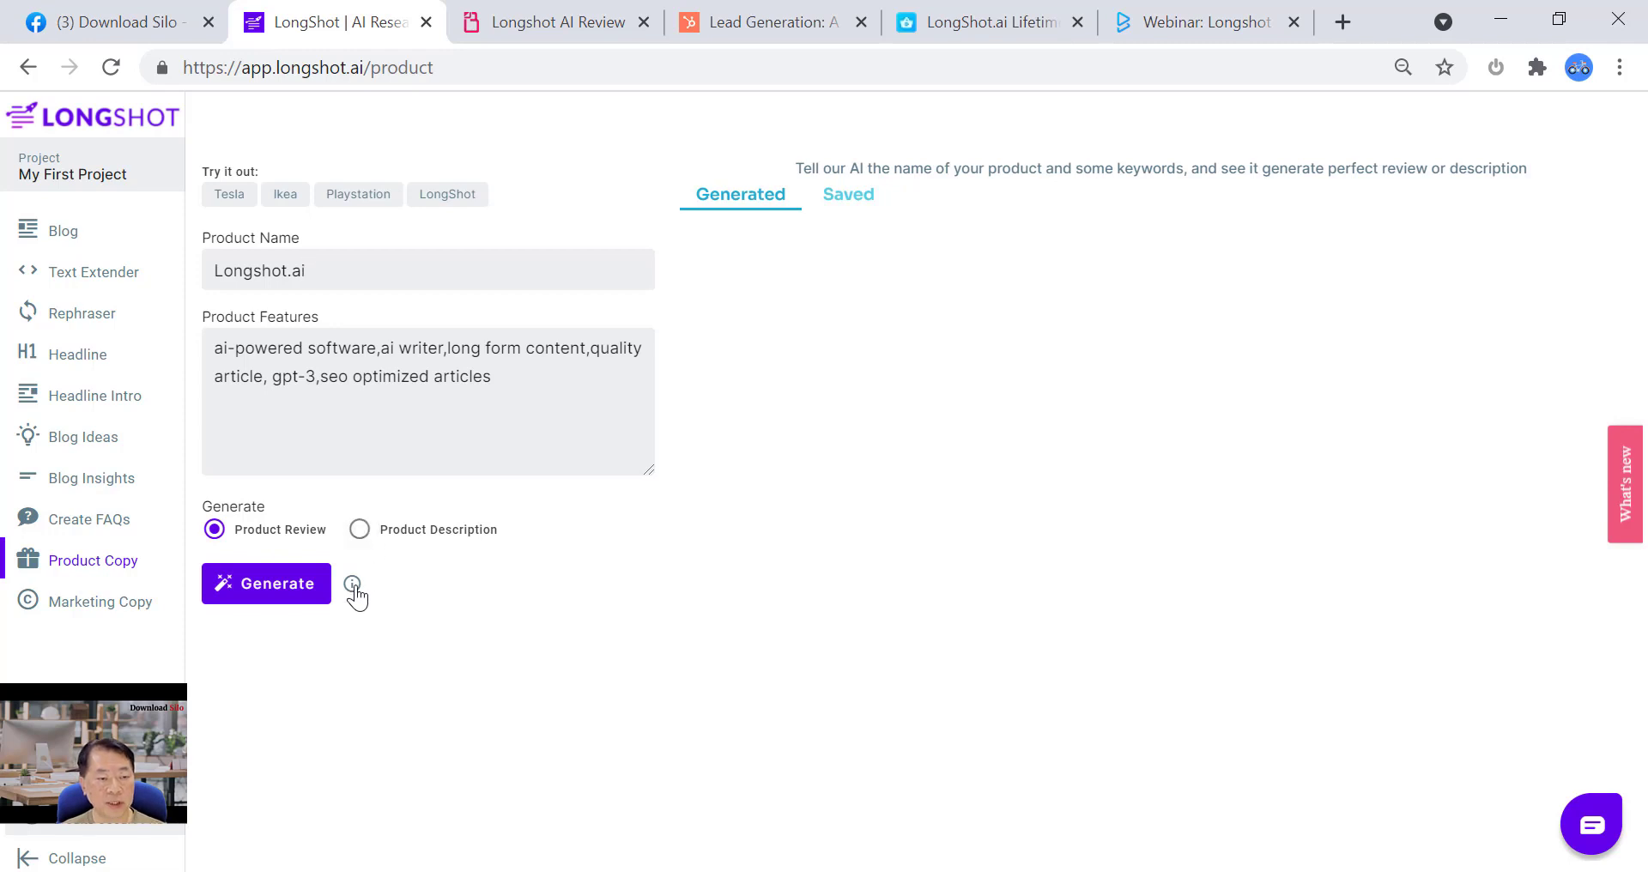
- Generate Product Review copy for Longshot.ai and read the generated reviews
{"action": "mouse_move", "coordinate": [354, 592]}
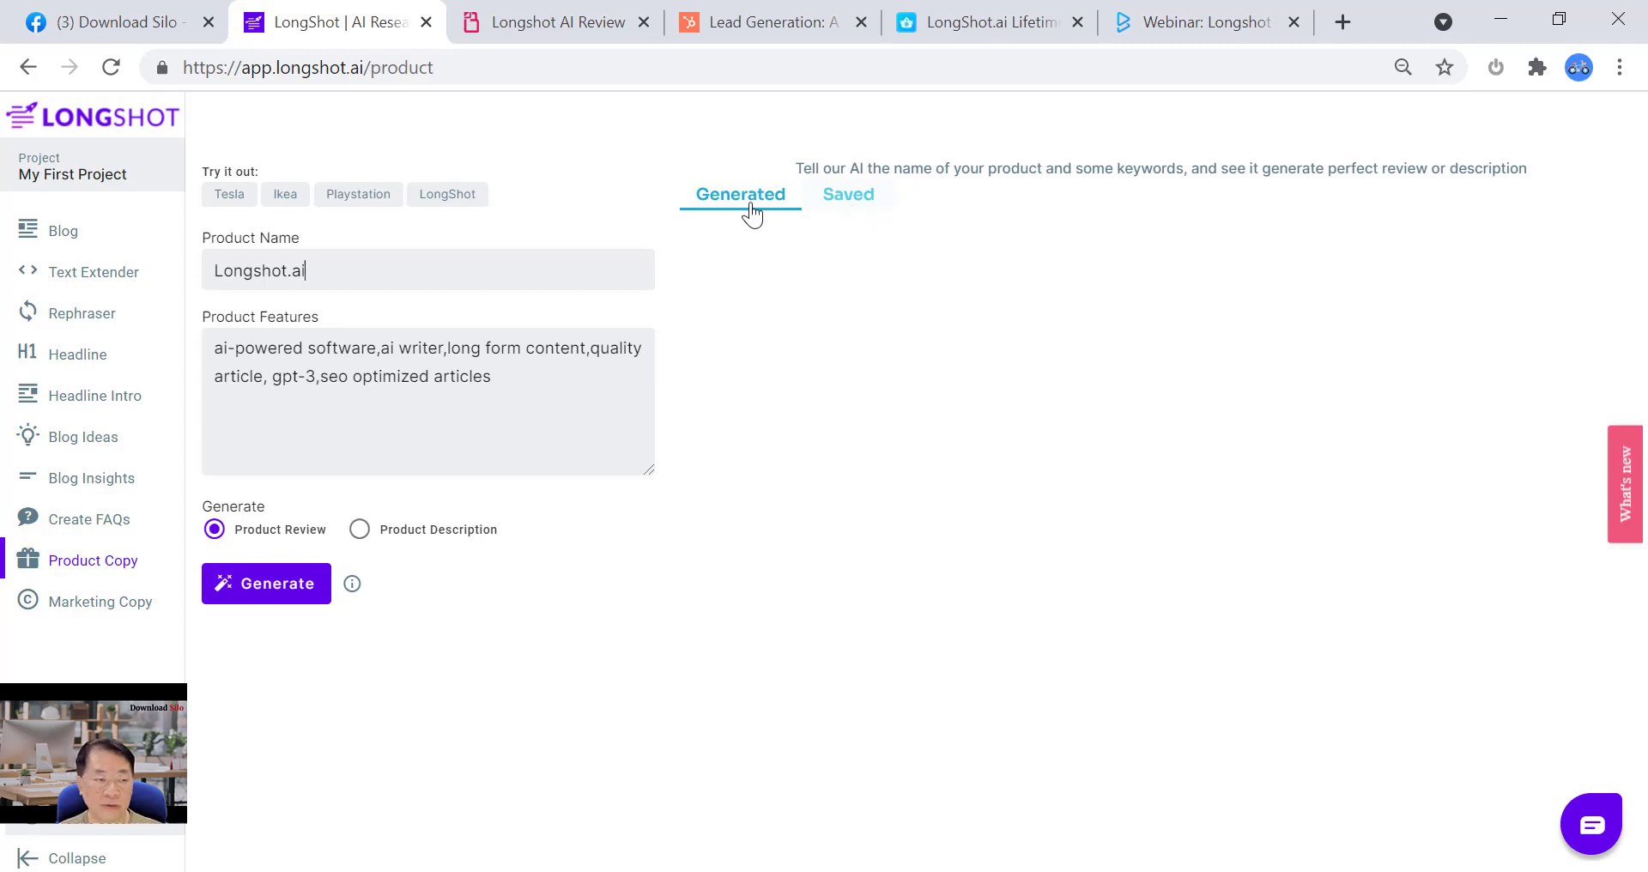
{"action": "left_click", "coordinate": [277, 593]}
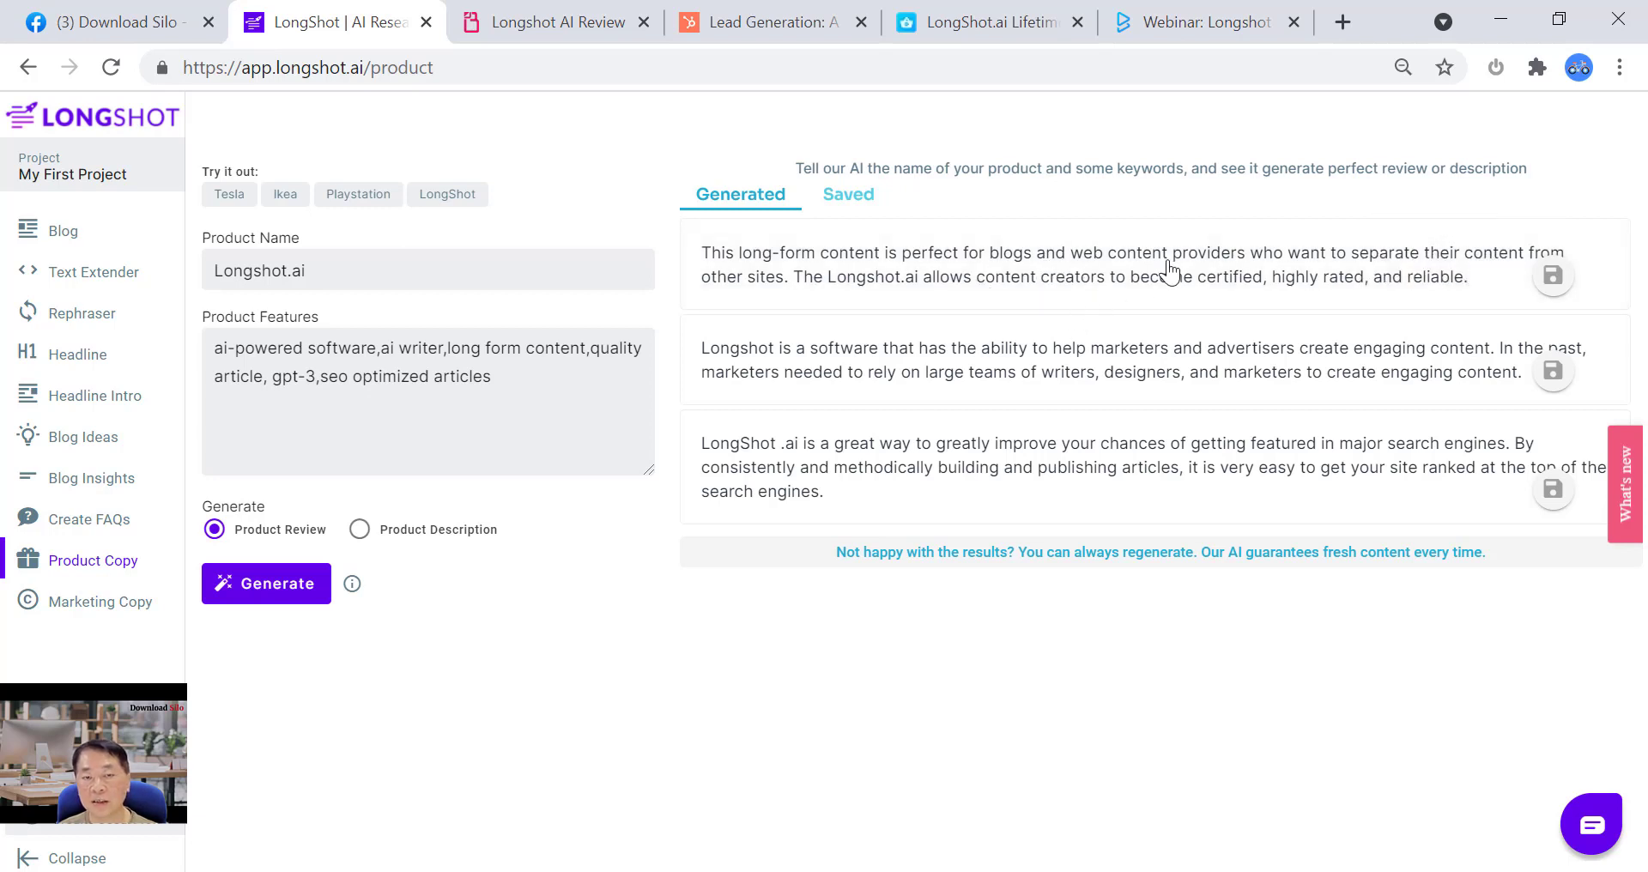
{"action": "mouse_move", "coordinate": [1267, 259]}
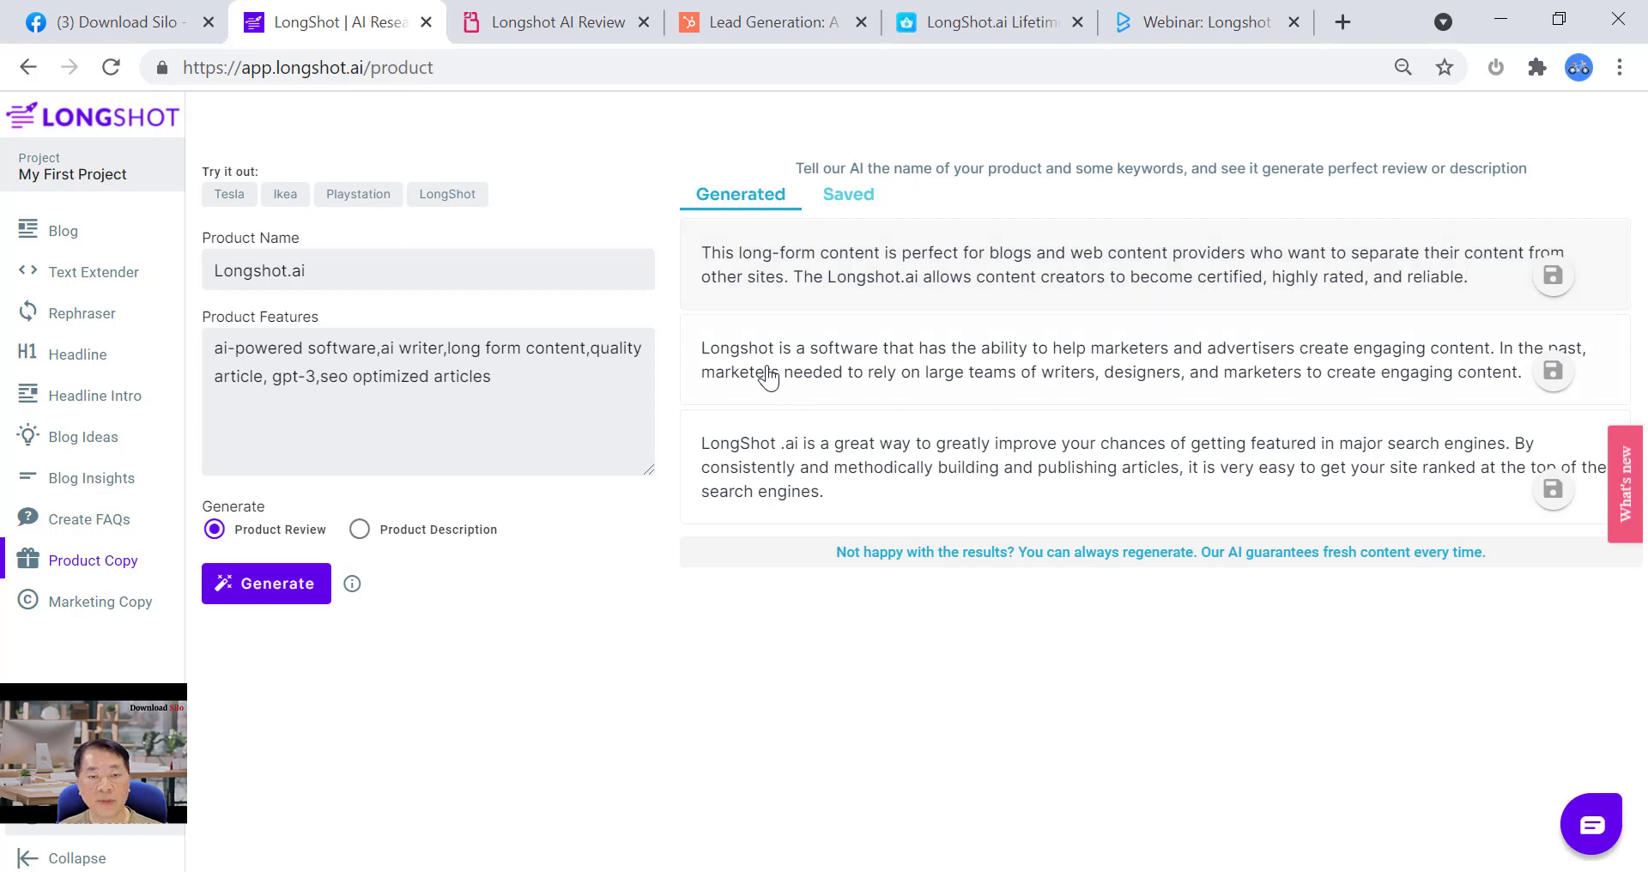
{"action": "mouse_move", "coordinate": [738, 370]}
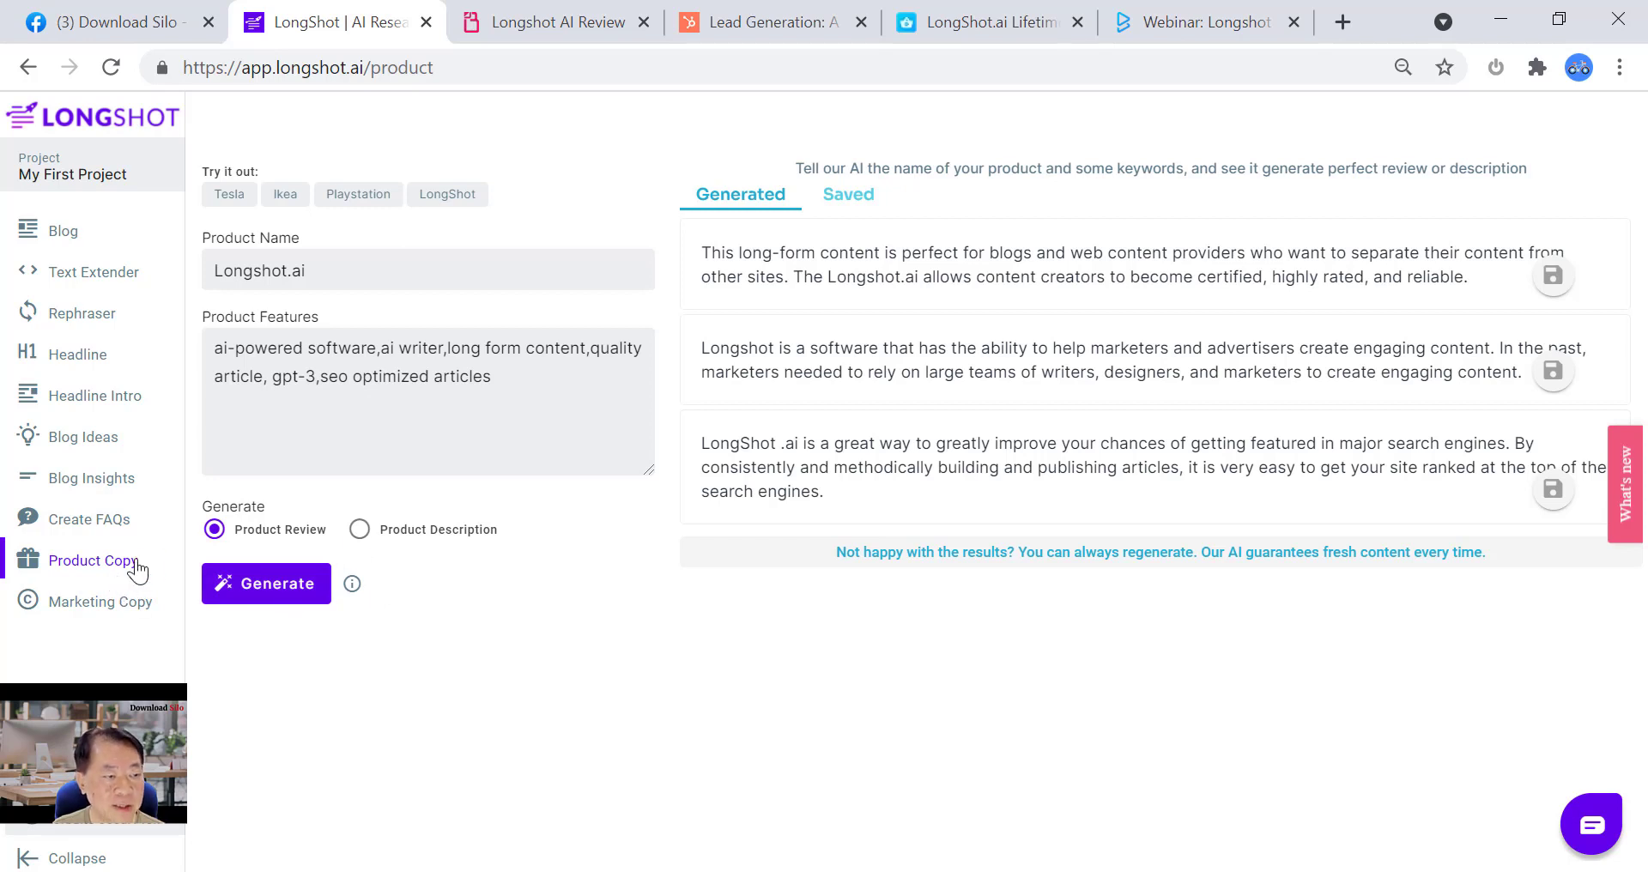
- Generate Product Description copy for Longshot.ai and read the generated descriptions
{"action": "left_click", "coordinate": [362, 532]}
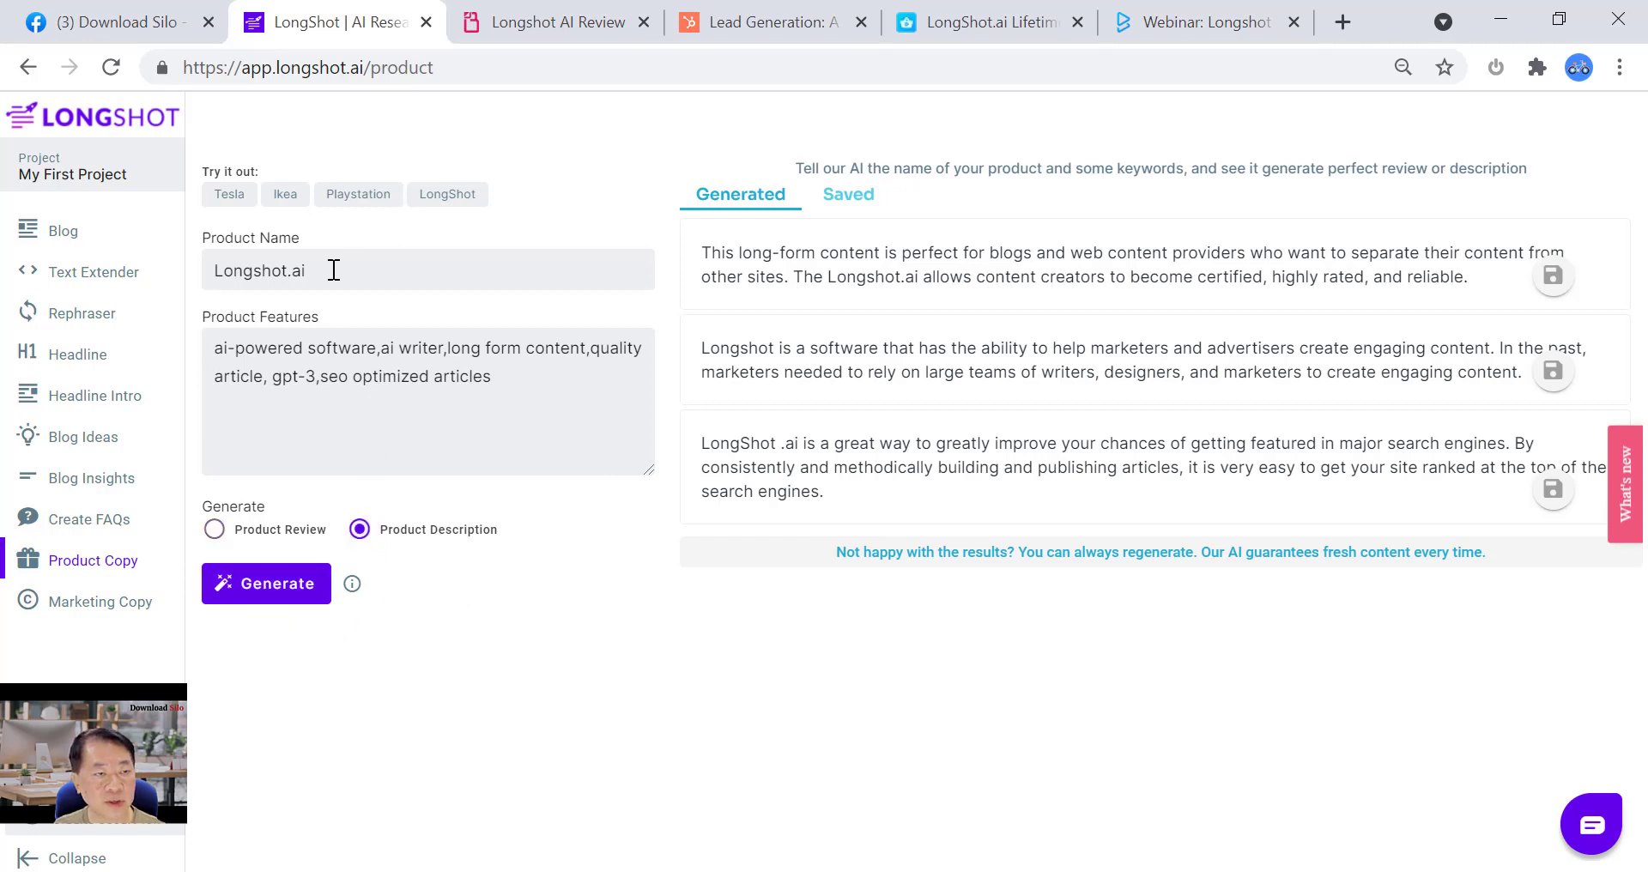
{"action": "left_click", "coordinate": [262, 568]}
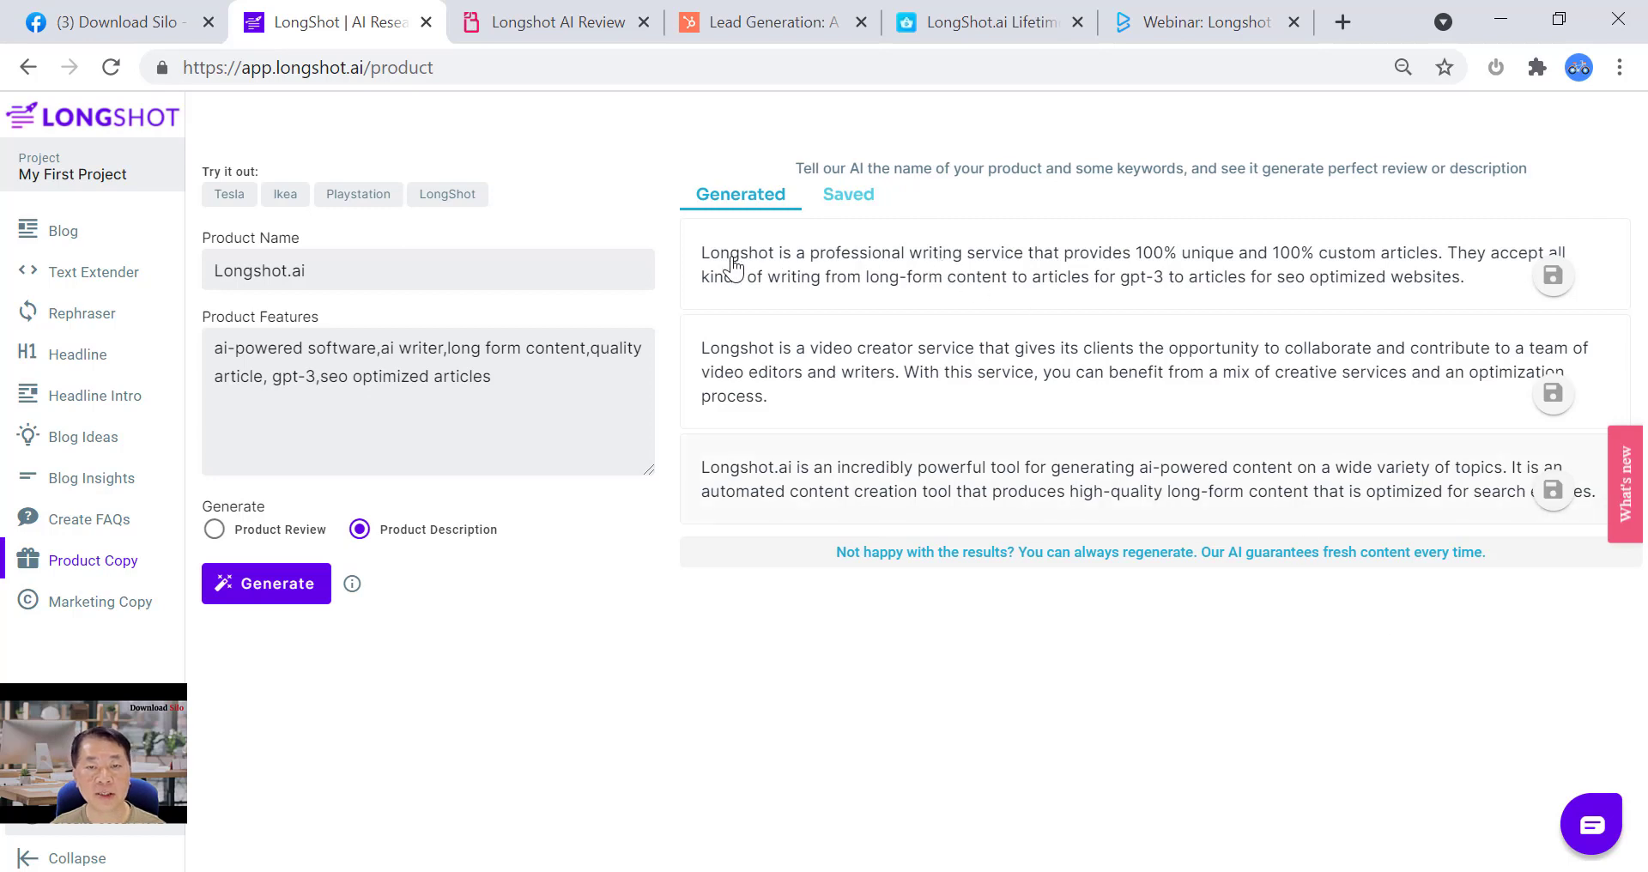
{"action": "mouse_move", "coordinate": [996, 261]}
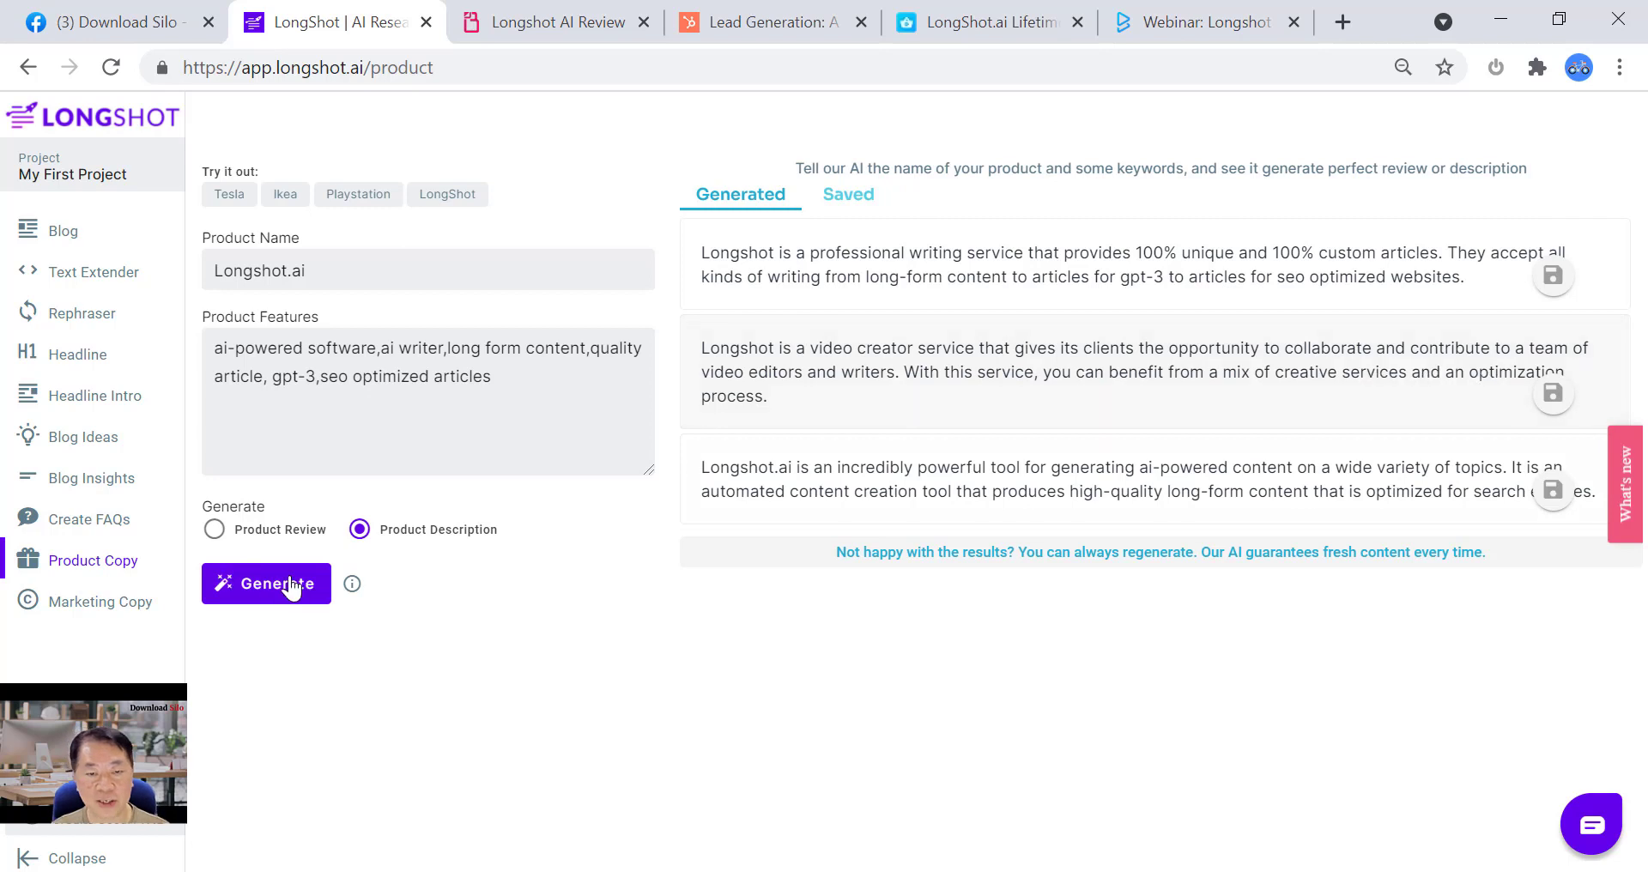
{"action": "mouse_move", "coordinate": [848, 491]}
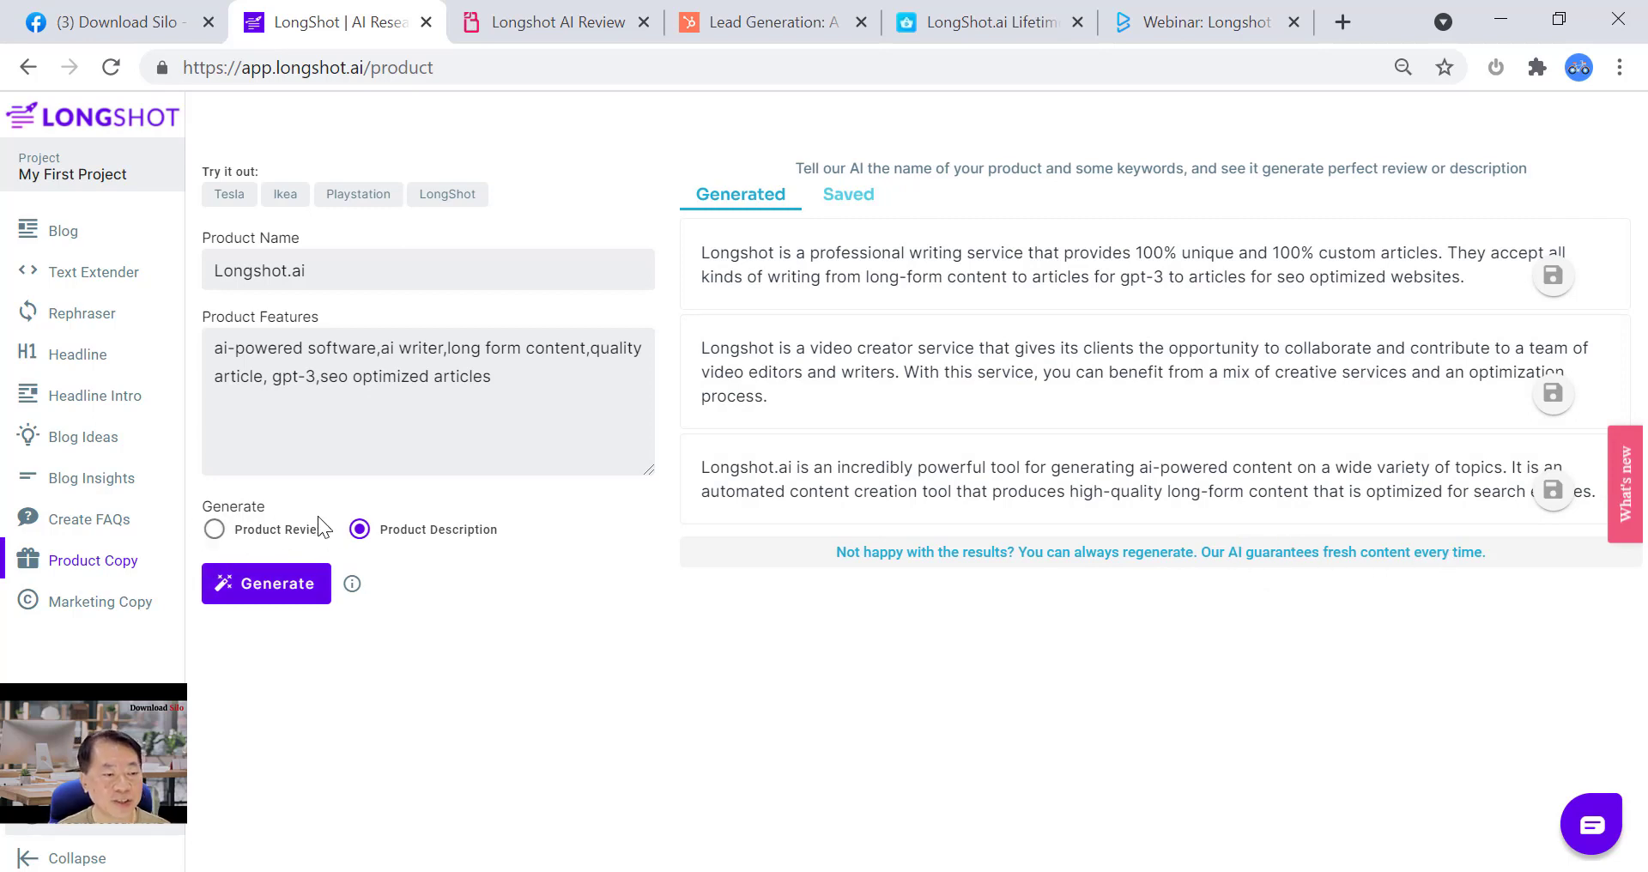
- In Create FAQs, enter the text "longshot ai writer" and generate frequently asked questions
{"action": "left_click", "coordinate": [76, 530]}
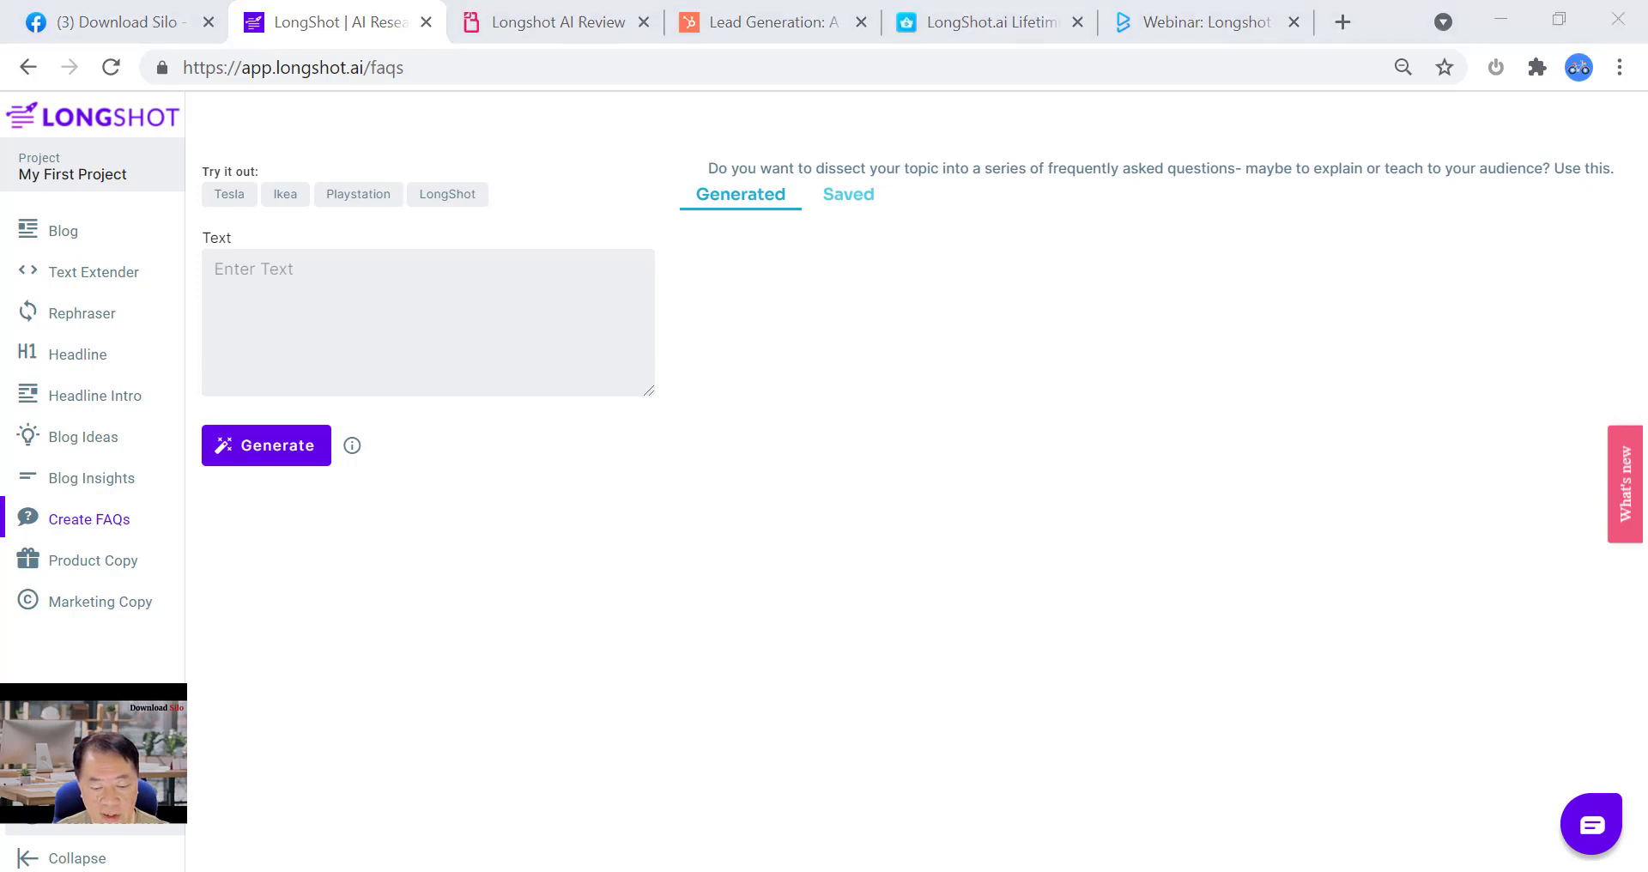
{"action": "right_click", "coordinate": [227, 266]}
{"action": "left_click", "coordinate": [314, 505]}
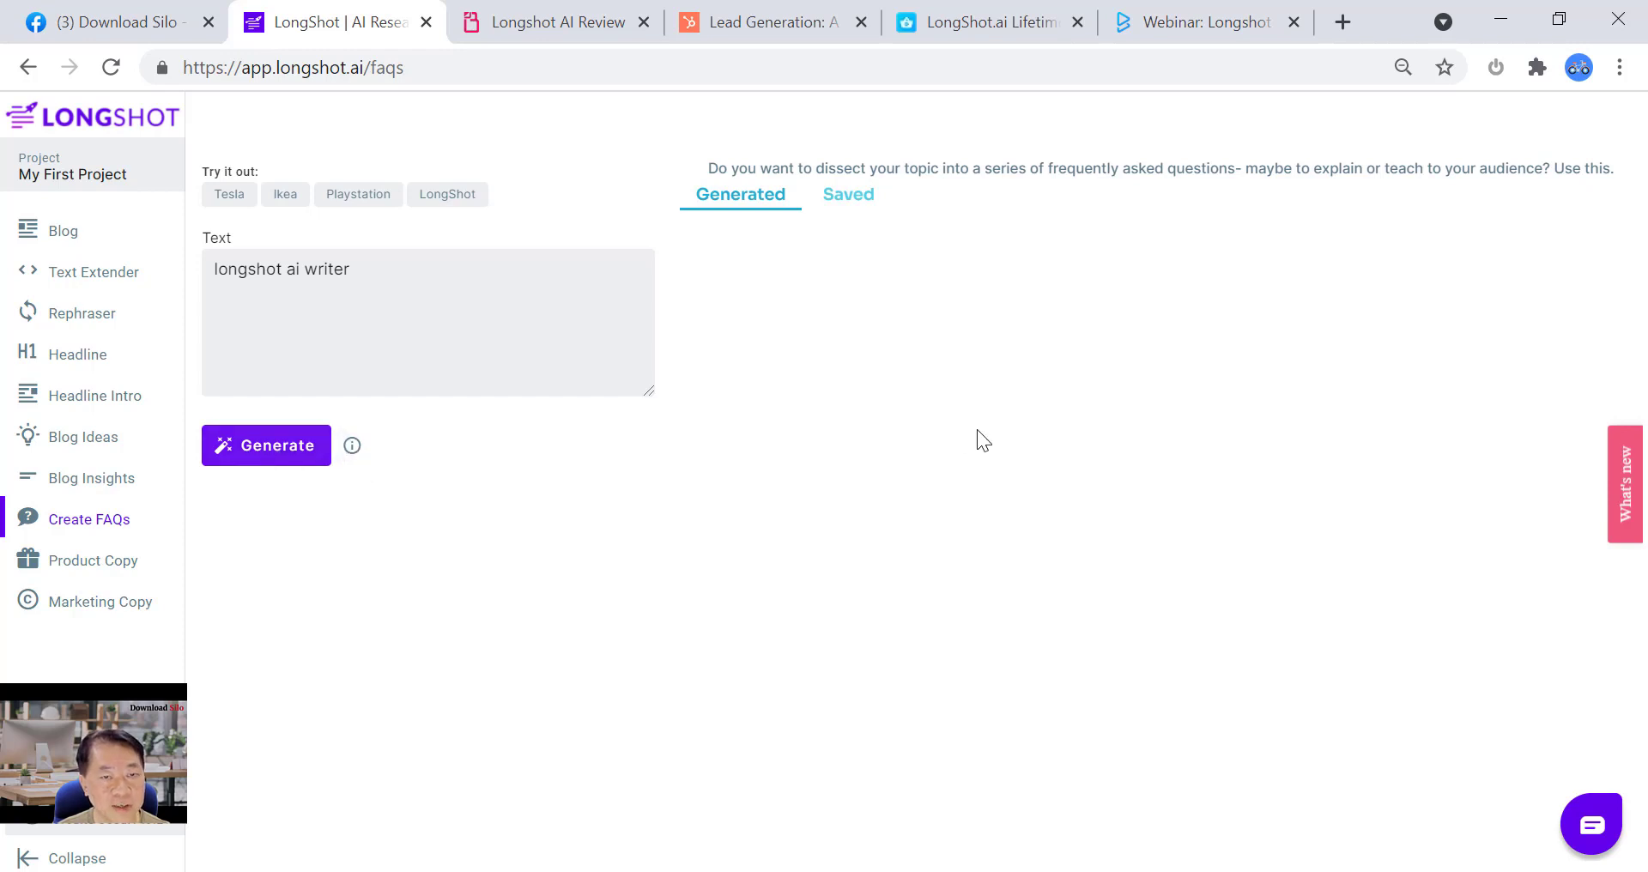
{"action": "left_click", "coordinate": [293, 448]}
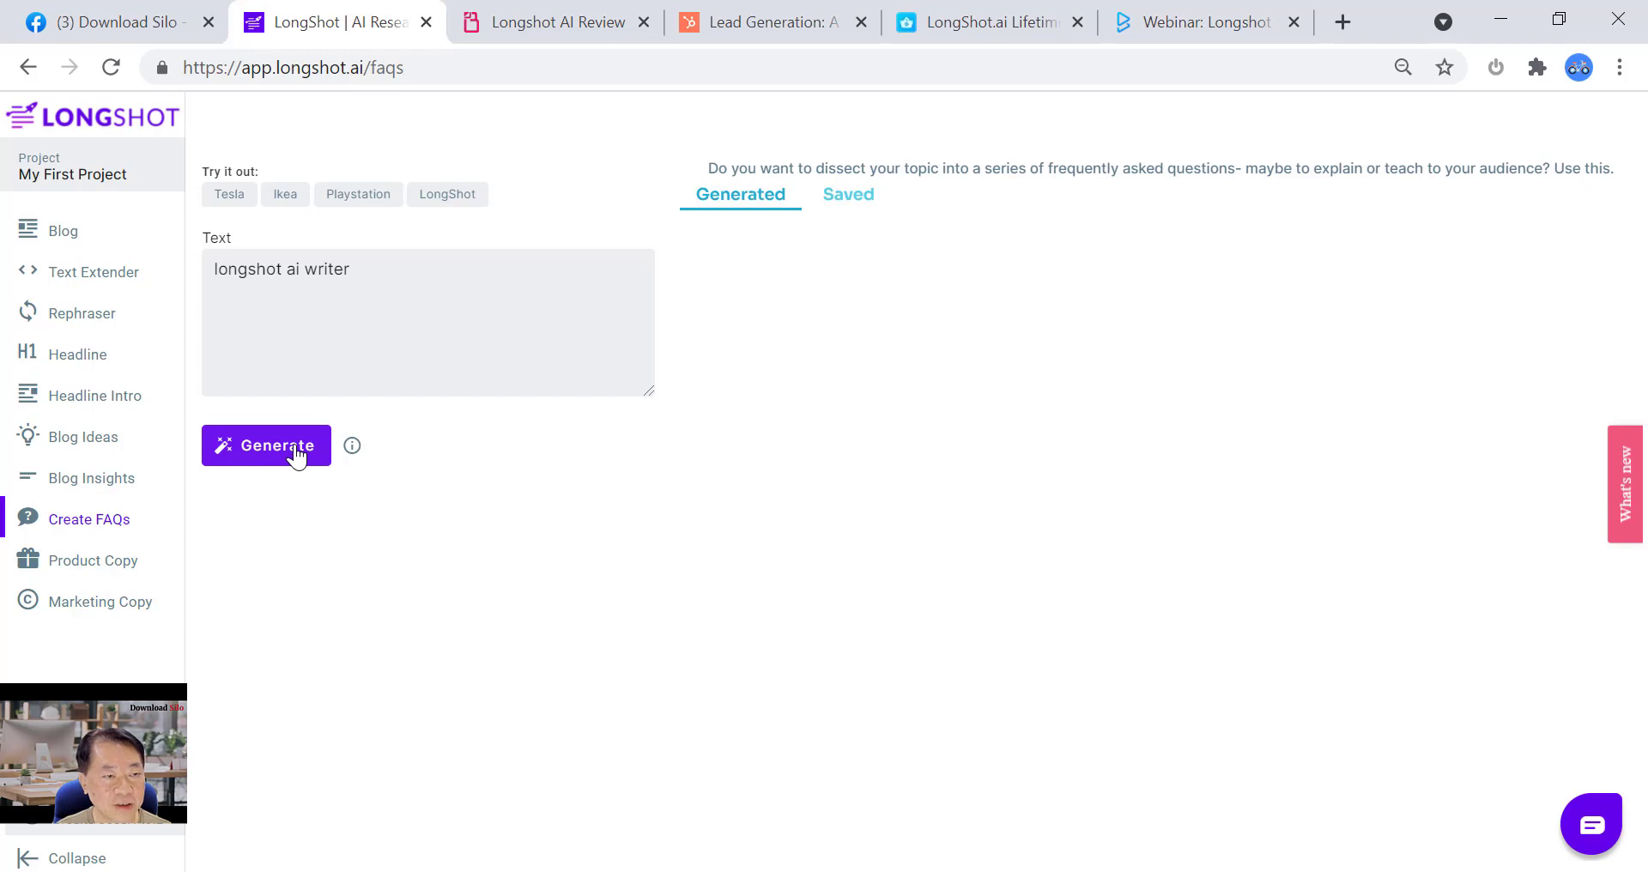
{"action": "left_click", "coordinate": [296, 454]}
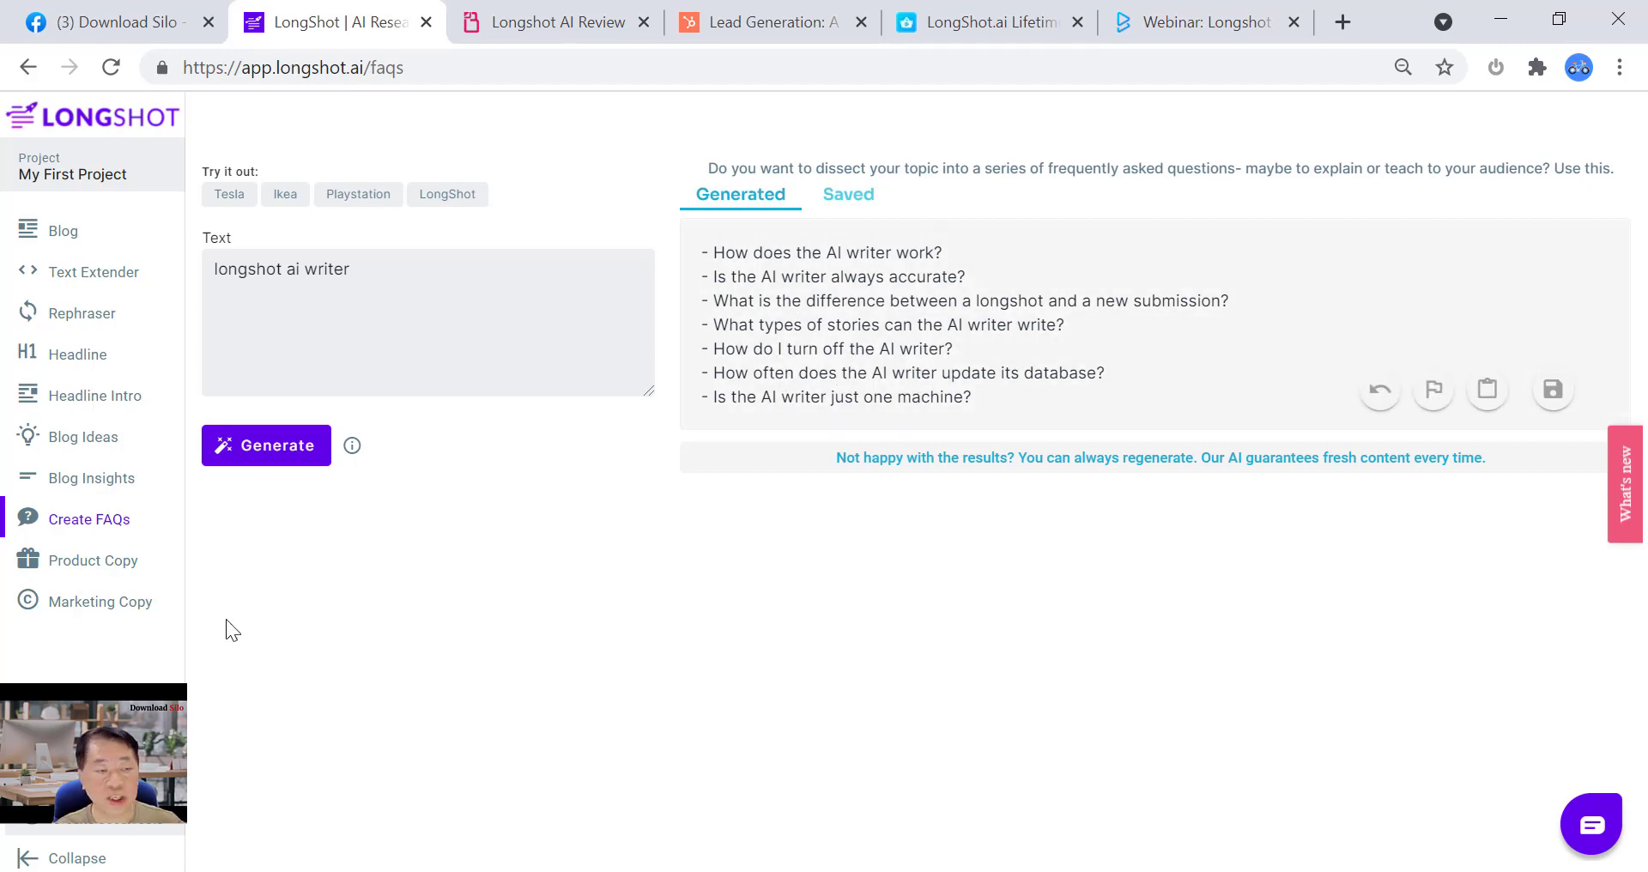
- Regenerate the FAQs for the same topic and compare the new questions with the entered text
{"action": "mouse_move", "coordinate": [354, 459]}
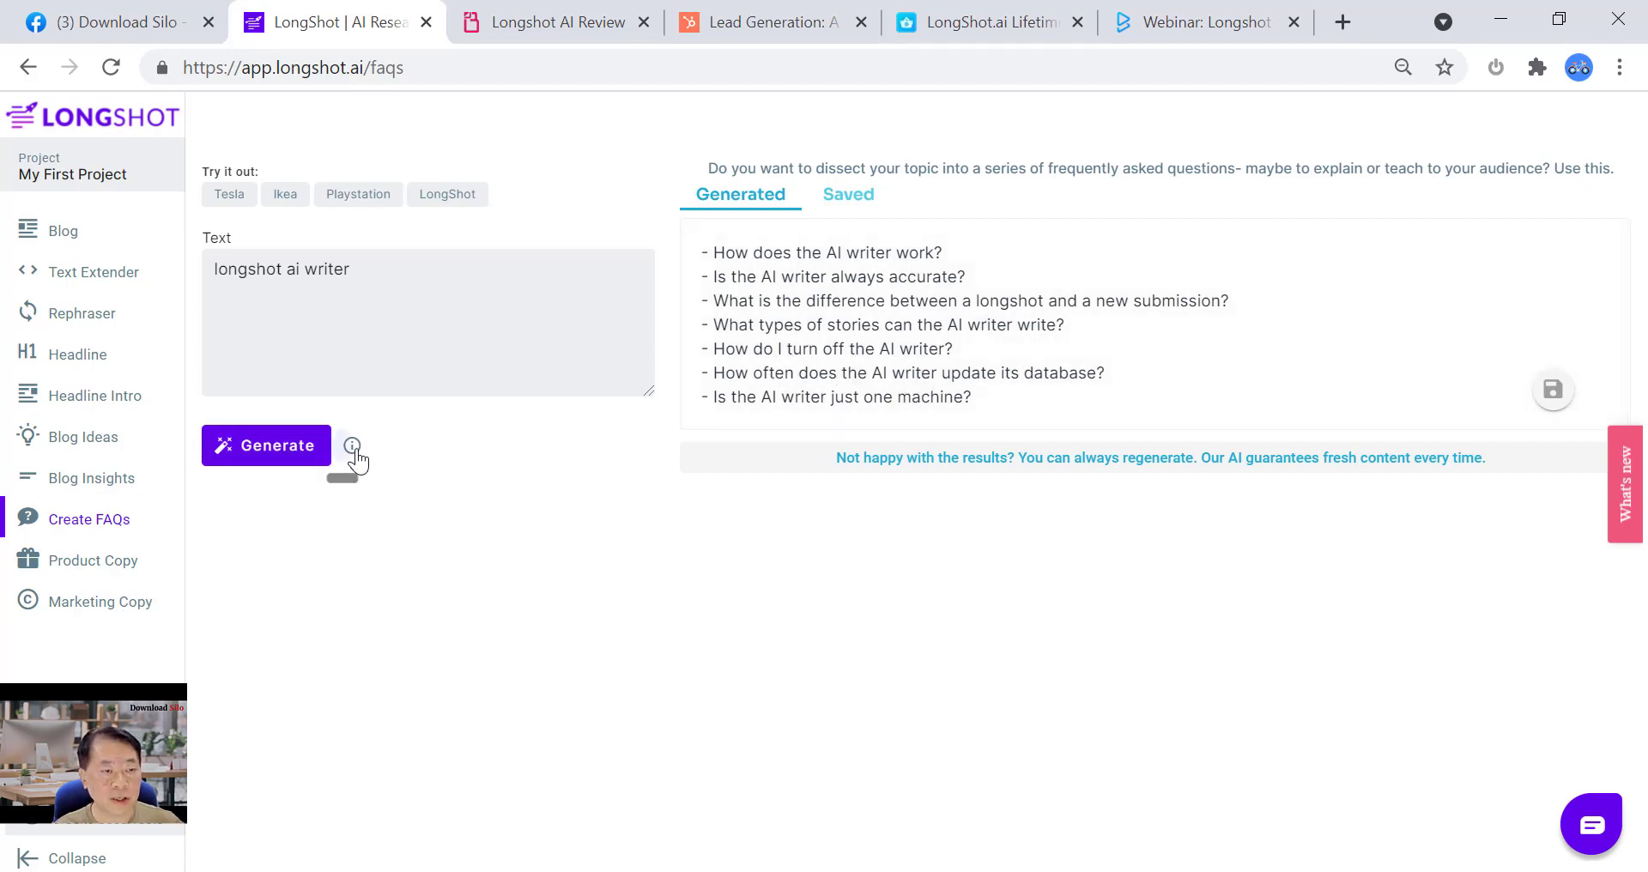
{"action": "left_click", "coordinate": [264, 461]}
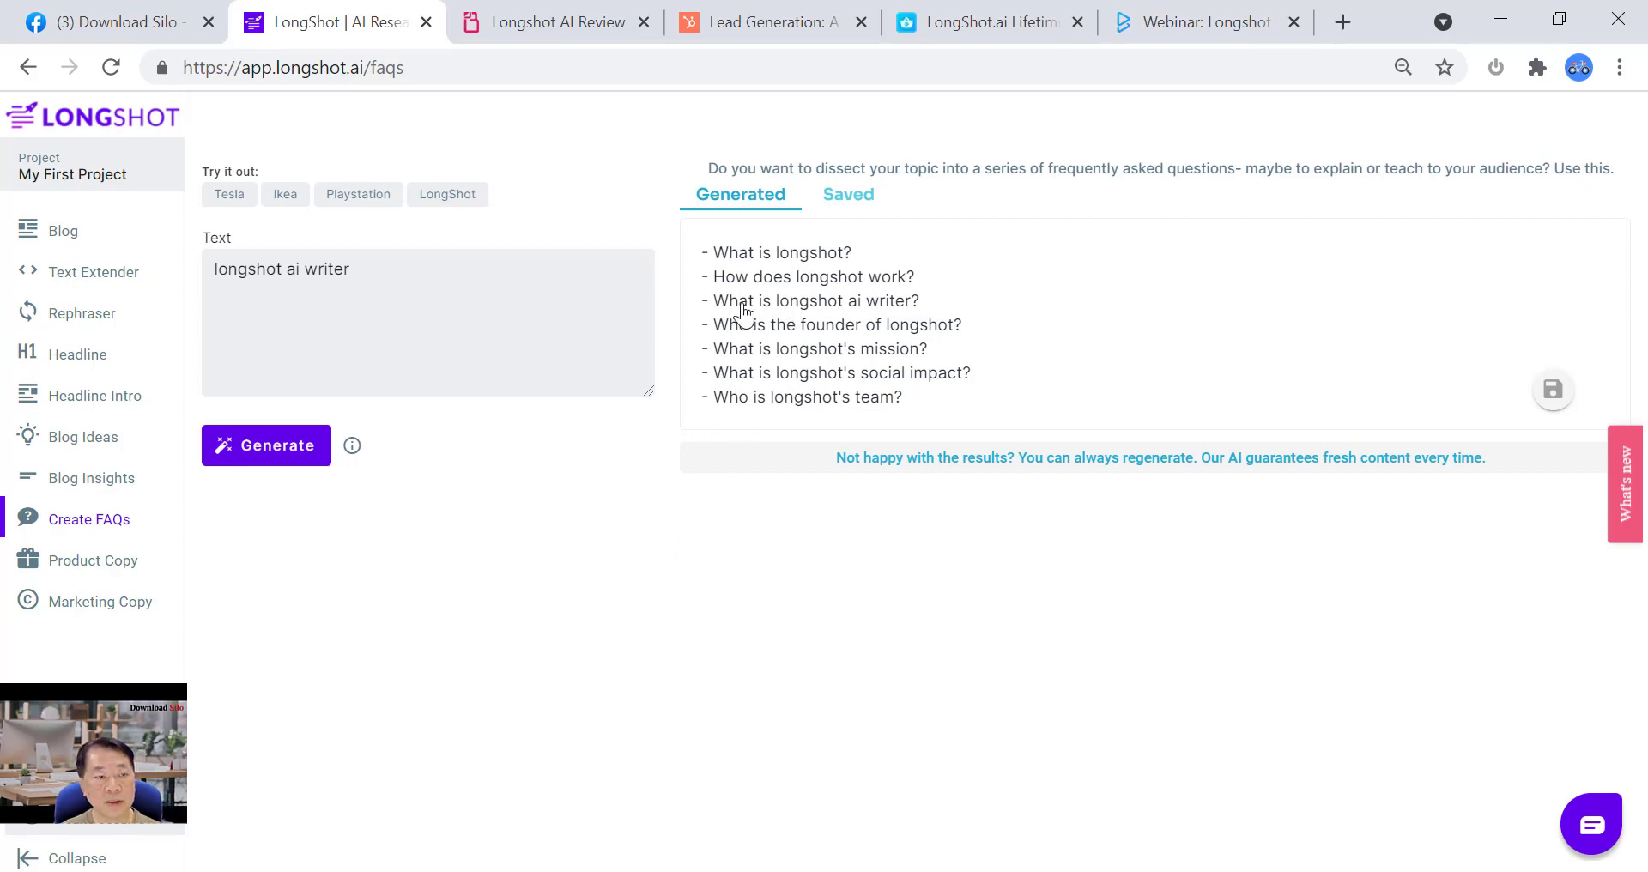
{"action": "mouse_move", "coordinate": [785, 275]}
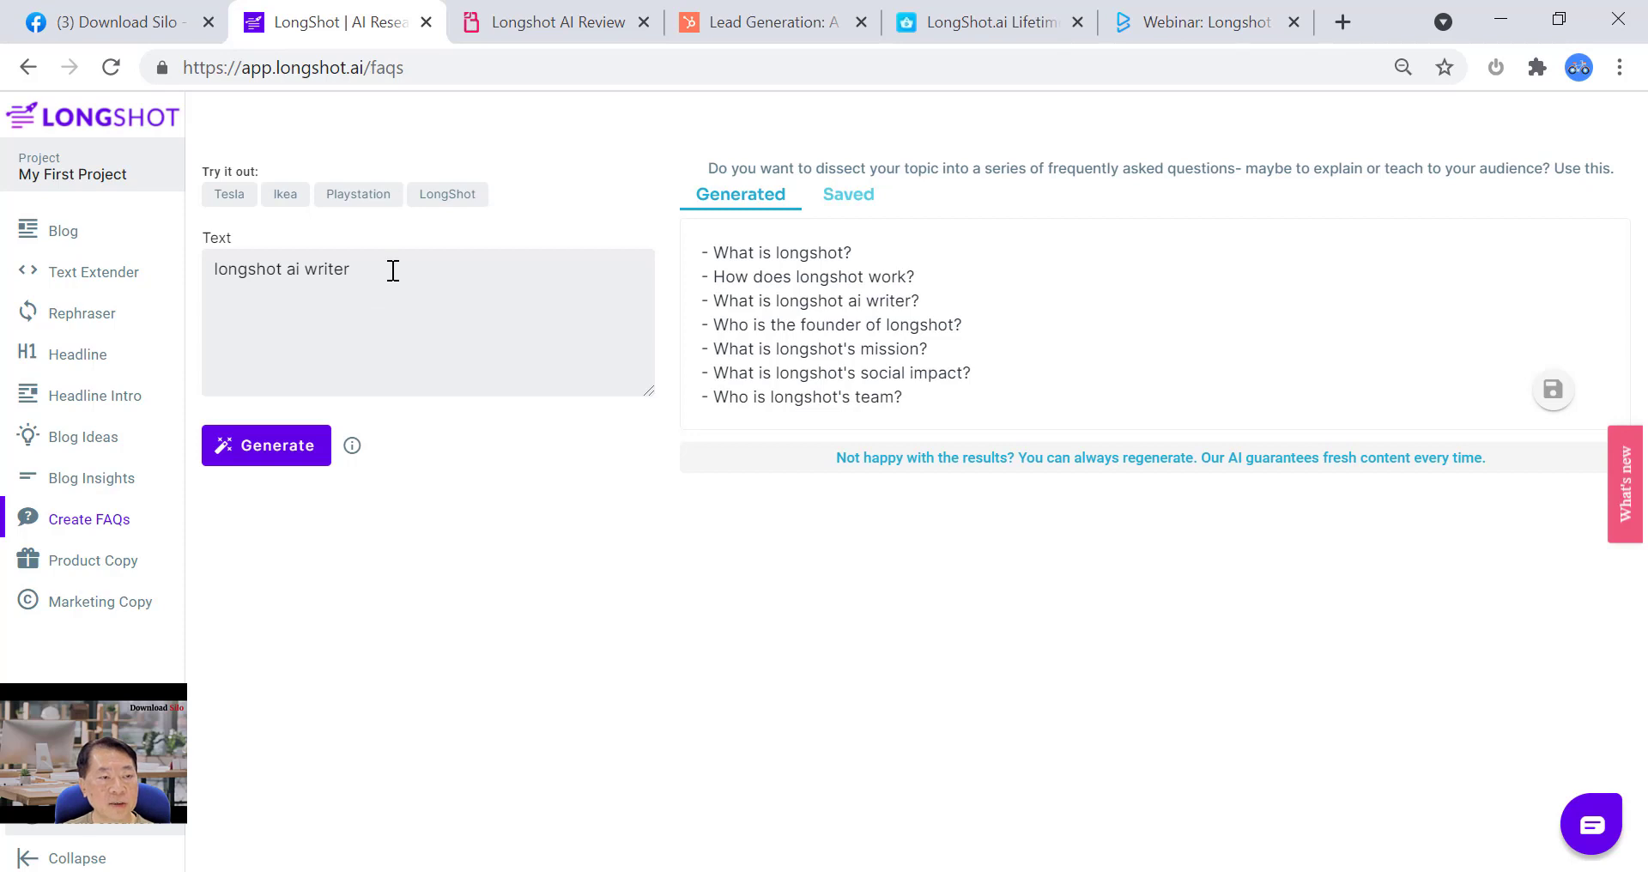
{"action": "left_click_drag", "start_coordinate": [350, 271], "coordinate": [199, 268]}
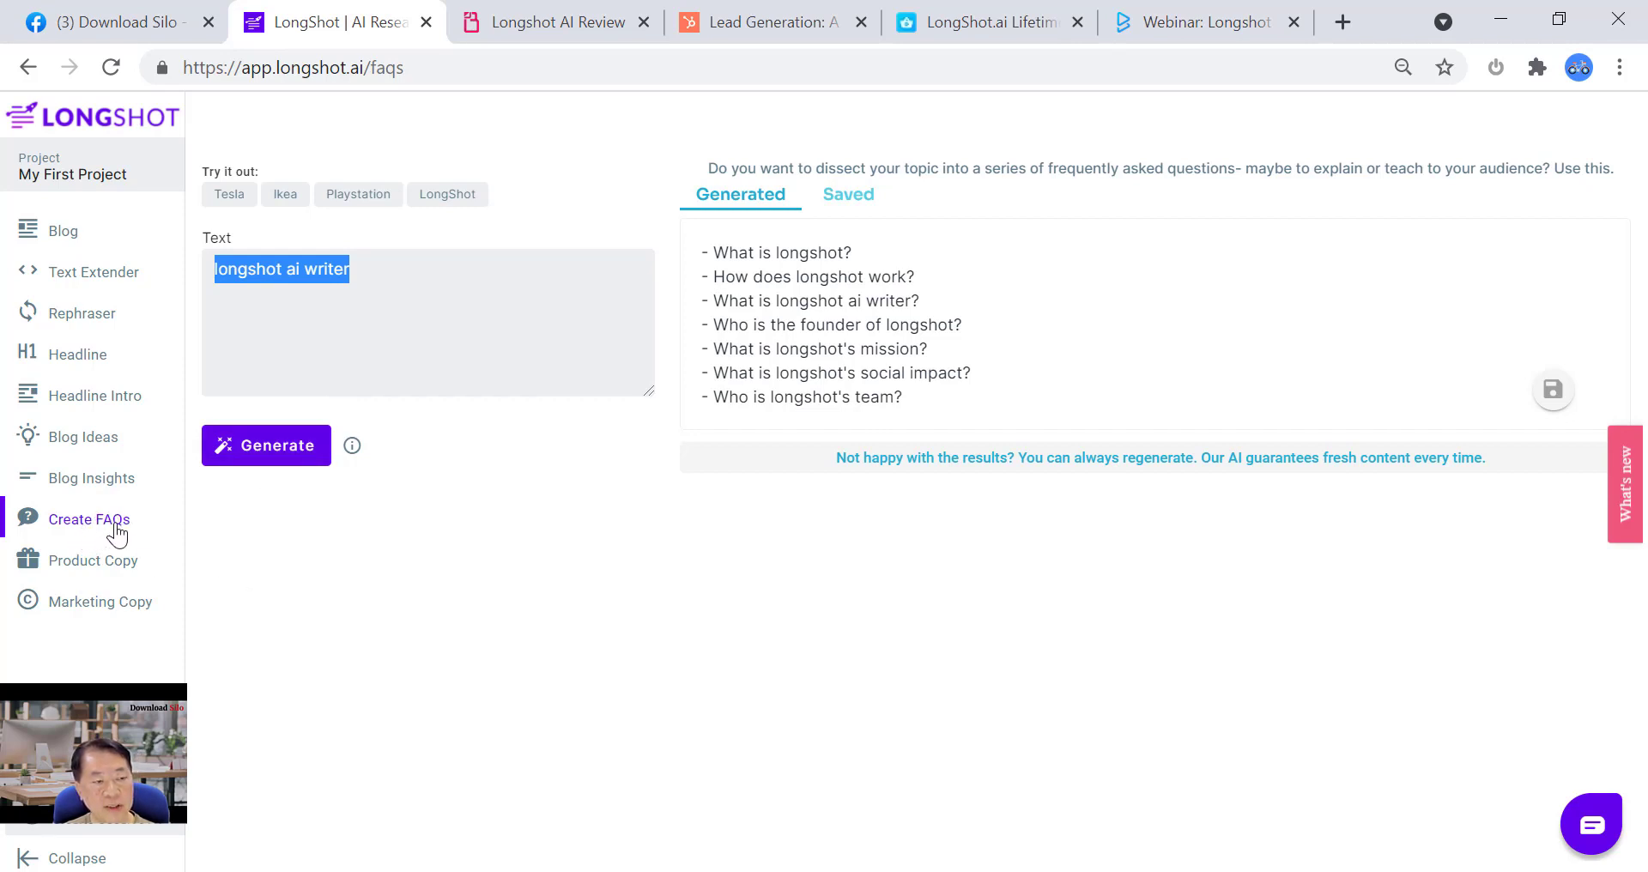
{"action": "mouse_move", "coordinate": [805, 311]}
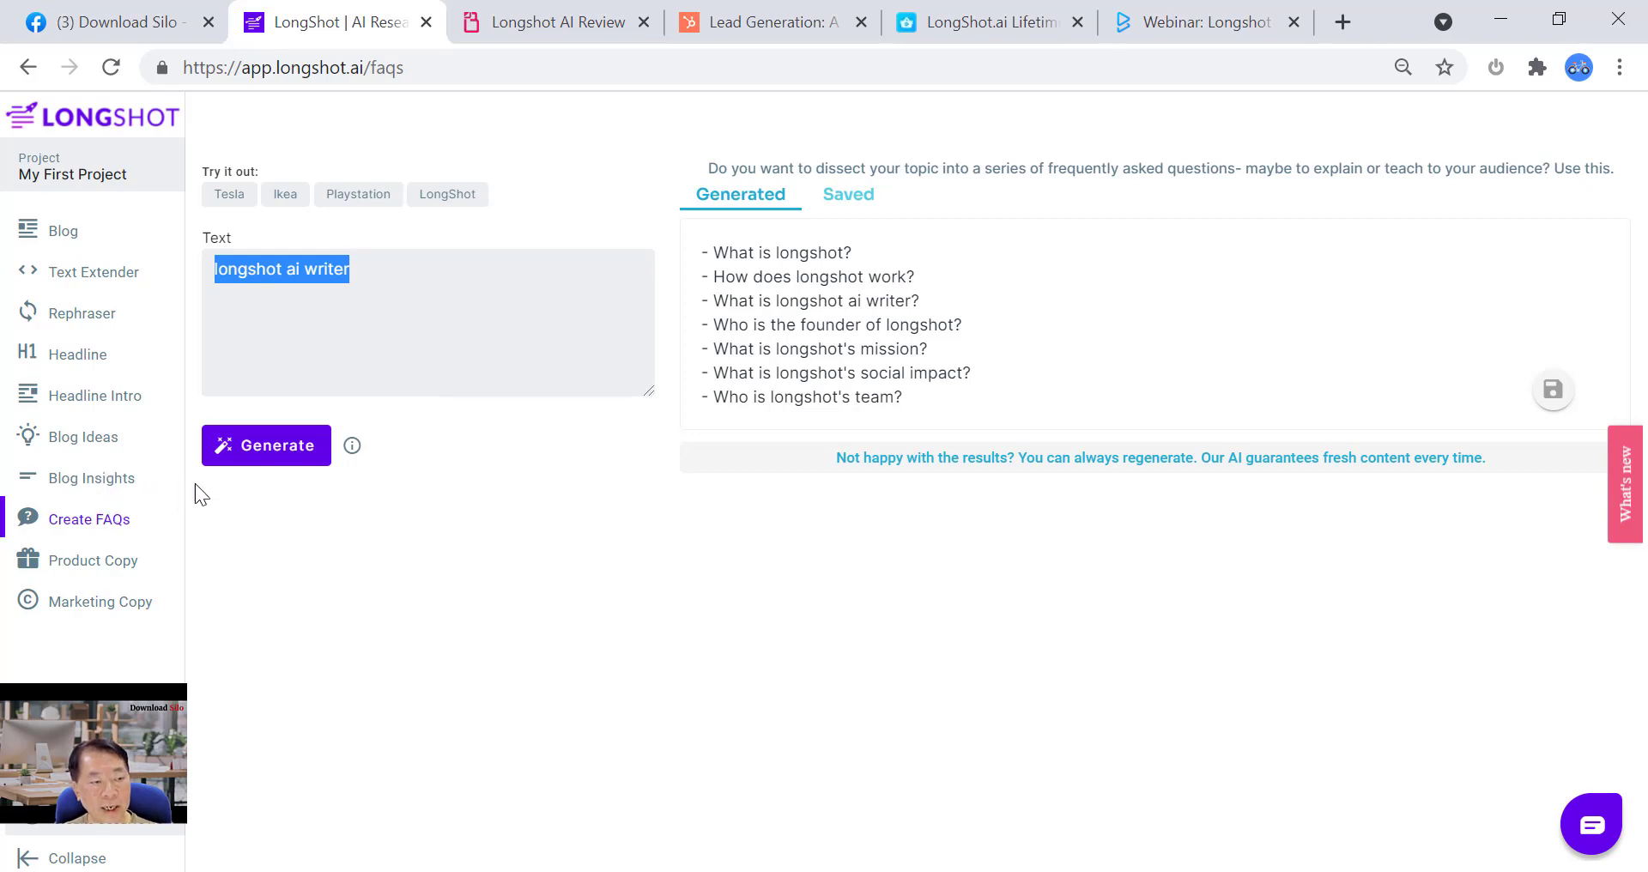
- Open Blog Insights and read the existing lead generation text and its generated insights
{"action": "left_click", "coordinate": [107, 491]}
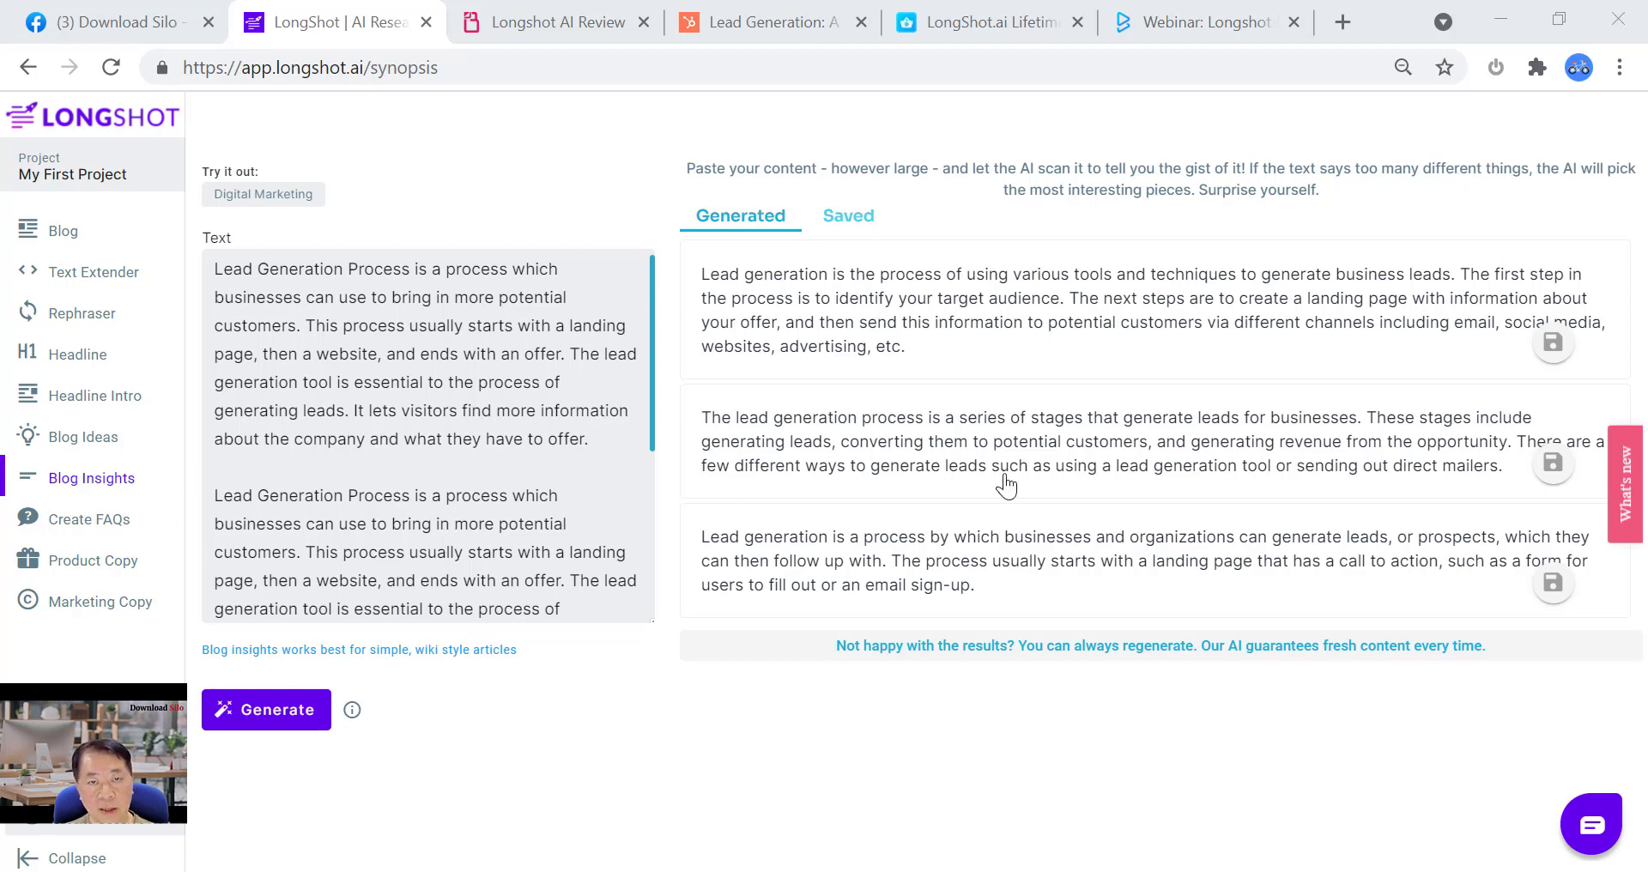
{"action": "mouse_move", "coordinate": [1006, 486]}
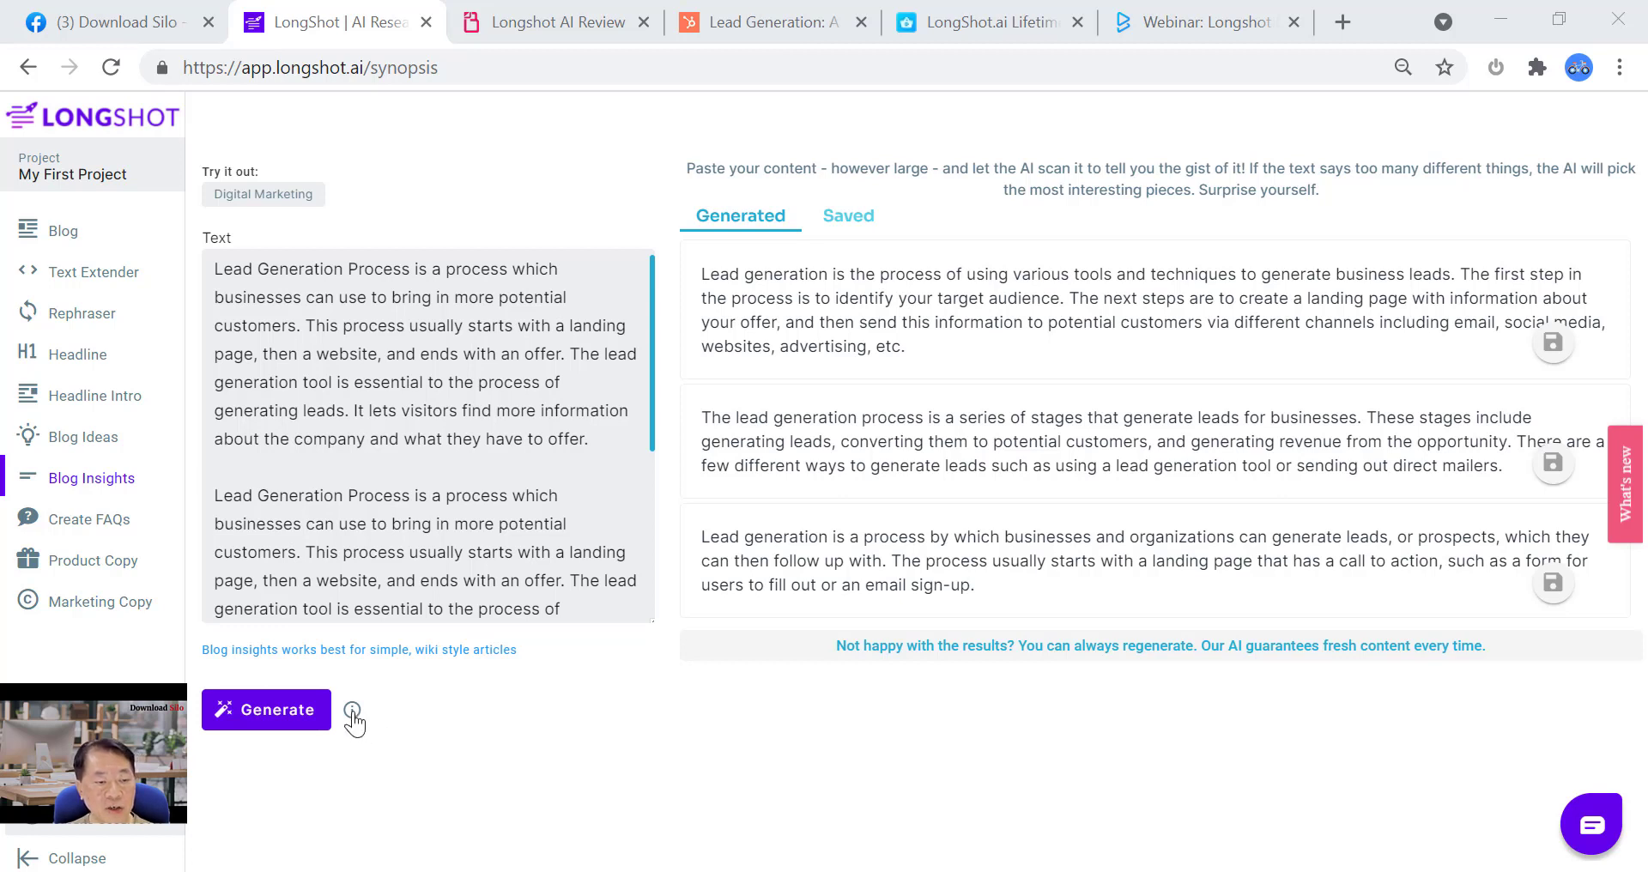
{"action": "mouse_move", "coordinate": [352, 713]}
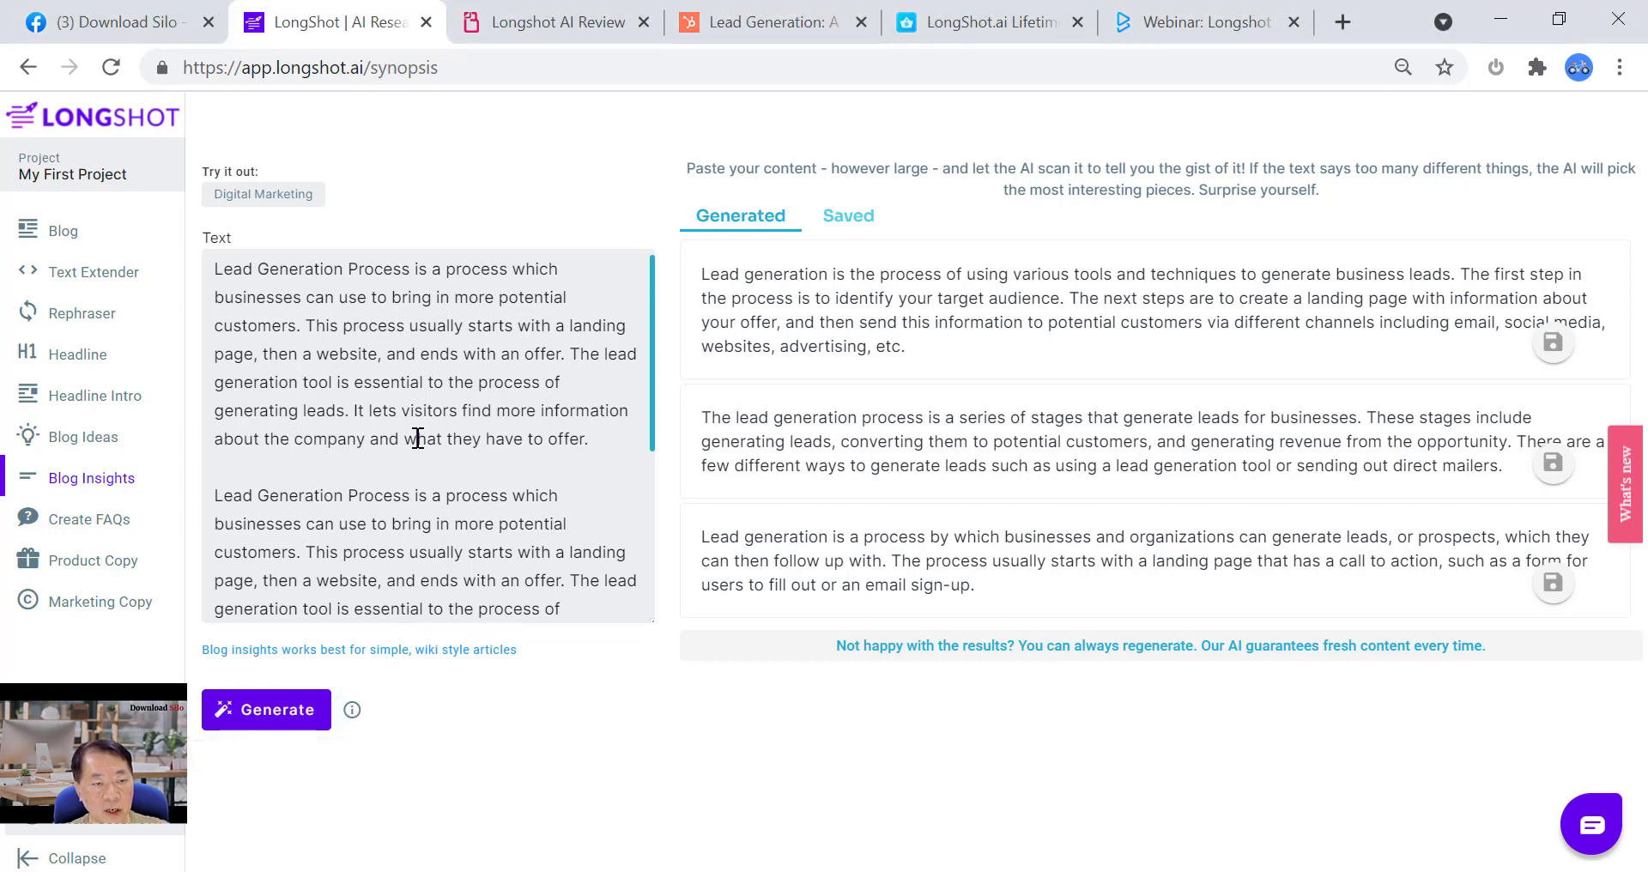
- Replace the Blog Insights text with "lead generation" and try to generate insights from it
{"action": "key", "text": "ctrl+a"}
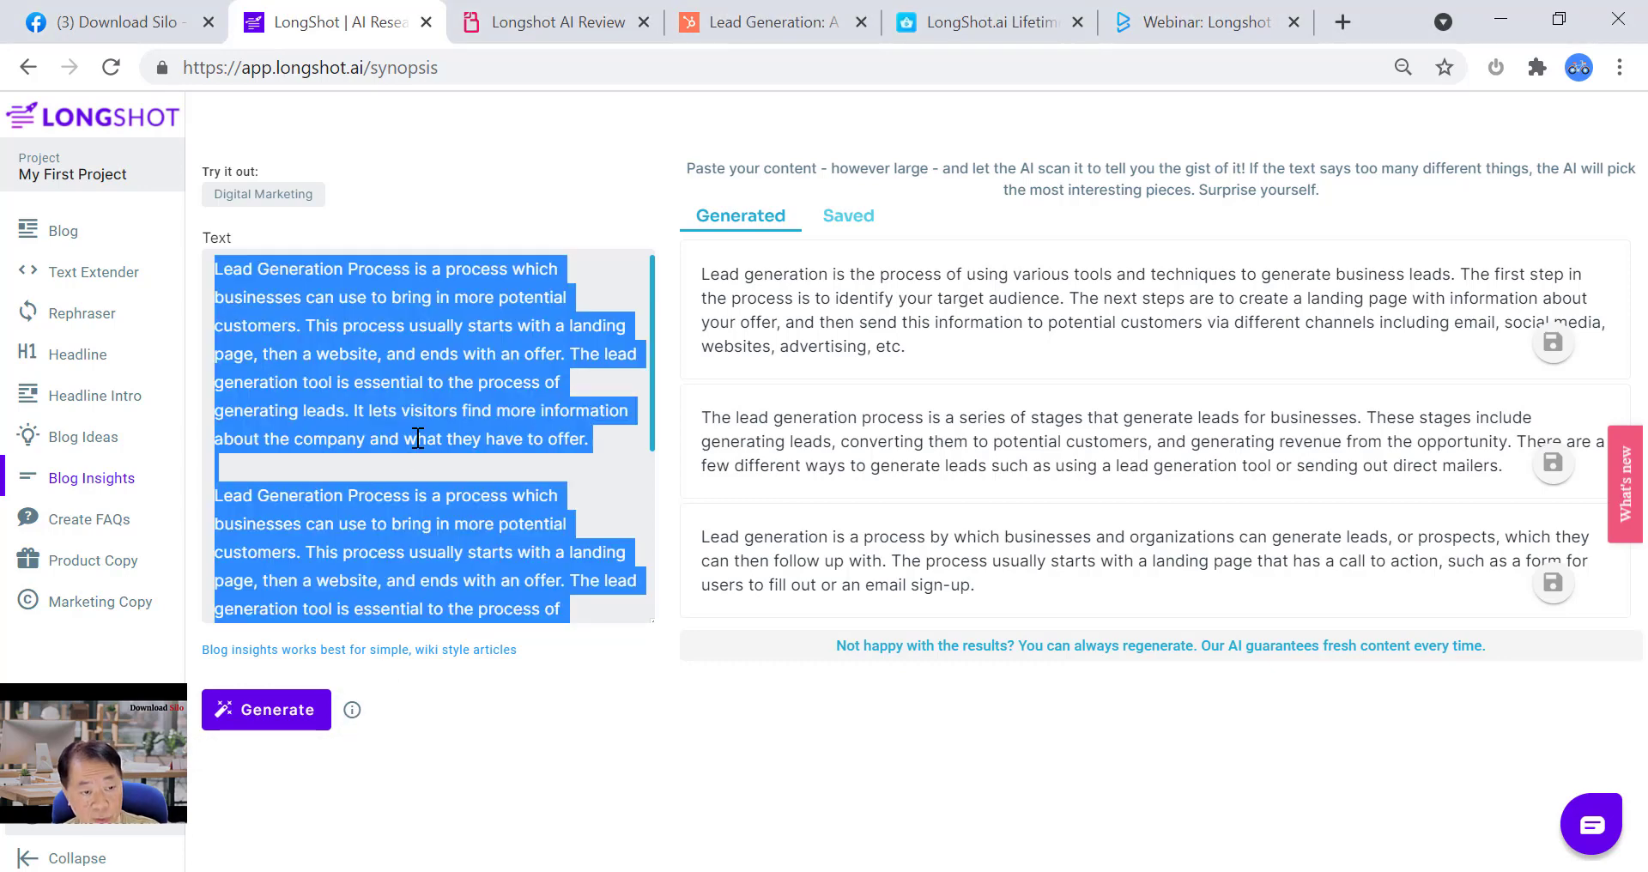
{"action": "key", "text": "BackSpace"}
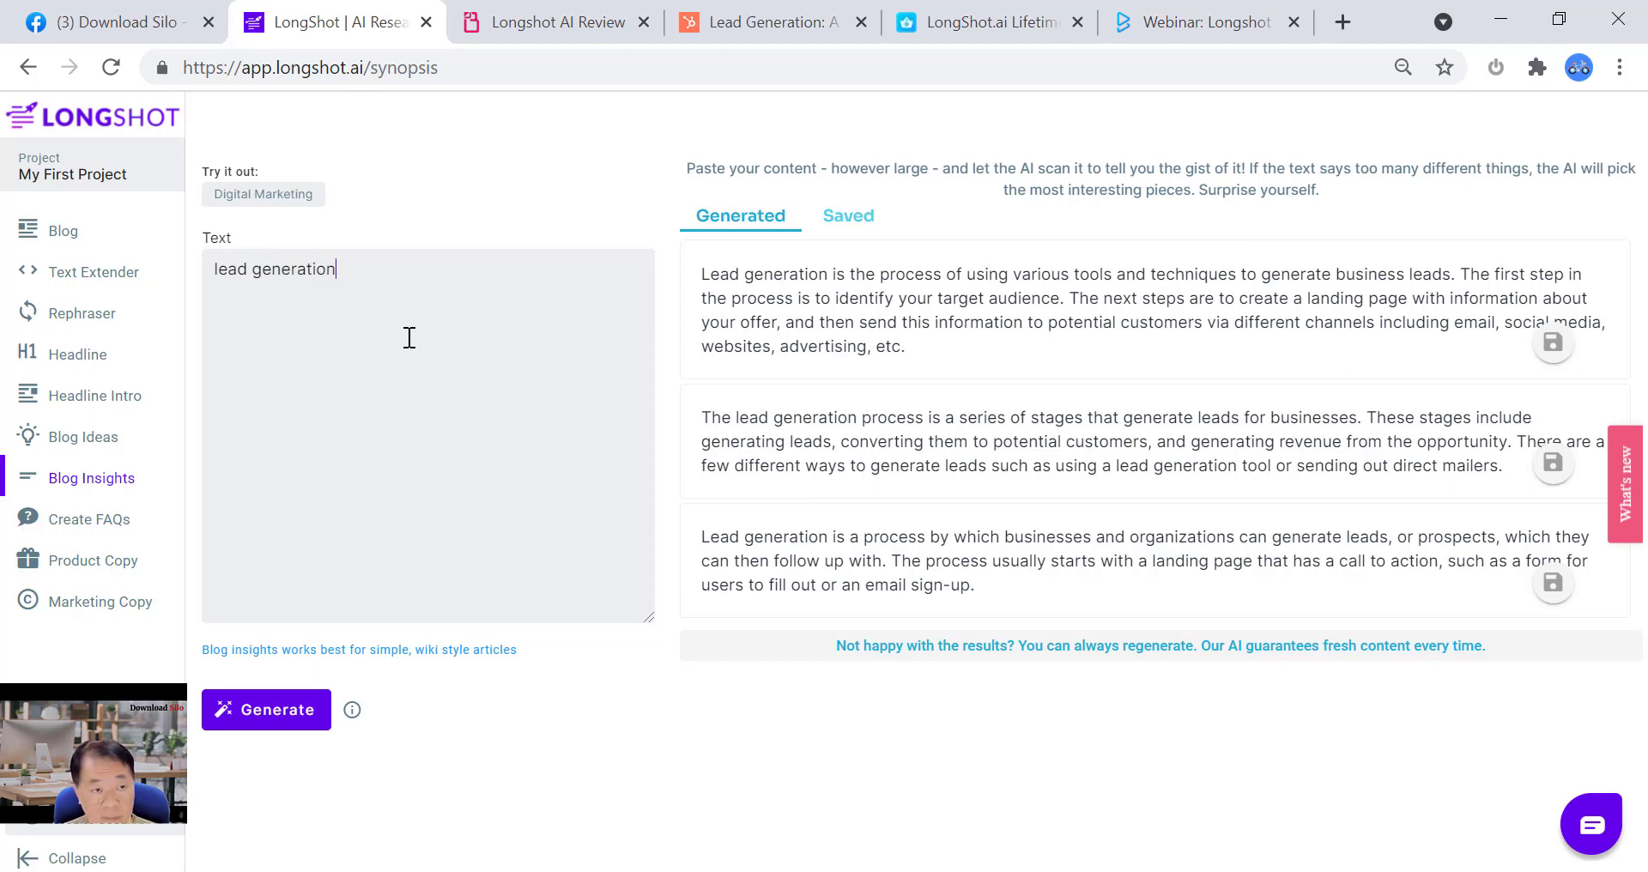
{"action": "left_click", "coordinate": [281, 727]}
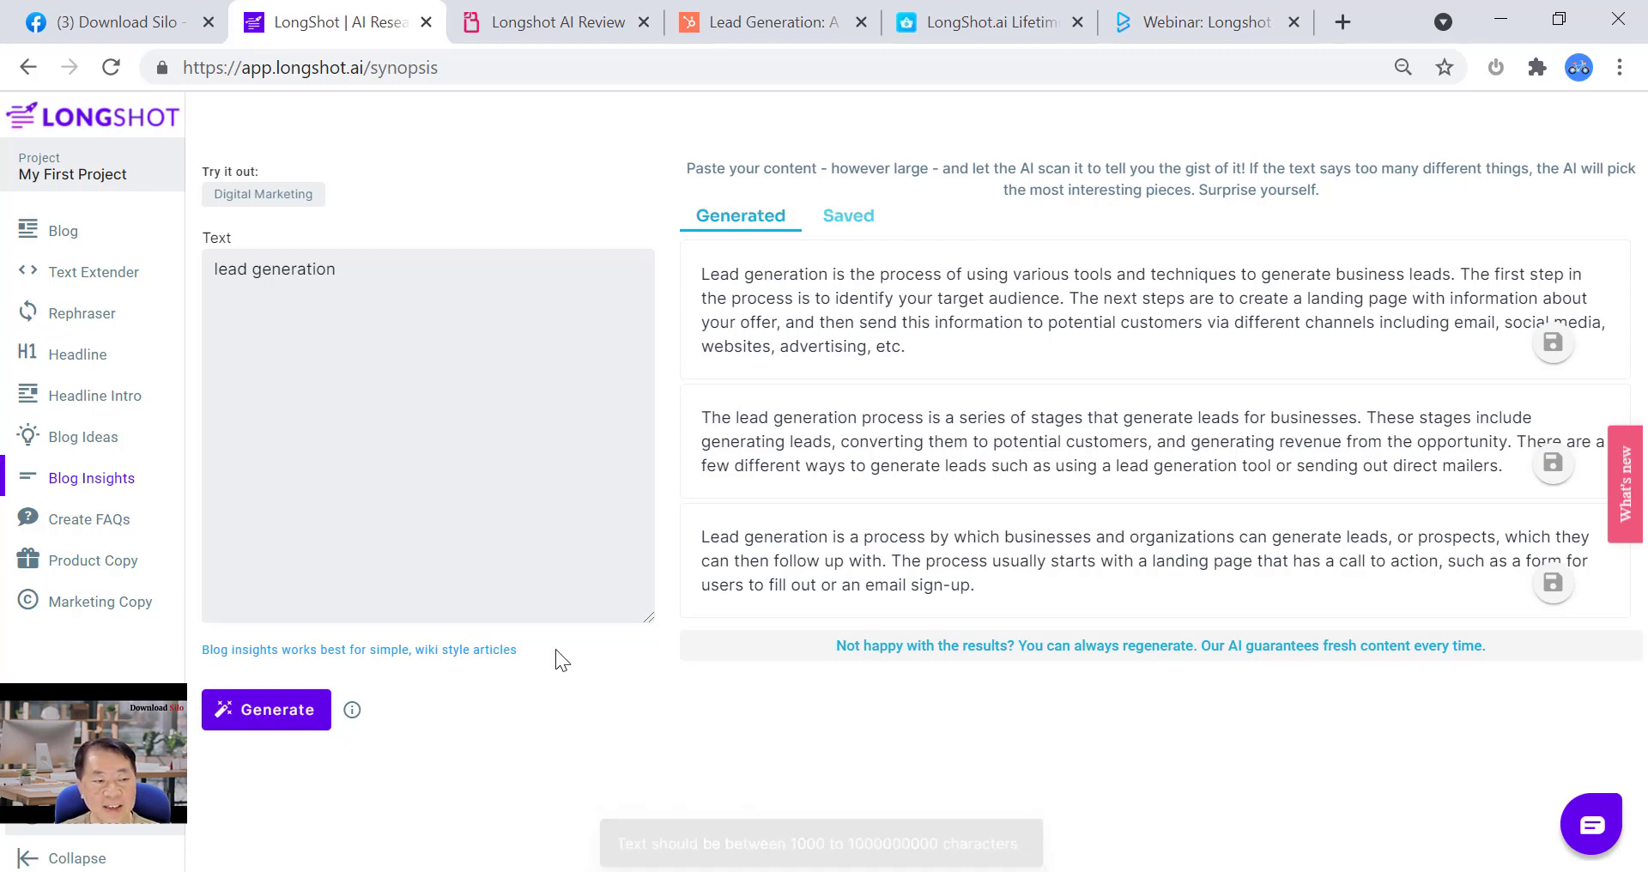
{"action": "left_click", "coordinate": [290, 726]}
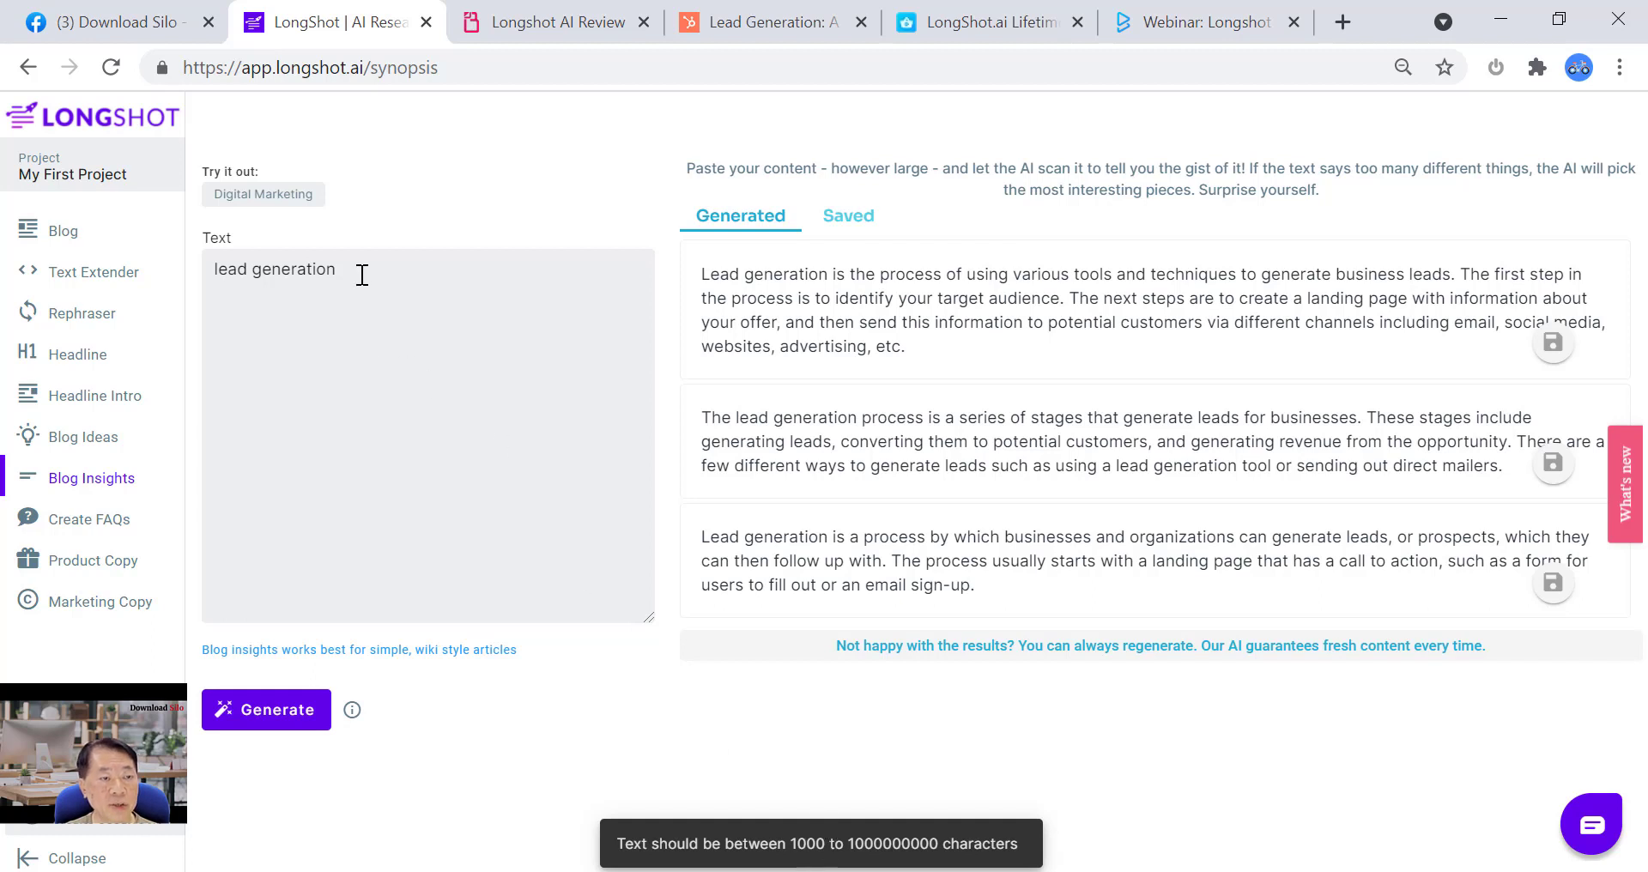
- Replace the Blog Insights text with the "Lead Generation Process" section copied from HubSpot's beginner's guide article, and check the pasted content
{"action": "triple_click", "coordinate": [203, 270]}
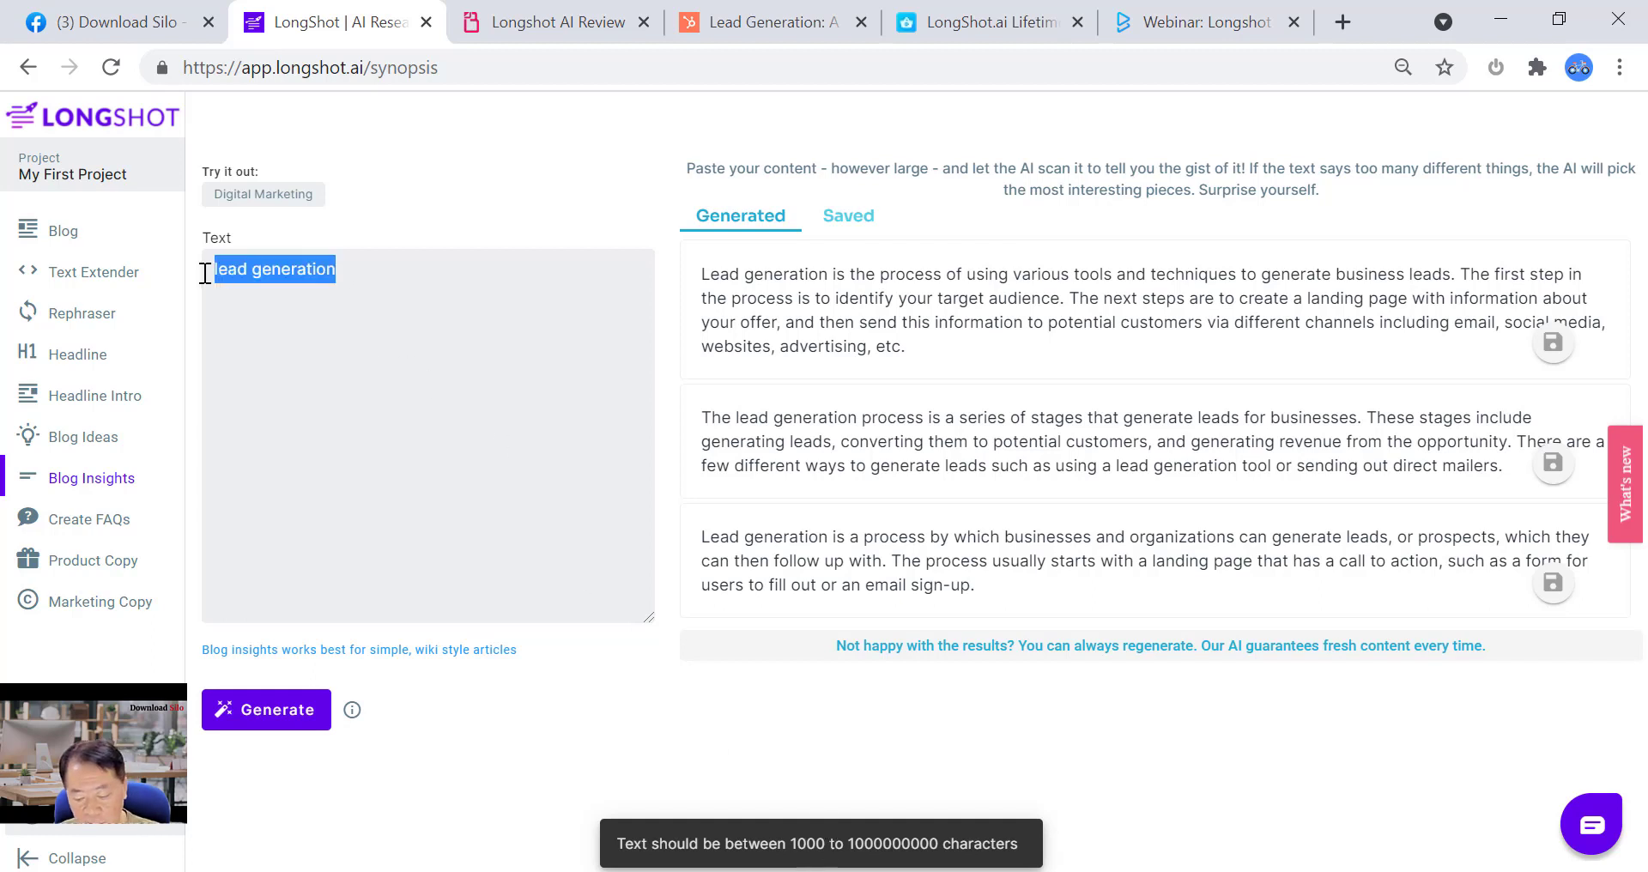
{"action": "key", "text": "BackSpace"}
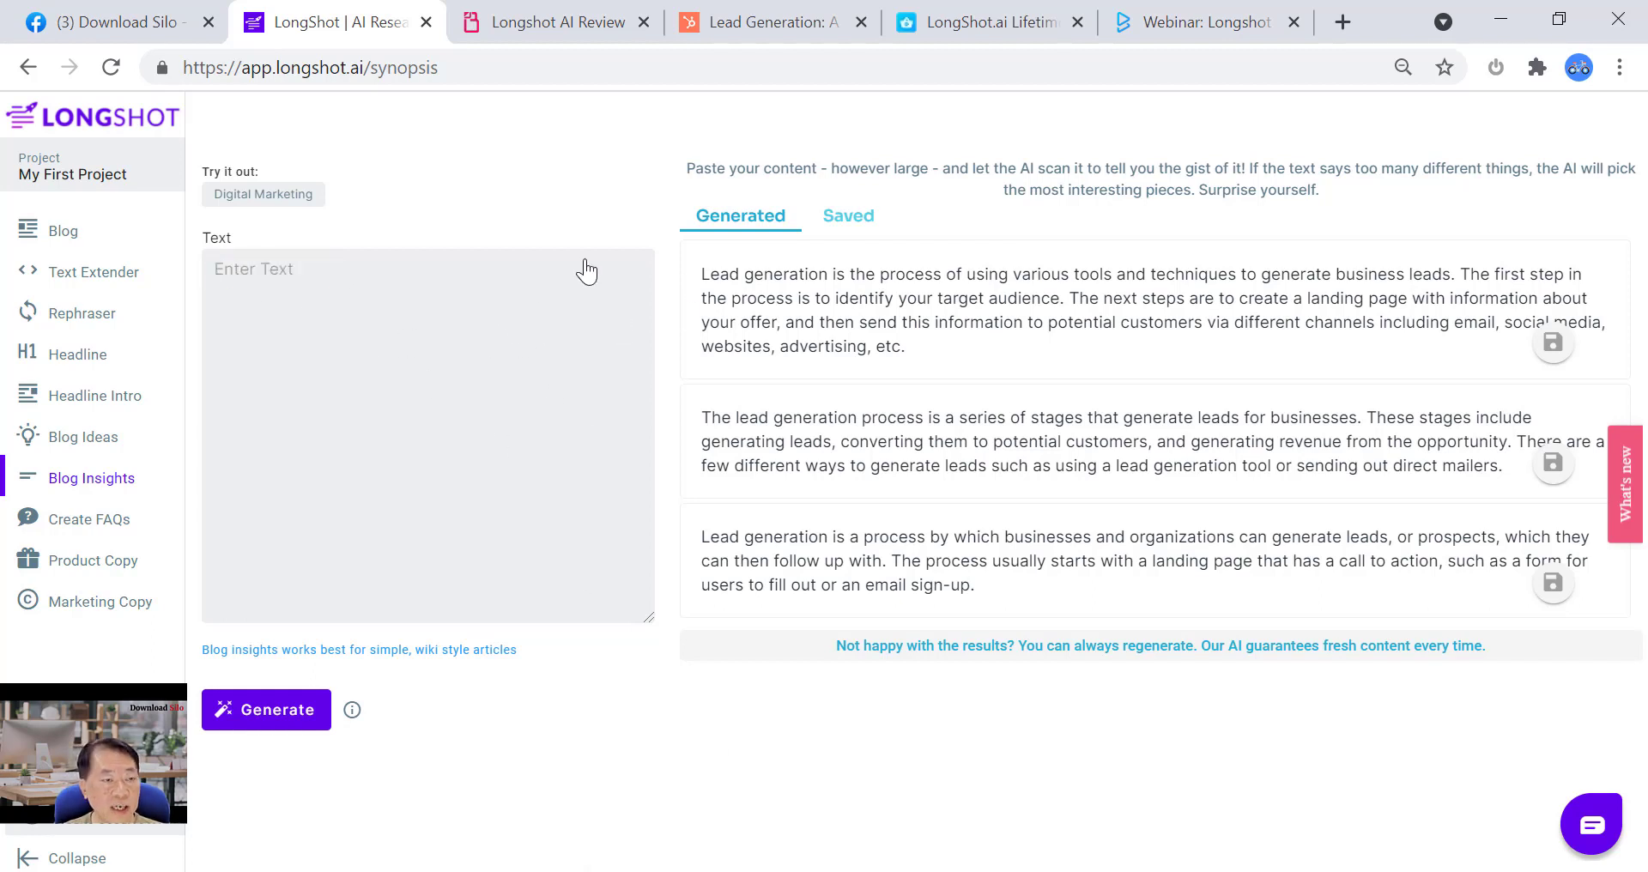
{"action": "left_click", "coordinate": [760, 28]}
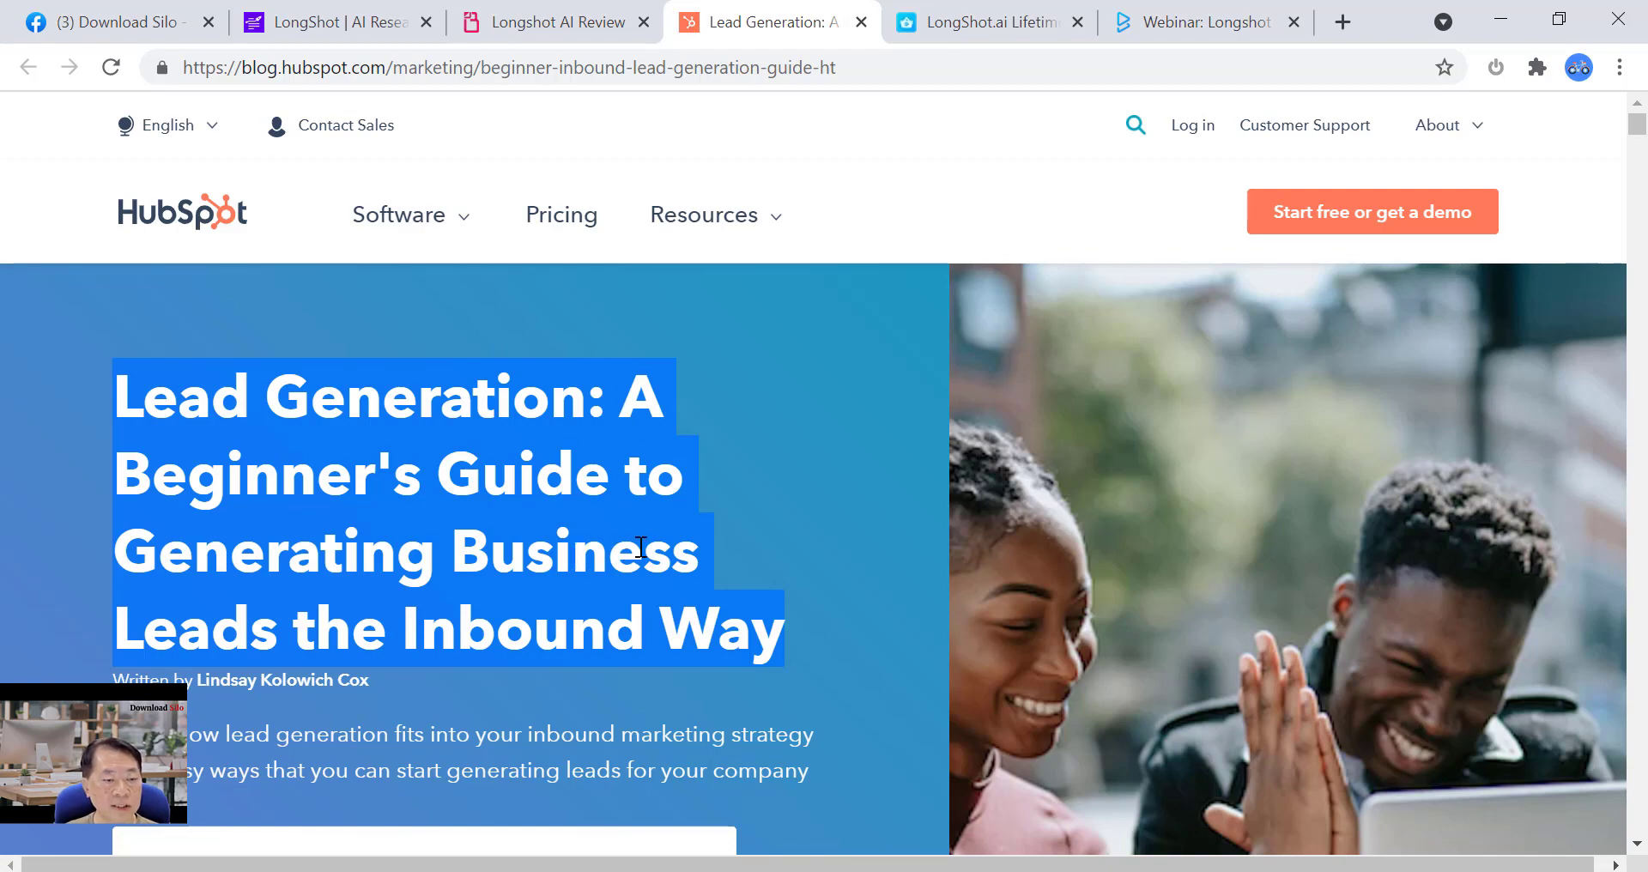
{"action": "scroll", "coordinate": [641, 546], "scroll_direction": "down", "scroll_amount": 1}
{"action": "scroll", "coordinate": [640, 547], "scroll_direction": "down", "scroll_amount": 10}
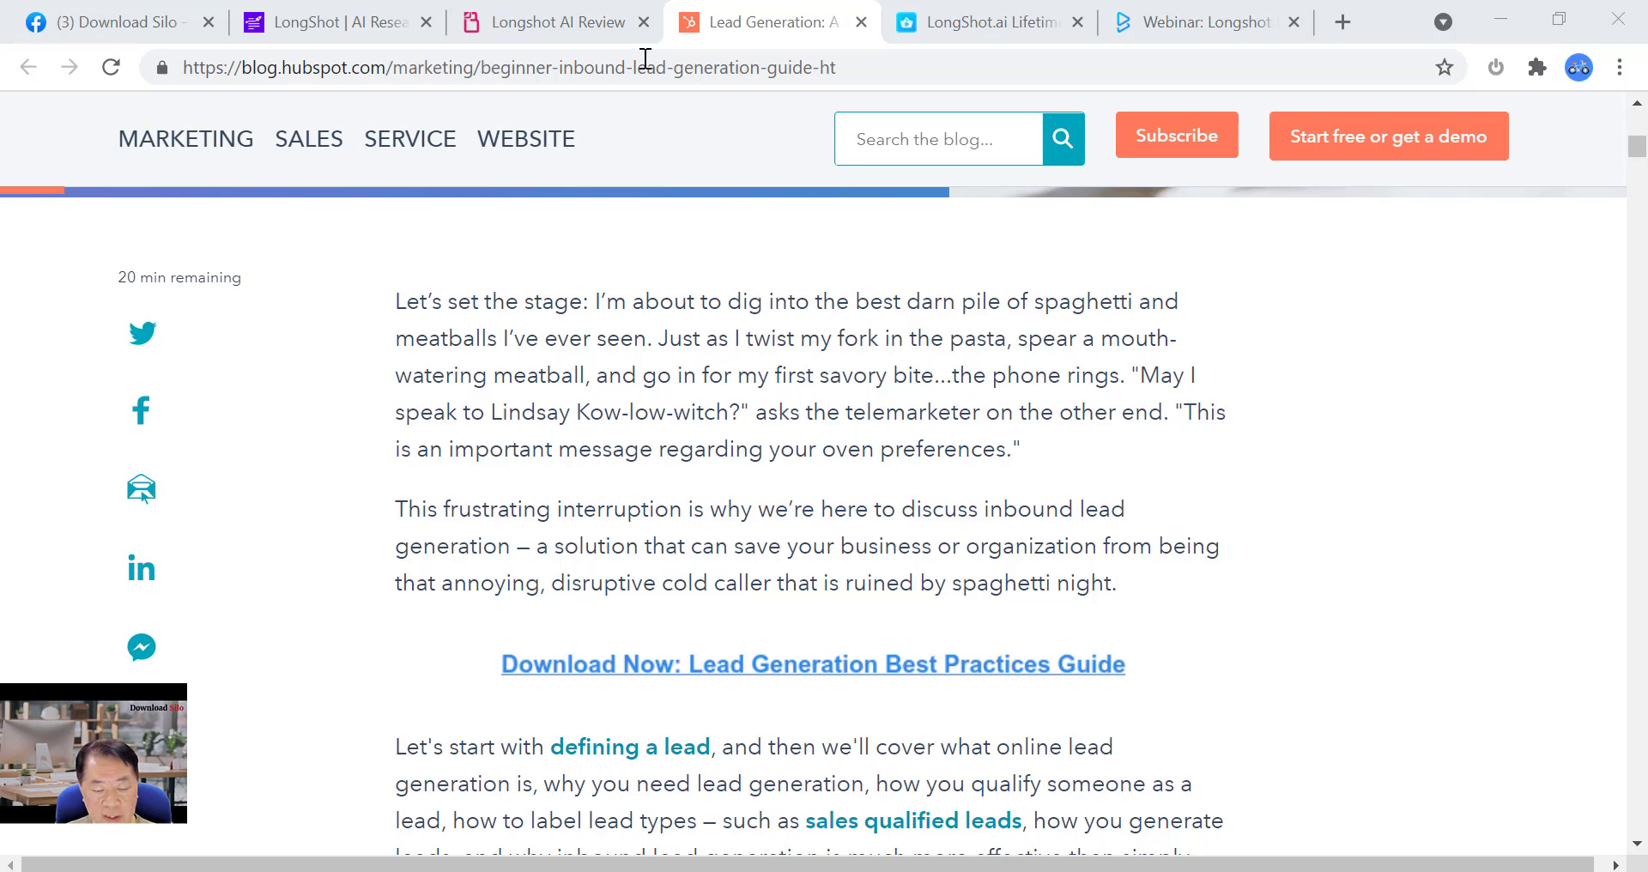
{"action": "left_click", "coordinate": [318, 24]}
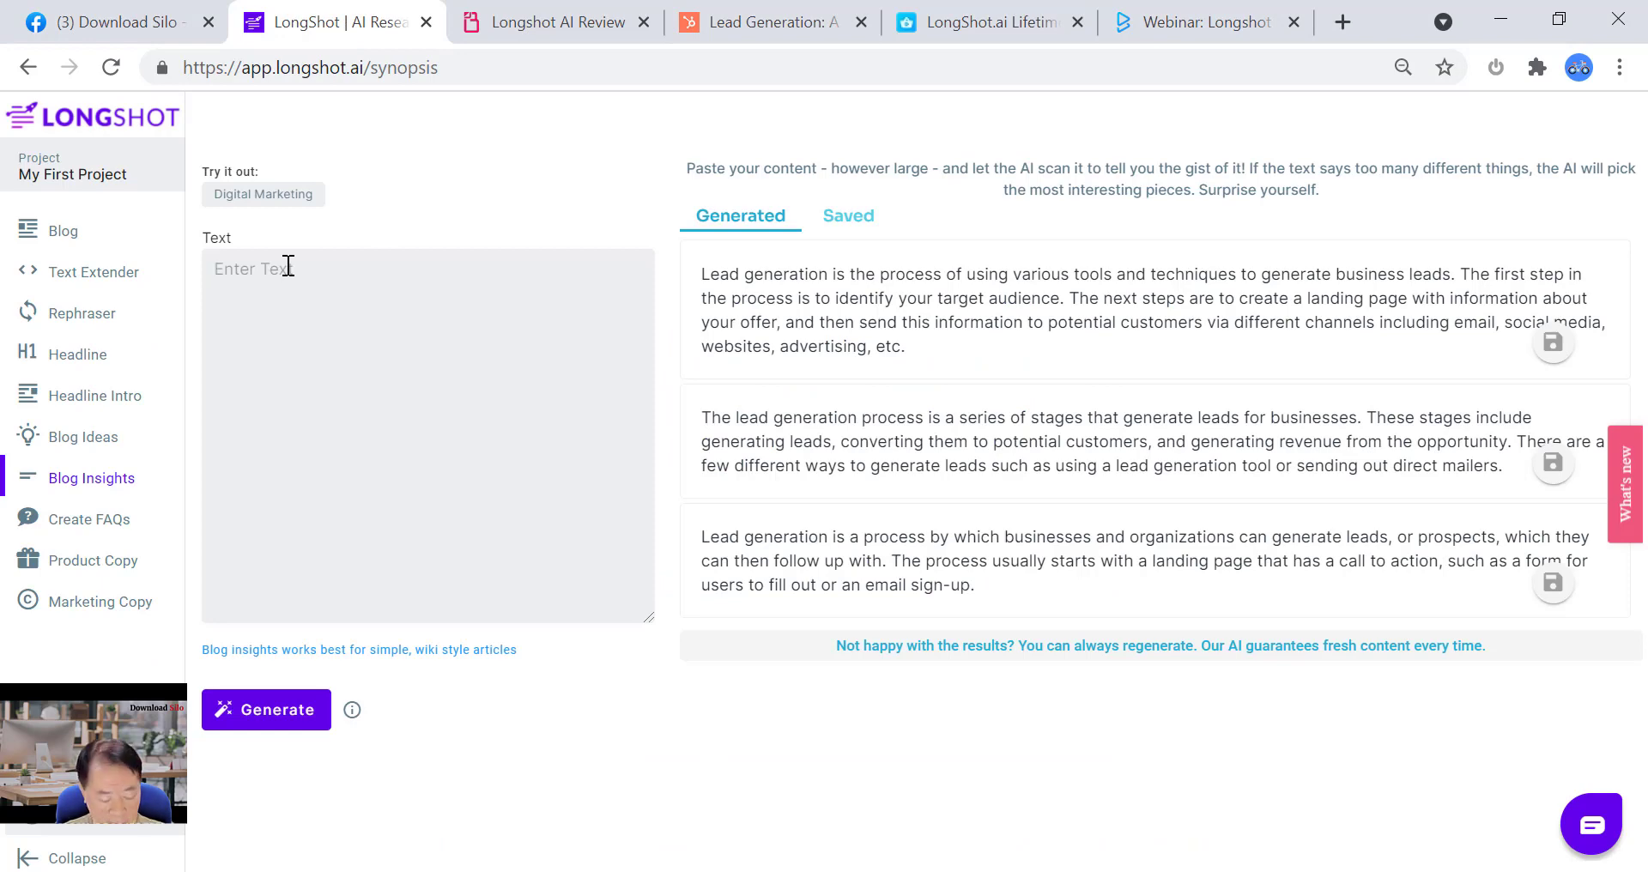
{"action": "left_click", "coordinate": [289, 267]}
{"action": "key", "text": "ctrl+v"}
{"action": "scroll", "coordinate": [429, 329], "scroll_direction": "up", "scroll_amount": 5}
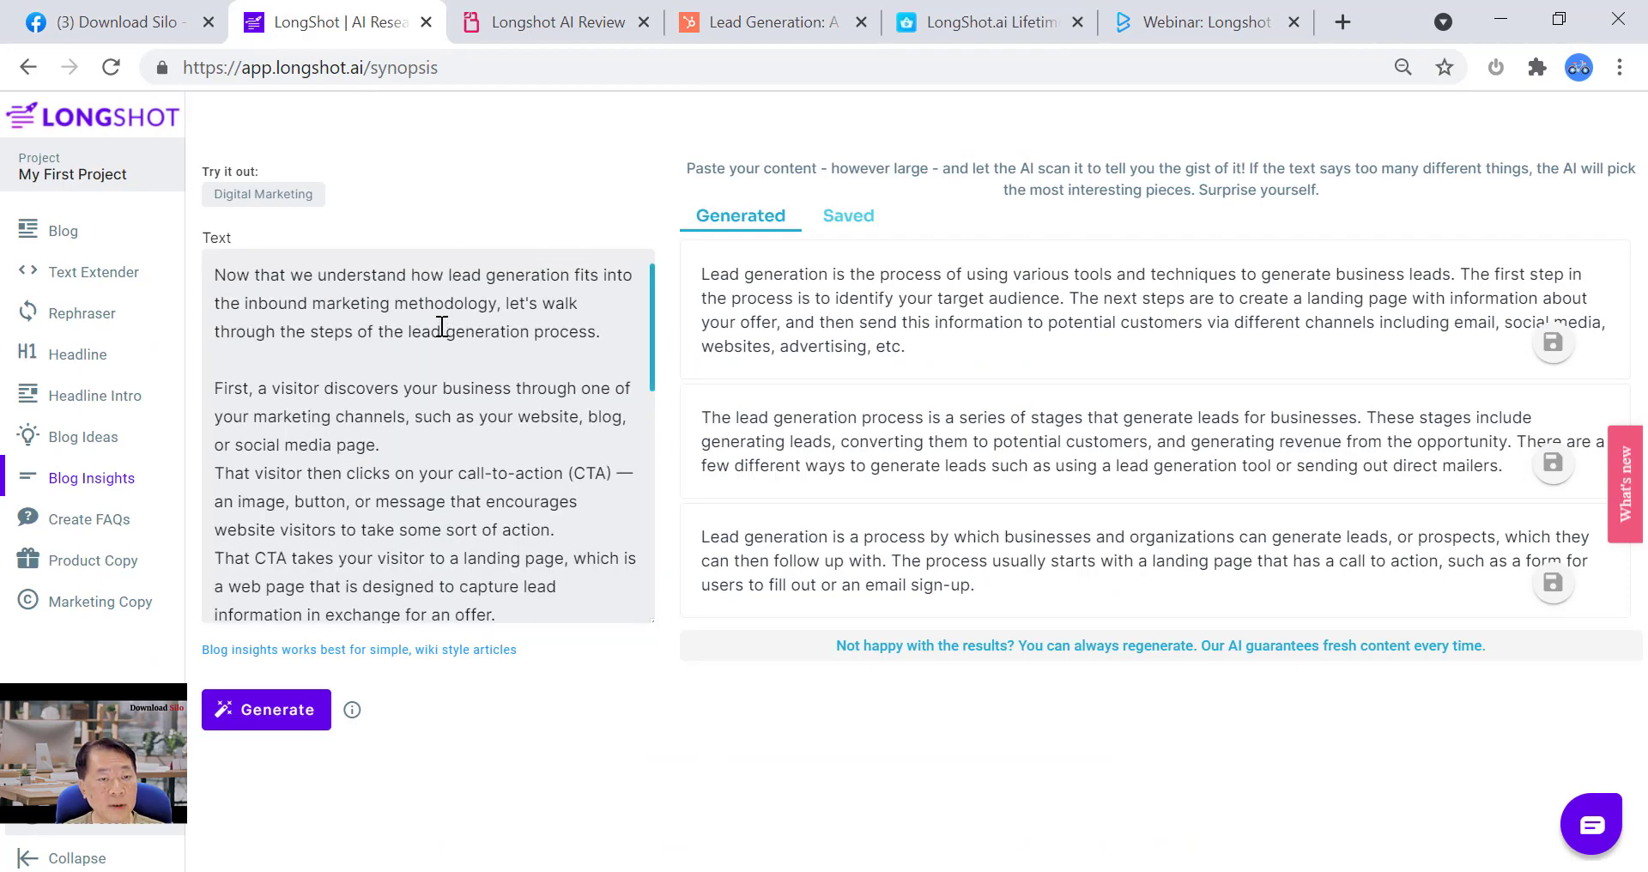
{"action": "scroll", "coordinate": [442, 327], "scroll_direction": "up", "scroll_amount": 1}
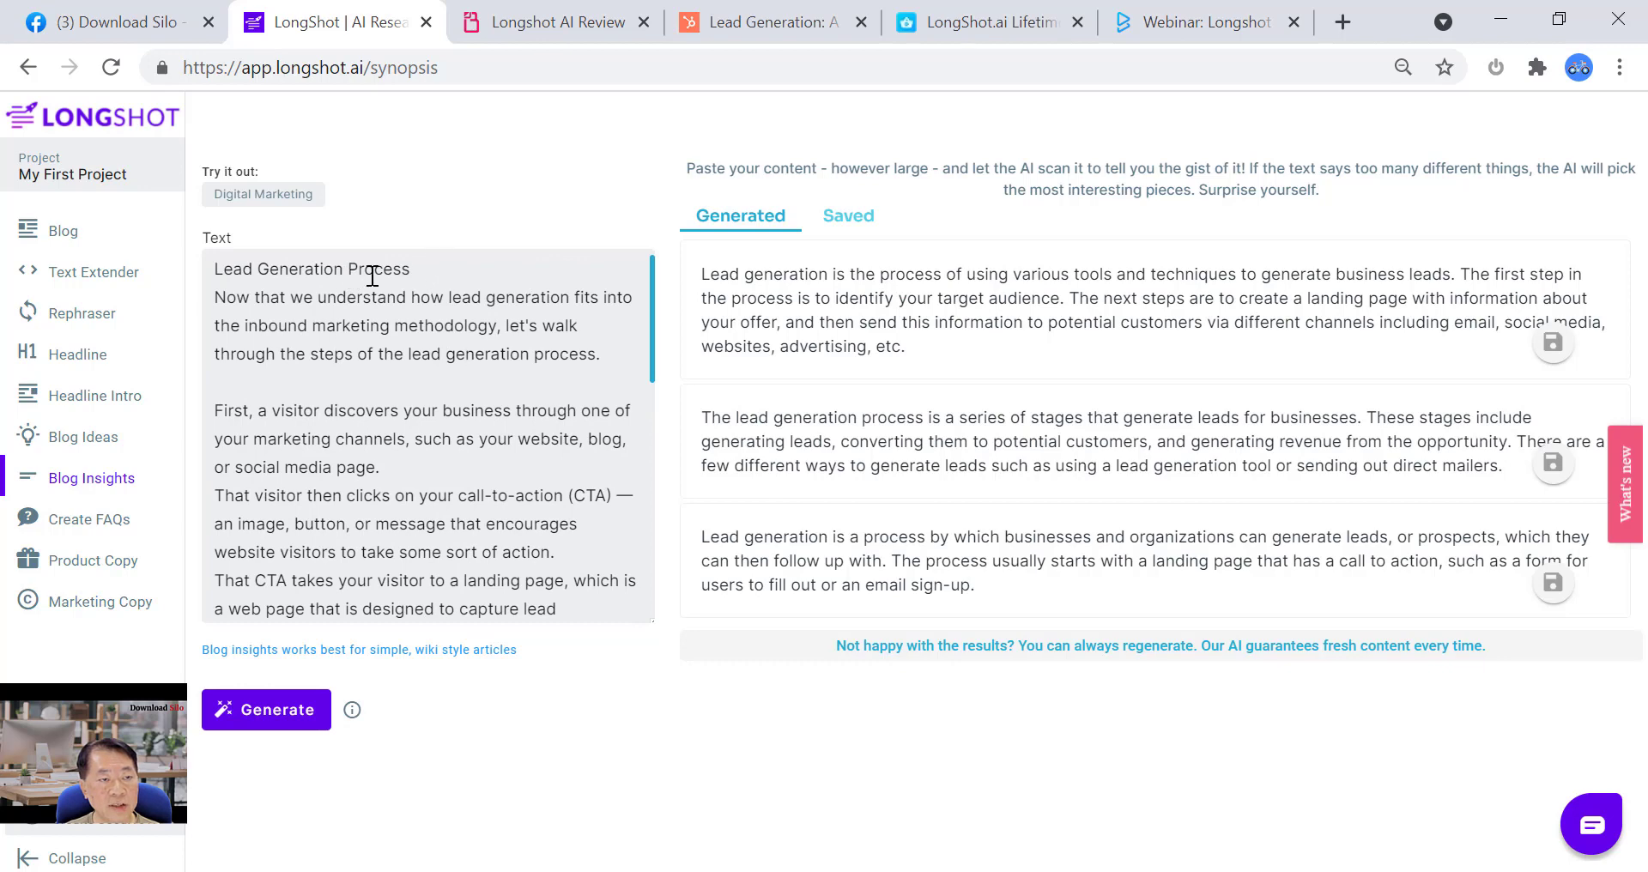
{"action": "scroll", "coordinate": [363, 356], "scroll_direction": "down", "scroll_amount": 10}
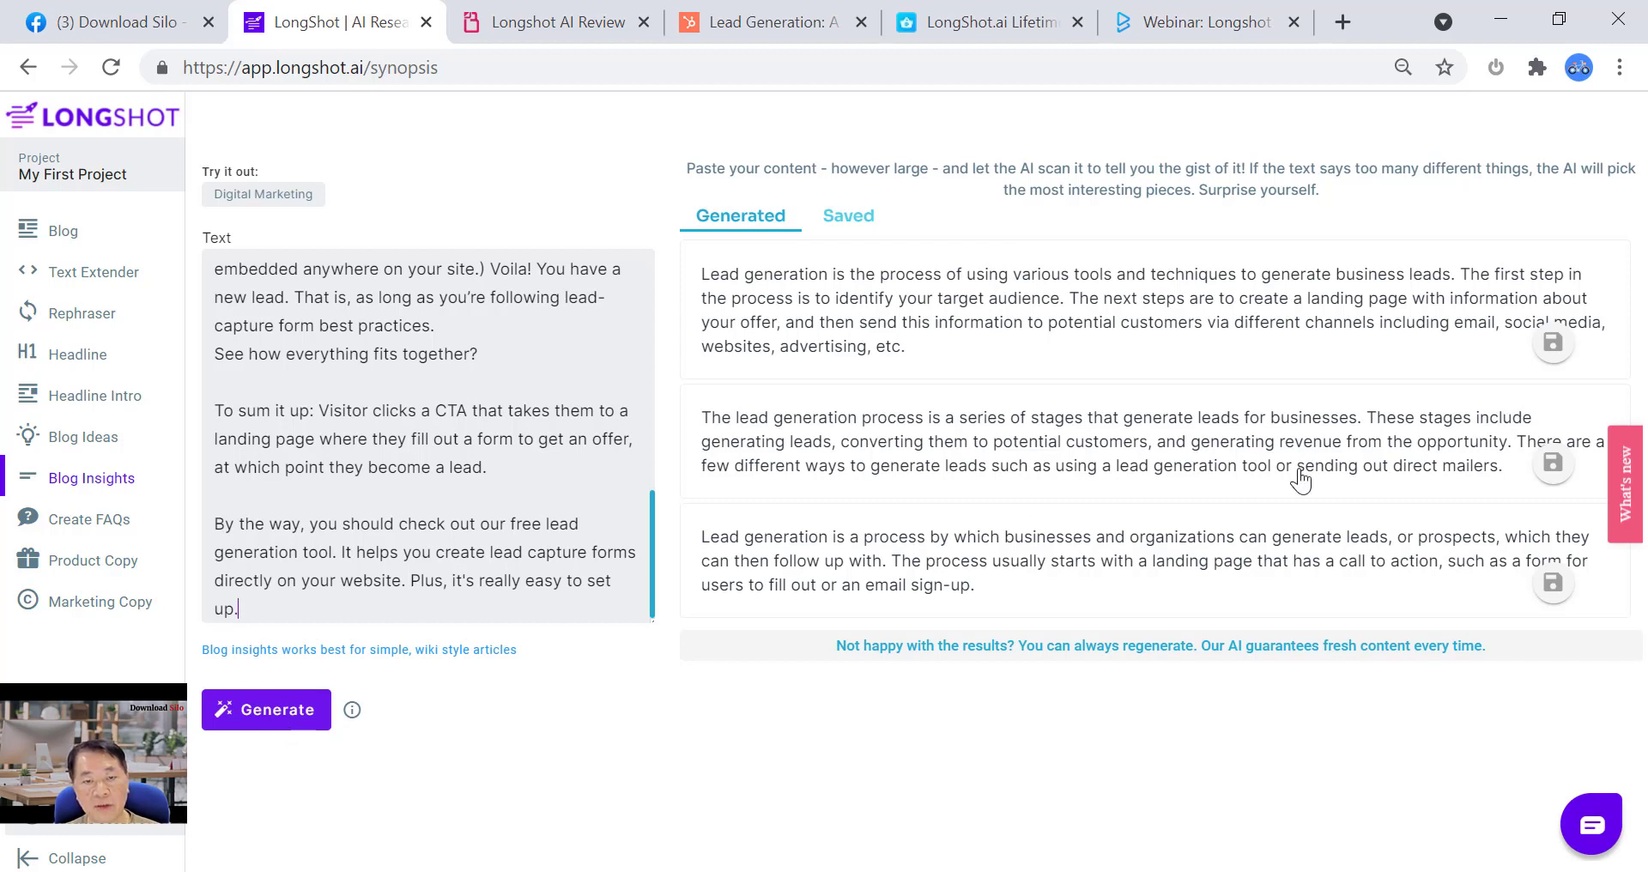
- Generate blog insights from the Lead Generation Process text and read the results against the source
{"action": "left_click", "coordinate": [290, 723]}
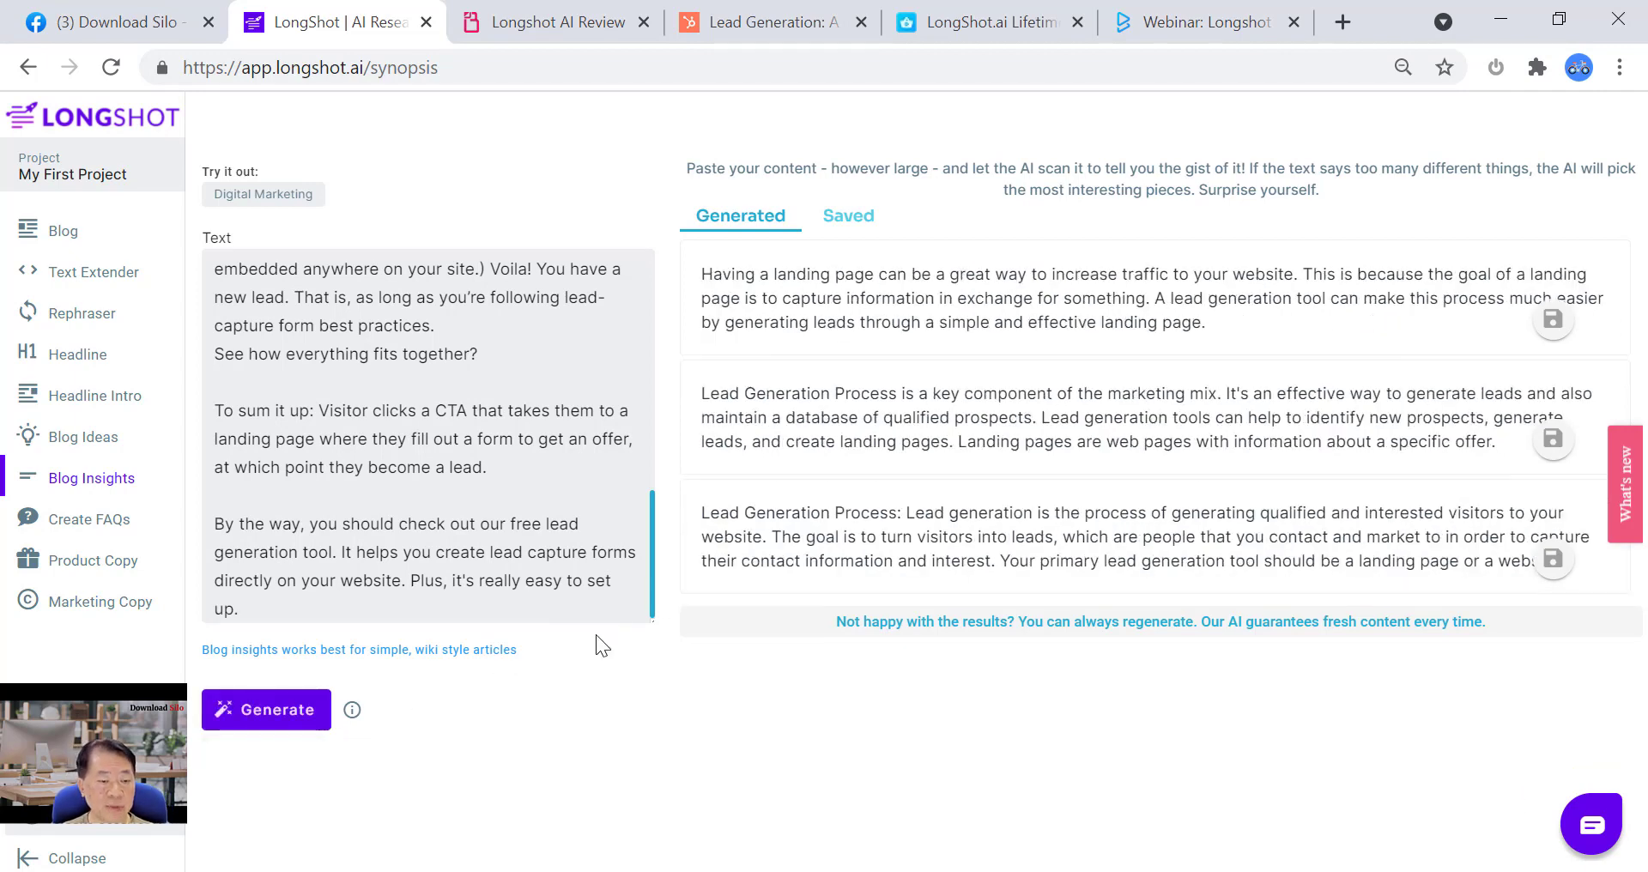
{"action": "mouse_move", "coordinate": [1090, 495]}
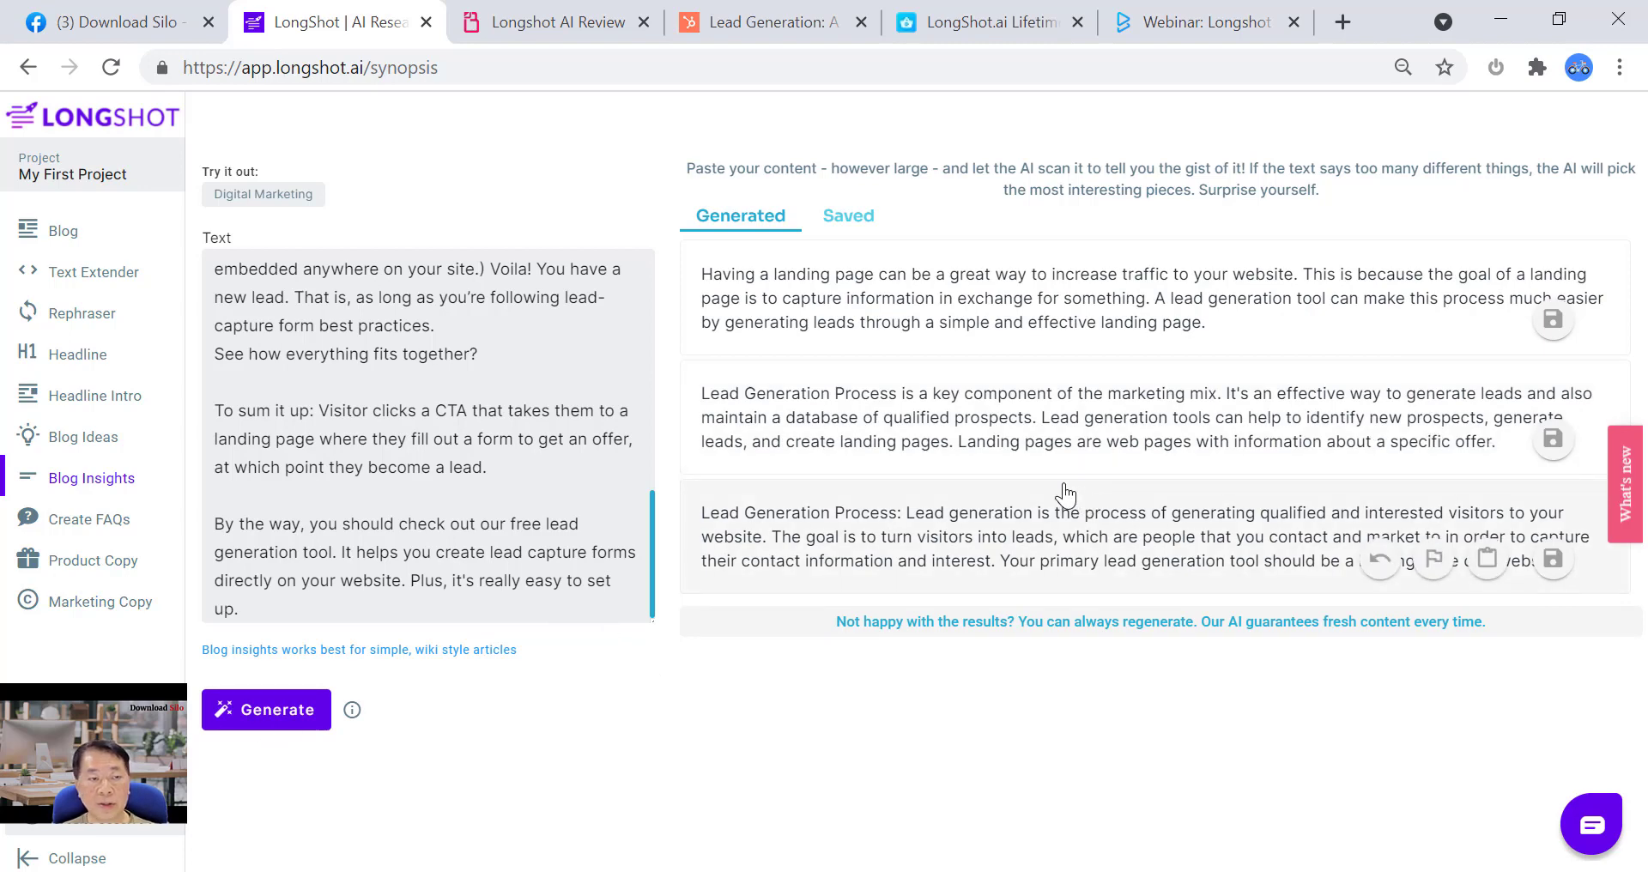
{"action": "scroll", "coordinate": [523, 396], "scroll_direction": "up", "scroll_amount": 5}
{"action": "scroll", "coordinate": [523, 395], "scroll_direction": "up", "scroll_amount": 3}
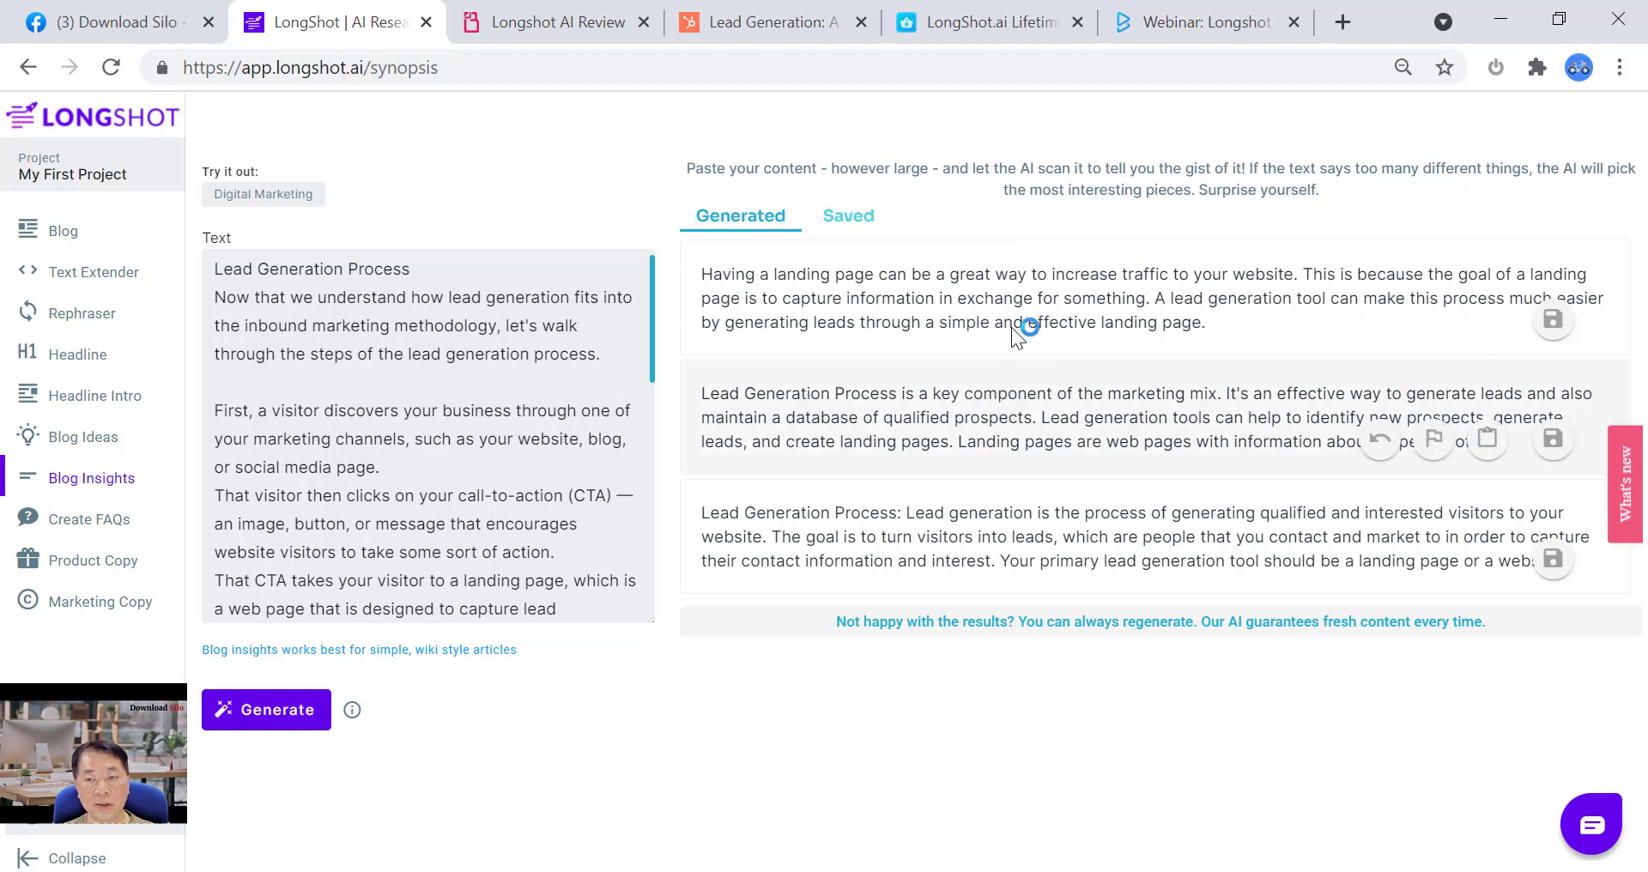
{"action": "mouse_move", "coordinate": [747, 319]}
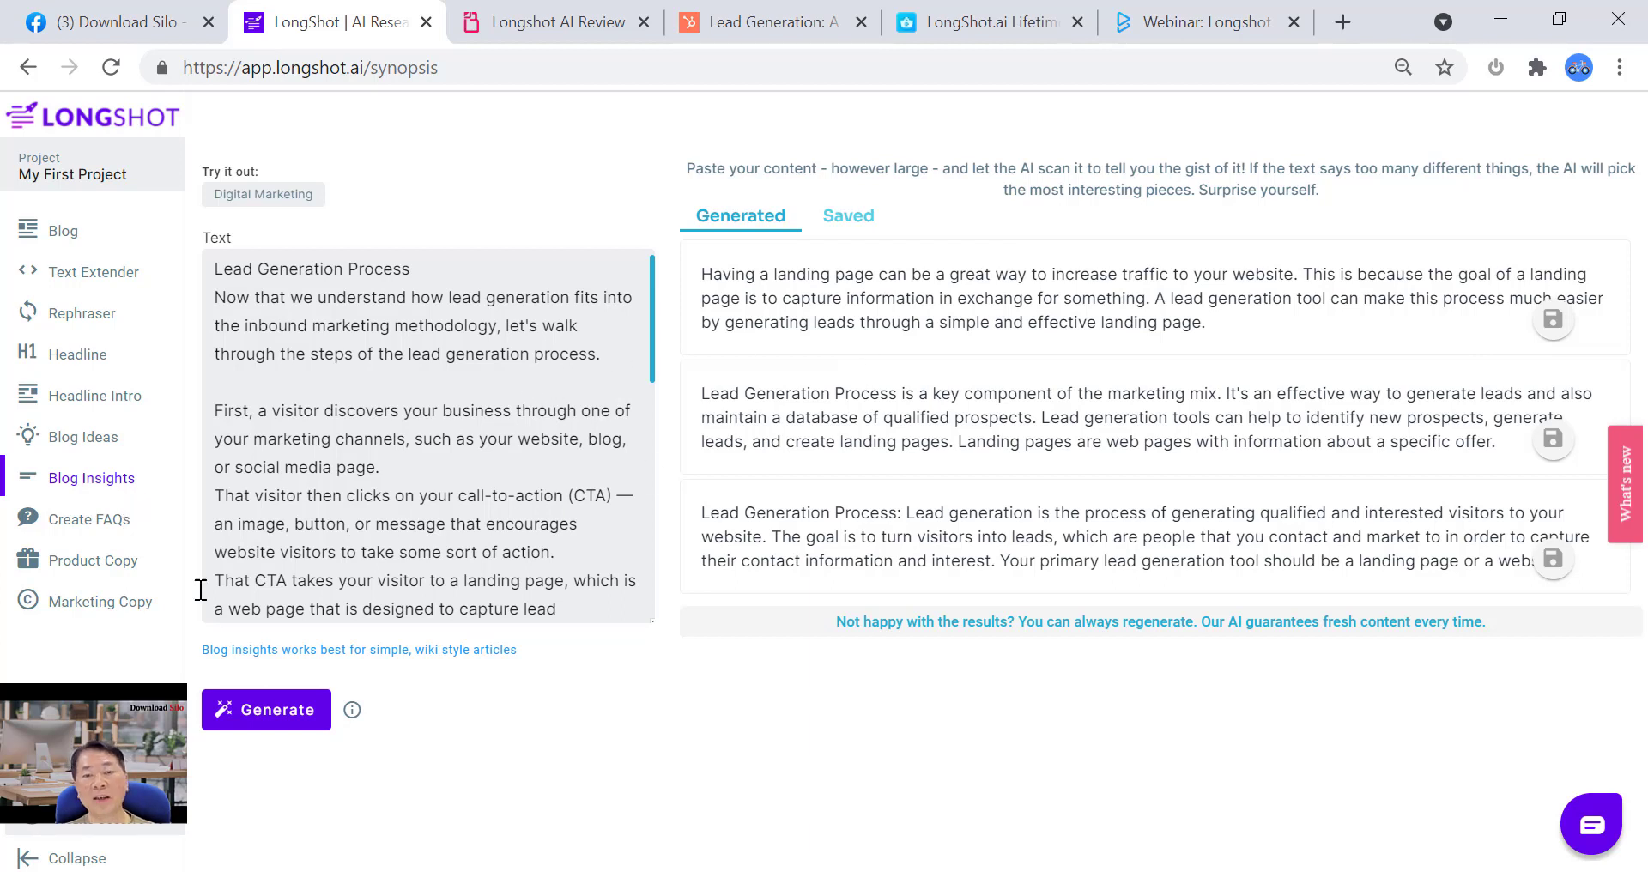
- Open Blog Ideas and replace the keywords with "ai-powered software,ai writer,long form content,quality article, gpt-3,seo optimized articles"
{"action": "left_click", "coordinate": [100, 440]}
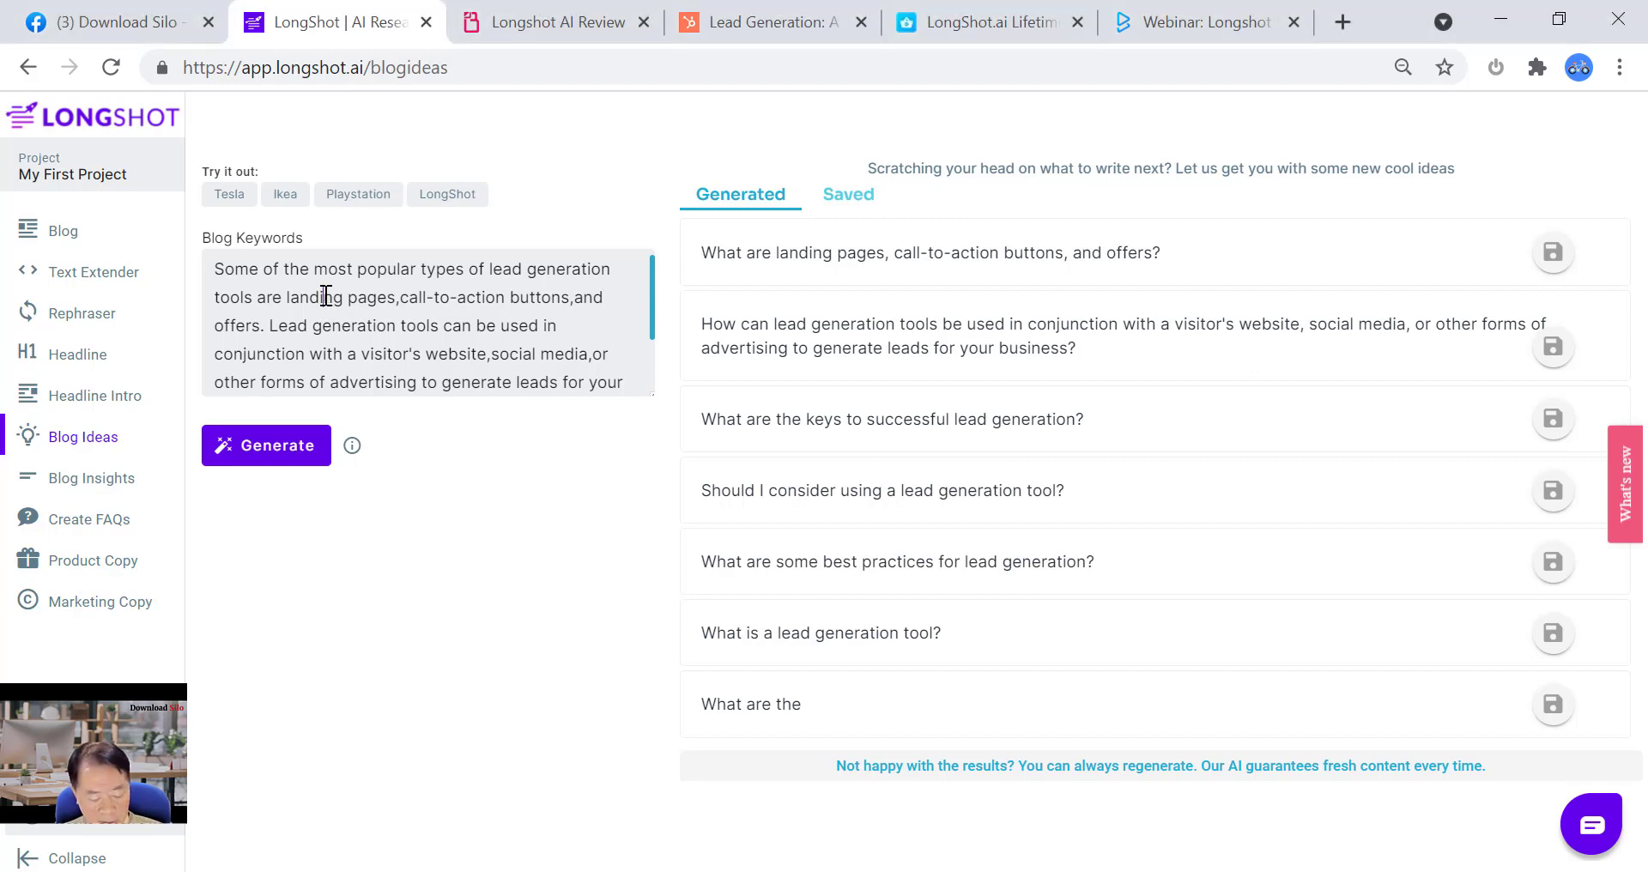
{"action": "key", "text": "ctrl+a"}
{"action": "key", "text": "BackSpace"}
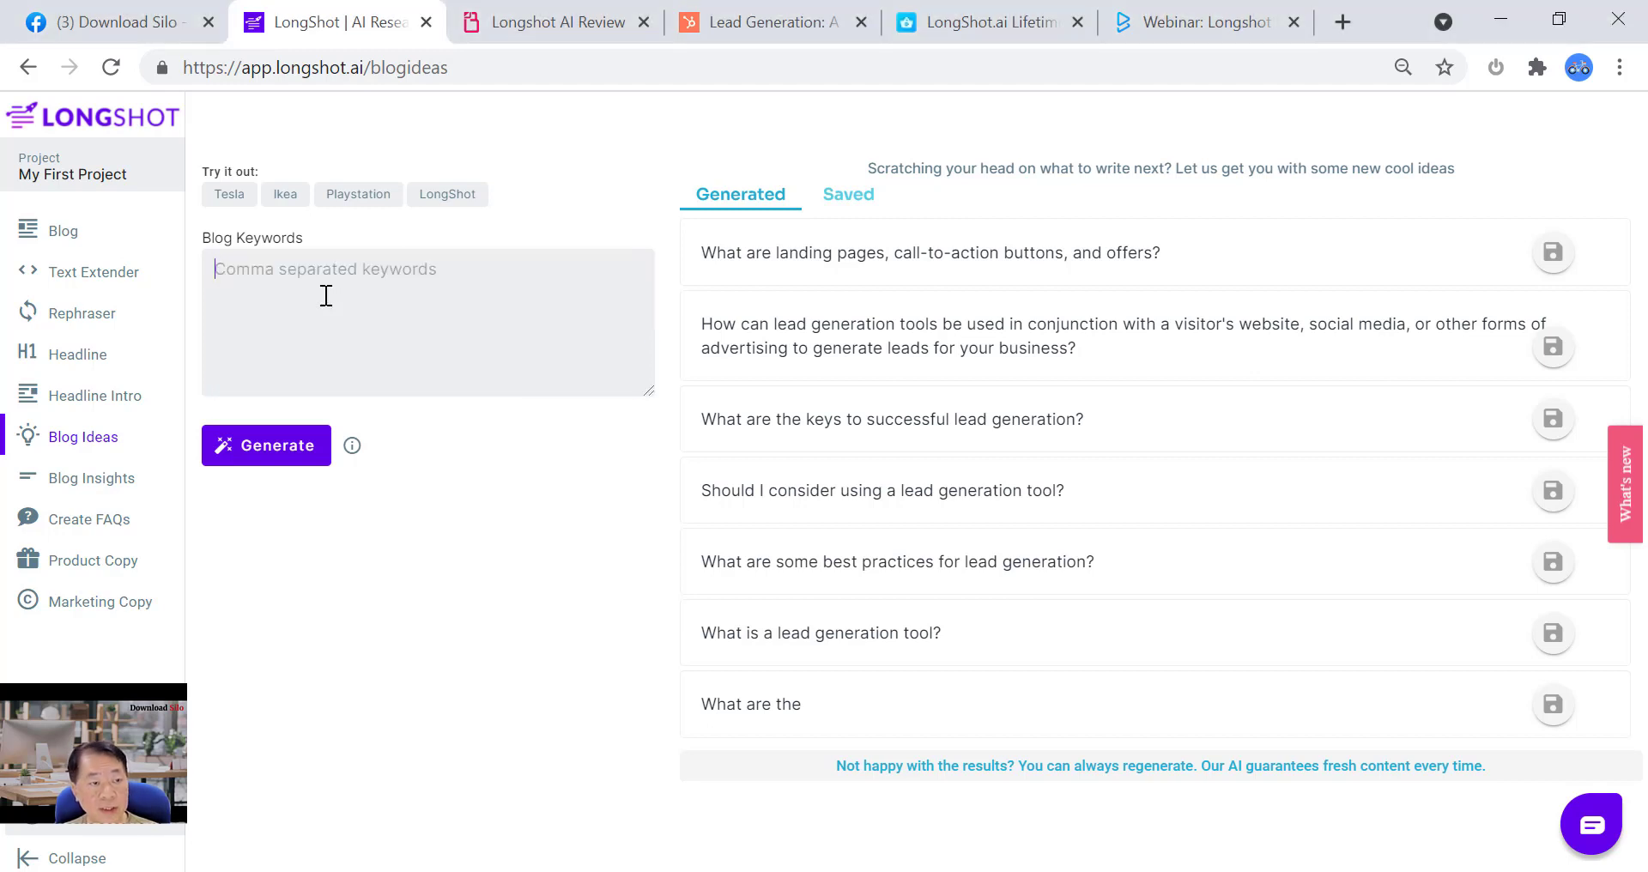
{"action": "right_click", "coordinate": [242, 265]}
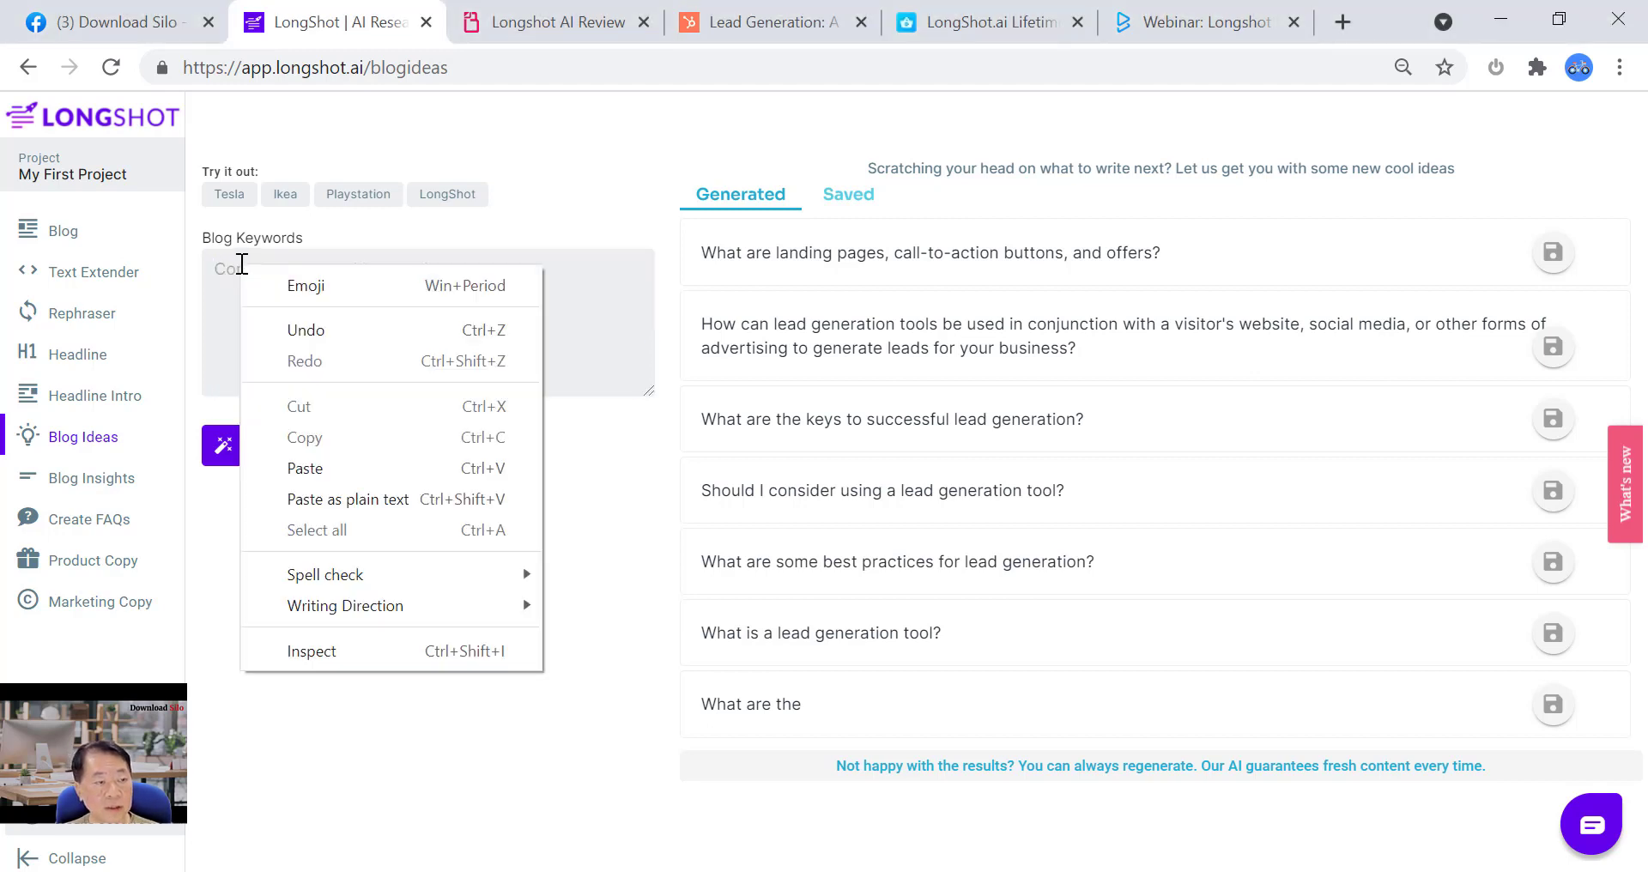
{"action": "left_click", "coordinate": [335, 500]}
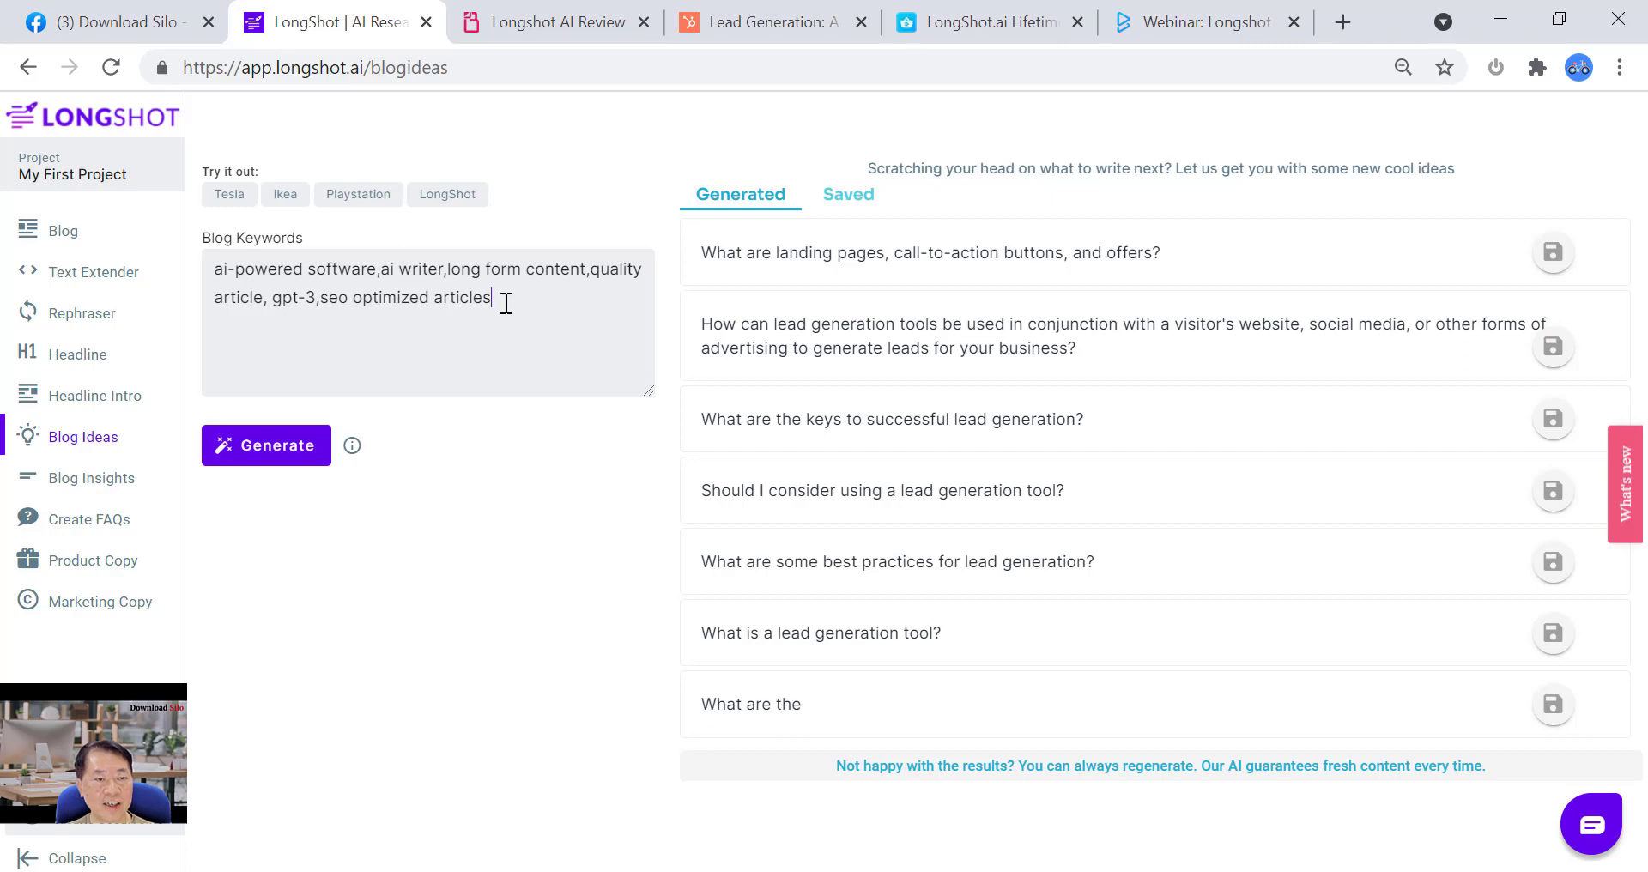
- Check the credit cost, generate blog ideas from the keywords, regenerate them twice, and read the suggested titles
{"action": "mouse_move", "coordinate": [352, 454]}
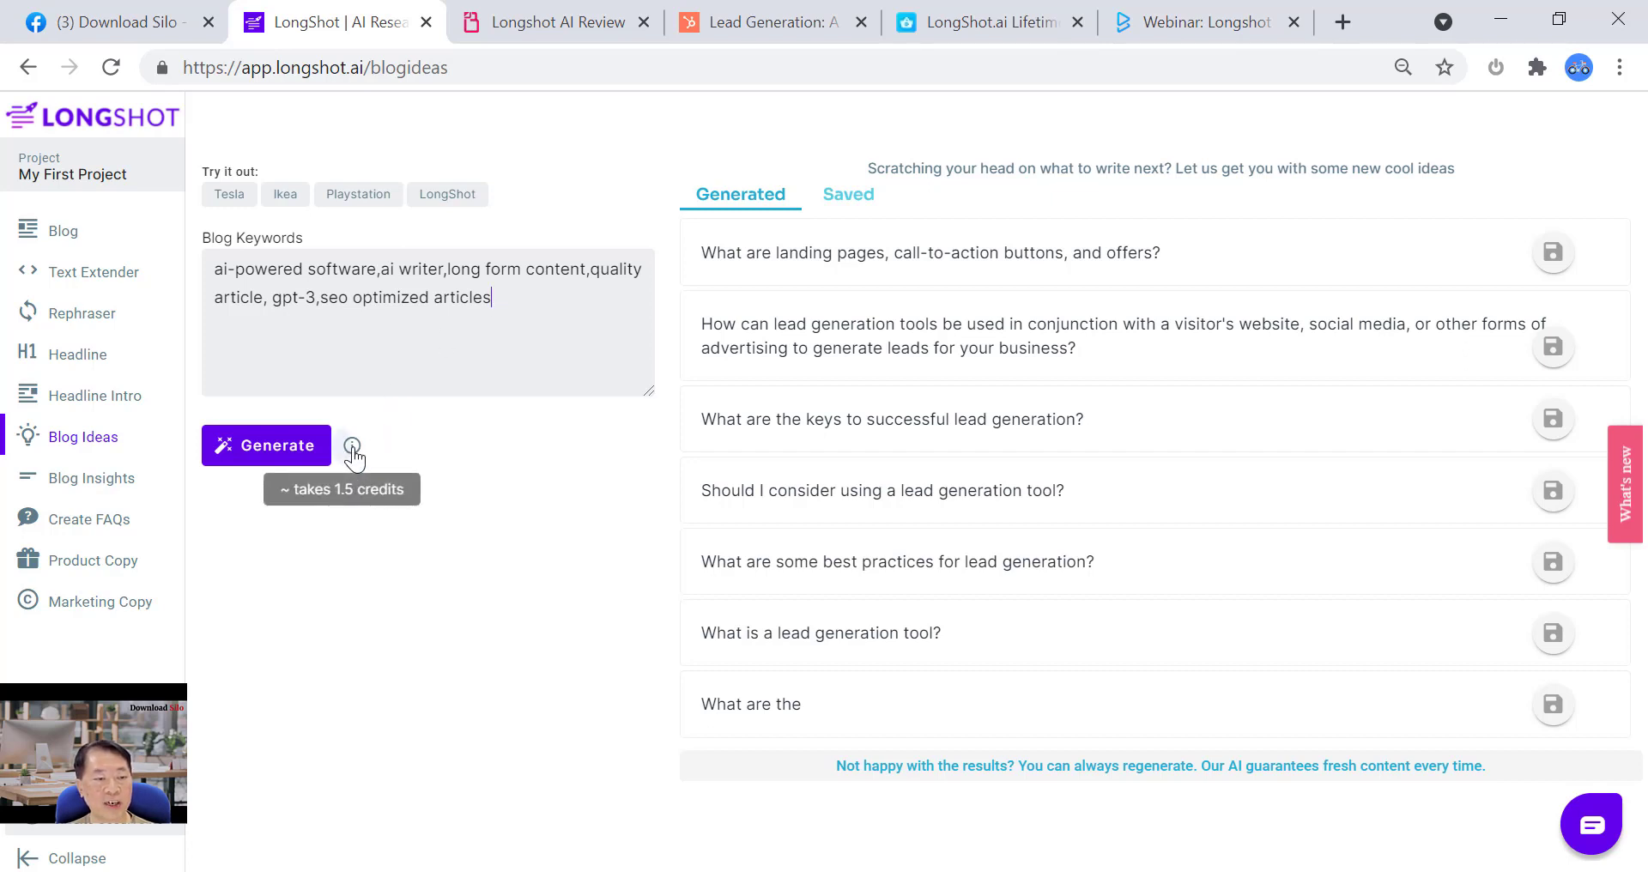
{"action": "left_click", "coordinate": [287, 461]}
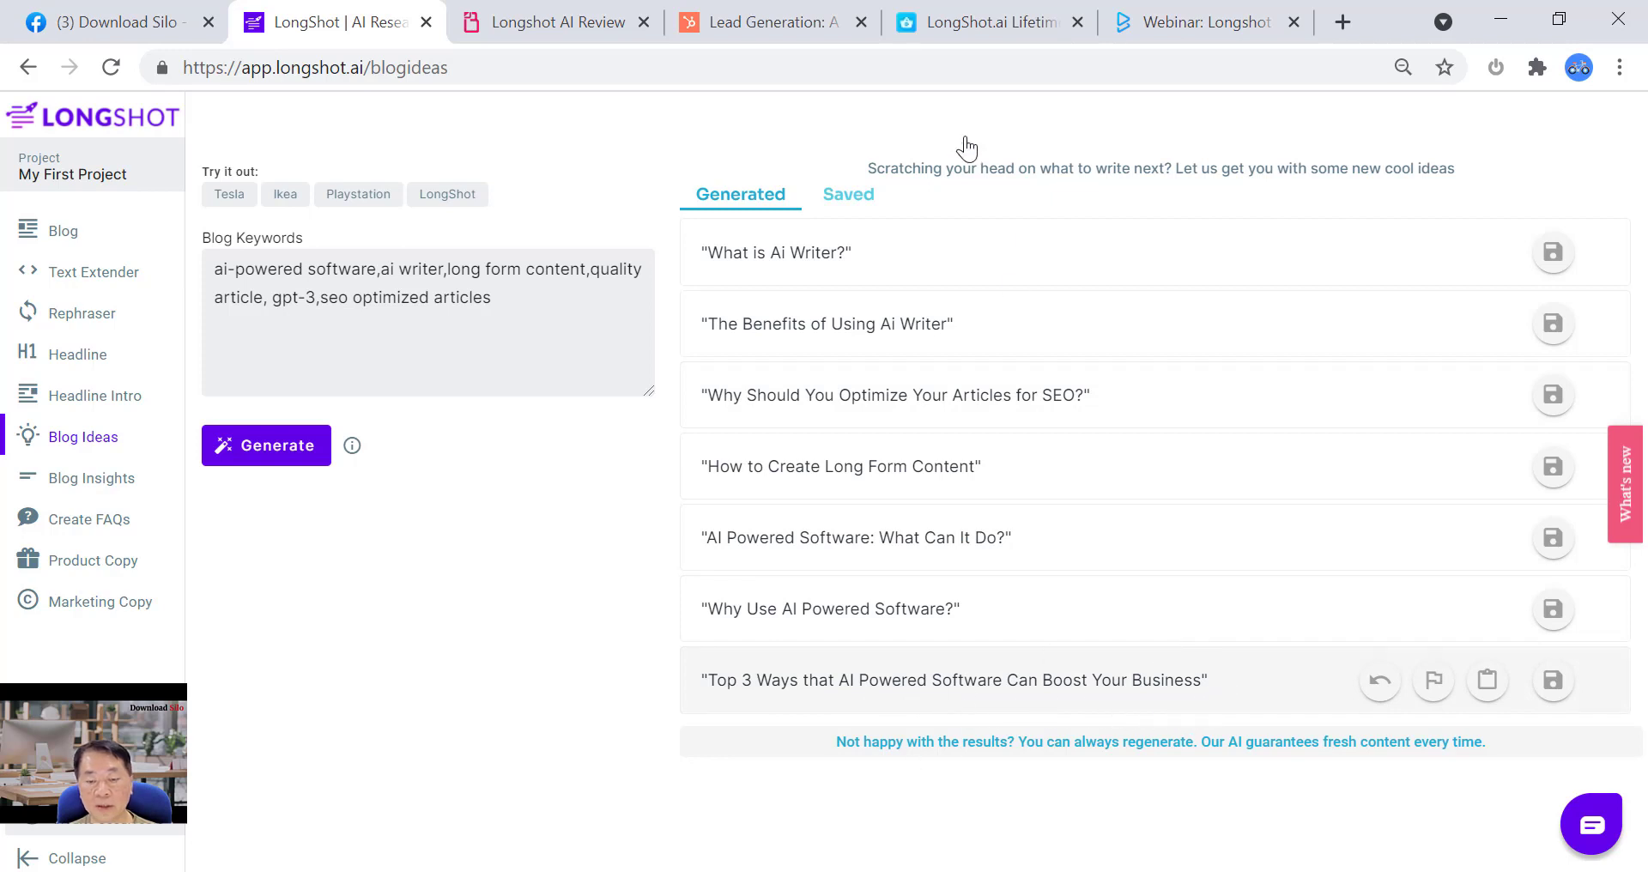
{"action": "left_click", "coordinate": [295, 460]}
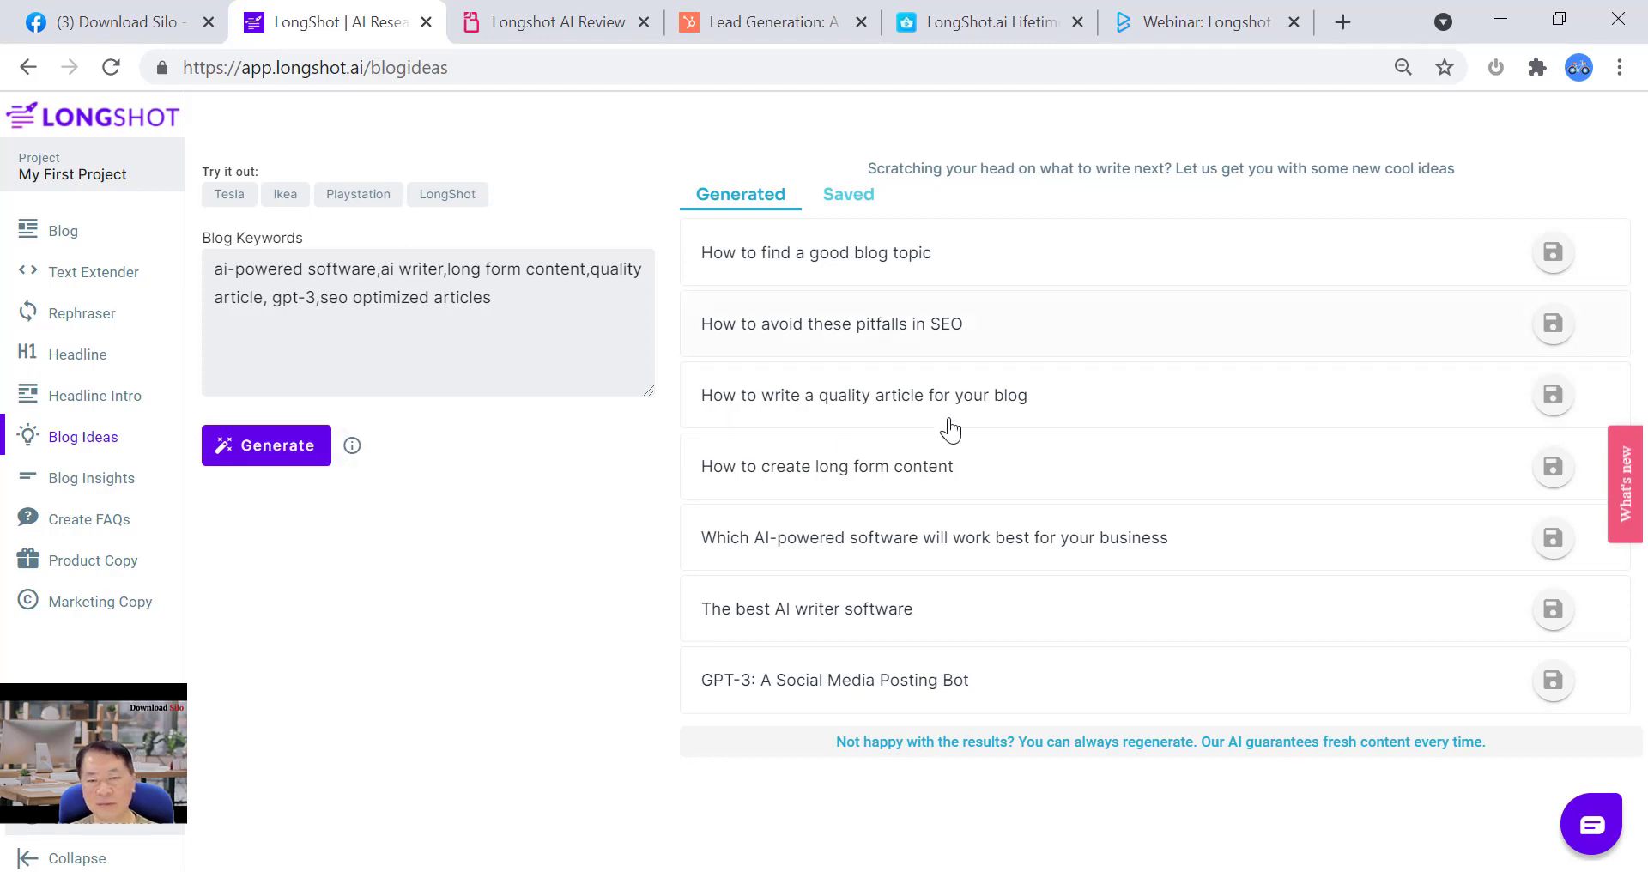
{"action": "left_click", "coordinate": [280, 459]}
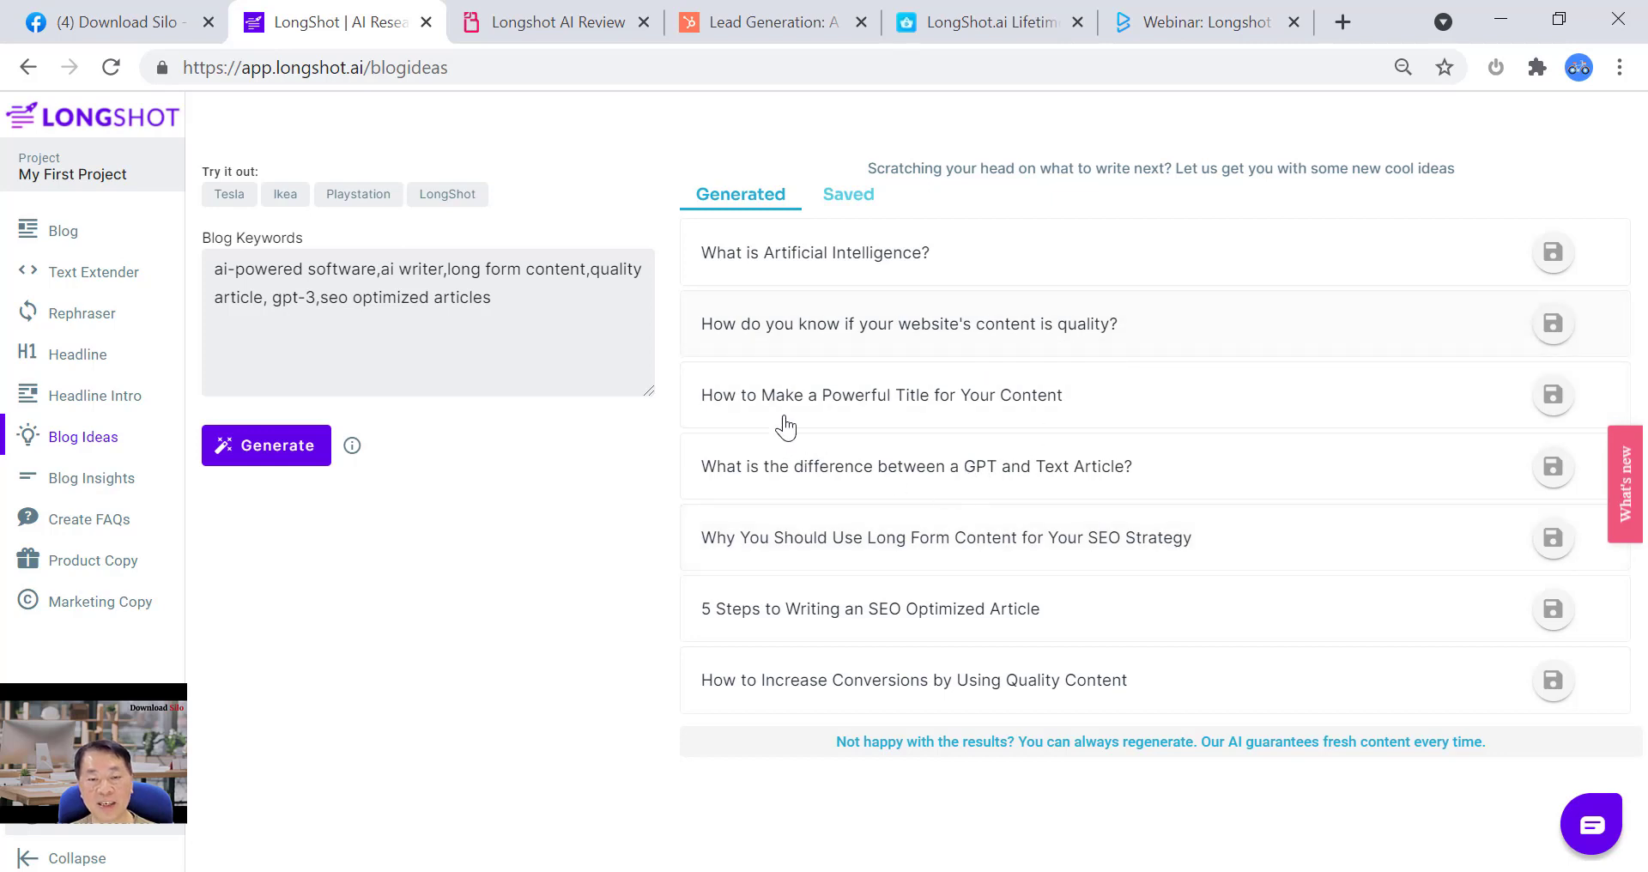
{"action": "mouse_move", "coordinate": [1078, 426]}
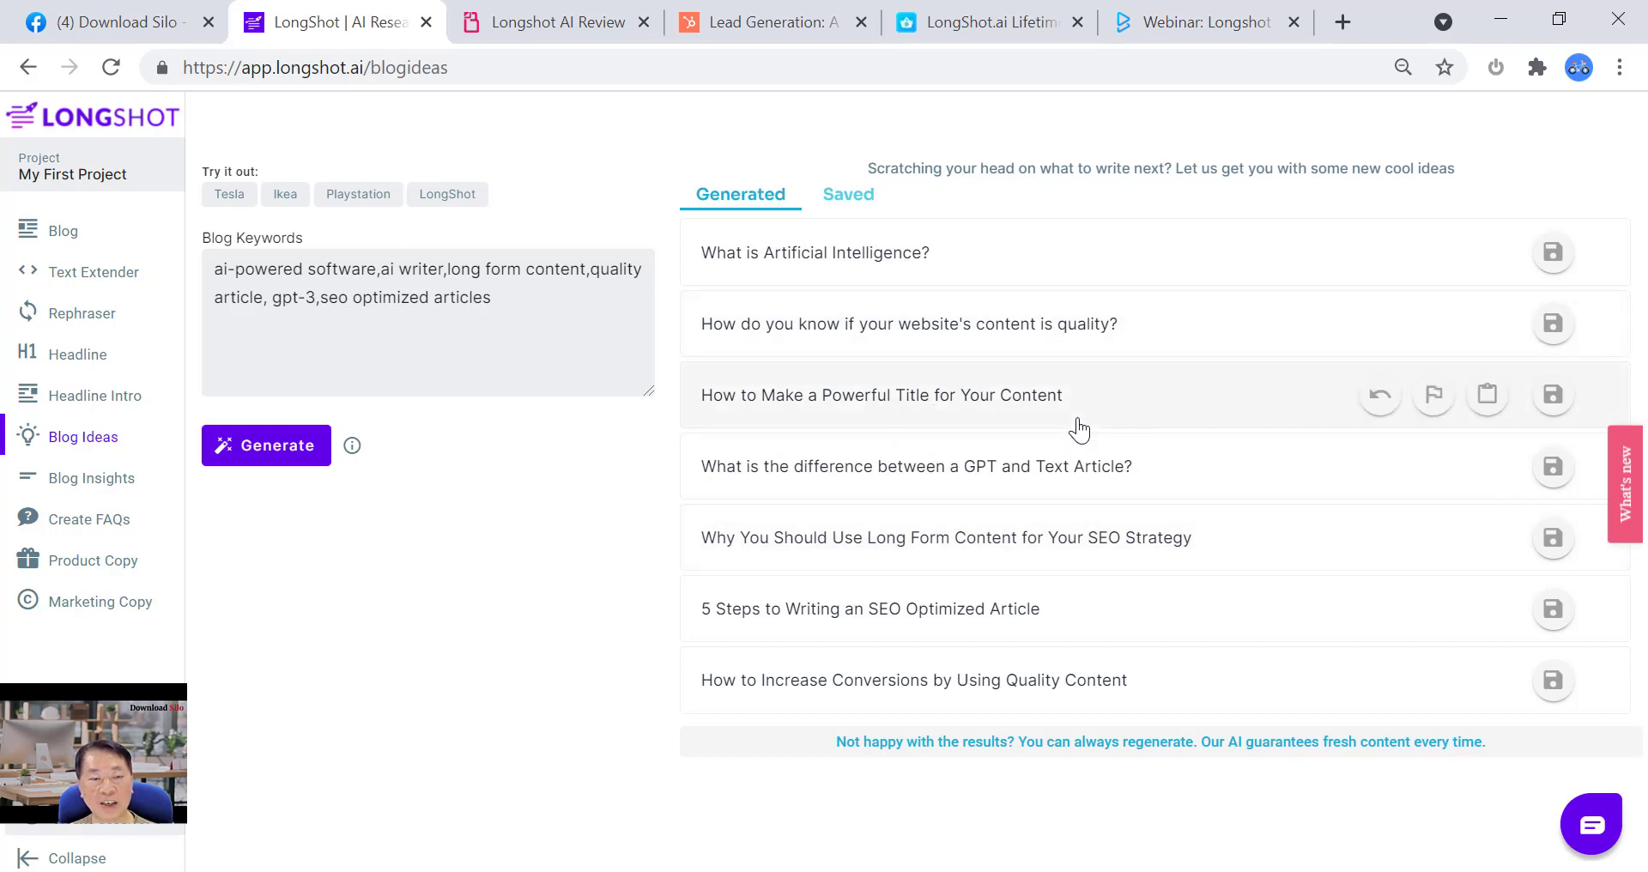
{"action": "mouse_move", "coordinate": [810, 622]}
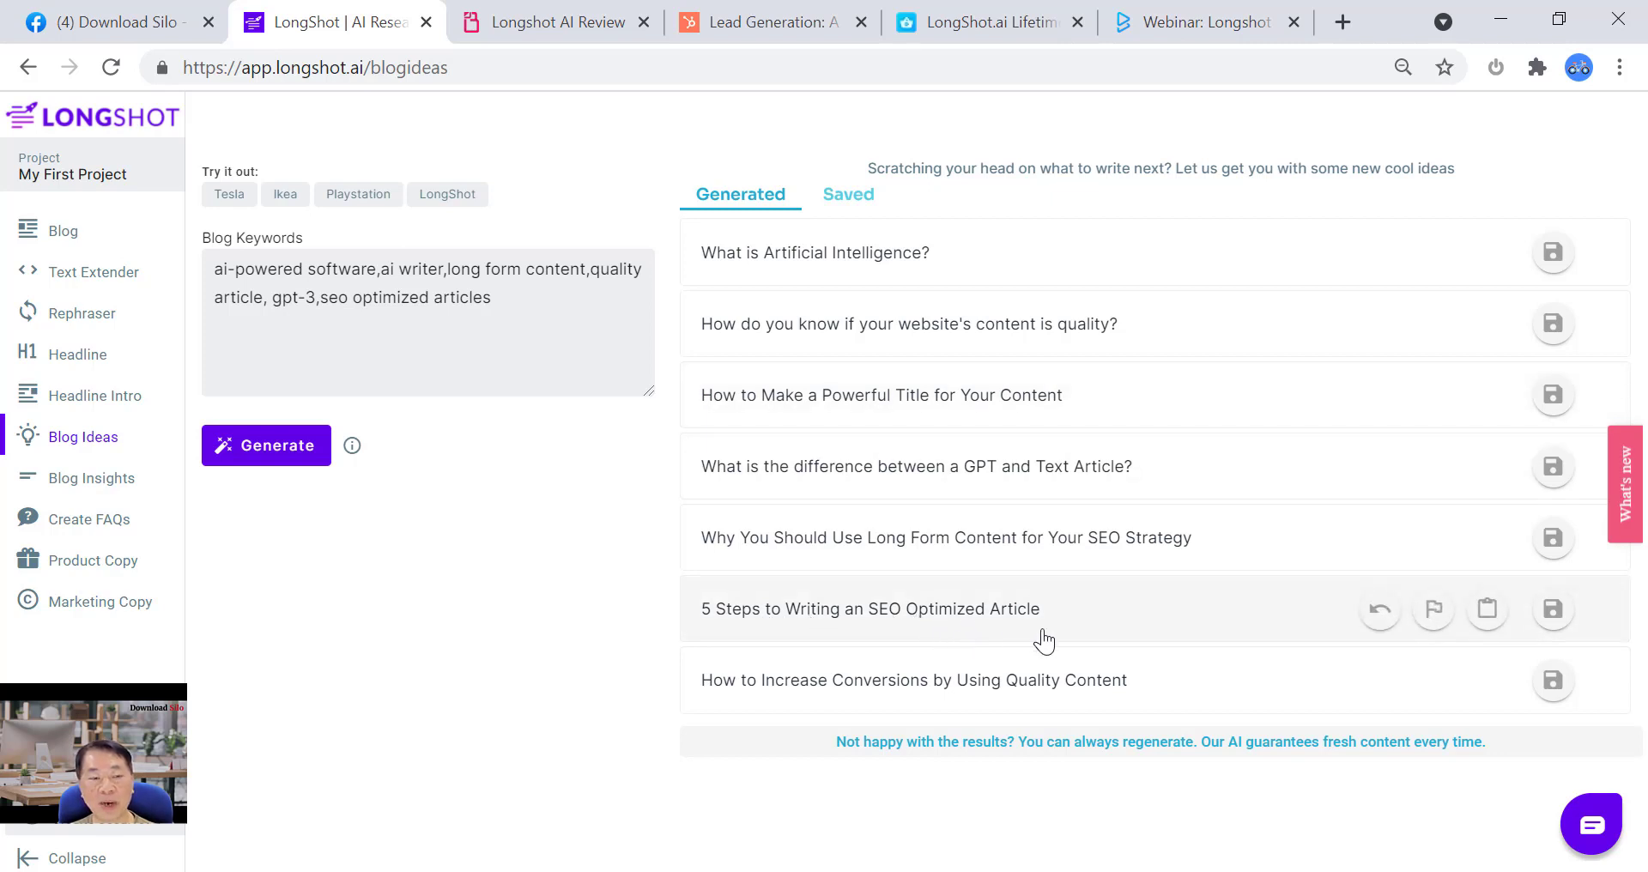
{"action": "mouse_move", "coordinate": [942, 693]}
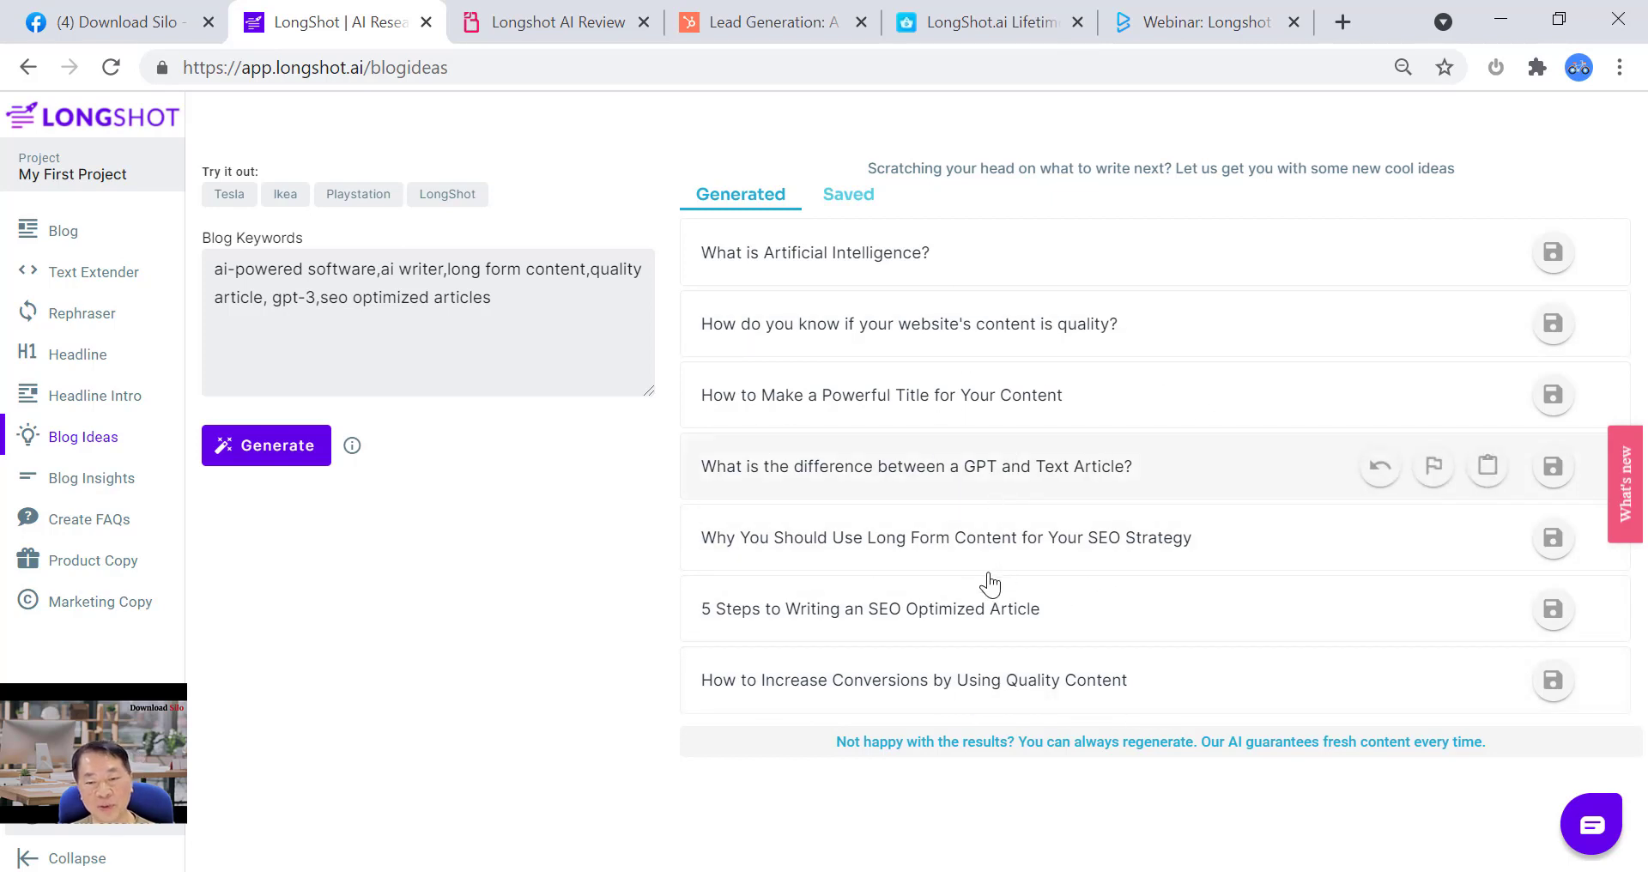
{"action": "mouse_move", "coordinate": [987, 591]}
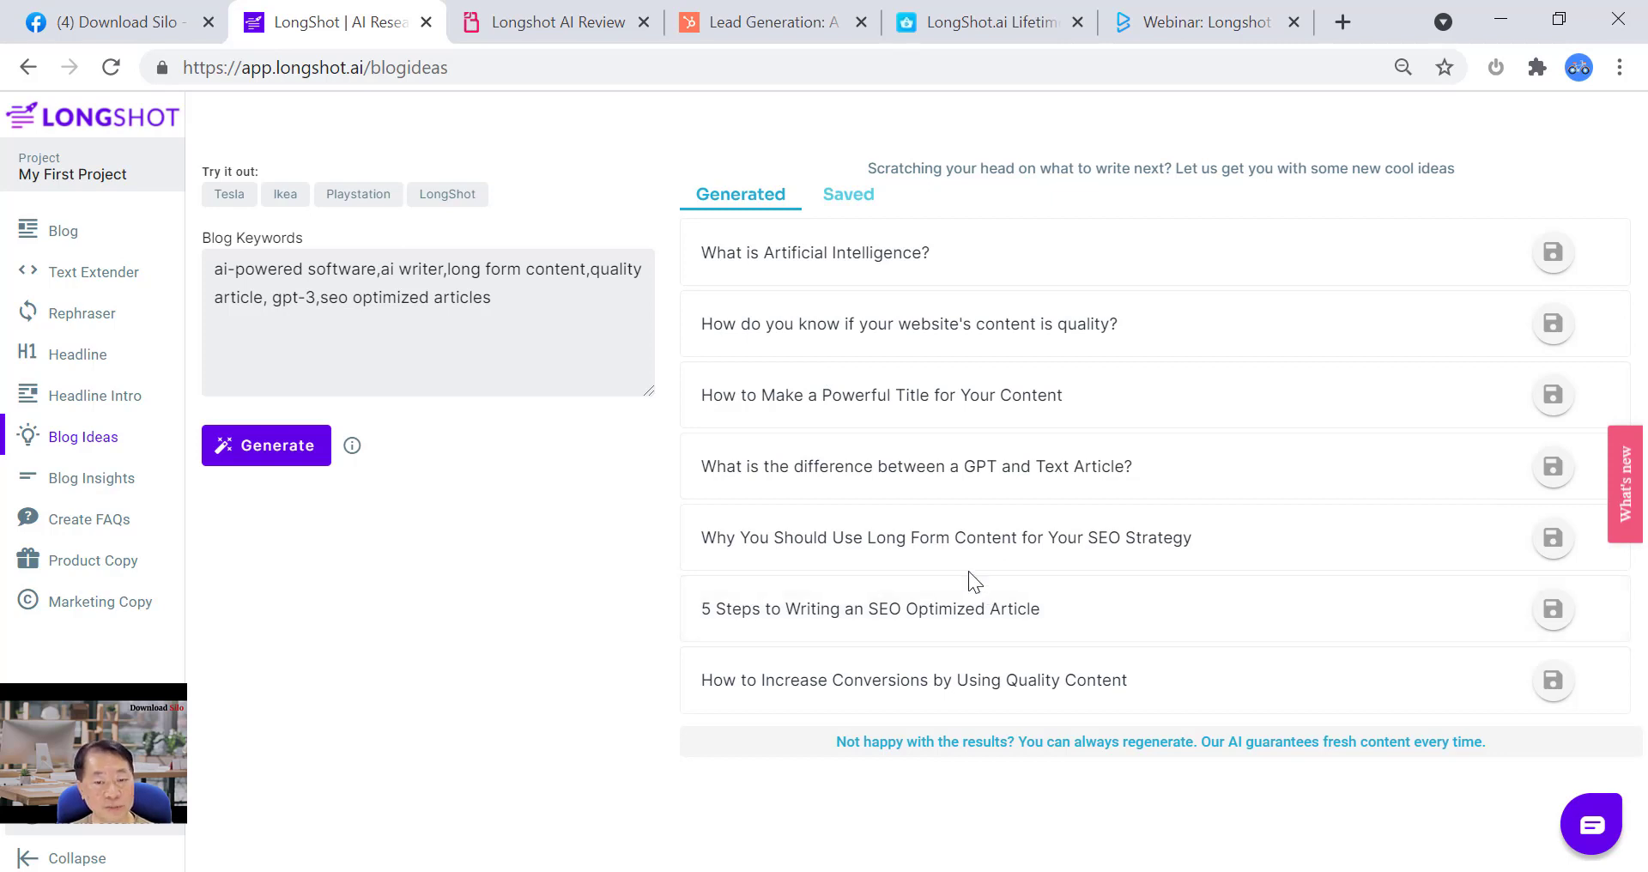
{"action": "mouse_move", "coordinate": [967, 566]}
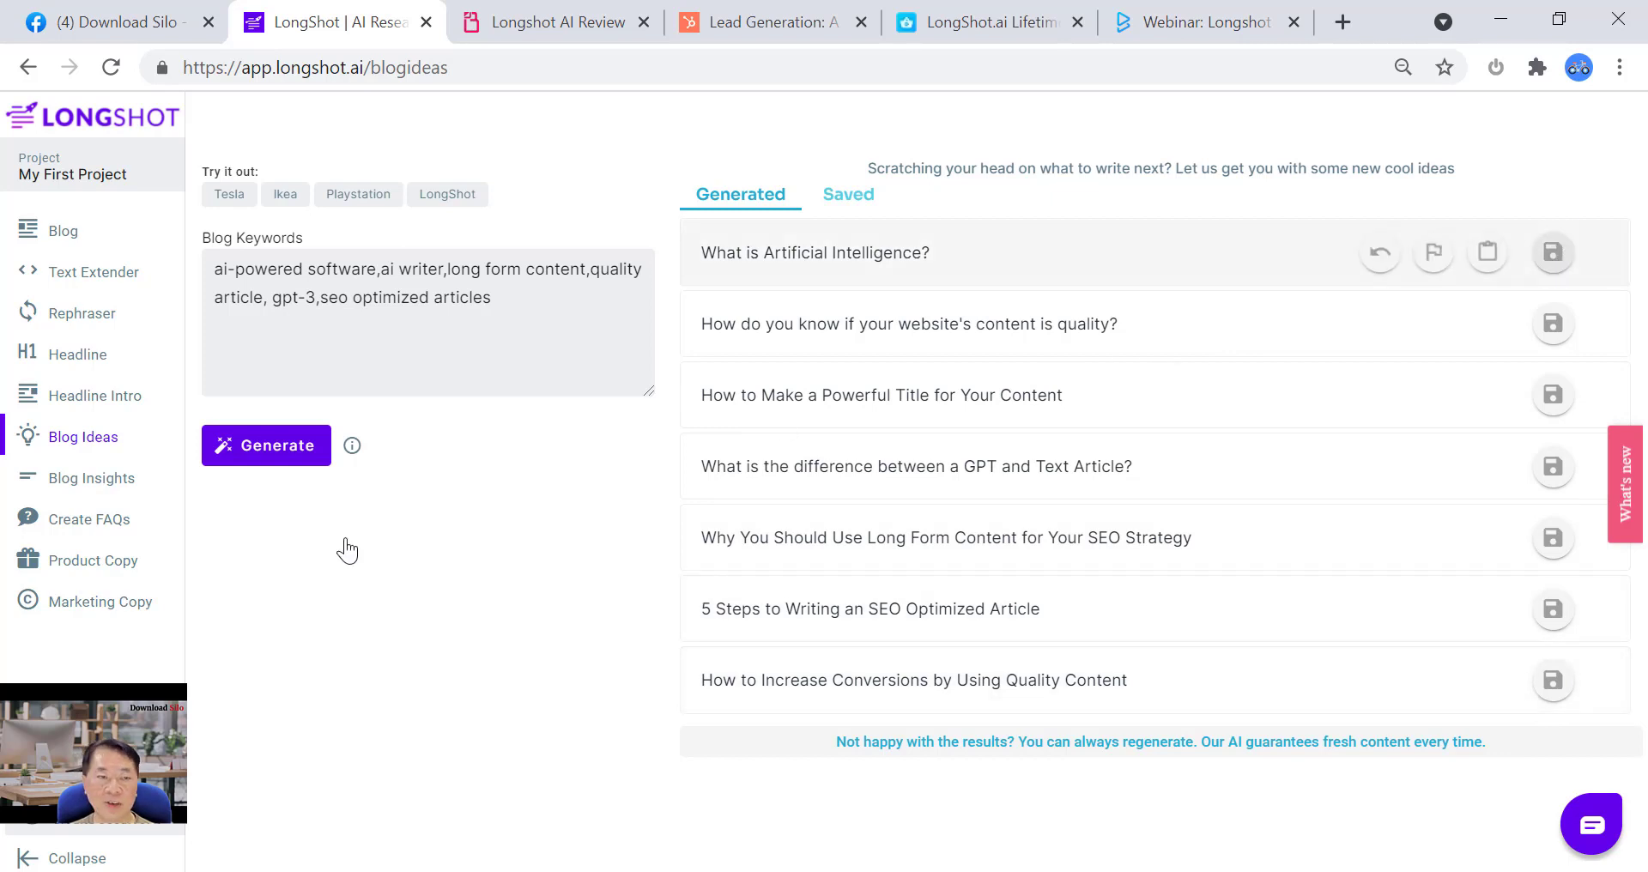
- Open Headline Intro and replace the headline with "Research Your Niche - Add Topics Or Keywords You Want To Rank For"
{"action": "left_click", "coordinate": [116, 402]}
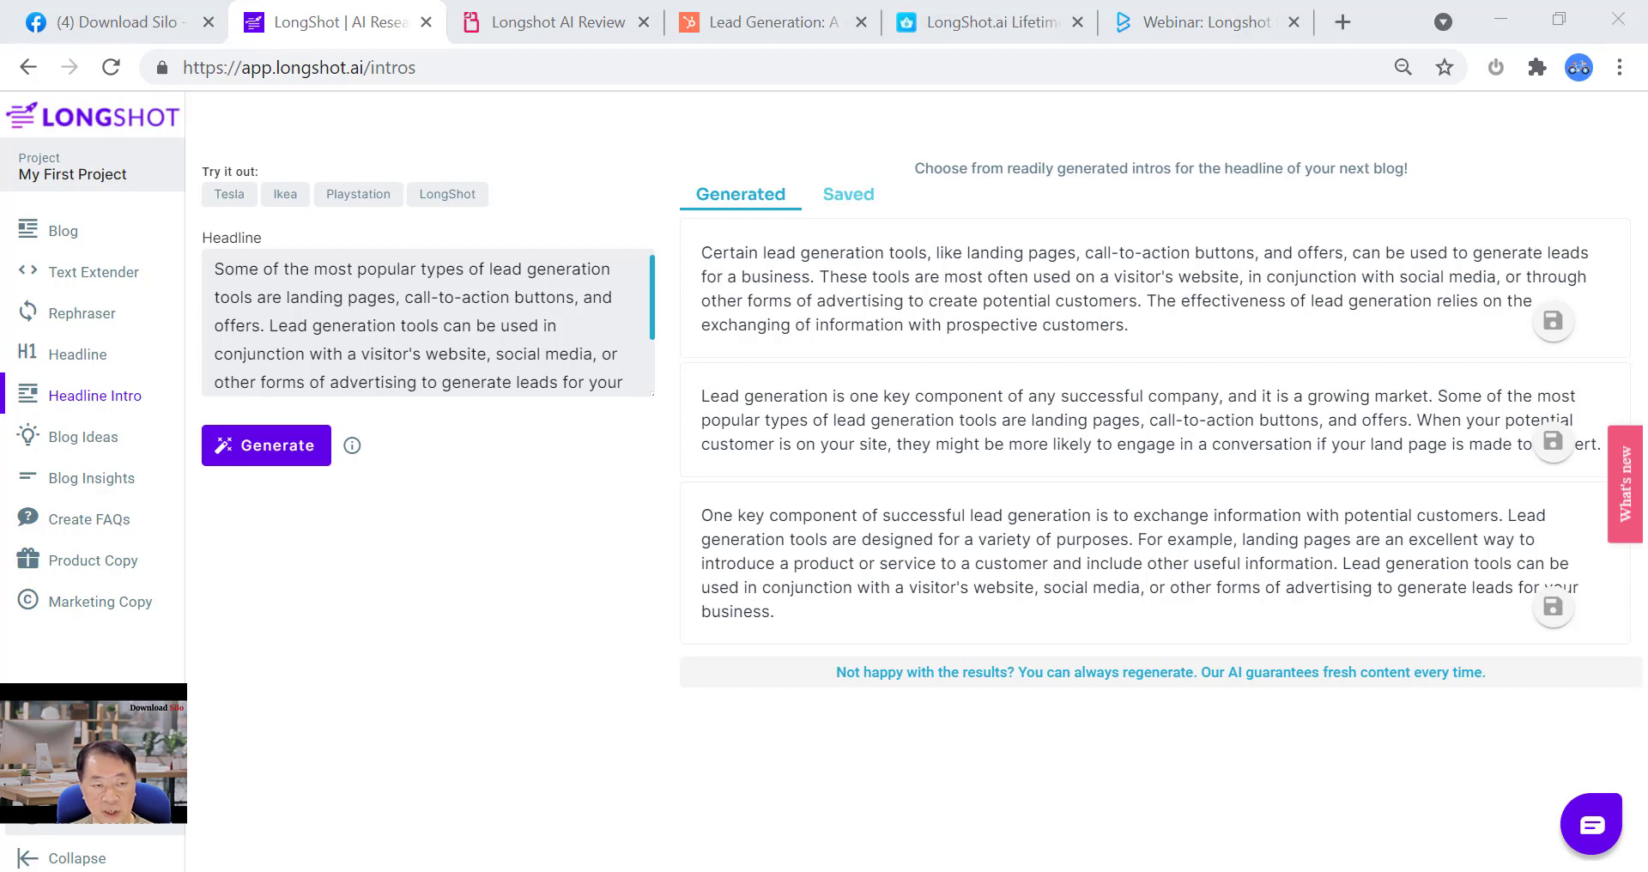
{"action": "left_click", "coordinate": [377, 307]}
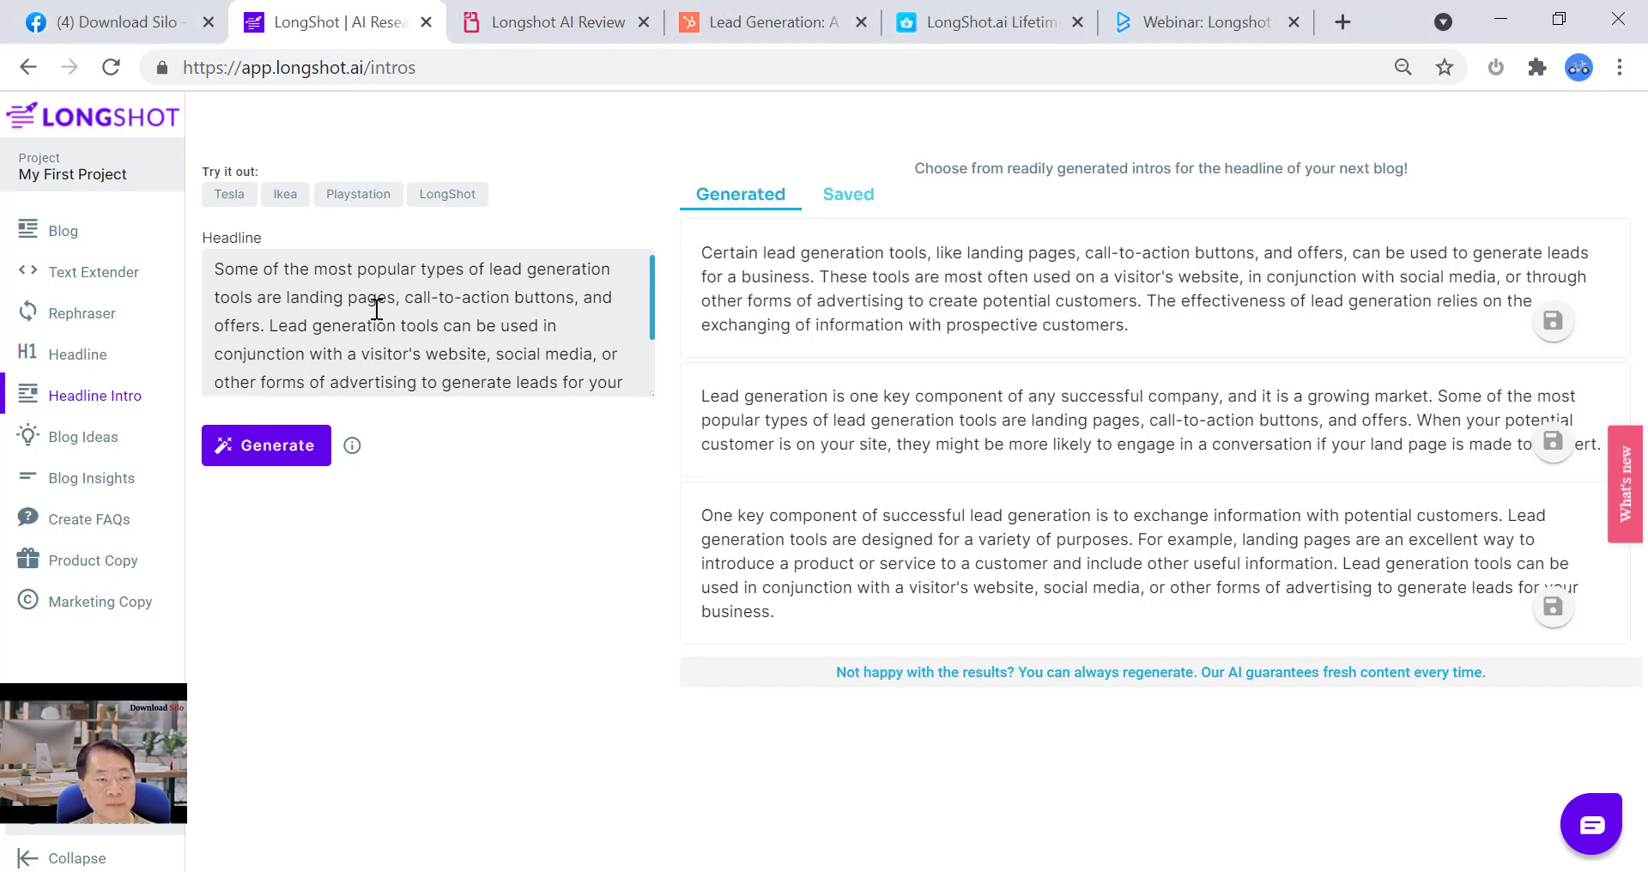
{"action": "key", "text": "ctrl+a"}
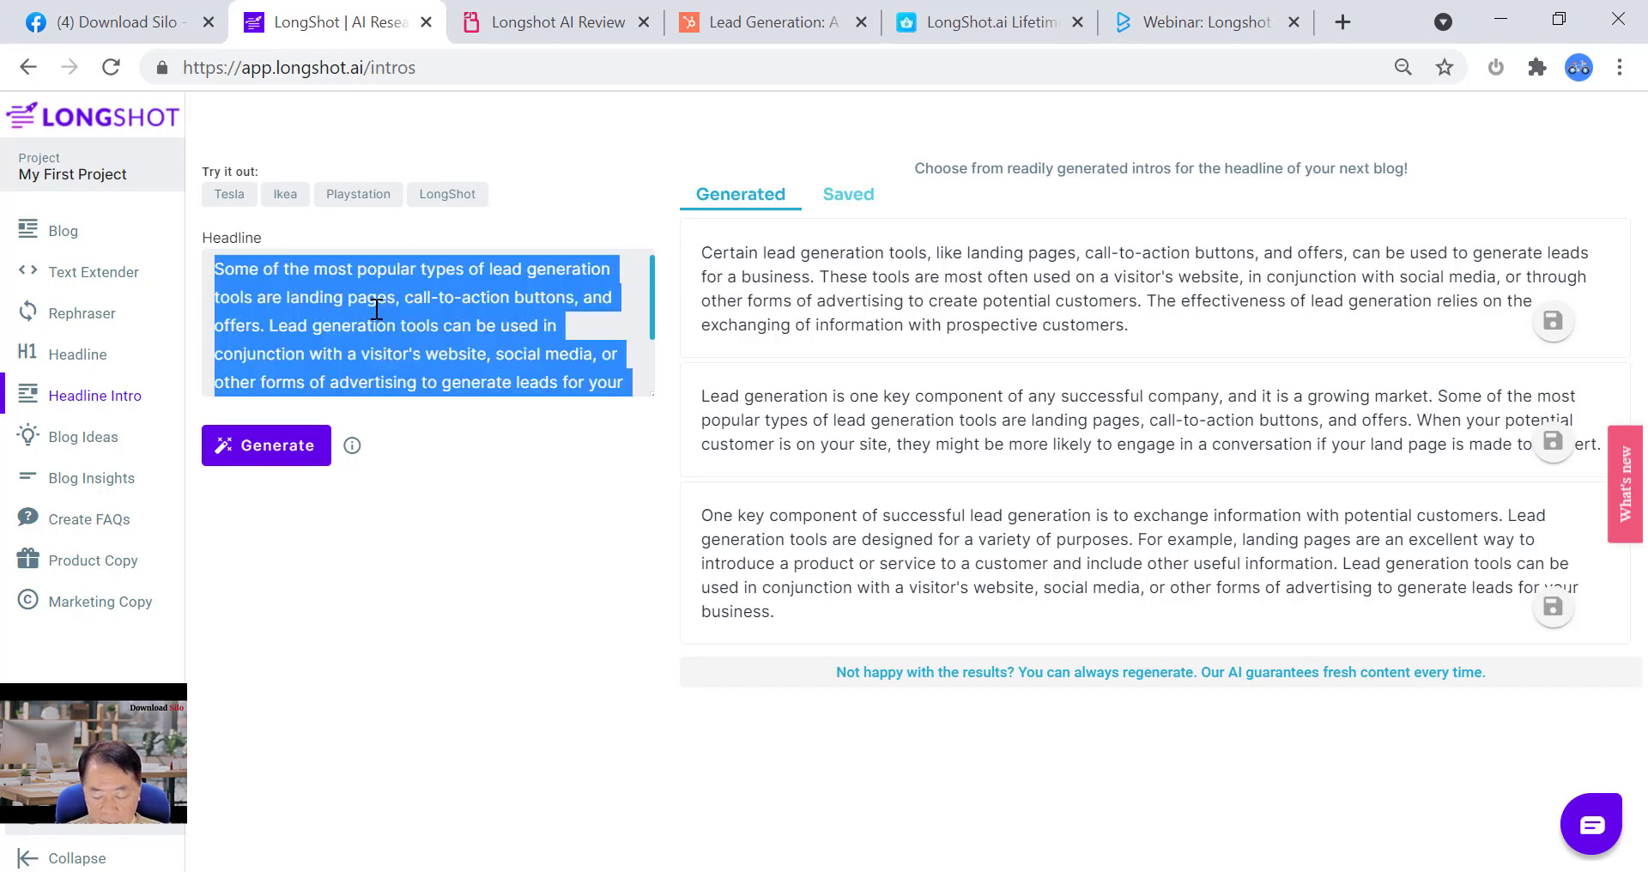
{"action": "key", "text": "BackSpace"}
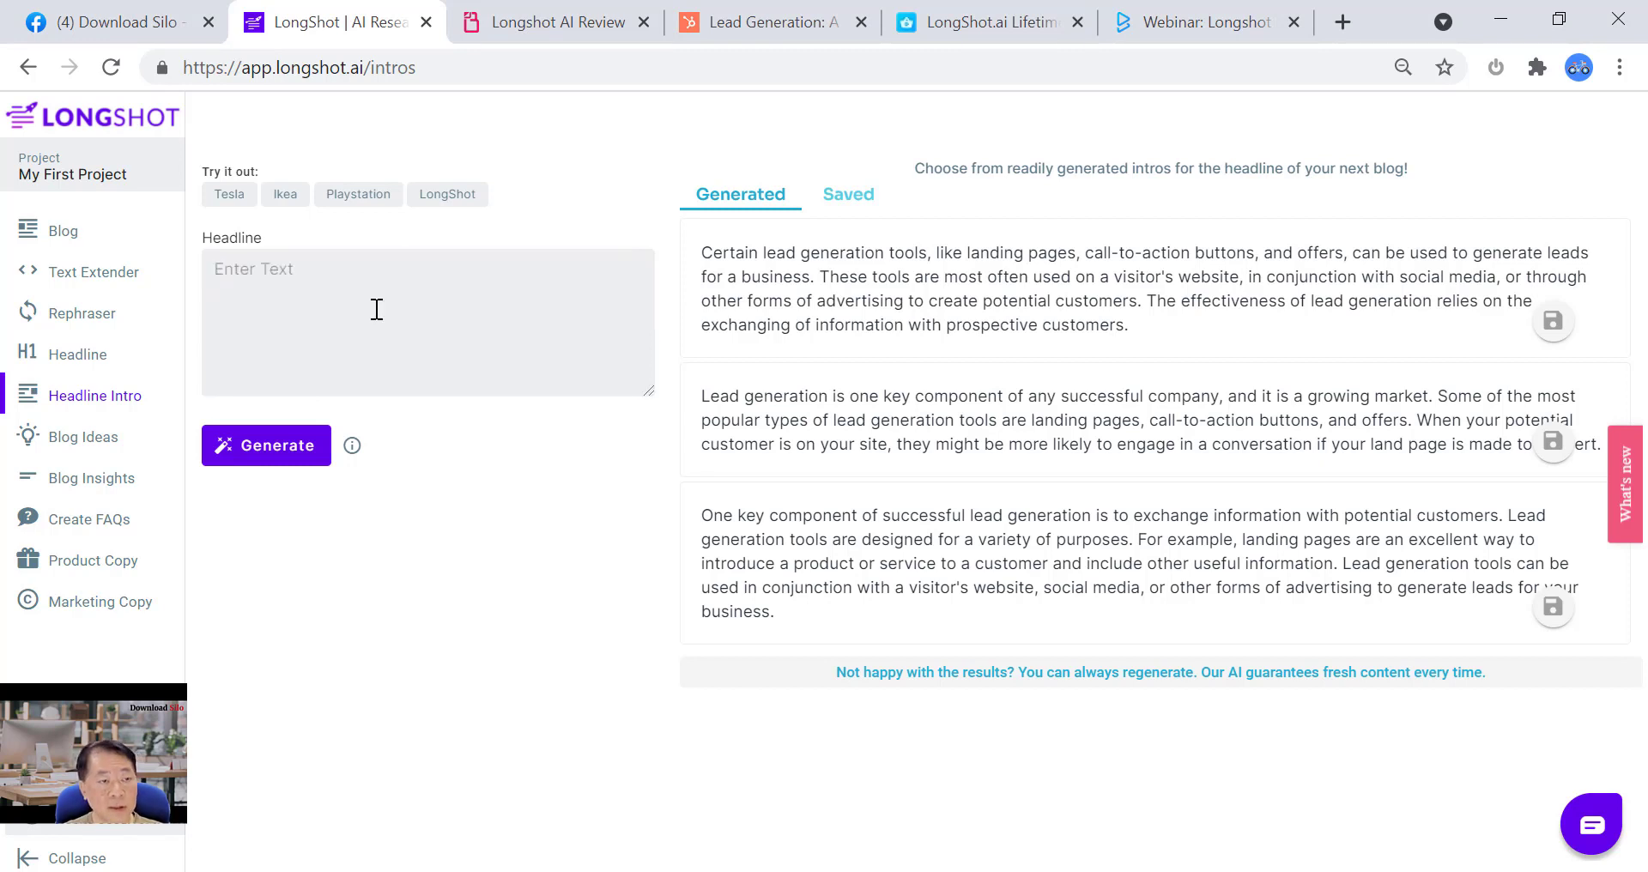
{"action": "type", "text": "Research Your Niche - Add Topics Or Keywords You Want To Rank For"}
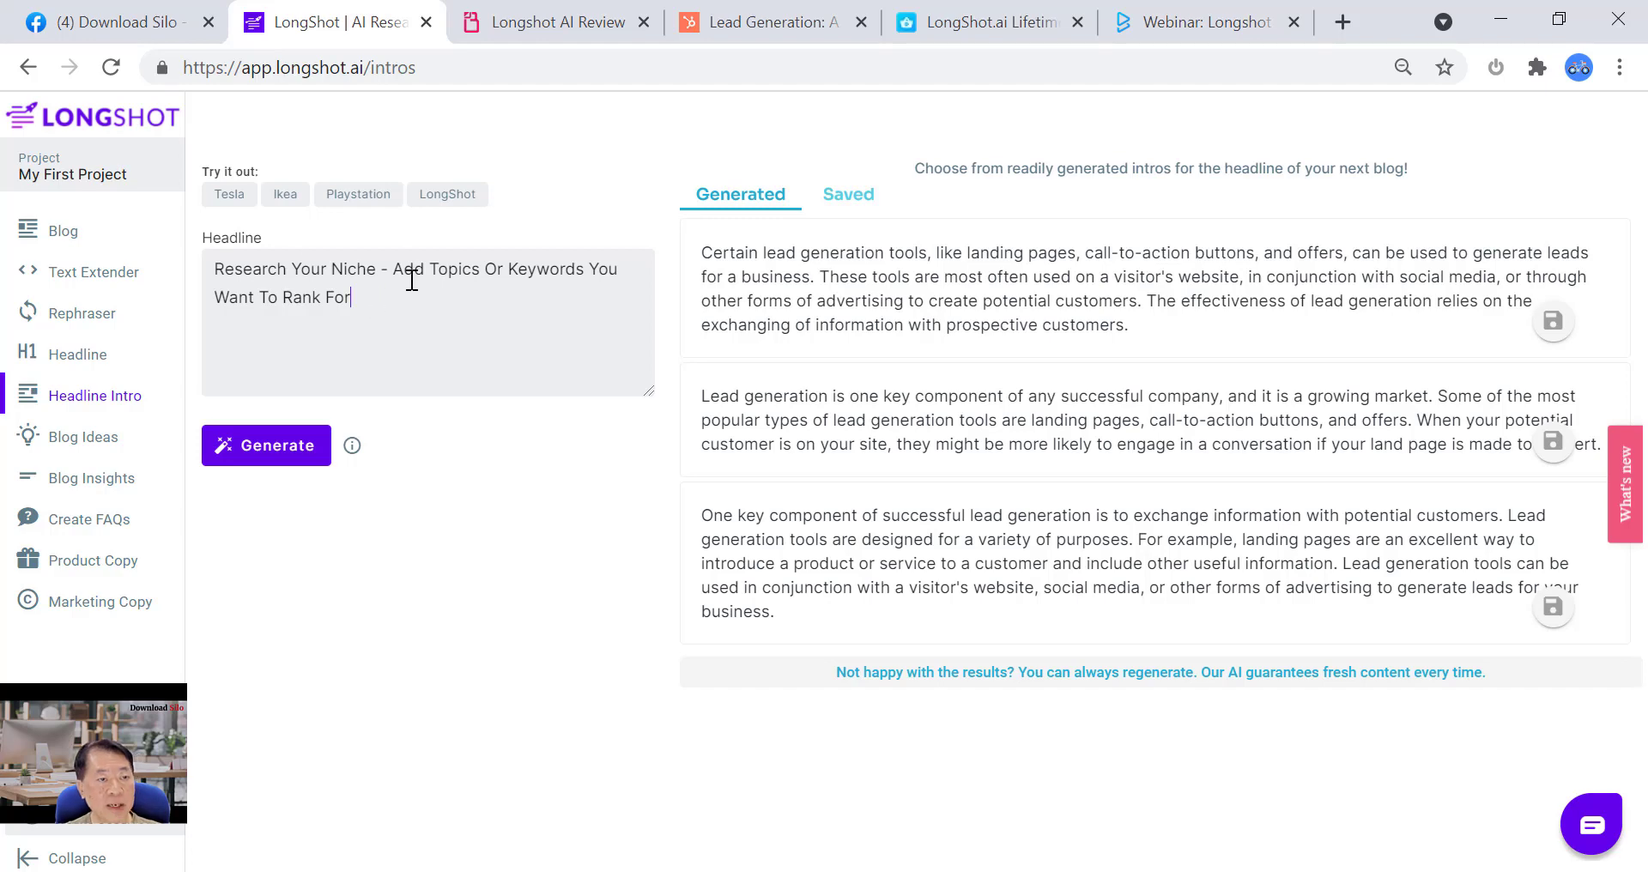
- Look up the Step 1 heading on Dealify's LongShot page as the headline's source, and return to Headline Intro
{"action": "left_click", "coordinate": [973, 27]}
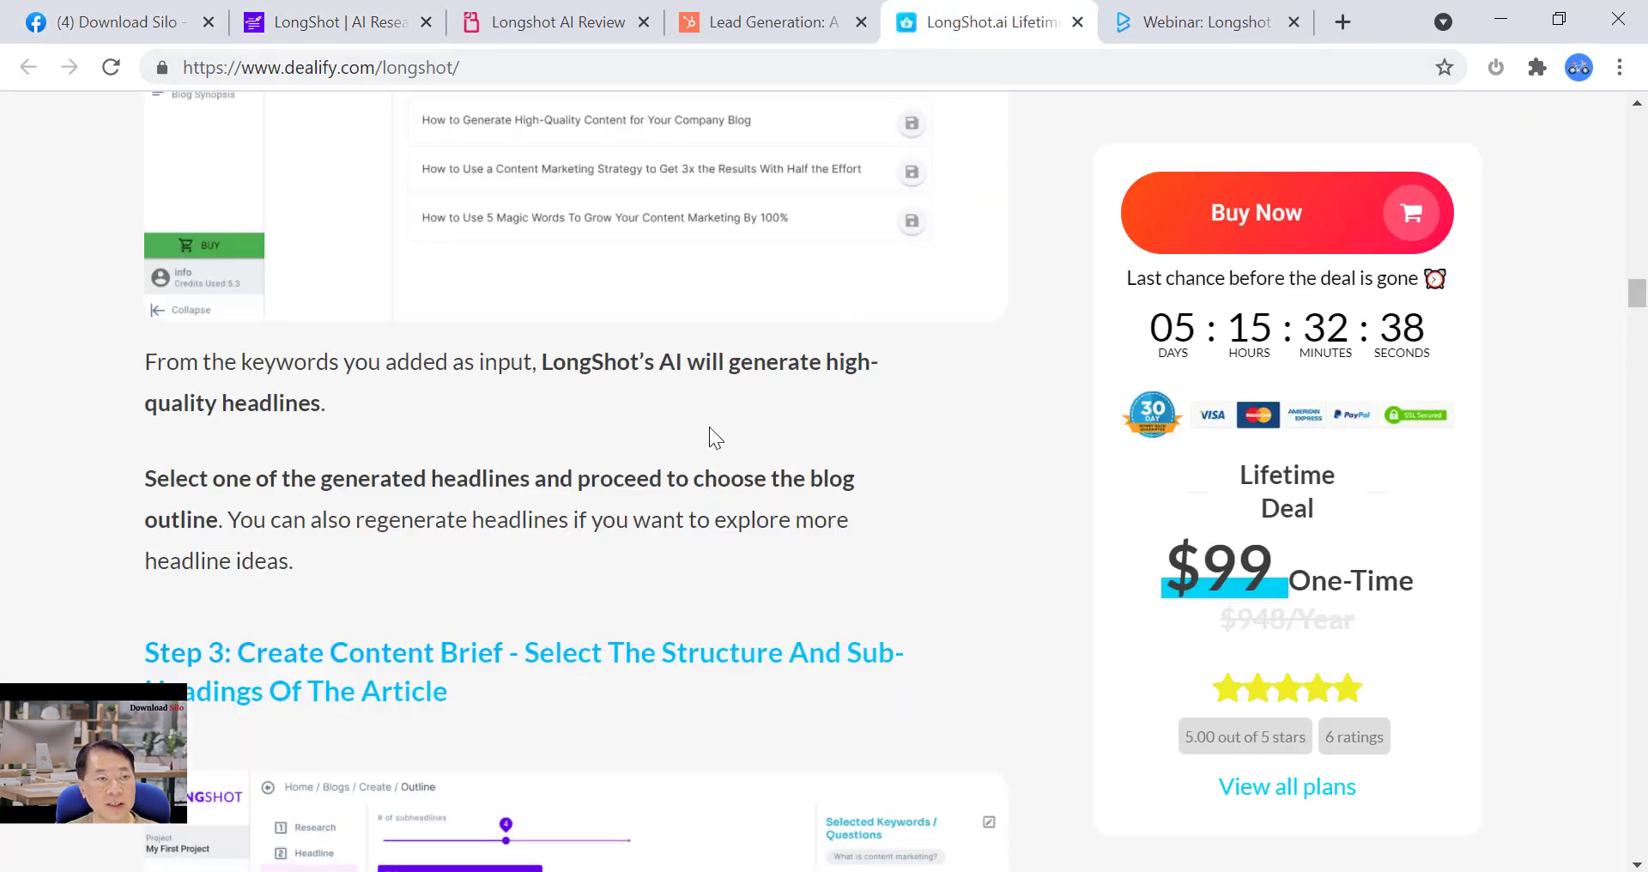
{"action": "scroll", "coordinate": [714, 465], "scroll_direction": "up", "scroll_amount": 12}
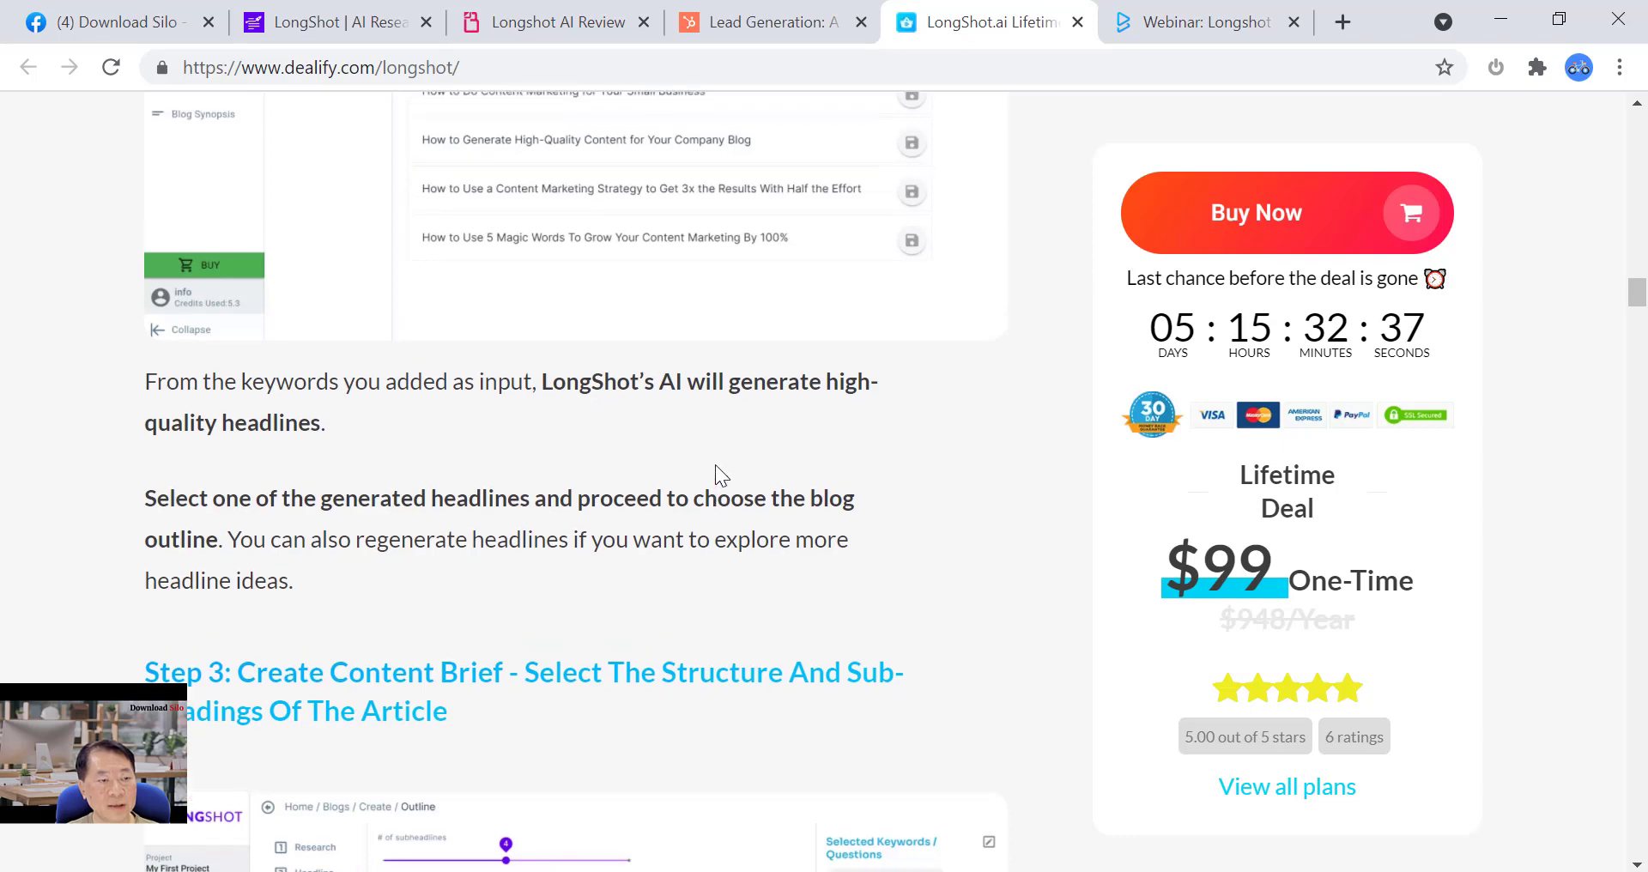
{"action": "scroll", "coordinate": [720, 461], "scroll_direction": "up", "scroll_amount": 6}
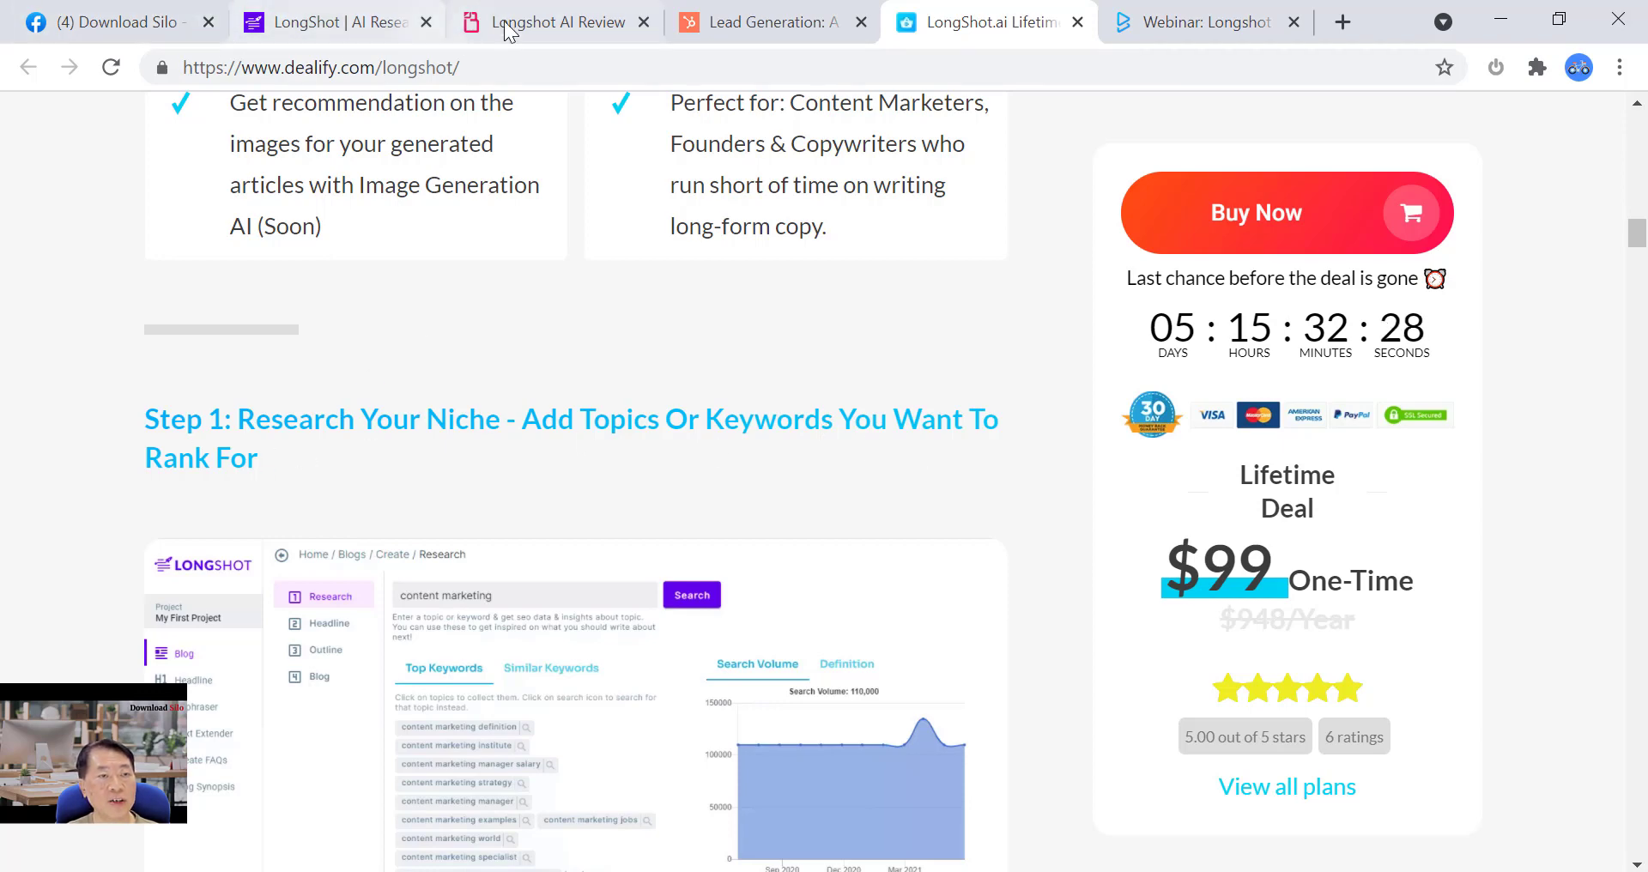
{"action": "left_click", "coordinate": [347, 27]}
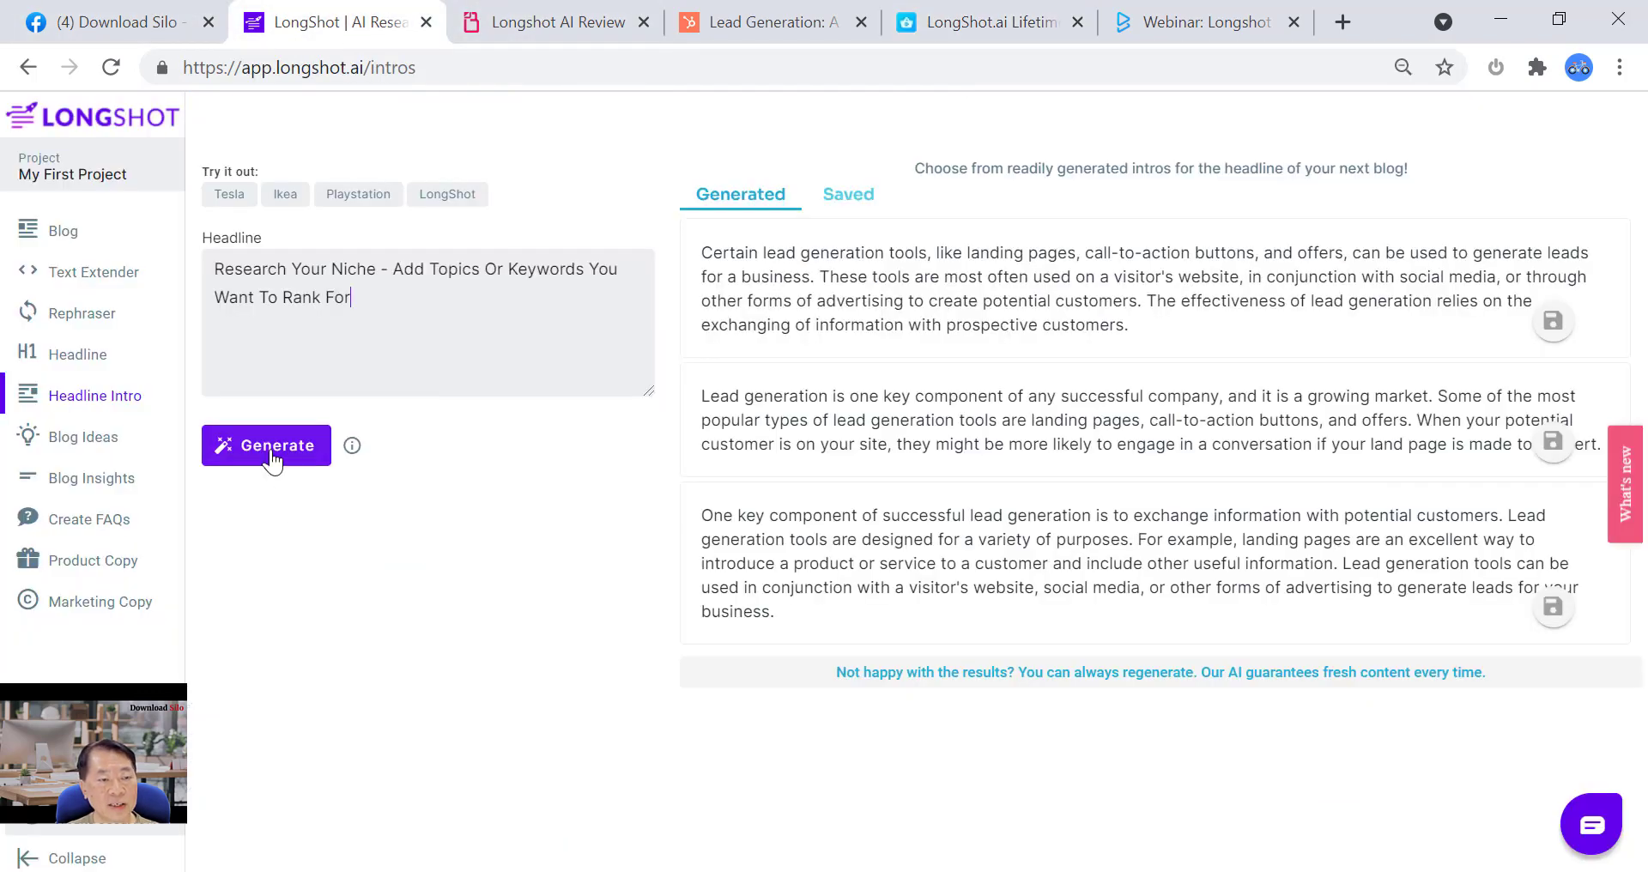
- Generate intros for the Research Your Niche headline and read the results
{"action": "mouse_move", "coordinate": [350, 458]}
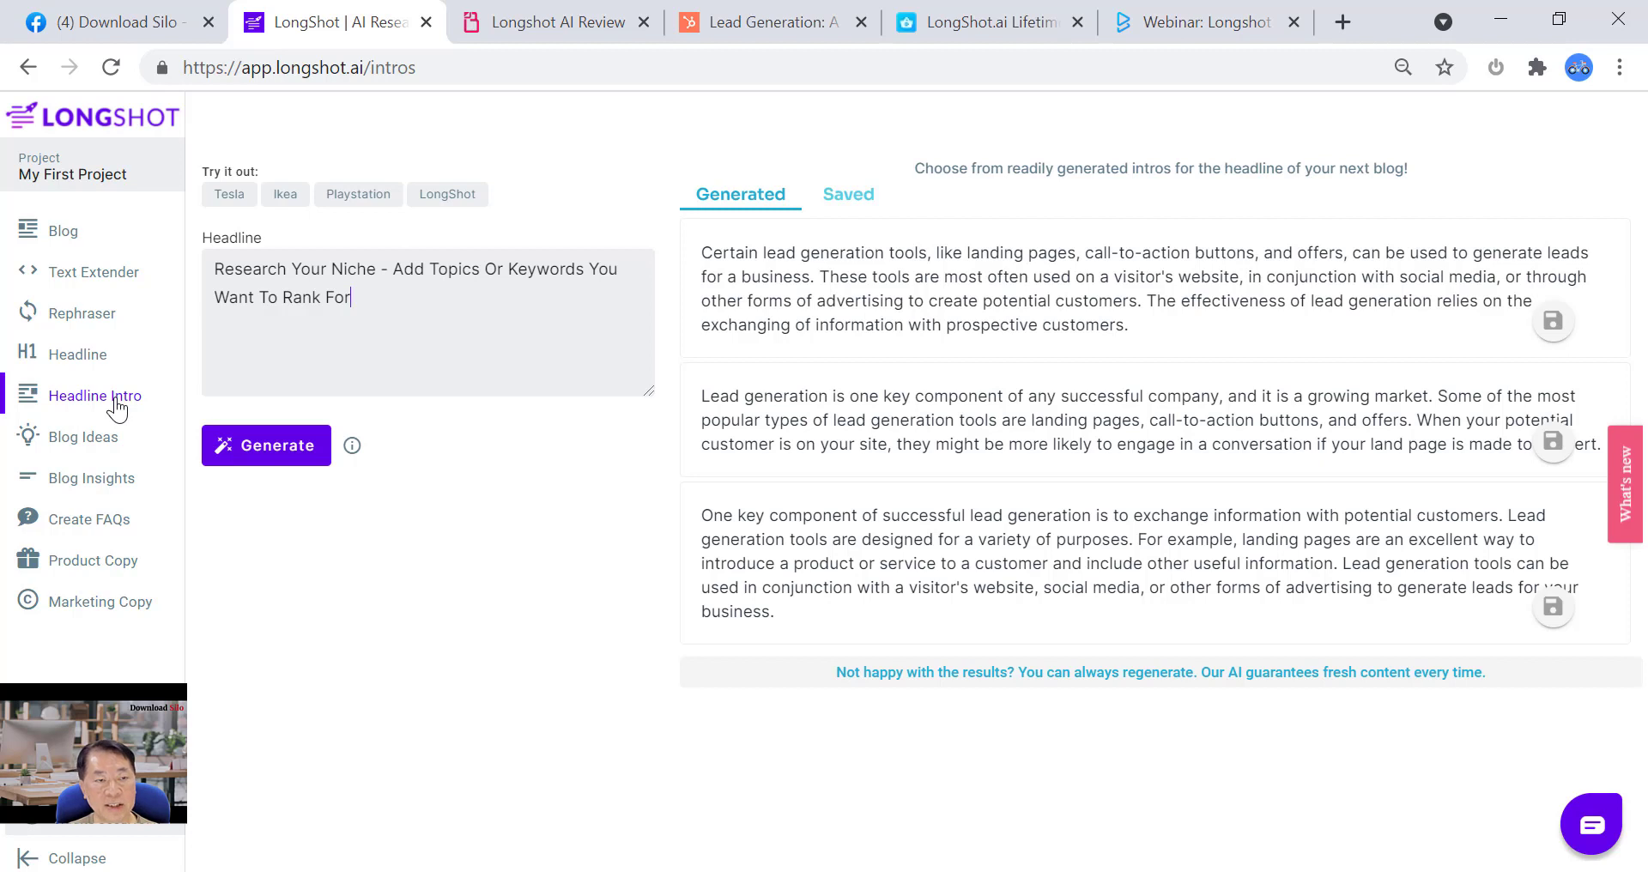
{"action": "left_click", "coordinate": [286, 458]}
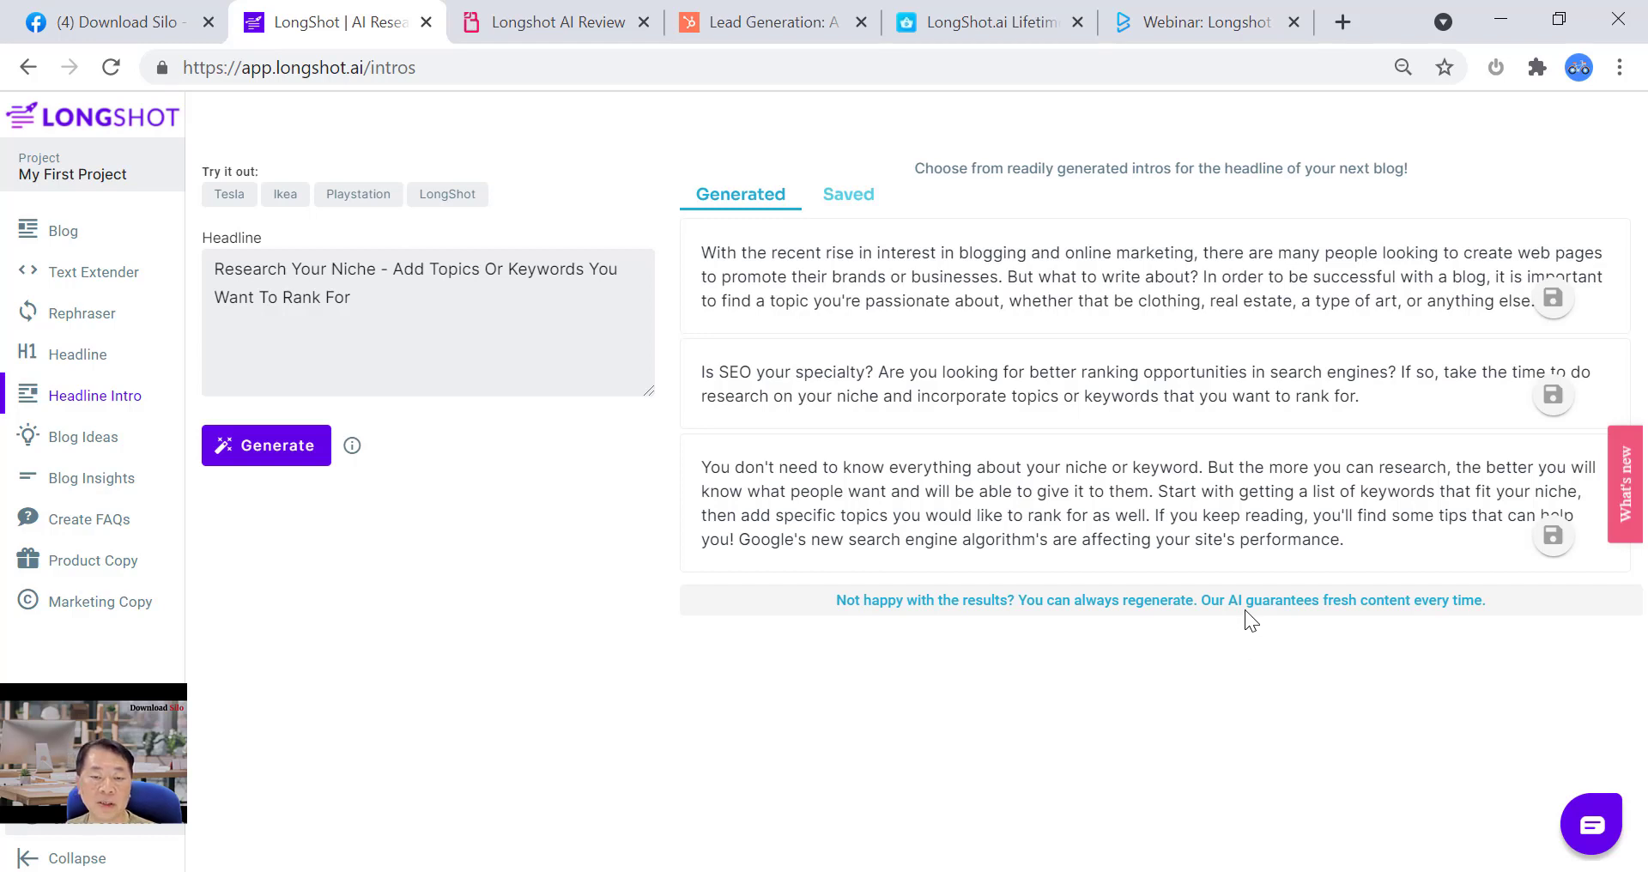
{"action": "mouse_move", "coordinate": [1002, 483]}
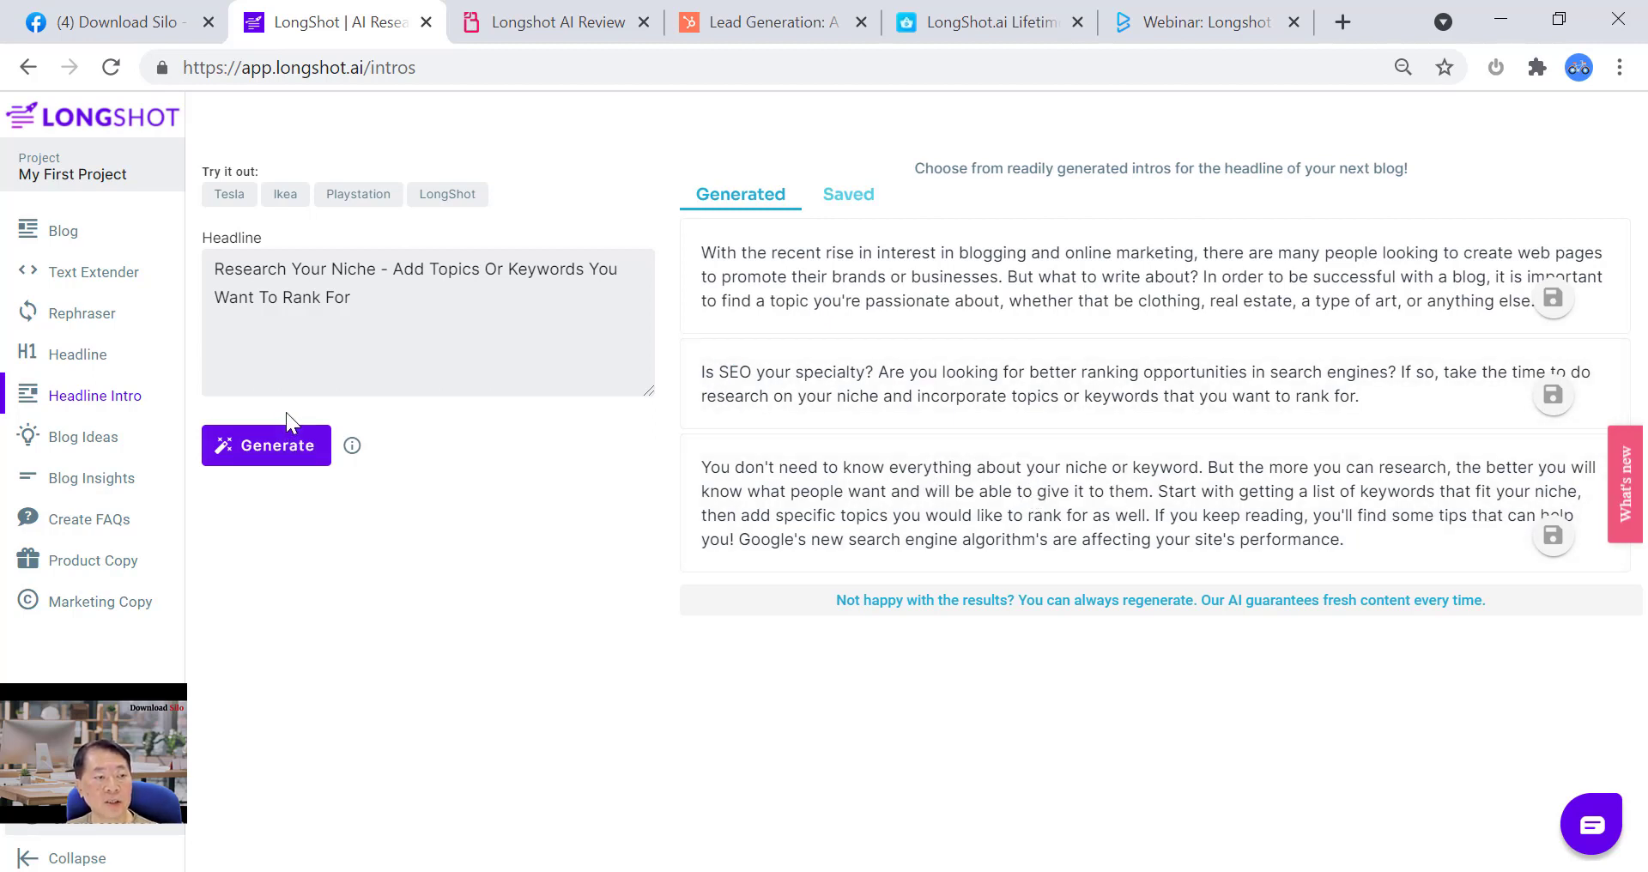
- Open the Headline tool and enter "longshot ai writer" as the topic text
{"action": "left_click", "coordinate": [86, 361]}
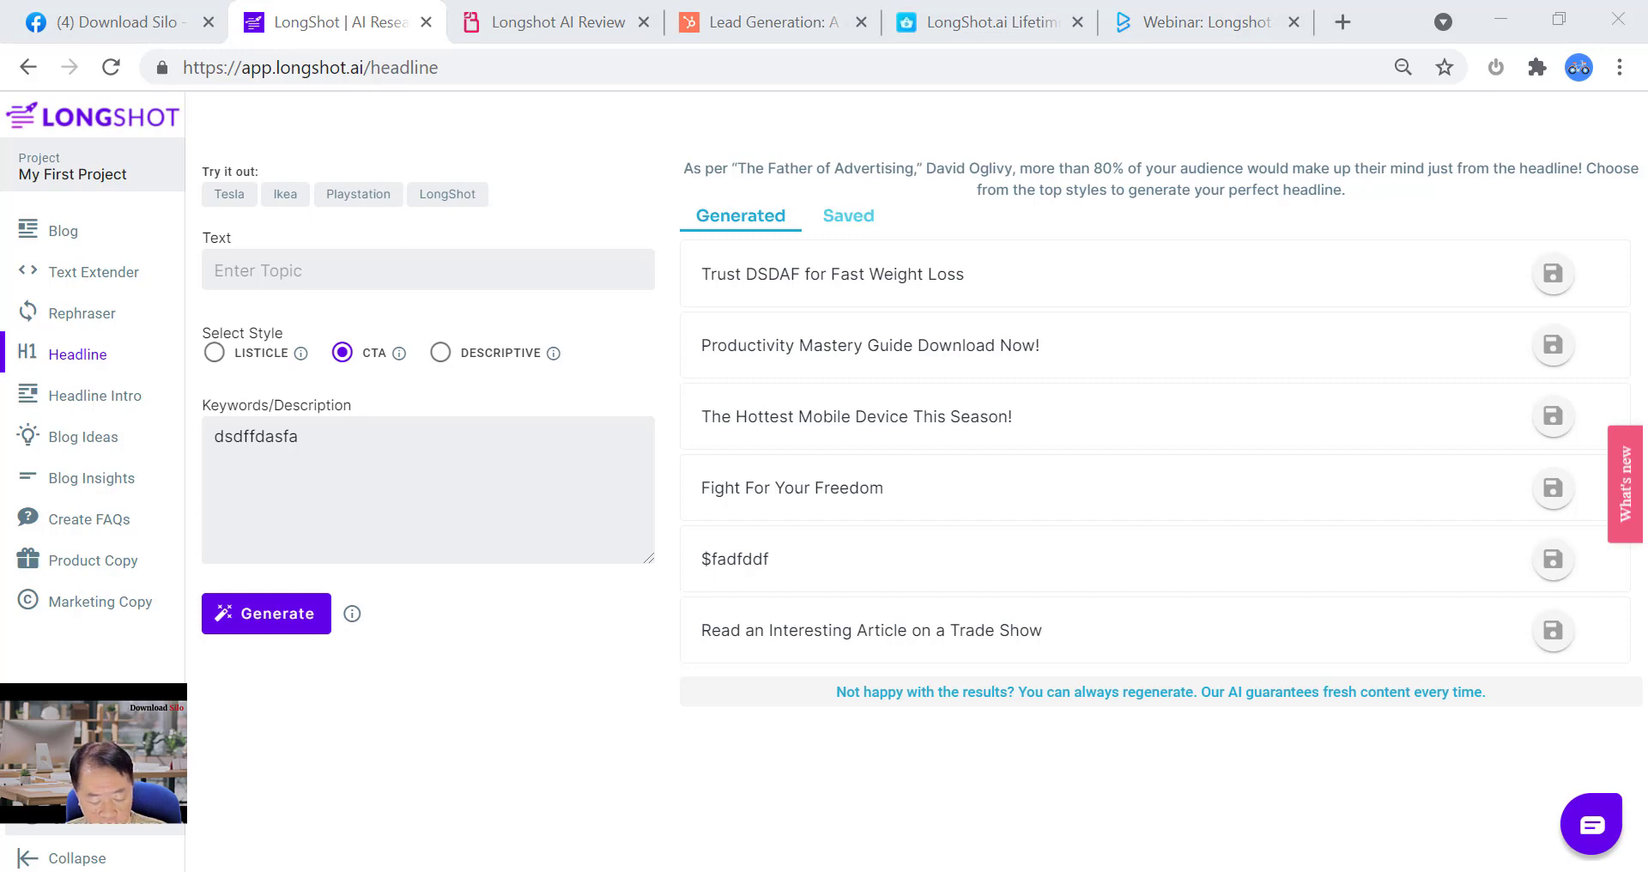
{"action": "left_click", "coordinate": [278, 261]}
{"action": "type", "text": "longhsot ai writer"}
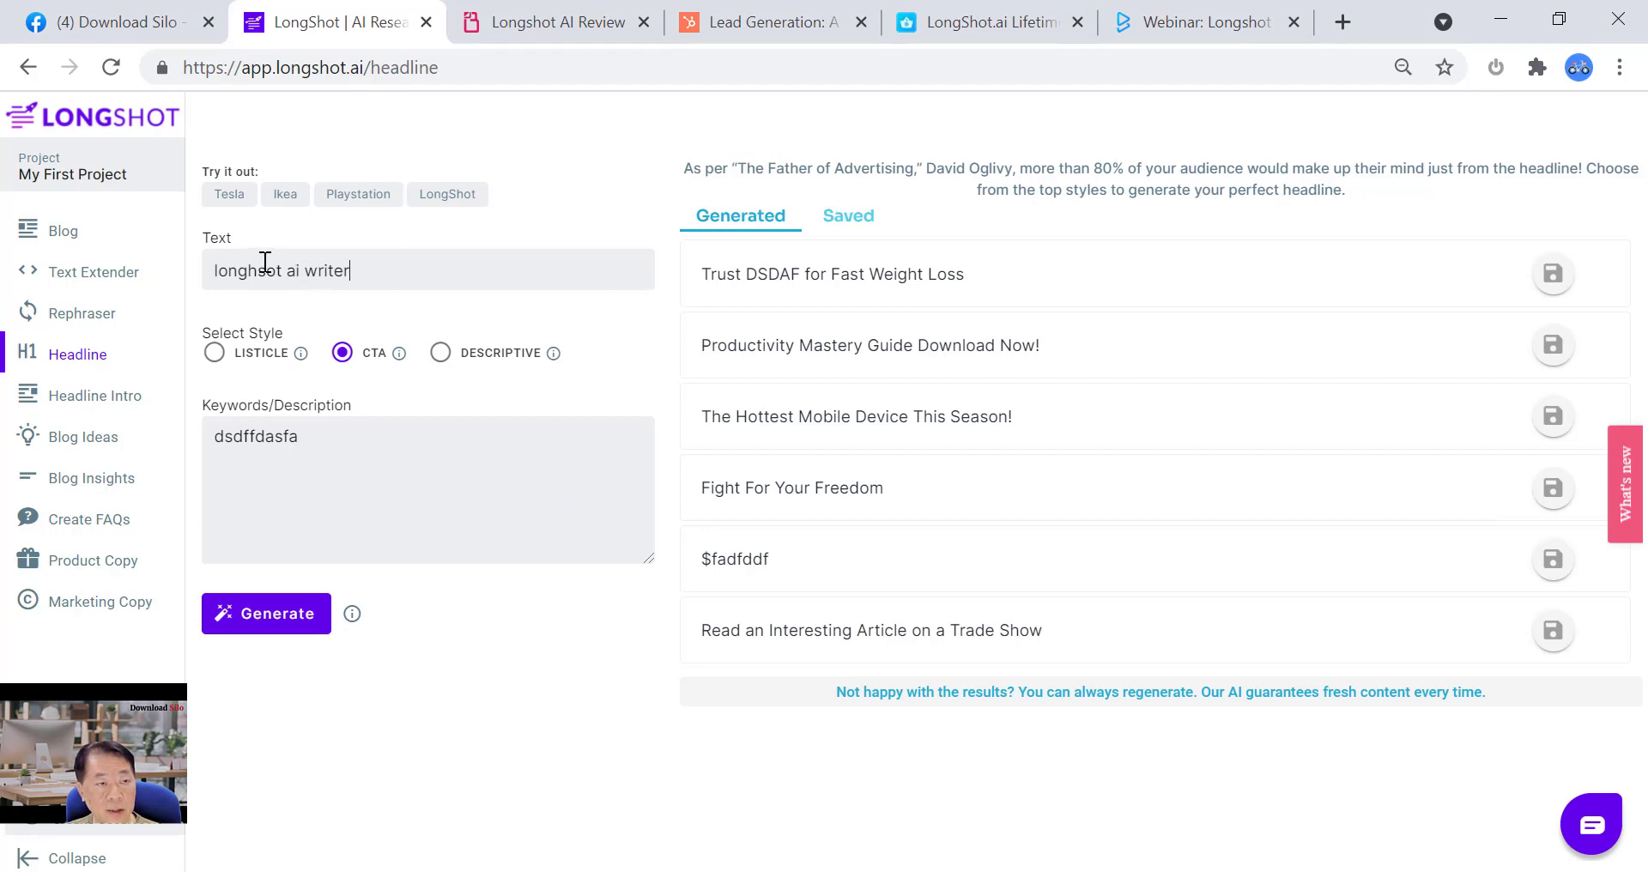
{"action": "left_click", "coordinate": [265, 262]}
{"action": "key", "text": "BackSpace"}
{"action": "key", "text": "BackSpace"}
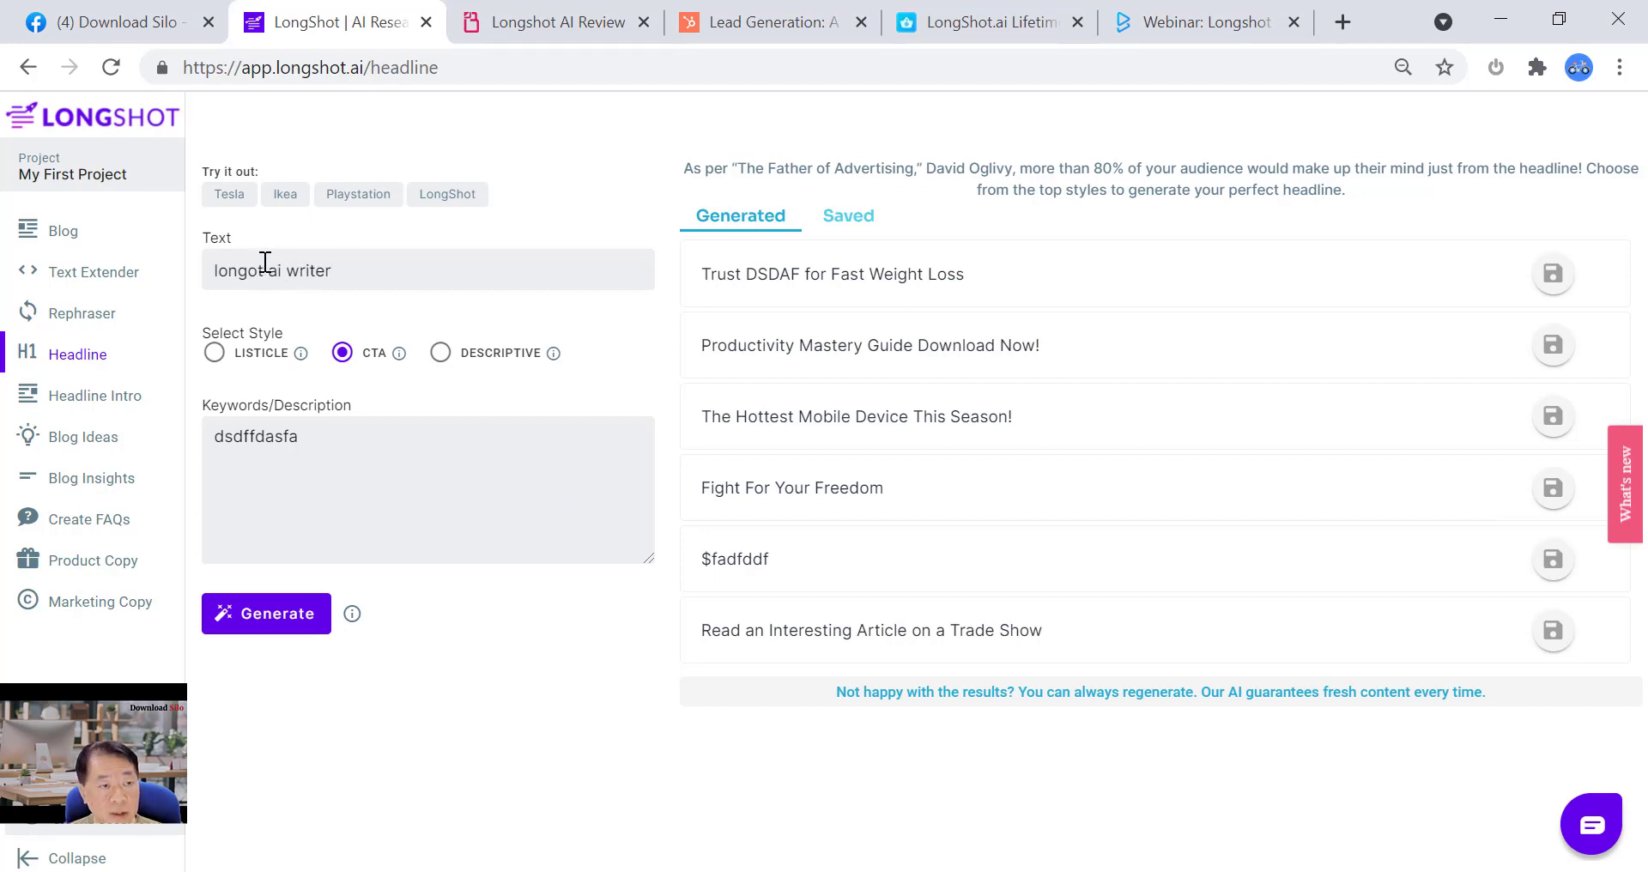
{"action": "type", "text": "sh"}
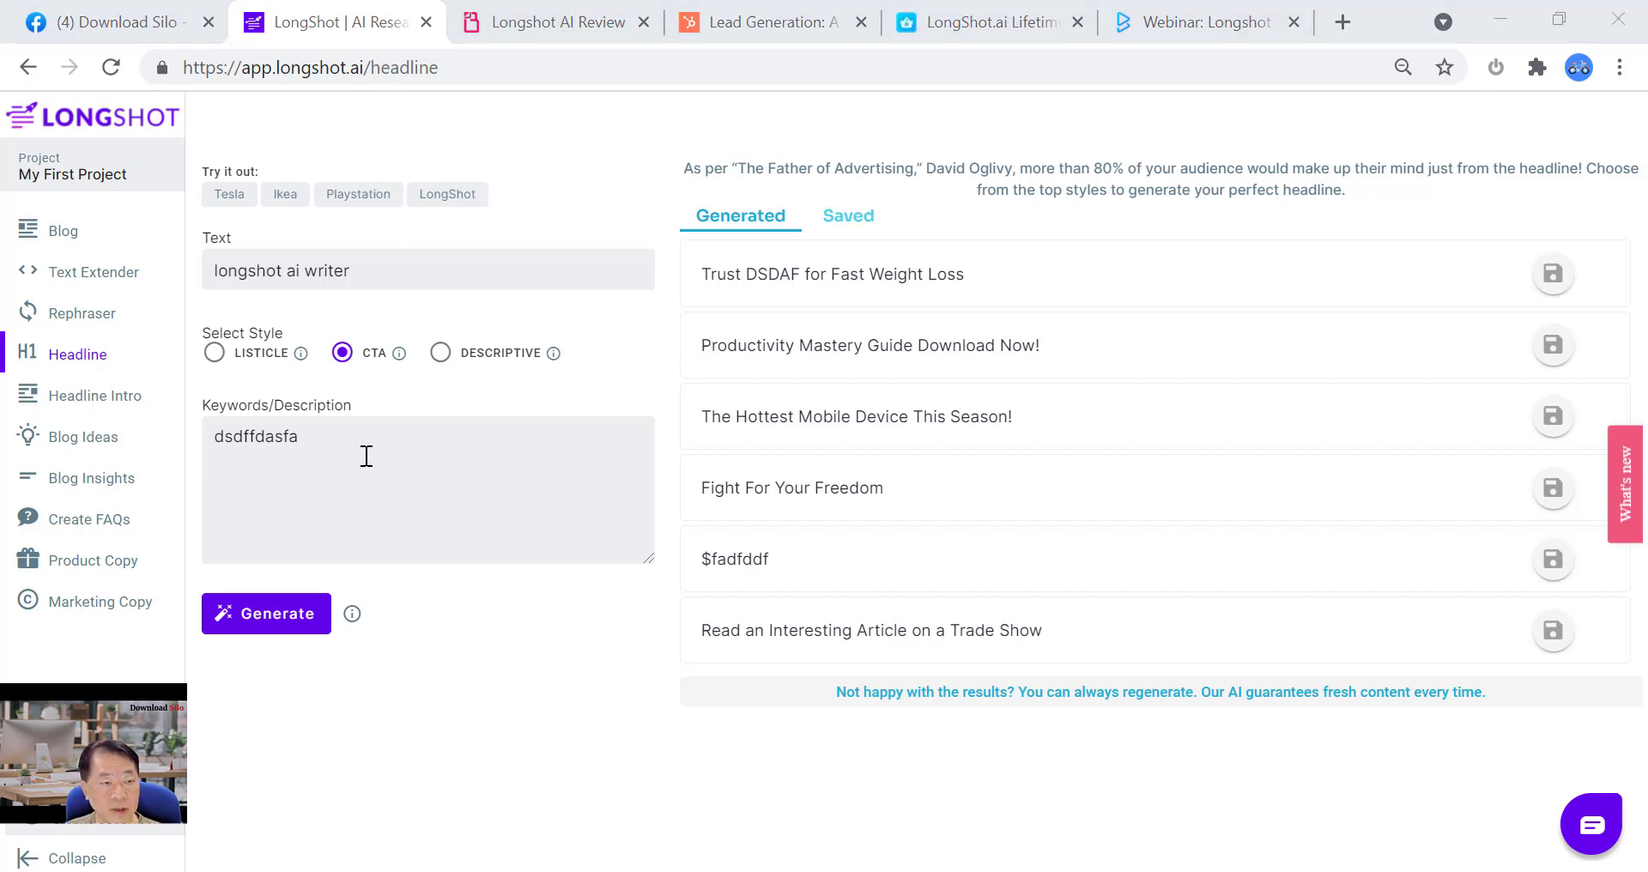
- Replace the keywords/description with the copied LongShot.ai product description and check the pasted text from start to end
{"action": "left_click_drag", "start_coordinate": [341, 438], "coordinate": [183, 429]}
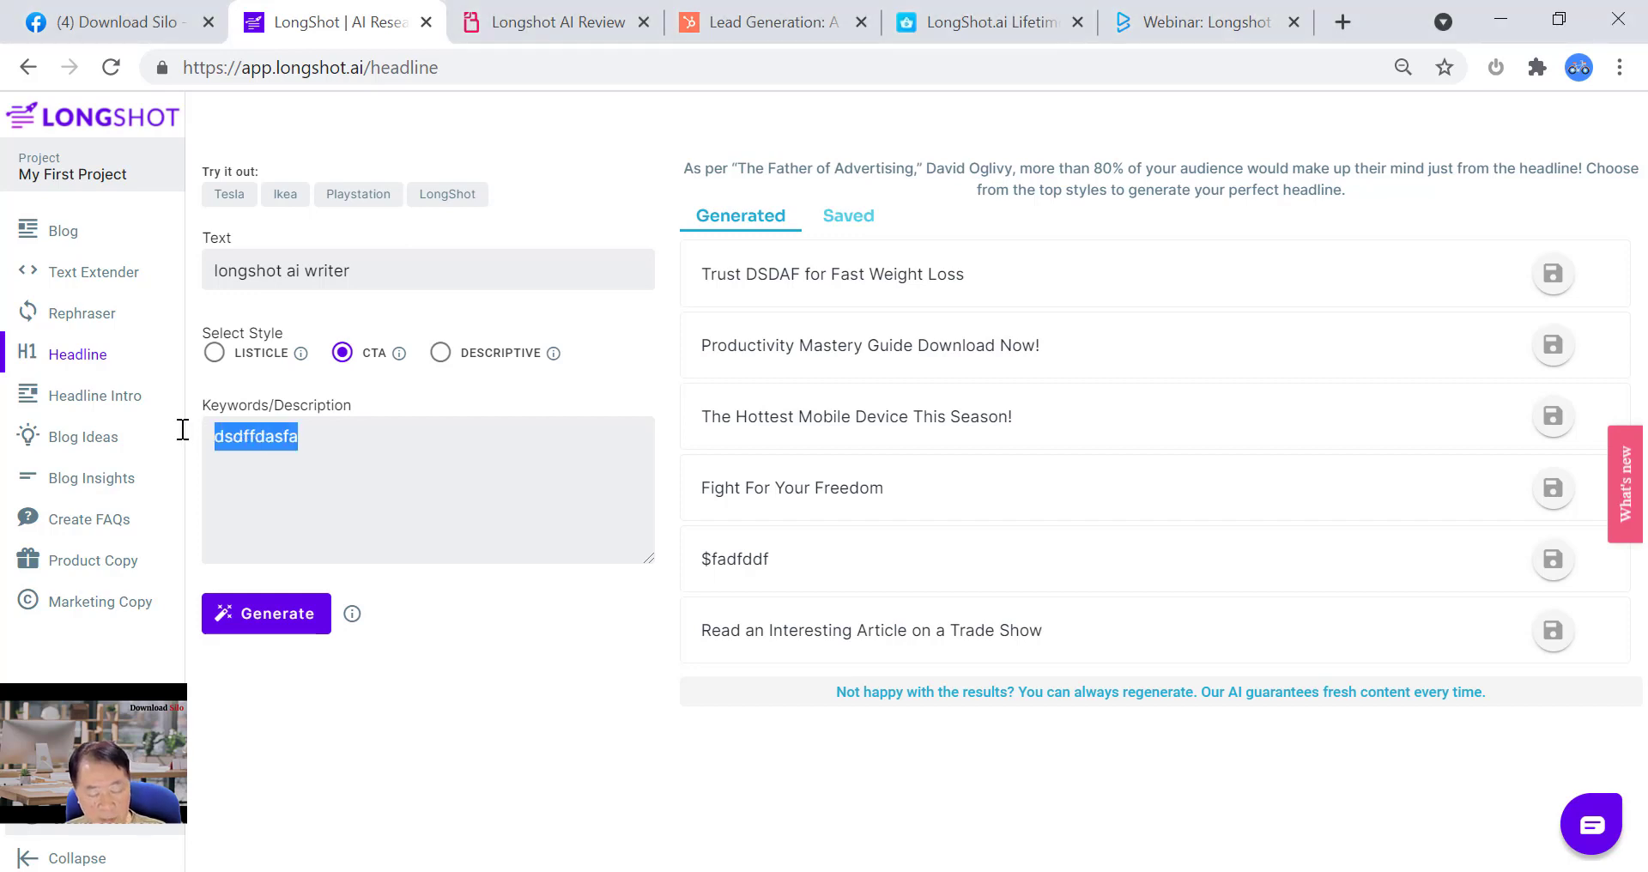
{"action": "key", "text": "ctrl+v"}
{"action": "scroll", "coordinate": [481, 532], "scroll_direction": "up", "scroll_amount": 5}
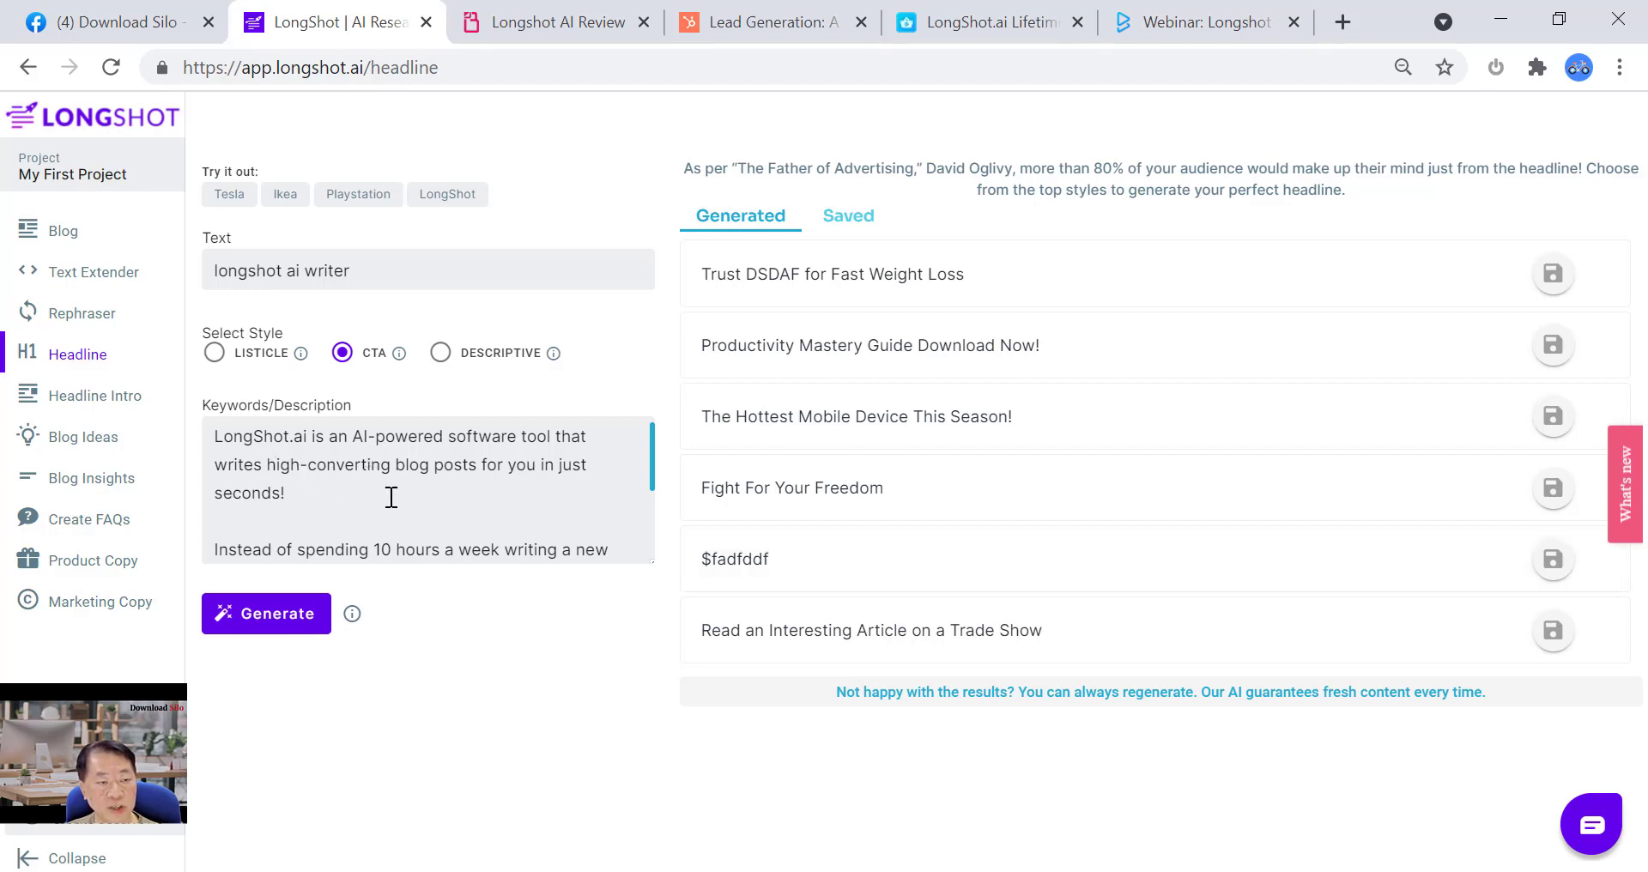
{"action": "scroll", "coordinate": [390, 497], "scroll_direction": "down", "scroll_amount": 5}
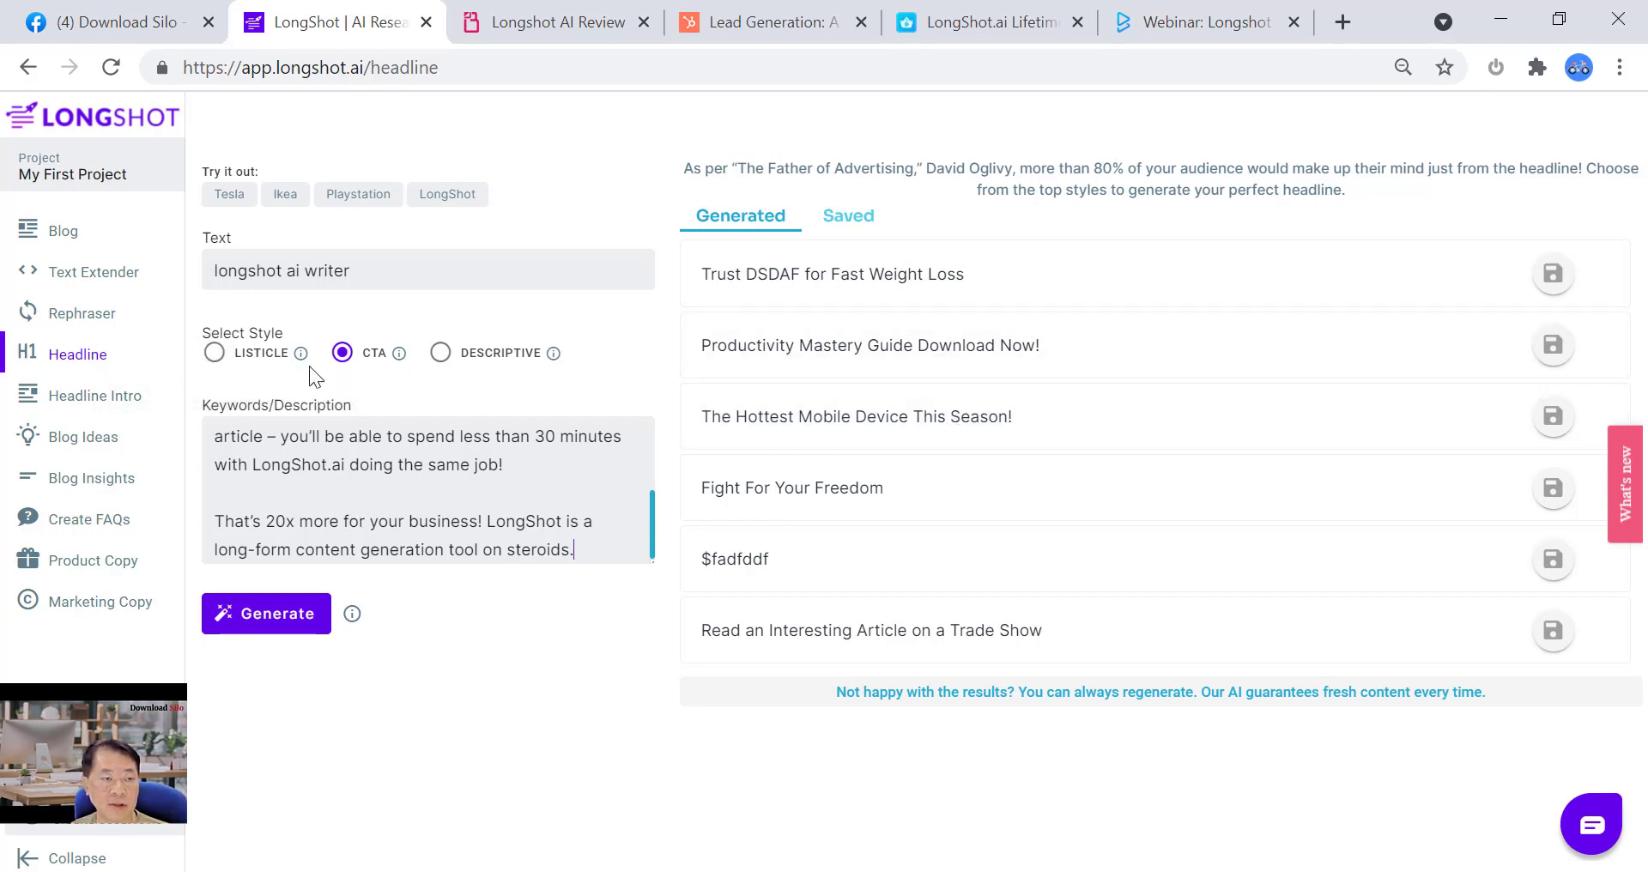
- Keep CTA as the headline style and check the explanations of the Listicle and CTA styles
{"action": "mouse_move", "coordinate": [299, 366]}
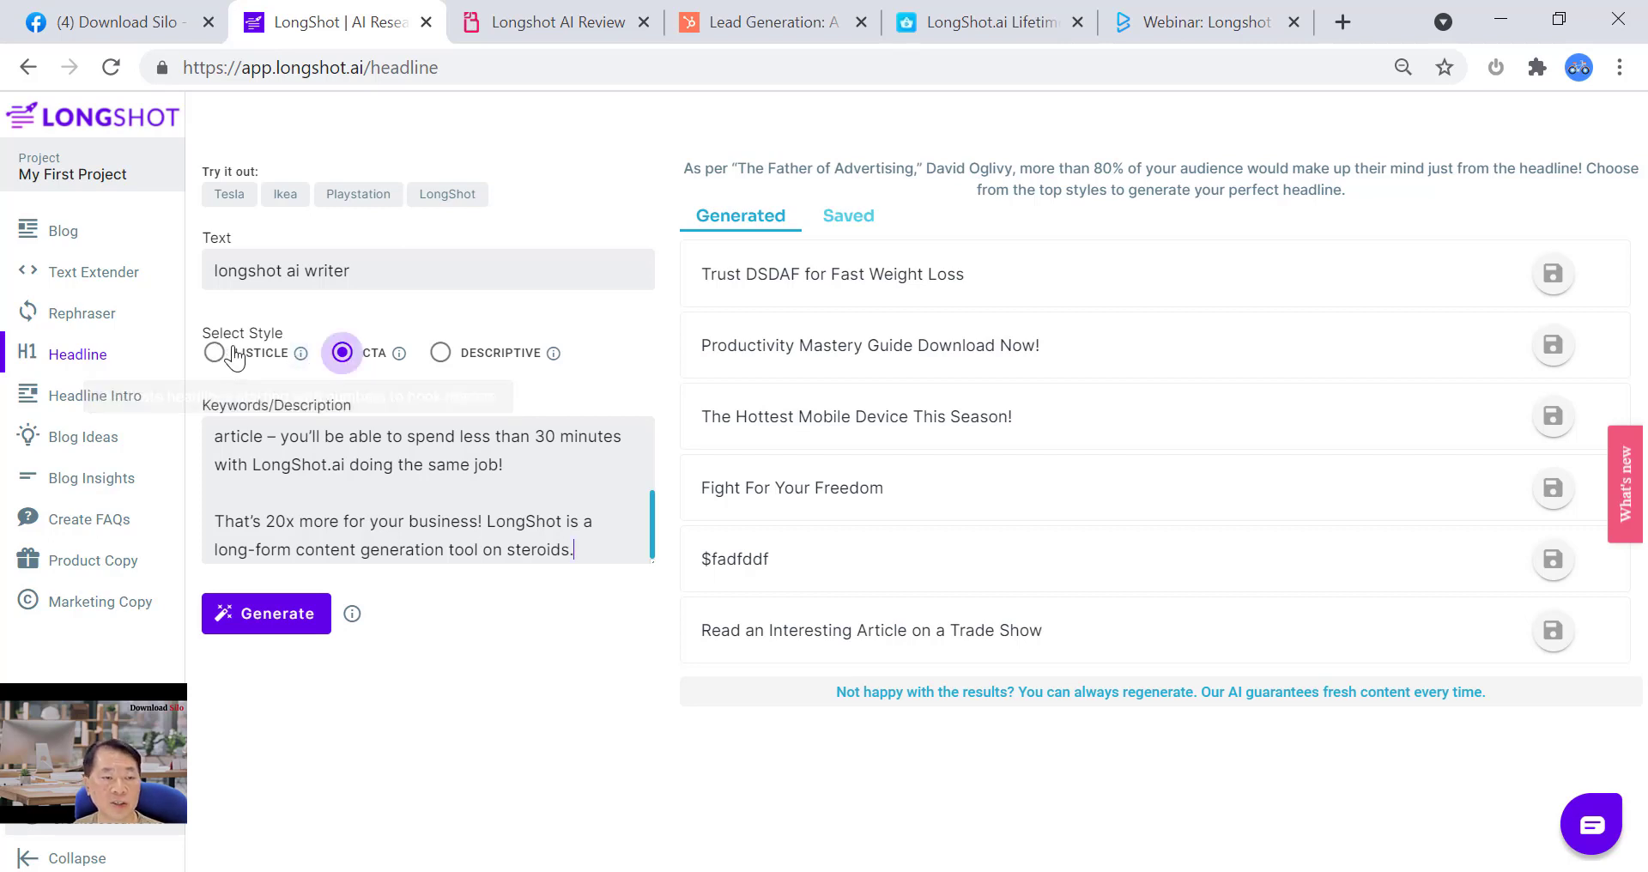
{"action": "left_click", "coordinate": [343, 353]}
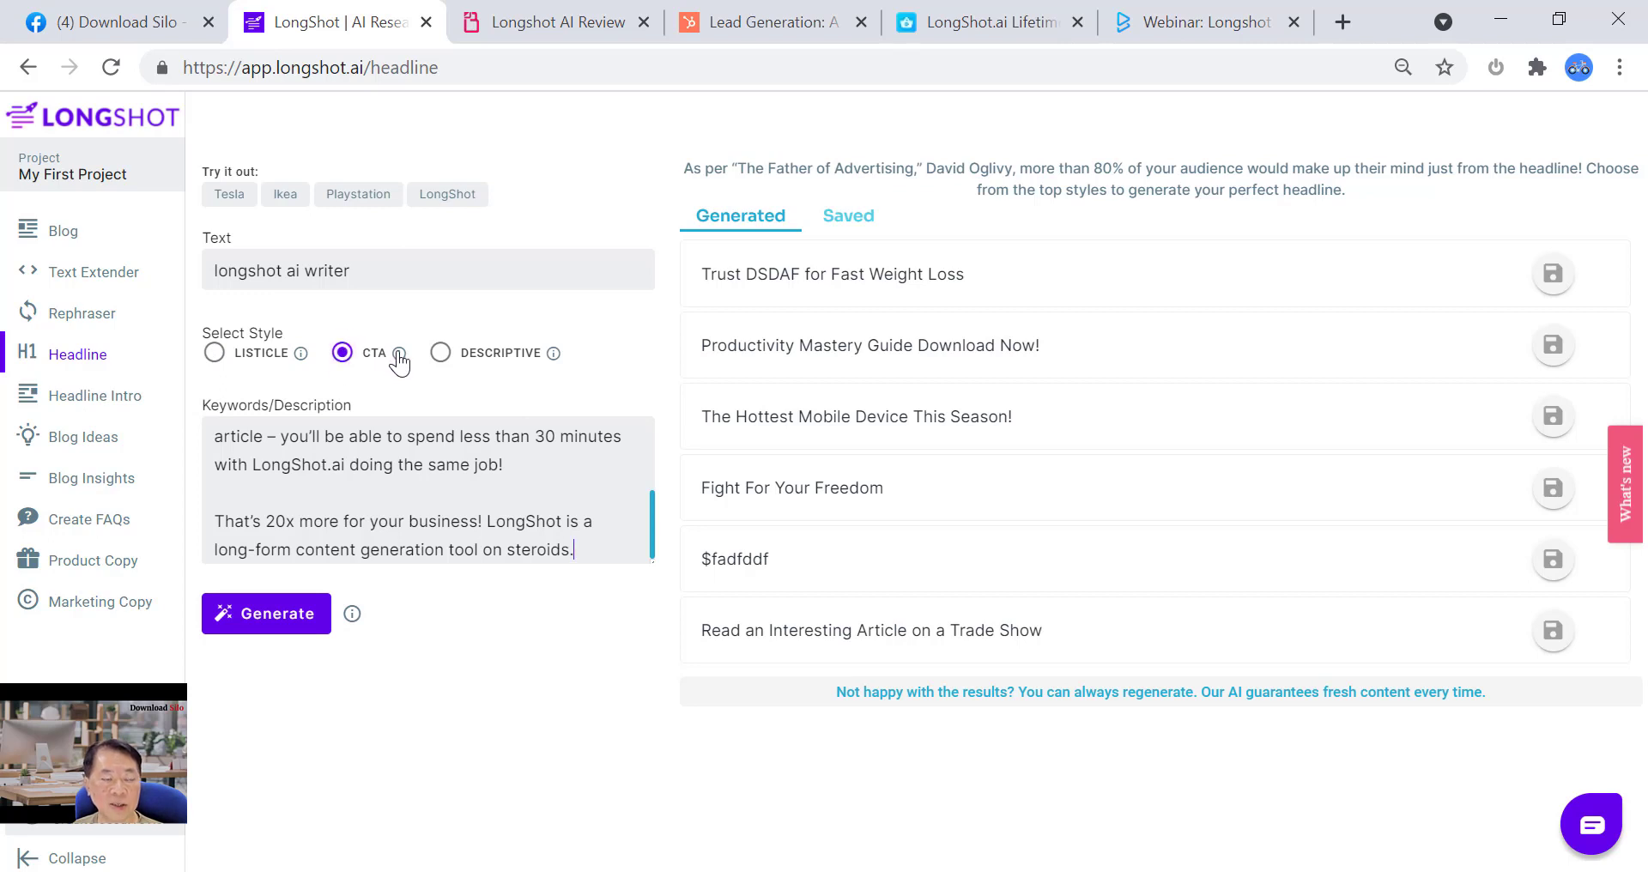
{"action": "mouse_move", "coordinate": [305, 365]}
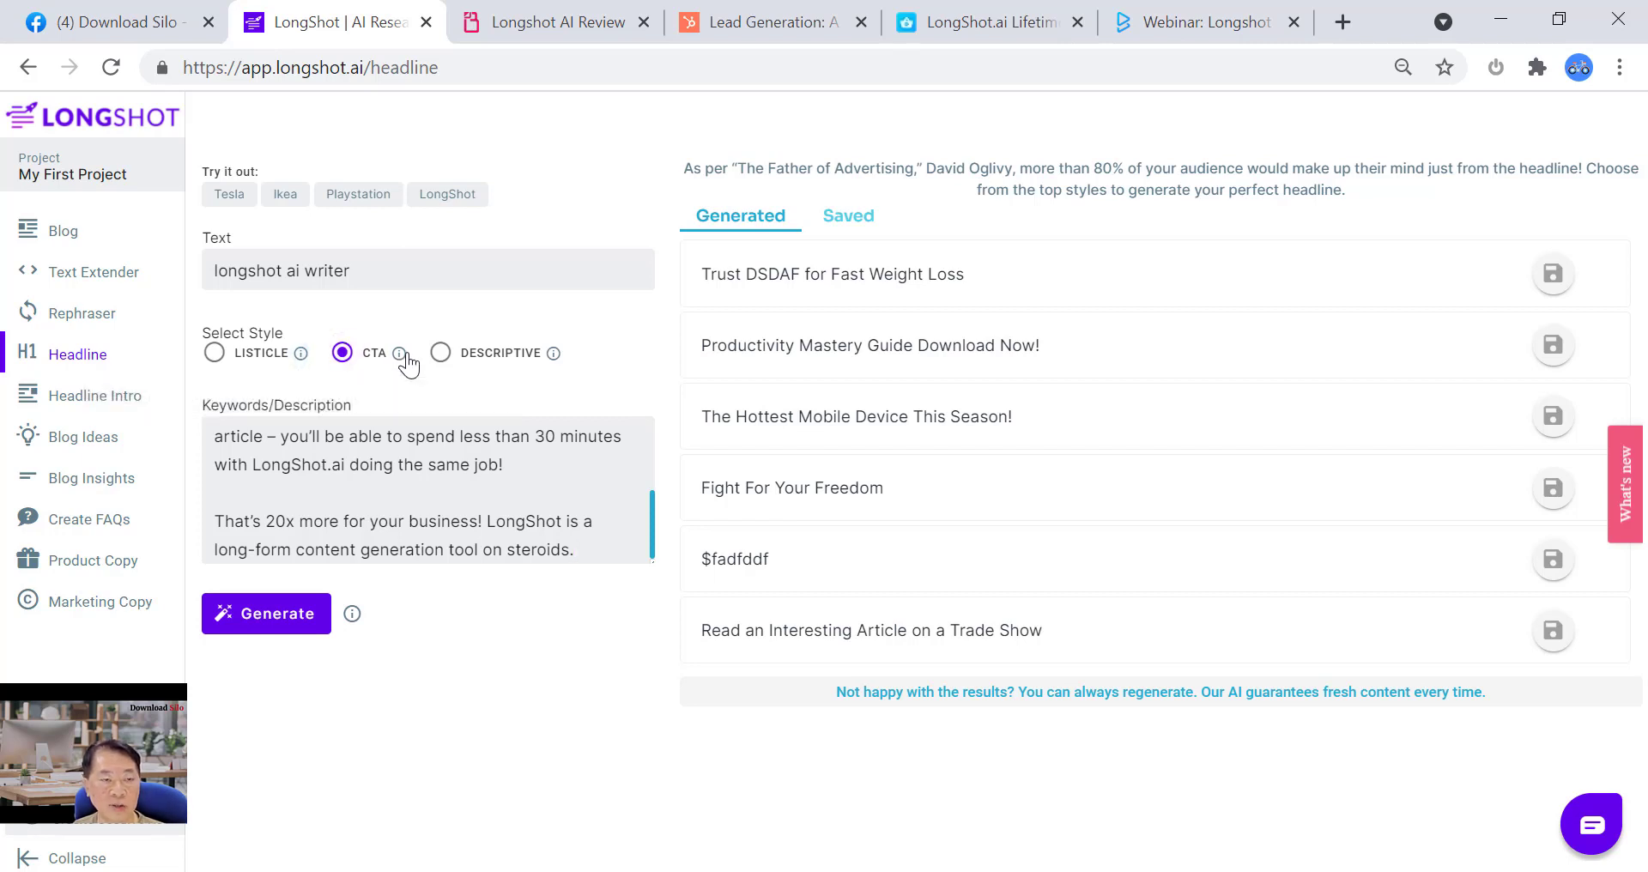
- Check the explanations of the headline styles, switch to the Listicle style and generate headlines for "longshot ai writer"
{"action": "mouse_move", "coordinate": [401, 365]}
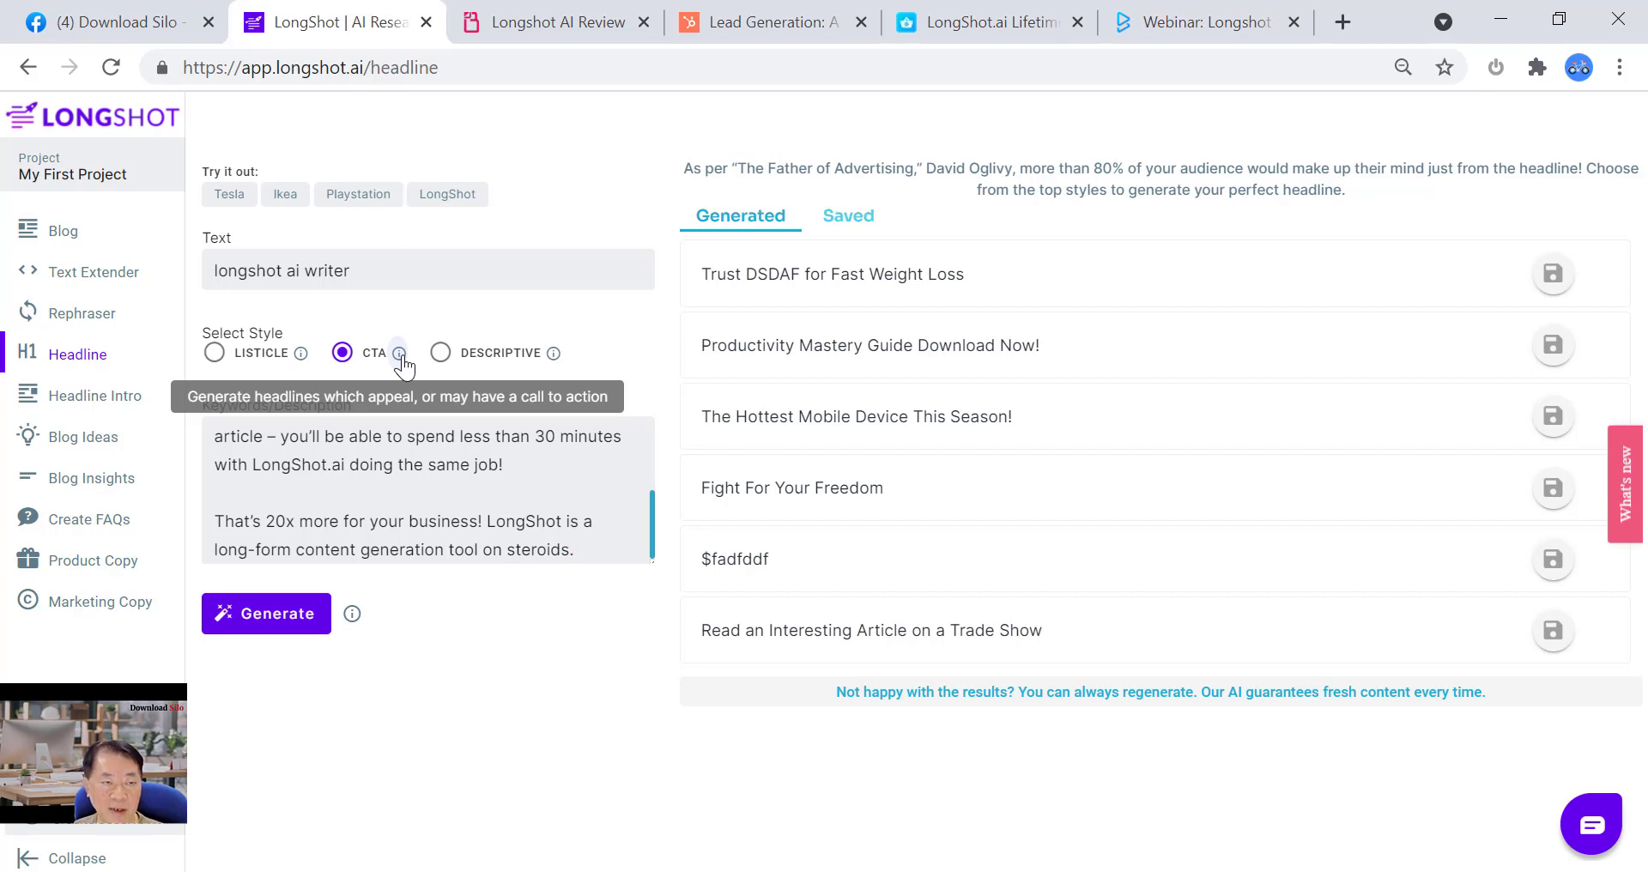
{"action": "mouse_move", "coordinate": [554, 358]}
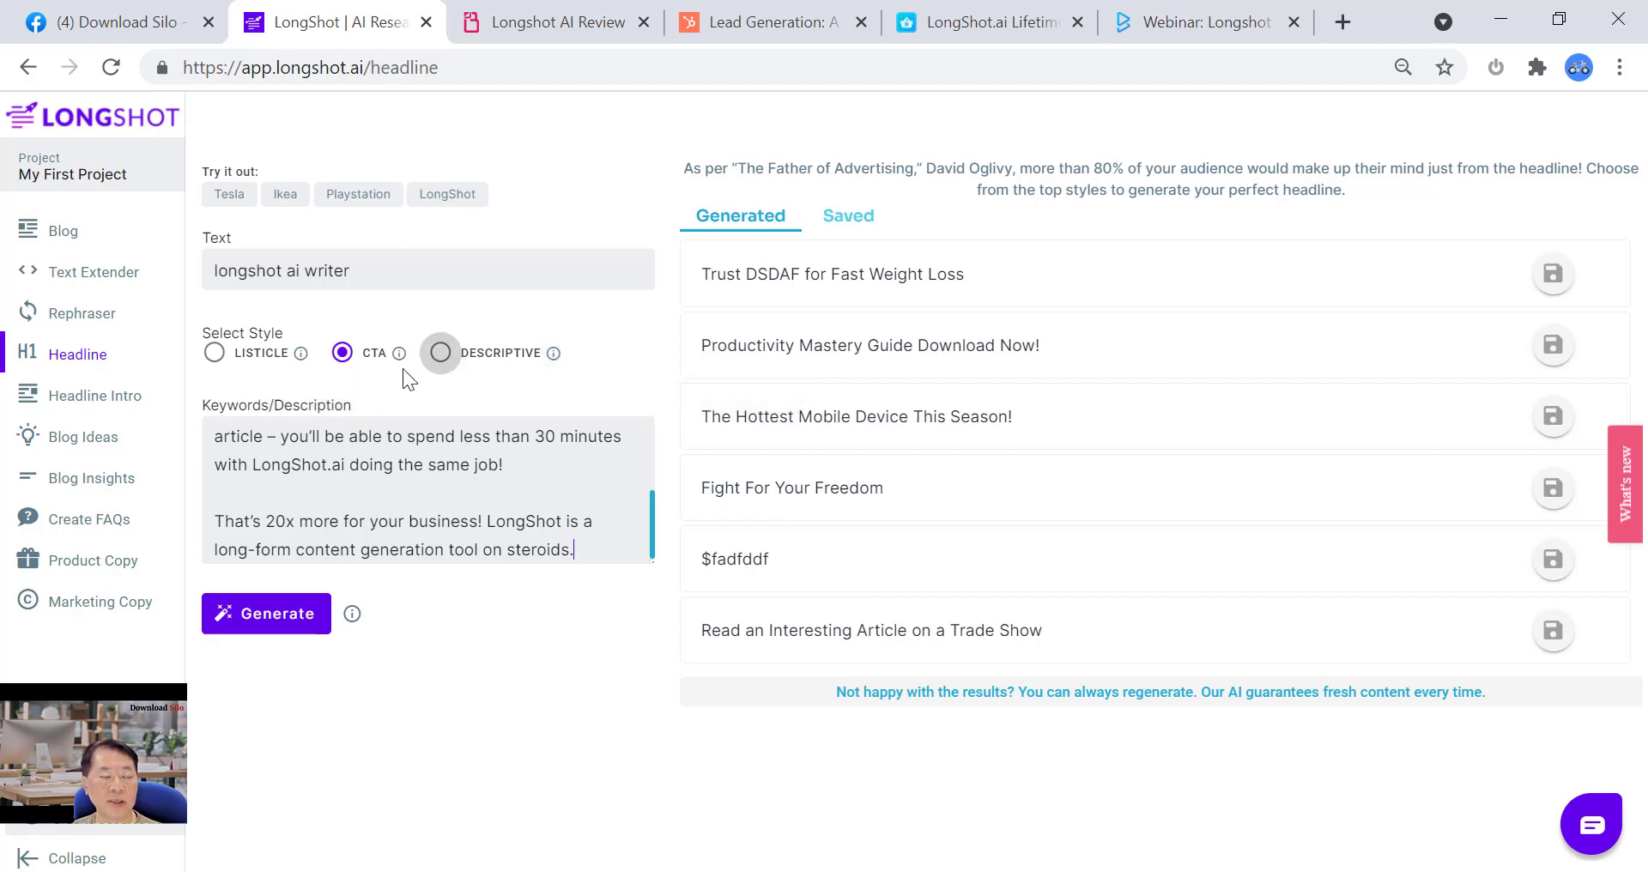
{"action": "left_click", "coordinate": [220, 357]}
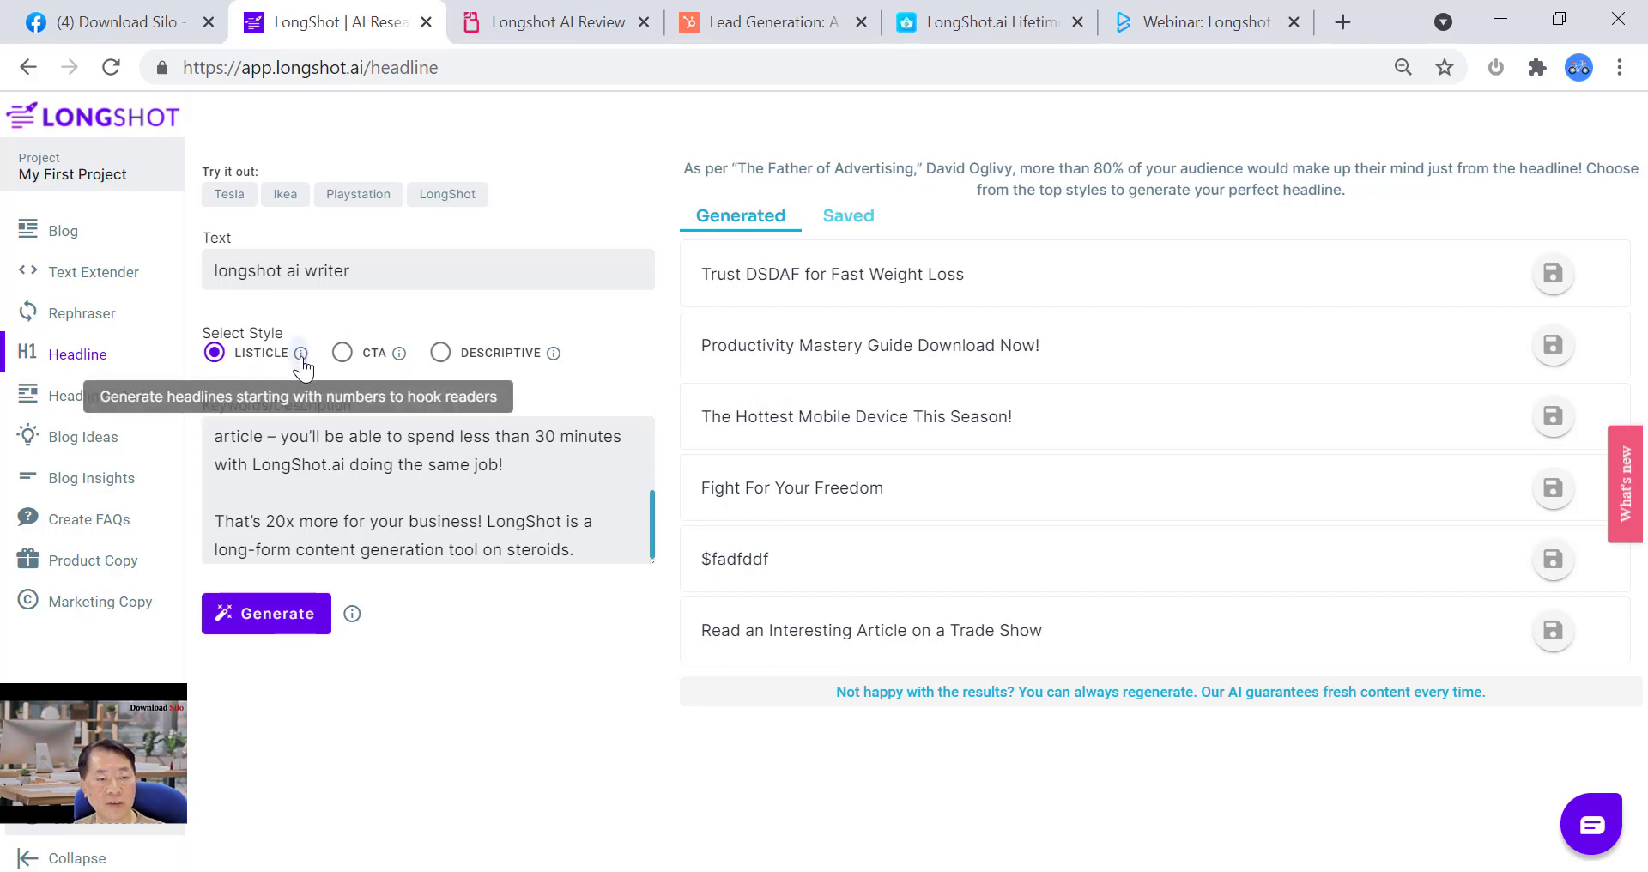
{"action": "left_click", "coordinate": [286, 625]}
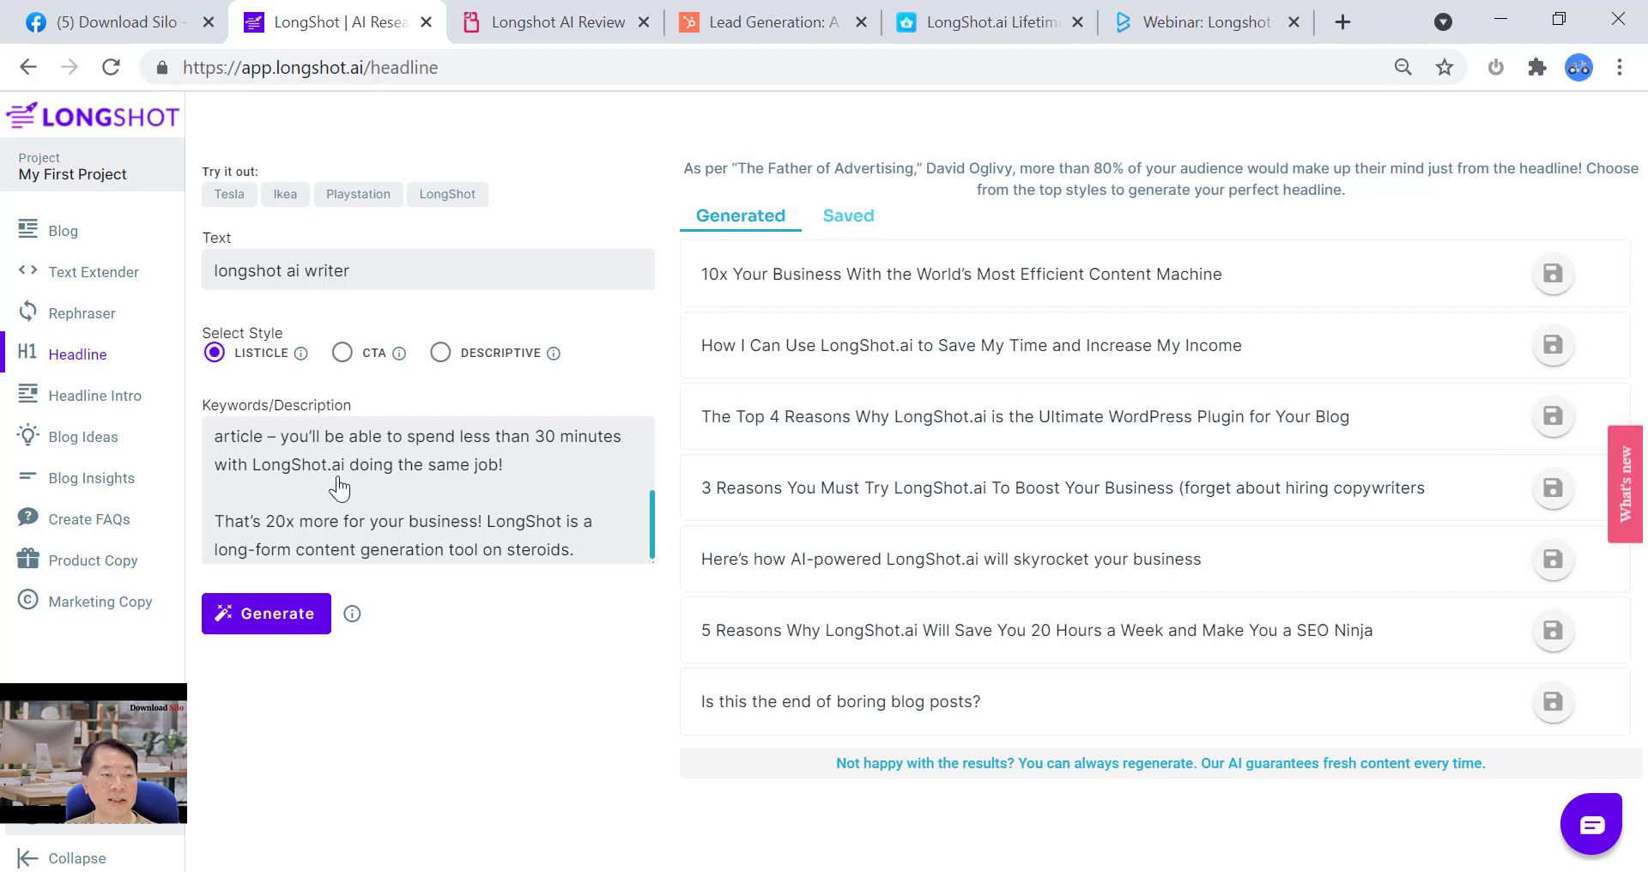
- Switch the headline style to CTA, check its explanation, generate new headlines and read them
{"action": "left_click", "coordinate": [341, 361]}
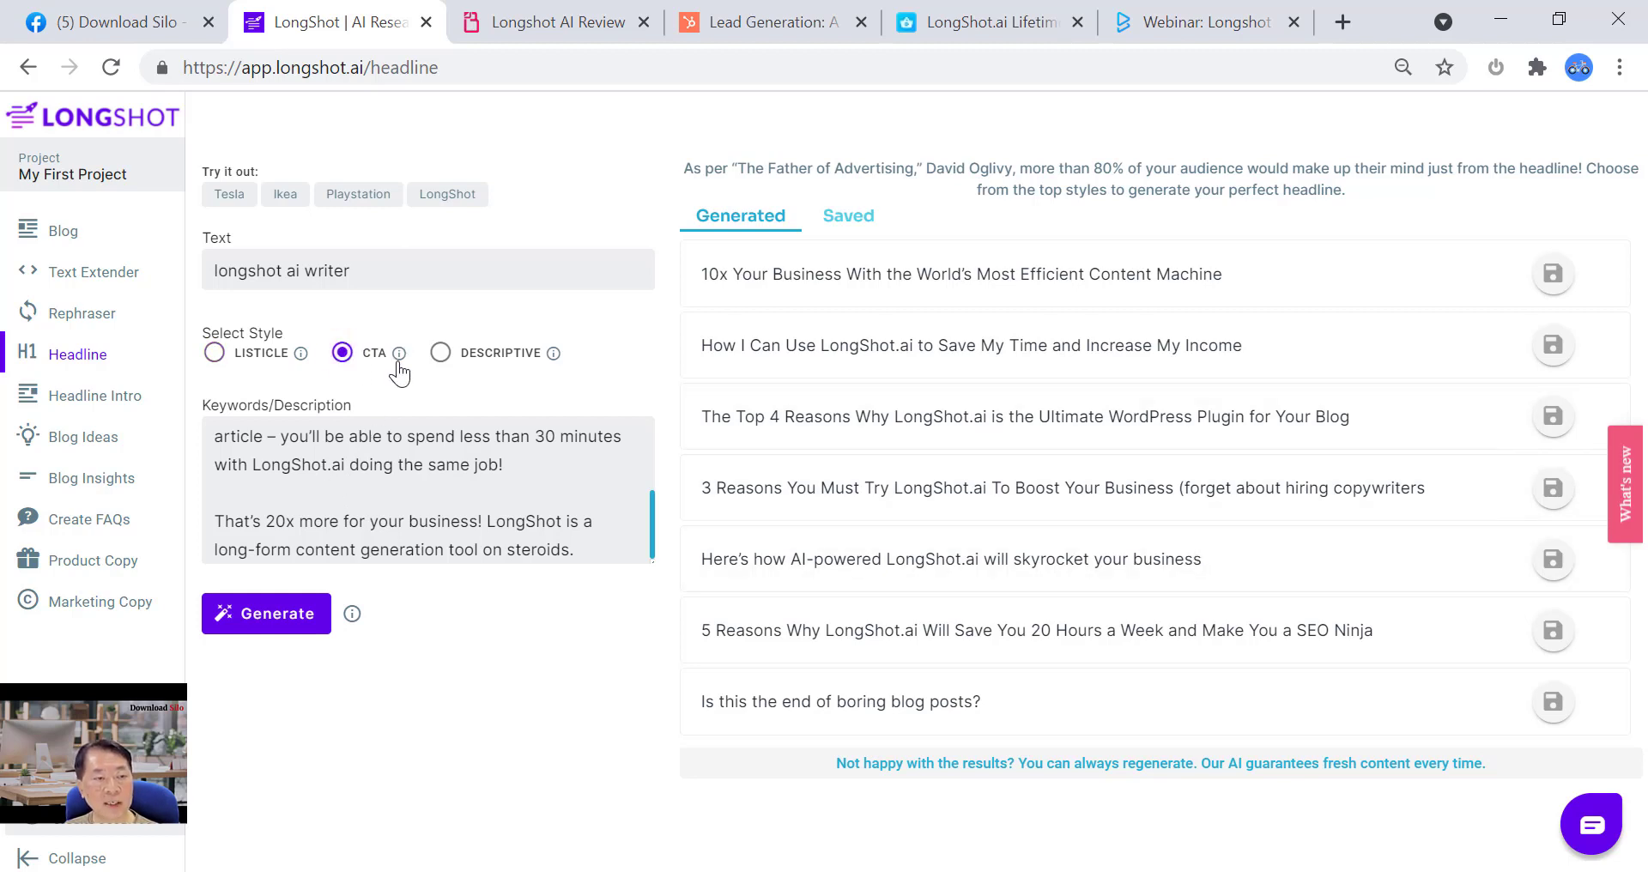
{"action": "mouse_move", "coordinate": [400, 371]}
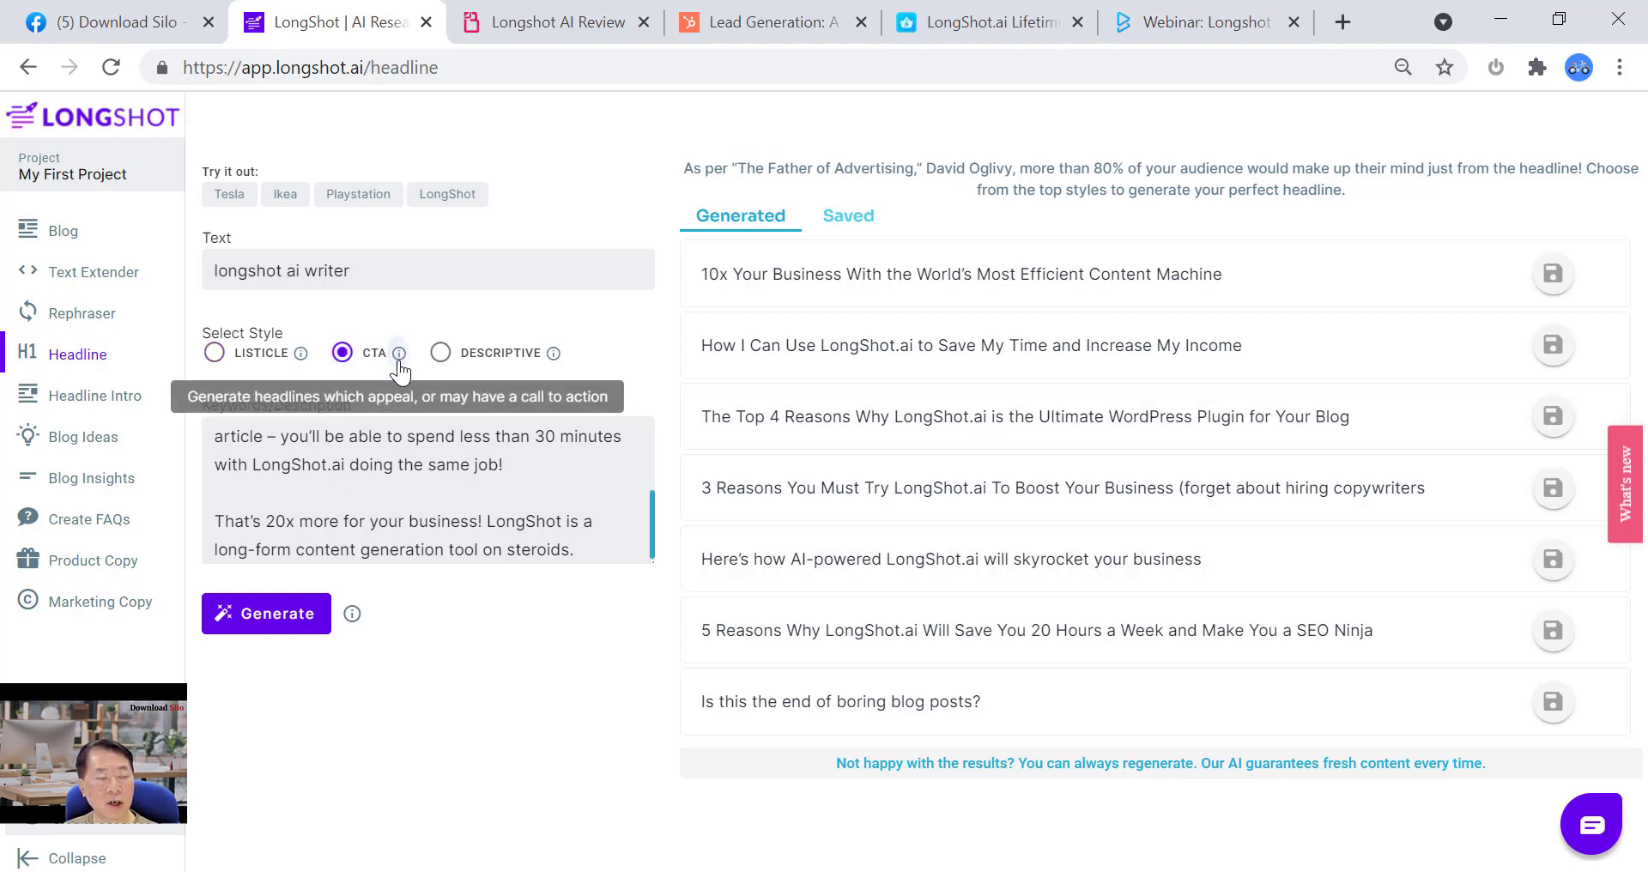
{"action": "left_click", "coordinate": [287, 630]}
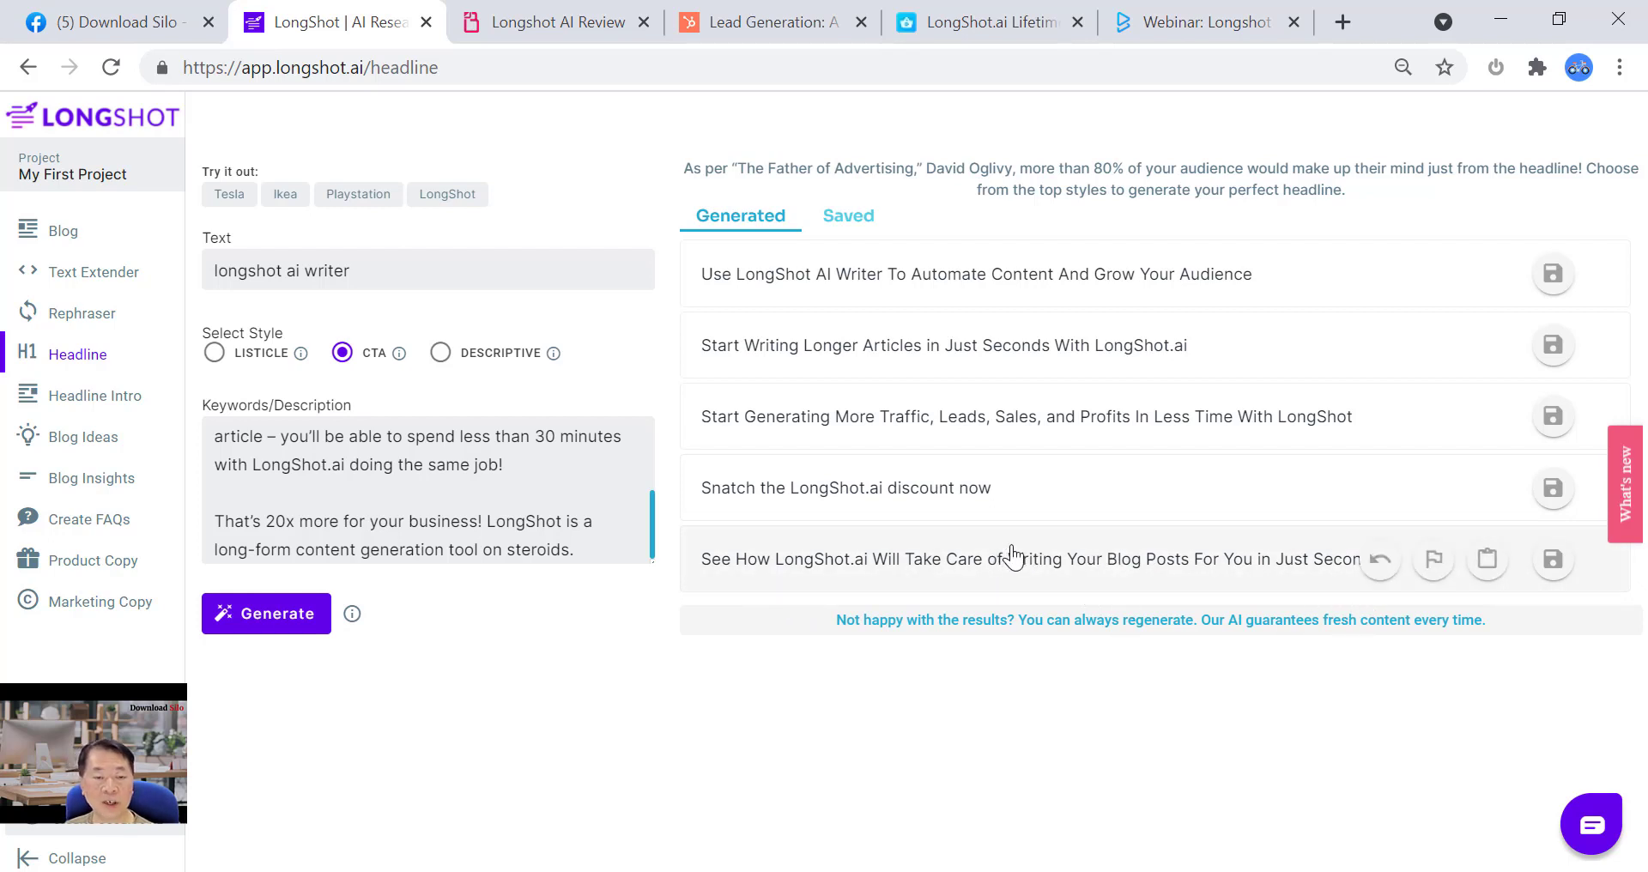
- Generate headlines in the Descriptive style from the same text and description, and read them
{"action": "left_click", "coordinate": [439, 352]}
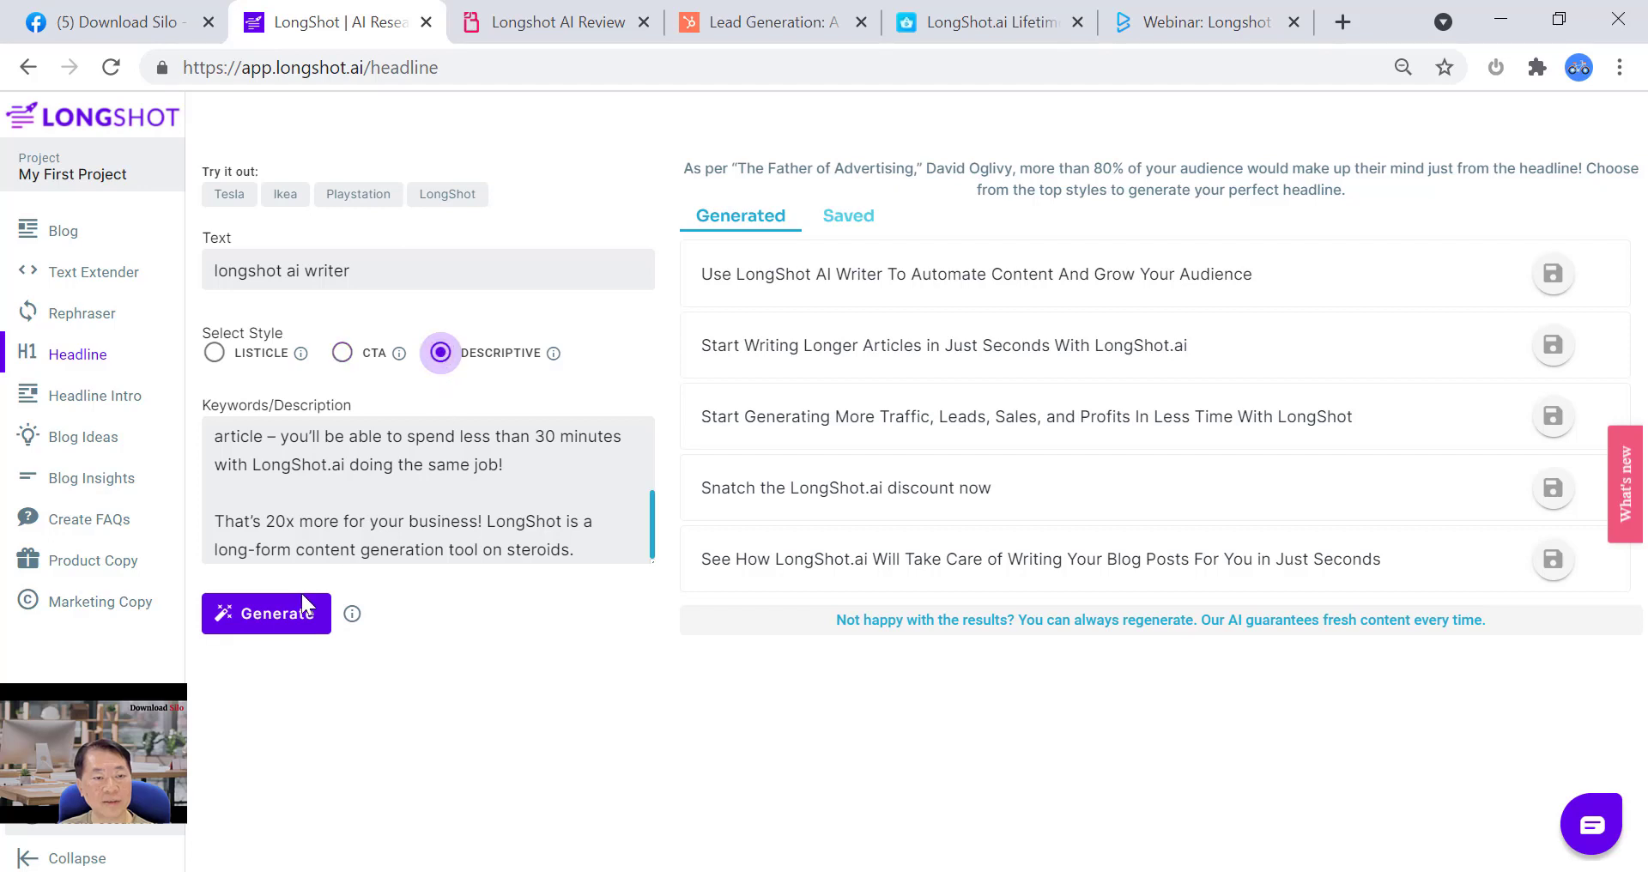
{"action": "left_click", "coordinate": [275, 626]}
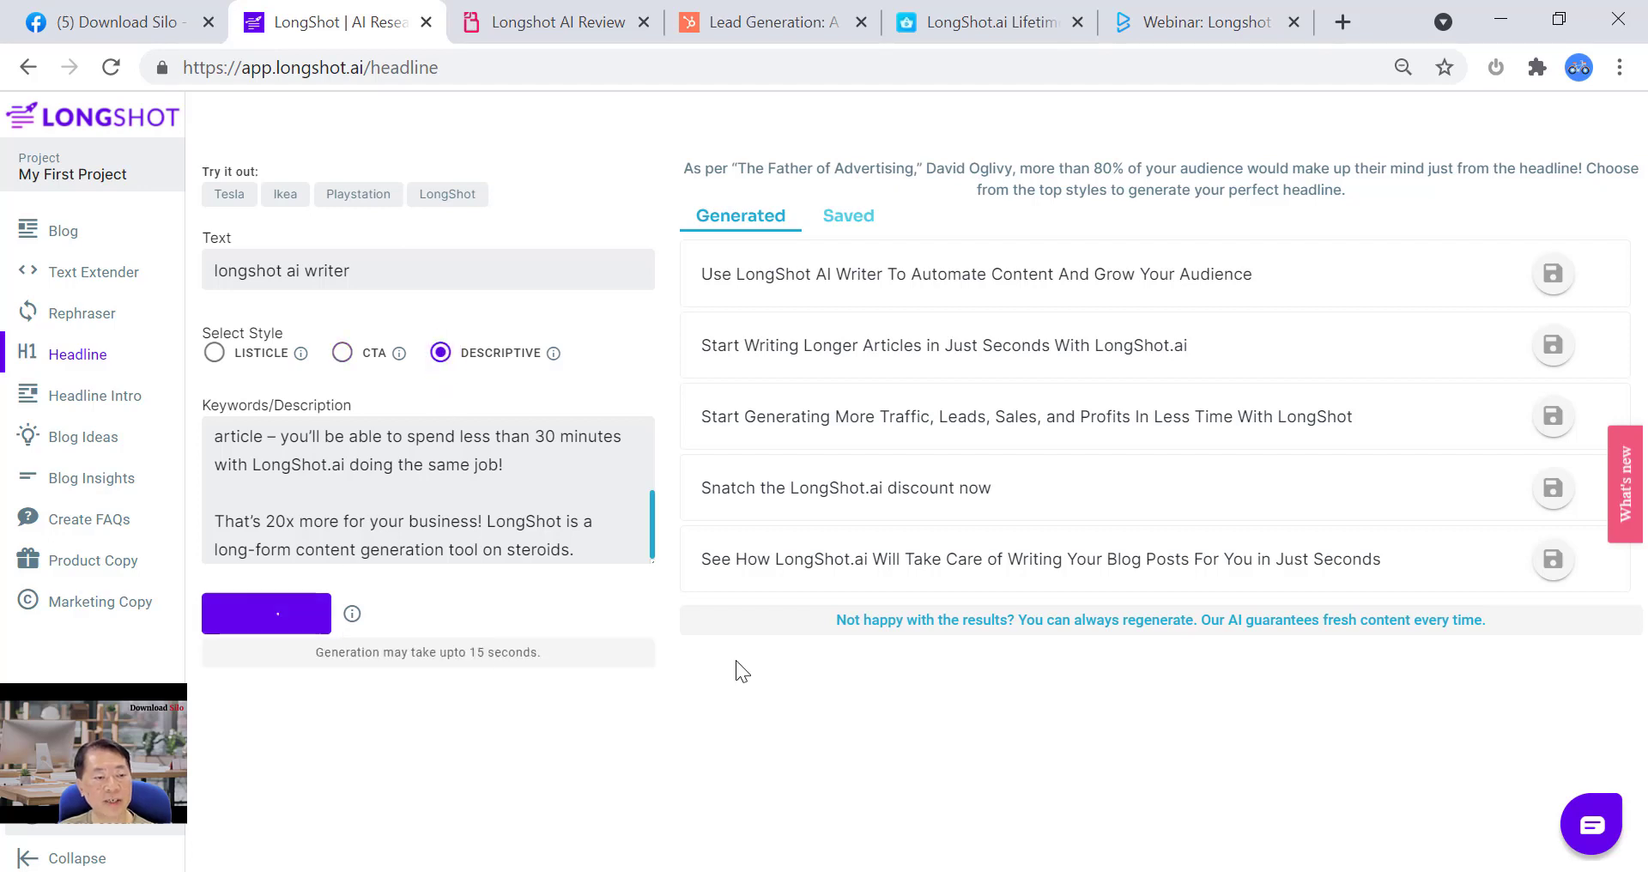
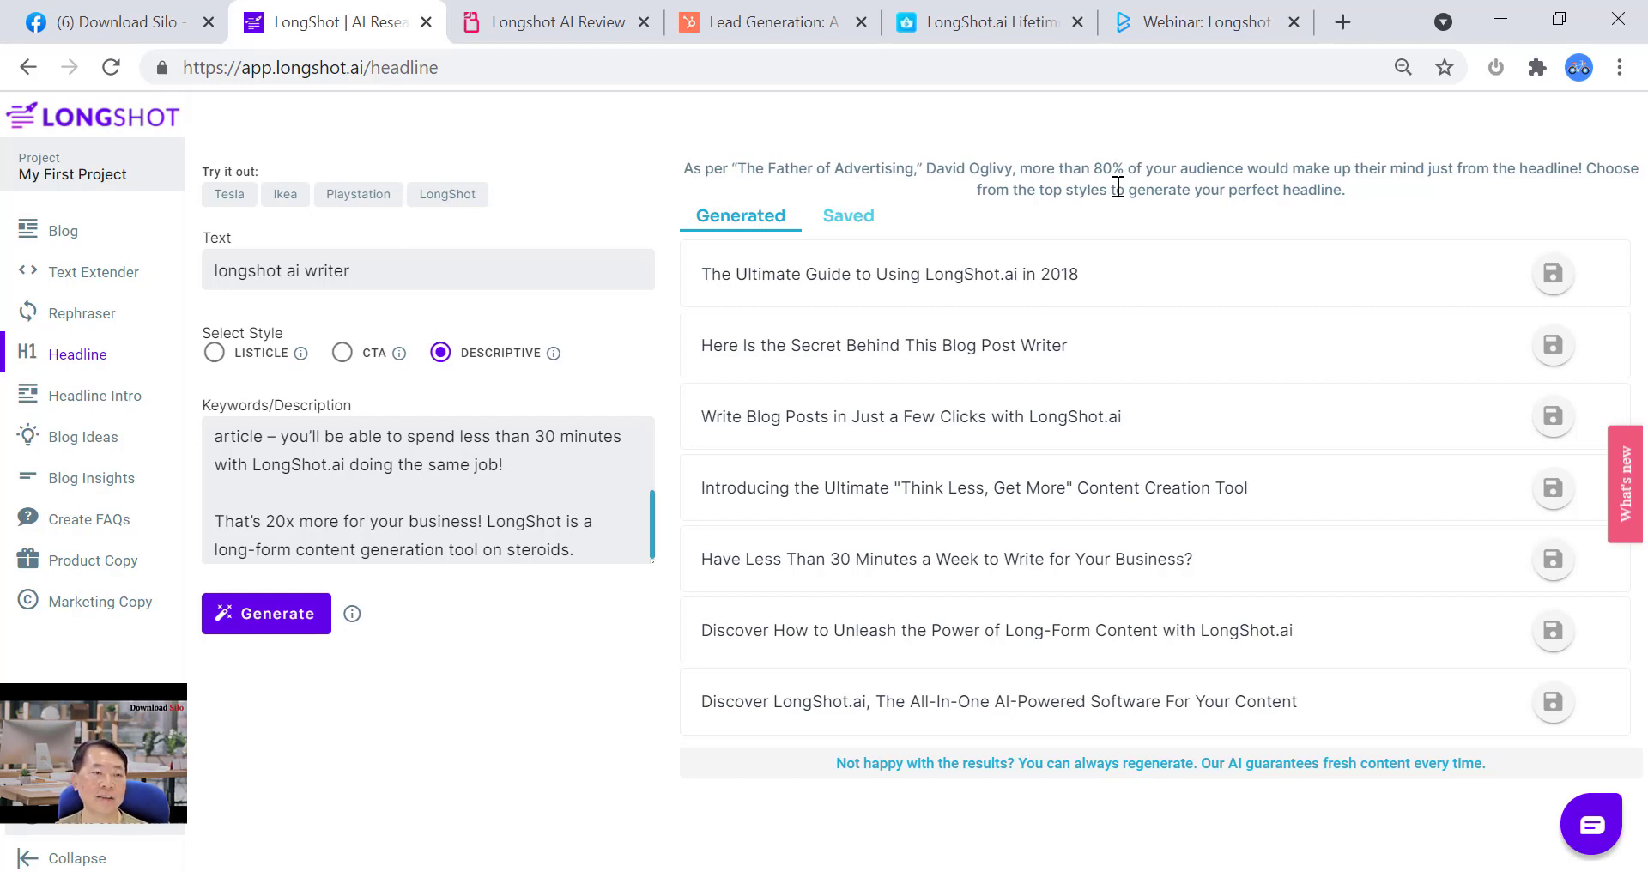
{"action": "left_click", "coordinate": [440, 352]}
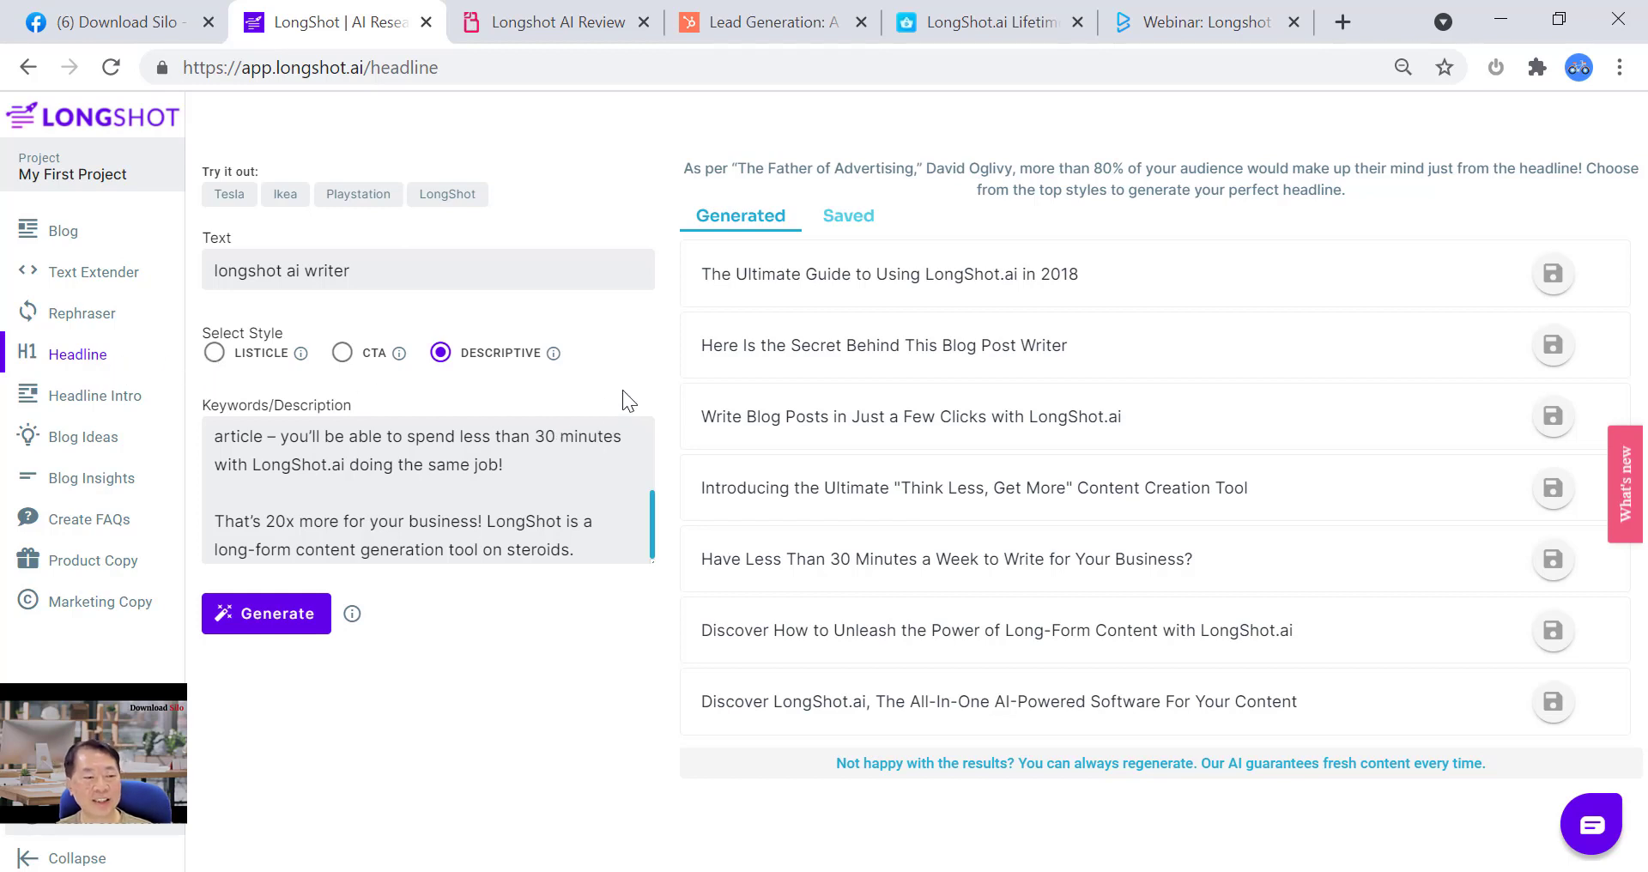
- Open the Rephraser and replace its text with the "LongShot.ai is the only AI copywriting tool" sentence, ending in "robotic and inauthentic."
{"action": "left_click", "coordinate": [70, 316]}
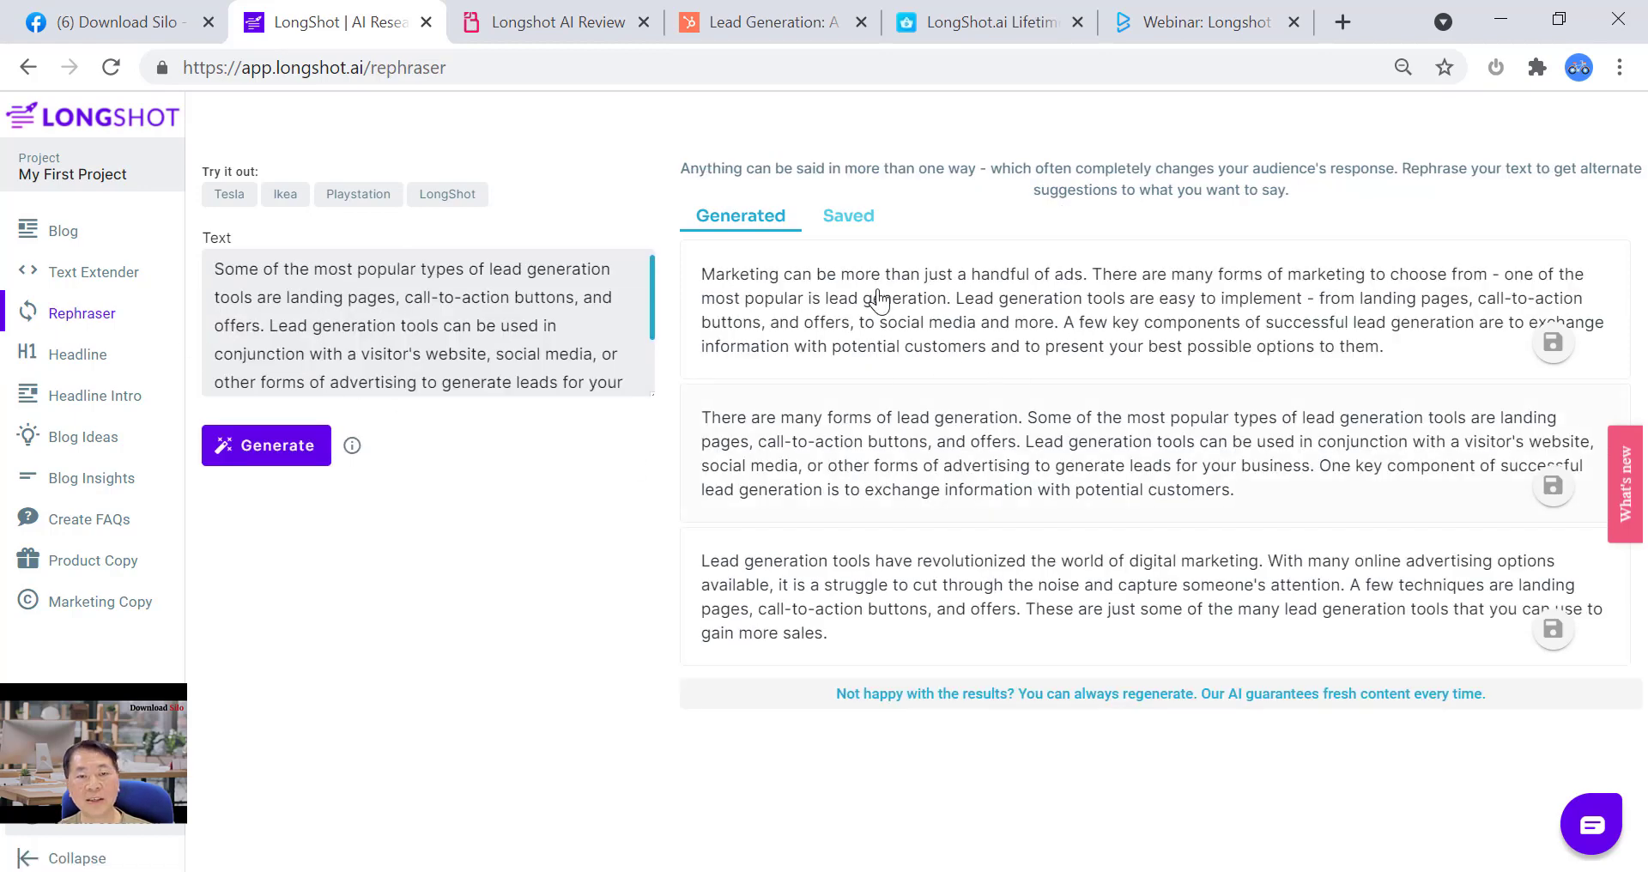
{"action": "mouse_move", "coordinate": [884, 270]}
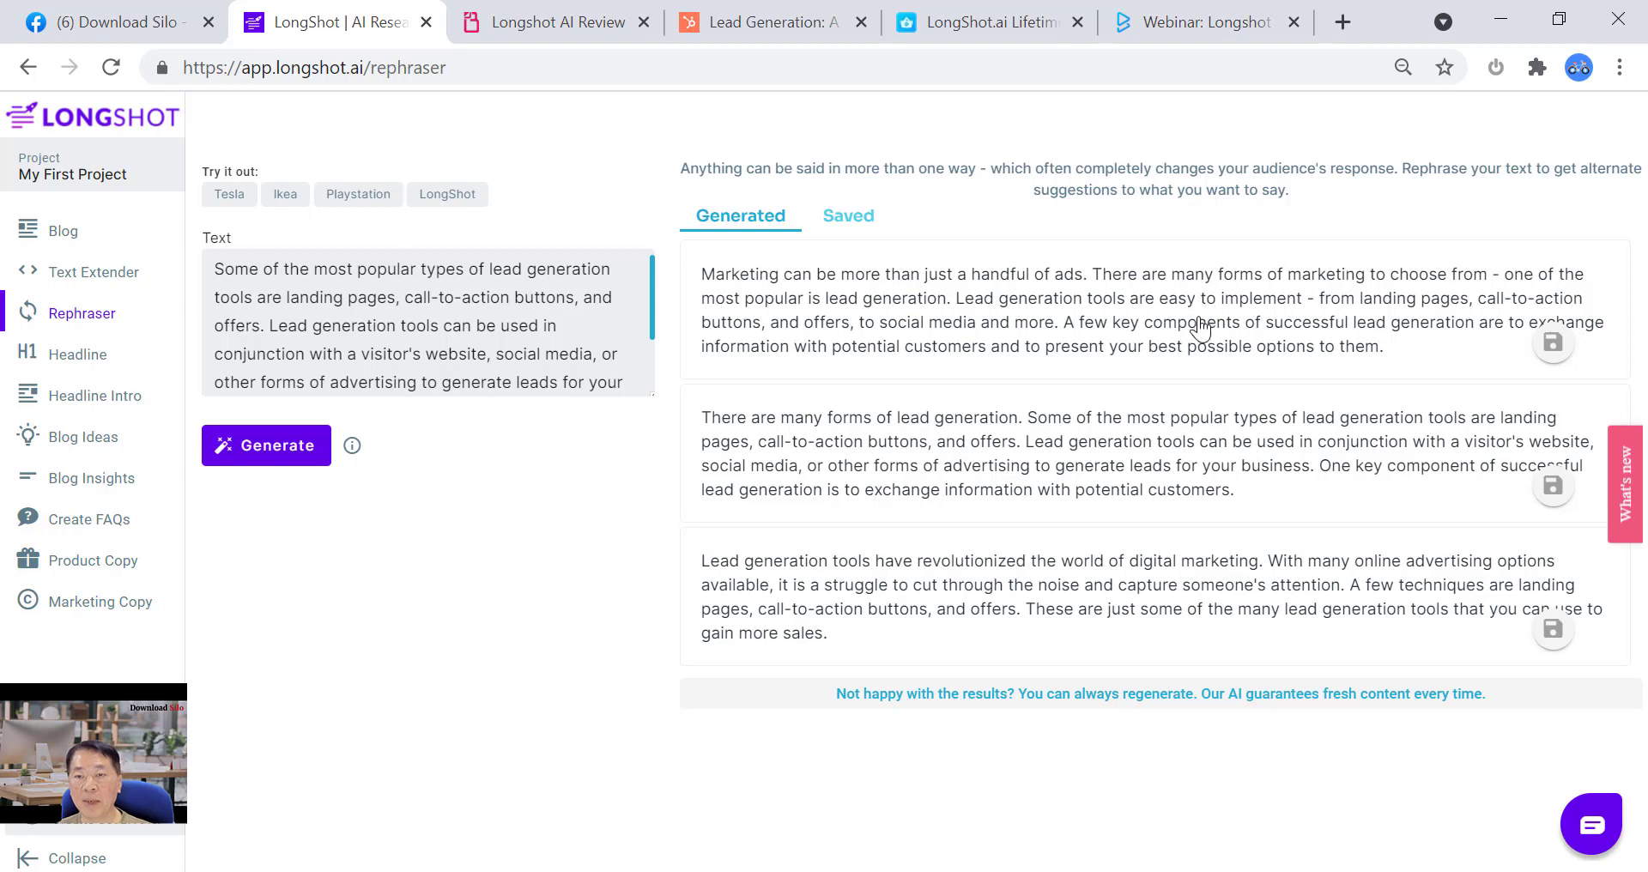
{"action": "mouse_move", "coordinate": [1191, 310]}
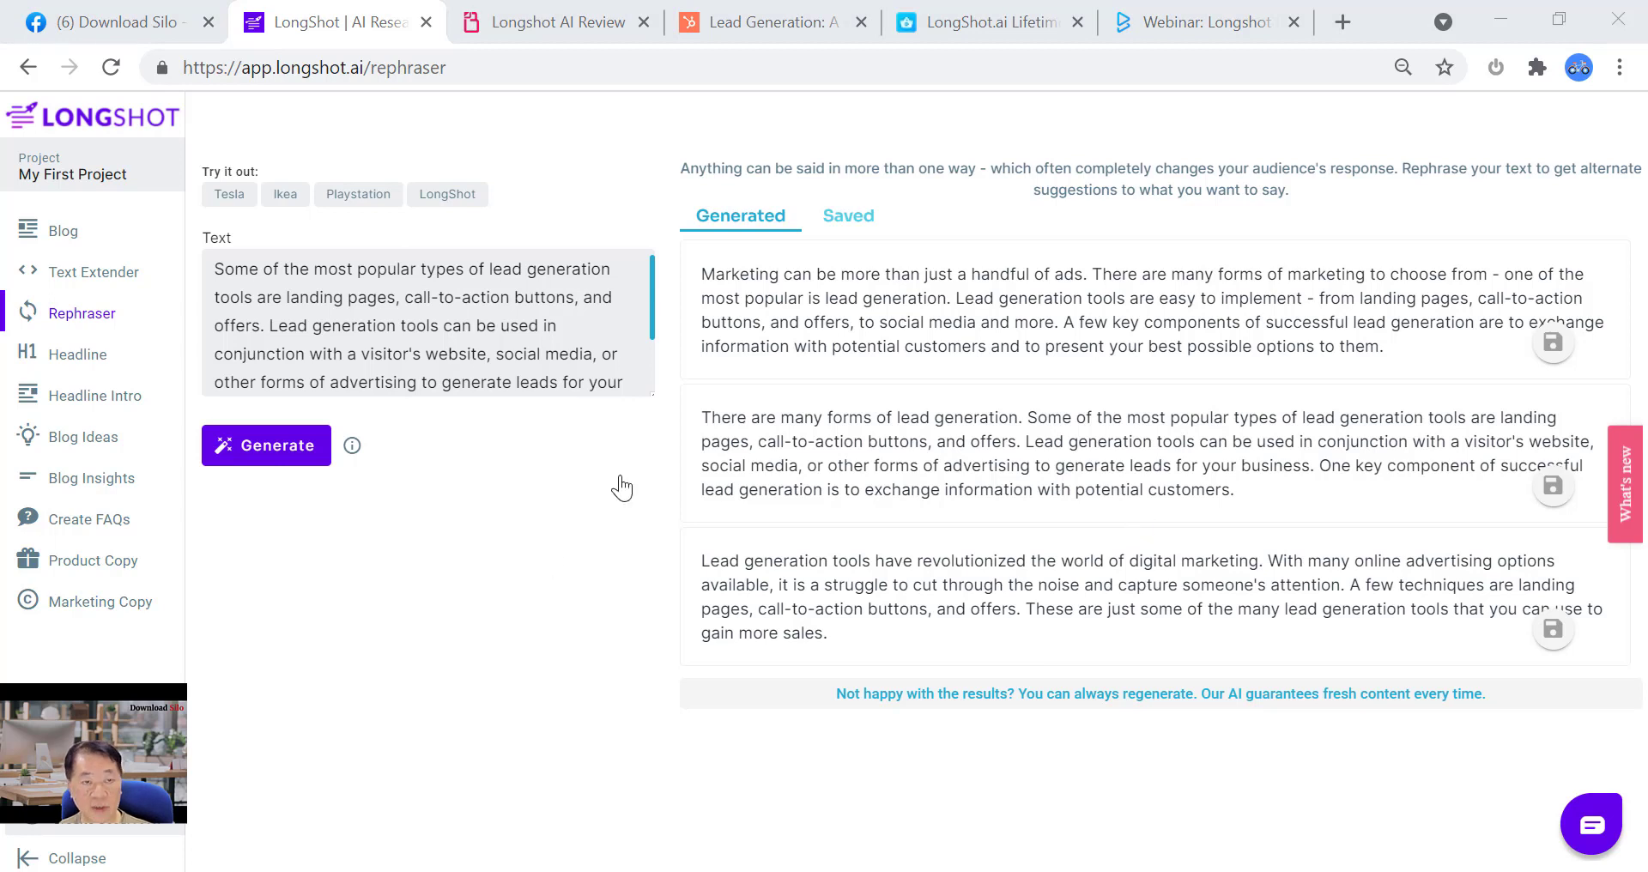
{"action": "left_click", "coordinate": [302, 299]}
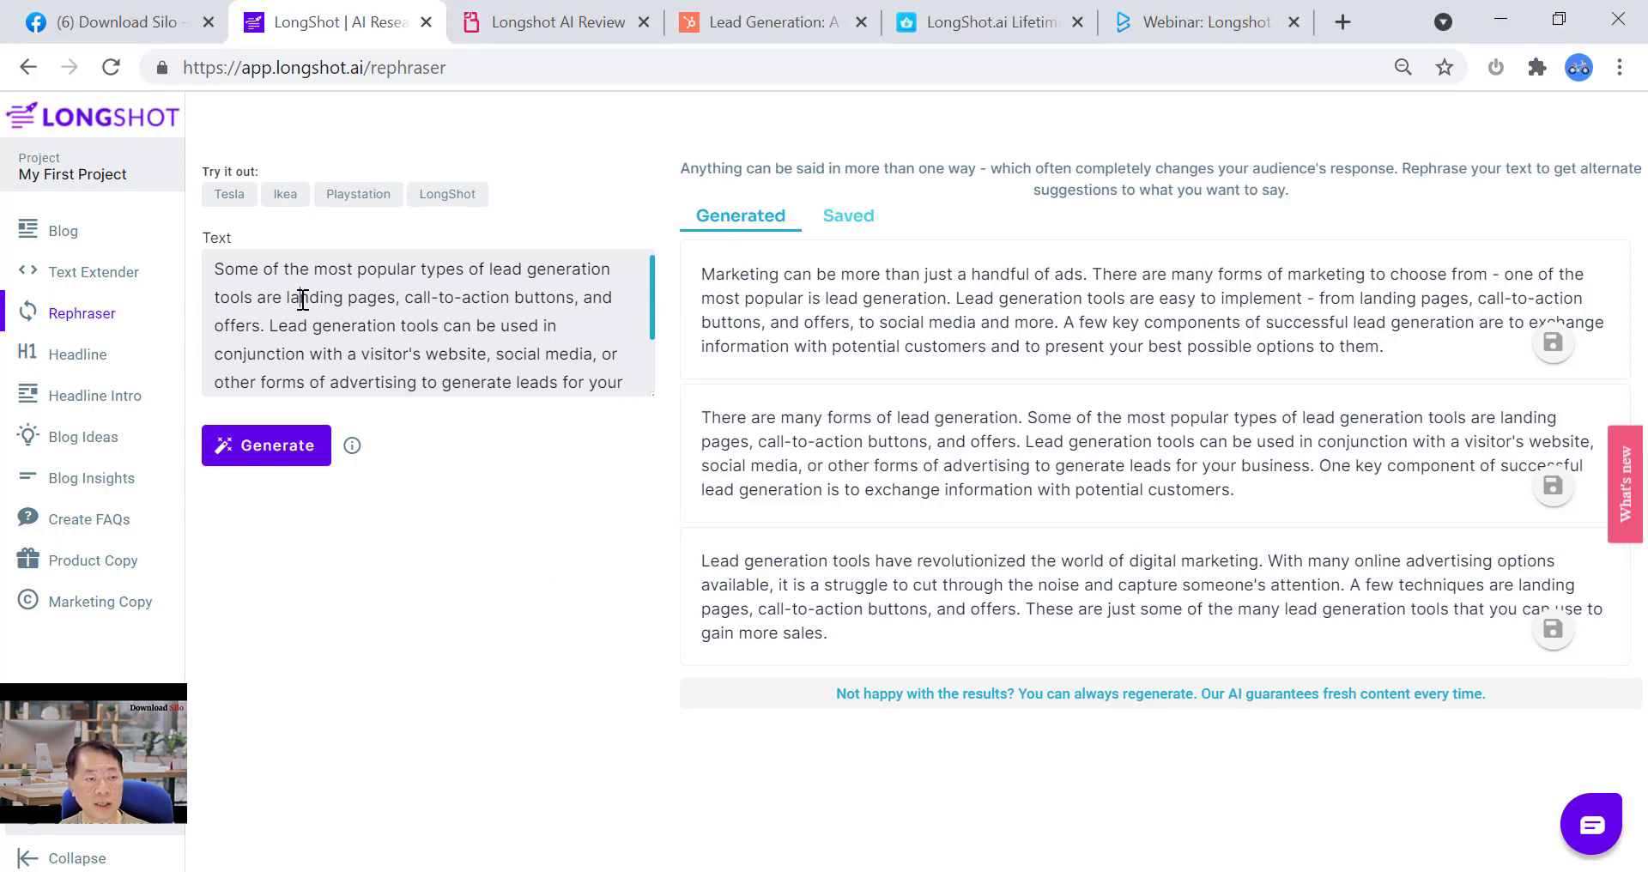
{"action": "key", "text": "ctrl+a"}
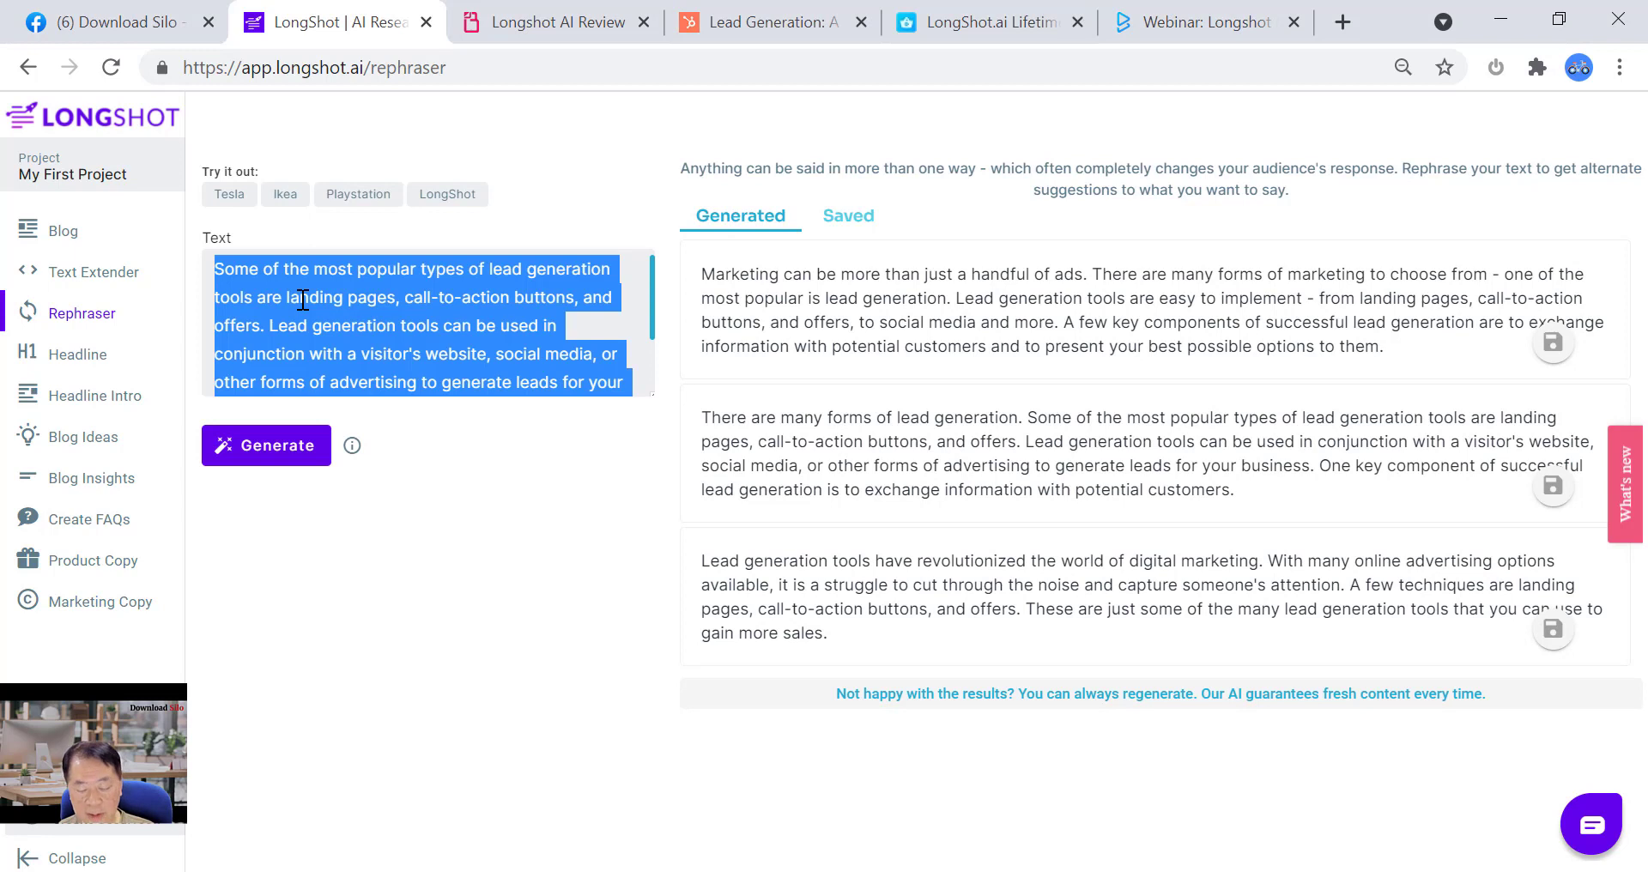
{"action": "key", "text": "BackSpace"}
{"action": "type", "text": "LongShot.ai is the only AI copywriting tool that can actually write quality articles – unlike other tools that generate blogs that feel robotic and inauthentic."}
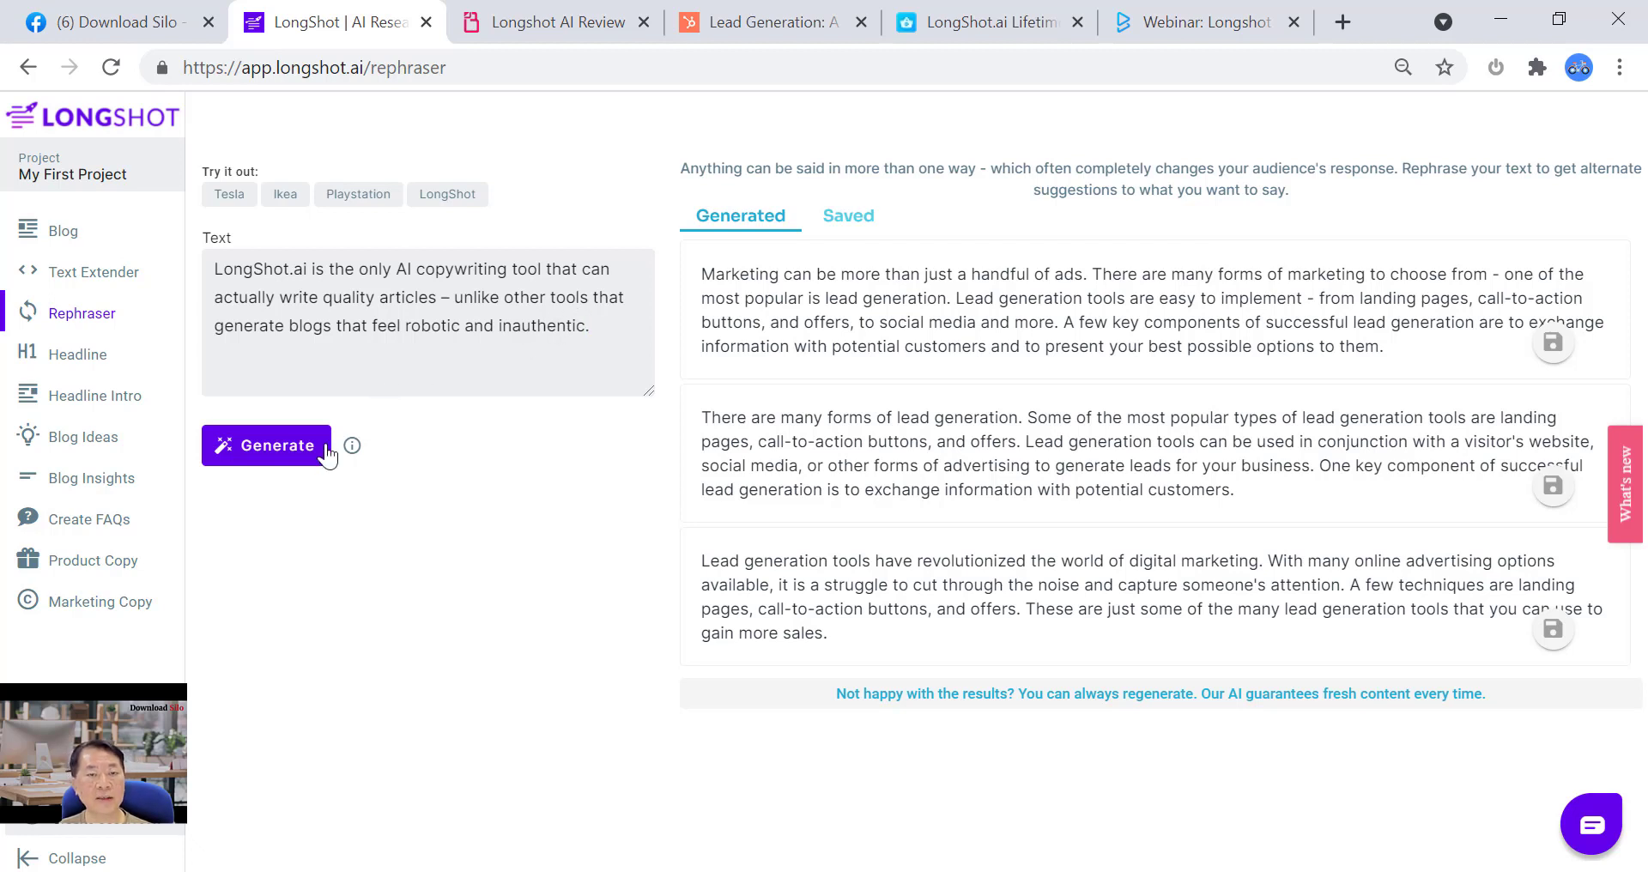
- Check the credit cost of rephrasing, generate rephrased versions of the LongShot.ai sentence and read them
{"action": "mouse_move", "coordinate": [352, 455]}
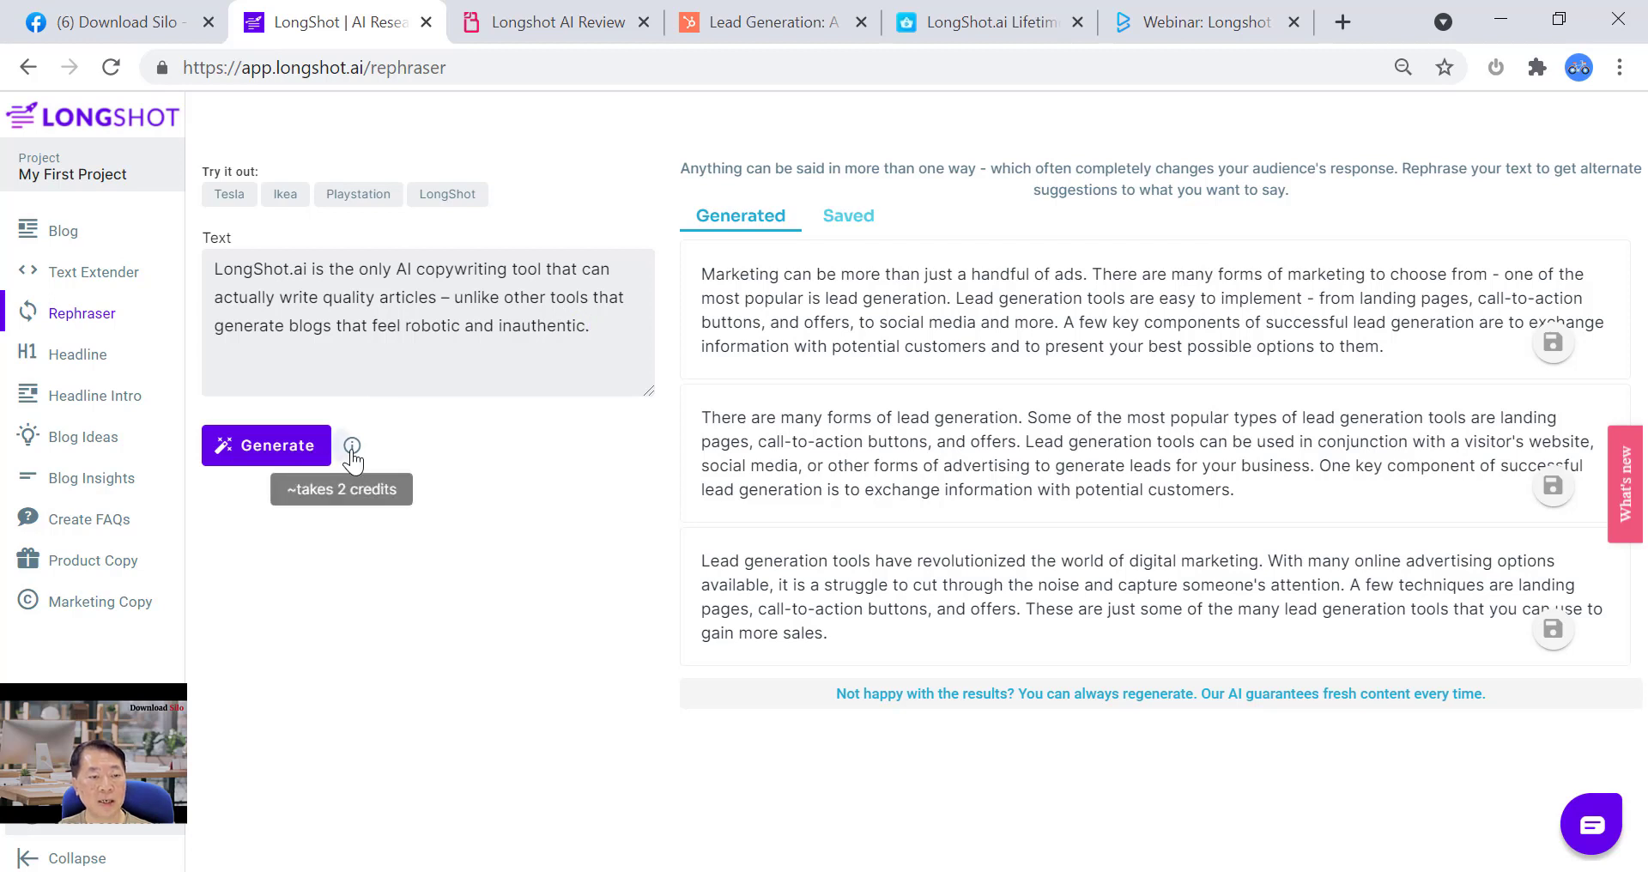
{"action": "left_click", "coordinate": [264, 465]}
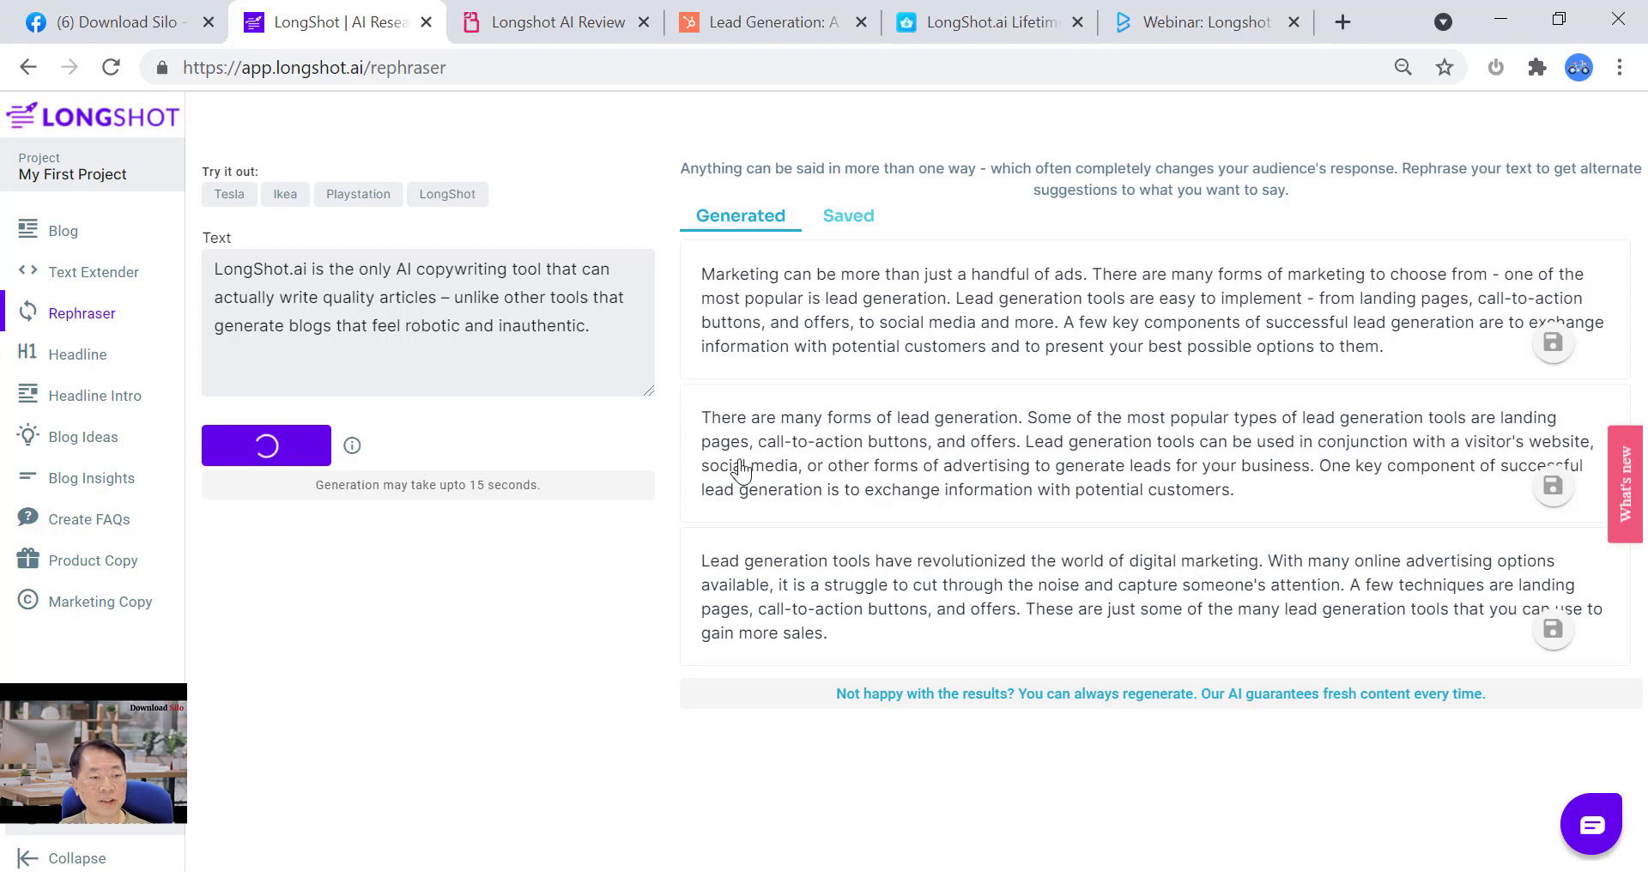
{"action": "mouse_move", "coordinate": [743, 471]}
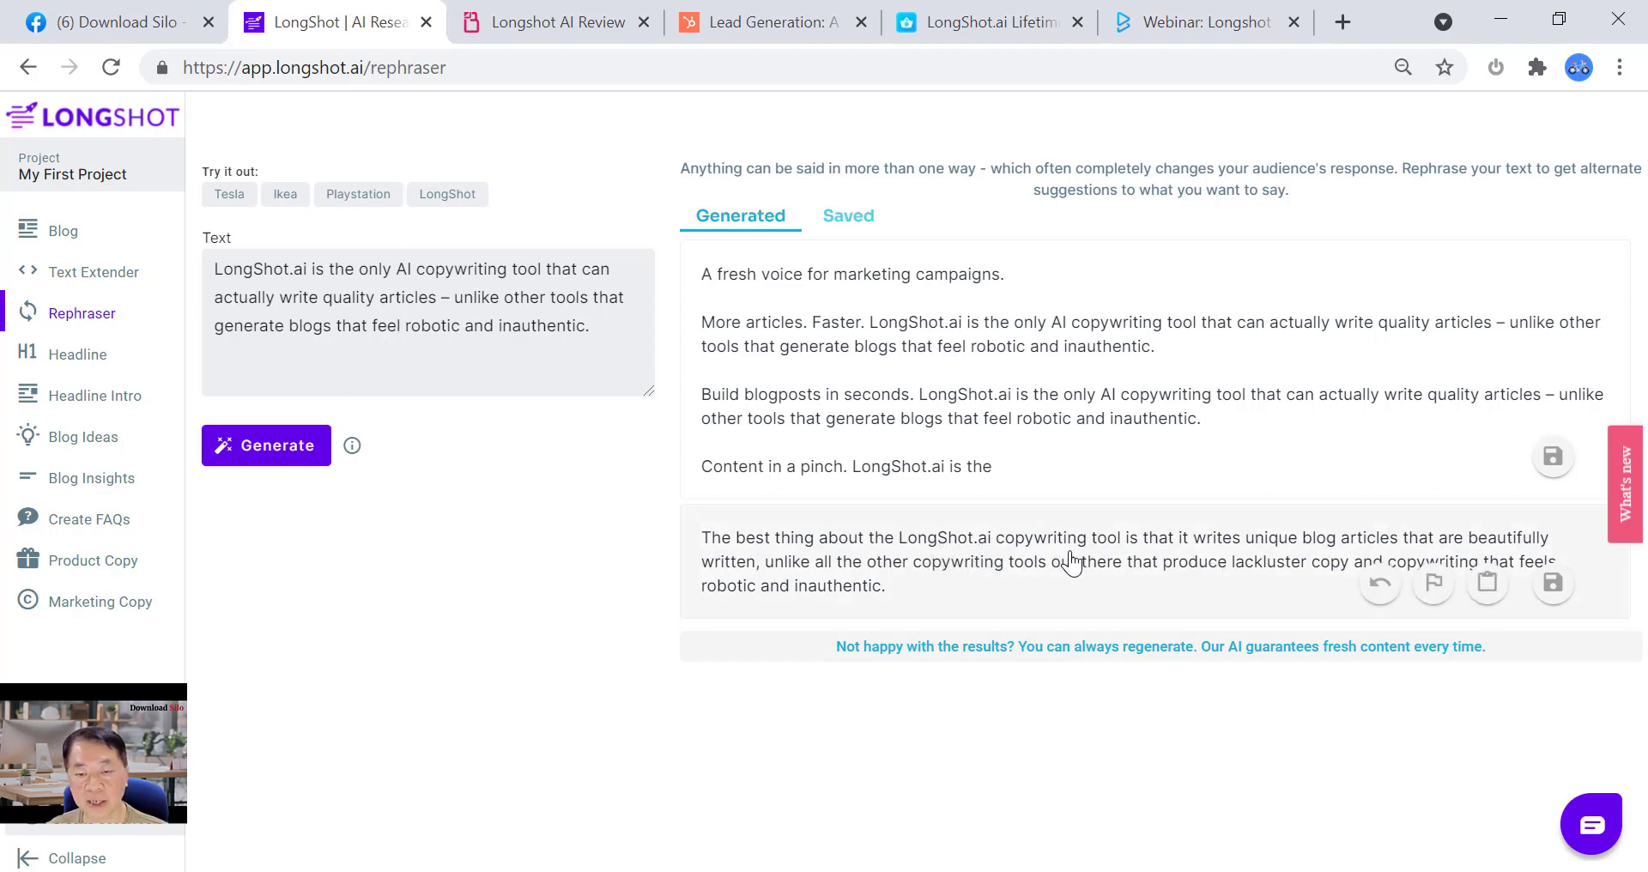
- Regenerate the rephrased versions of the LongShot.ai sentence and read through the new results
{"action": "double_click", "coordinate": [262, 463]}
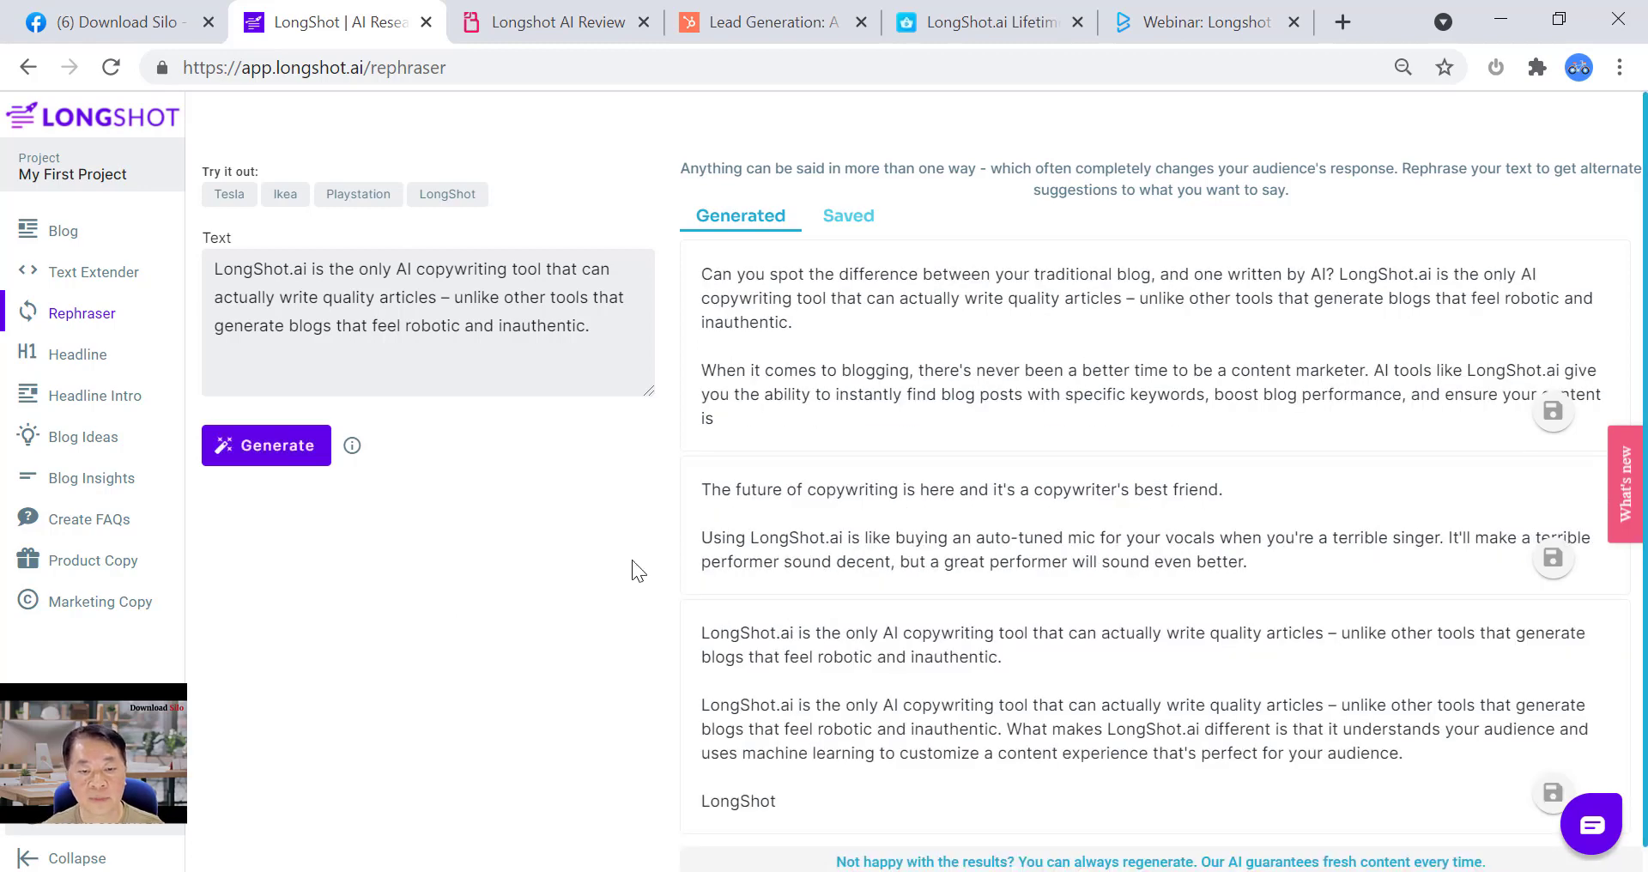
{"action": "mouse_move", "coordinate": [1085, 590]}
{"action": "scroll", "coordinate": [1086, 592], "scroll_direction": "down", "scroll_amount": 1}
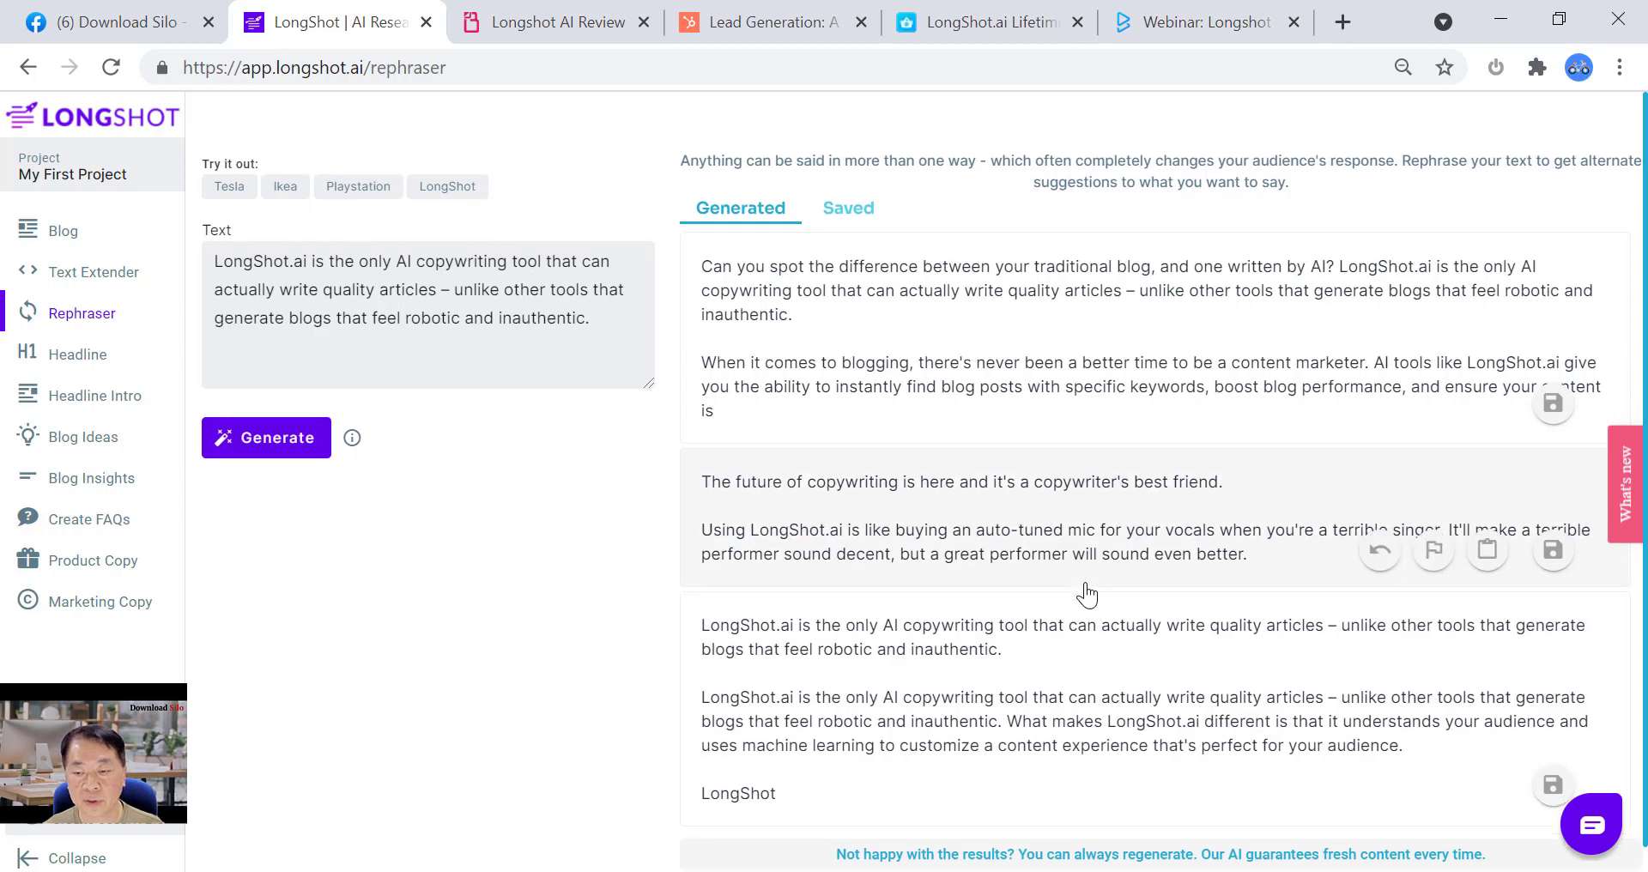
{"action": "scroll", "coordinate": [1086, 592], "scroll_direction": "down", "scroll_amount": 1}
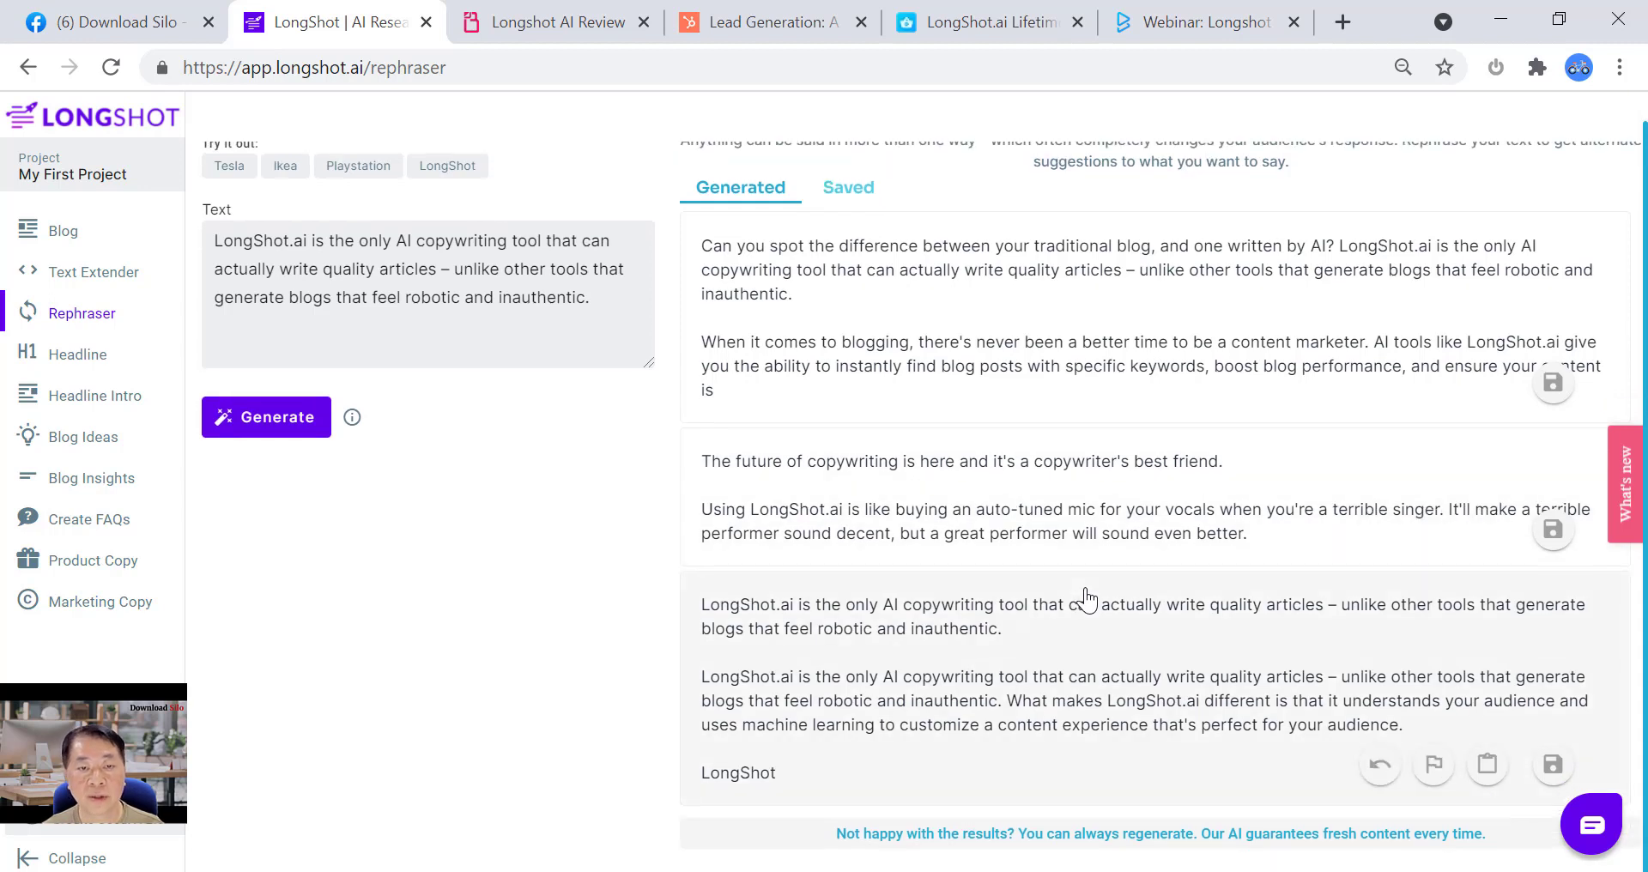
{"action": "scroll", "coordinate": [1089, 589], "scroll_direction": "up", "scroll_amount": 1}
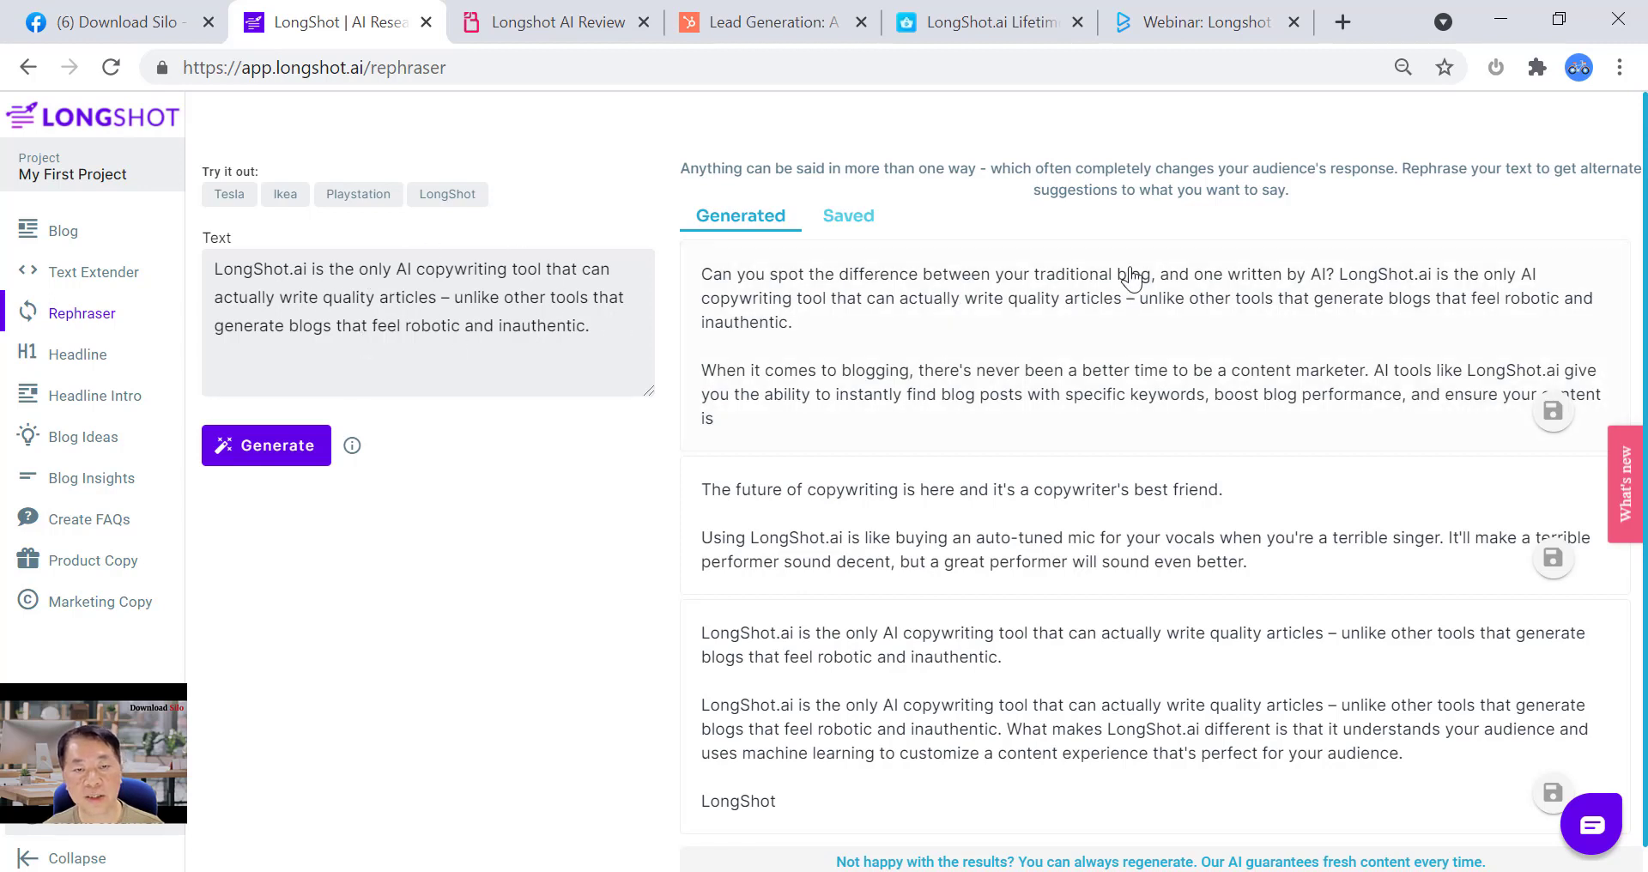
{"action": "mouse_move", "coordinate": [754, 268]}
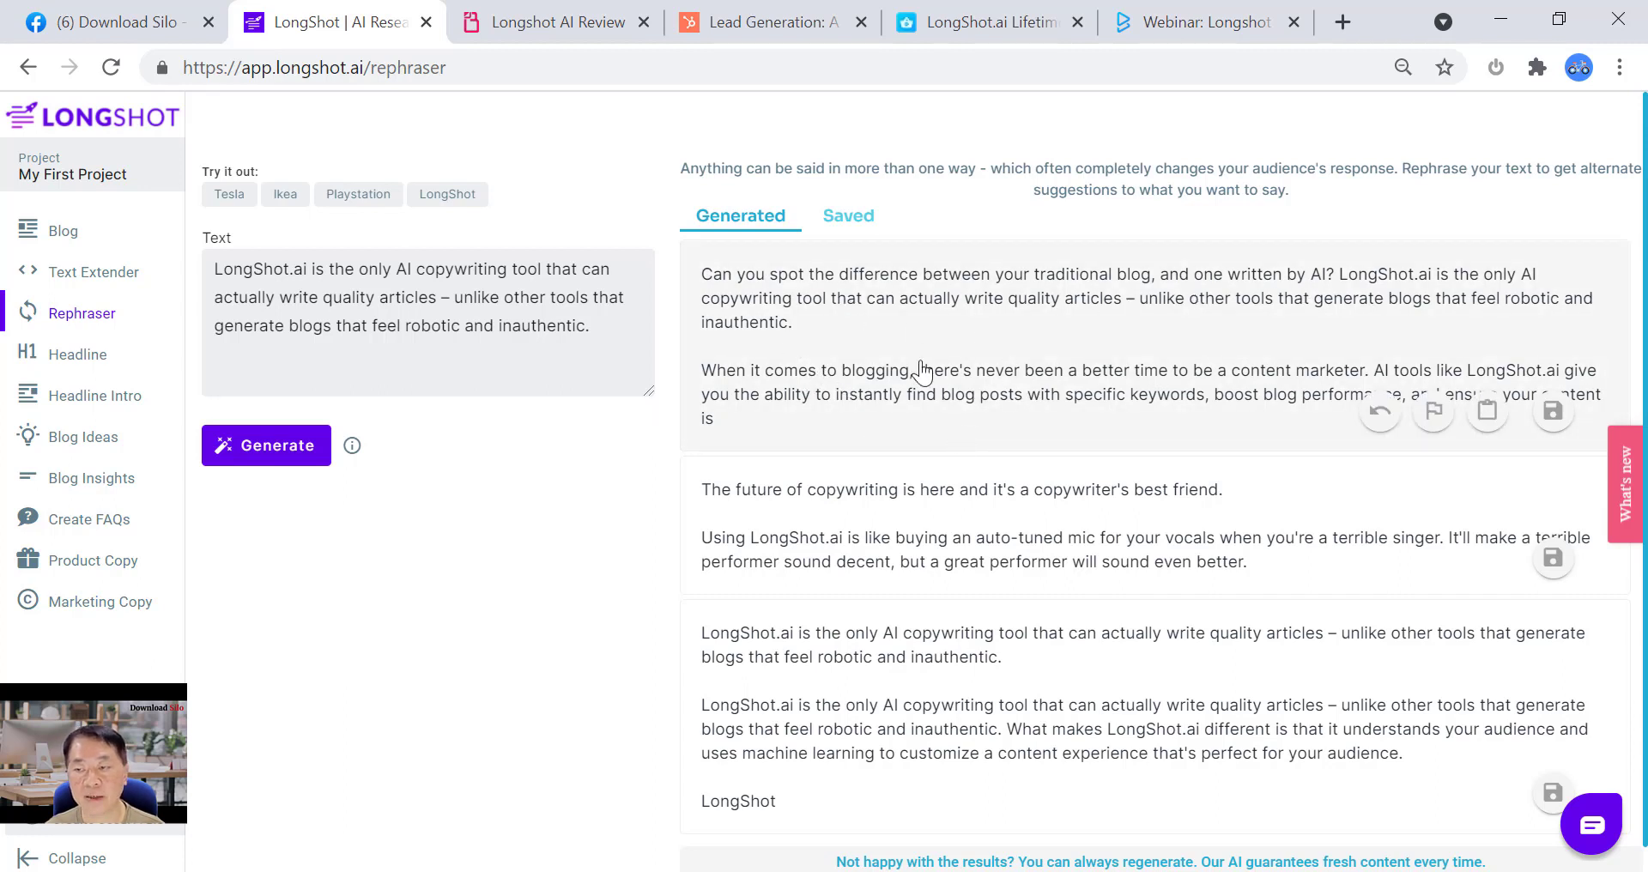
{"action": "scroll", "coordinate": [1004, 627], "scroll_direction": "down", "scroll_amount": 1}
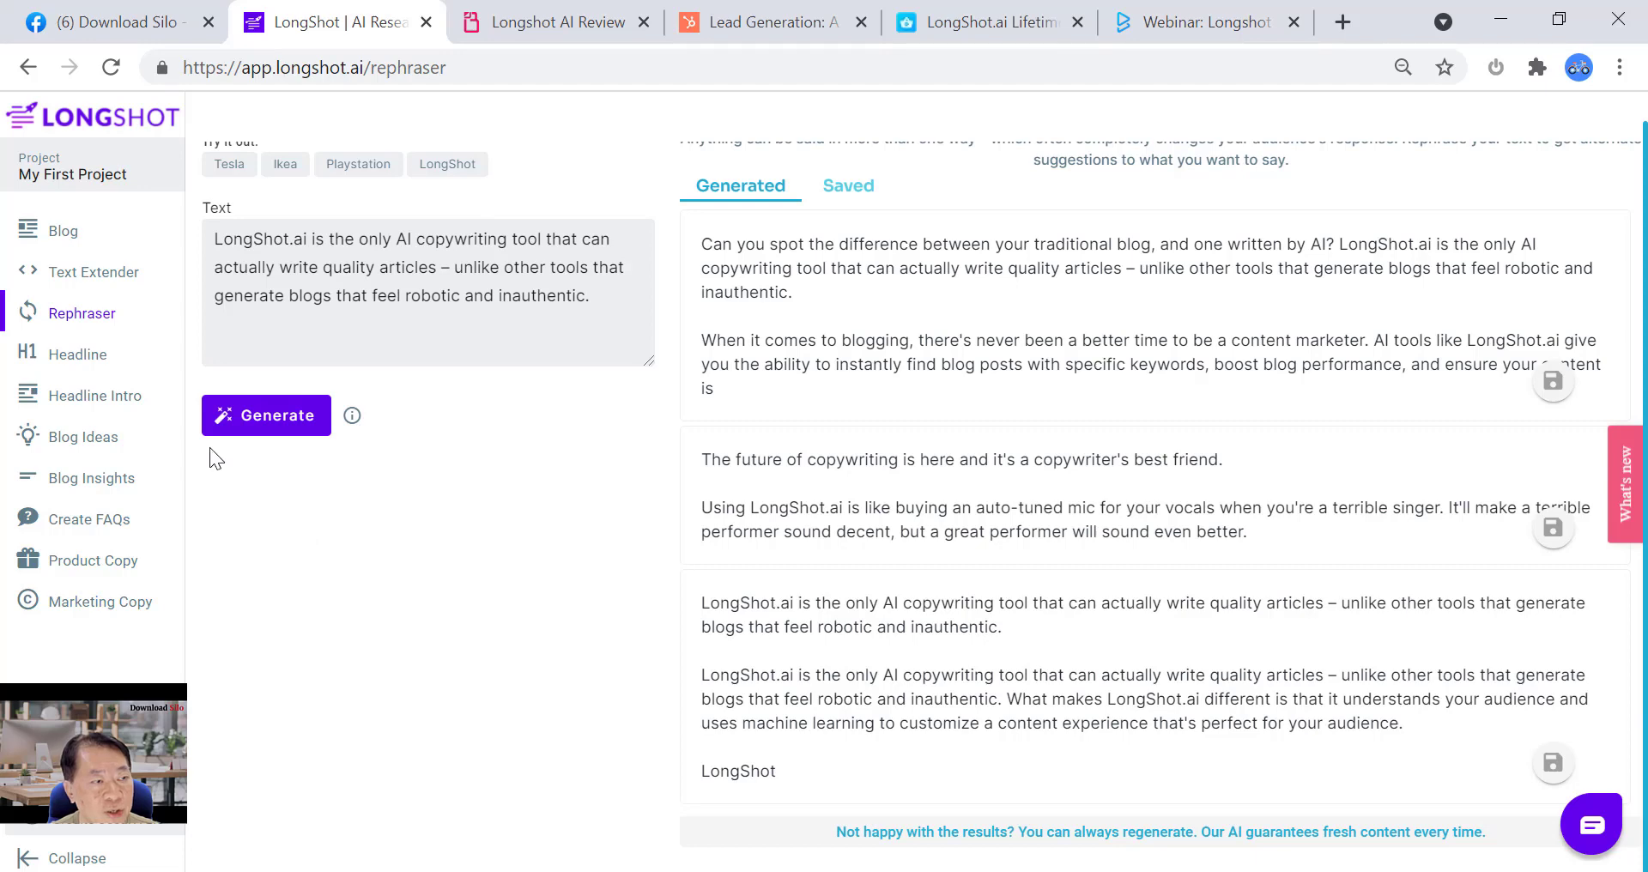
- Open the Text Extender, replace its text with the copied "LongShot's AI is so powerful" paragraph and check the pasted text
{"action": "left_click", "coordinate": [99, 276]}
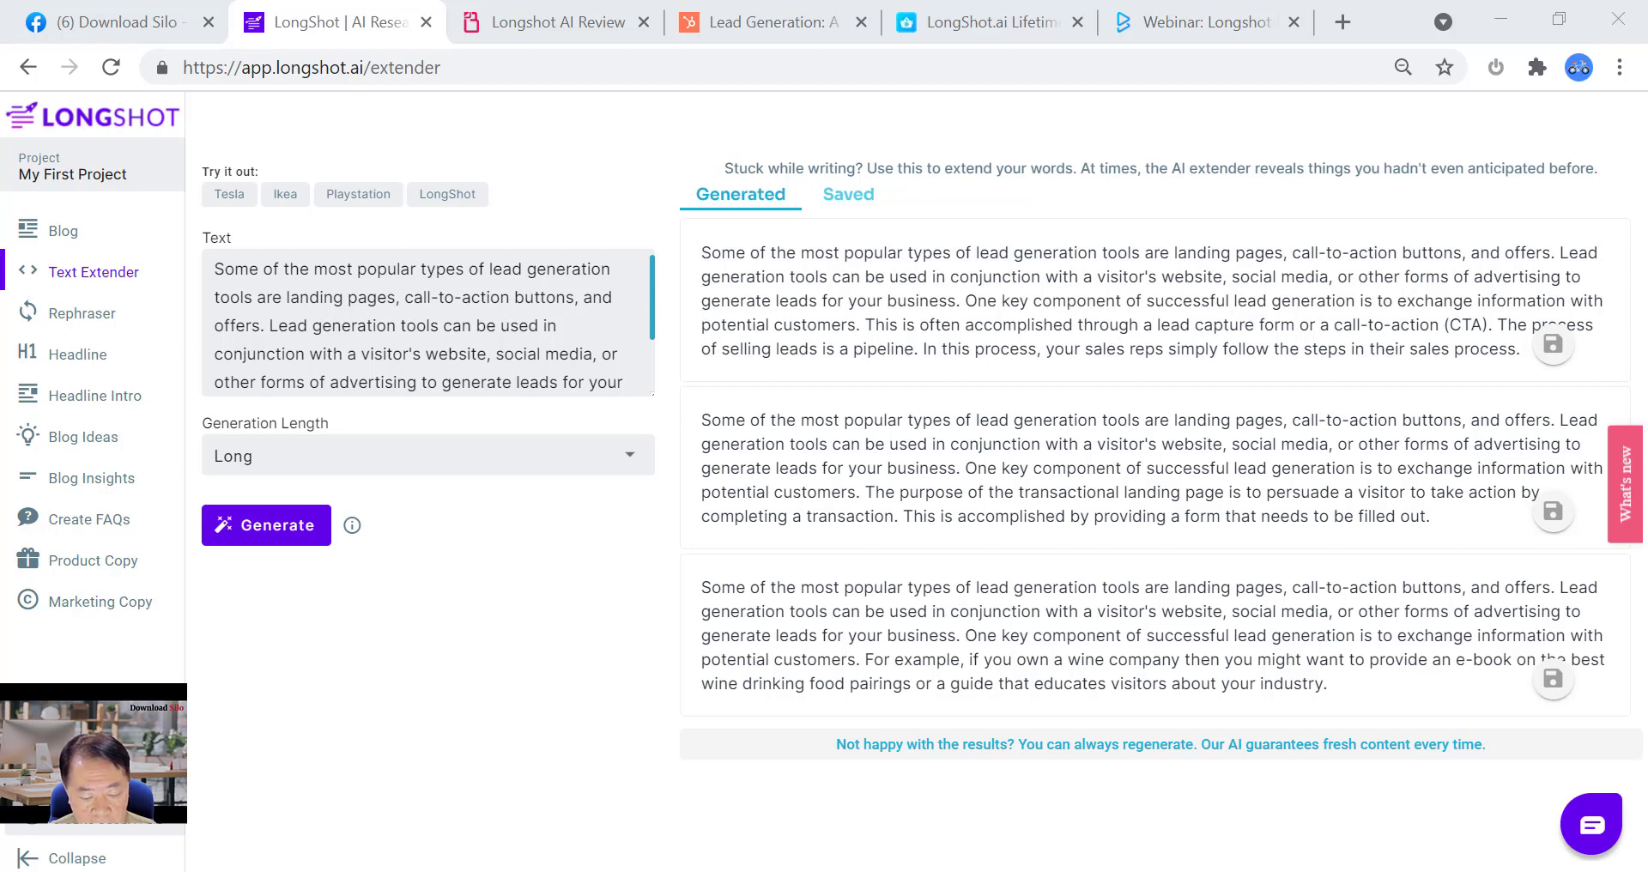
{"action": "left_click", "coordinate": [374, 305]}
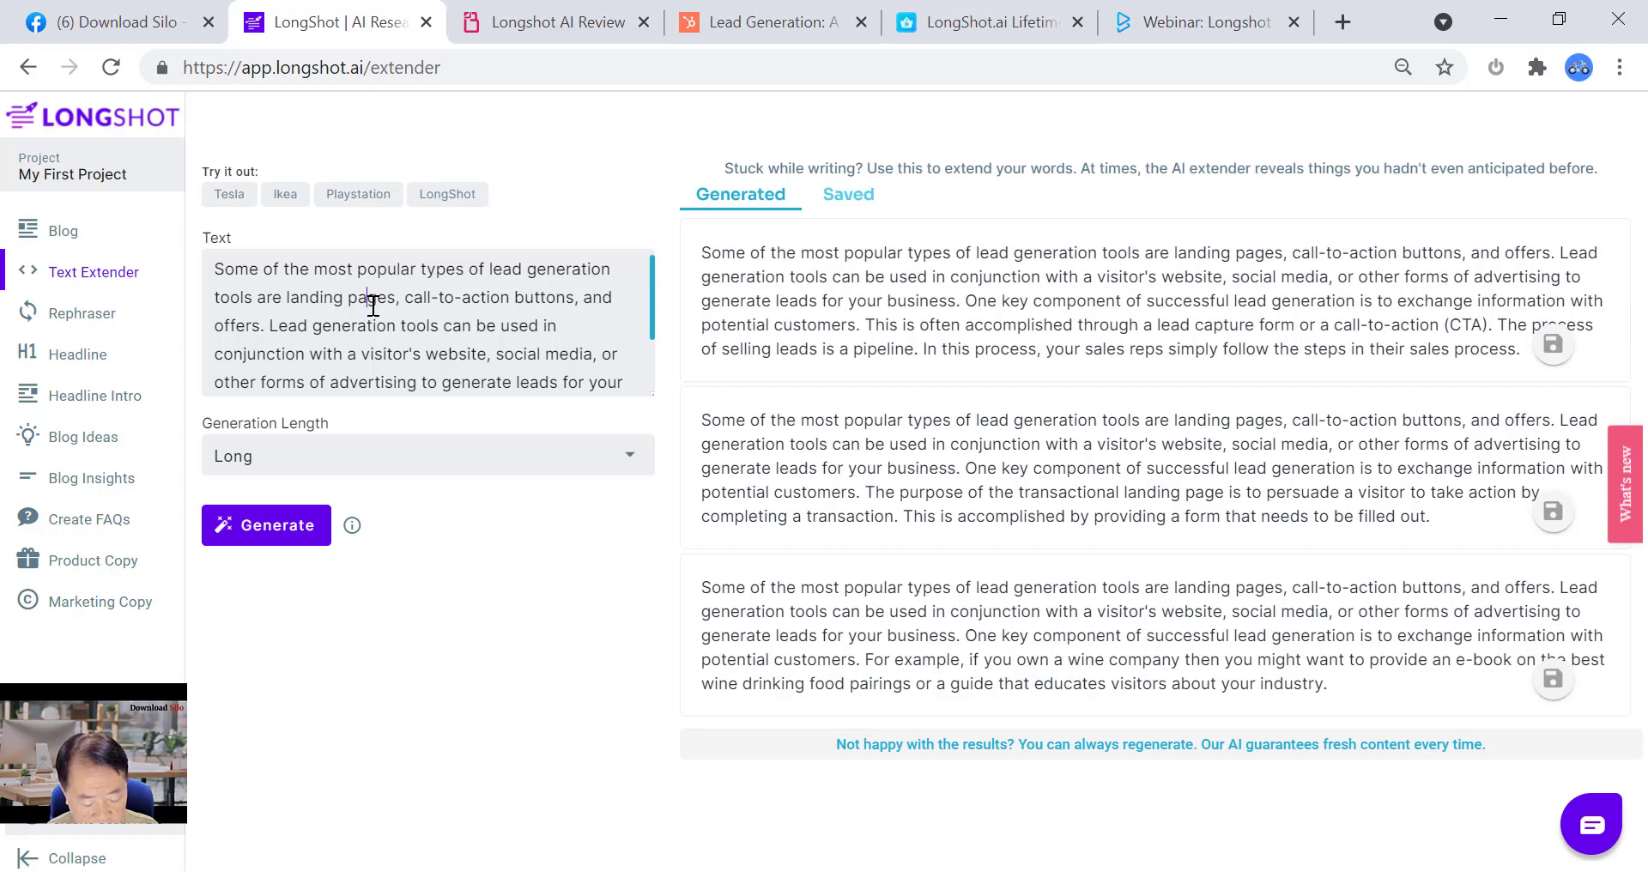
{"action": "key", "text": "ctrl+a"}
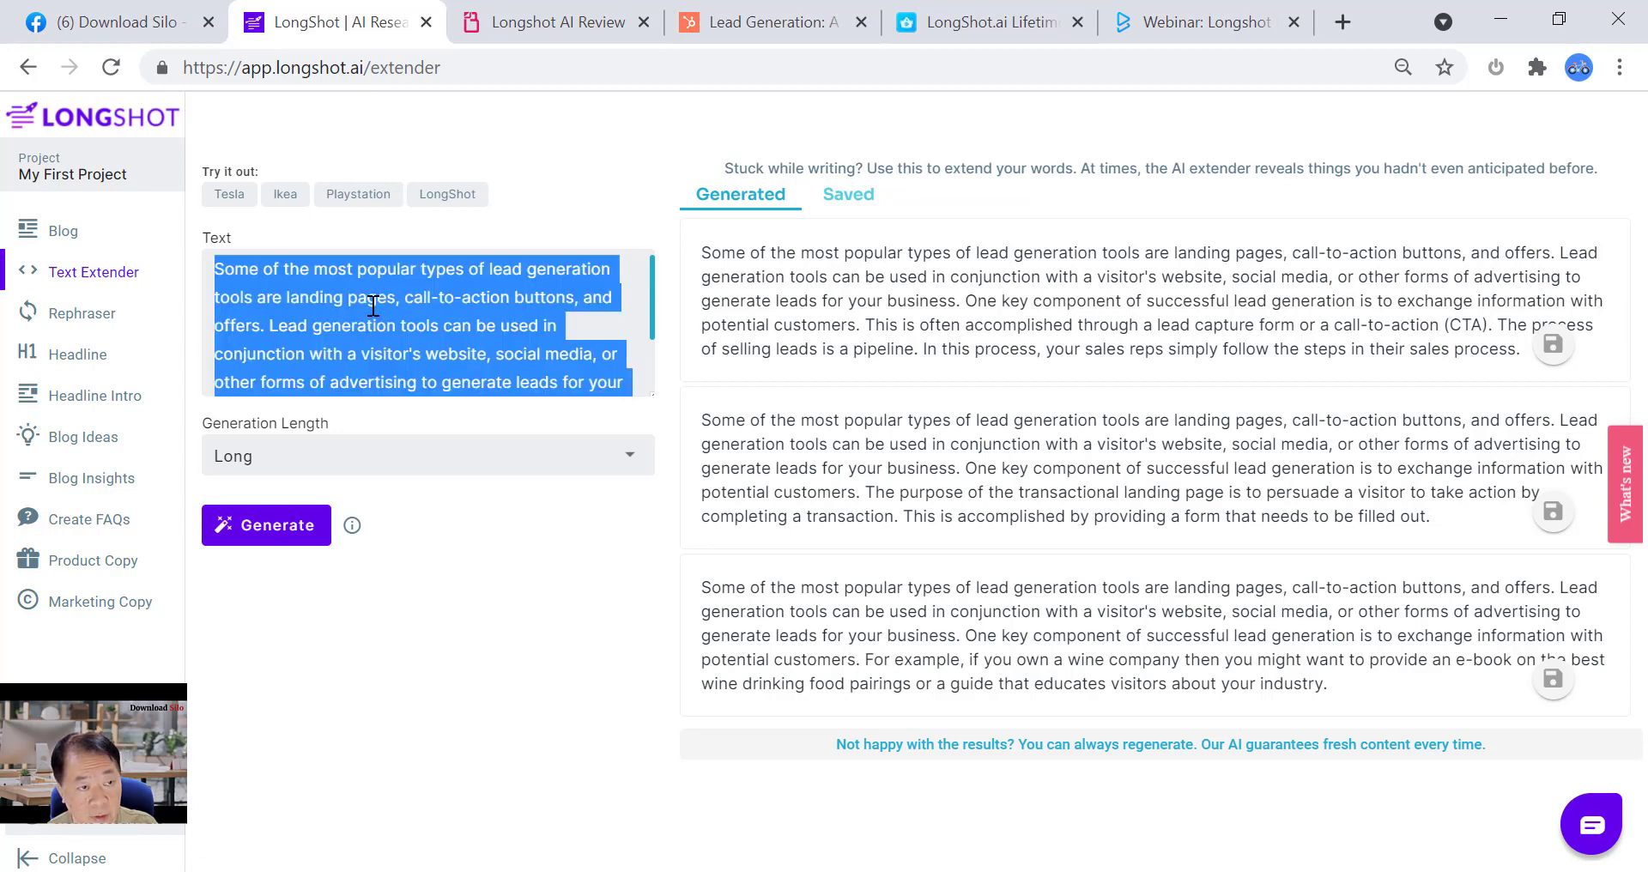
{"action": "key", "text": "ctrl+v"}
{"action": "scroll", "coordinate": [390, 318], "scroll_direction": "up", "scroll_amount": 1}
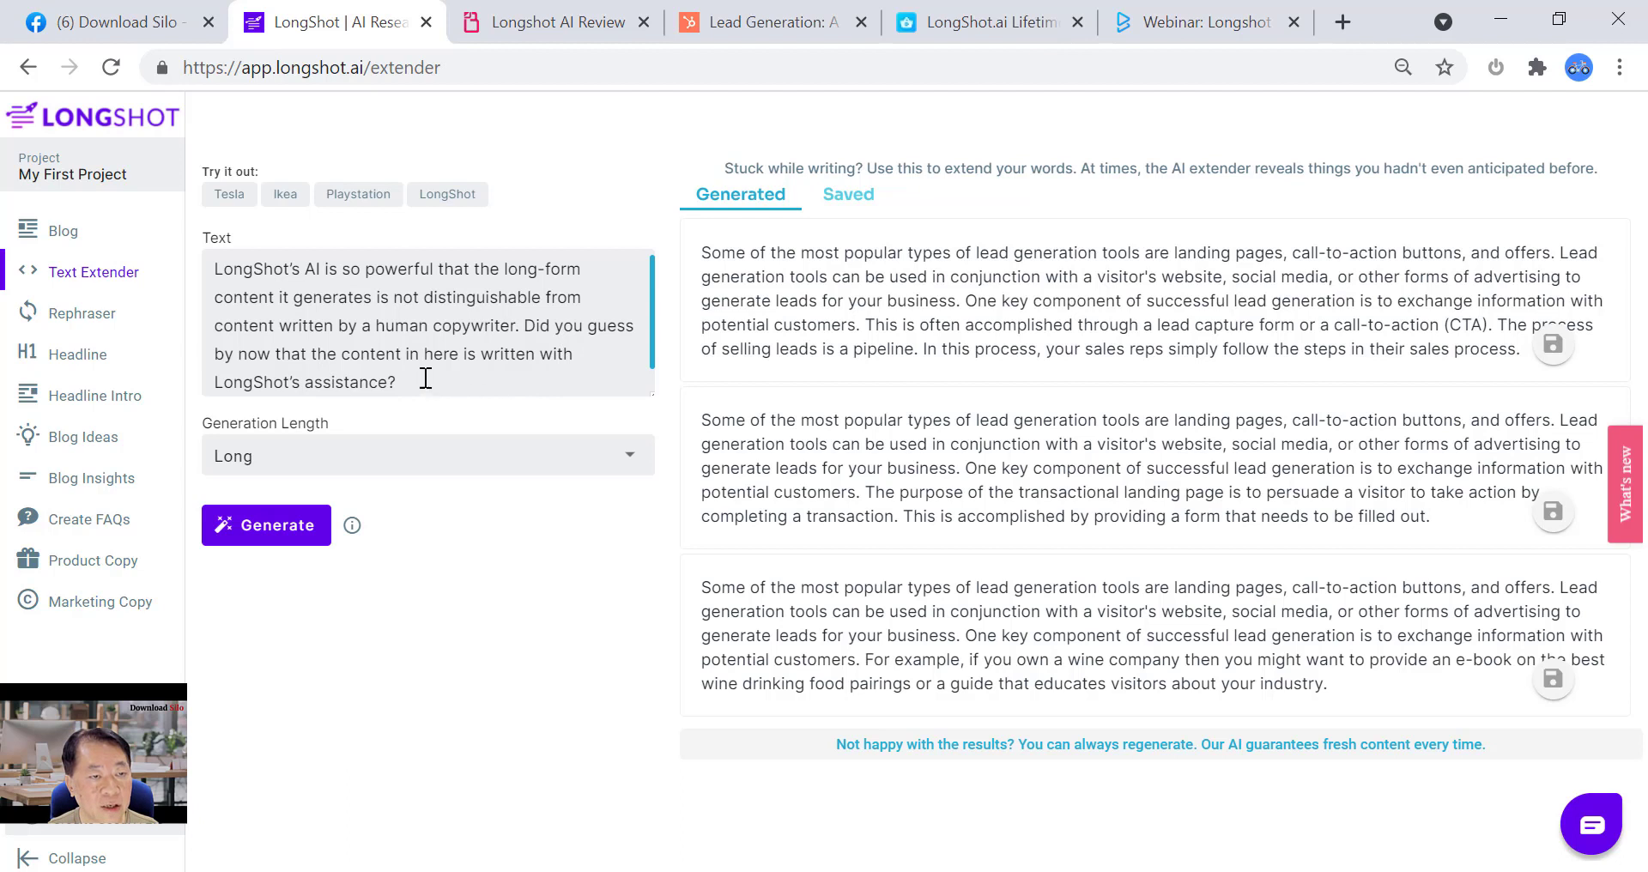
{"action": "scroll", "coordinate": [426, 386], "scroll_direction": "down", "scroll_amount": 1}
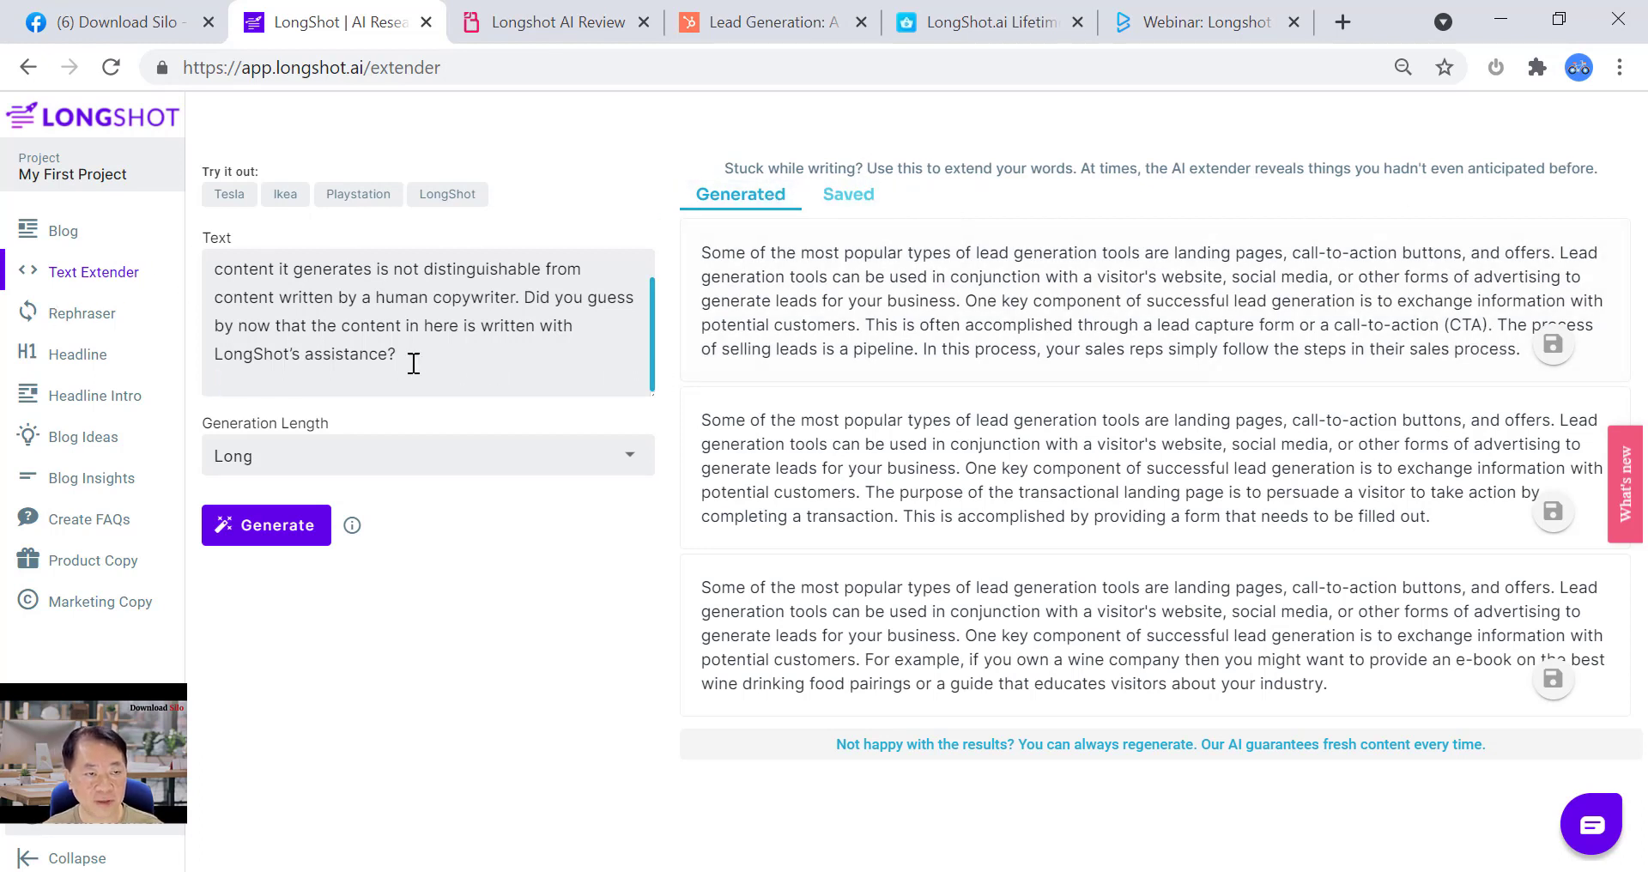
- Set the generation length to Short, generate extensions of the pasted paragraph and read them
{"action": "left_click", "coordinate": [275, 478]}
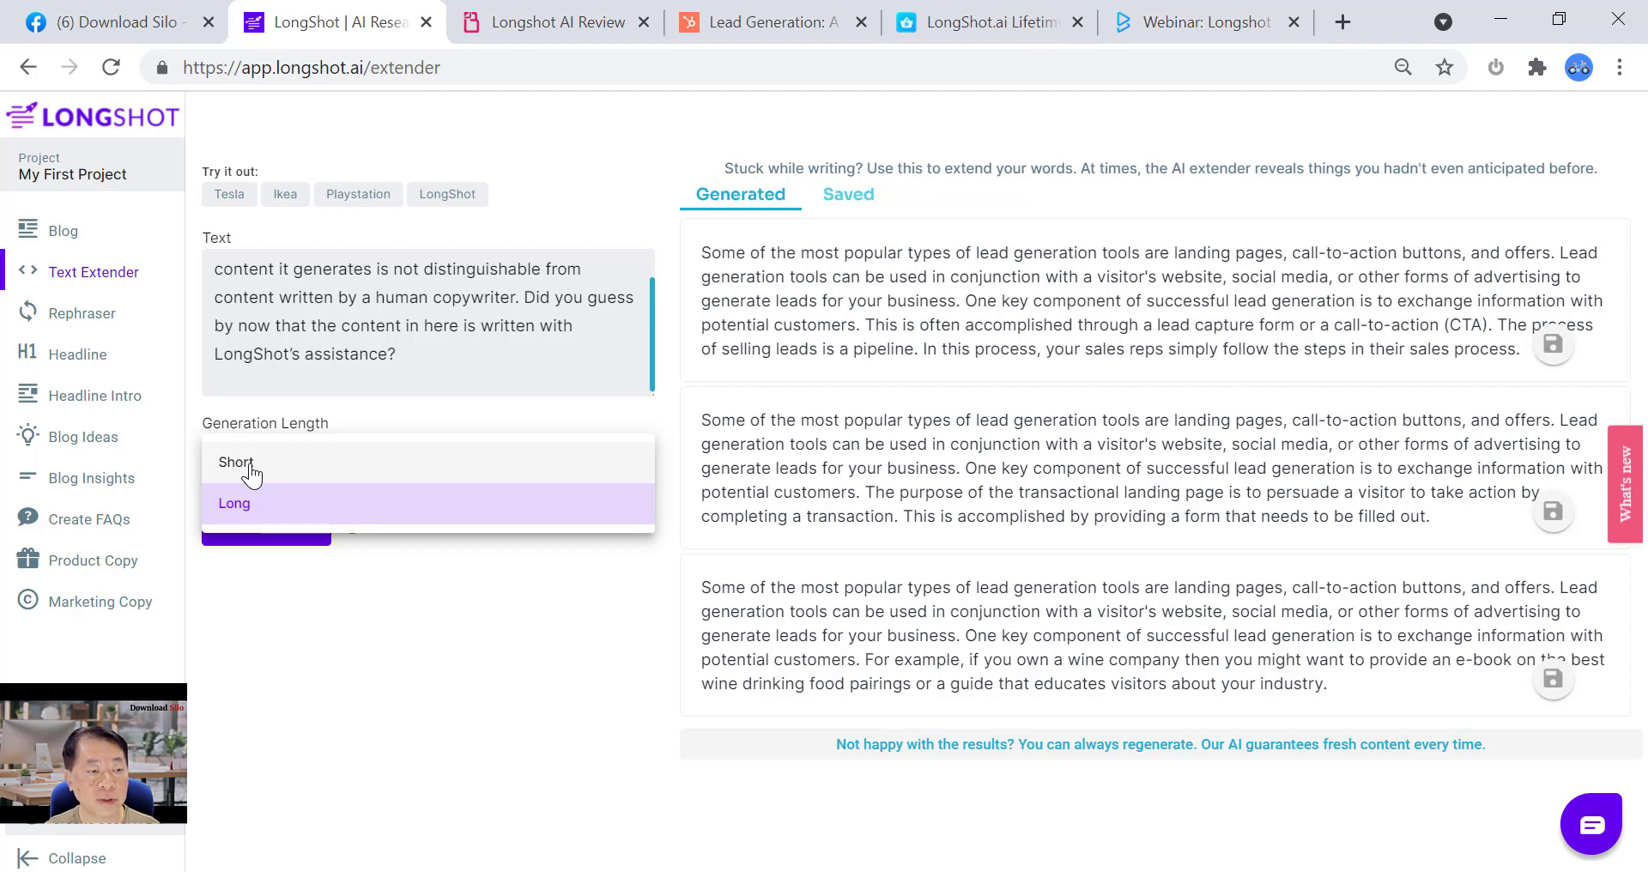
{"action": "left_click", "coordinate": [249, 465]}
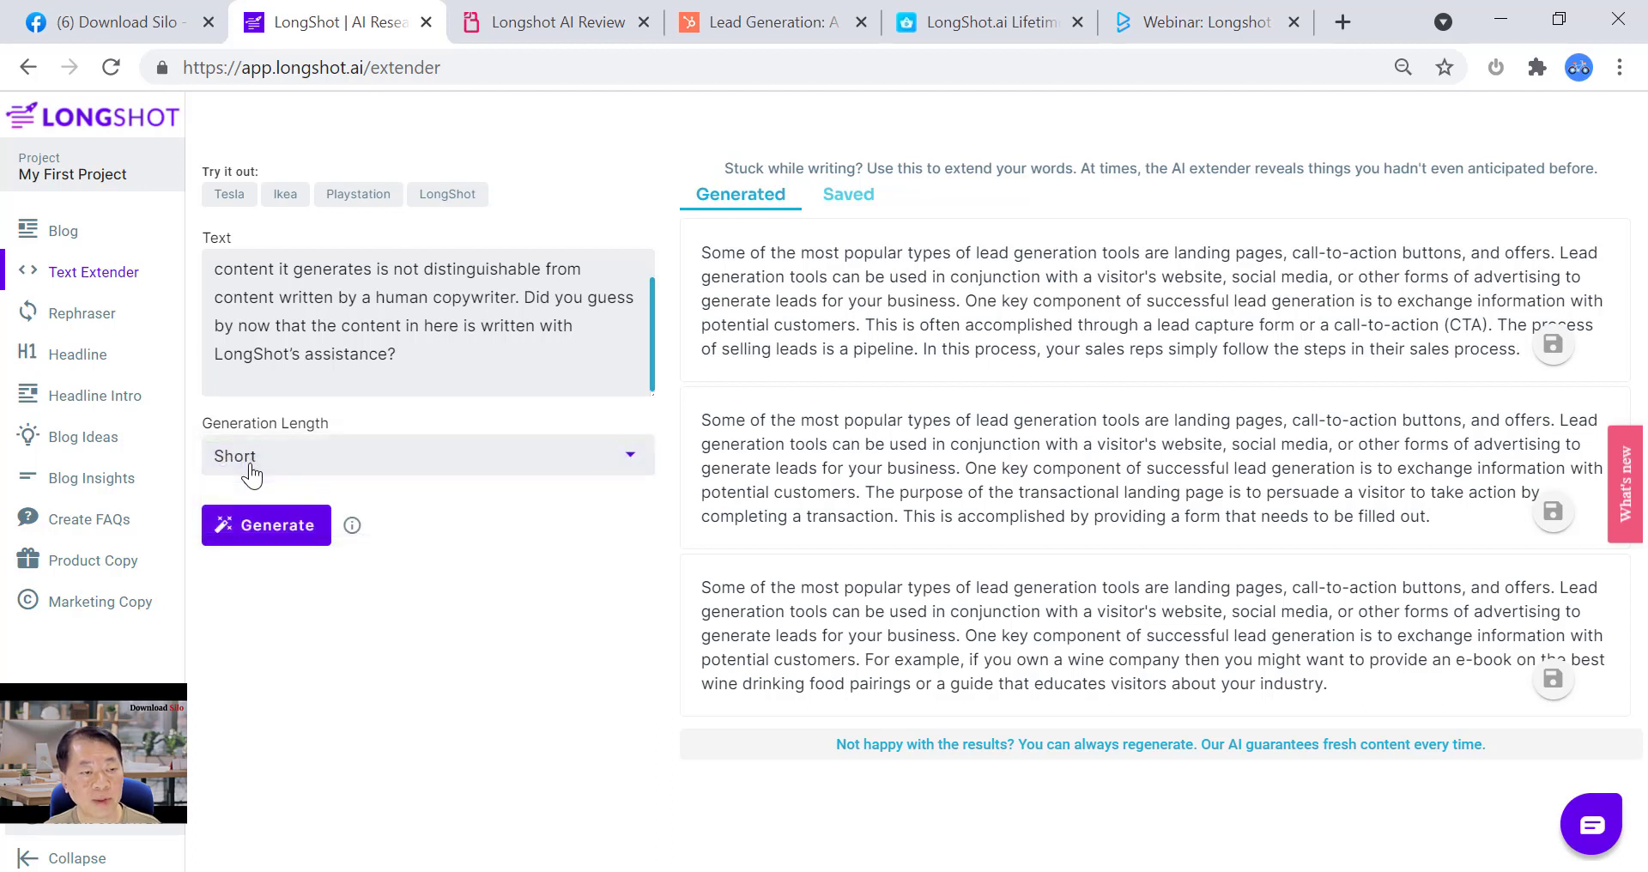
{"action": "left_click", "coordinate": [284, 543]}
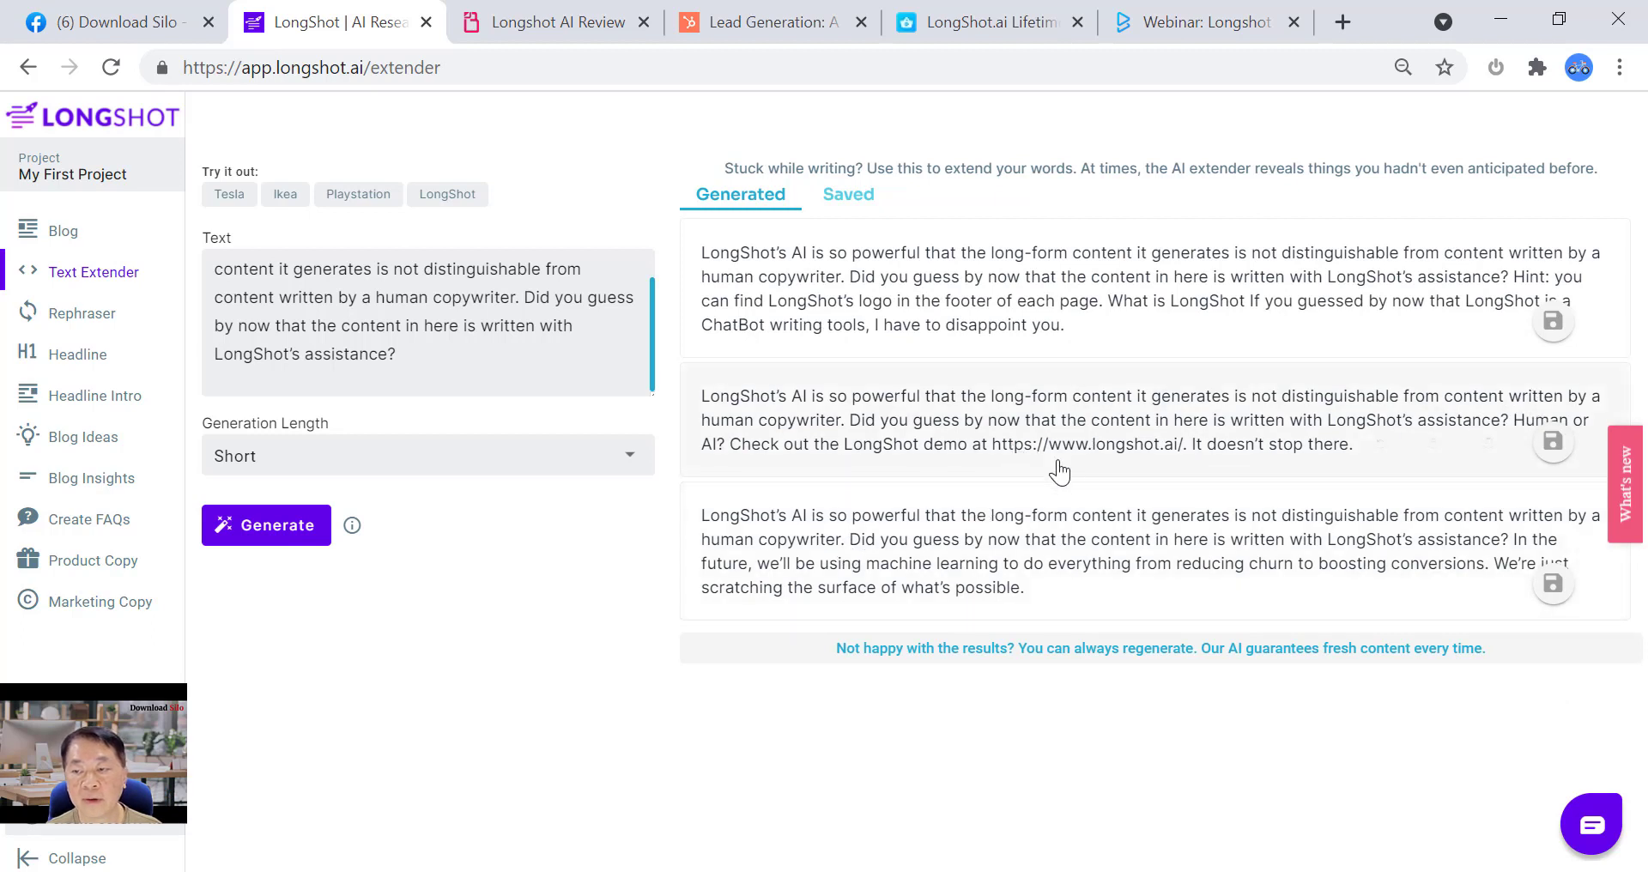
{"action": "mouse_move", "coordinate": [1270, 447]}
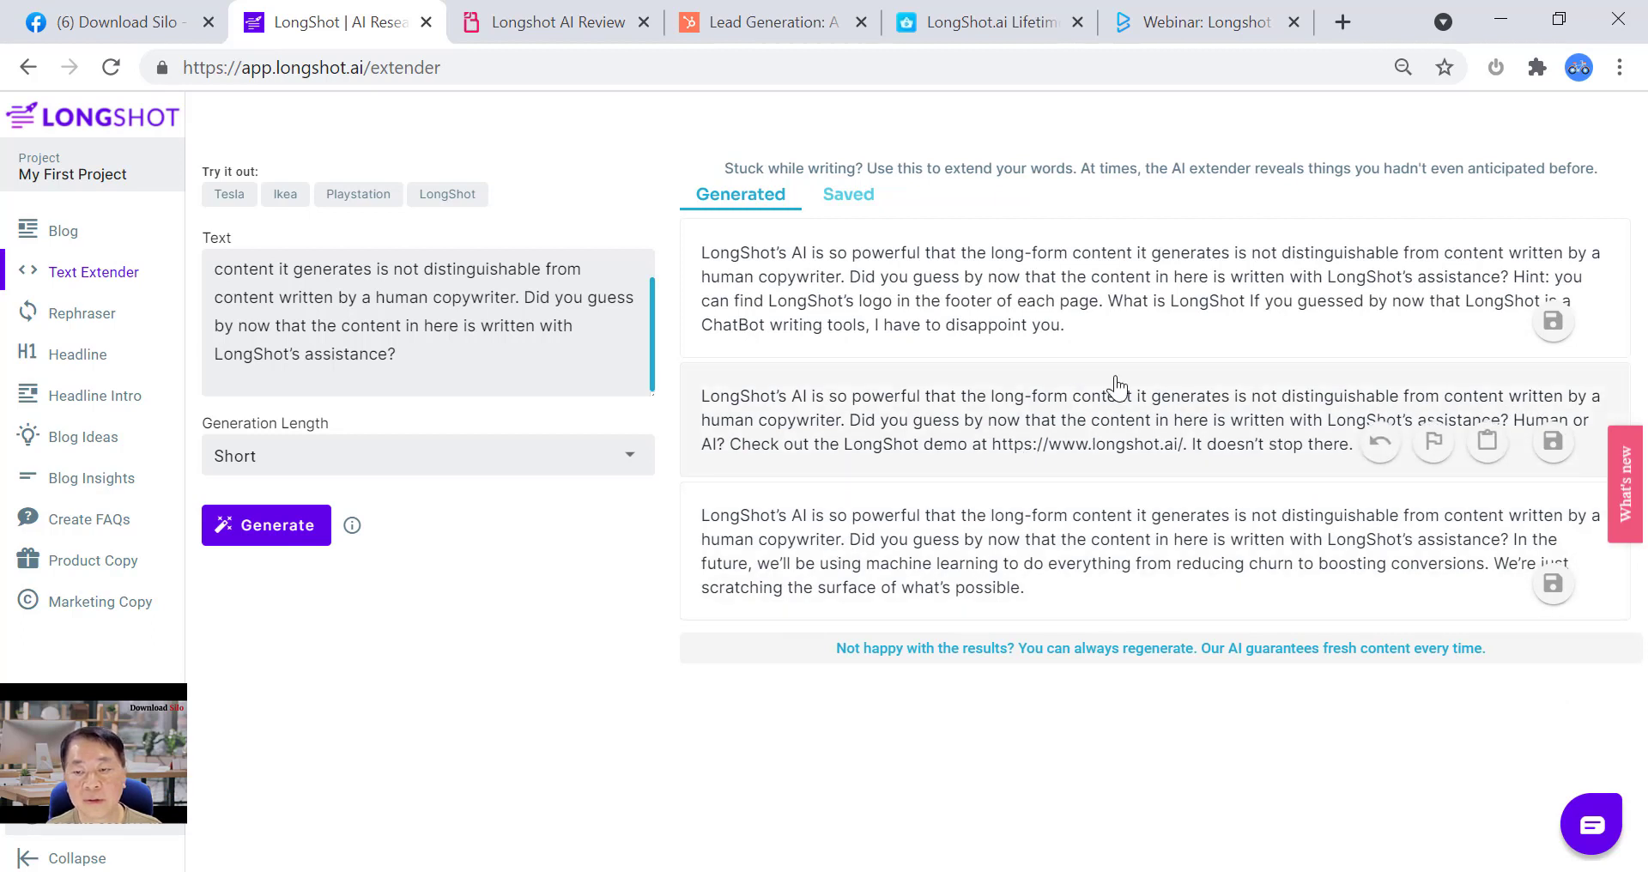
- Set the generation length to Long, generate extensions of the same paragraph and compare them with the source text
{"action": "mouse_move", "coordinate": [897, 552]}
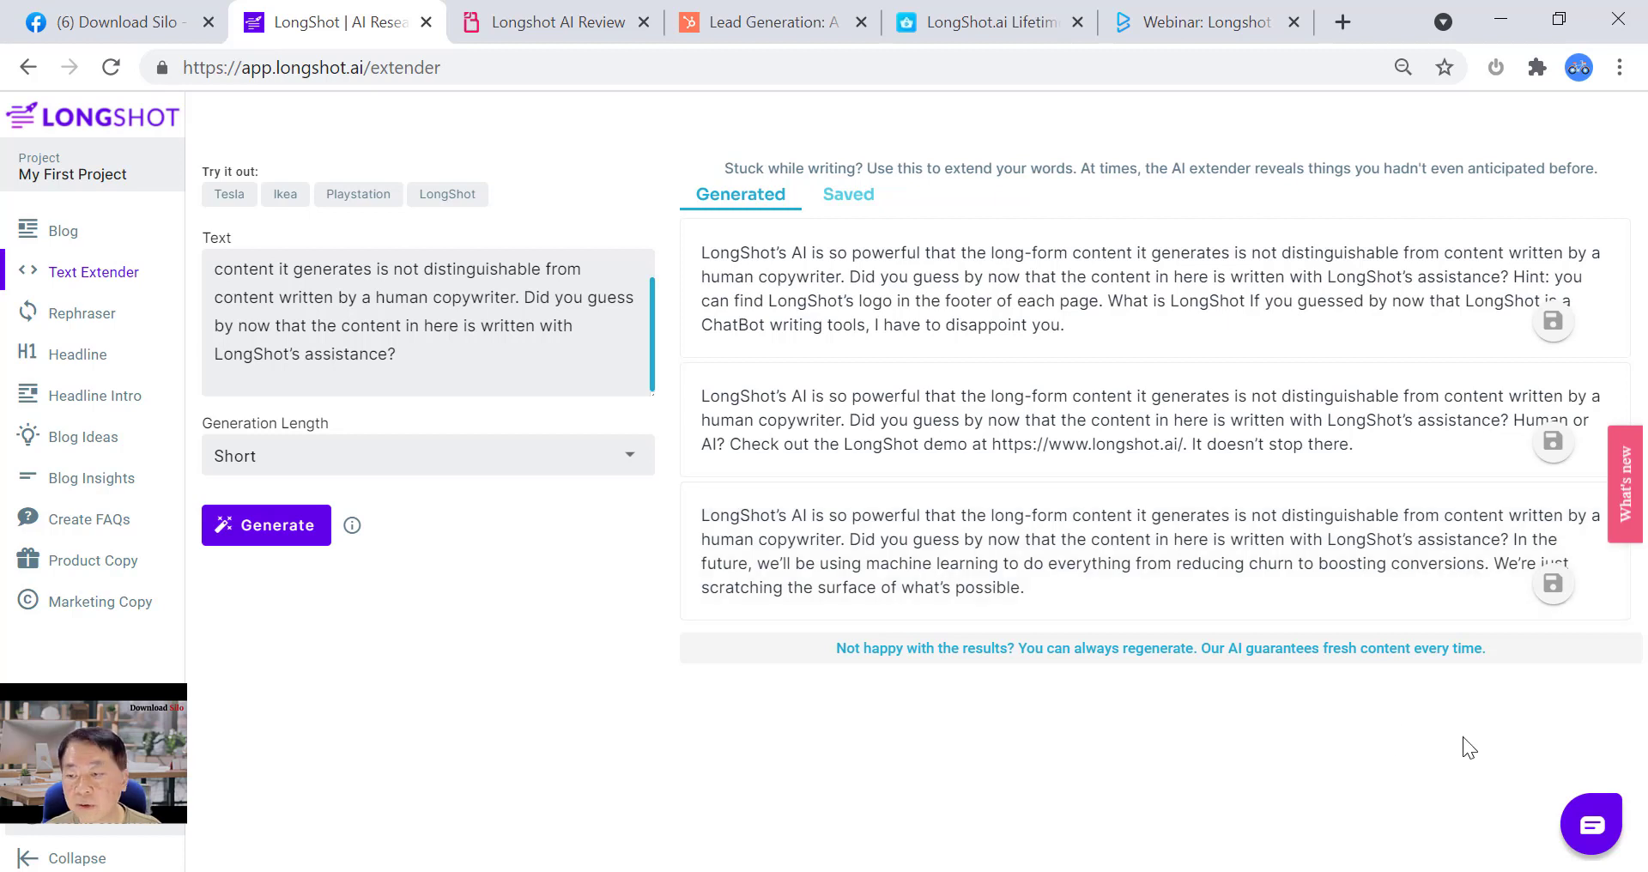
{"action": "mouse_move", "coordinate": [774, 614]}
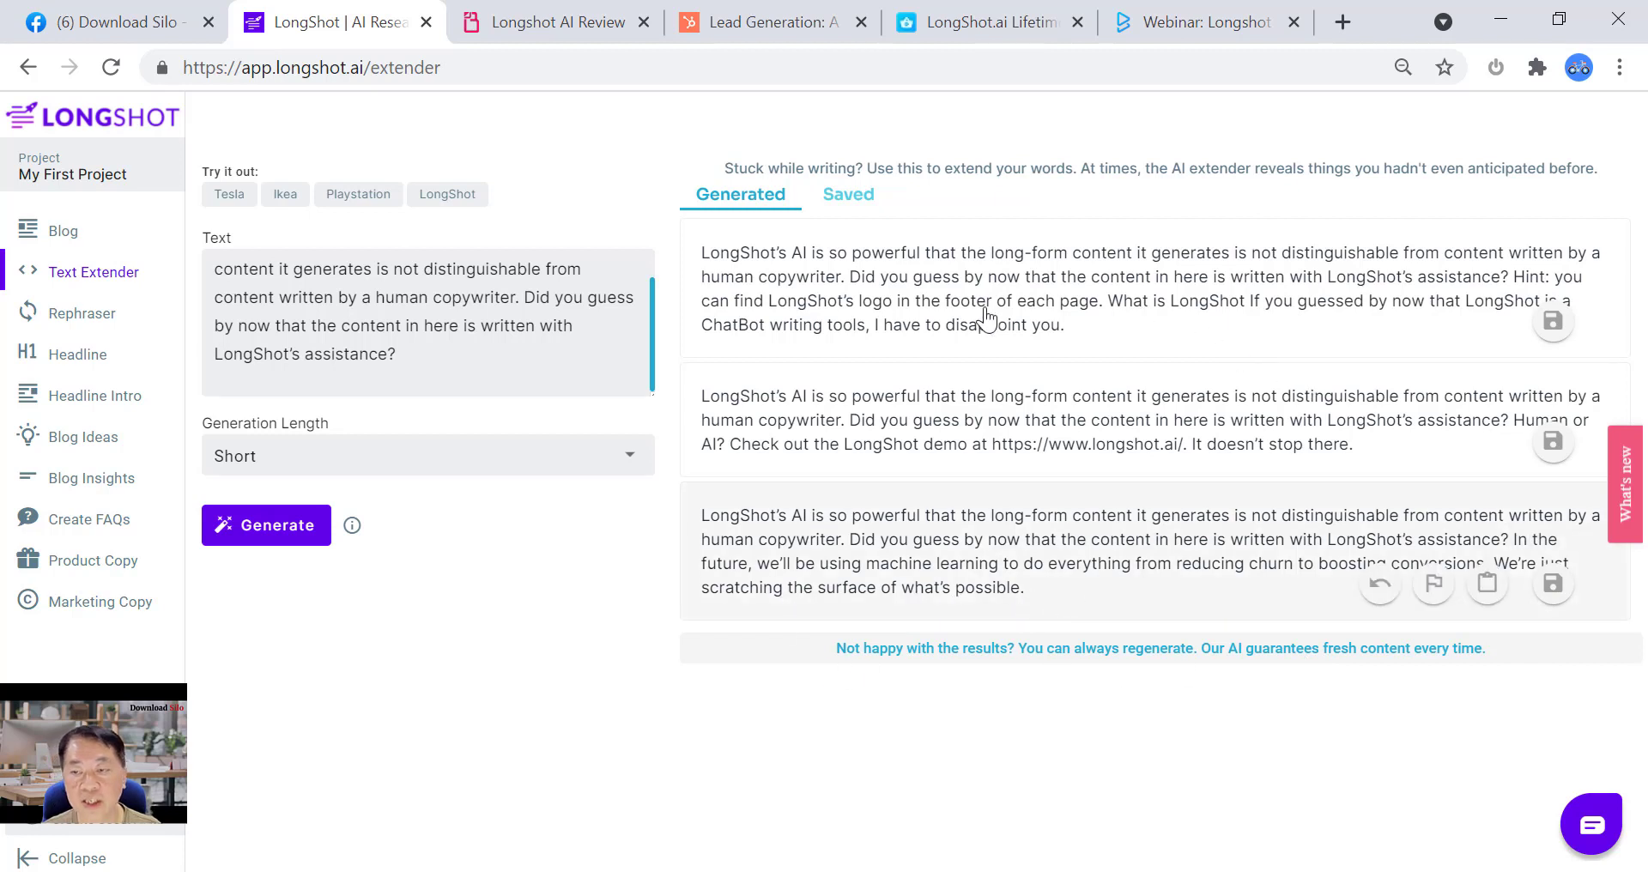
{"action": "mouse_move", "coordinate": [1212, 264]}
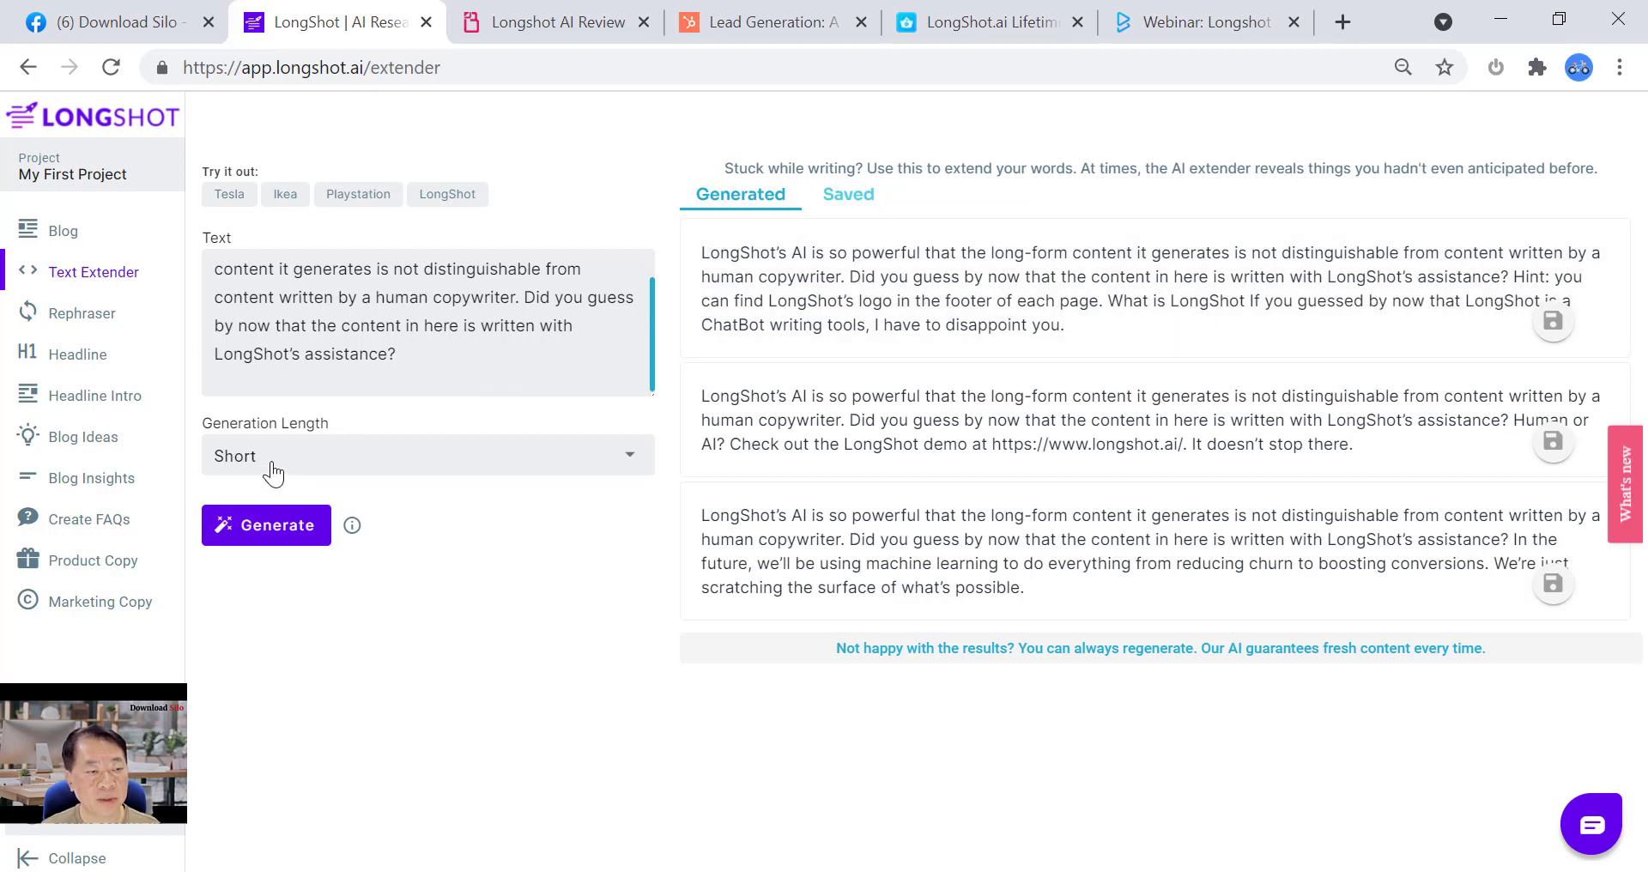
{"action": "left_click", "coordinate": [574, 472]}
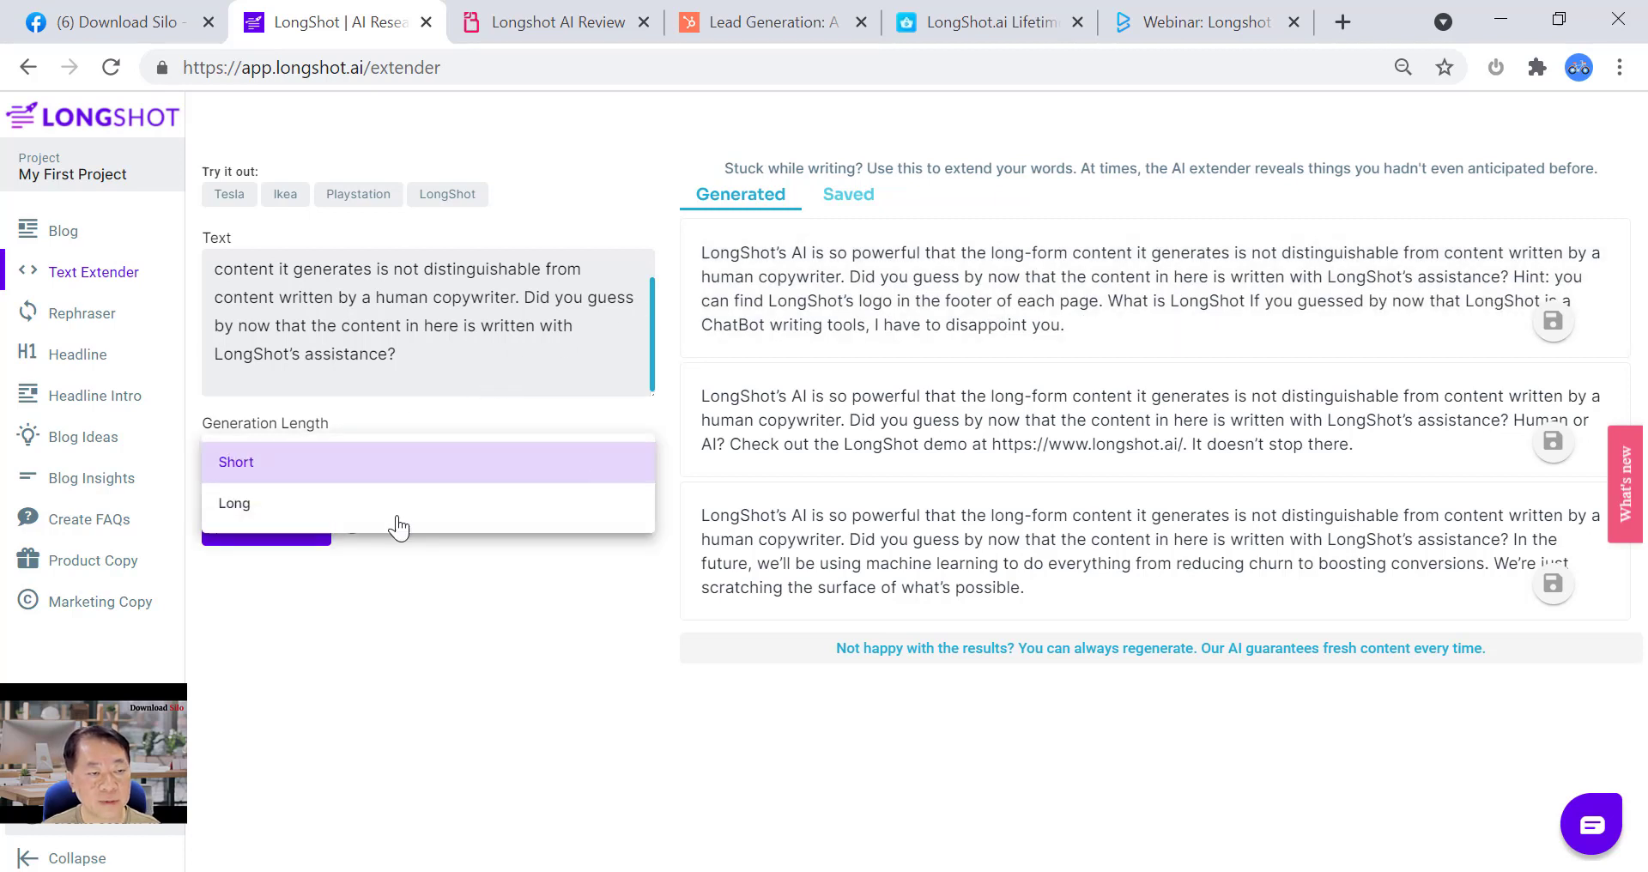
{"action": "left_click", "coordinate": [242, 513]}
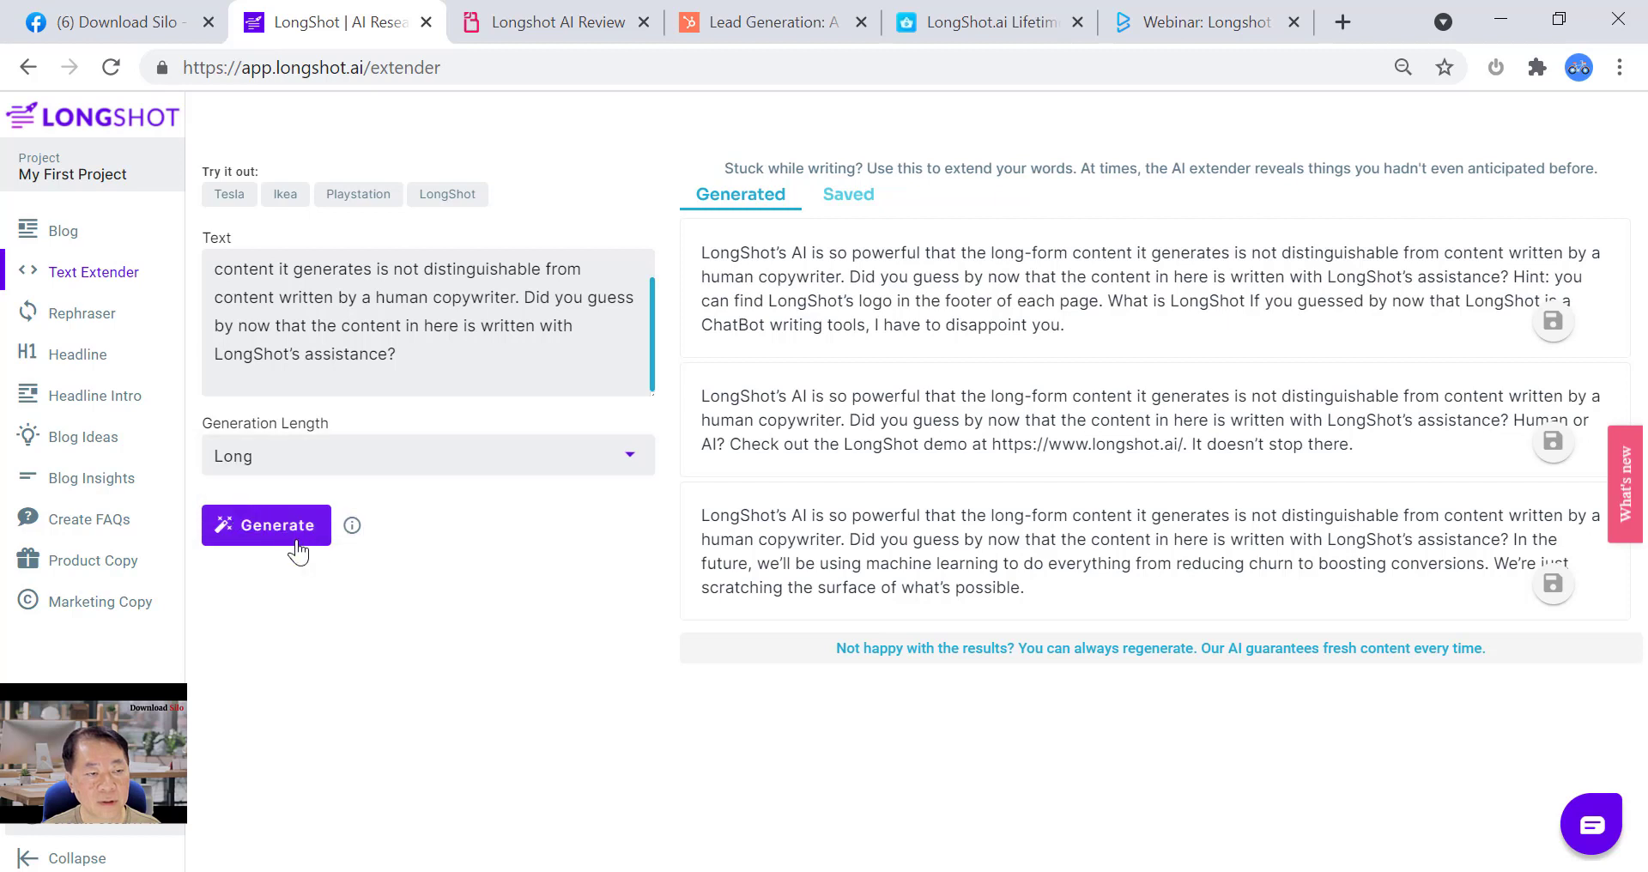
{"action": "left_click", "coordinate": [286, 534]}
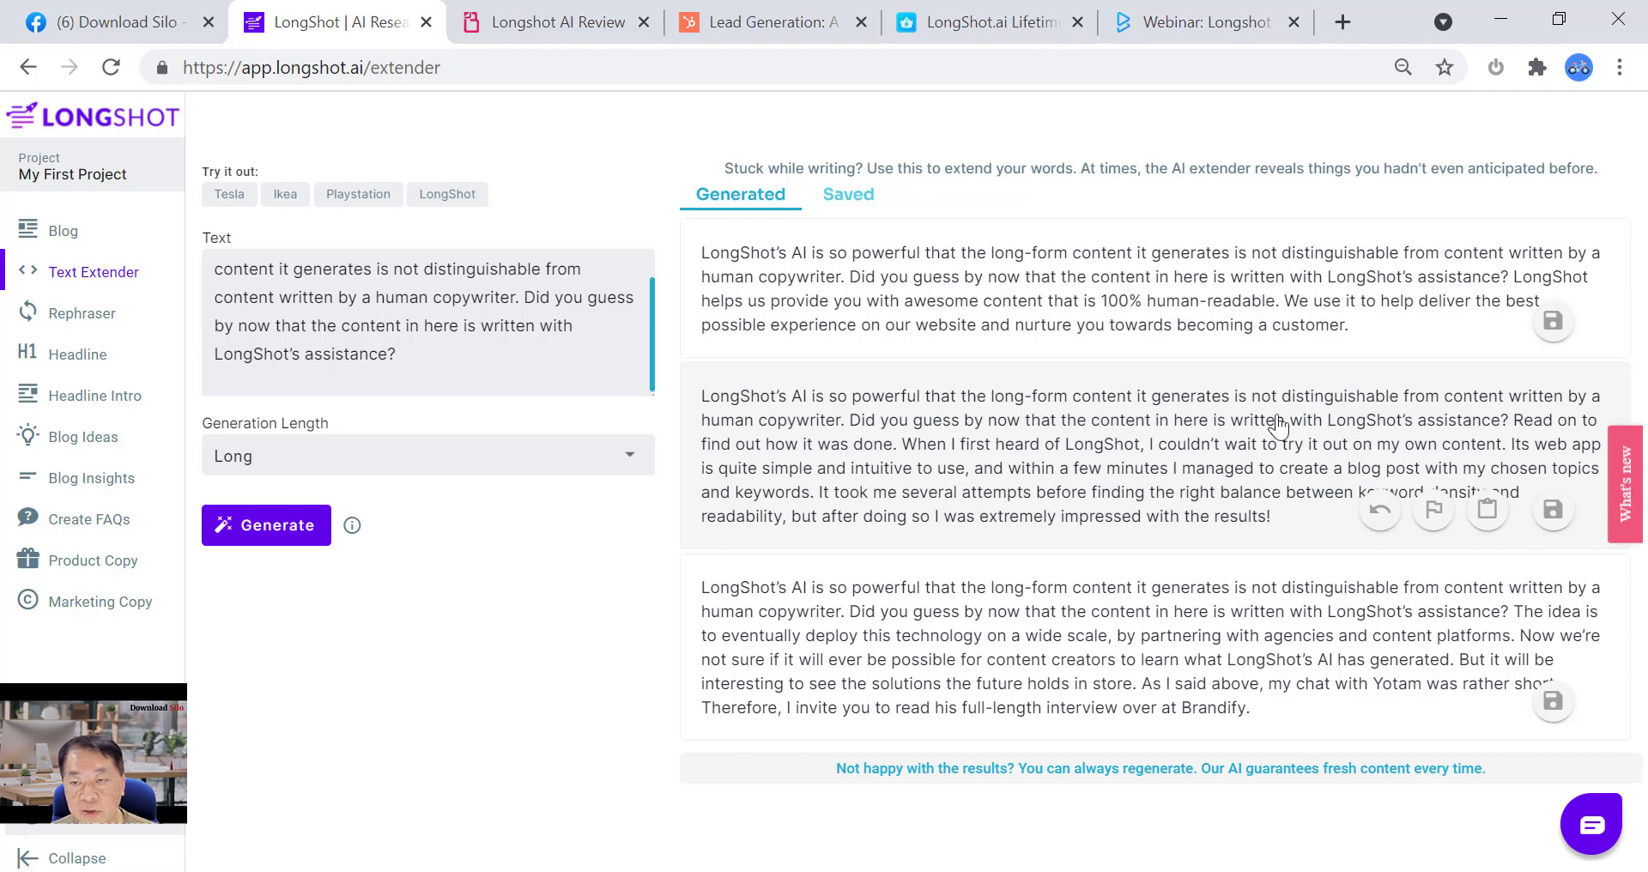
{"action": "scroll", "coordinate": [490, 359], "scroll_direction": "up", "scroll_amount": 1}
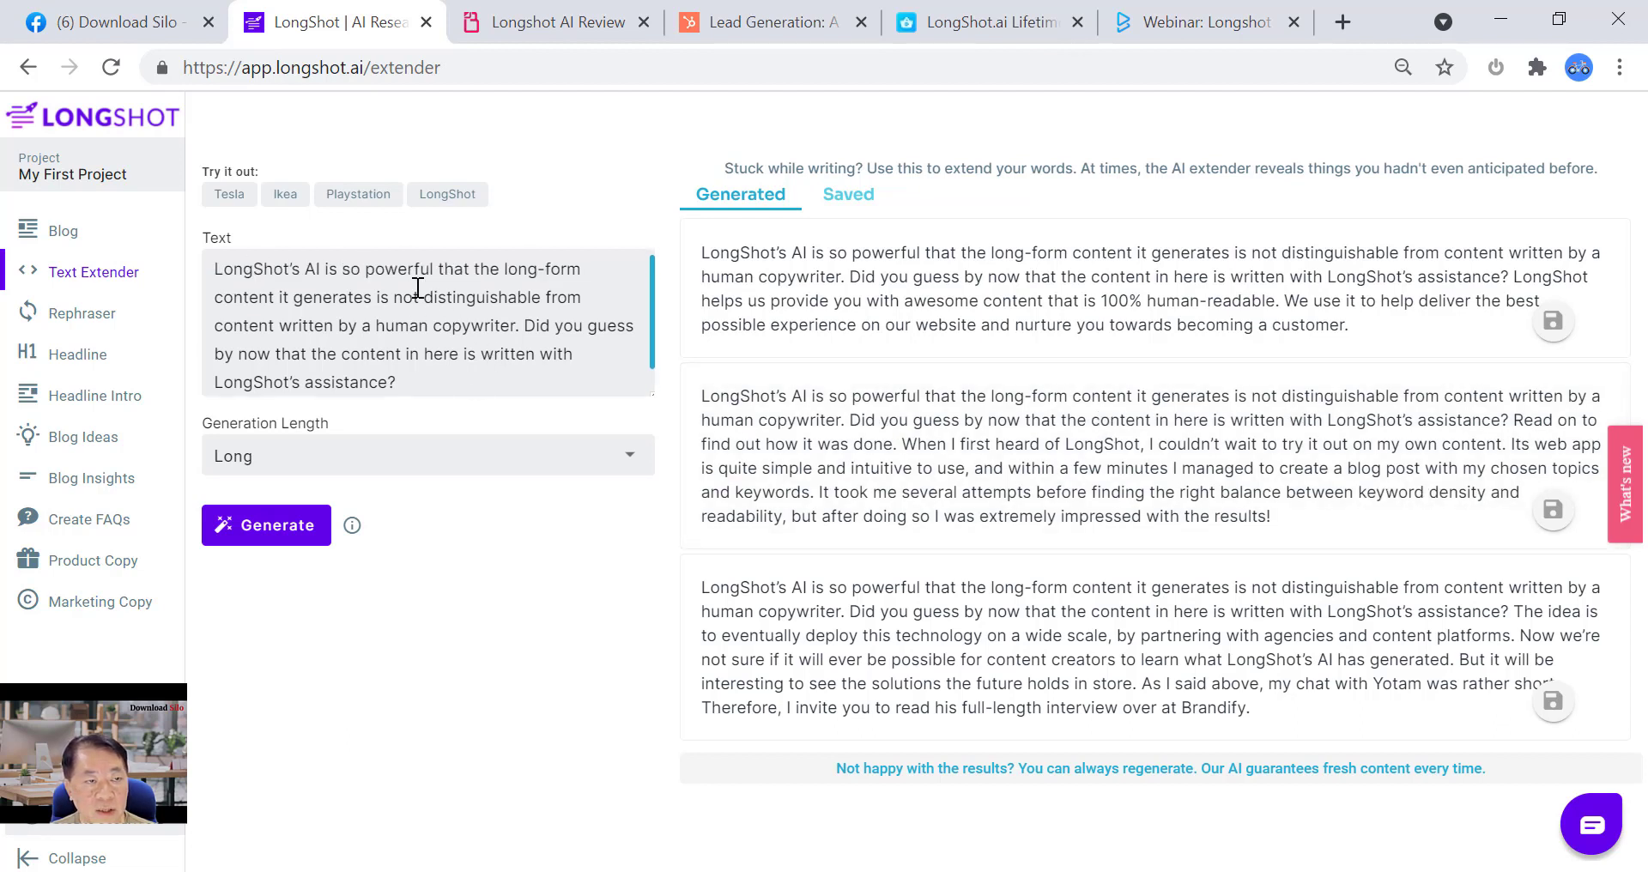
{"action": "mouse_move", "coordinate": [961, 455]}
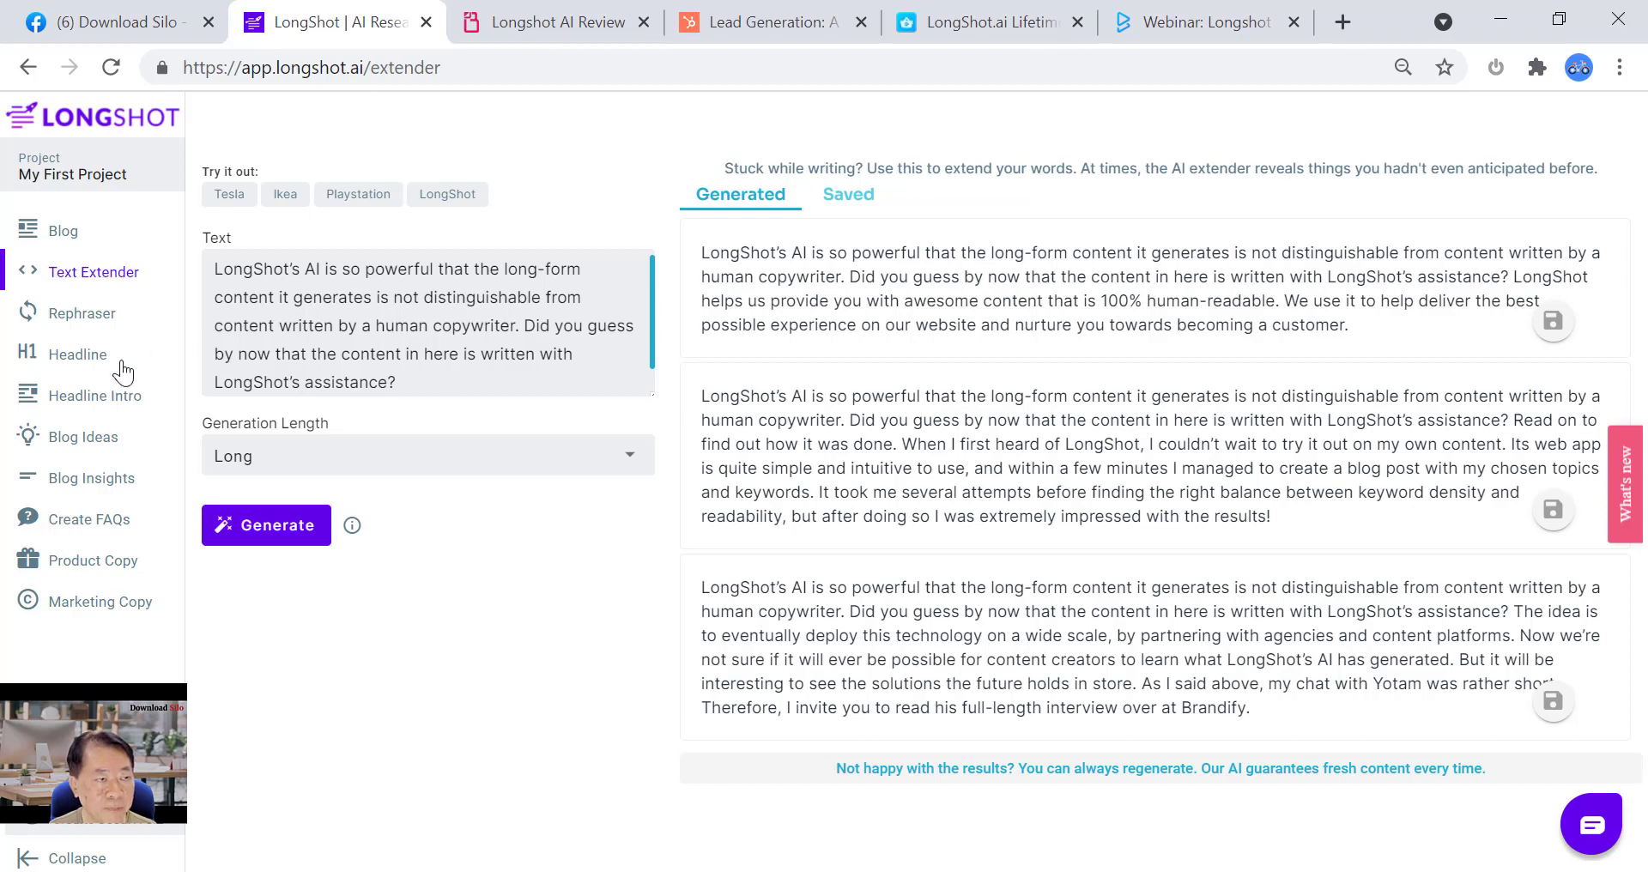
- Open the Blog tool, switch to the Longshot AI Review page and read its First Impressions section
{"action": "left_click", "coordinate": [53, 232]}
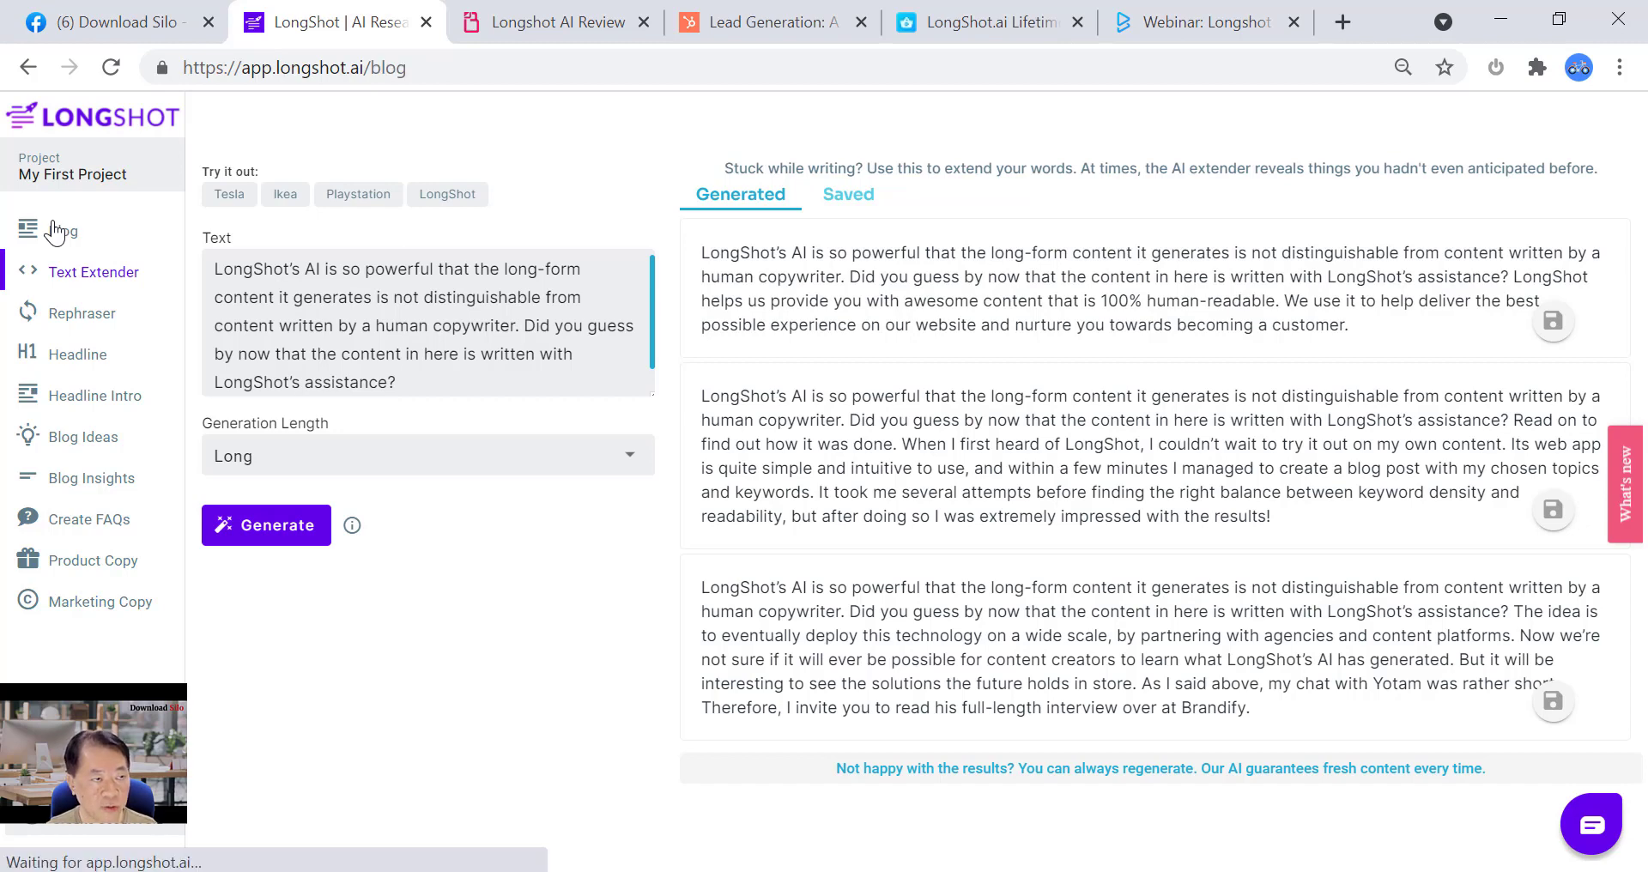
{"action": "left_click", "coordinate": [548, 27]}
{"action": "scroll", "coordinate": [798, 460], "scroll_direction": "up", "scroll_amount": 15}
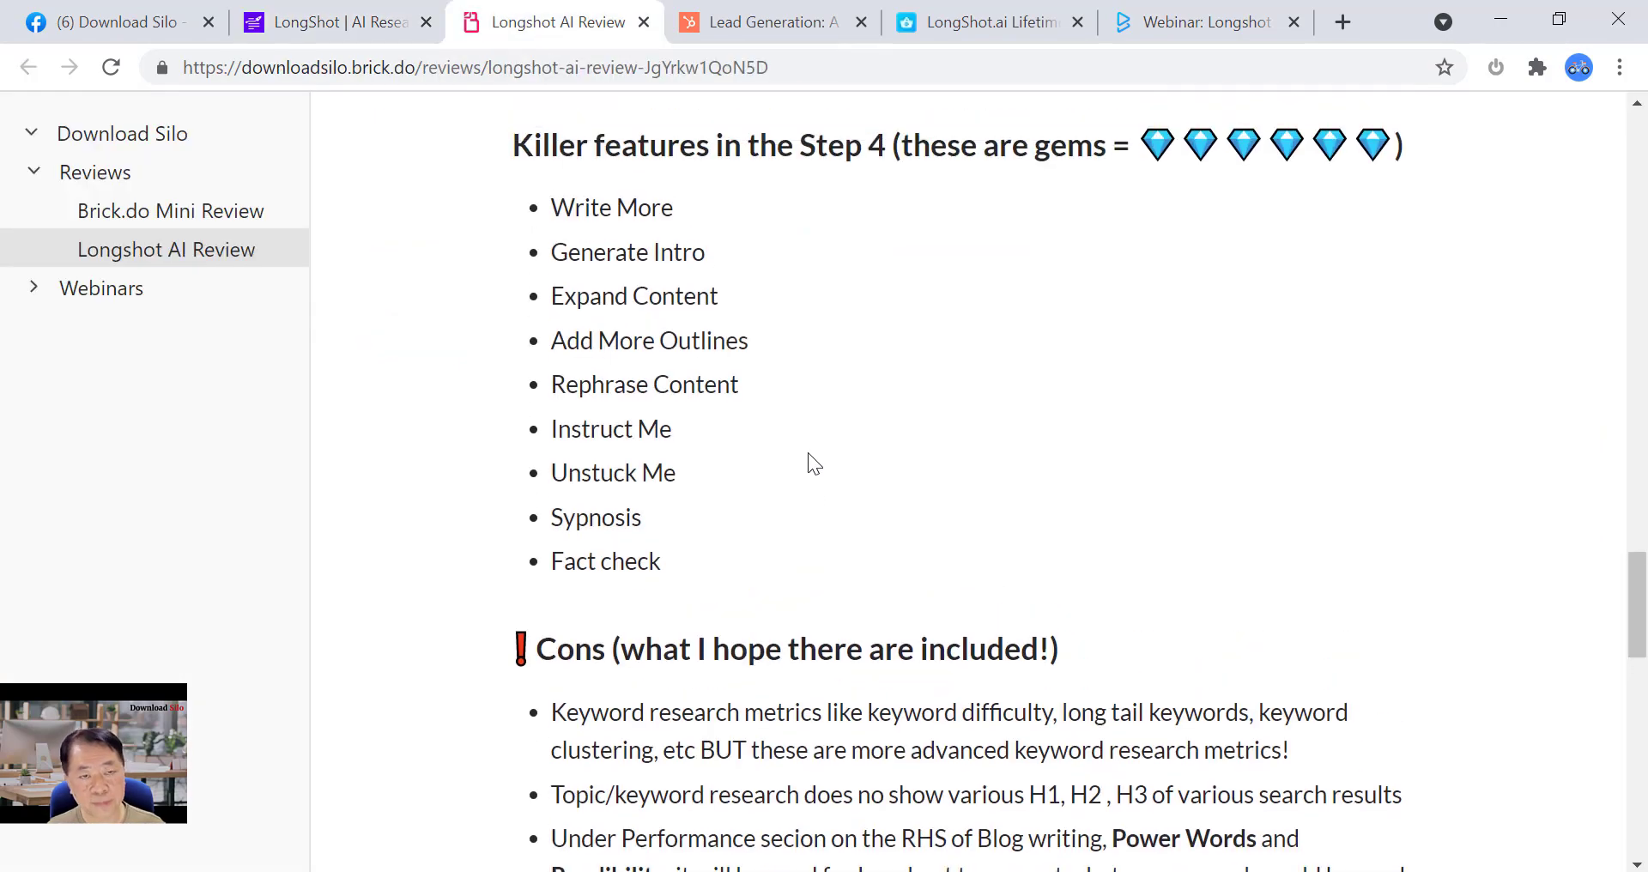
{"action": "scroll", "coordinate": [805, 448], "scroll_direction": "up", "scroll_amount": 10}
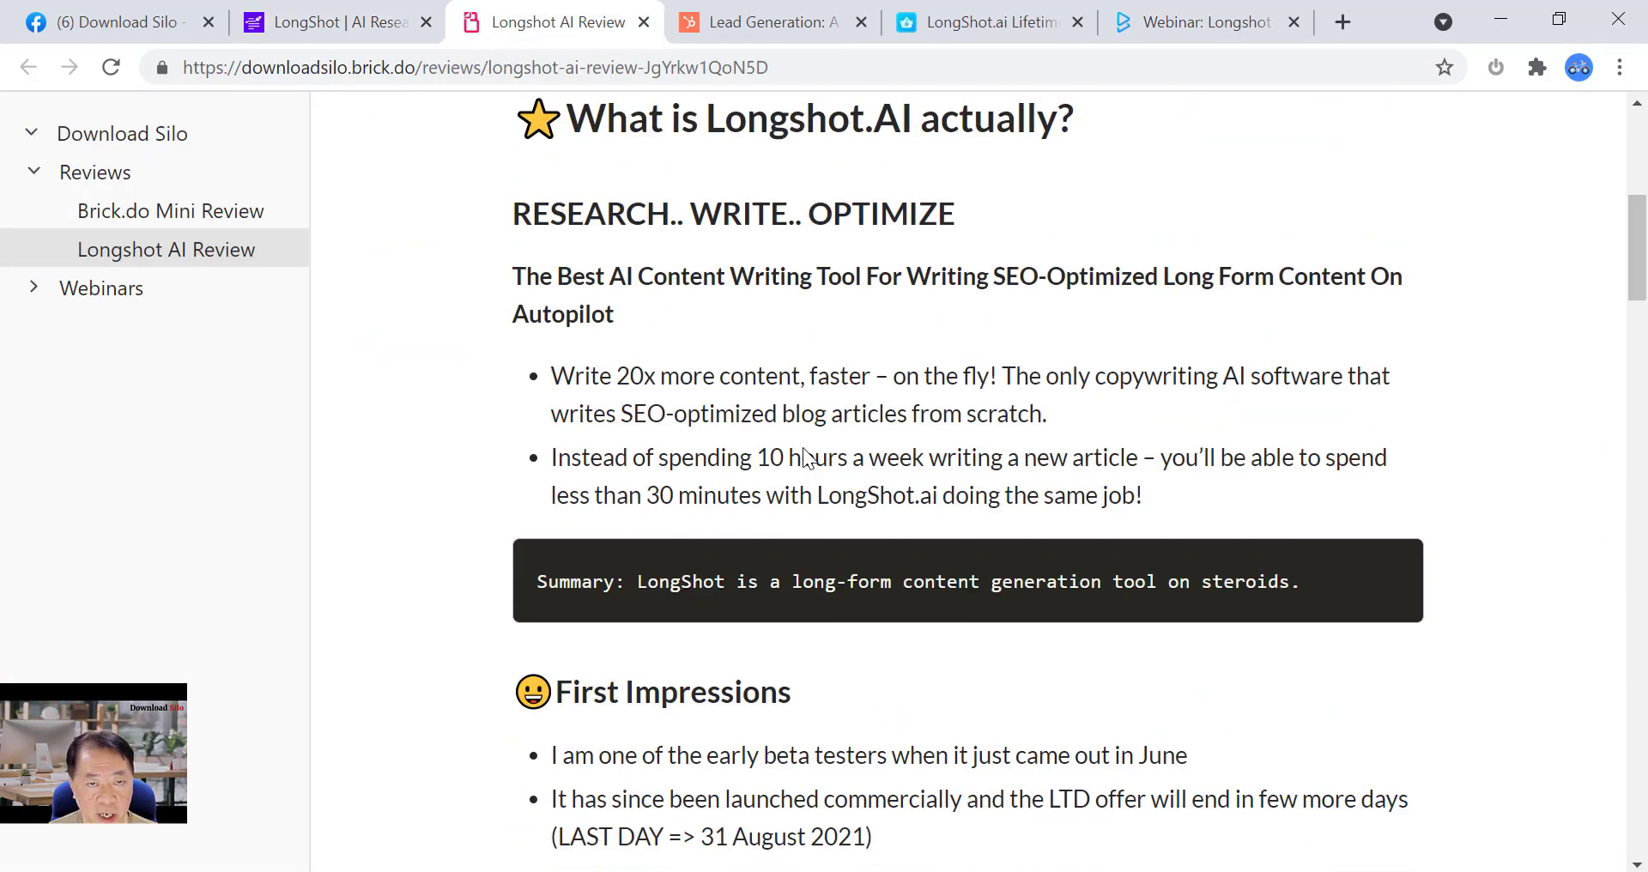
{"action": "scroll", "coordinate": [802, 447], "scroll_direction": "down", "scroll_amount": 5}
{"action": "scroll", "coordinate": [820, 475], "scroll_direction": "down", "scroll_amount": 7}
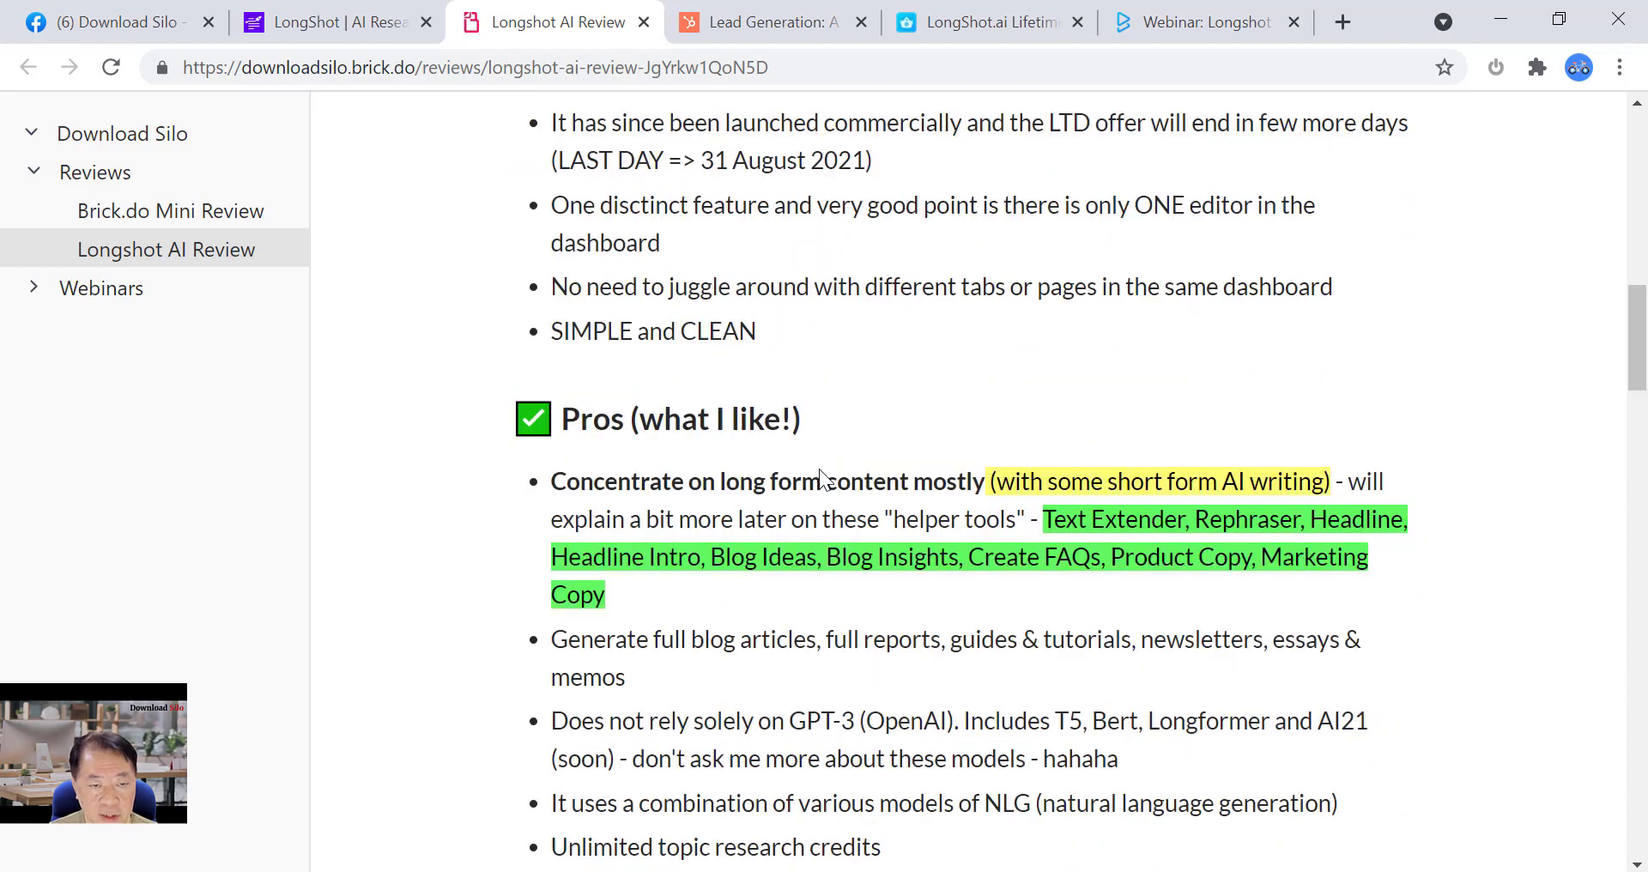
{"action": "scroll", "coordinate": [819, 475], "scroll_direction": "up", "scroll_amount": 3}
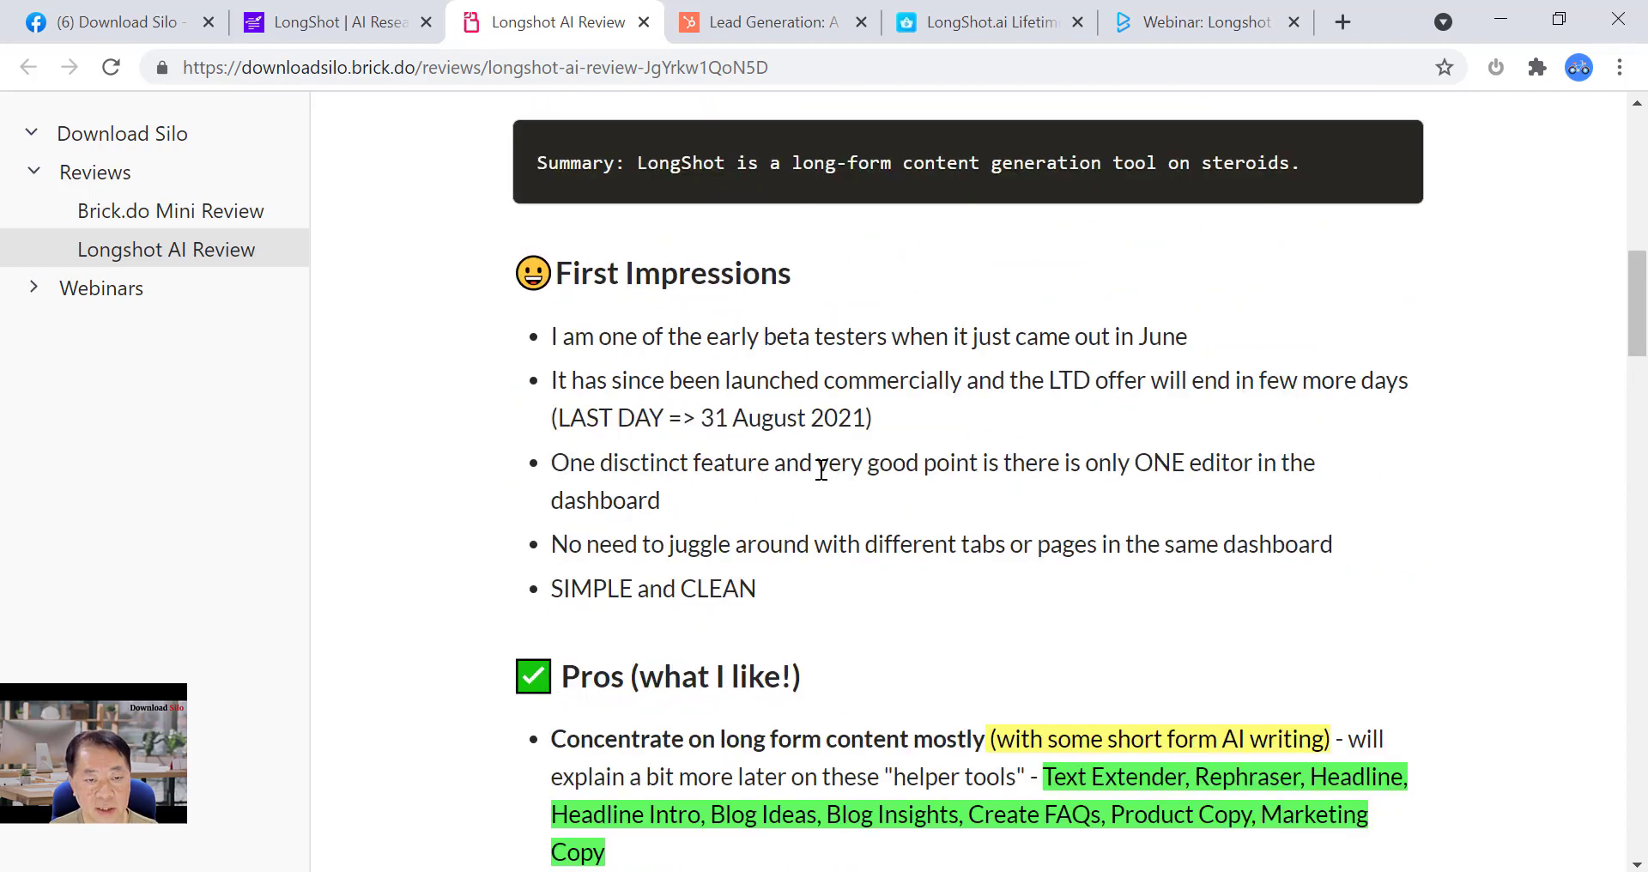
- Read the review's Pros list, from the long-form content focus and helper tools to the road map entry
{"action": "scroll", "coordinate": [821, 469], "scroll_direction": "down", "scroll_amount": 4}
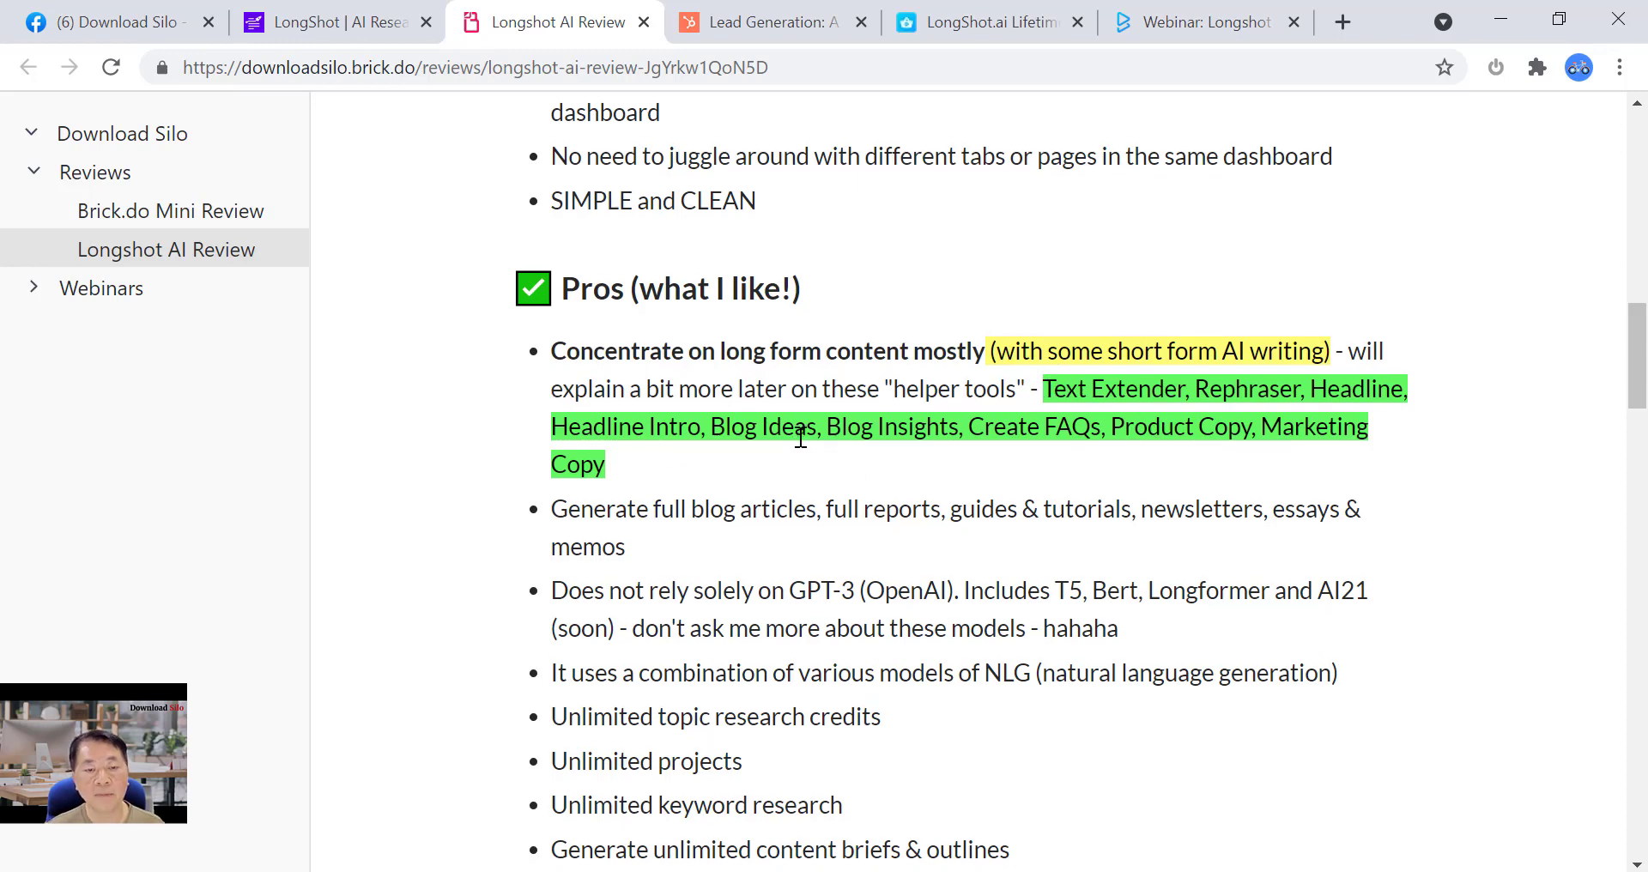
{"action": "scroll", "coordinate": [798, 430], "scroll_direction": "down", "scroll_amount": 2}
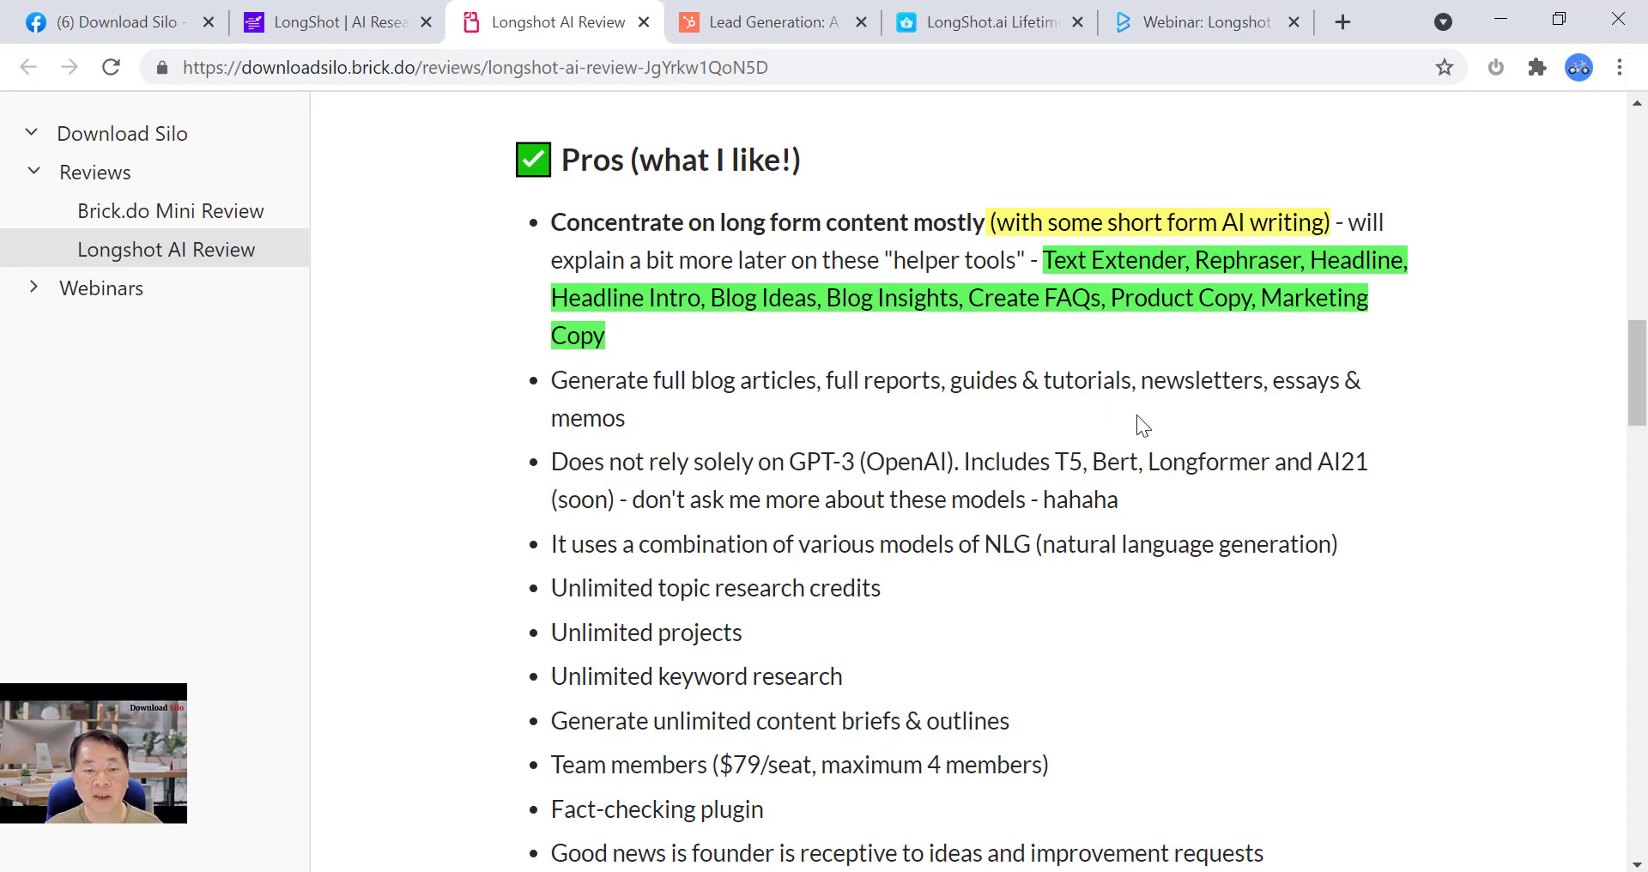
{"action": "scroll", "coordinate": [1136, 414], "scroll_direction": "down", "scroll_amount": 2}
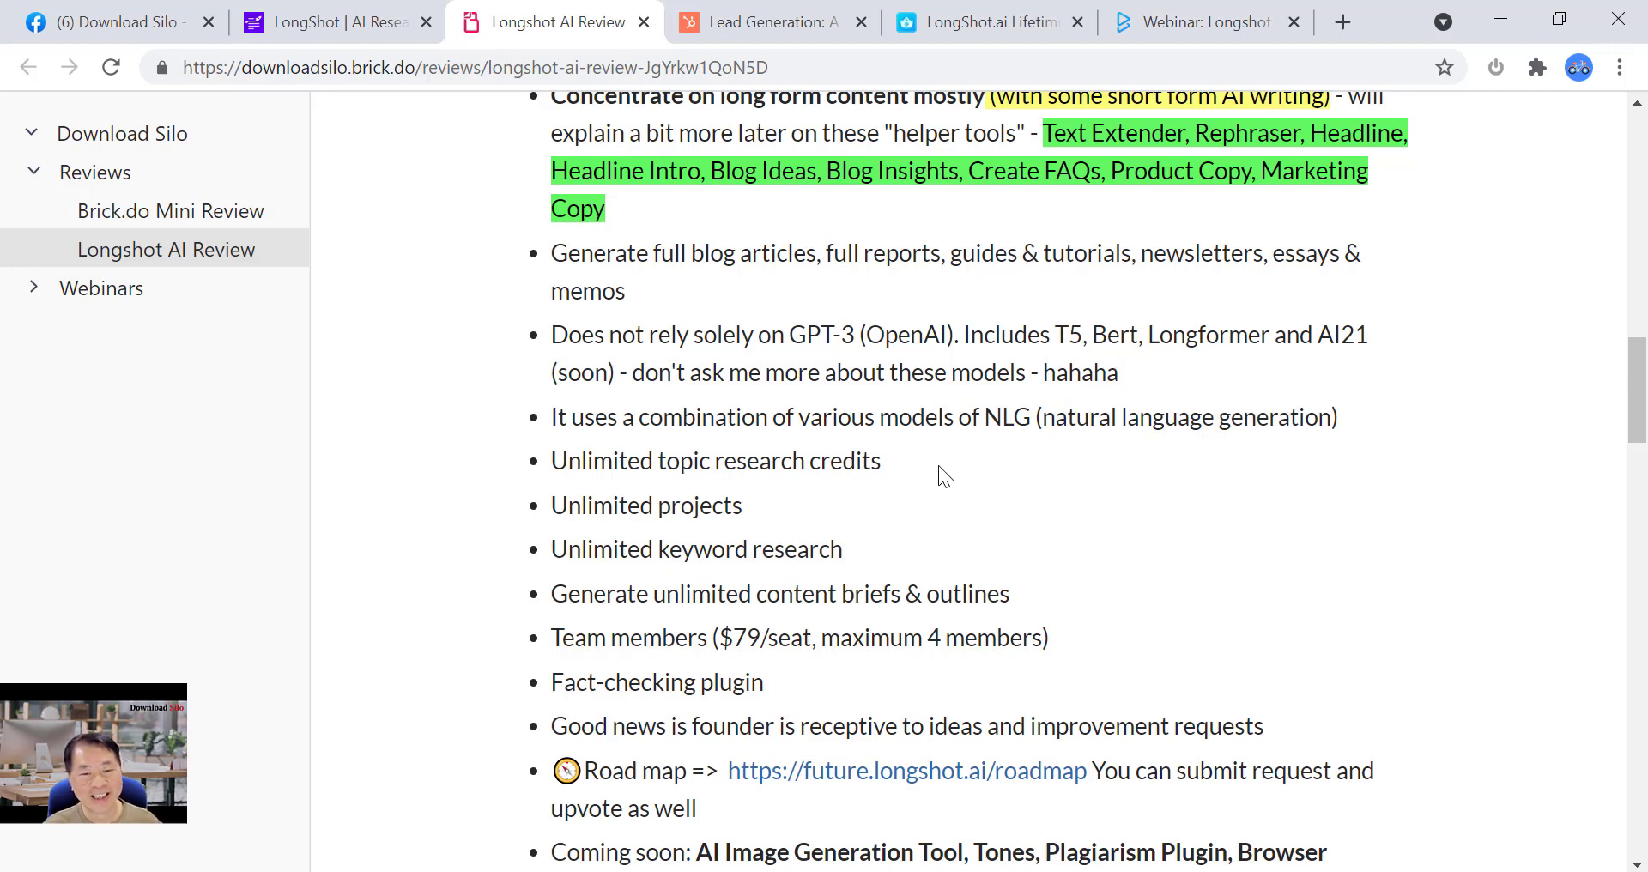
{"action": "scroll", "coordinate": [919, 471], "scroll_direction": "down", "scroll_amount": 1}
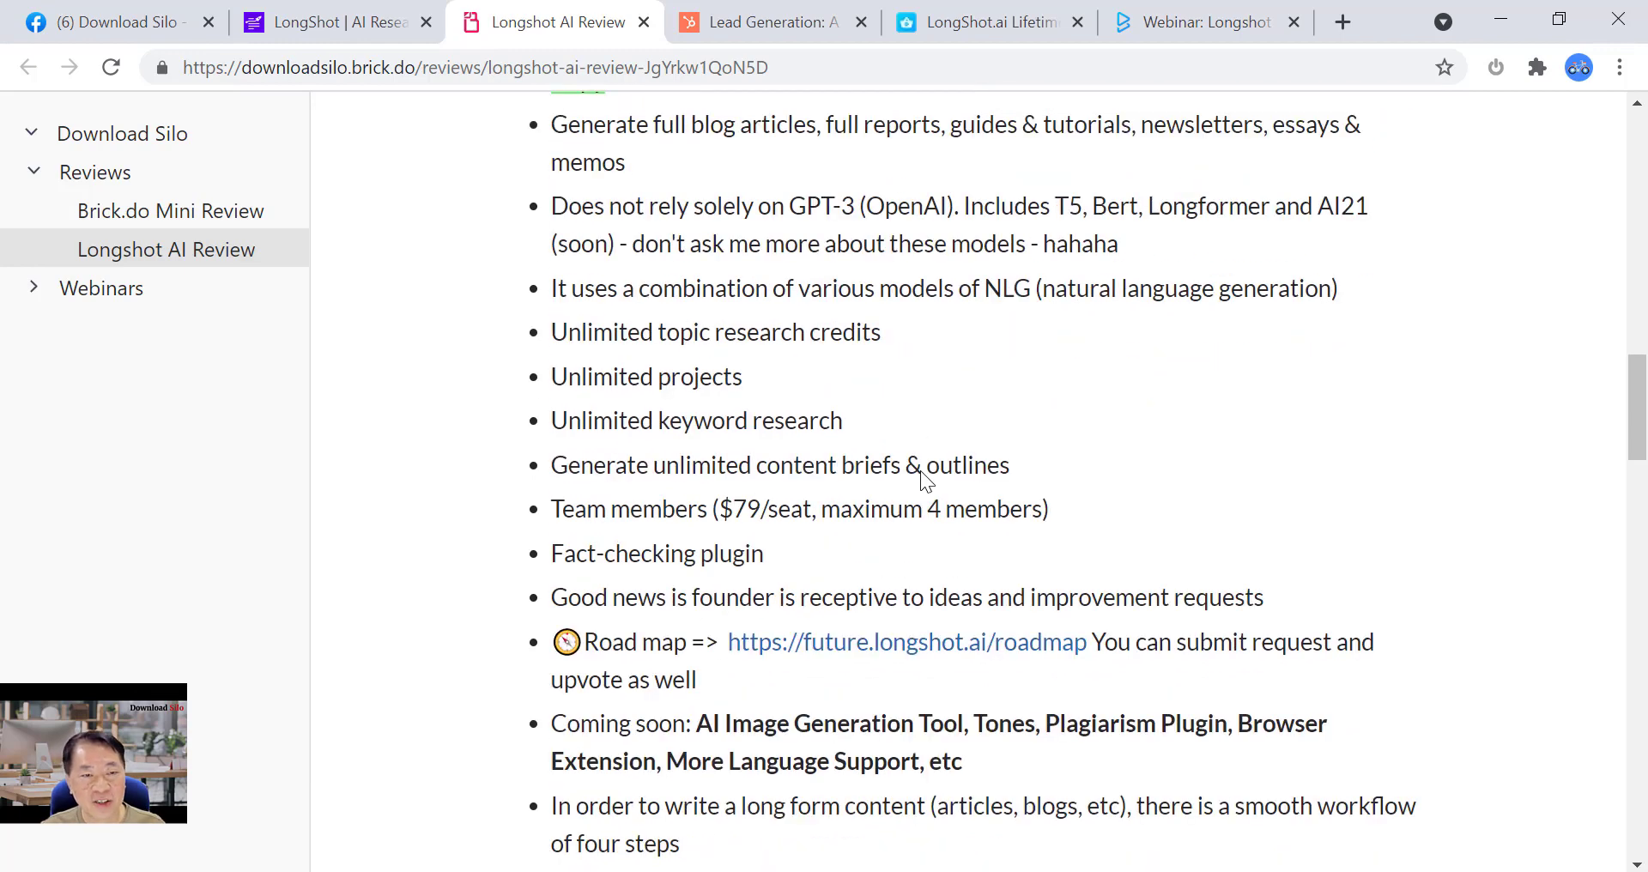
{"action": "scroll", "coordinate": [920, 470], "scroll_direction": "up", "scroll_amount": 1}
{"action": "scroll", "coordinate": [921, 470], "scroll_direction": "down", "scroll_amount": 1}
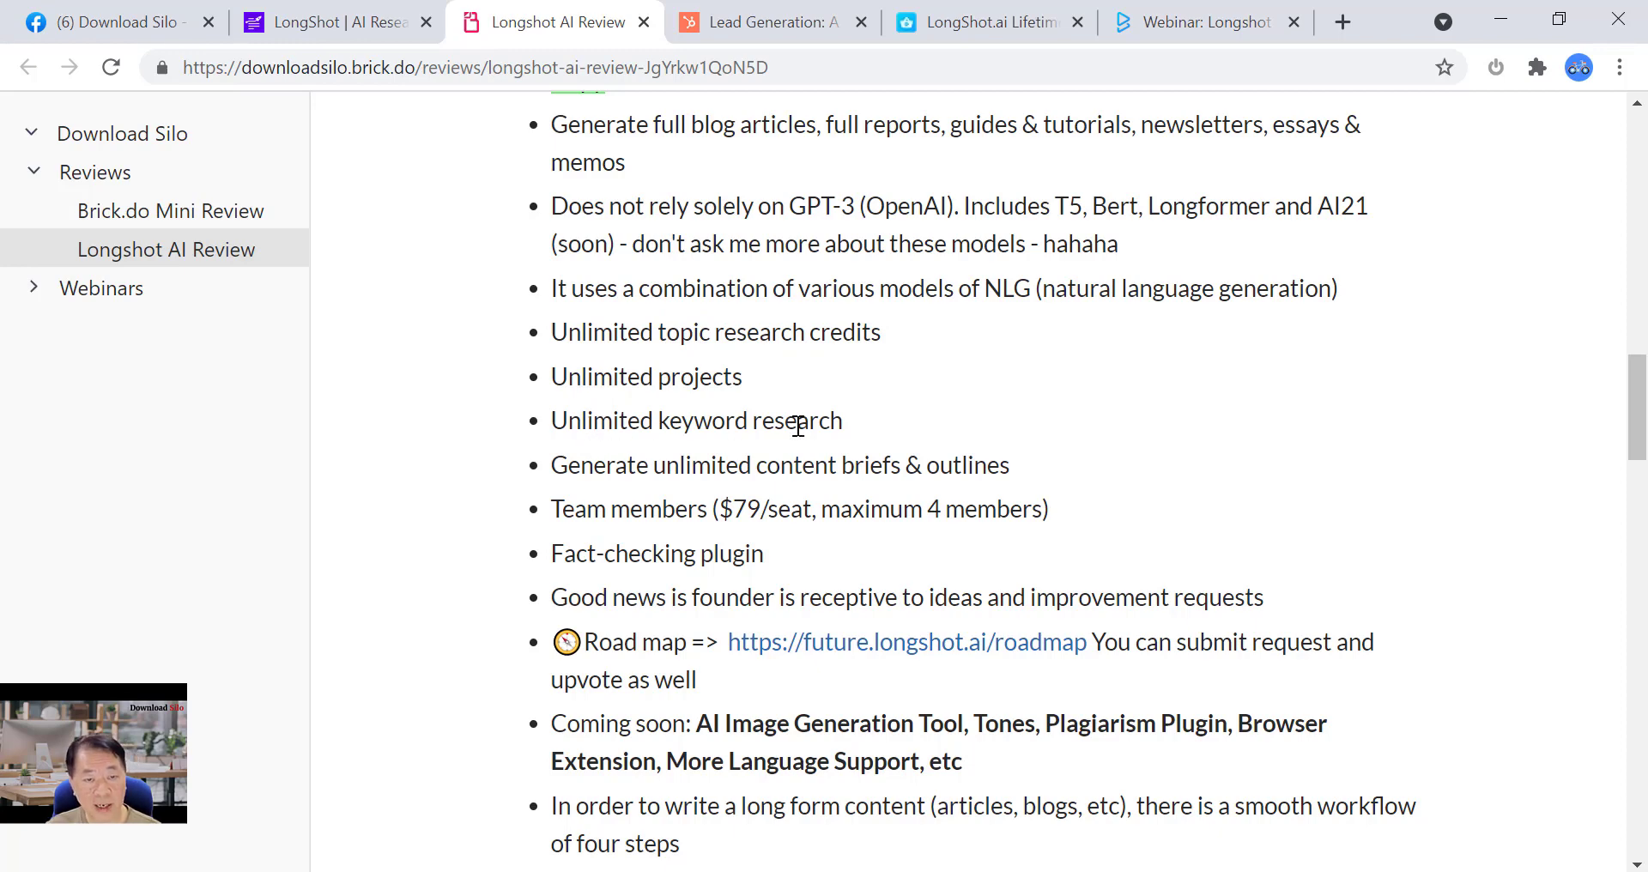
{"action": "scroll", "coordinate": [821, 426], "scroll_direction": "down", "scroll_amount": 2}
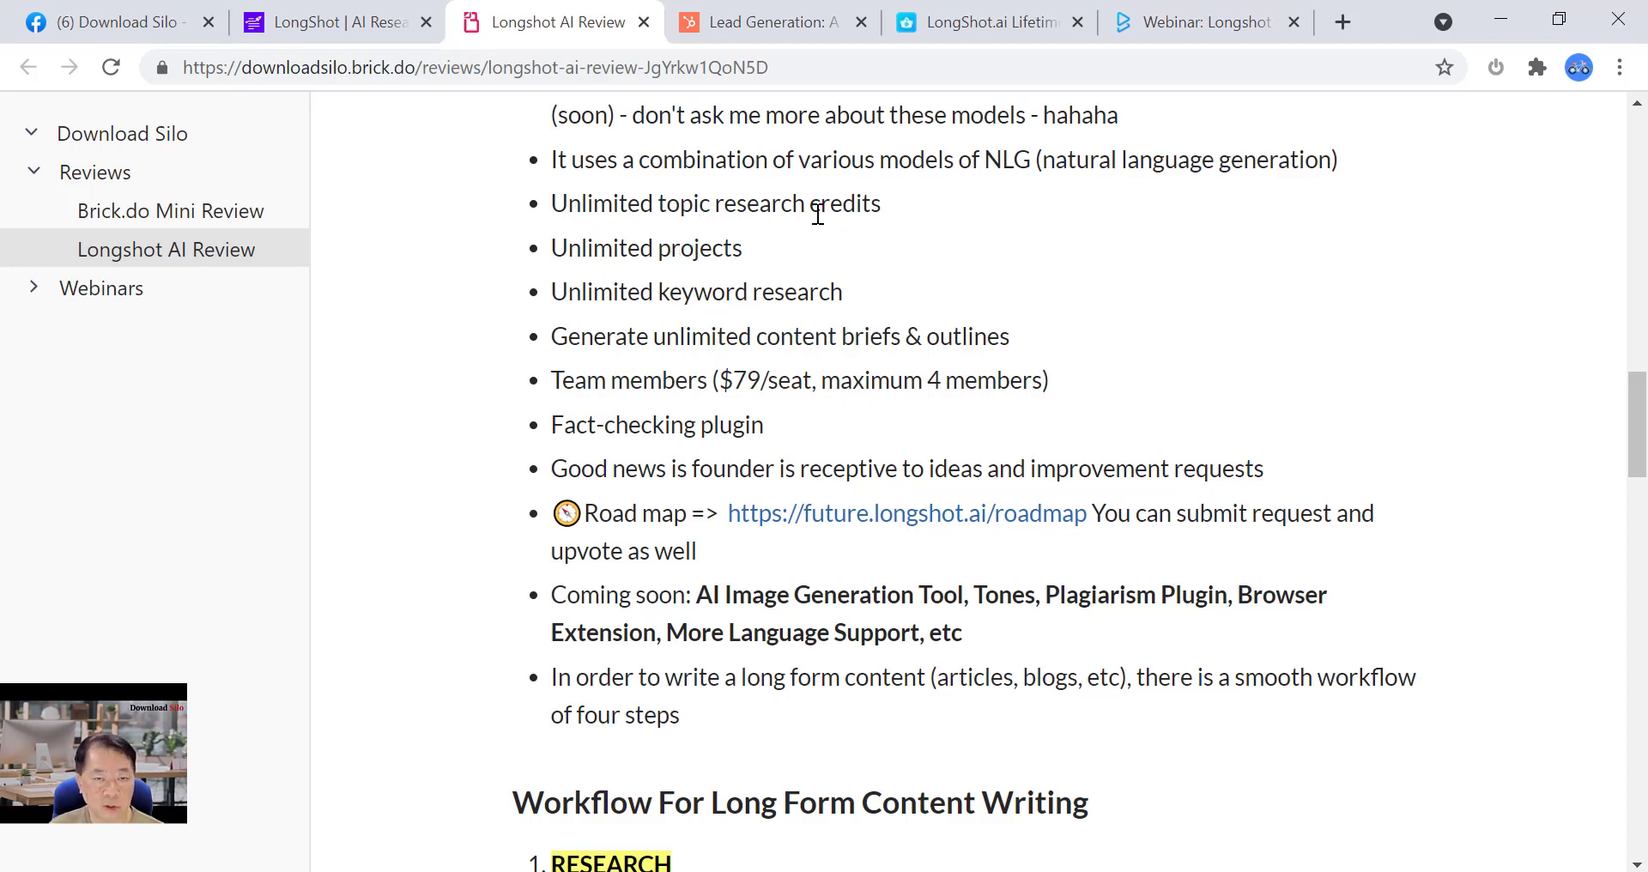
{"action": "scroll", "coordinate": [755, 442], "scroll_direction": "up", "scroll_amount": 3}
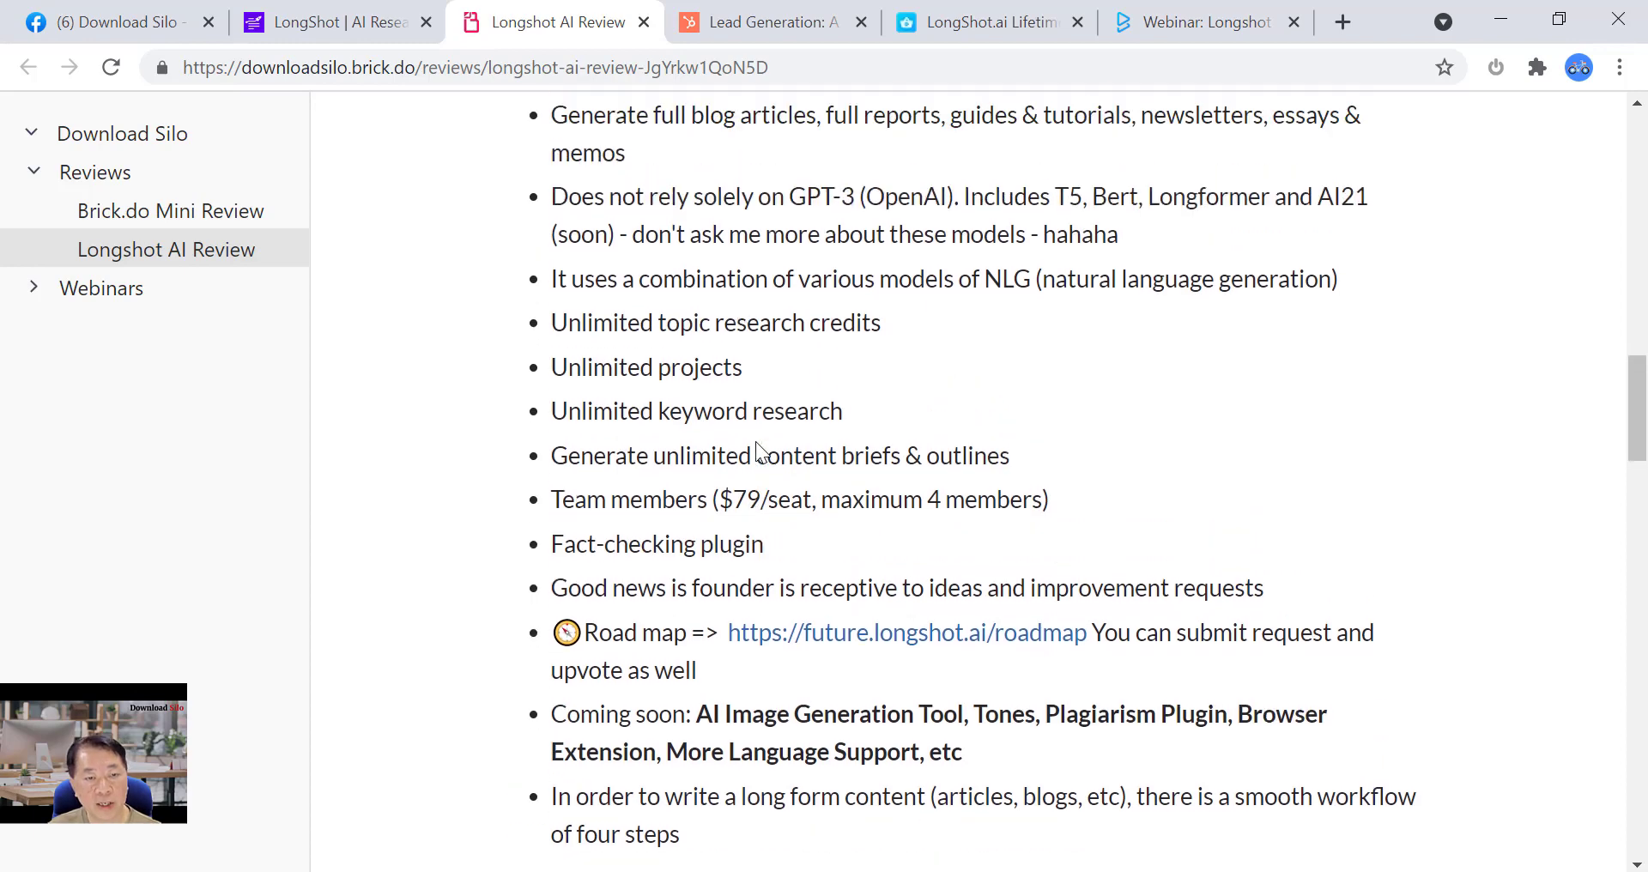
{"action": "scroll", "coordinate": [755, 441], "scroll_direction": "down", "scroll_amount": 1}
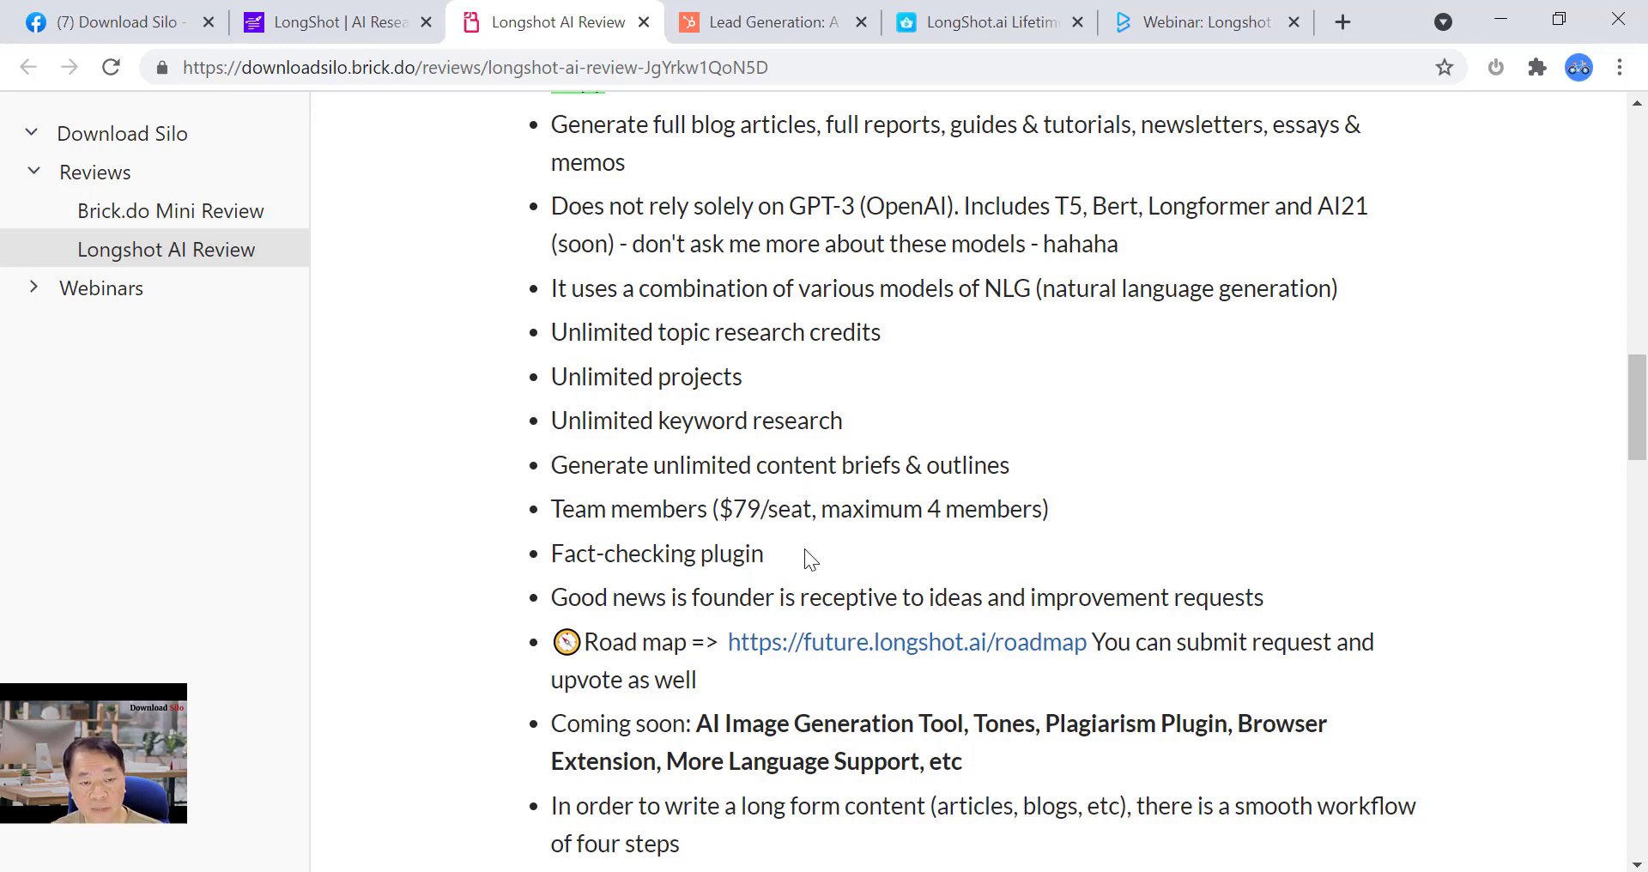
{"action": "scroll", "coordinate": [811, 562], "scroll_direction": "down", "scroll_amount": 2}
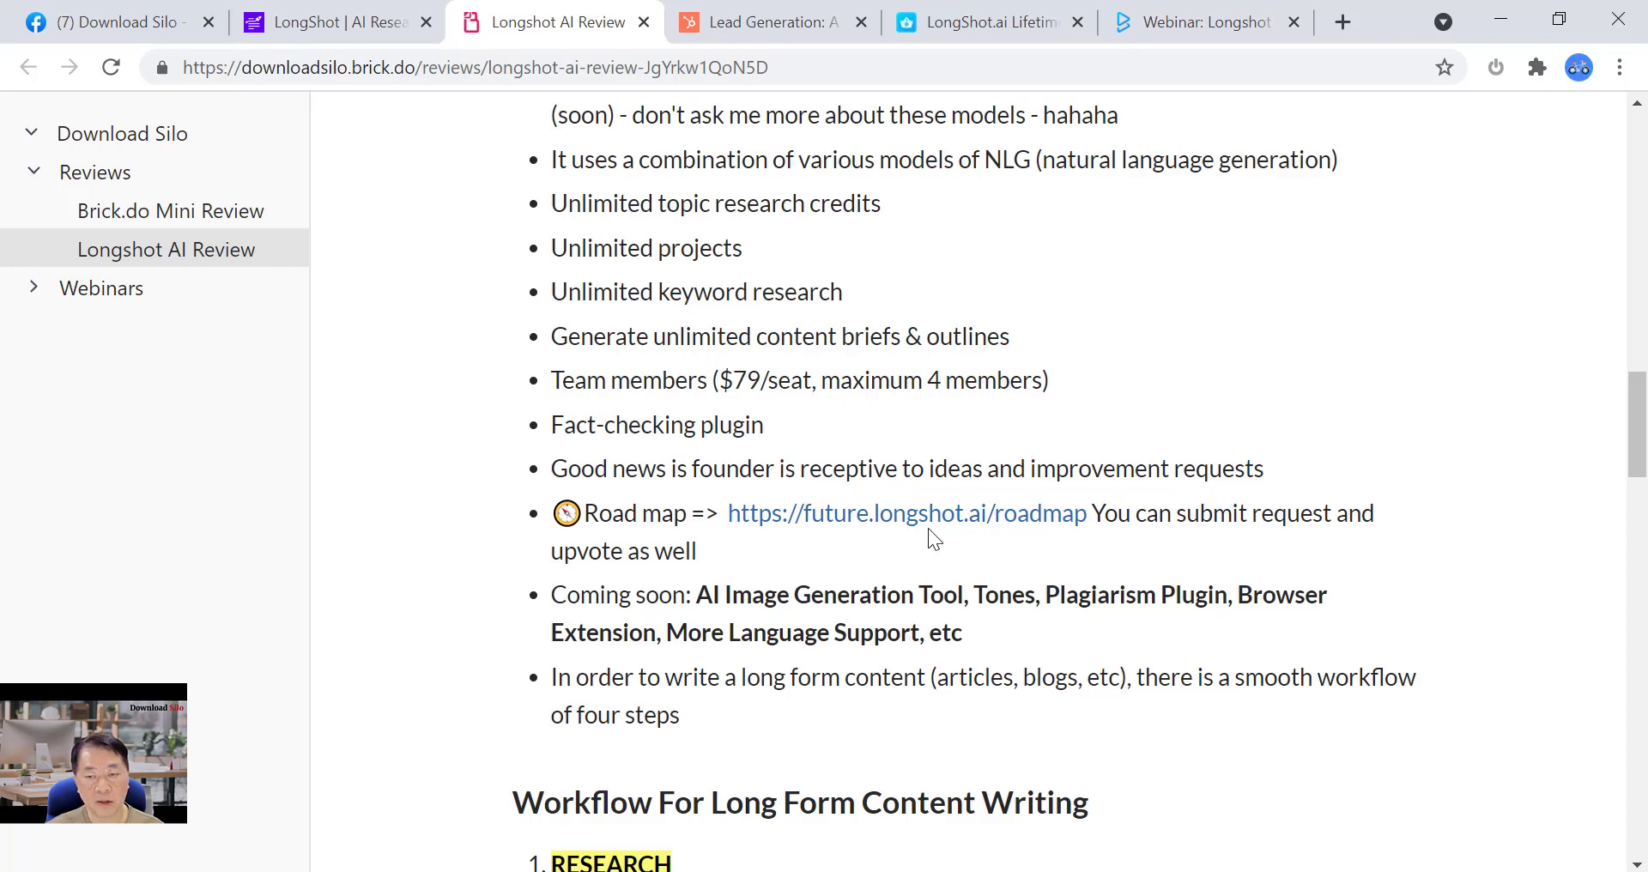
- Open the LongShot road map linked in the Pros list and look through its Please vote, Just launched and Next in line columns
{"action": "left_click", "coordinate": [981, 519]}
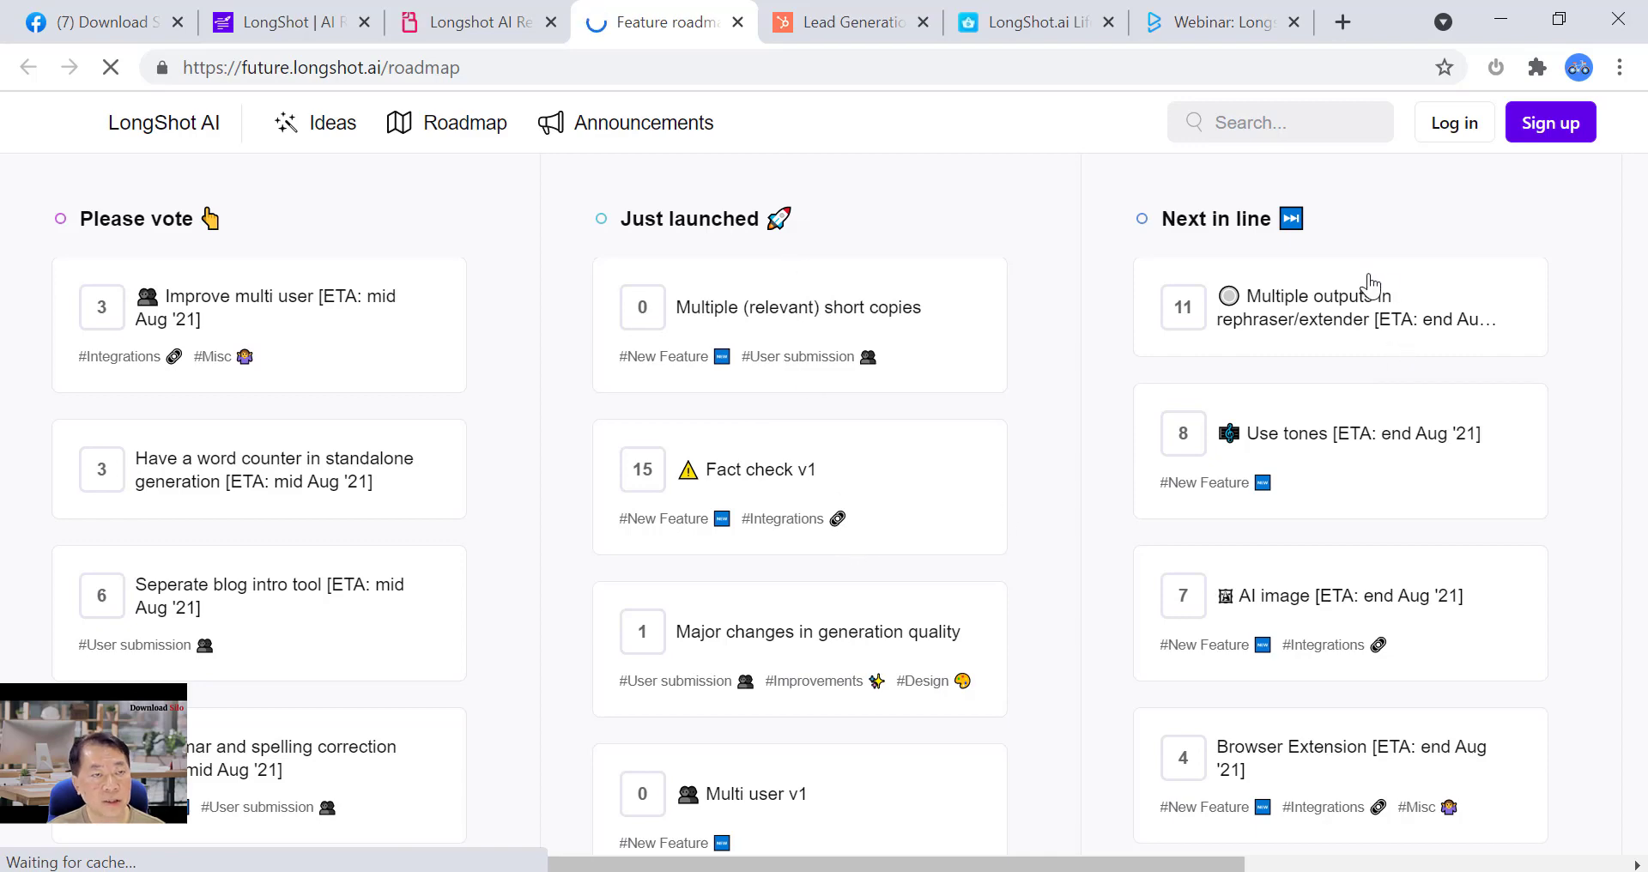
{"action": "scroll", "coordinate": [1326, 674], "scroll_direction": "down", "scroll_amount": 1}
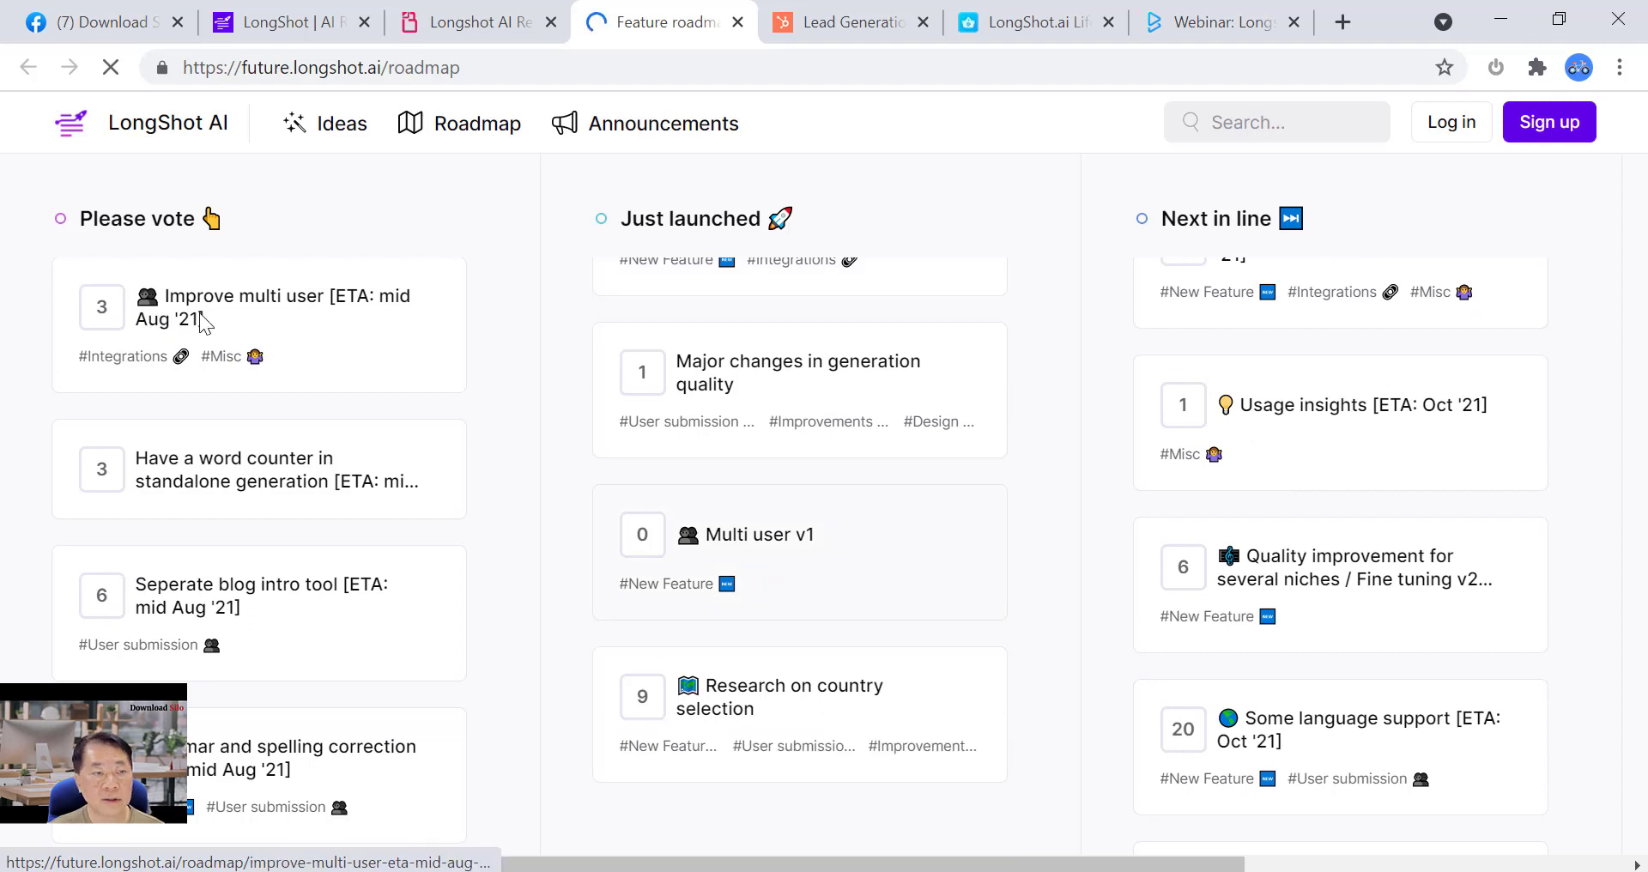
{"action": "scroll", "coordinate": [221, 266], "scroll_direction": "down", "scroll_amount": 4}
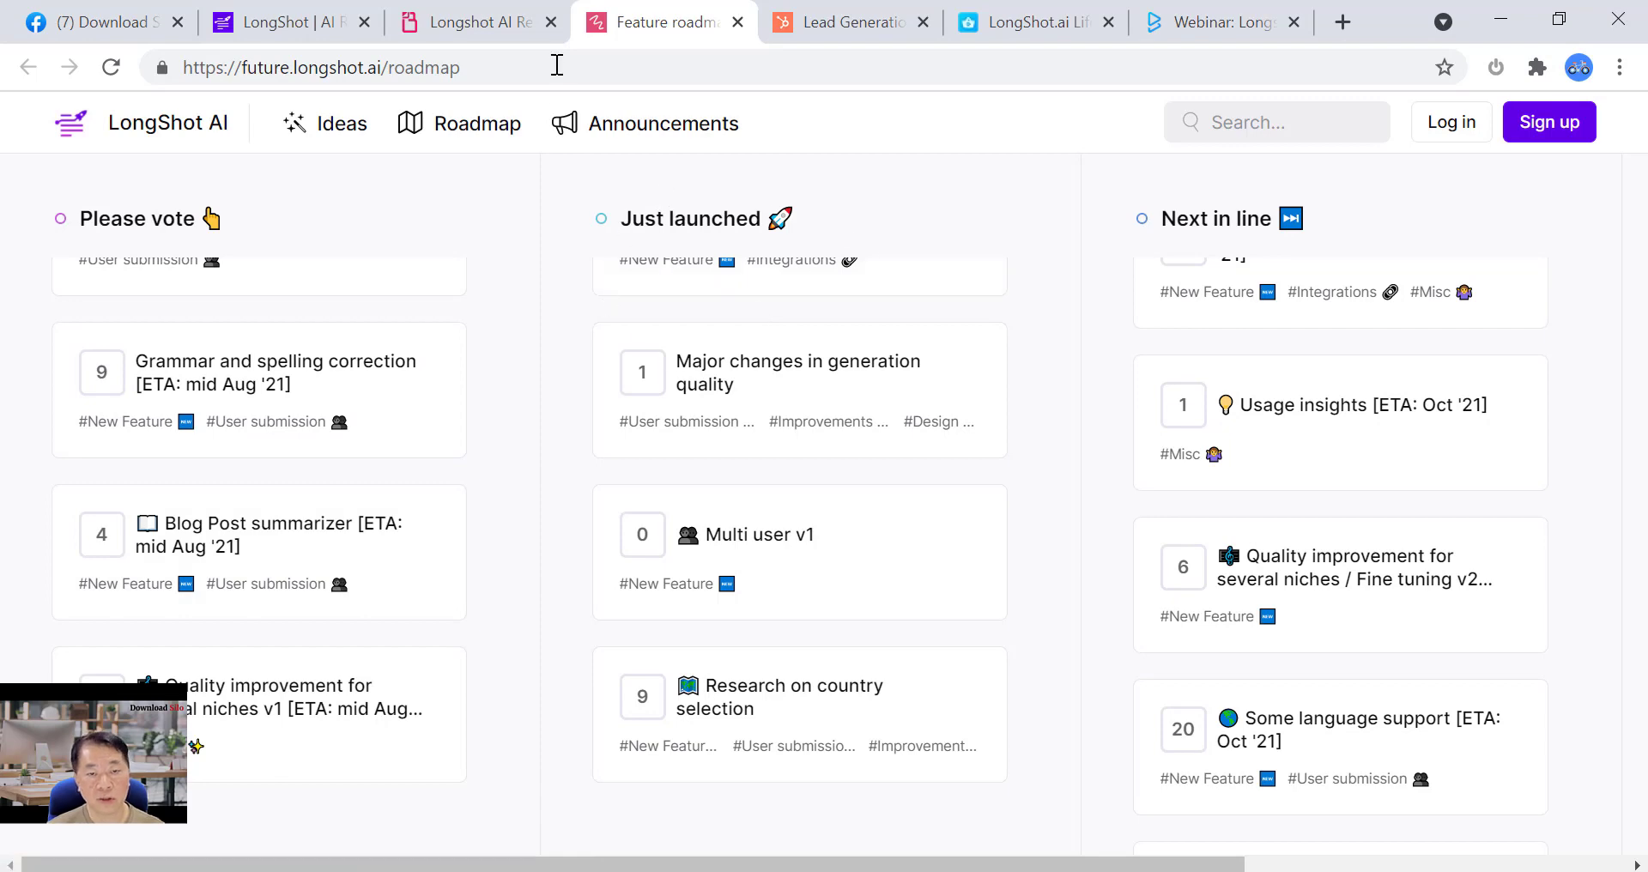
- Return to the Longshot AI Review and point out "AI Image Generation Tool" while reading the coming-soon features
{"action": "left_click", "coordinate": [488, 33]}
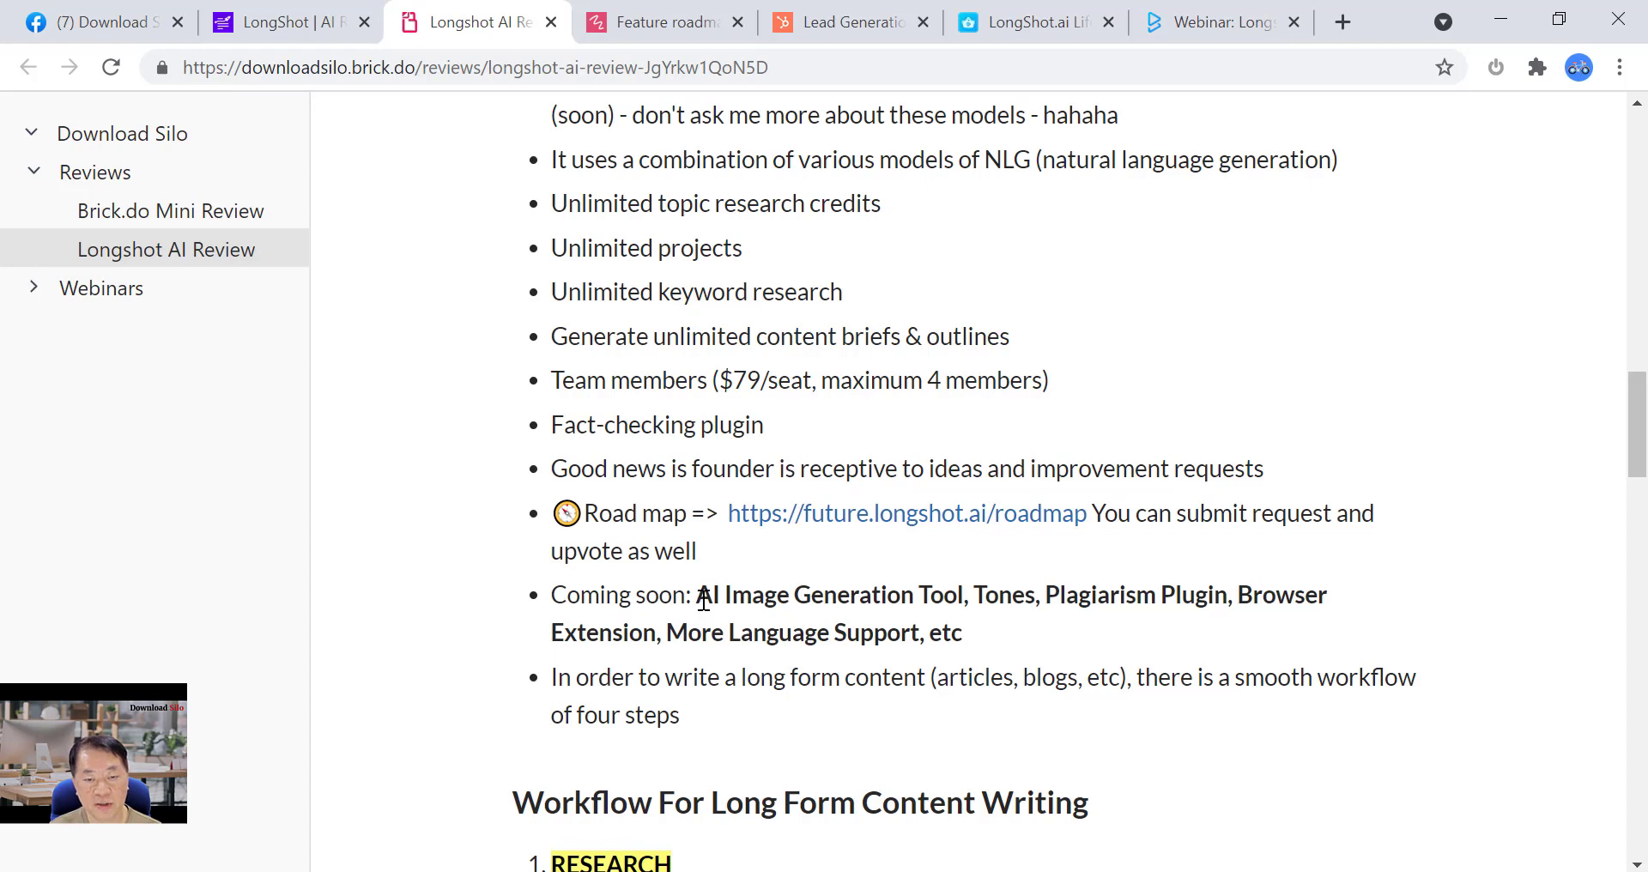
{"action": "left_click_drag", "start_coordinate": [698, 595], "coordinate": [973, 598]}
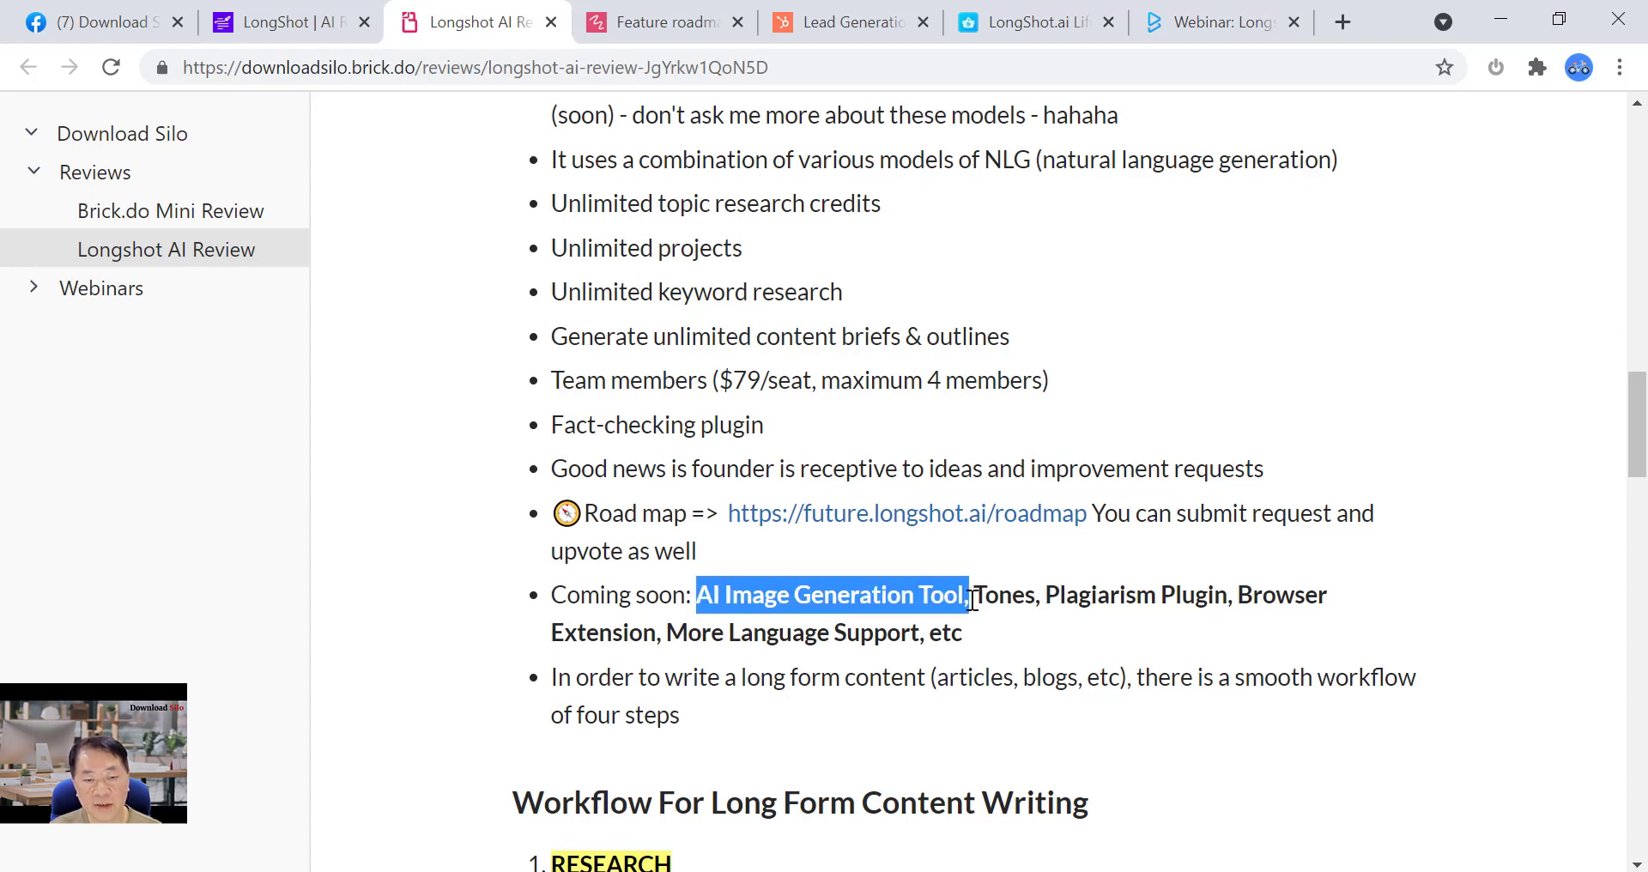
{"action": "left_click", "coordinate": [1038, 639]}
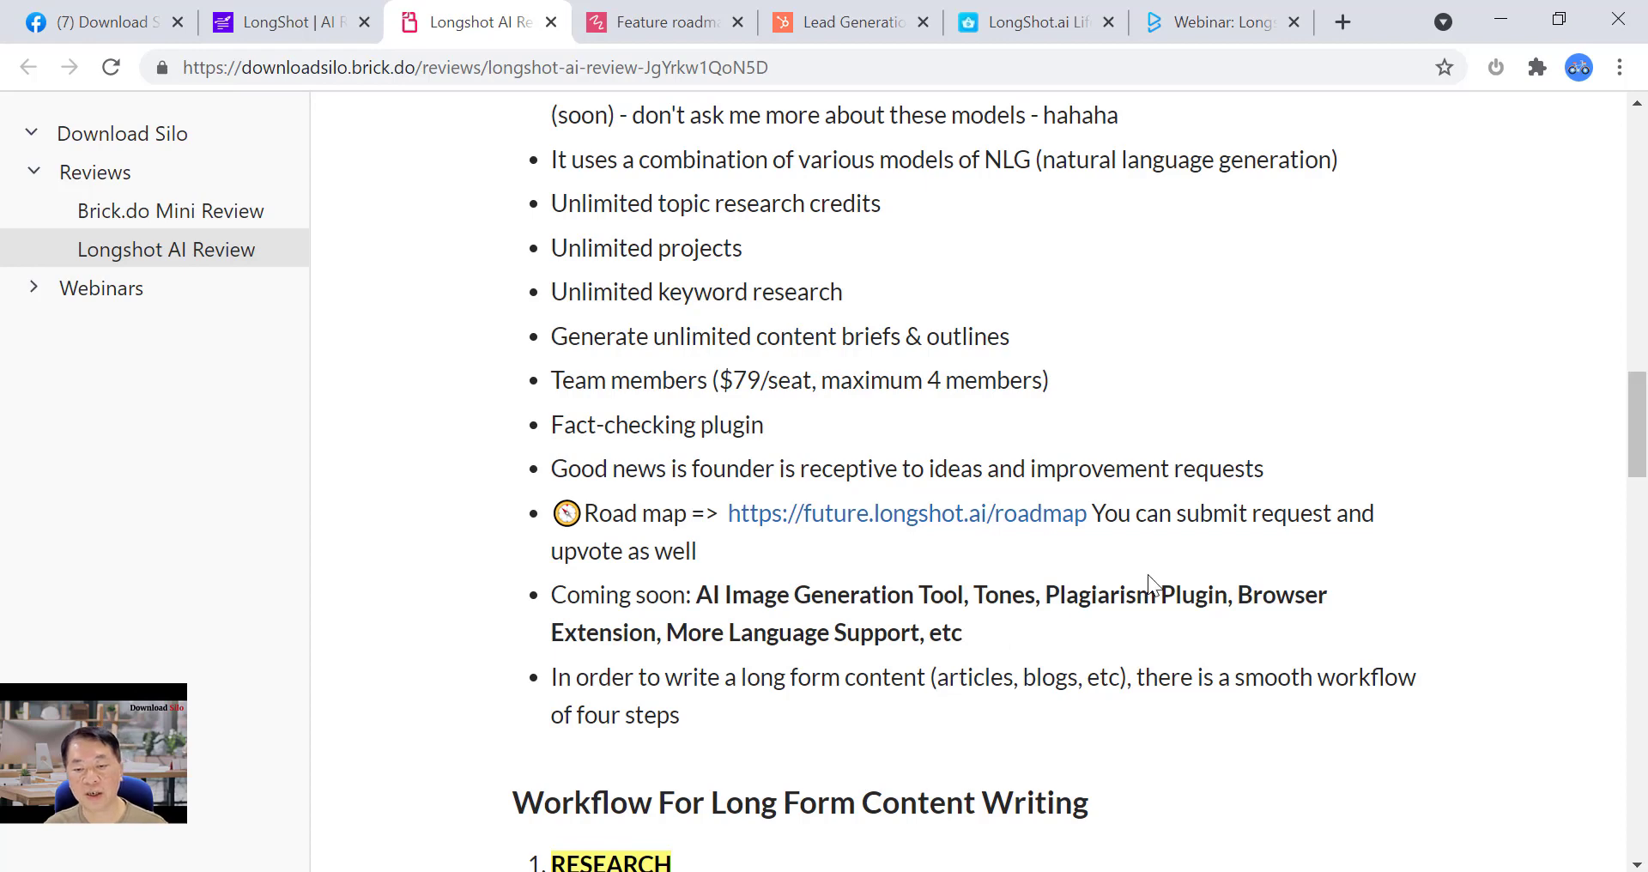
- Review the Workflow For Long Form Content Writing section and read its four steps: Research, Headline, Outline and Blog
{"action": "scroll", "coordinate": [1153, 570], "scroll_direction": "down", "scroll_amount": 3}
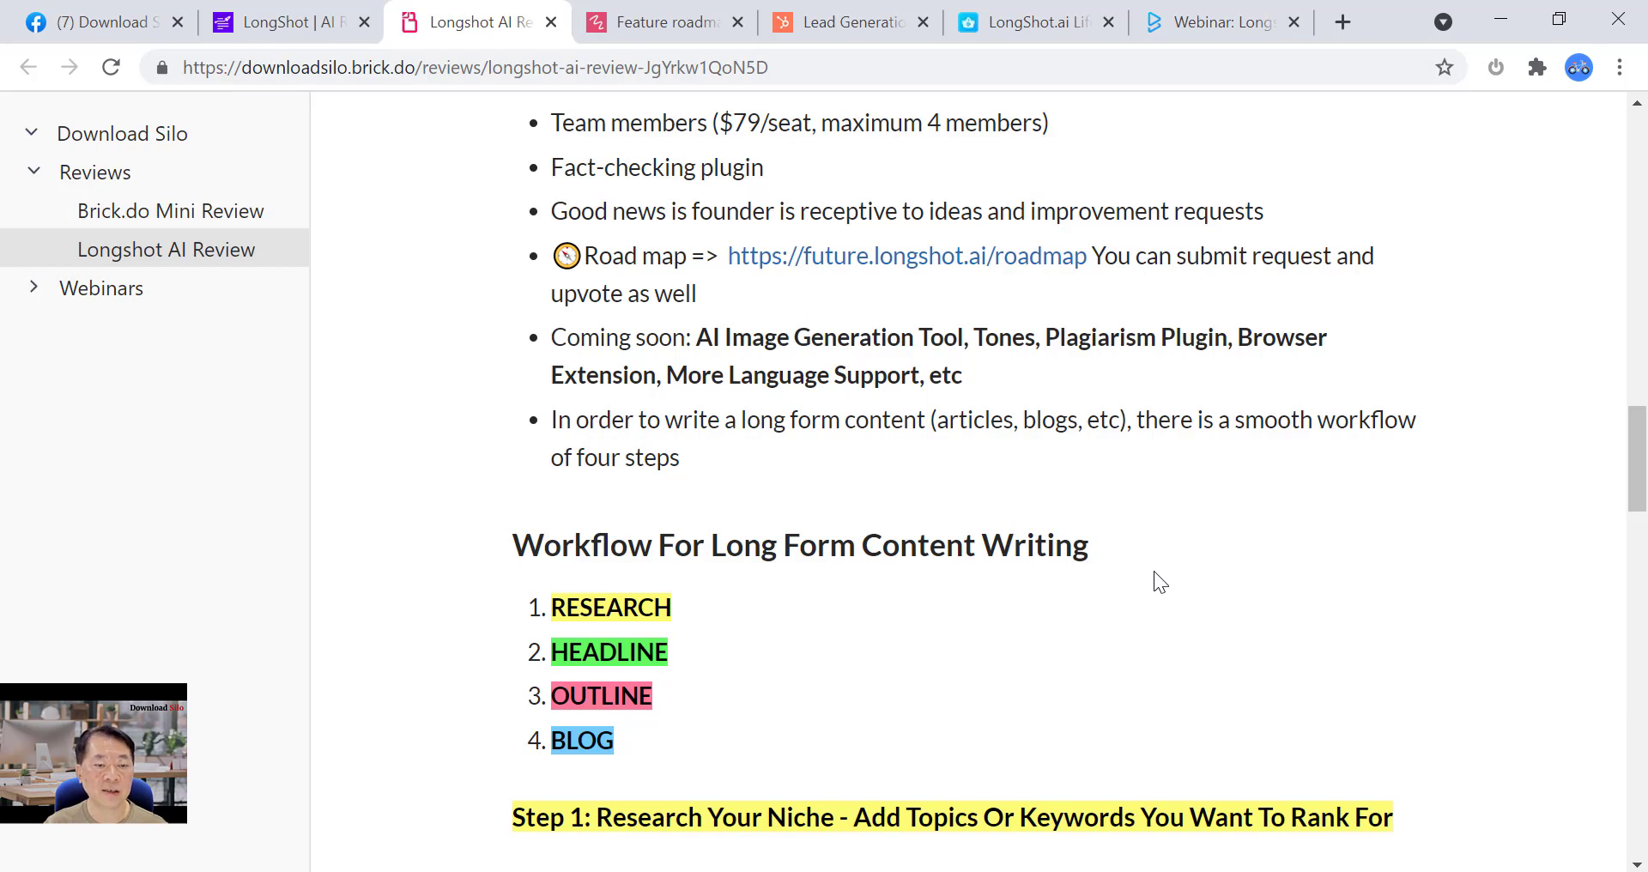
{"action": "scroll", "coordinate": [1154, 573], "scroll_direction": "up", "scroll_amount": 5}
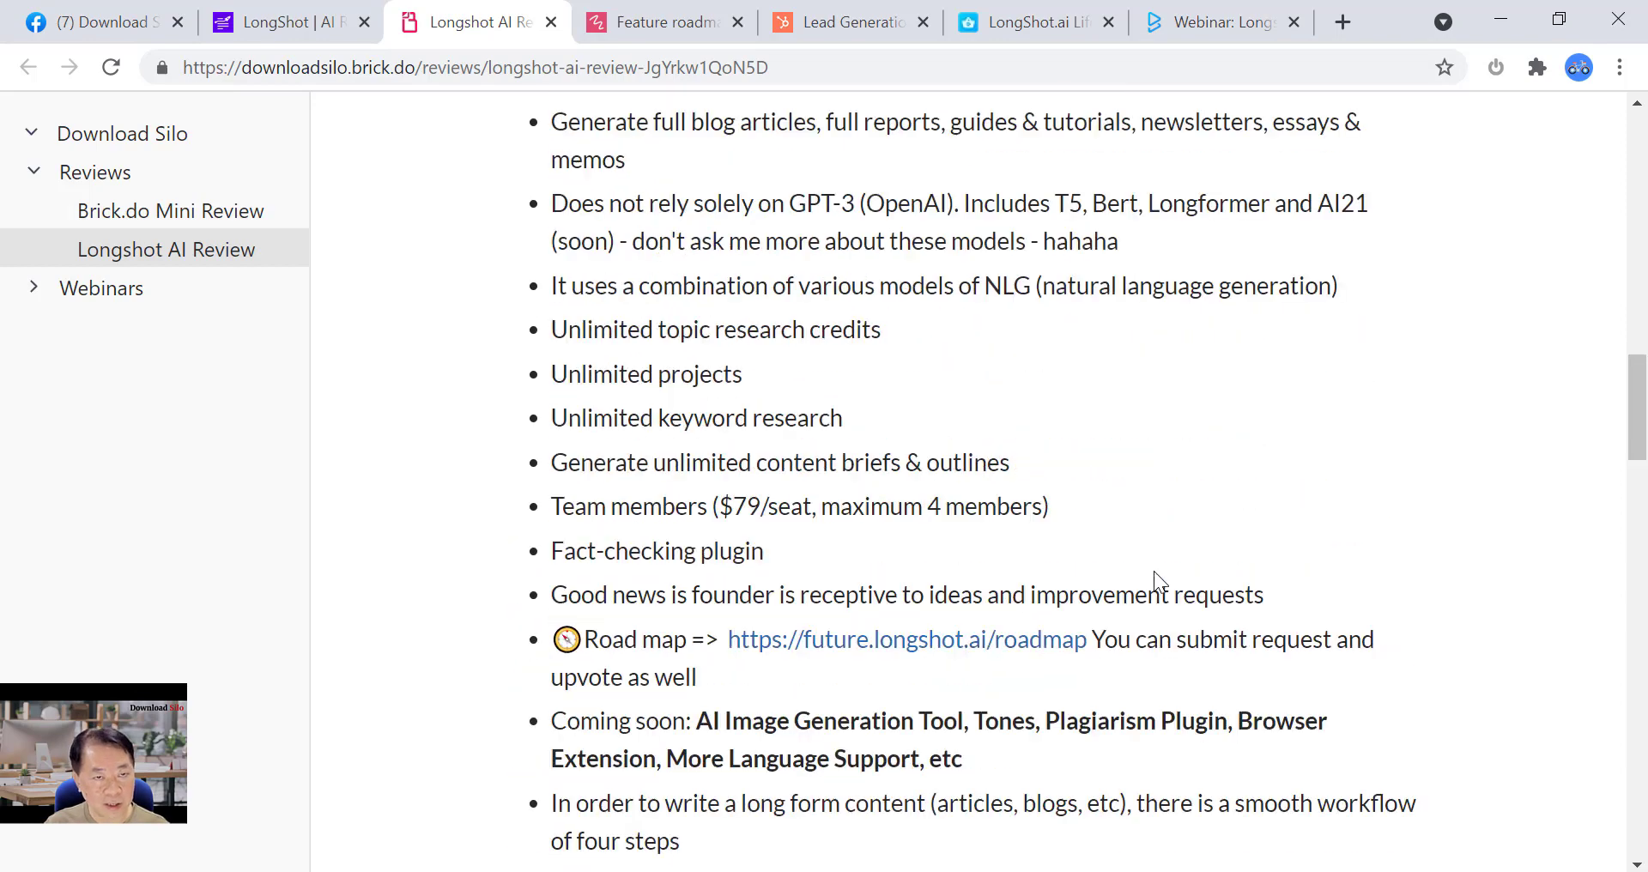
{"action": "scroll", "coordinate": [1154, 570], "scroll_direction": "up", "scroll_amount": 6}
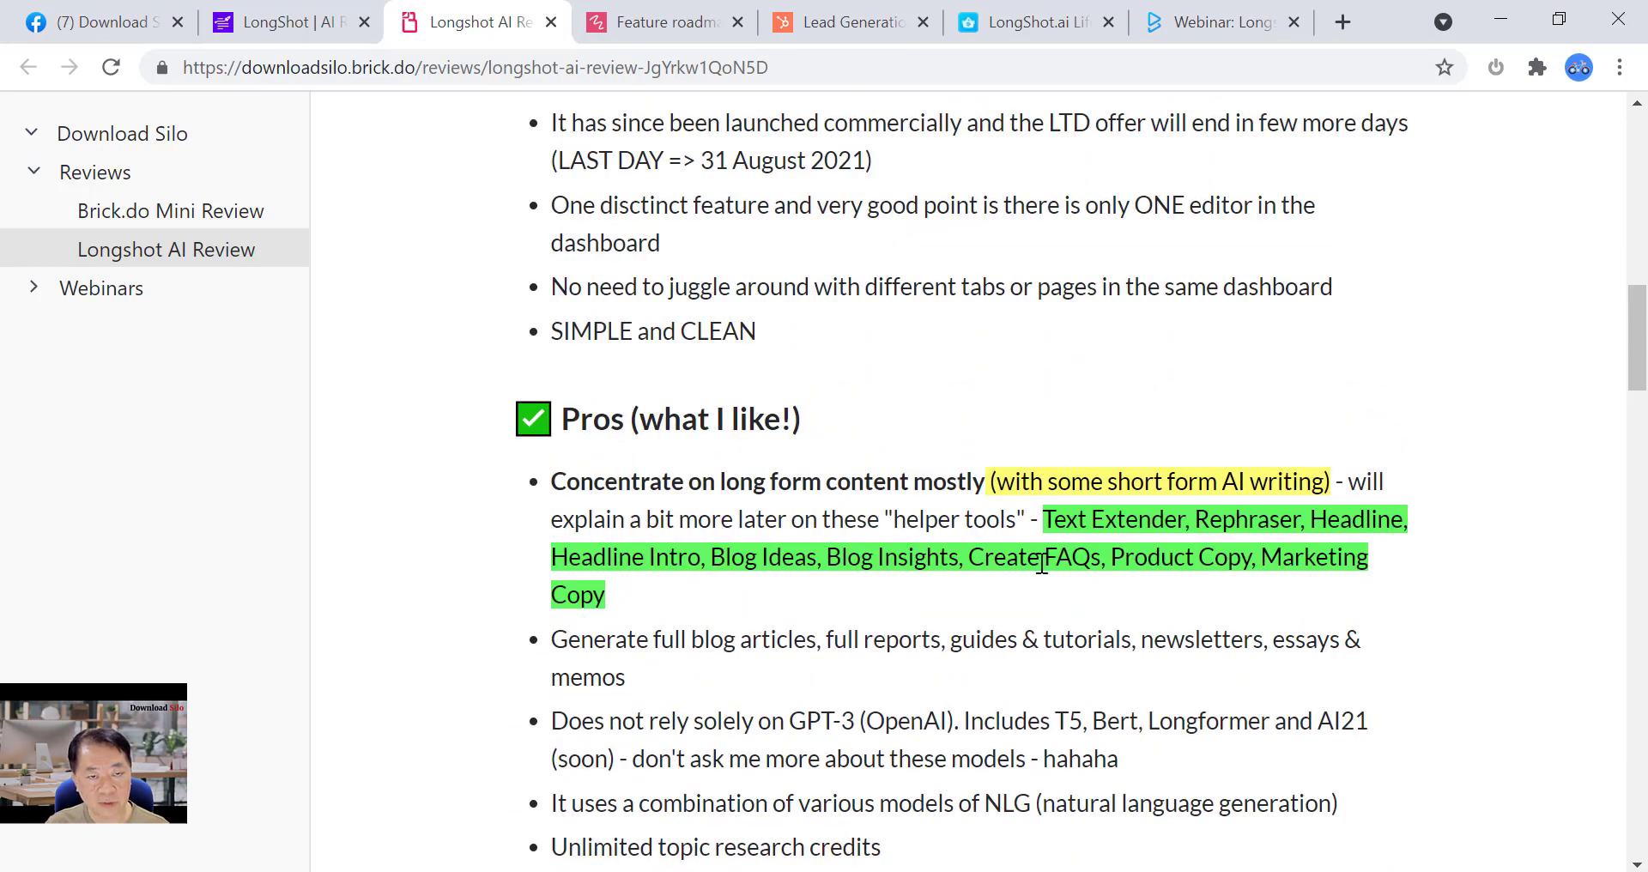
{"action": "scroll", "coordinate": [1078, 600], "scroll_direction": "down", "scroll_amount": 14}
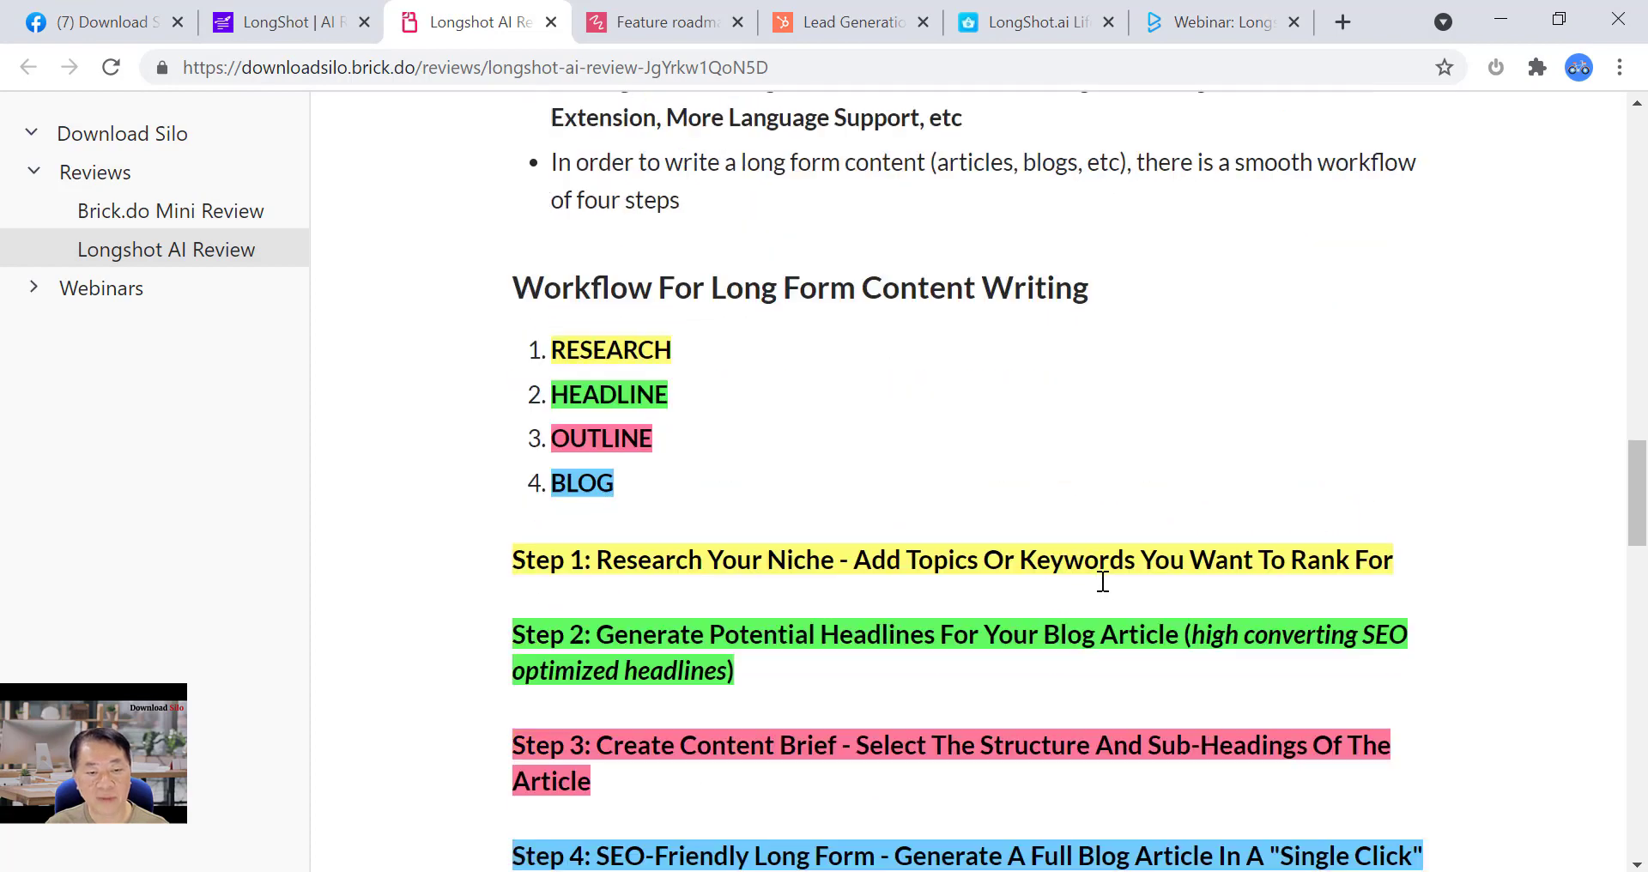
{"action": "scroll", "coordinate": [964, 371], "scroll_direction": "down", "scroll_amount": 5}
{"action": "scroll", "coordinate": [1044, 460], "scroll_direction": "up", "scroll_amount": 5}
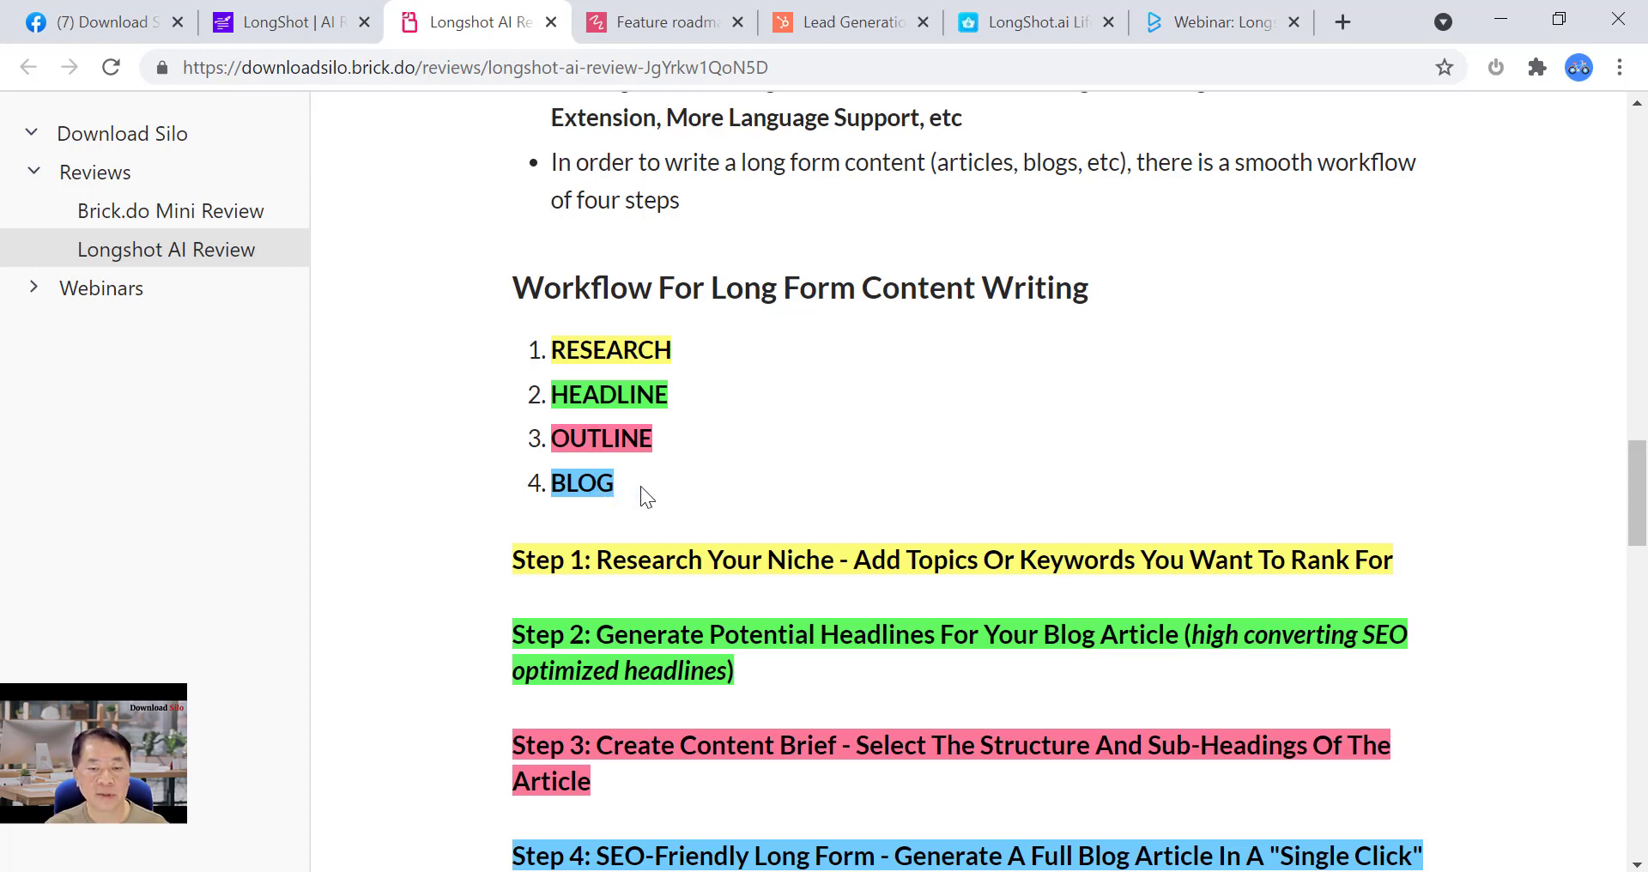
{"action": "scroll", "coordinate": [646, 496], "scroll_direction": "down", "scroll_amount": 3}
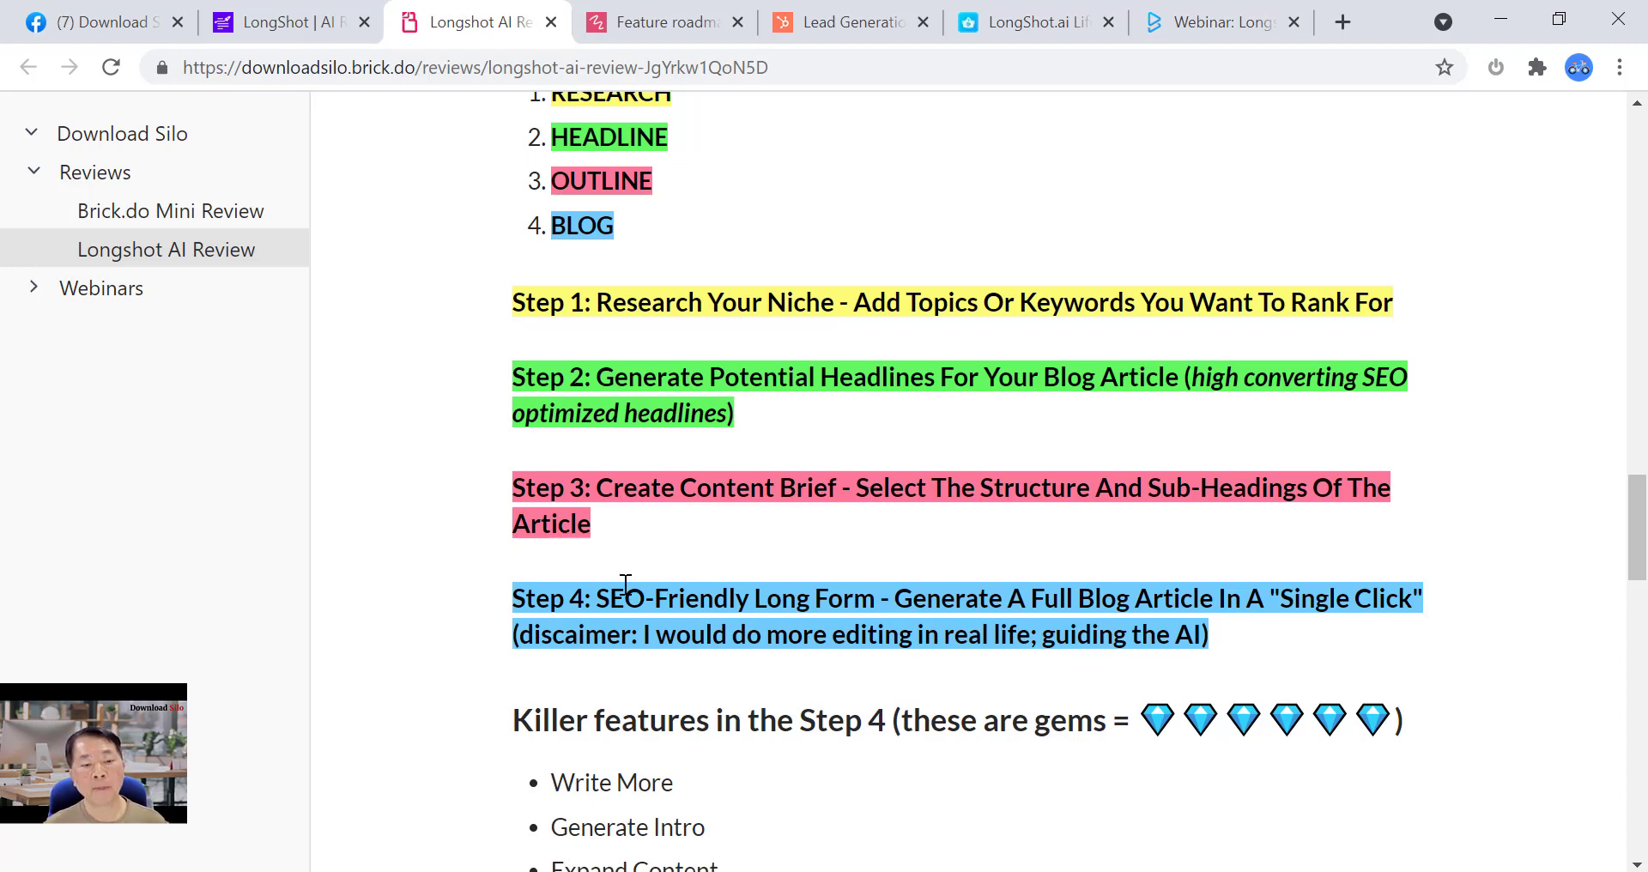
{"action": "scroll", "coordinate": [652, 597], "scroll_direction": "down", "scroll_amount": 1}
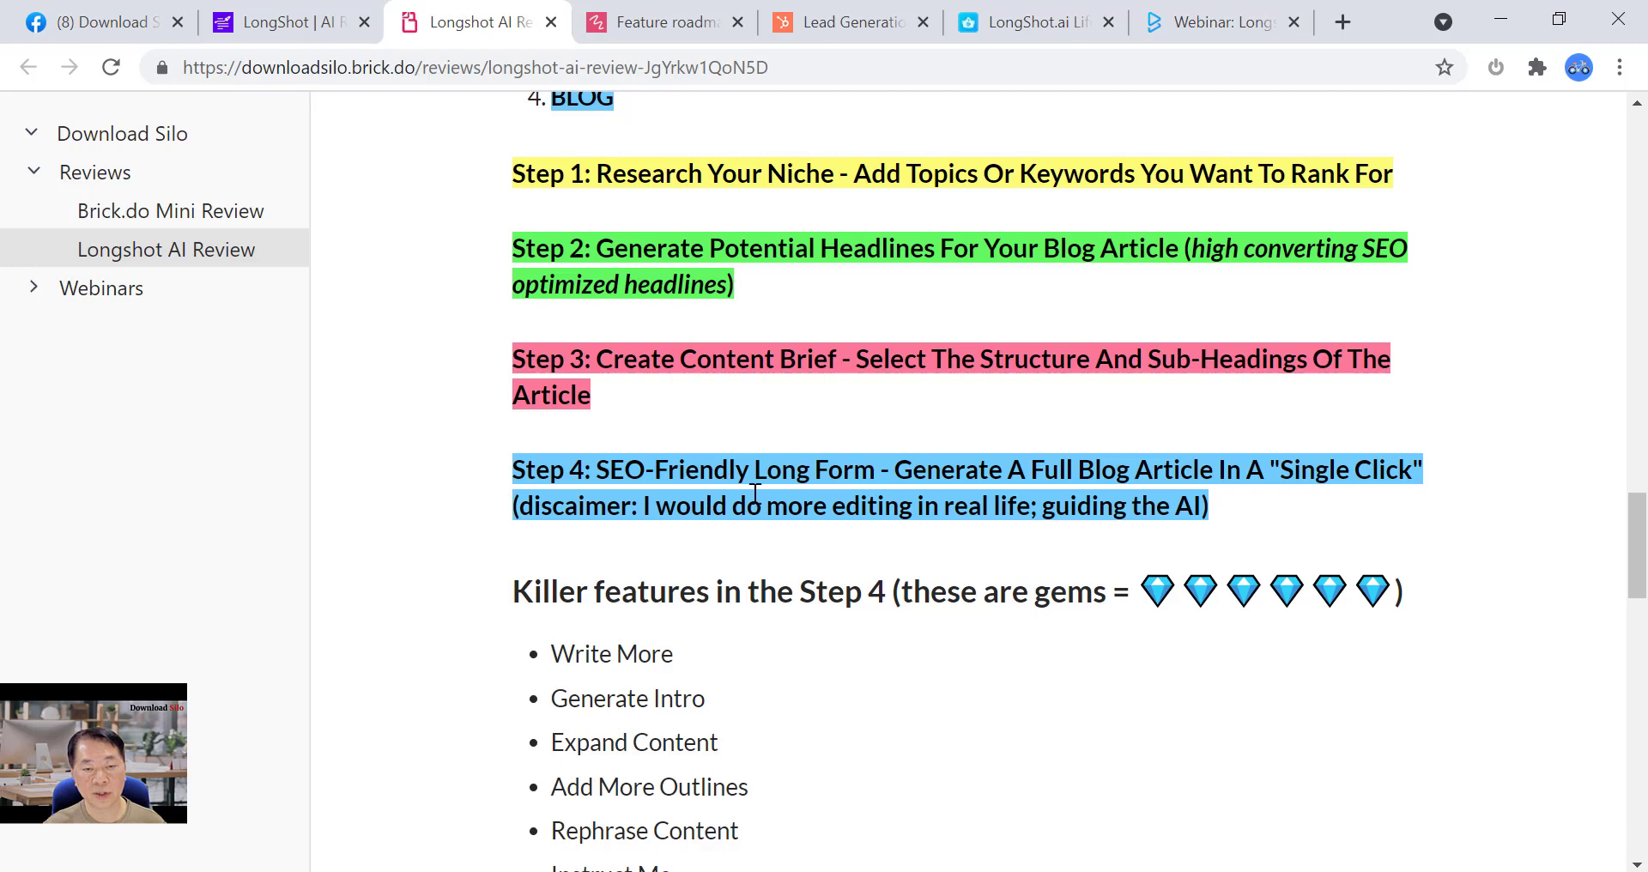
- Review the descriptions of the four workflow steps and the list of killer features in Step 4
{"action": "scroll", "coordinate": [875, 502], "scroll_direction": "up", "scroll_amount": 3}
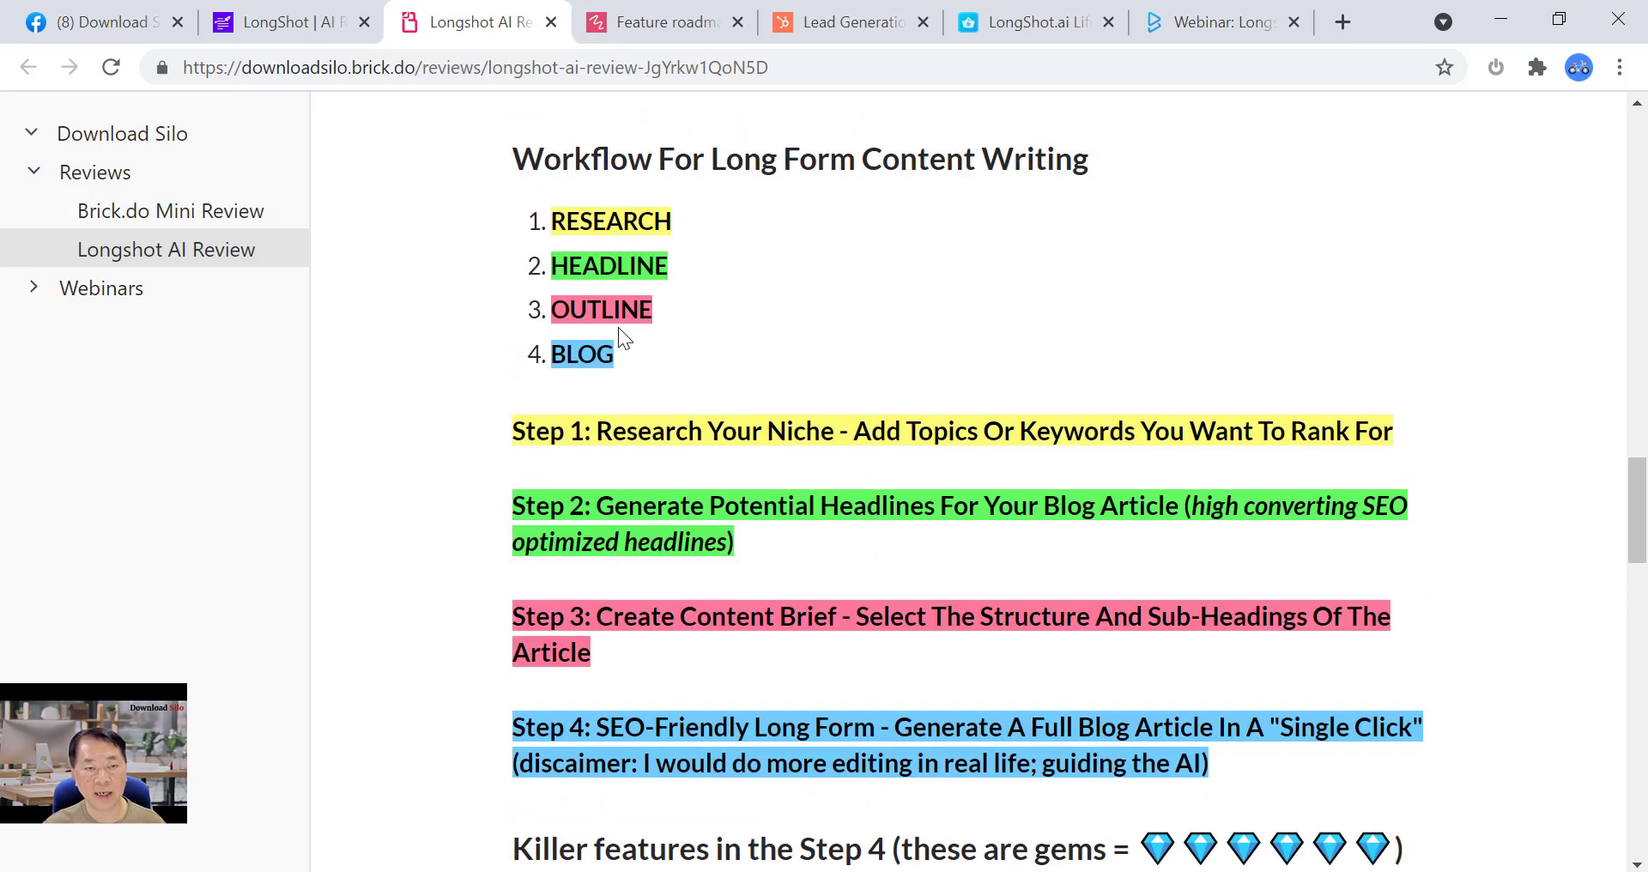
{"action": "scroll", "coordinate": [867, 548], "scroll_direction": "down", "scroll_amount": 6}
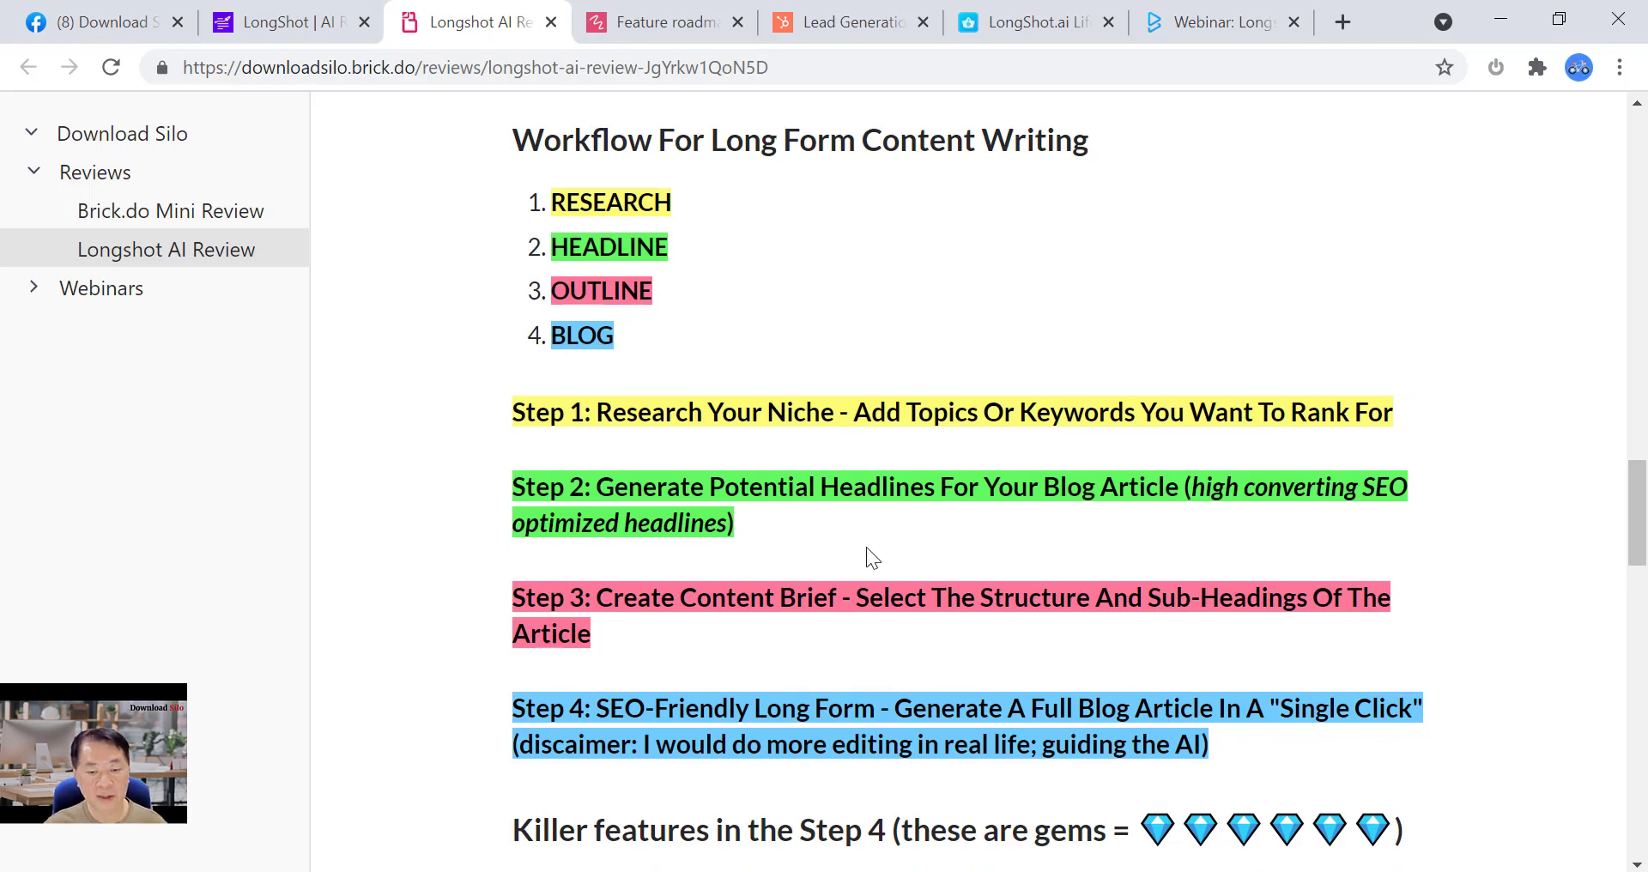
{"action": "scroll", "coordinate": [916, 558], "scroll_direction": "down", "scroll_amount": 4}
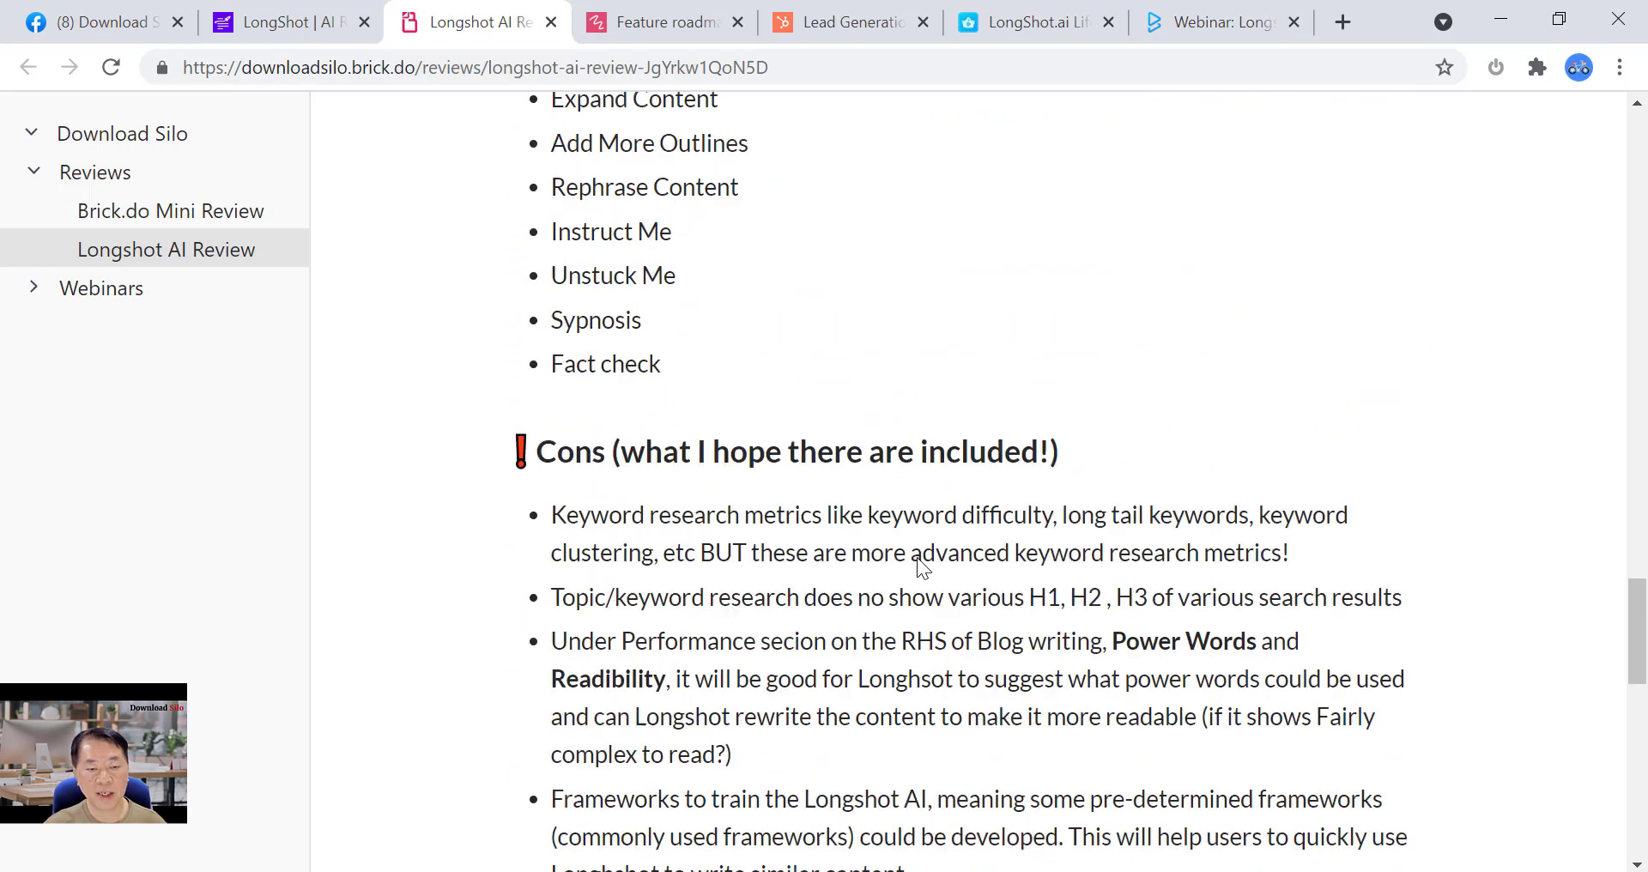
{"action": "scroll", "coordinate": [917, 558], "scroll_direction": "up", "scroll_amount": 2}
{"action": "scroll", "coordinate": [920, 568], "scroll_direction": "up", "scroll_amount": 2}
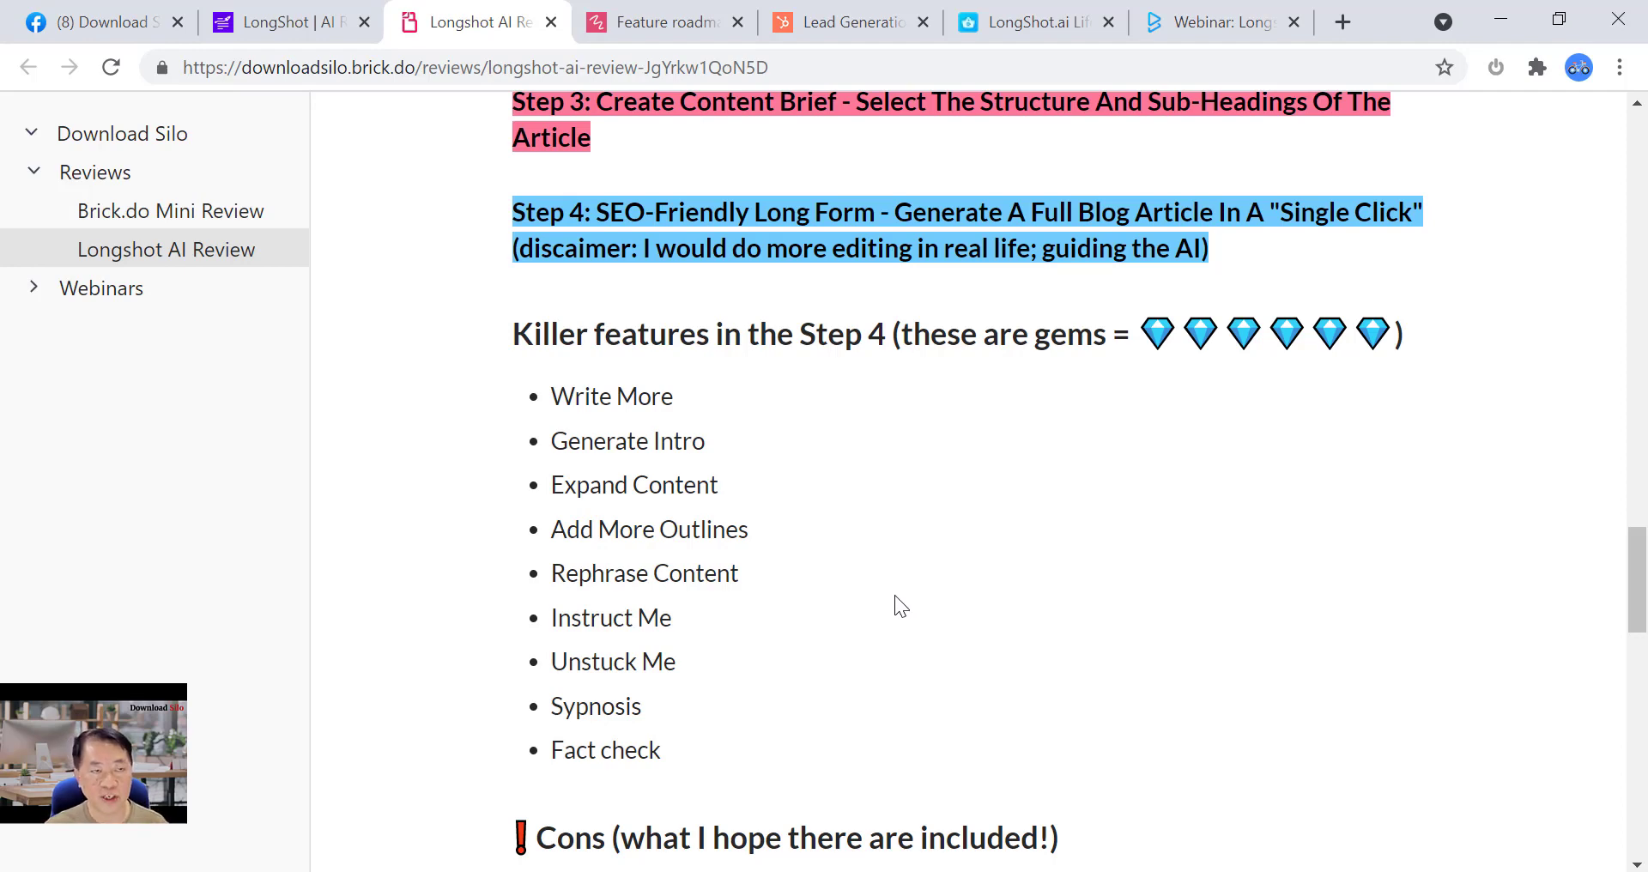
- Skim the rest of the Longshot AI Review, from the Cons section to the Useful links and Buy link
{"action": "scroll", "coordinate": [894, 601], "scroll_direction": "down", "scroll_amount": 6}
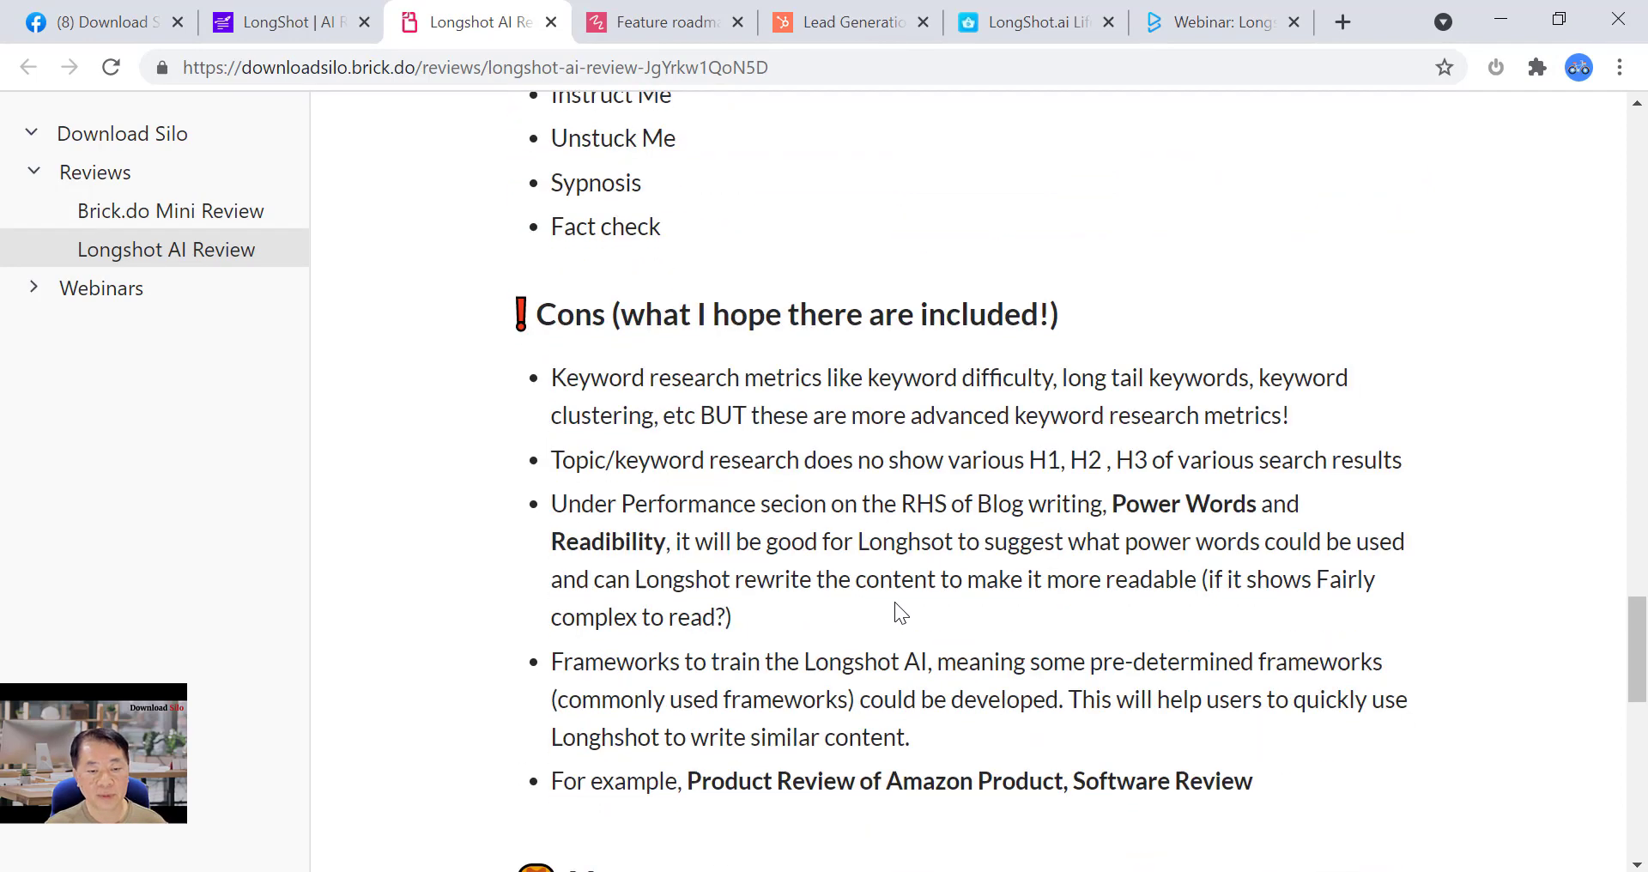
{"action": "scroll", "coordinate": [894, 601], "scroll_direction": "down", "scroll_amount": 12}
{"action": "scroll", "coordinate": [386, 120], "scroll_direction": "up", "scroll_amount": 1}
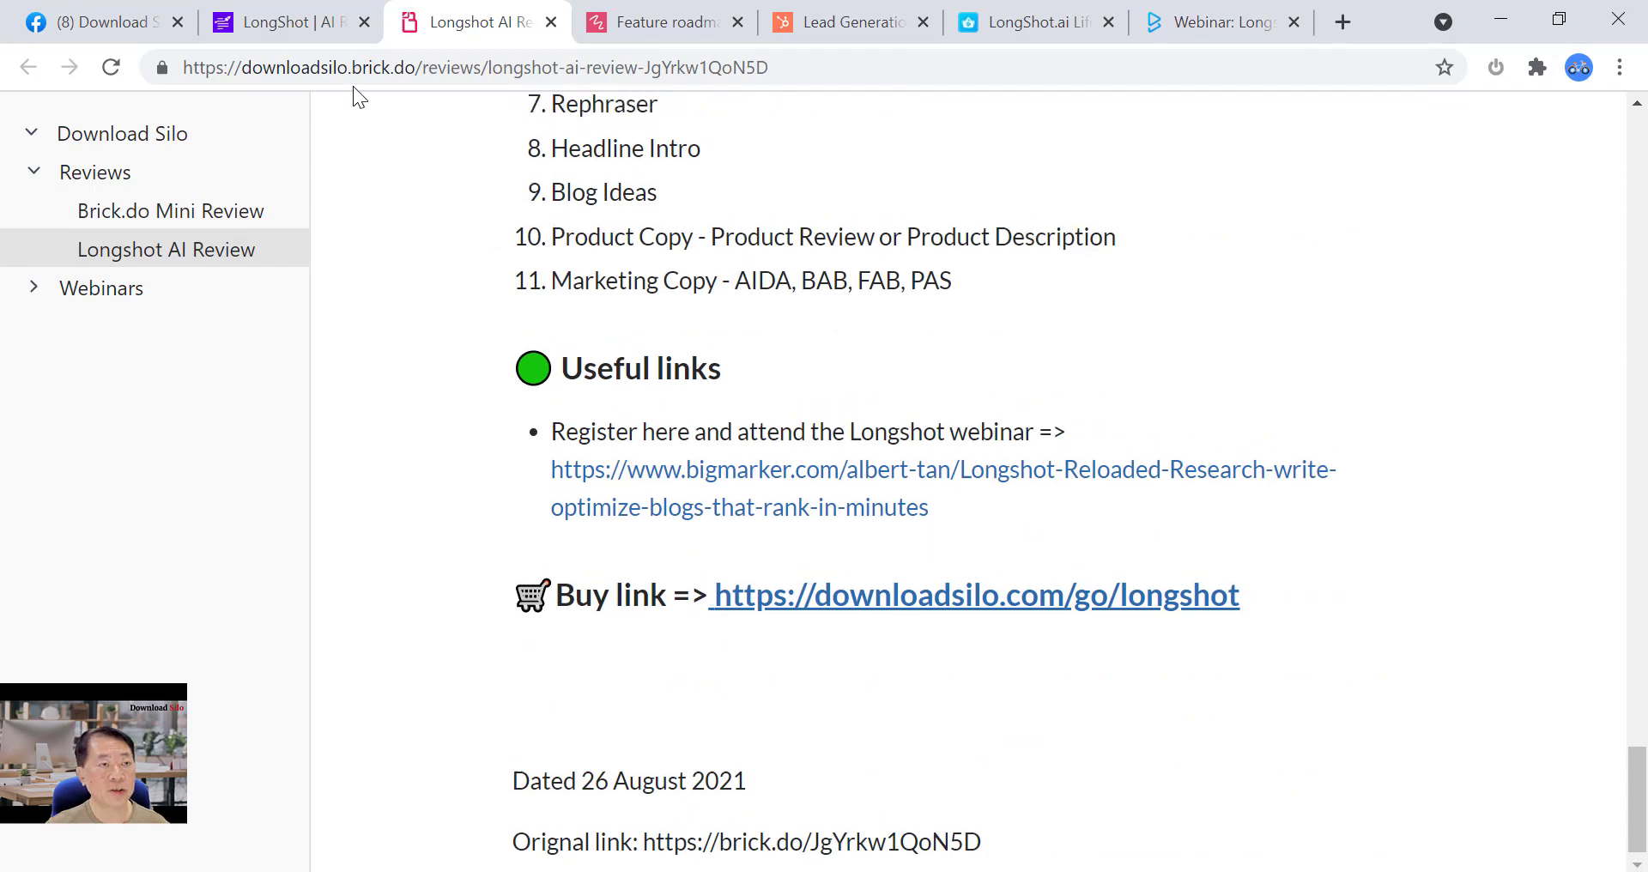
{"action": "scroll", "coordinate": [352, 90], "scroll_direction": "up", "scroll_amount": 4}
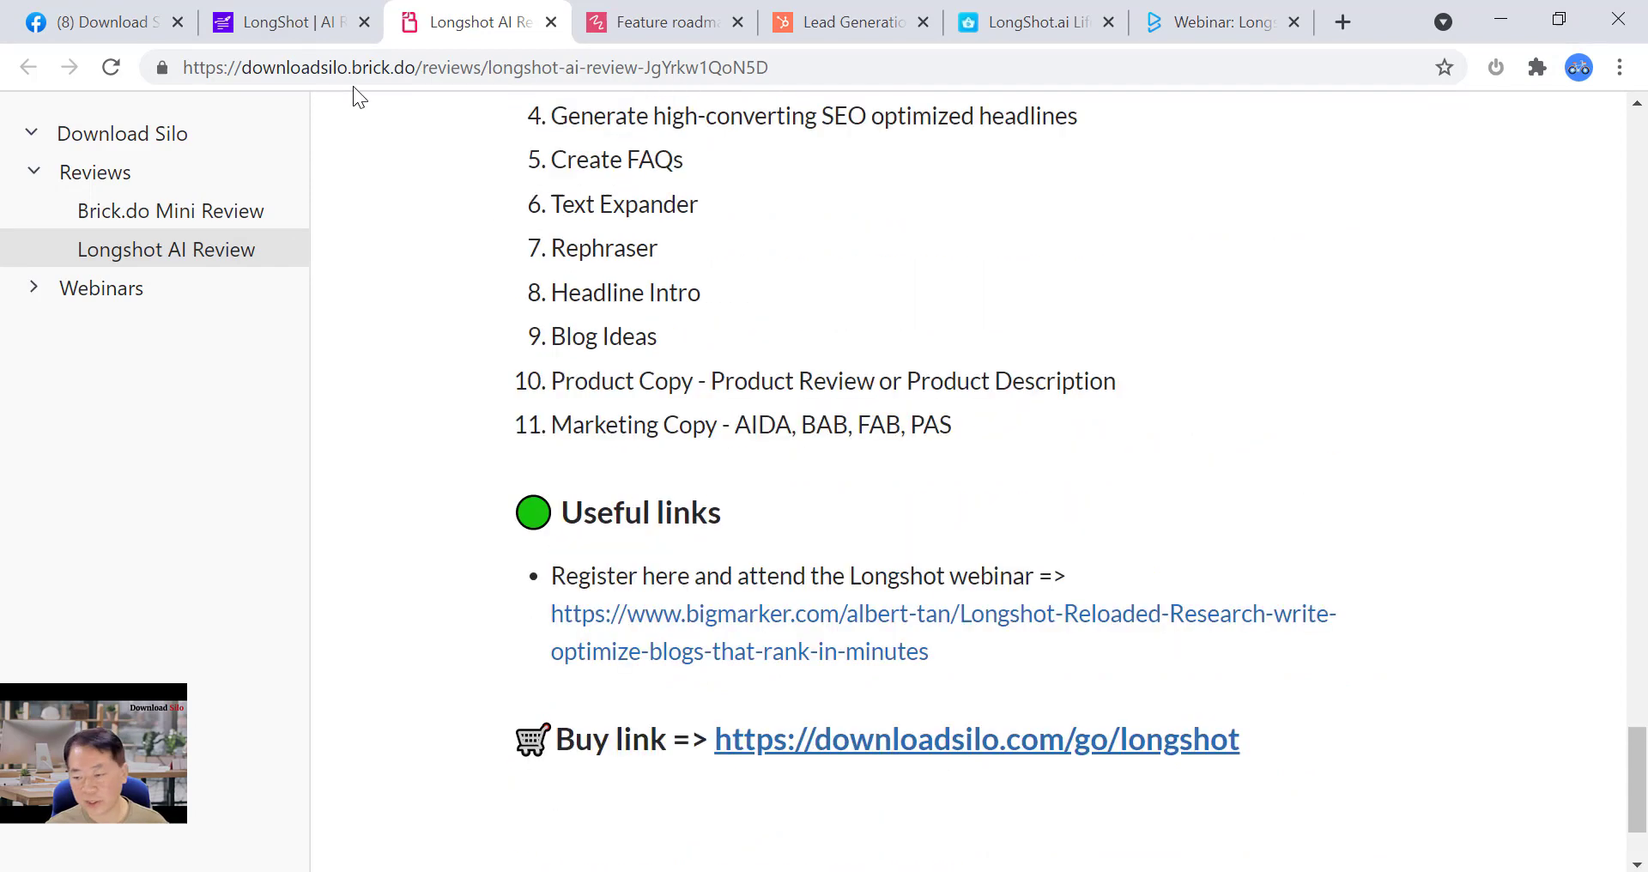
- Switch to LongShot and create a new blog, opening its Research stage
{"action": "left_click", "coordinate": [275, 24]}
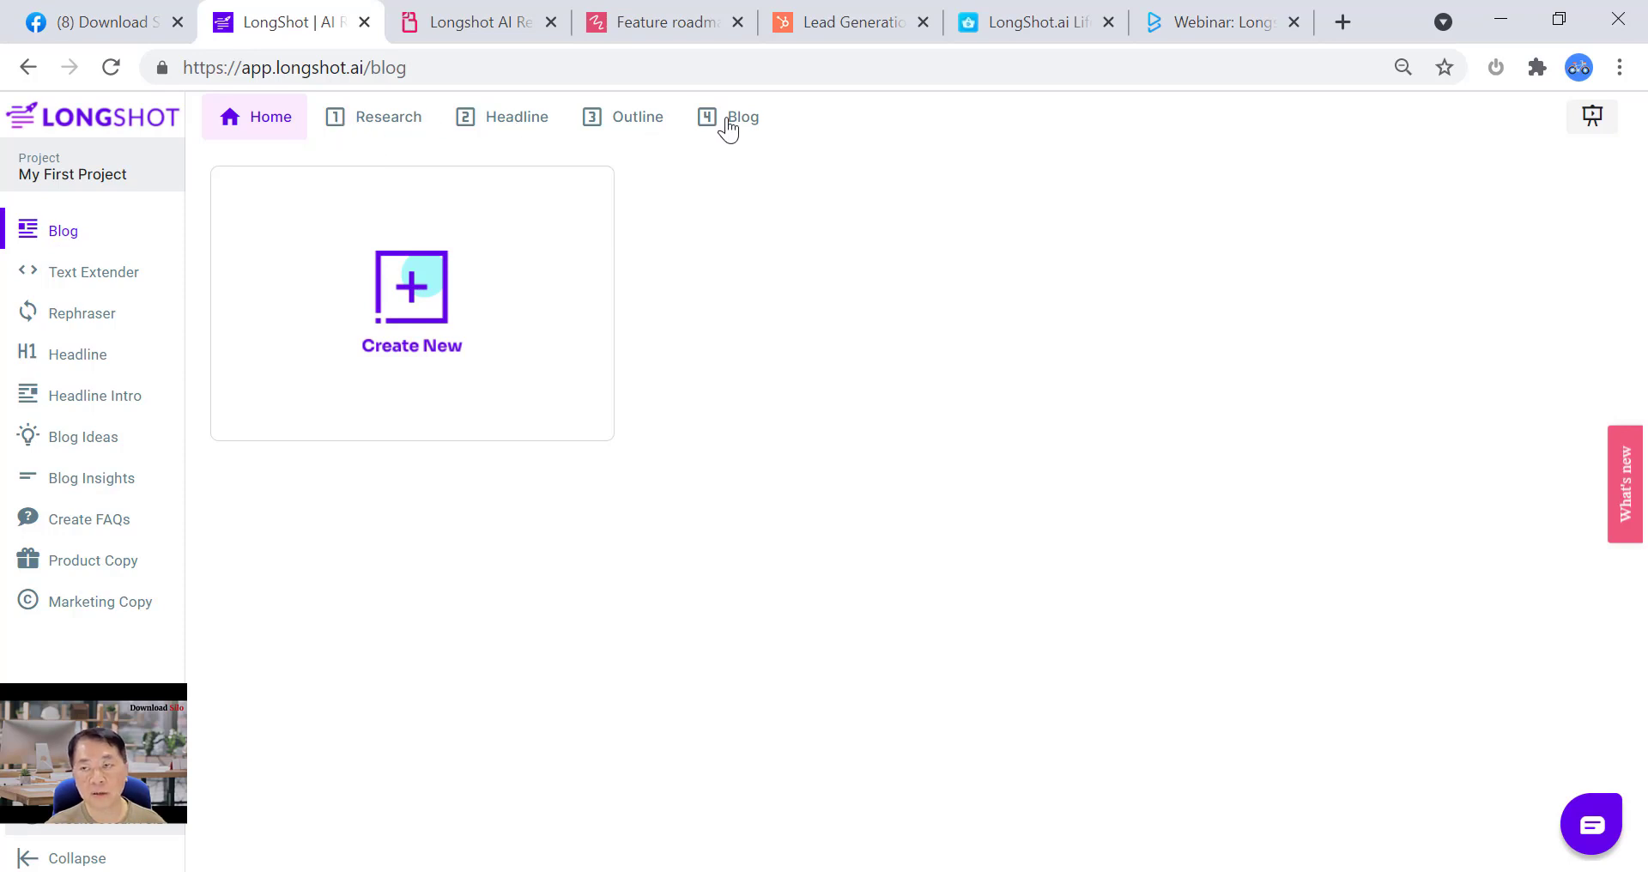
{"action": "left_click", "coordinate": [410, 302]}
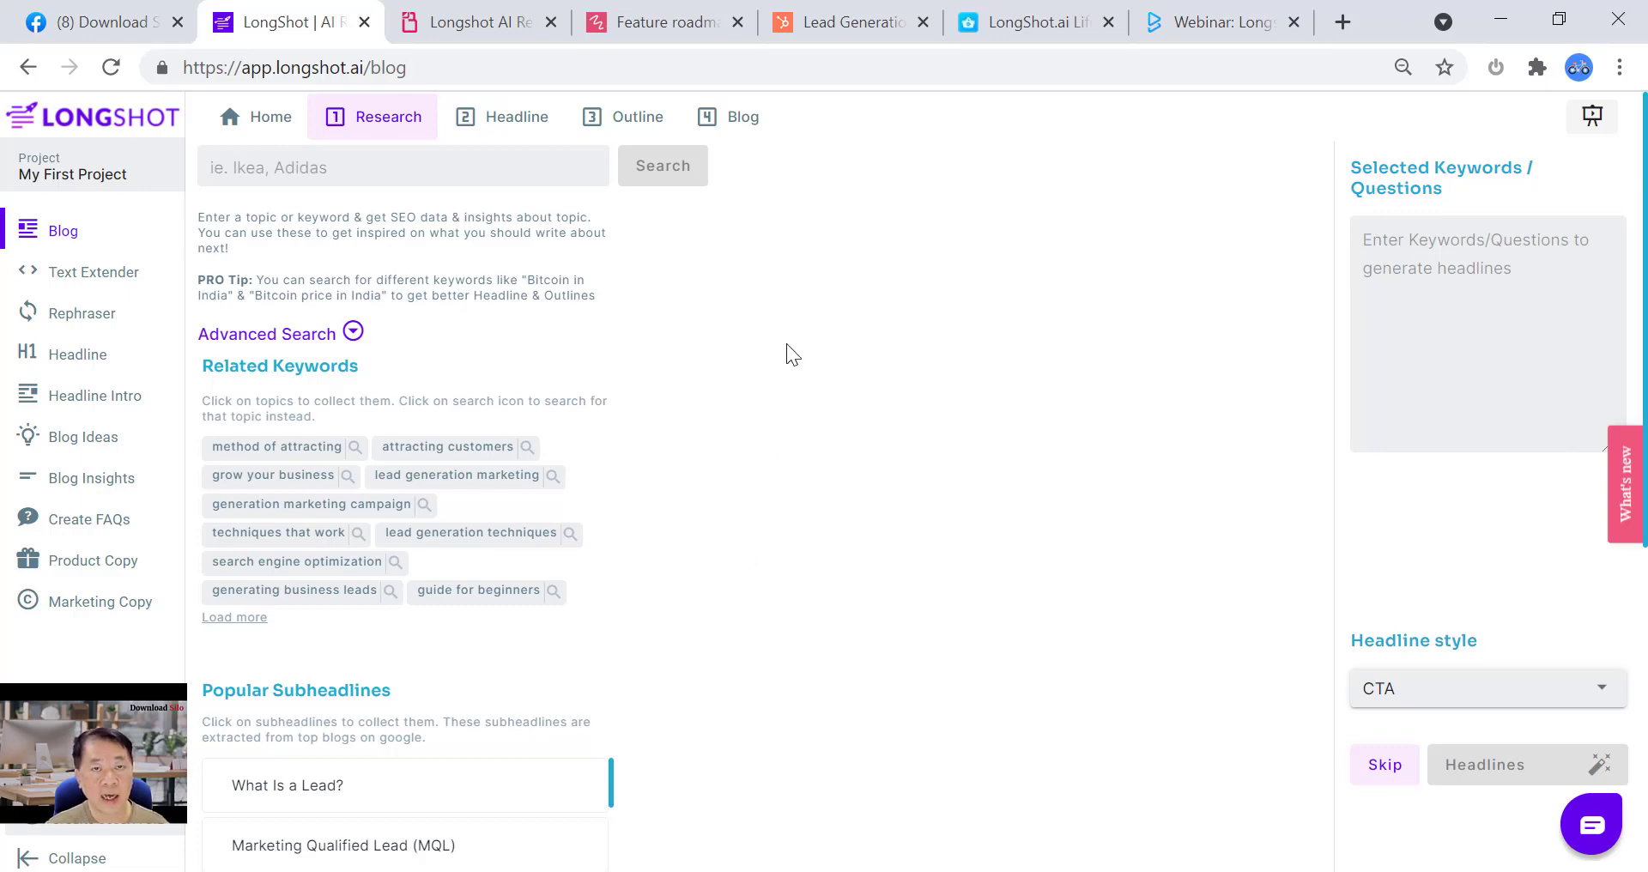
- Switch to the HubSpot article and copy its title "Lead Generation: A Beginner's Guide to Generating Business Leads the Inbound Way"
{"action": "left_click", "coordinate": [791, 32]}
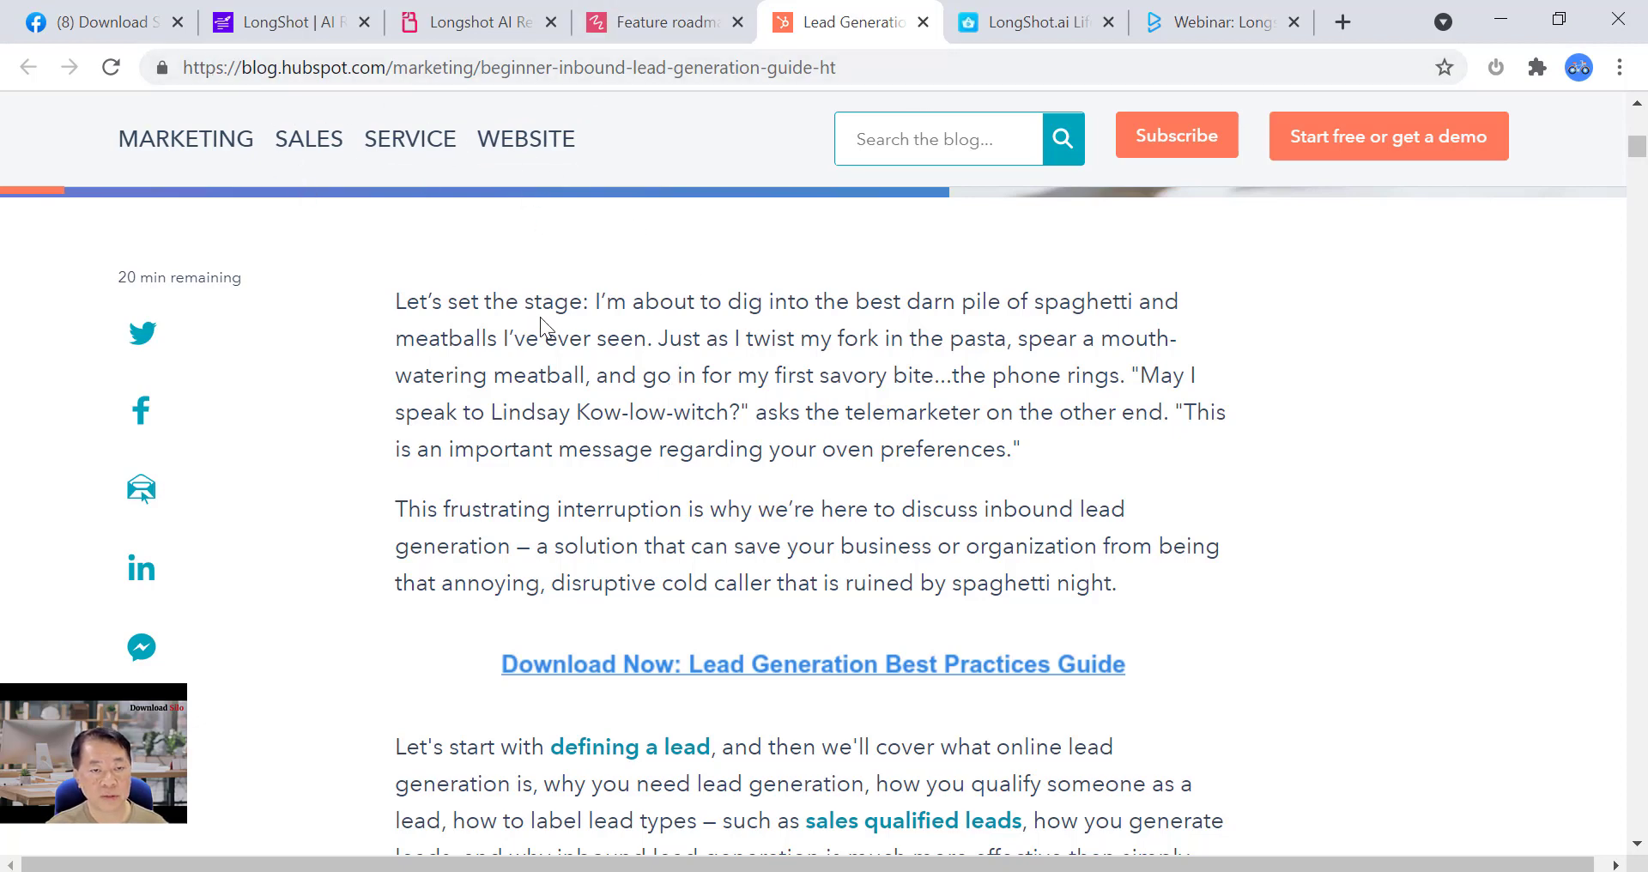
{"action": "scroll", "coordinate": [811, 390], "scroll_direction": "up", "scroll_amount": 3}
{"action": "scroll", "coordinate": [810, 389], "scroll_direction": "up", "scroll_amount": 5}
{"action": "scroll", "coordinate": [817, 379], "scroll_direction": "down", "scroll_amount": 1}
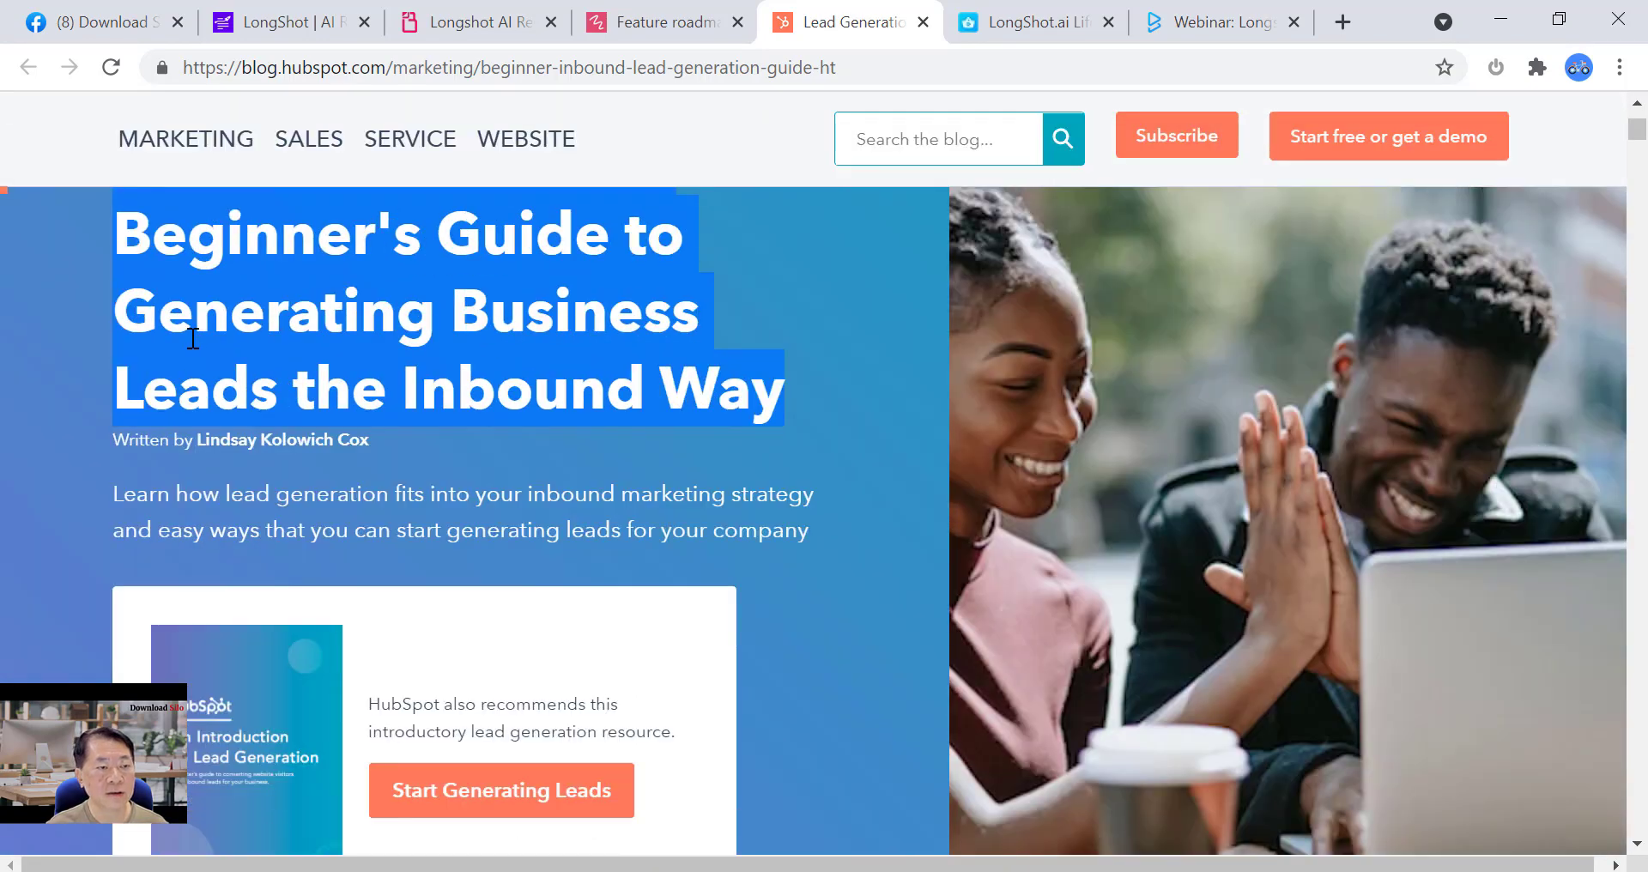
{"action": "scroll", "coordinate": [381, 390], "scroll_direction": "up", "scroll_amount": 3}
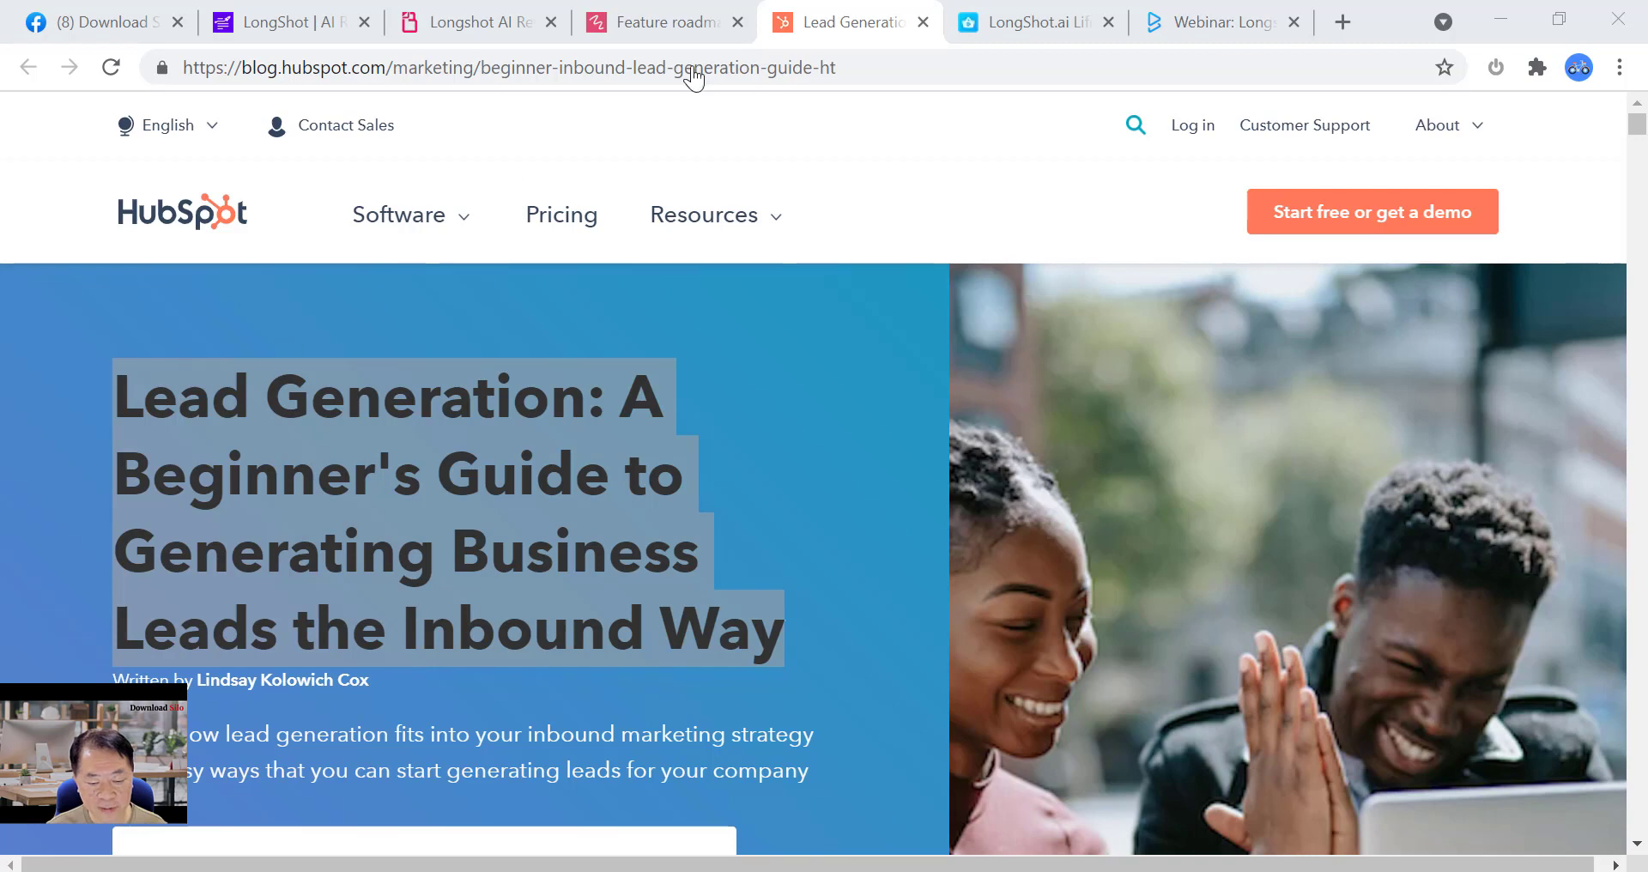
- Return to LongShot and paste the copied HubSpot title as plain text into the Research topic field
{"action": "left_click", "coordinate": [312, 26]}
{"action": "left_click", "coordinate": [307, 166]}
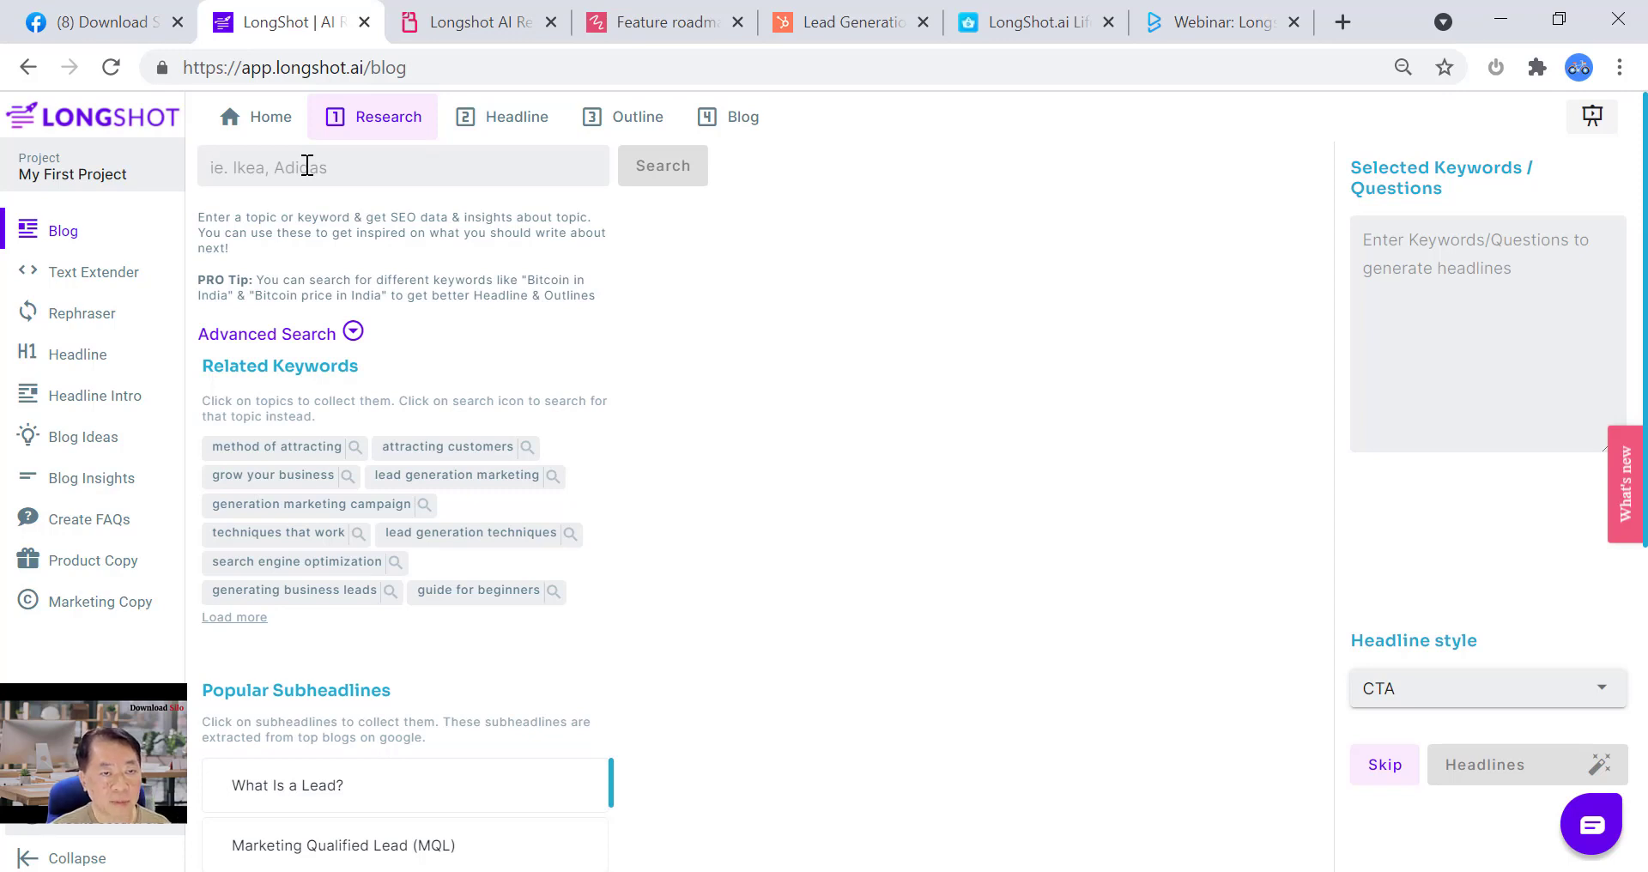
{"action": "right_click", "coordinate": [307, 168]}
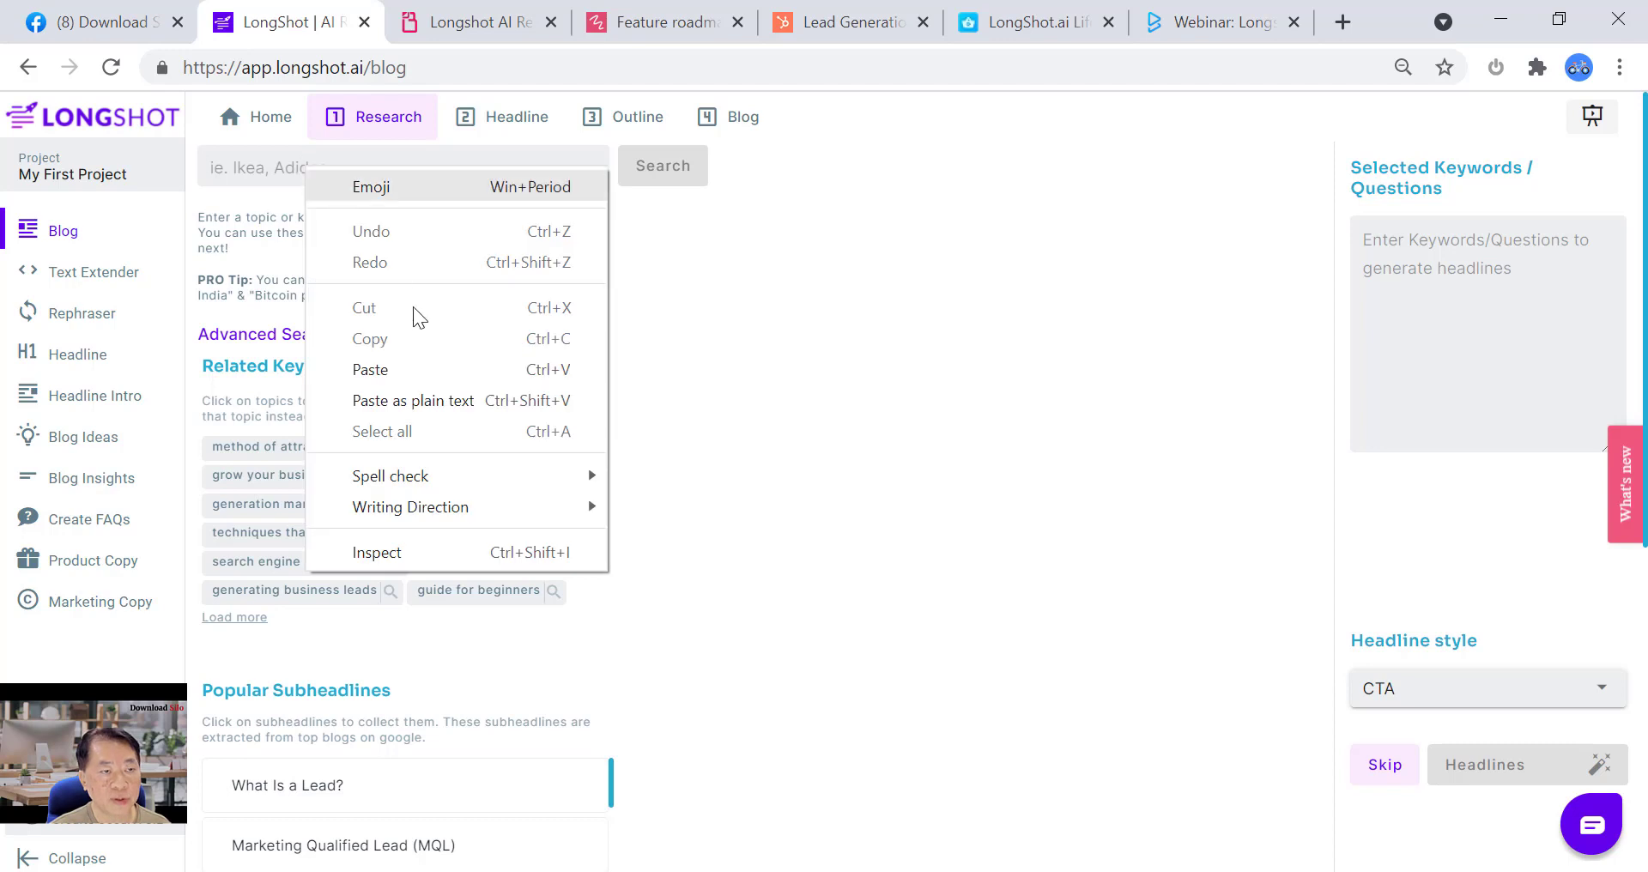
{"action": "left_click", "coordinate": [399, 405]}
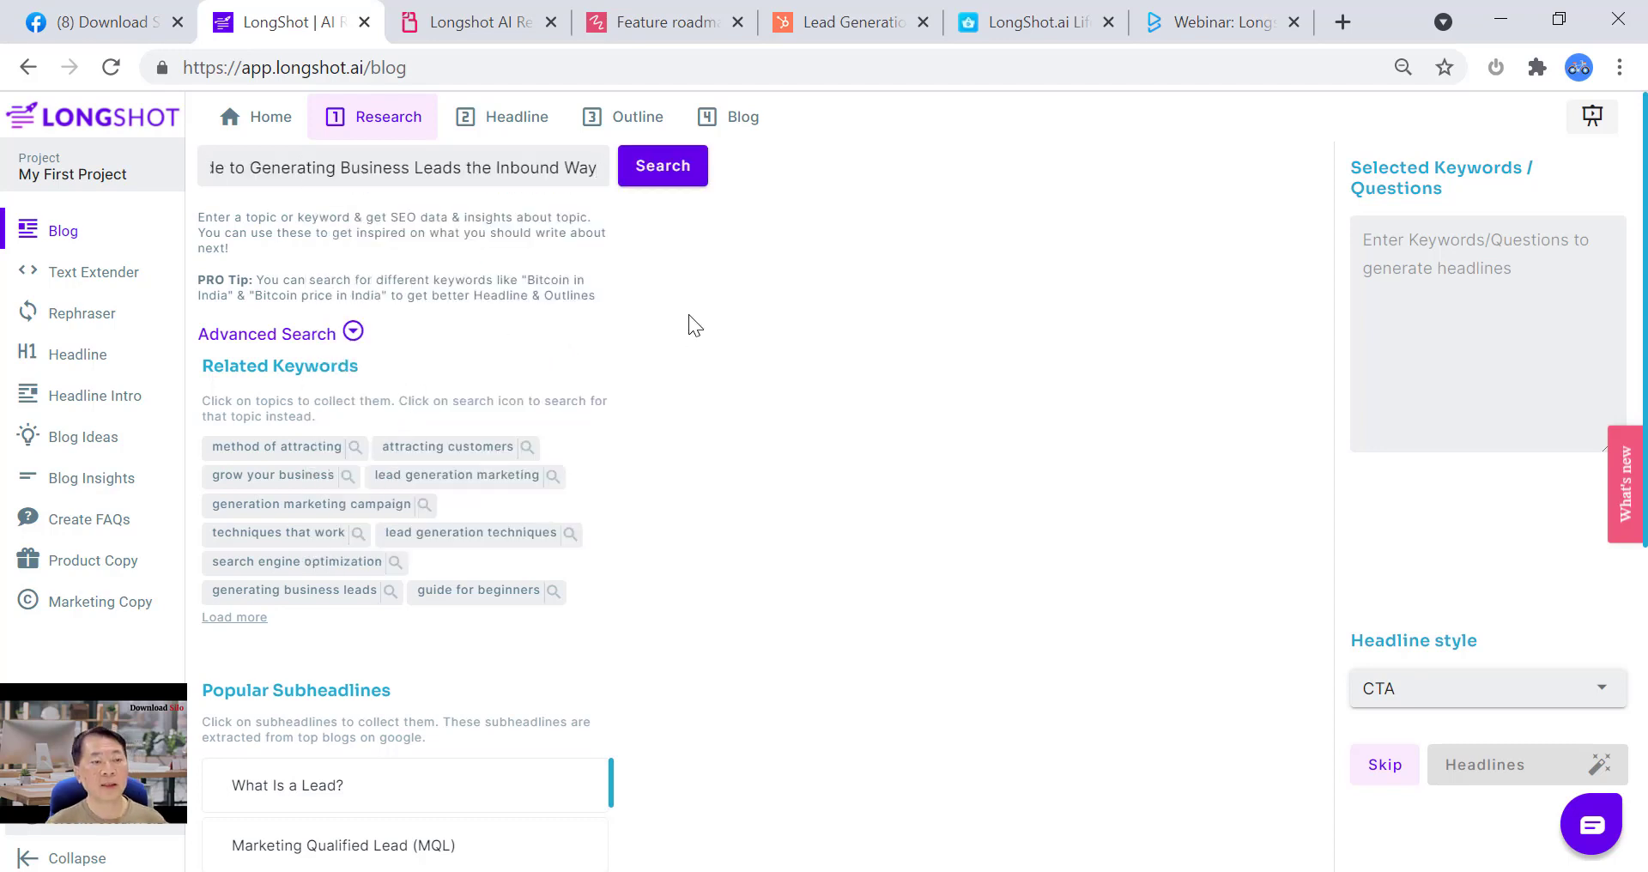
- Expand the Advanced Search options and look at the available countries, leaving United States selected
{"action": "left_click", "coordinate": [353, 334]}
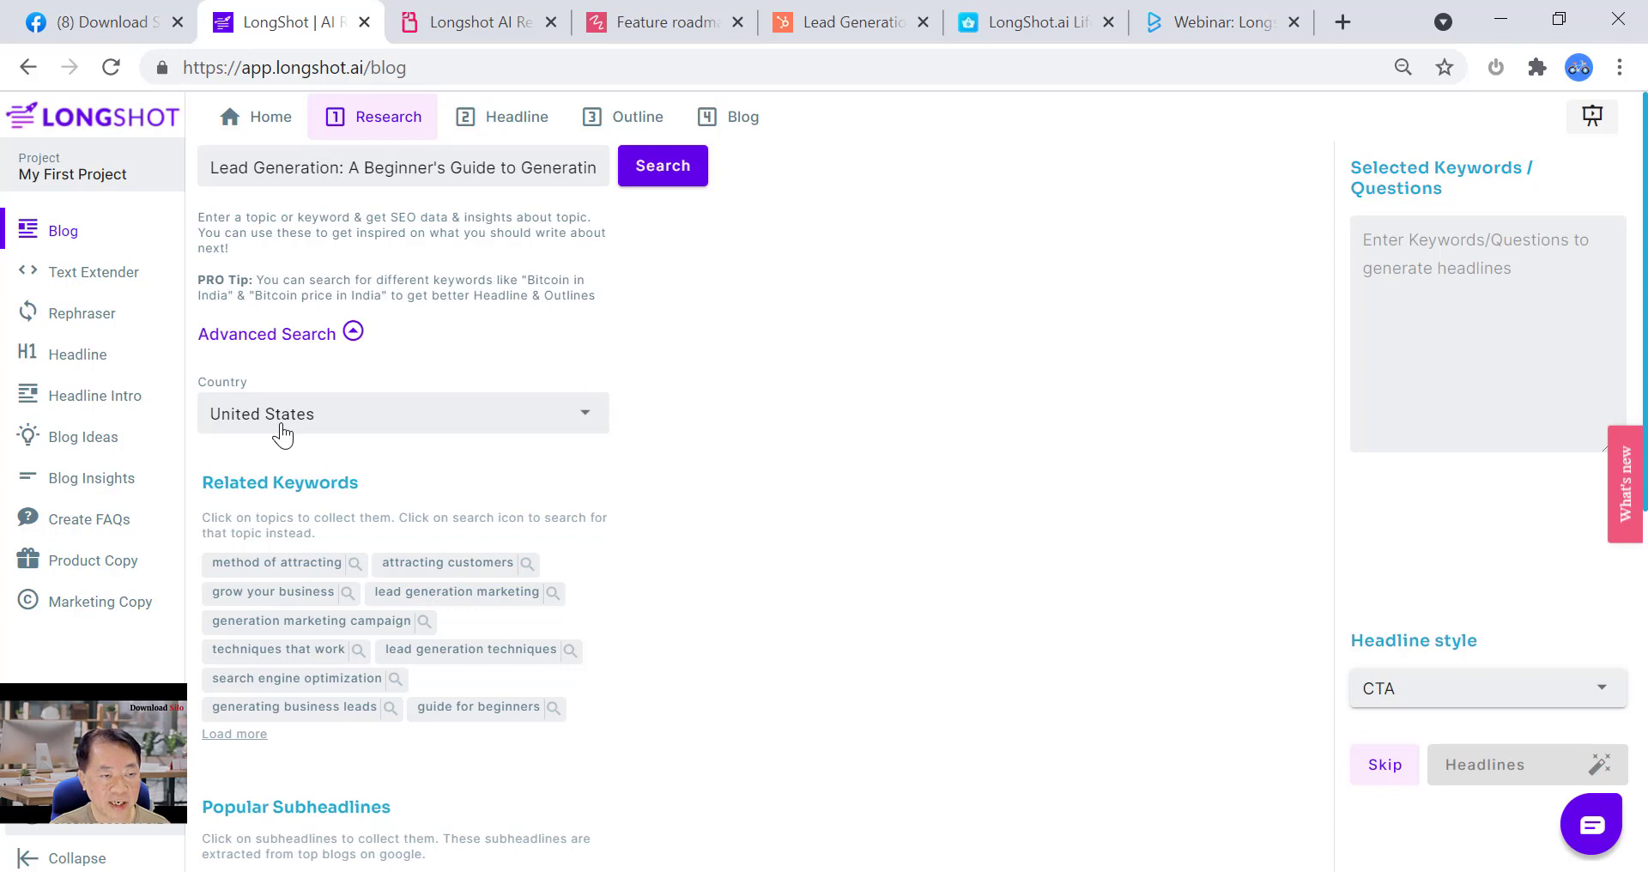
{"action": "left_click", "coordinate": [591, 428]}
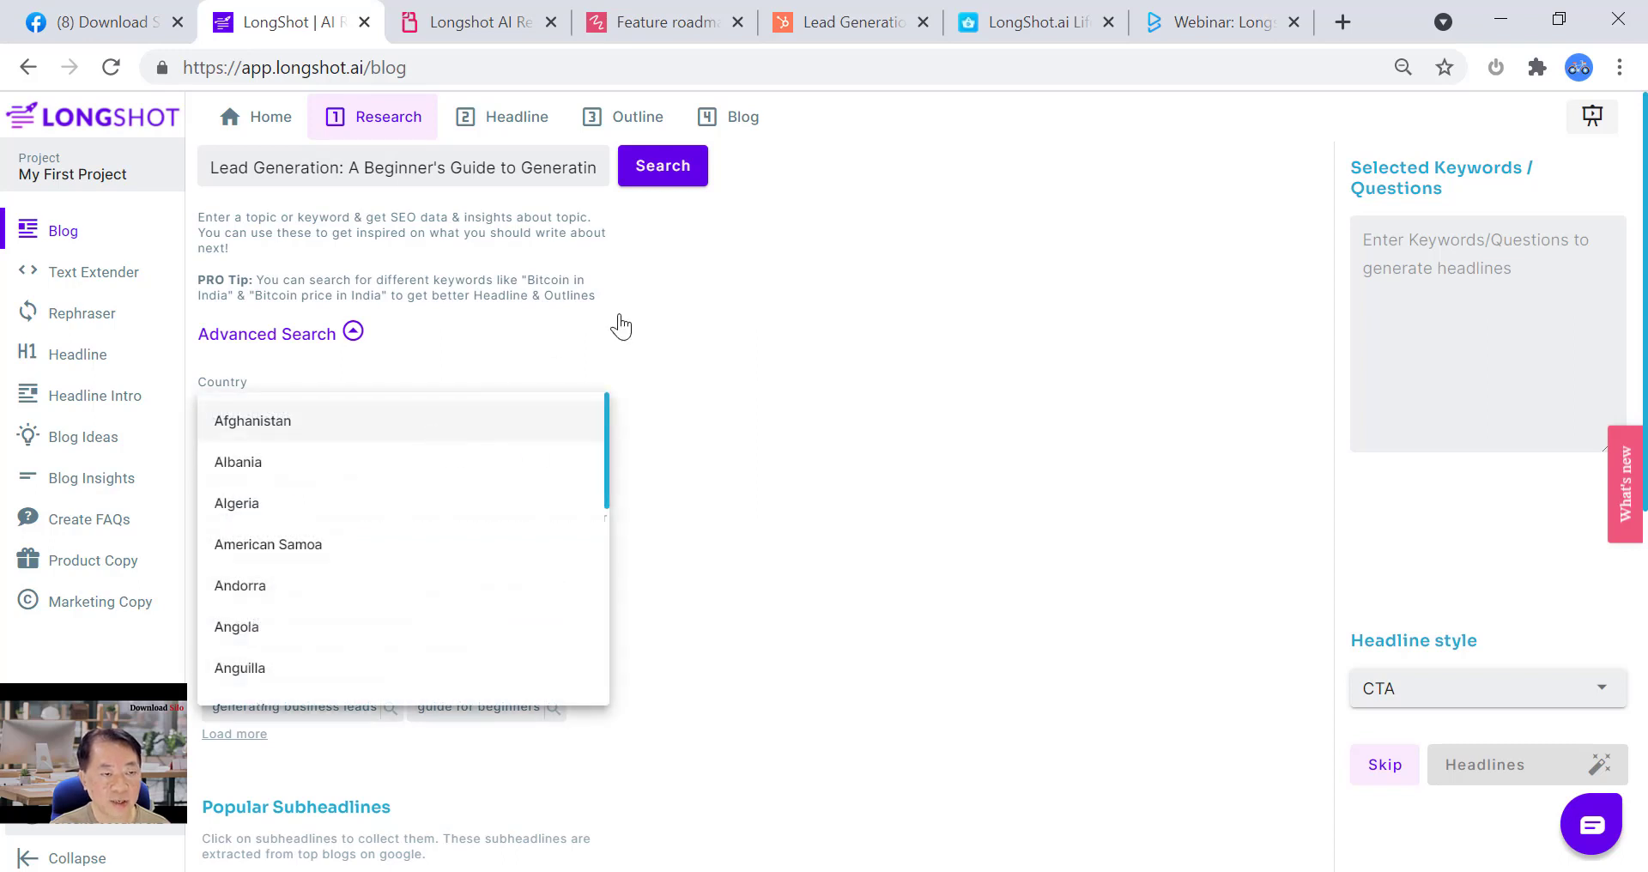
{"action": "left_click", "coordinate": [697, 352]}
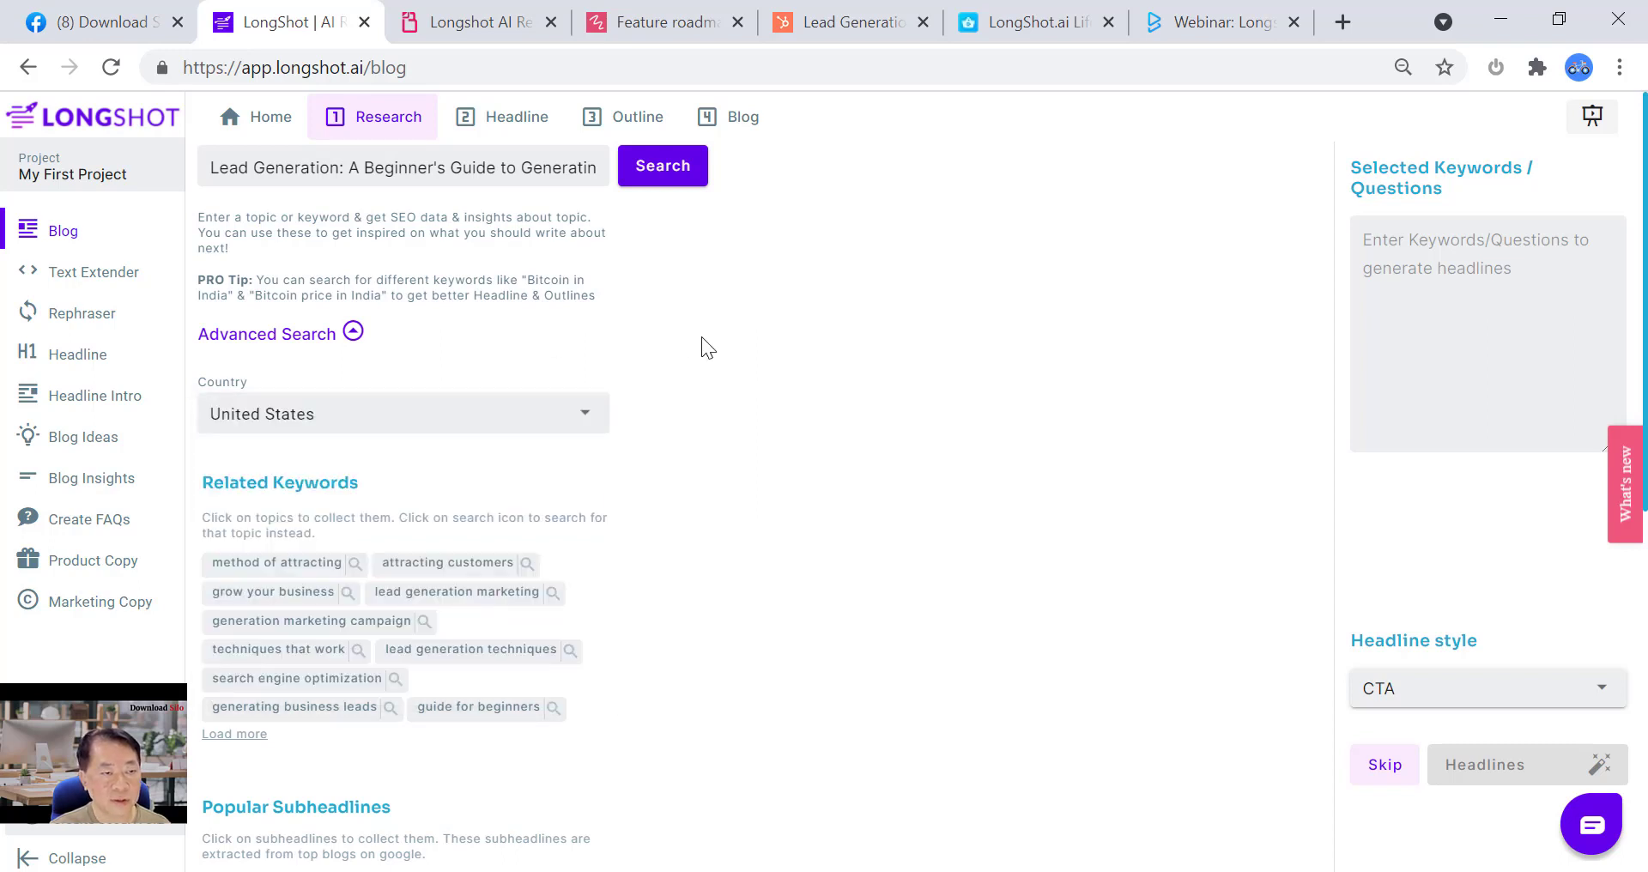
- Run the research search for the lead generation title and collapse the Advanced Search options
{"action": "scroll", "coordinate": [636, 420], "scroll_direction": "down", "scroll_amount": 7}
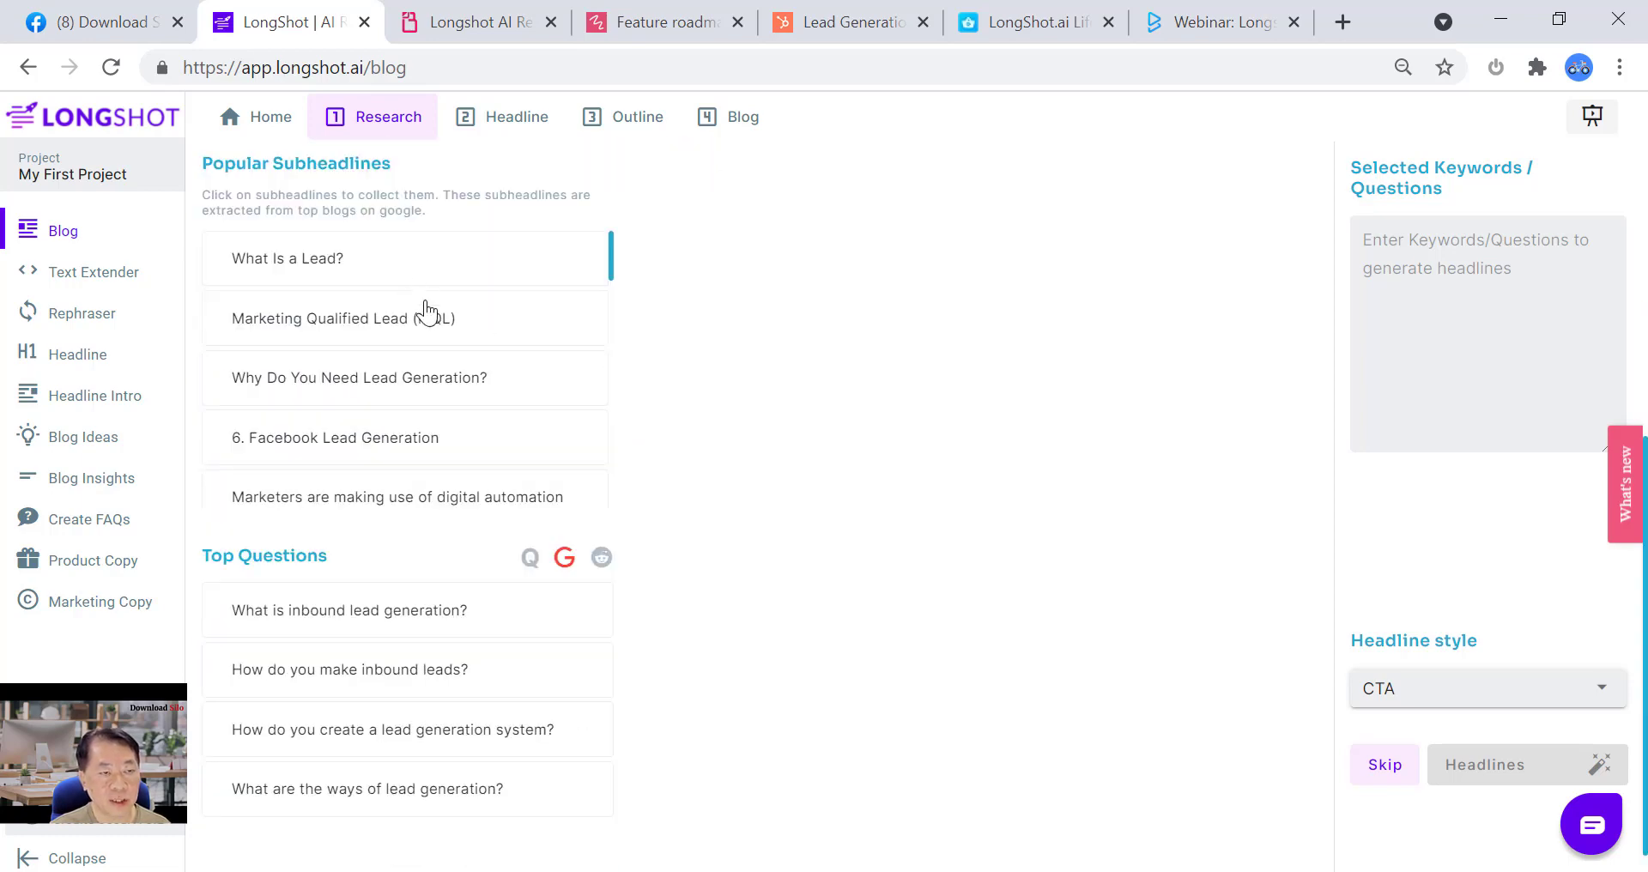
{"action": "scroll", "coordinate": [498, 369], "scroll_direction": "up", "scroll_amount": 5}
{"action": "scroll", "coordinate": [652, 339], "scroll_direction": "up", "scroll_amount": 3}
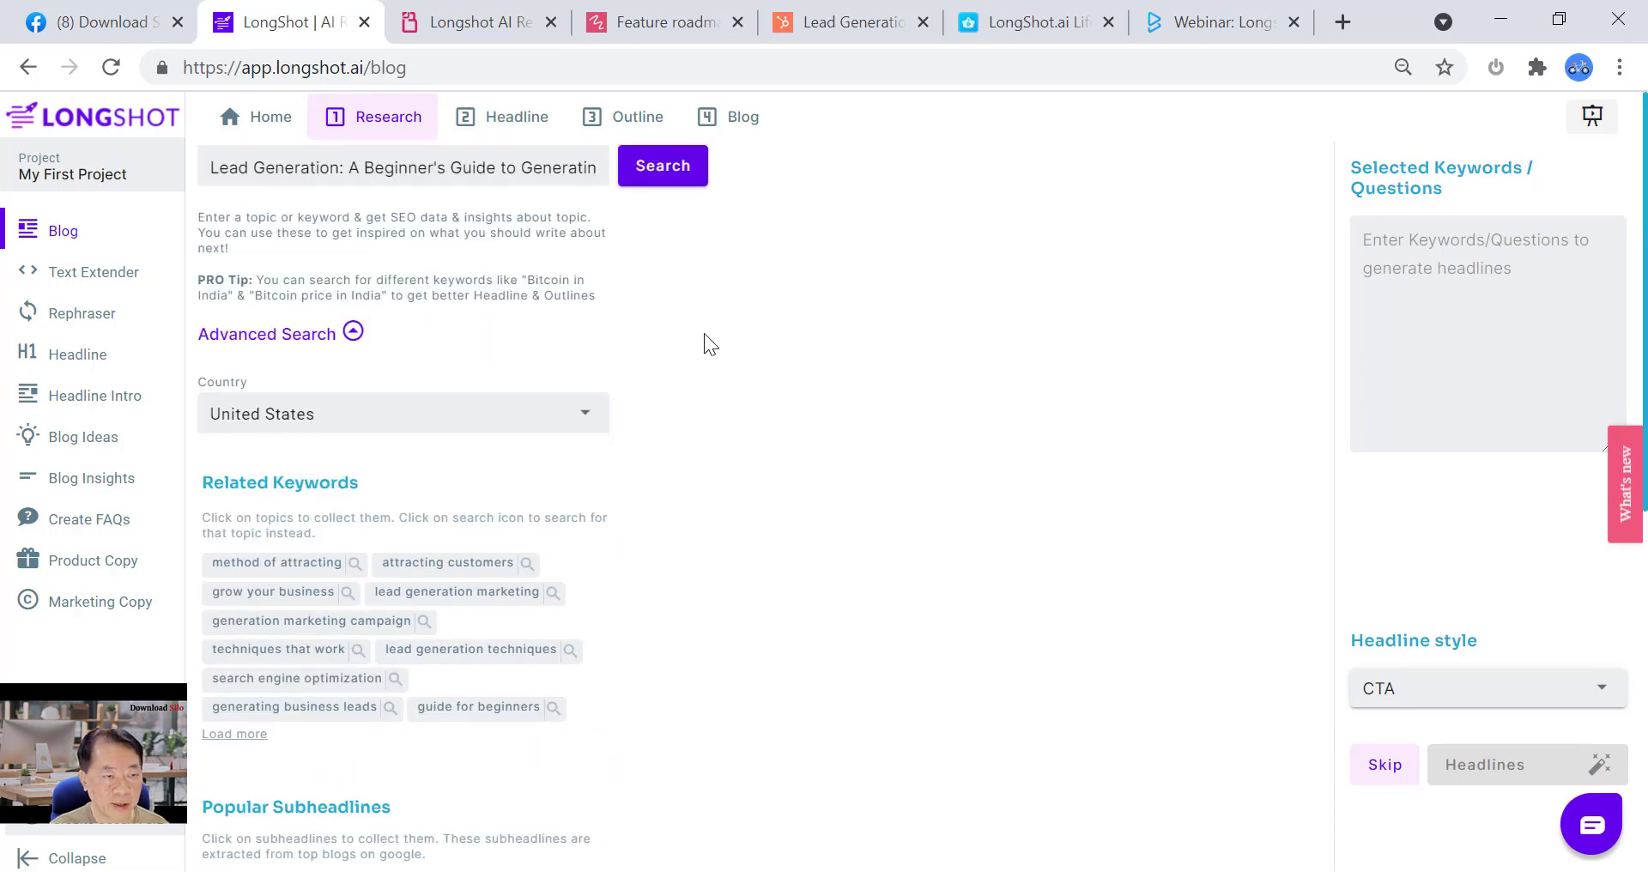
{"action": "left_click", "coordinate": [692, 176]}
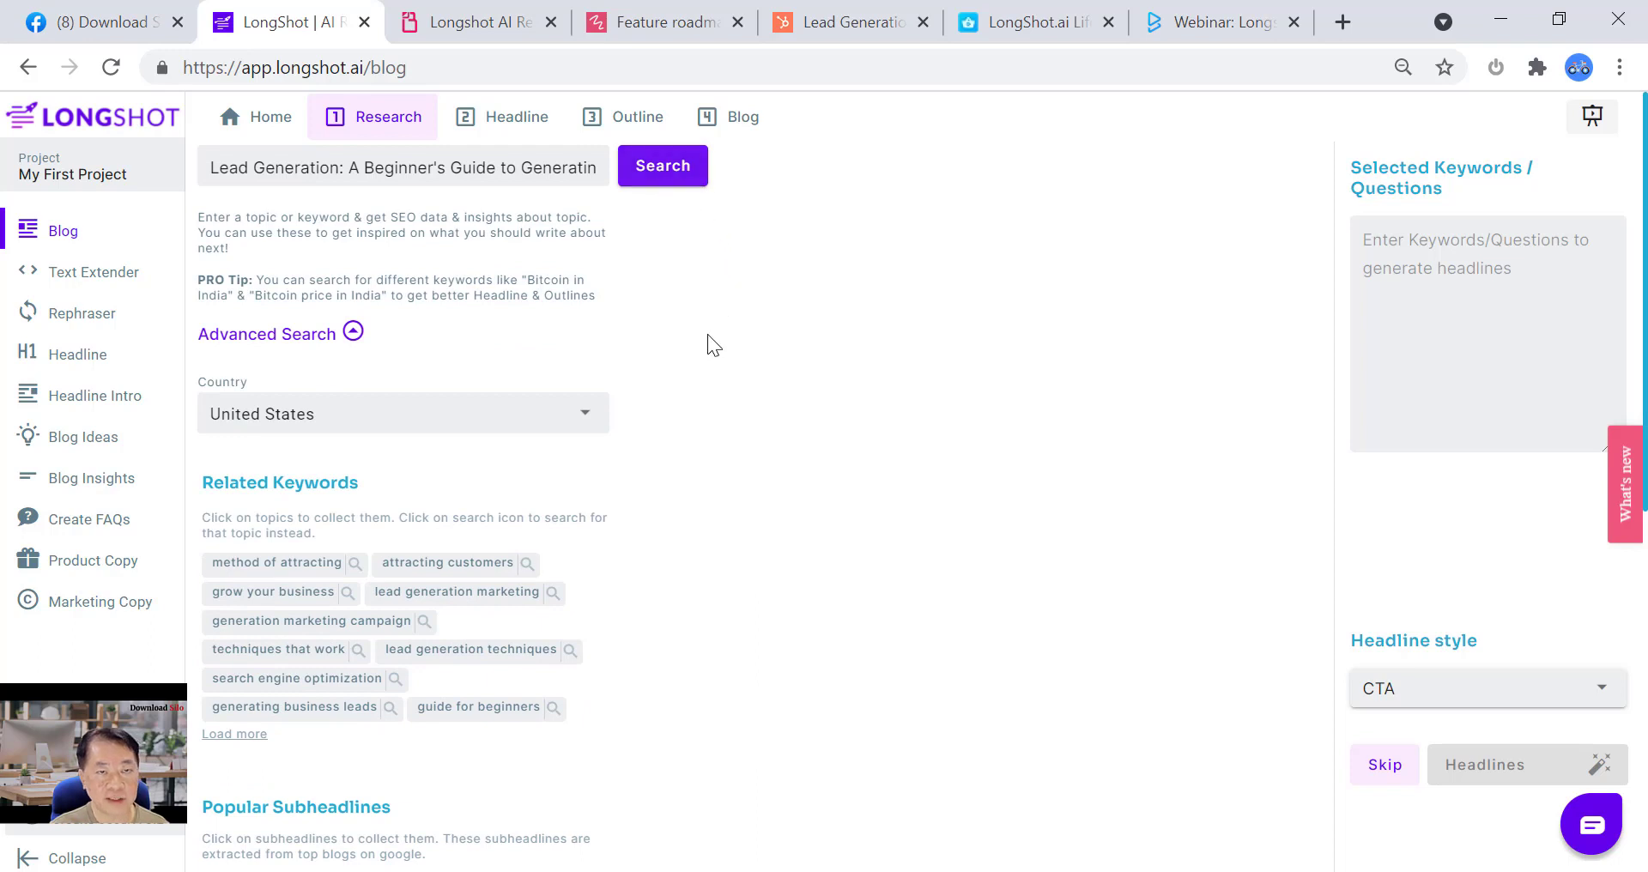
{"action": "left_click", "coordinate": [668, 182]}
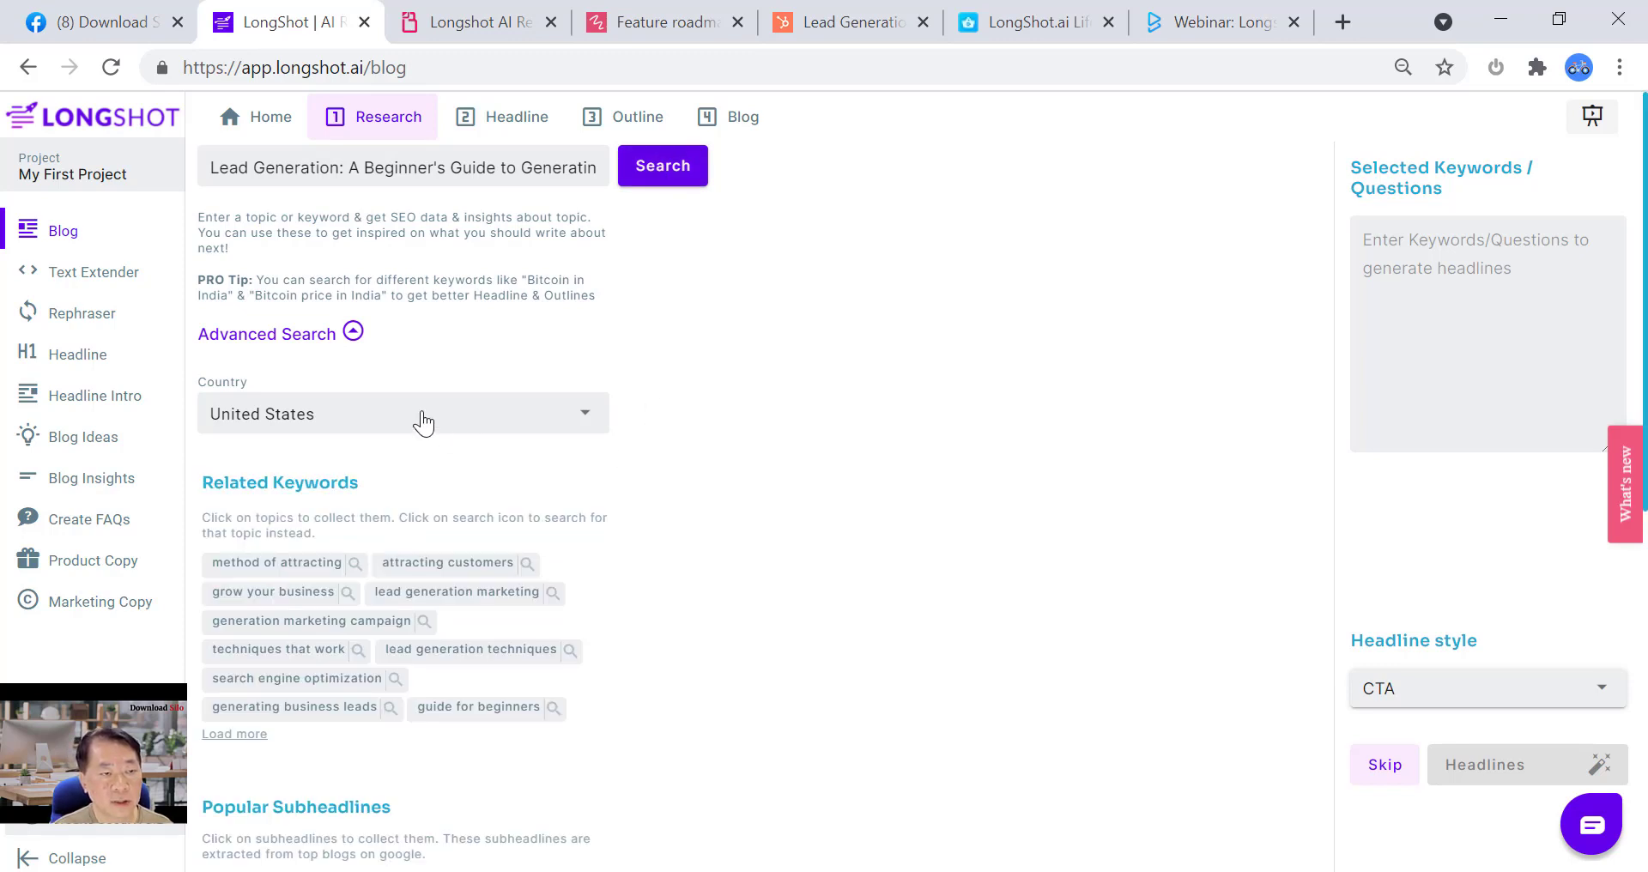
{"action": "left_click", "coordinate": [352, 336]}
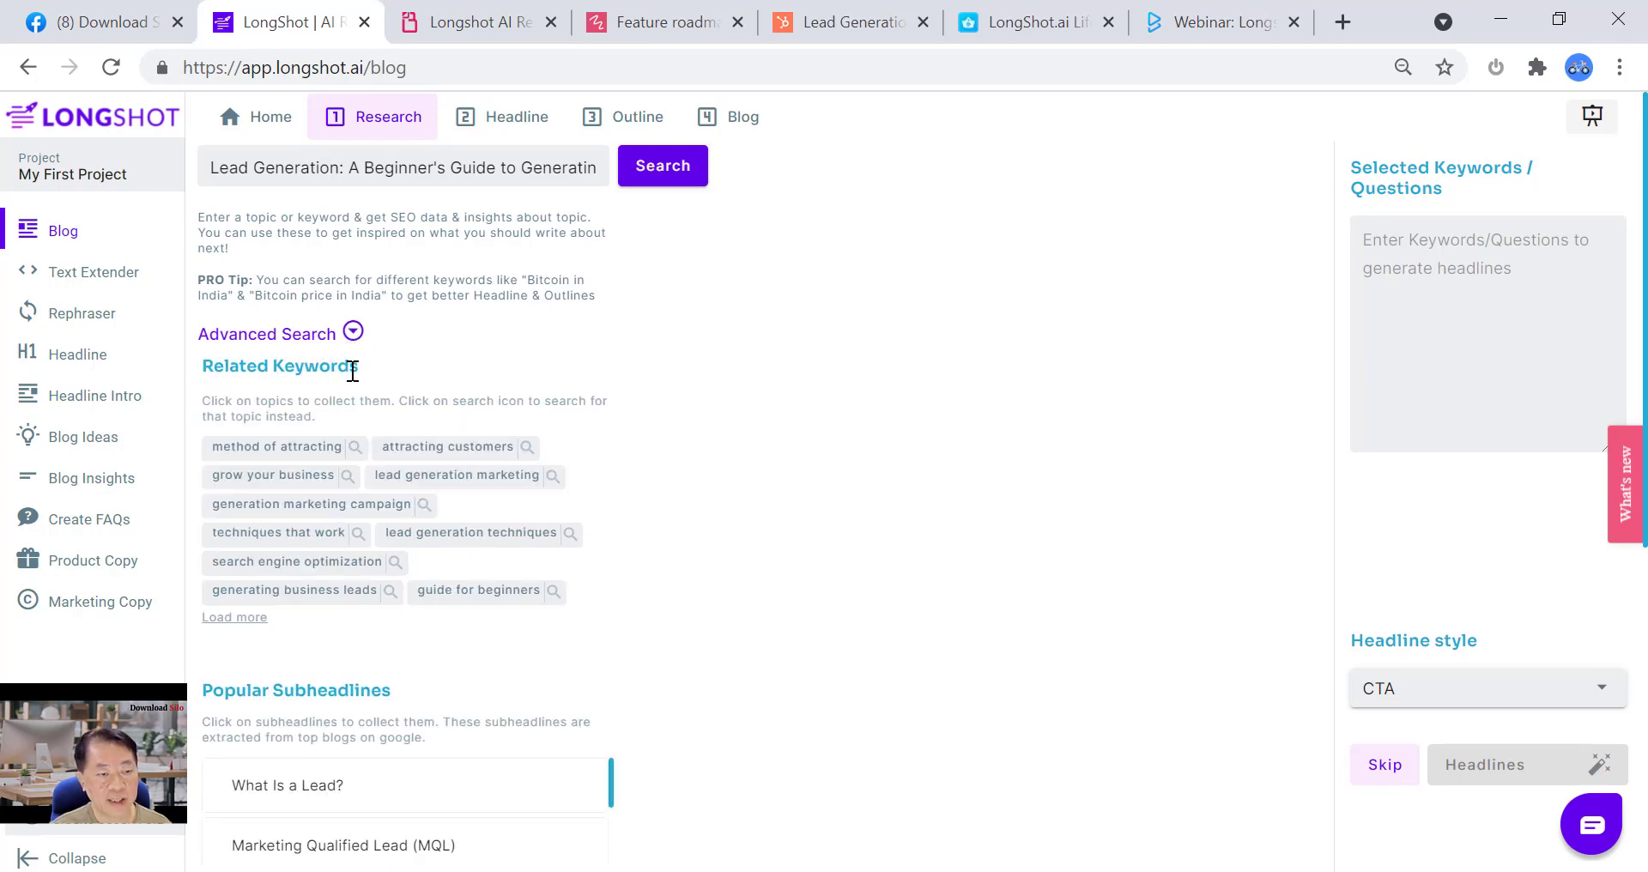
- Examine the Popular Subheadlines and compare the Top Questions from Quora, Google and Reddit
{"action": "scroll", "coordinate": [679, 554], "scroll_direction": "down", "scroll_amount": 5}
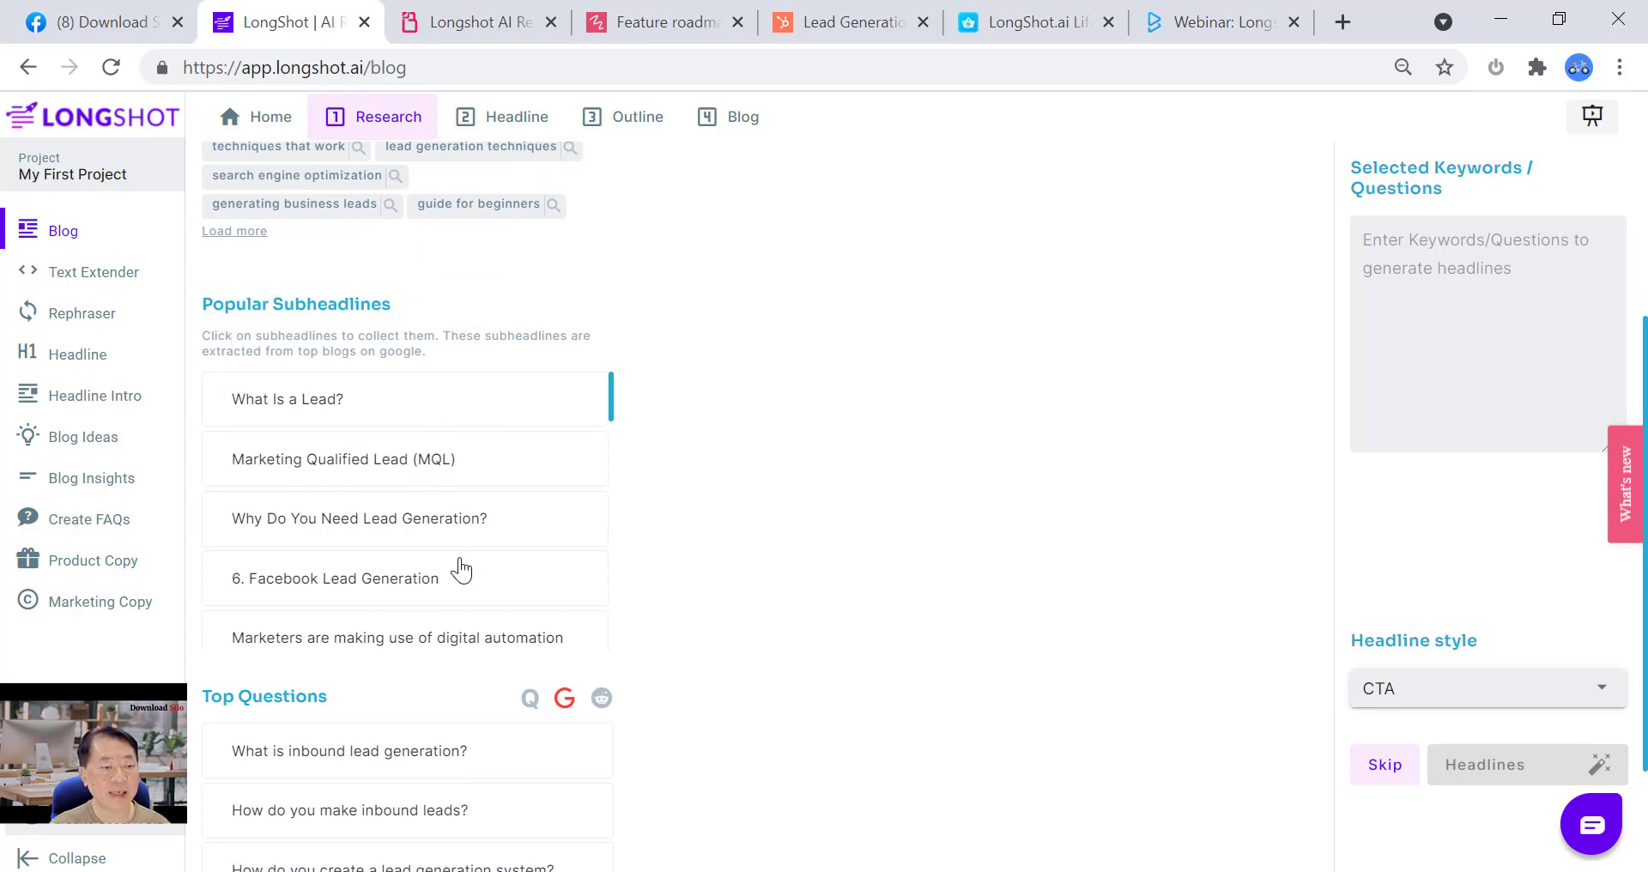
{"action": "scroll", "coordinate": [406, 586], "scroll_direction": "down", "scroll_amount": 3}
{"action": "scroll", "coordinate": [652, 639], "scroll_direction": "down", "scroll_amount": 2}
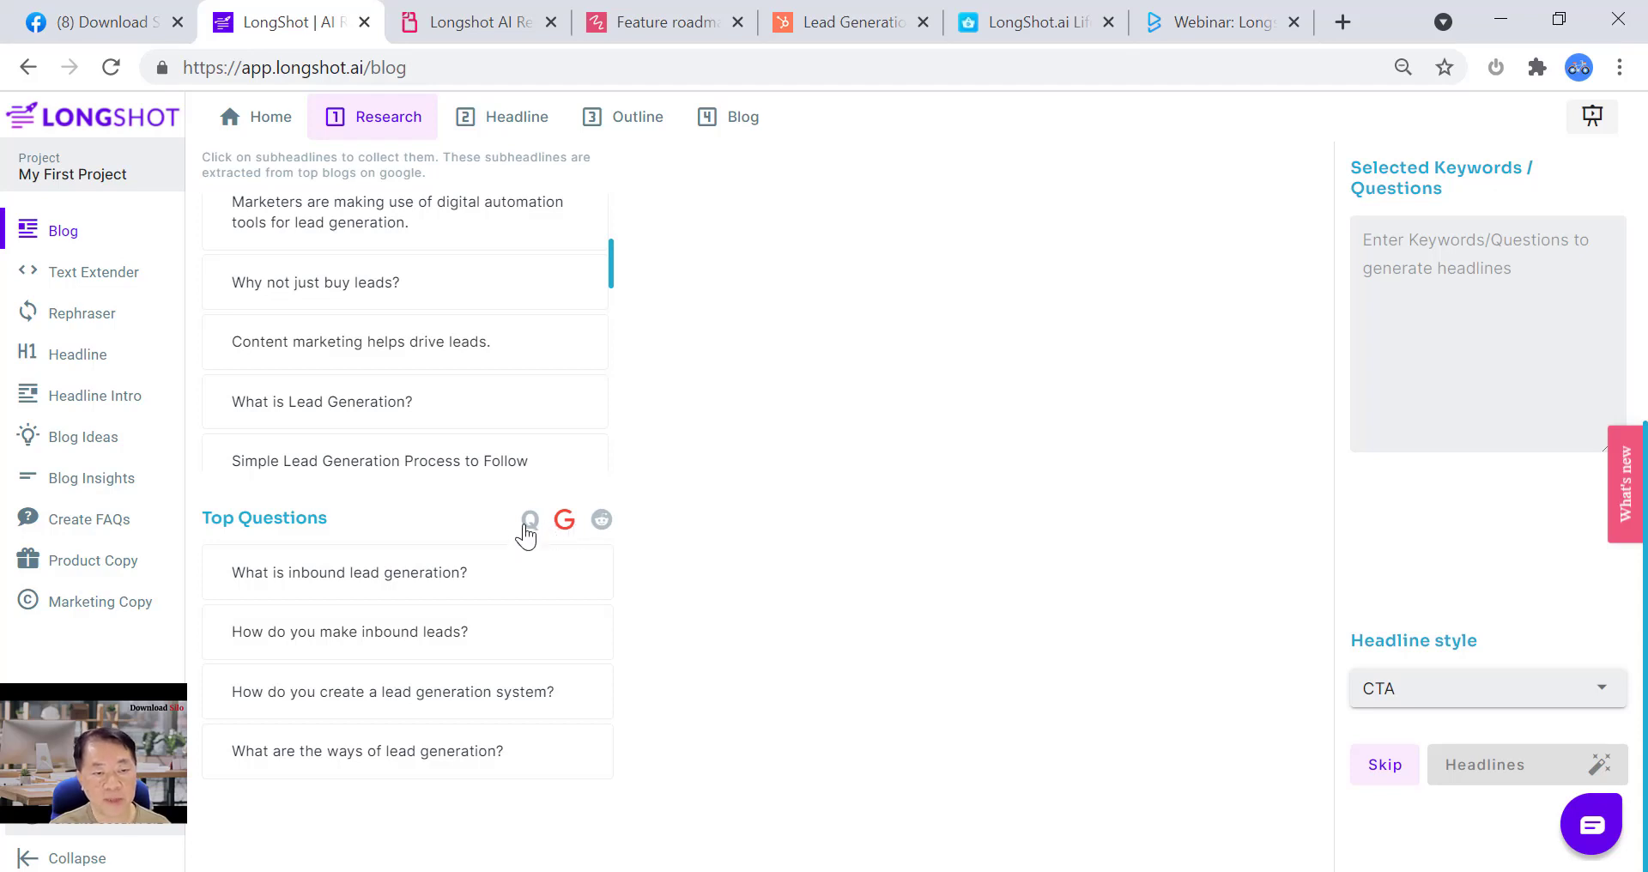
{"action": "left_click", "coordinate": [528, 522]}
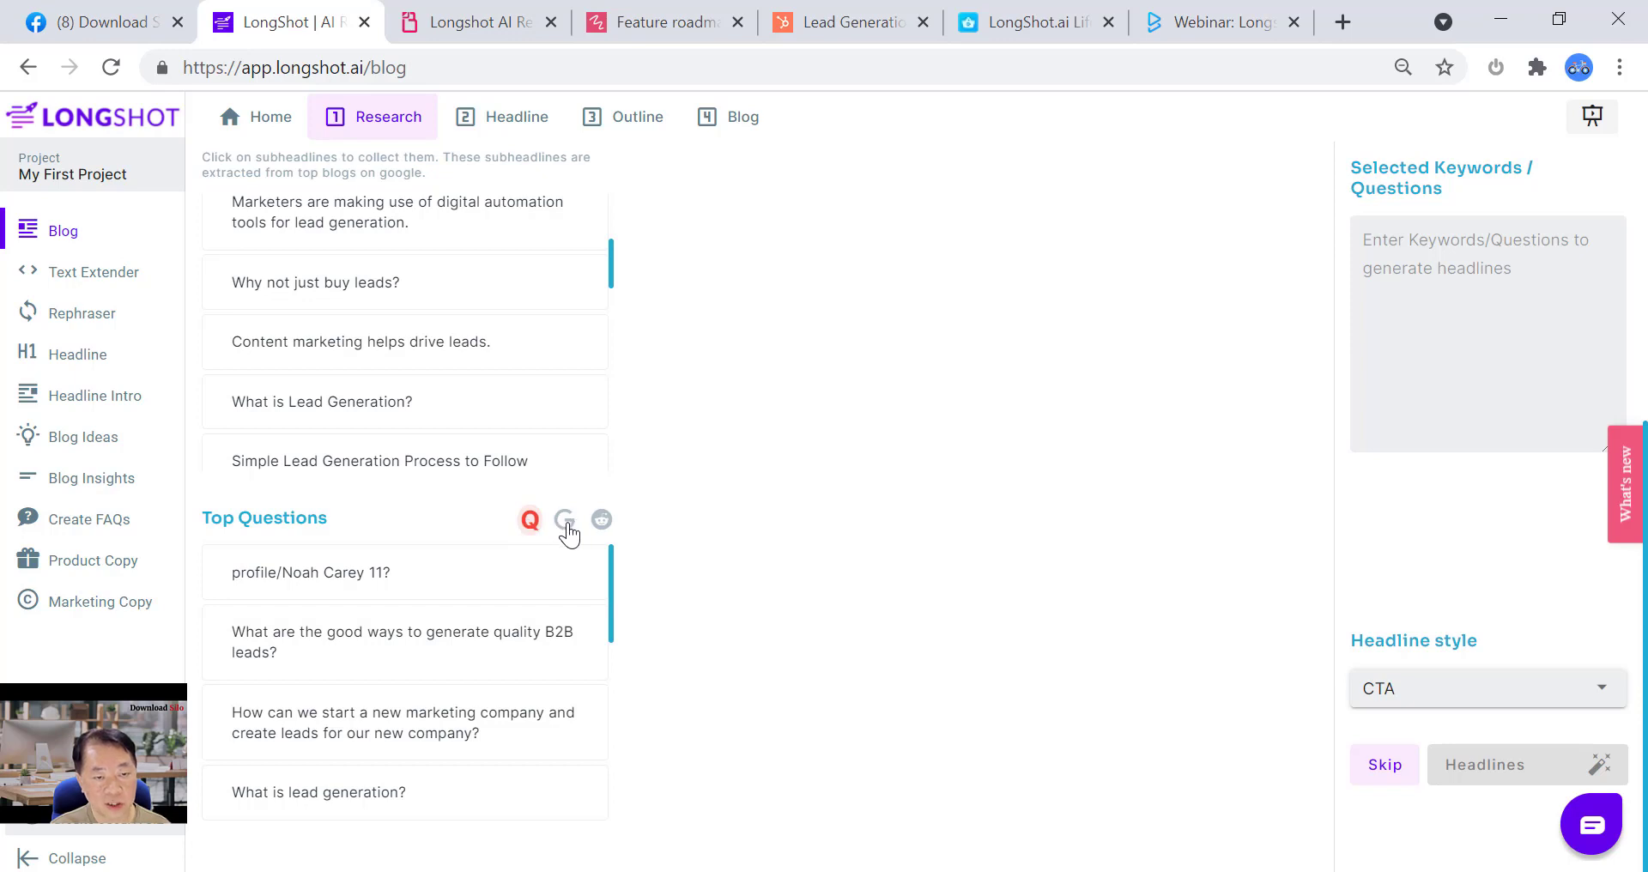
{"action": "left_click", "coordinate": [566, 522]}
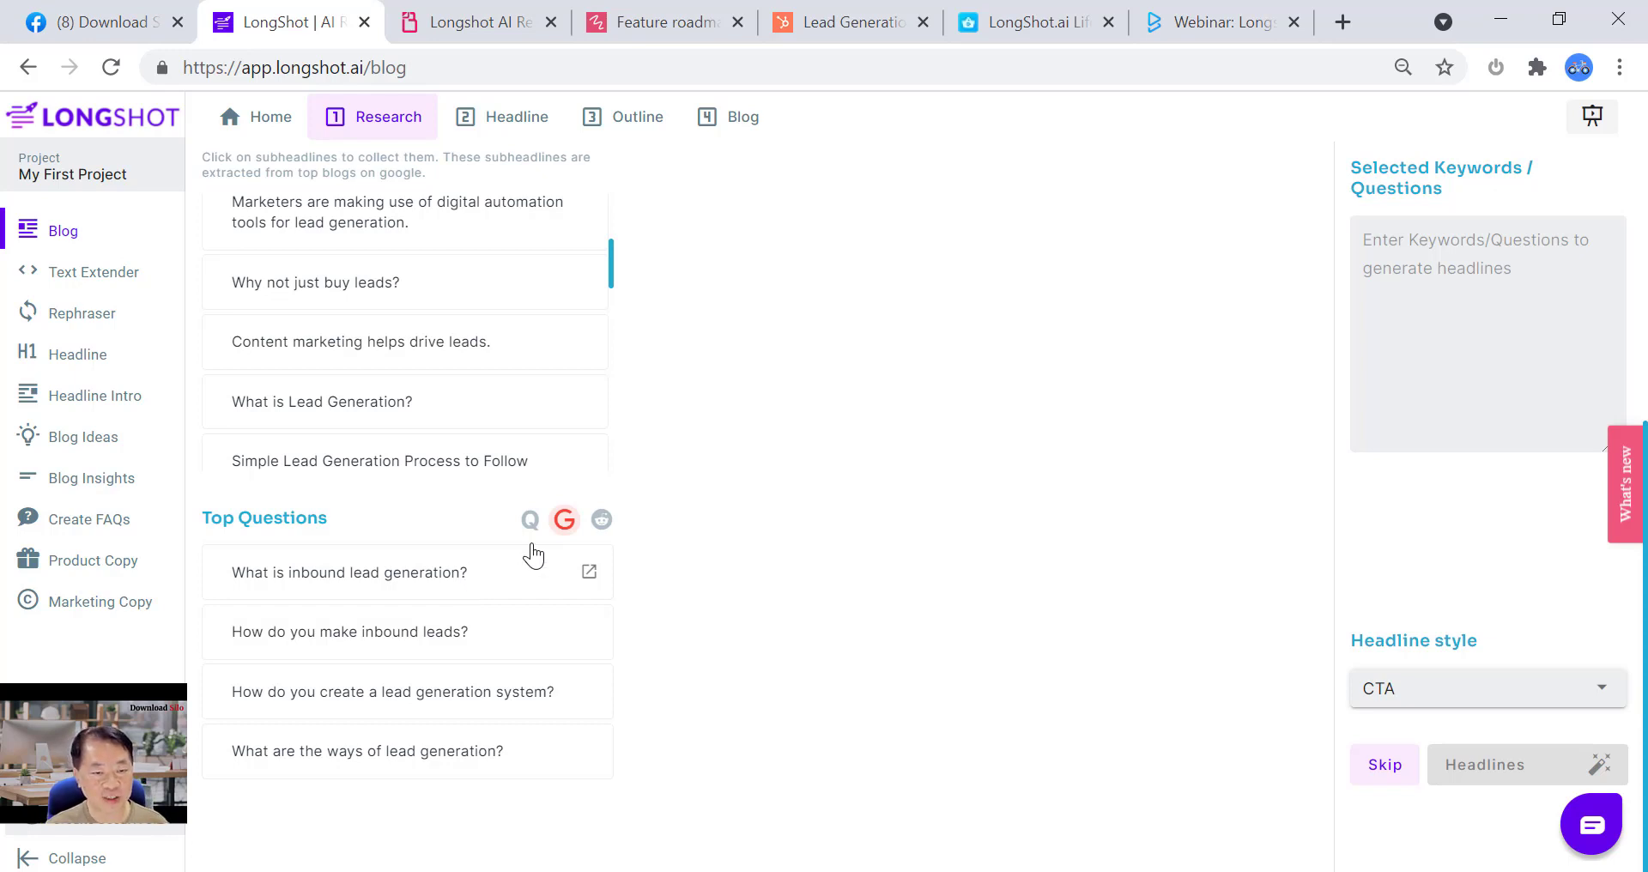
{"action": "left_click", "coordinate": [601, 522]}
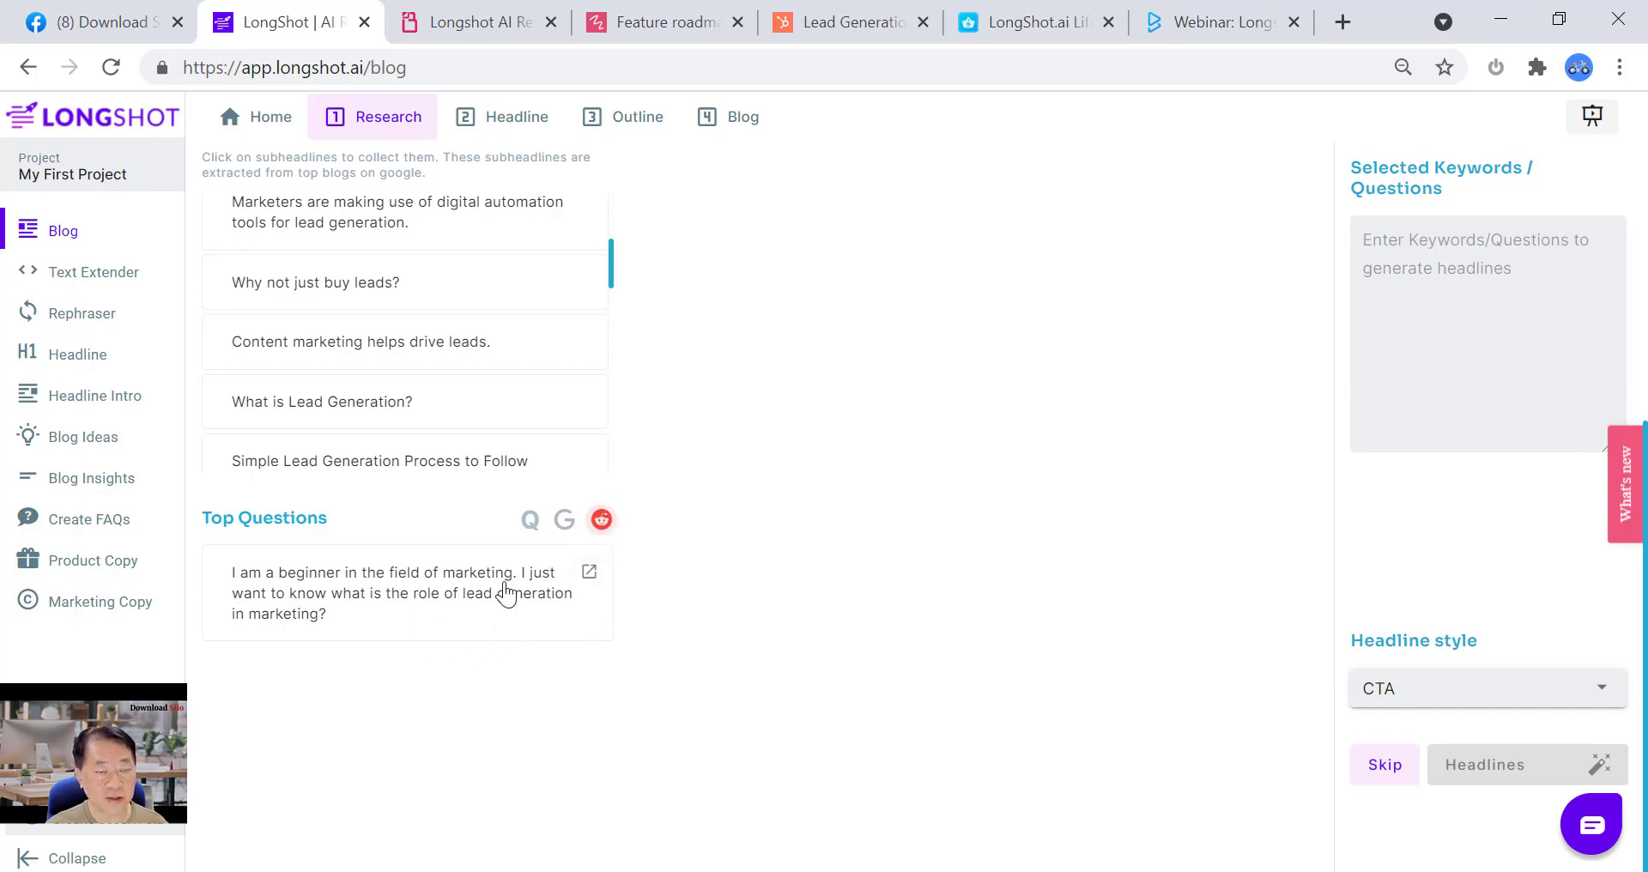
- Show the Google Top Questions again and look over the Related Keywords and Popular Subheadlines
{"action": "scroll", "coordinate": [468, 575], "scroll_direction": "up", "scroll_amount": 6}
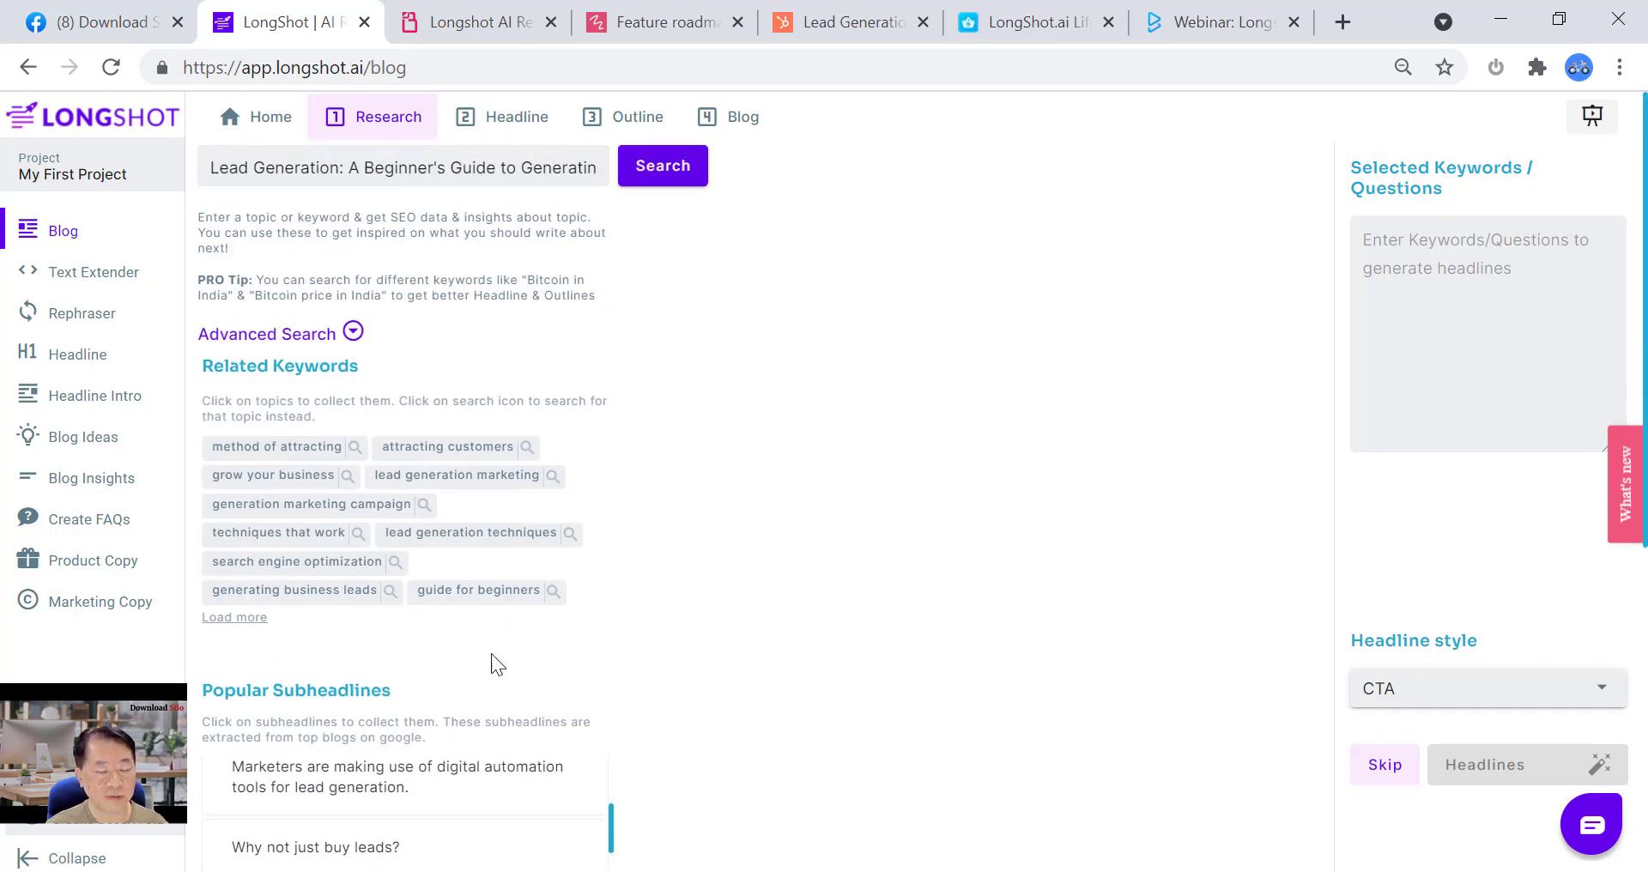
{"action": "scroll", "coordinate": [468, 627], "scroll_direction": "down", "scroll_amount": 6}
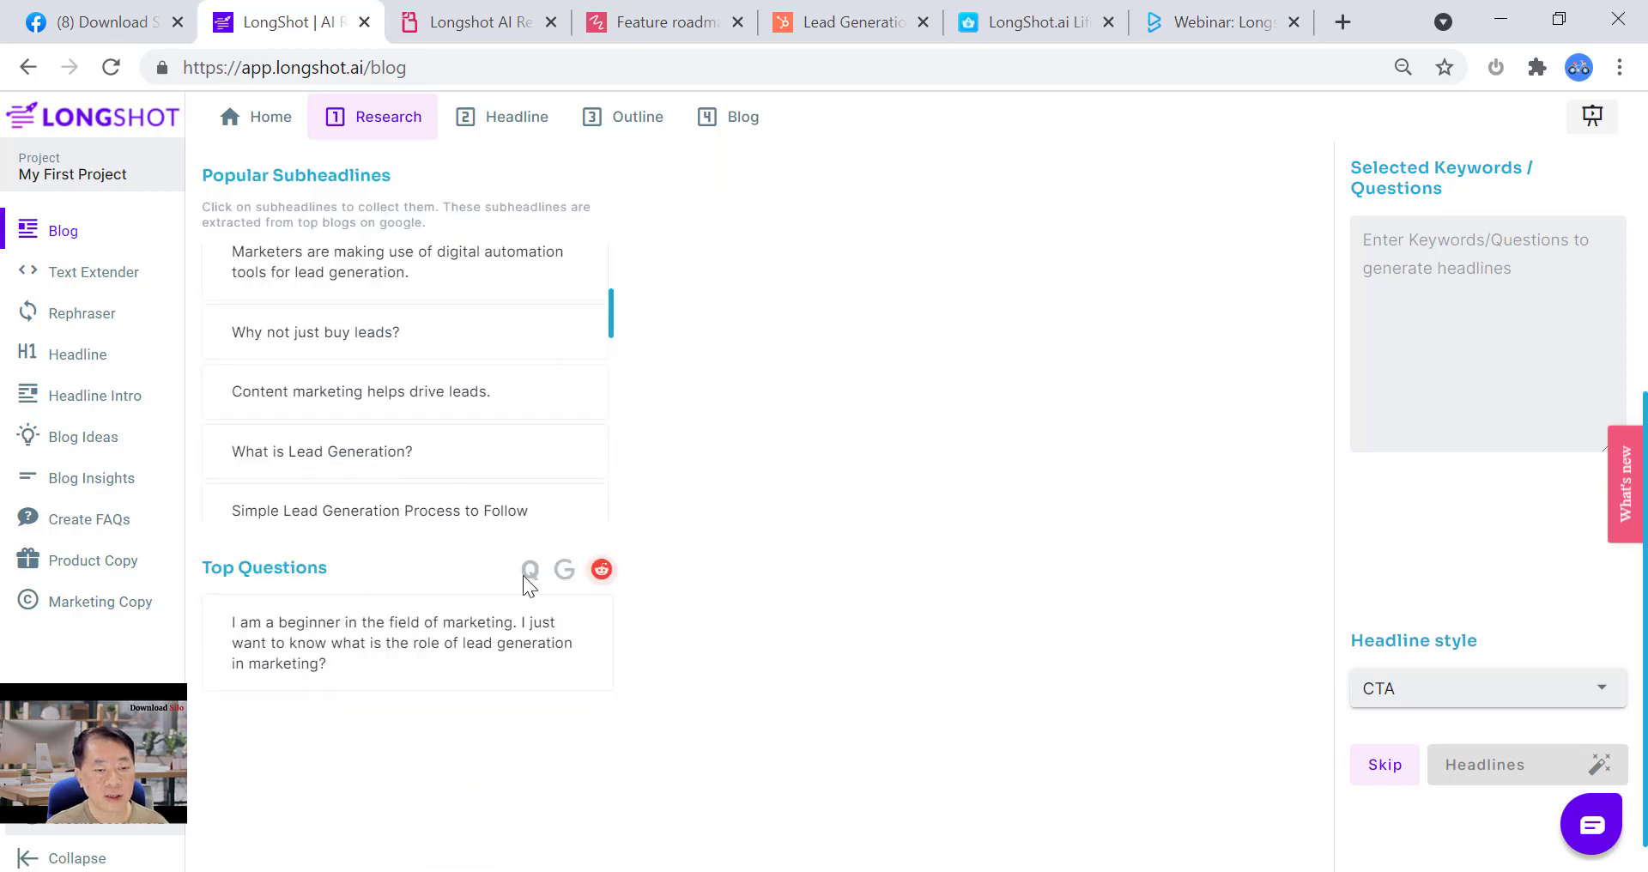
{"action": "left_click", "coordinate": [564, 572]}
{"action": "scroll", "coordinate": [453, 396], "scroll_direction": "up", "scroll_amount": 5}
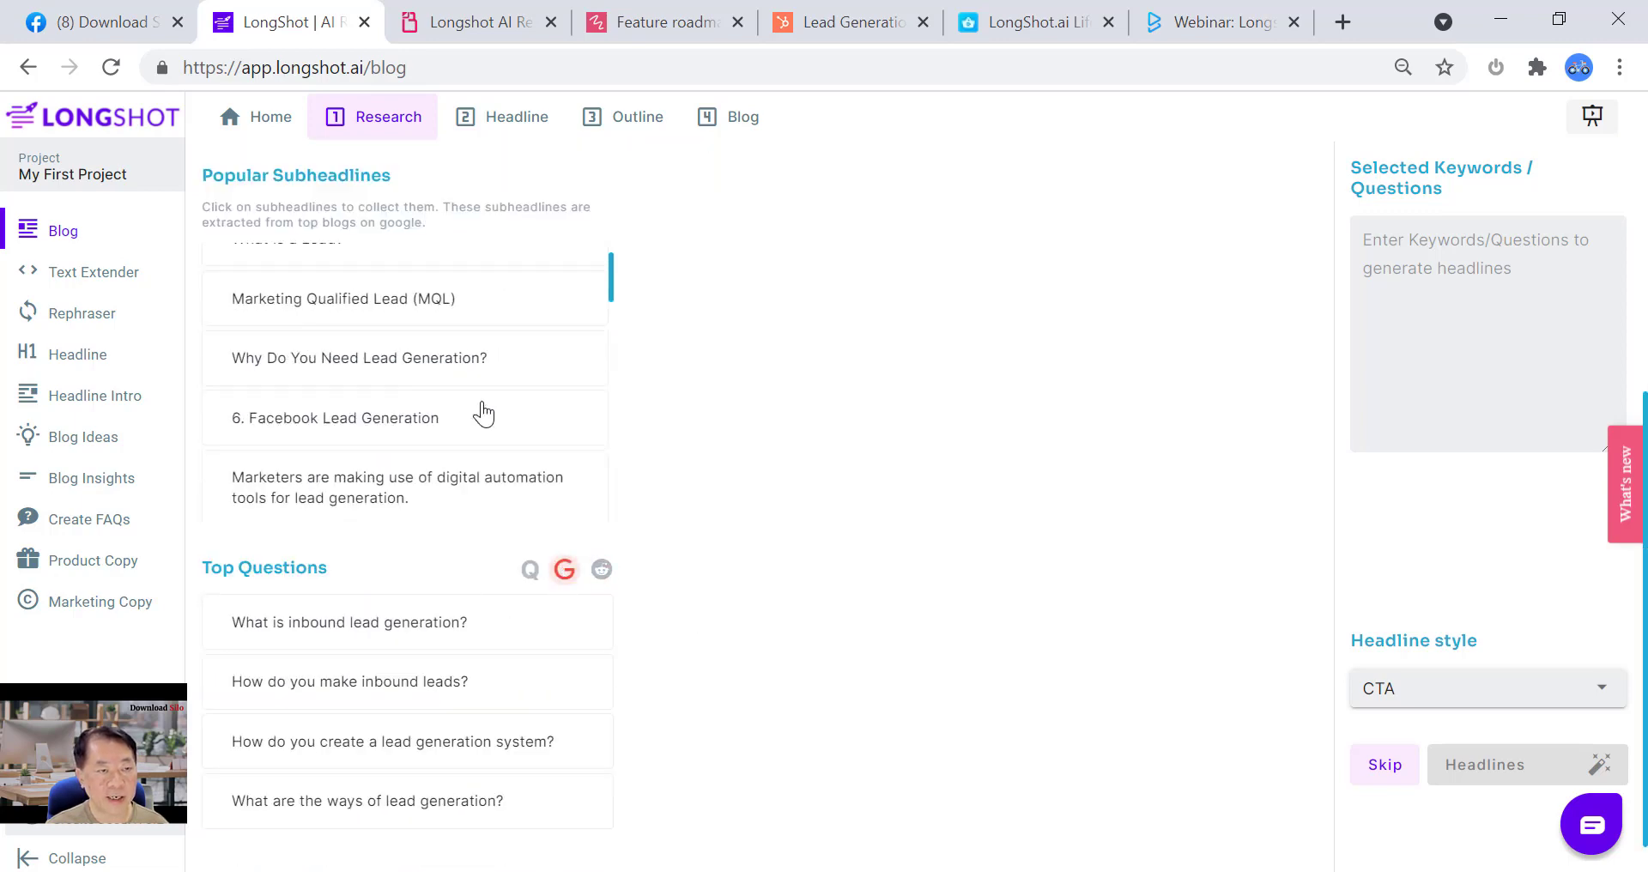
{"action": "scroll", "coordinate": [547, 430], "scroll_direction": "up", "scroll_amount": 3}
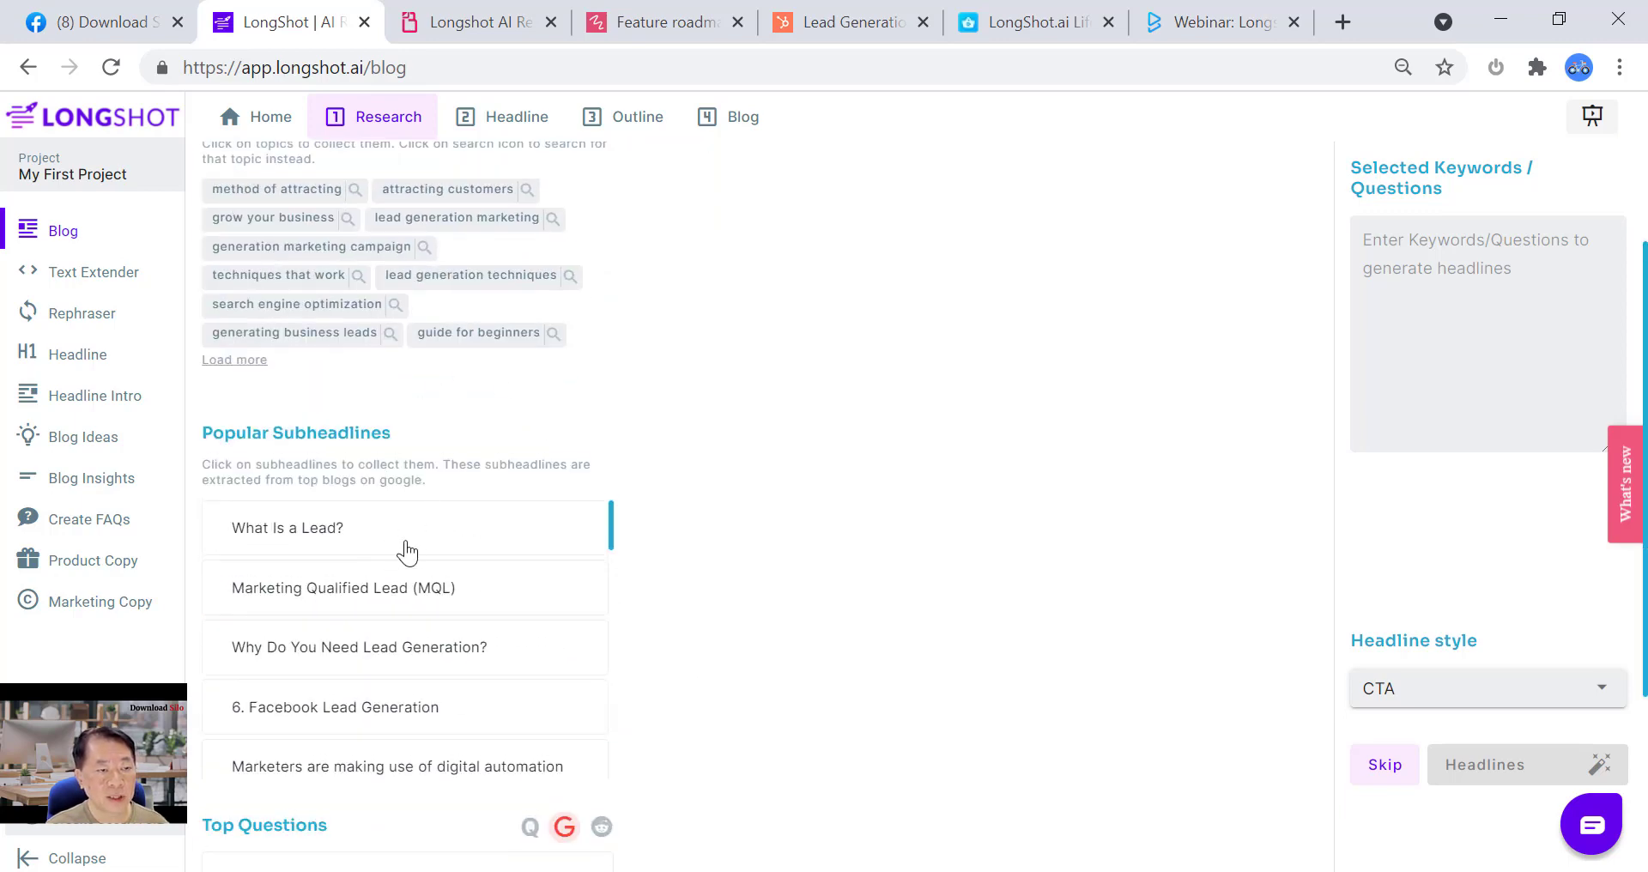
{"action": "scroll", "coordinate": [420, 652], "scroll_direction": "down", "scroll_amount": 5}
{"action": "scroll", "coordinate": [352, 843], "scroll_direction": "down", "scroll_amount": 4}
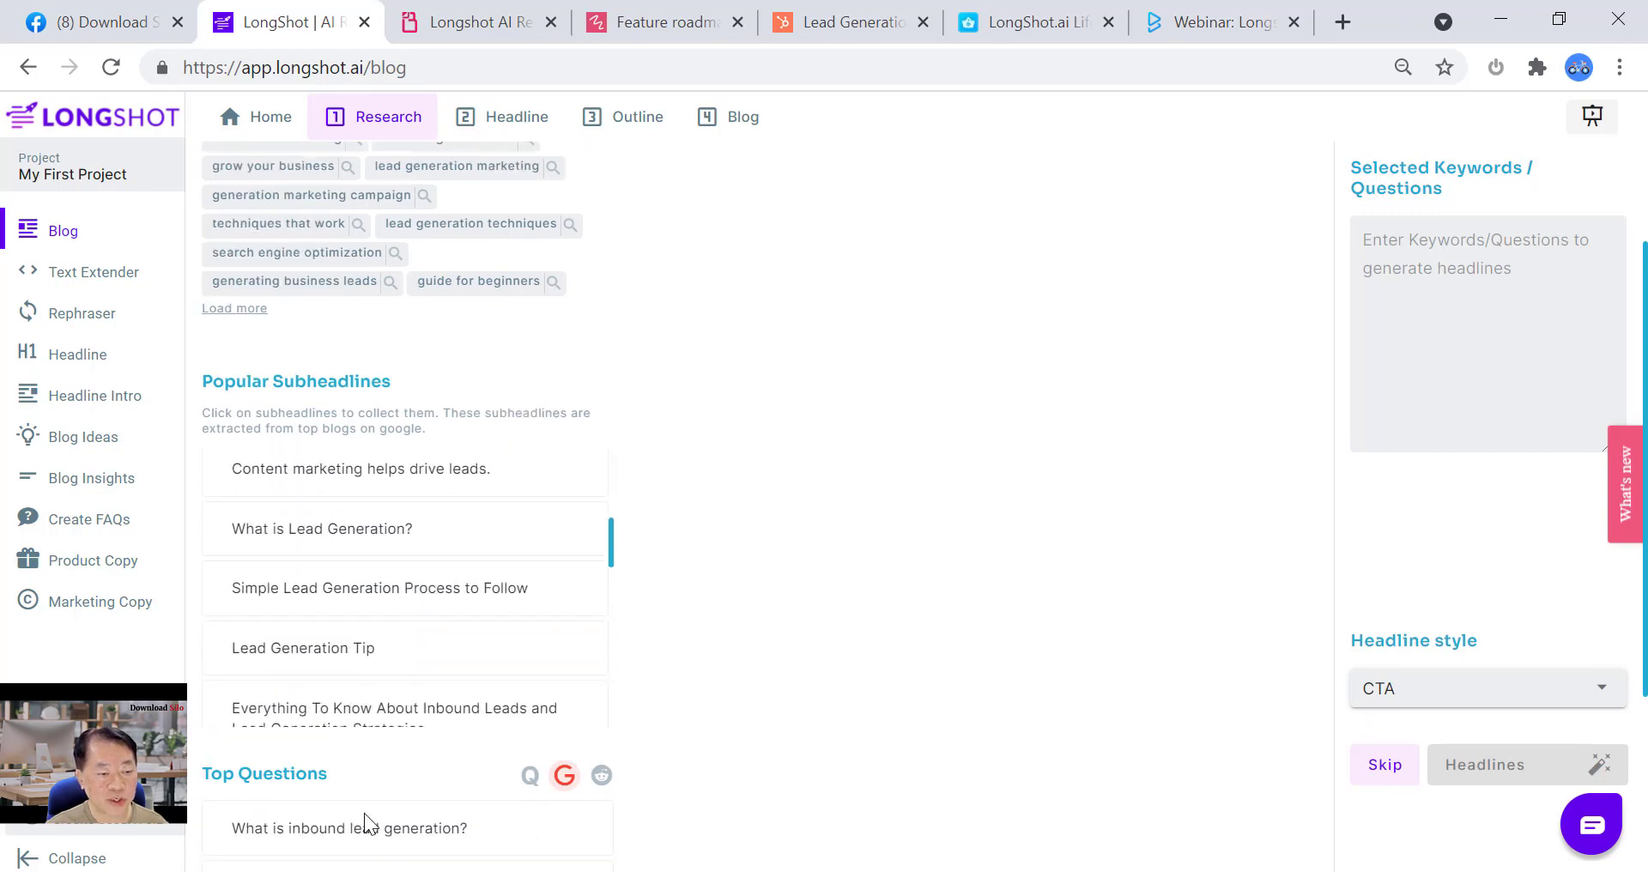
{"action": "scroll", "coordinate": [616, 573], "scroll_direction": "up", "scroll_amount": 7}
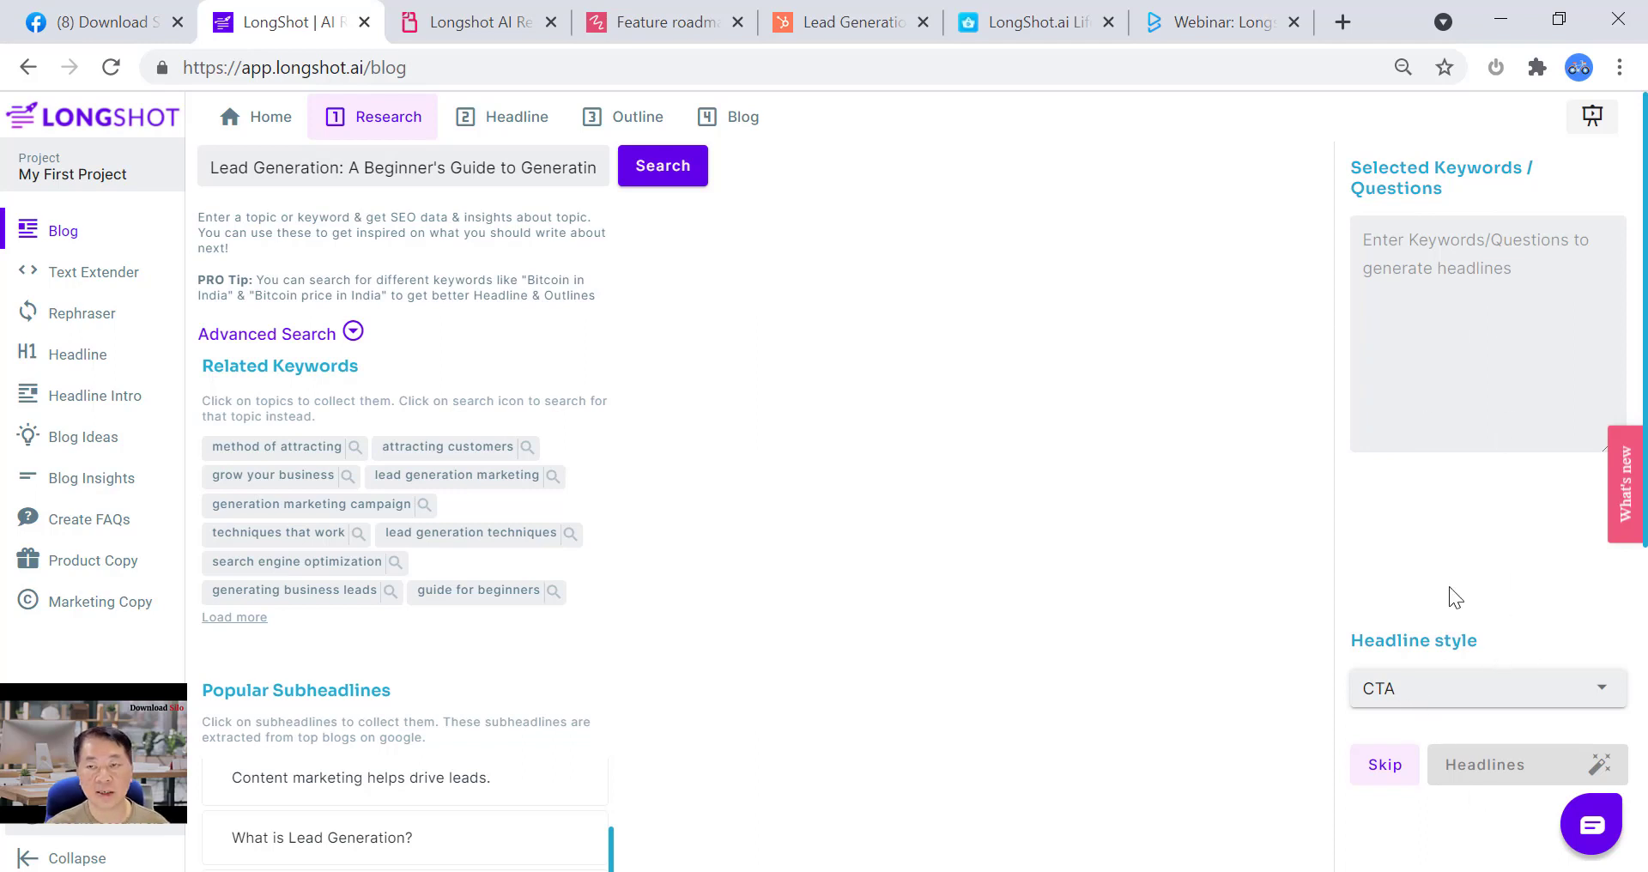
{"action": "scroll", "coordinate": [538, 534], "scroll_direction": "down", "scroll_amount": 6}
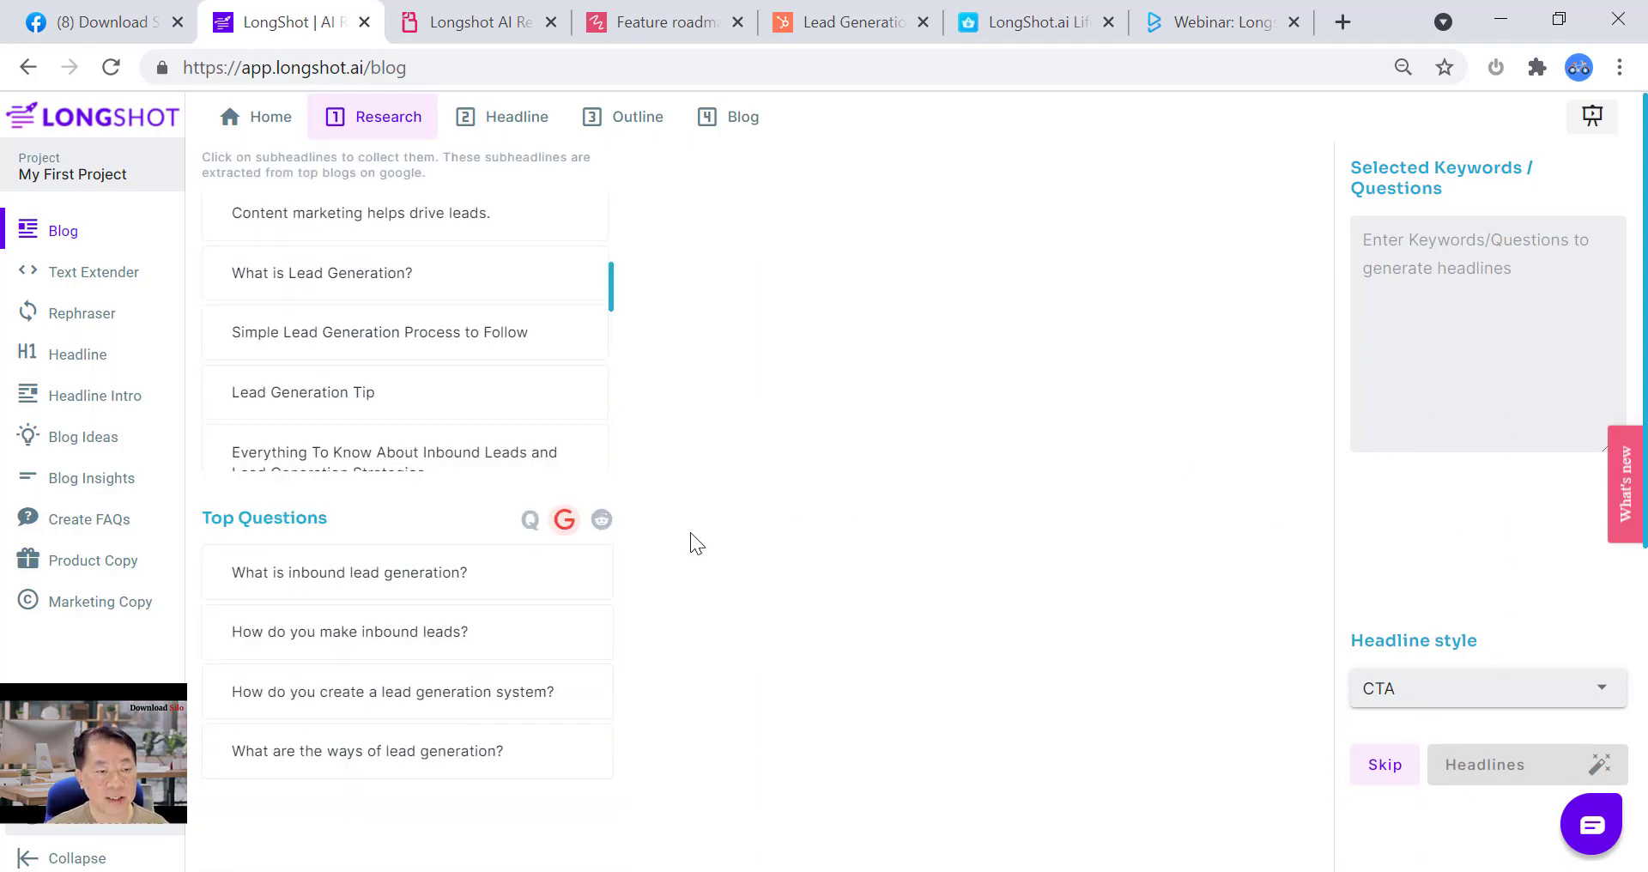
- Collect the related keywords "lead generation marketing", "guide for beginners", "techniques that work" and "method of attracting", extending the last one with "leads"
{"action": "scroll", "coordinate": [692, 529], "scroll_direction": "up", "scroll_amount": 5}
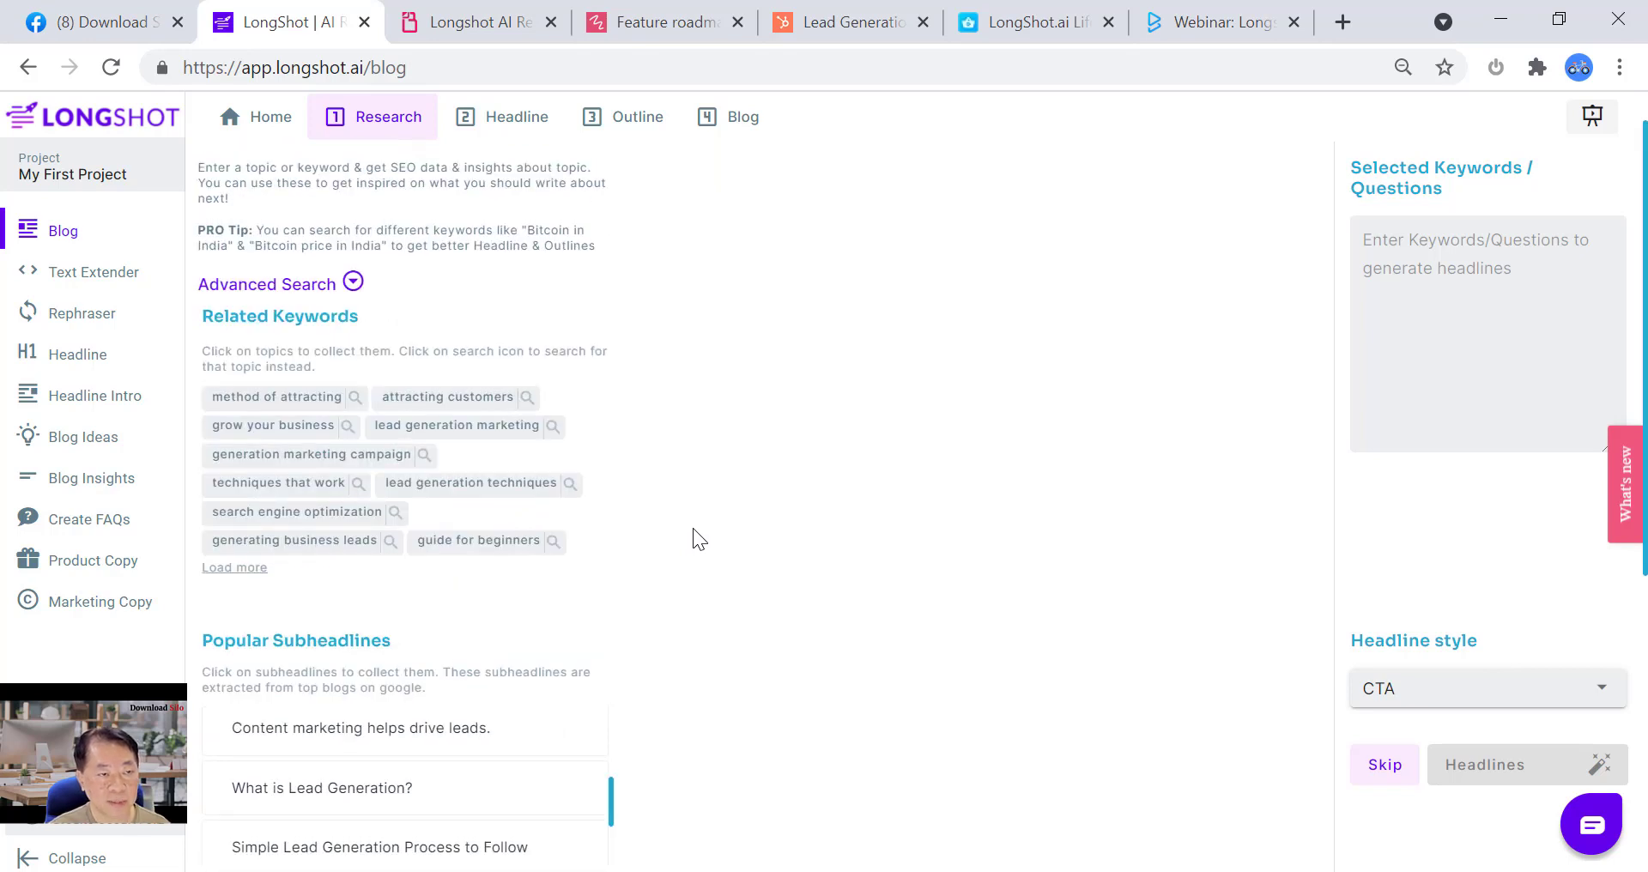
{"action": "left_click", "coordinate": [477, 430]}
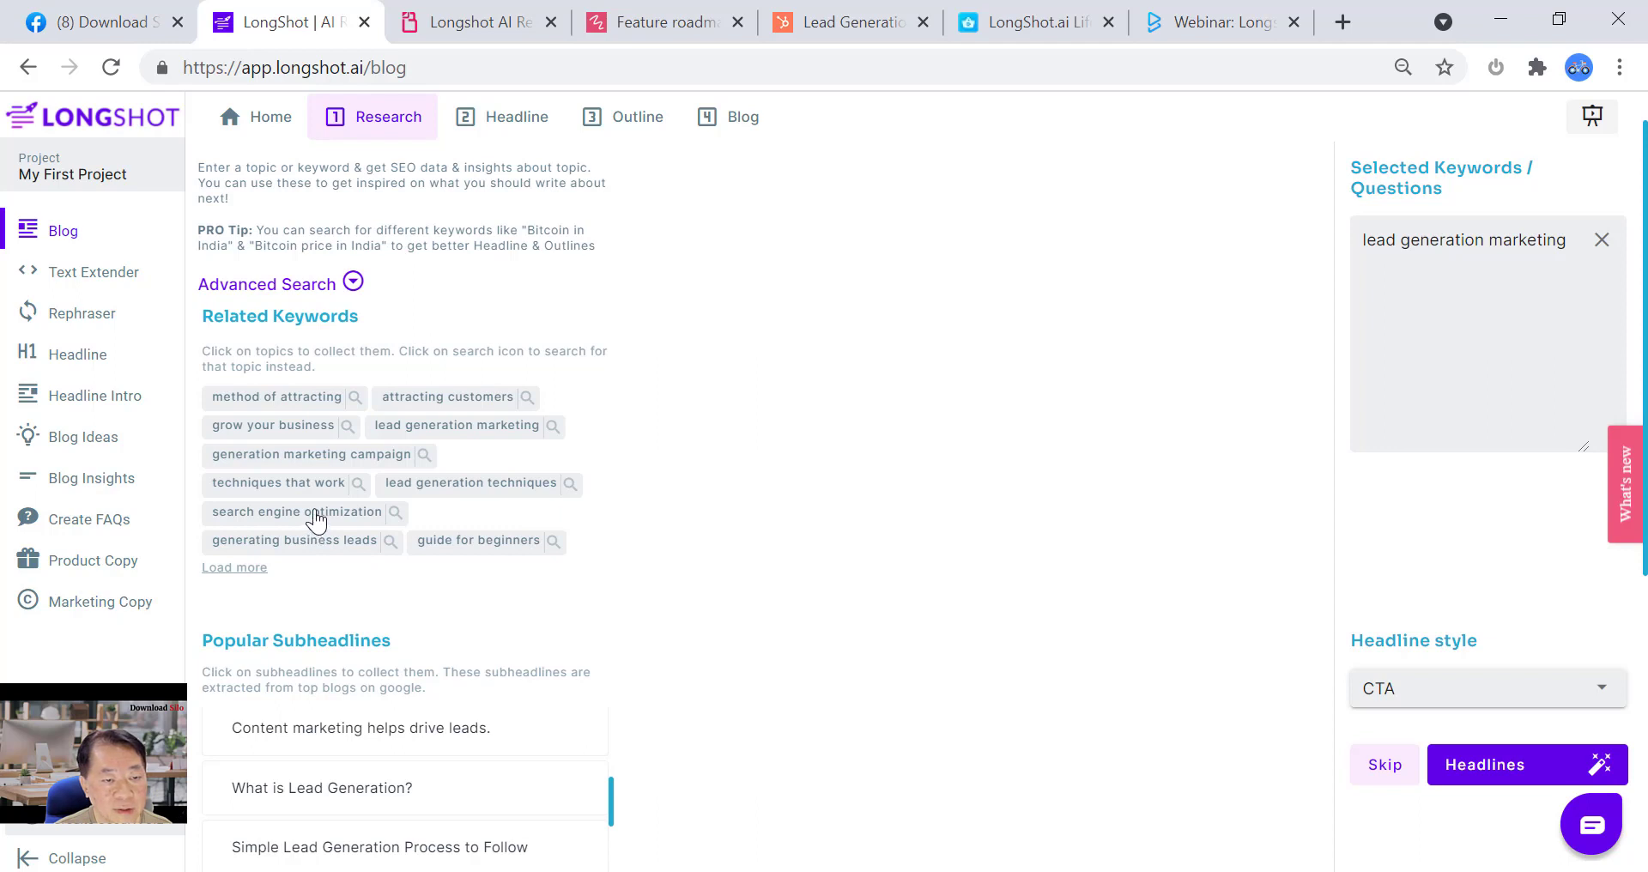
{"action": "left_click", "coordinate": [478, 542]}
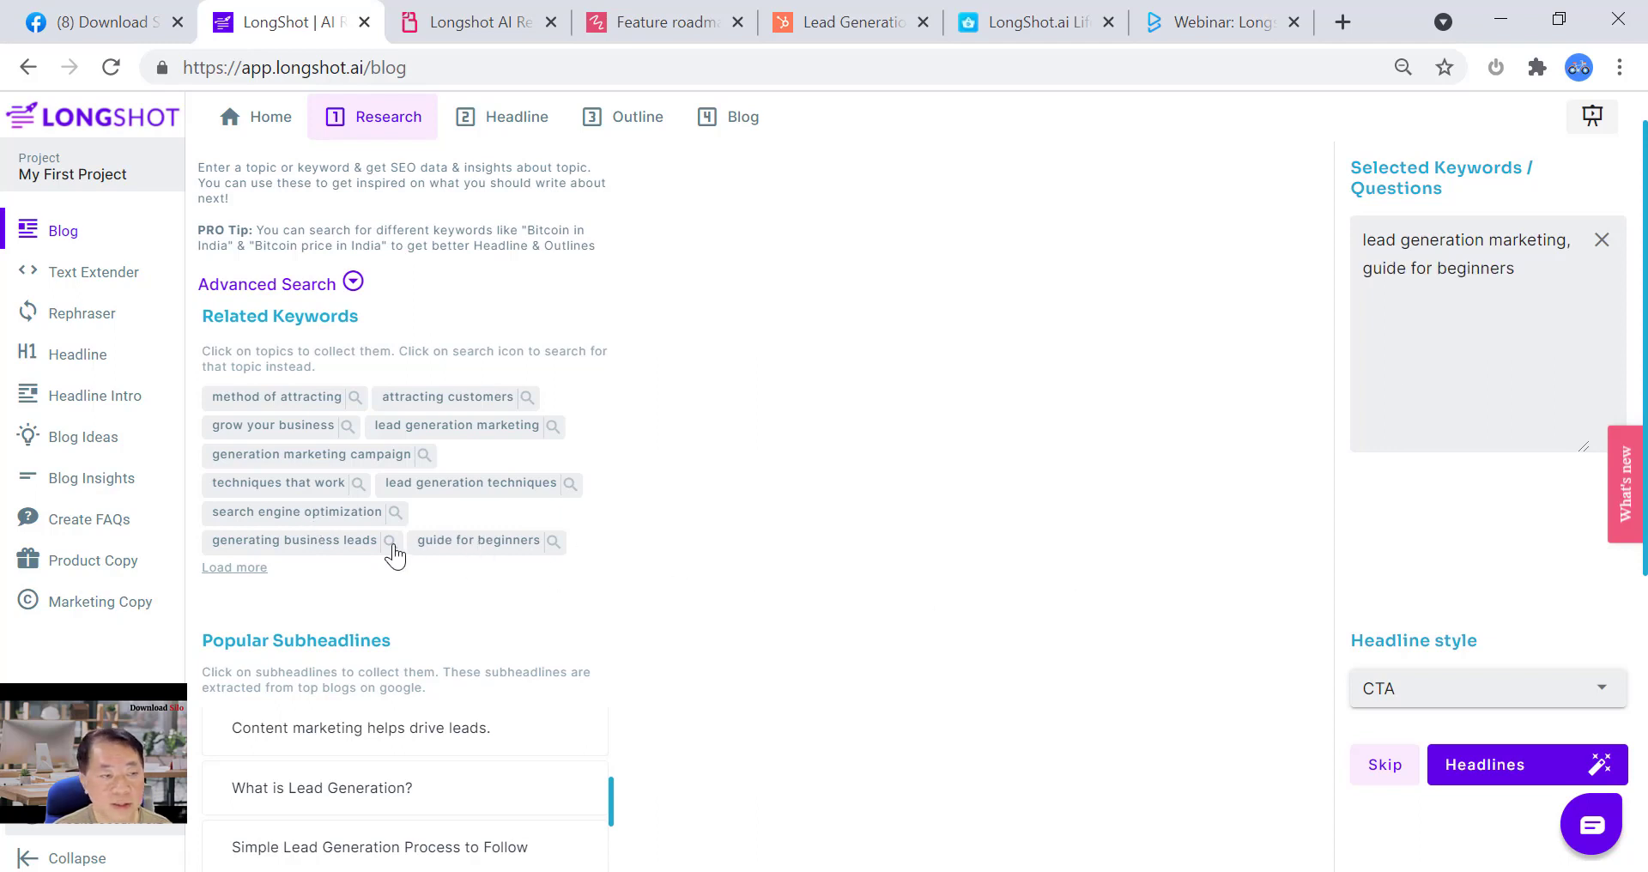
{"action": "left_click", "coordinate": [277, 486]}
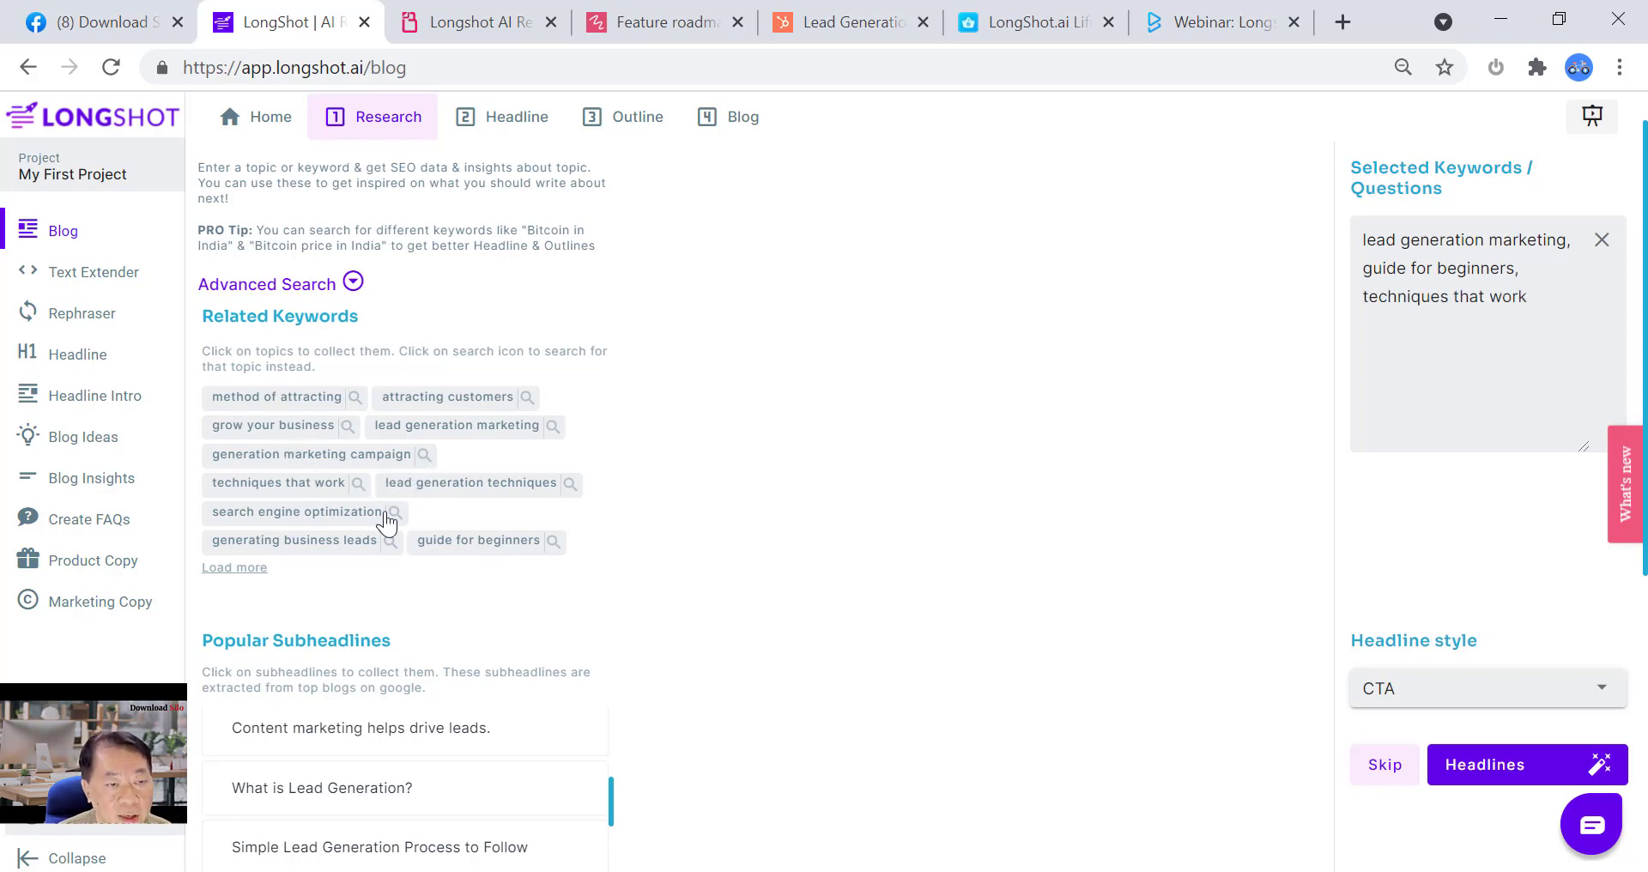
{"action": "left_click", "coordinate": [279, 399]}
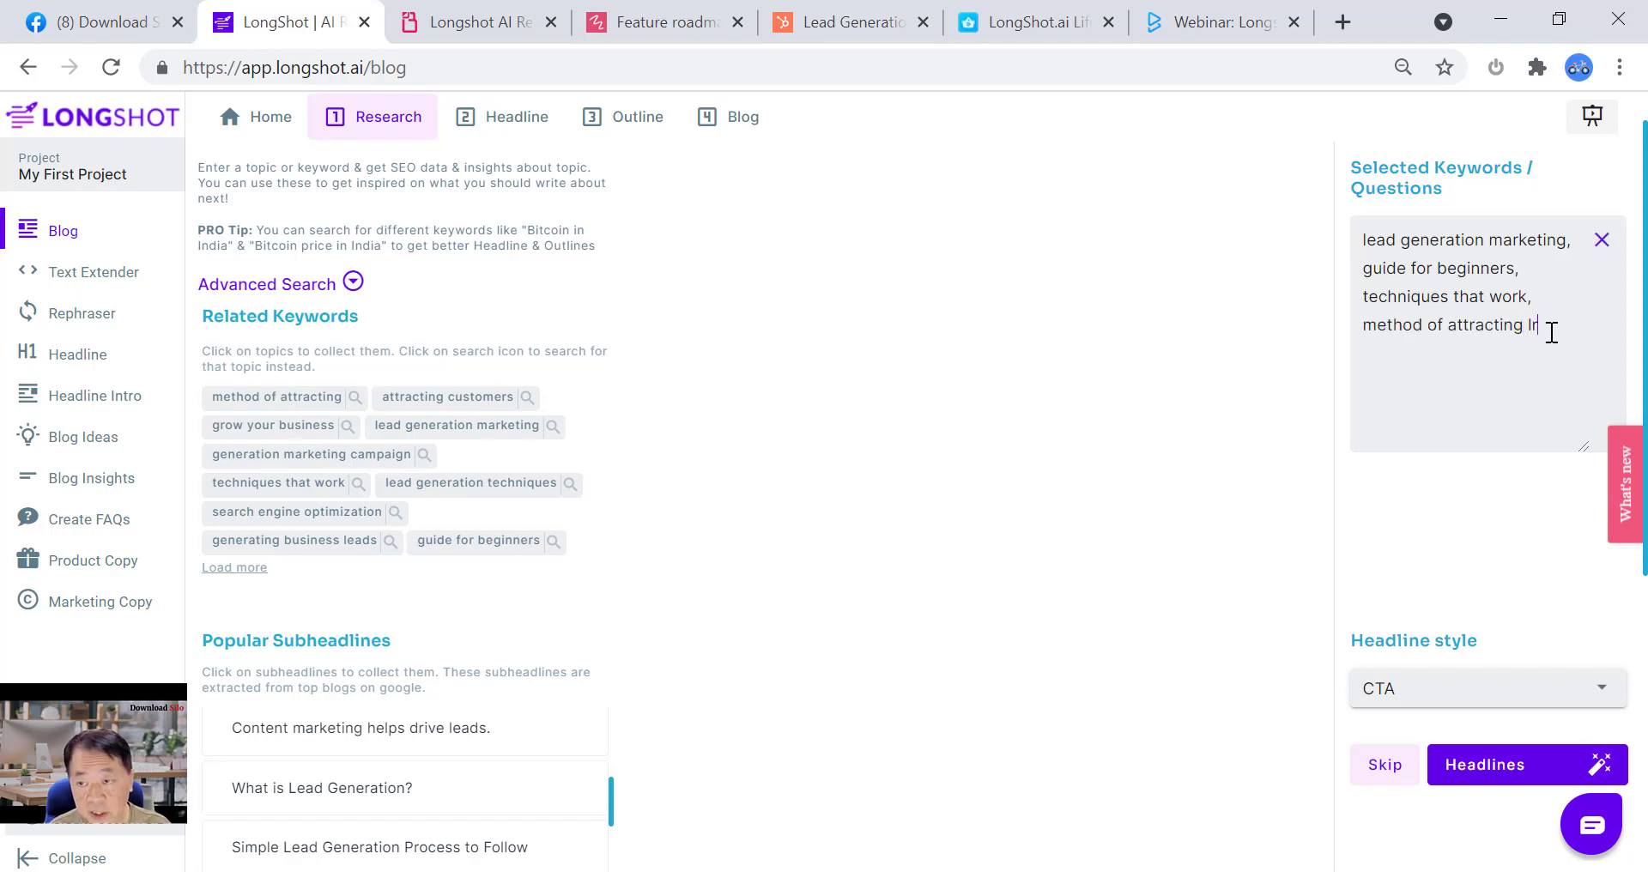
{"action": "type", "text": "leads"}
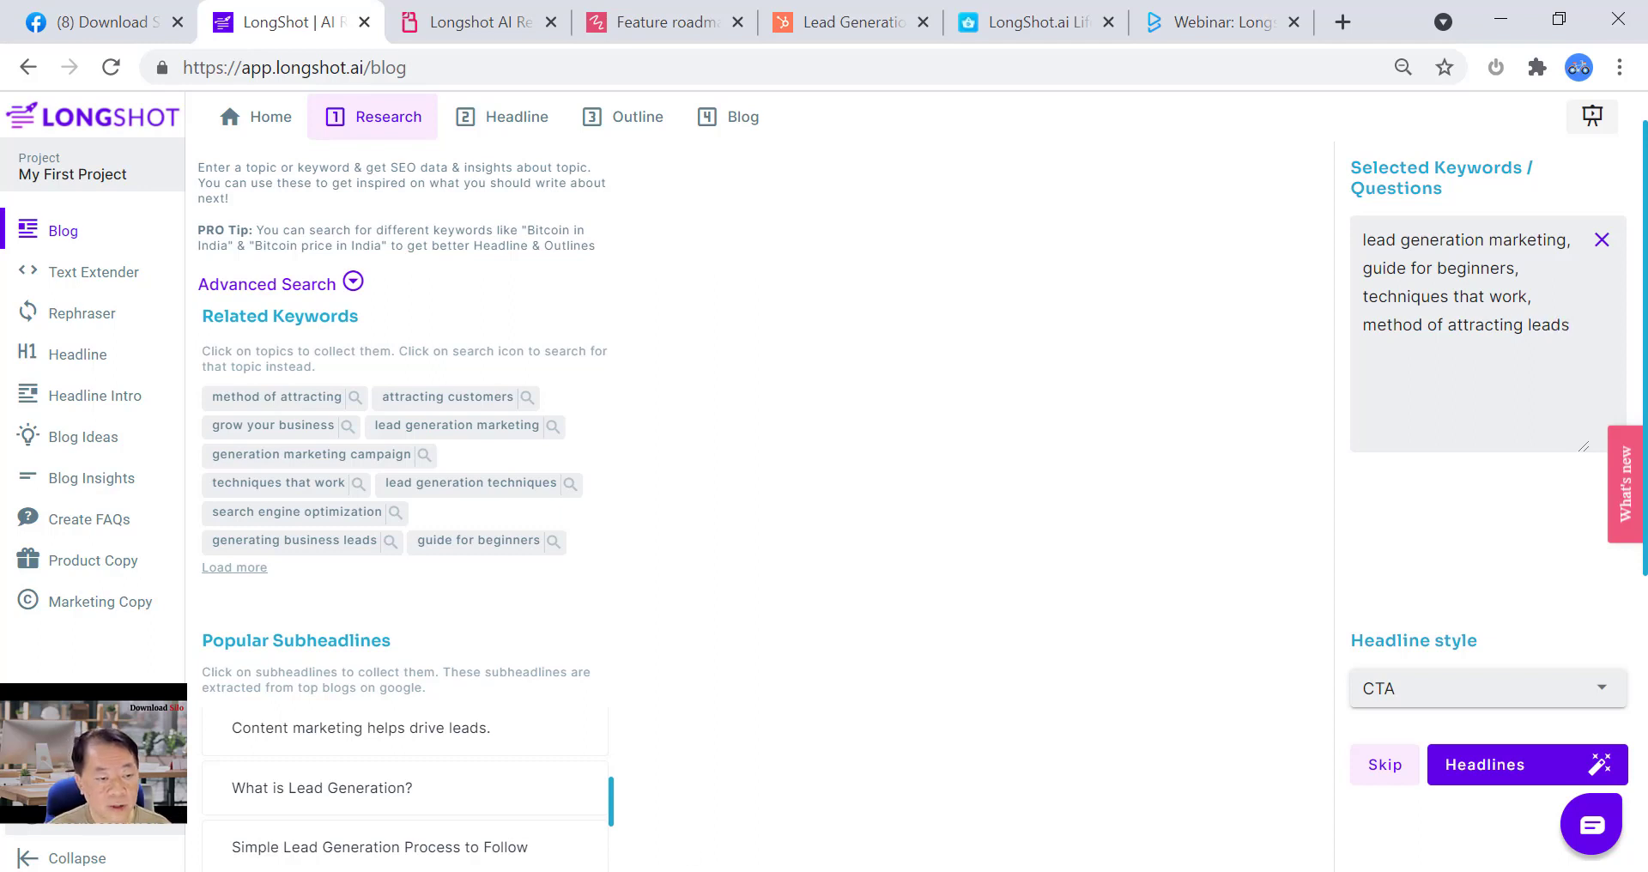
- Add the popular subheadlines "What is Lead Generation?" and "Everything To Know About Inbound Leads and Lead Generation Strategies" to the selected keywords
{"action": "scroll", "coordinate": [442, 622], "scroll_direction": "down", "scroll_amount": 3}
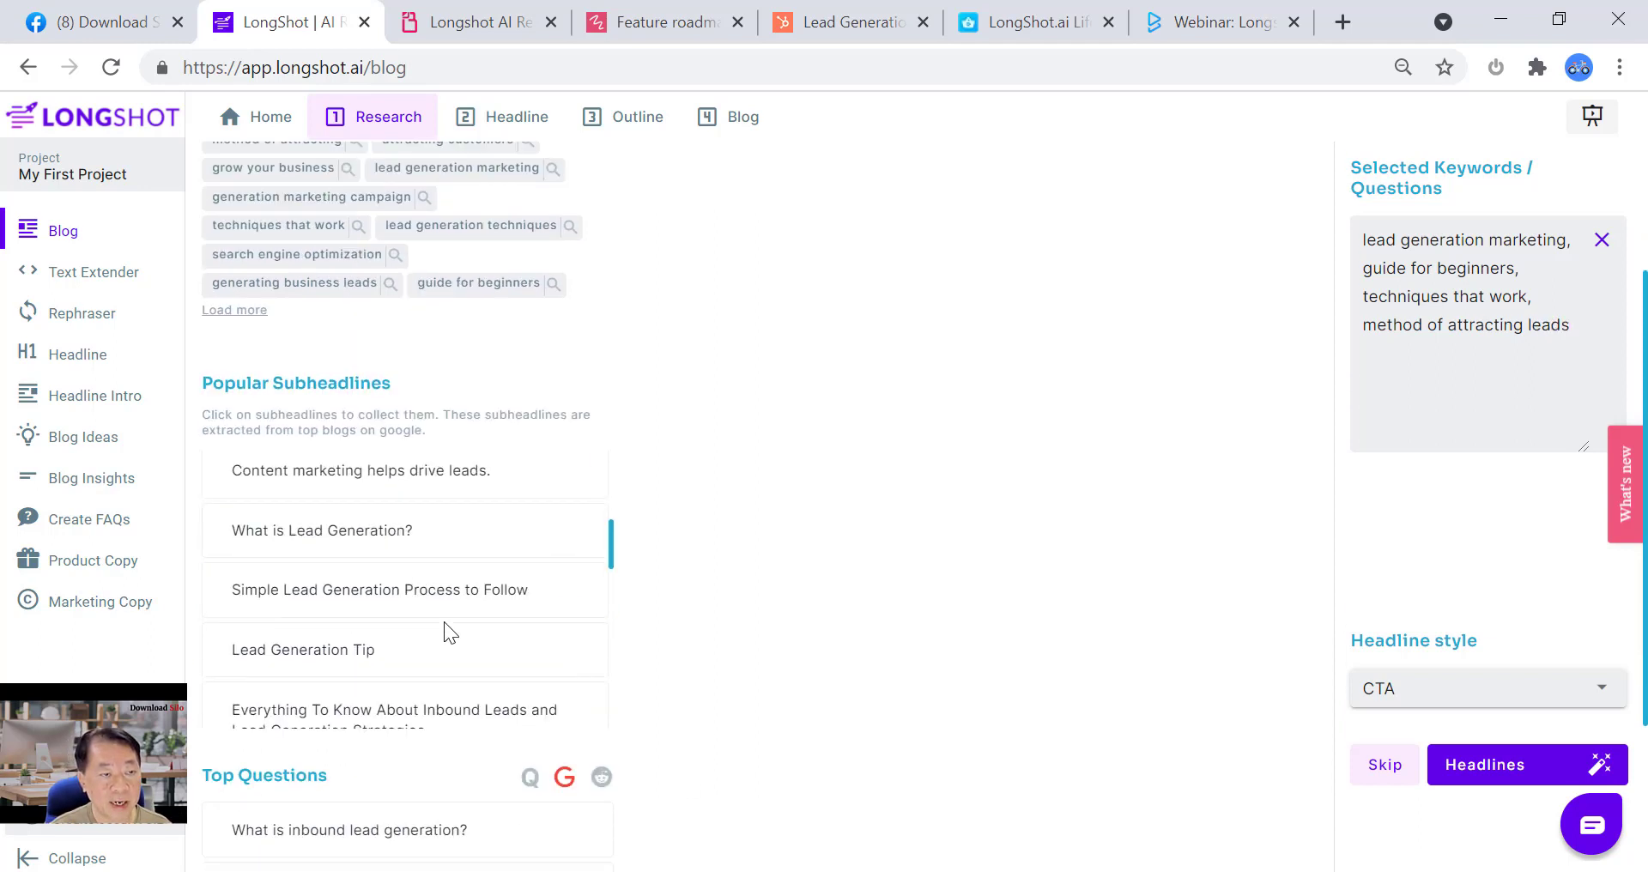
{"action": "scroll", "coordinate": [515, 577], "scroll_direction": "up", "scroll_amount": 2}
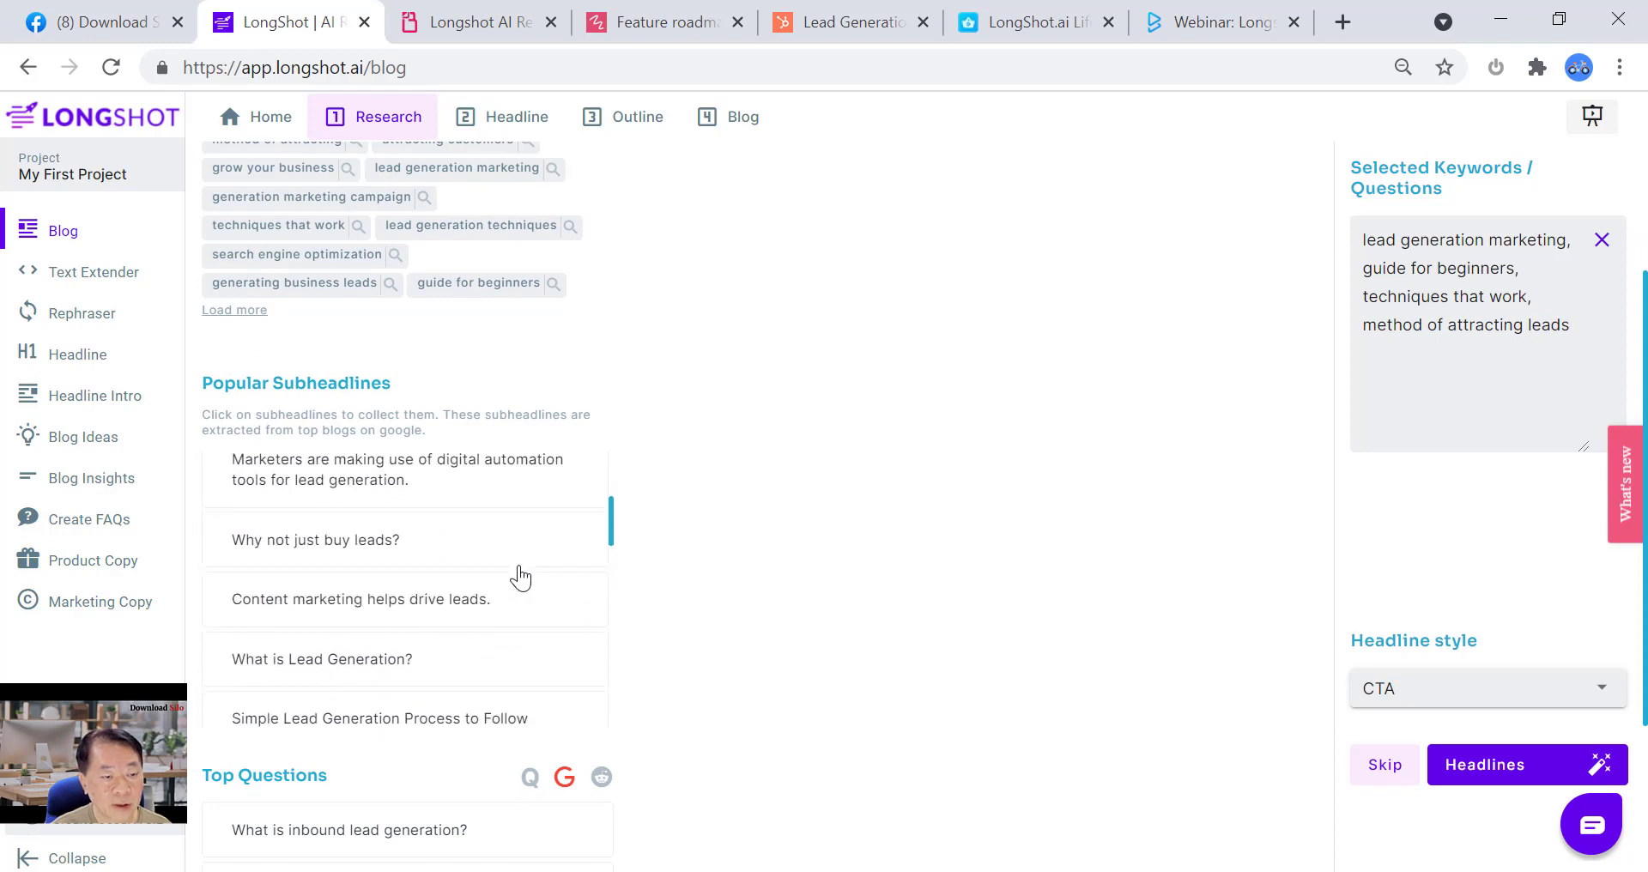
{"action": "left_click", "coordinate": [390, 665]}
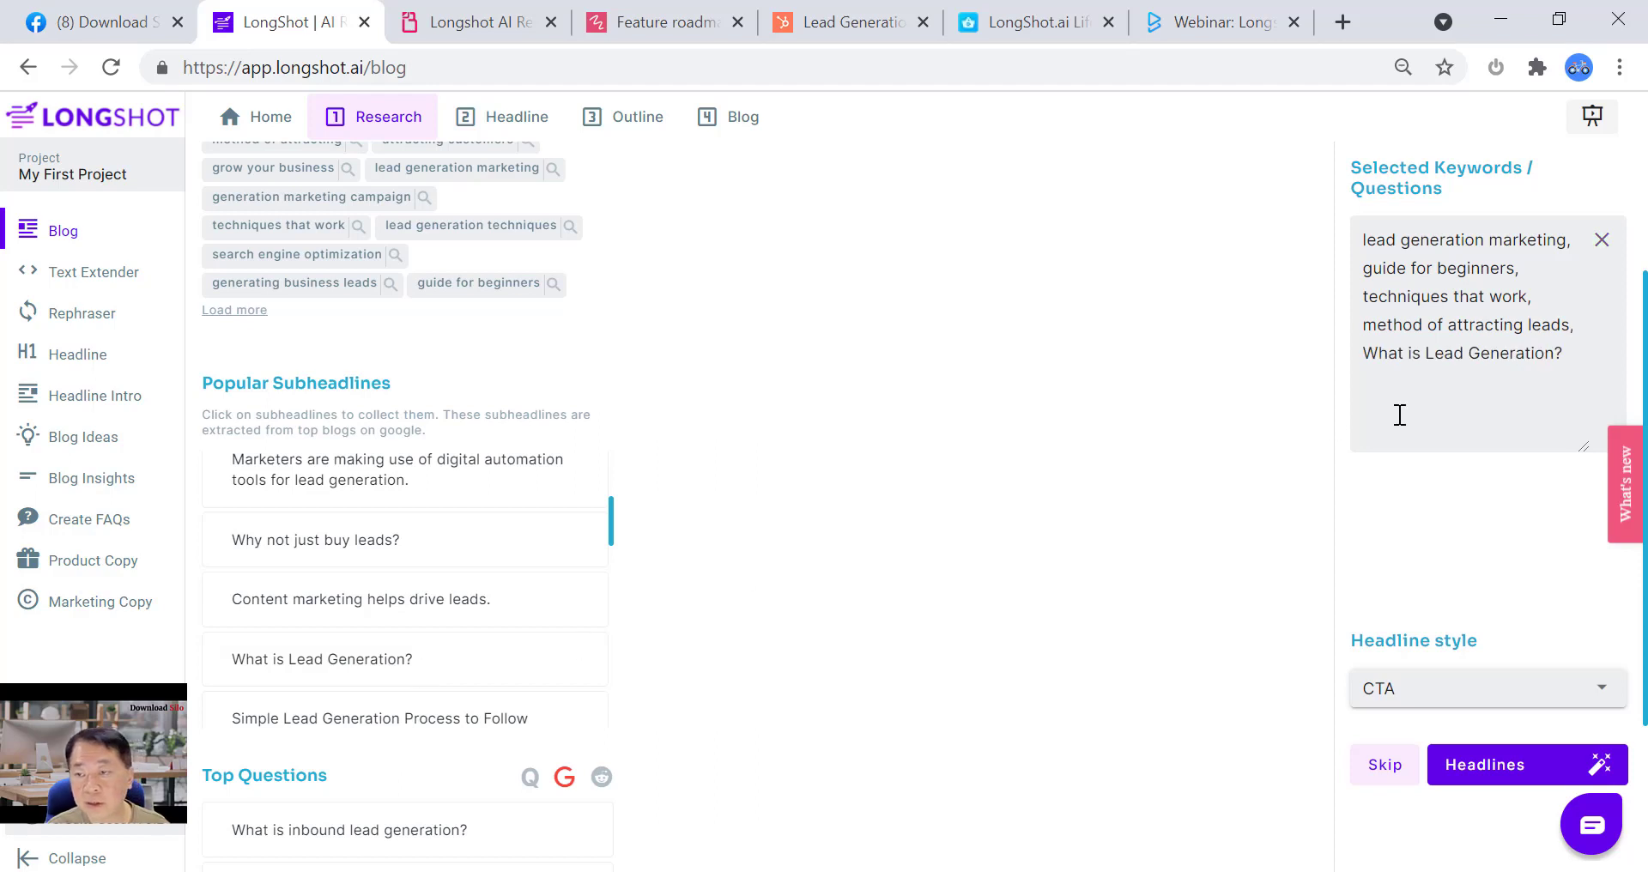
{"action": "scroll", "coordinate": [455, 657], "scroll_direction": "down", "scroll_amount": 1}
{"action": "scroll", "coordinate": [455, 657], "scroll_direction": "down", "scroll_amount": 1}
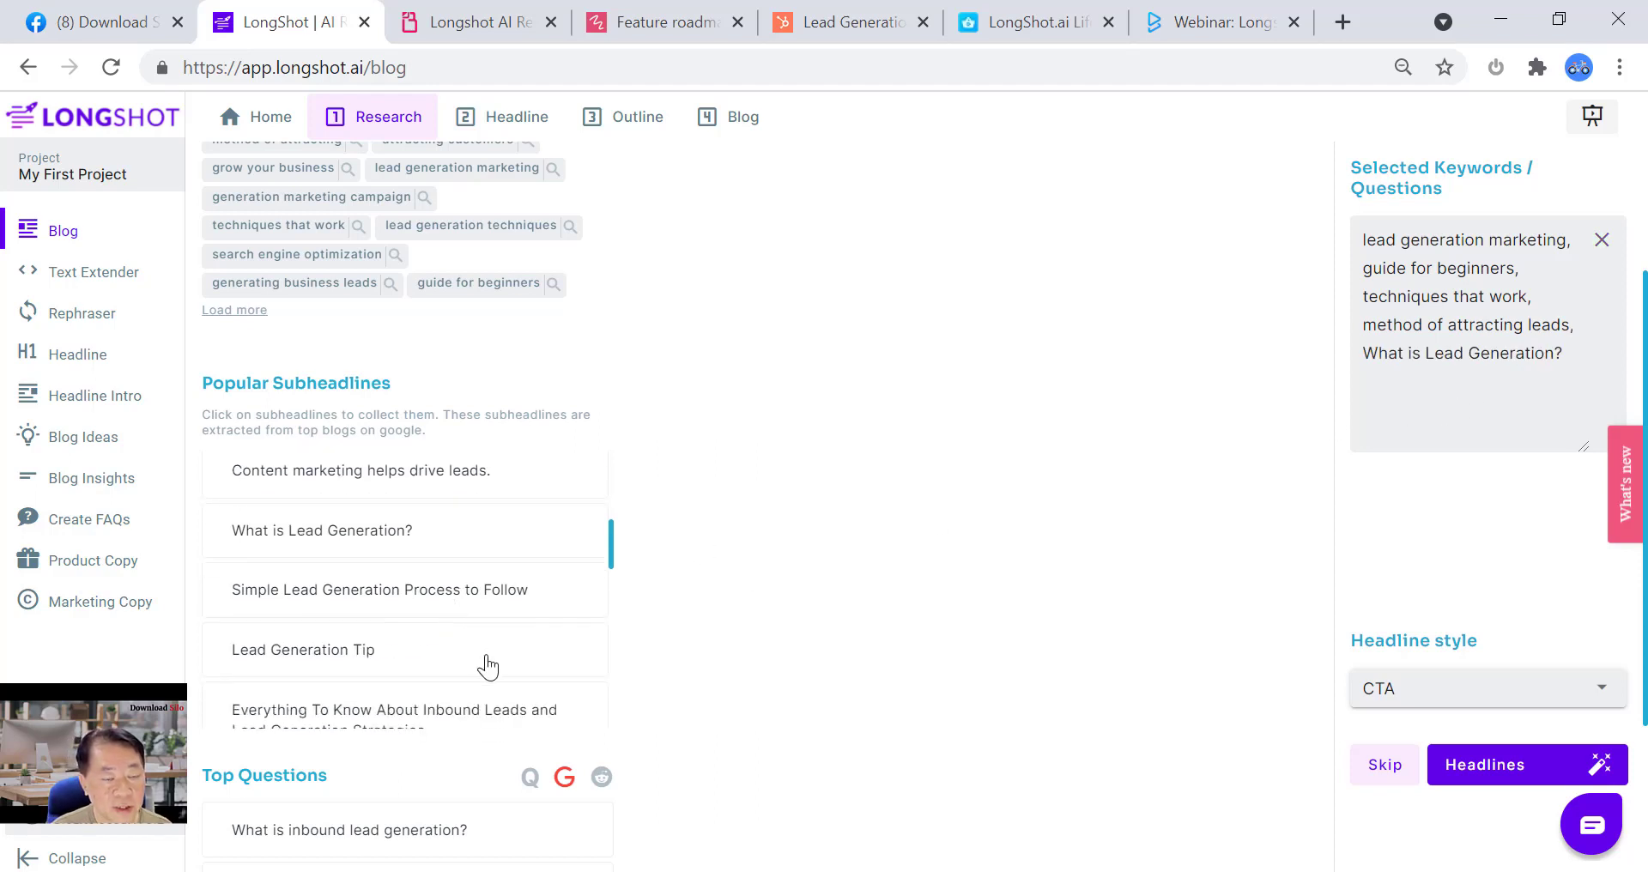
{"action": "scroll", "coordinate": [463, 673], "scroll_direction": "down", "scroll_amount": 1}
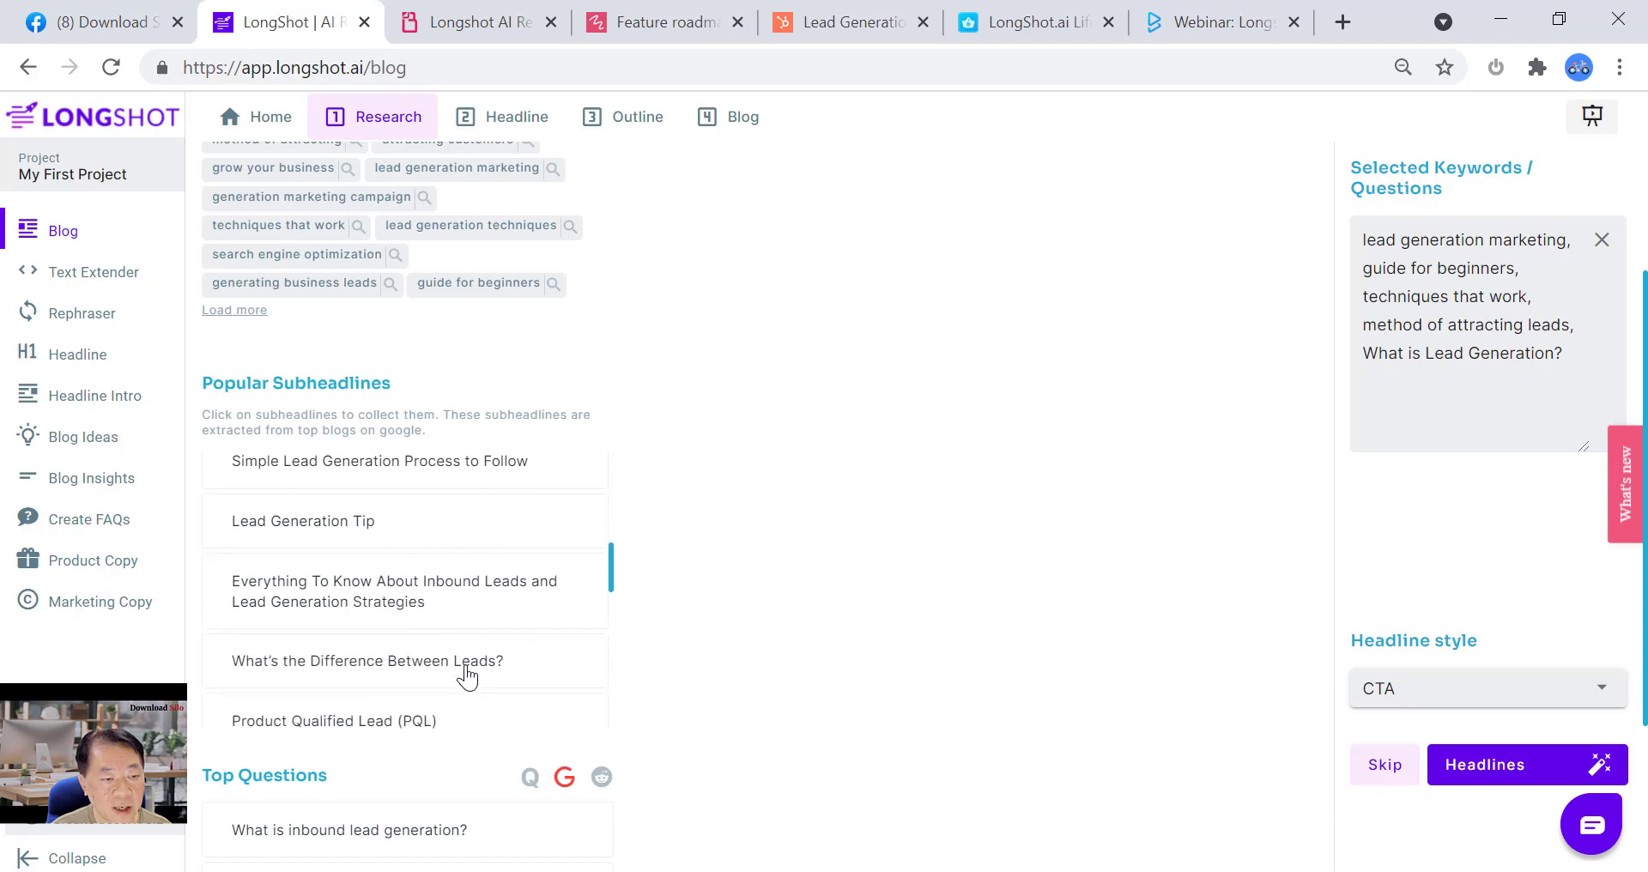
{"action": "left_click", "coordinate": [491, 592]}
- Add the popular subheadline "7 Most Popular Types of Lead Generation Marketing" to the selected keywords
{"action": "scroll", "coordinate": [496, 652], "scroll_direction": "down", "scroll_amount": 2}
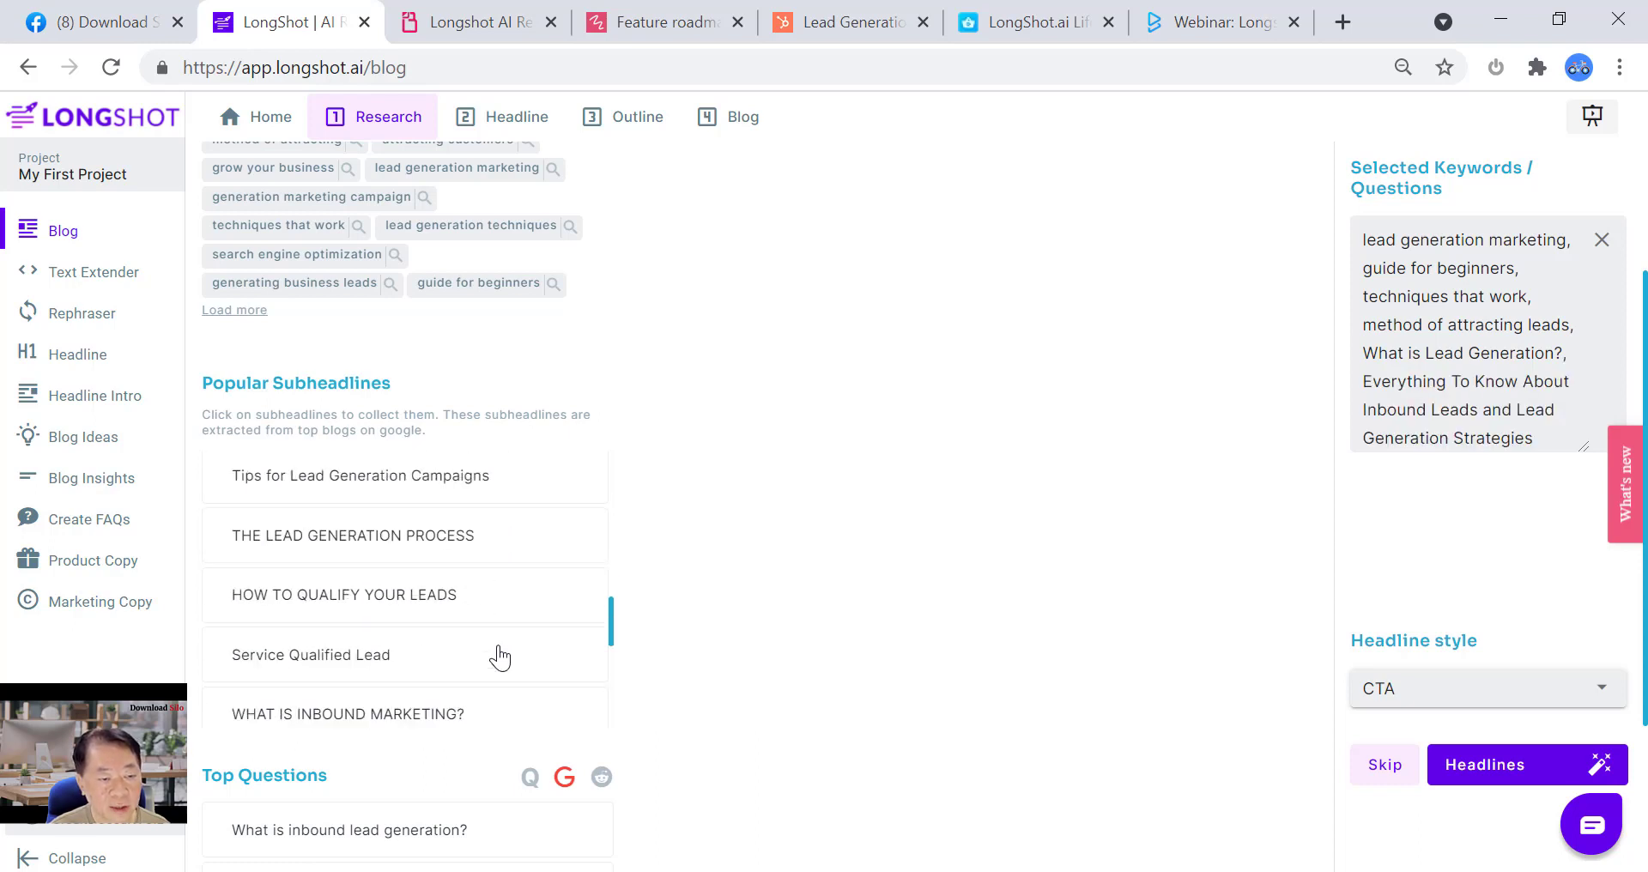
{"action": "scroll", "coordinate": [500, 657], "scroll_direction": "down", "scroll_amount": 1}
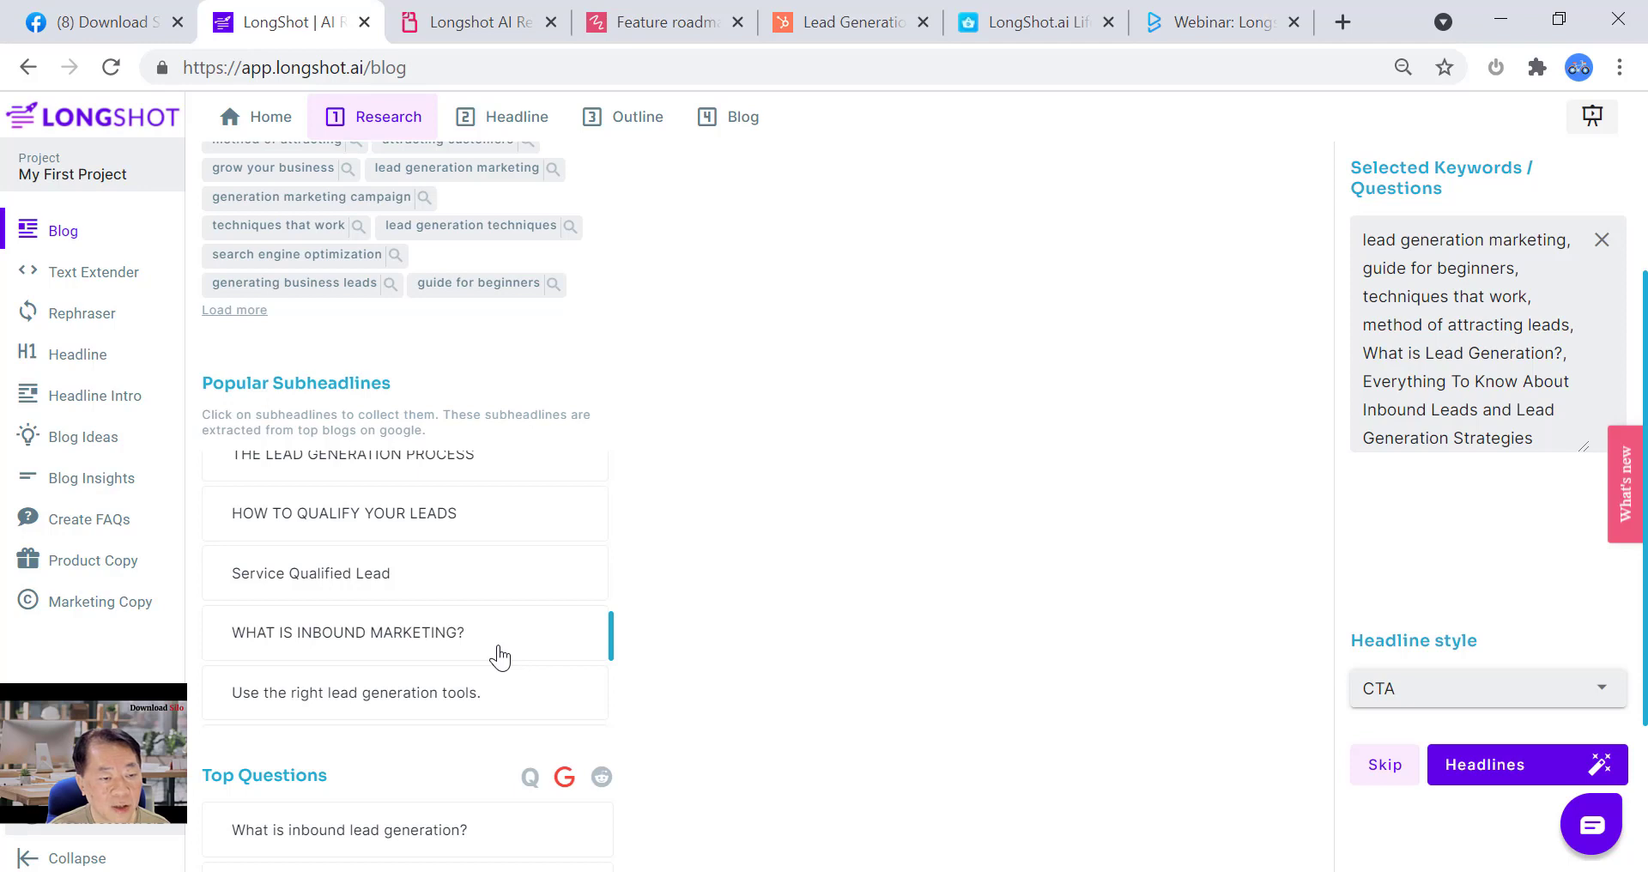
{"action": "scroll", "coordinate": [500, 658], "scroll_direction": "down", "scroll_amount": 2}
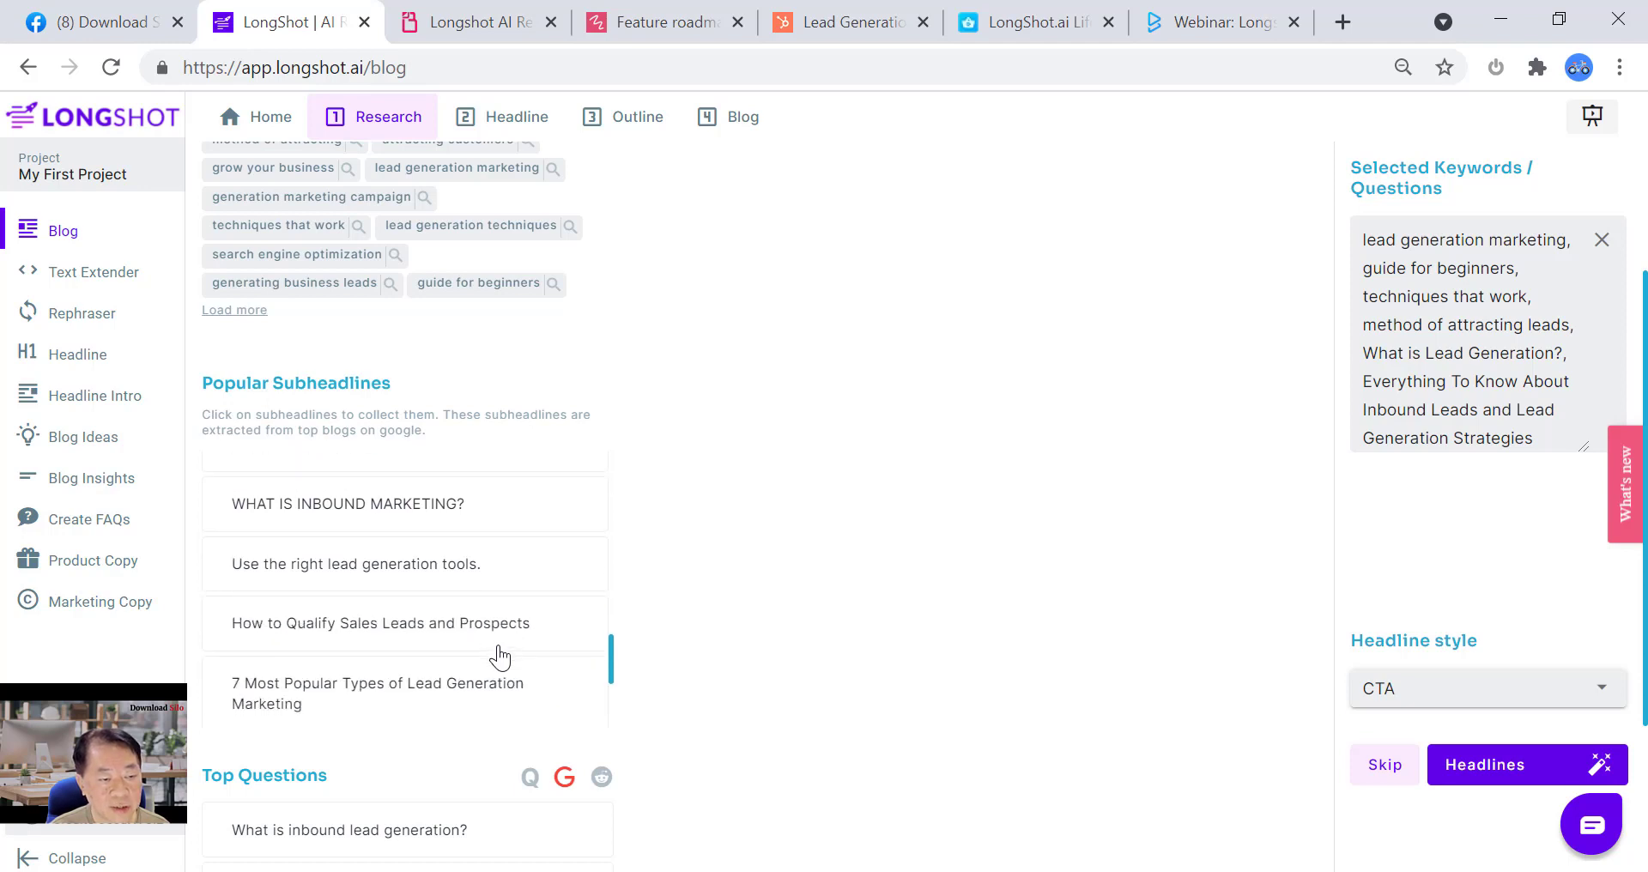
{"action": "scroll", "coordinate": [500, 658], "scroll_direction": "down", "scroll_amount": 2}
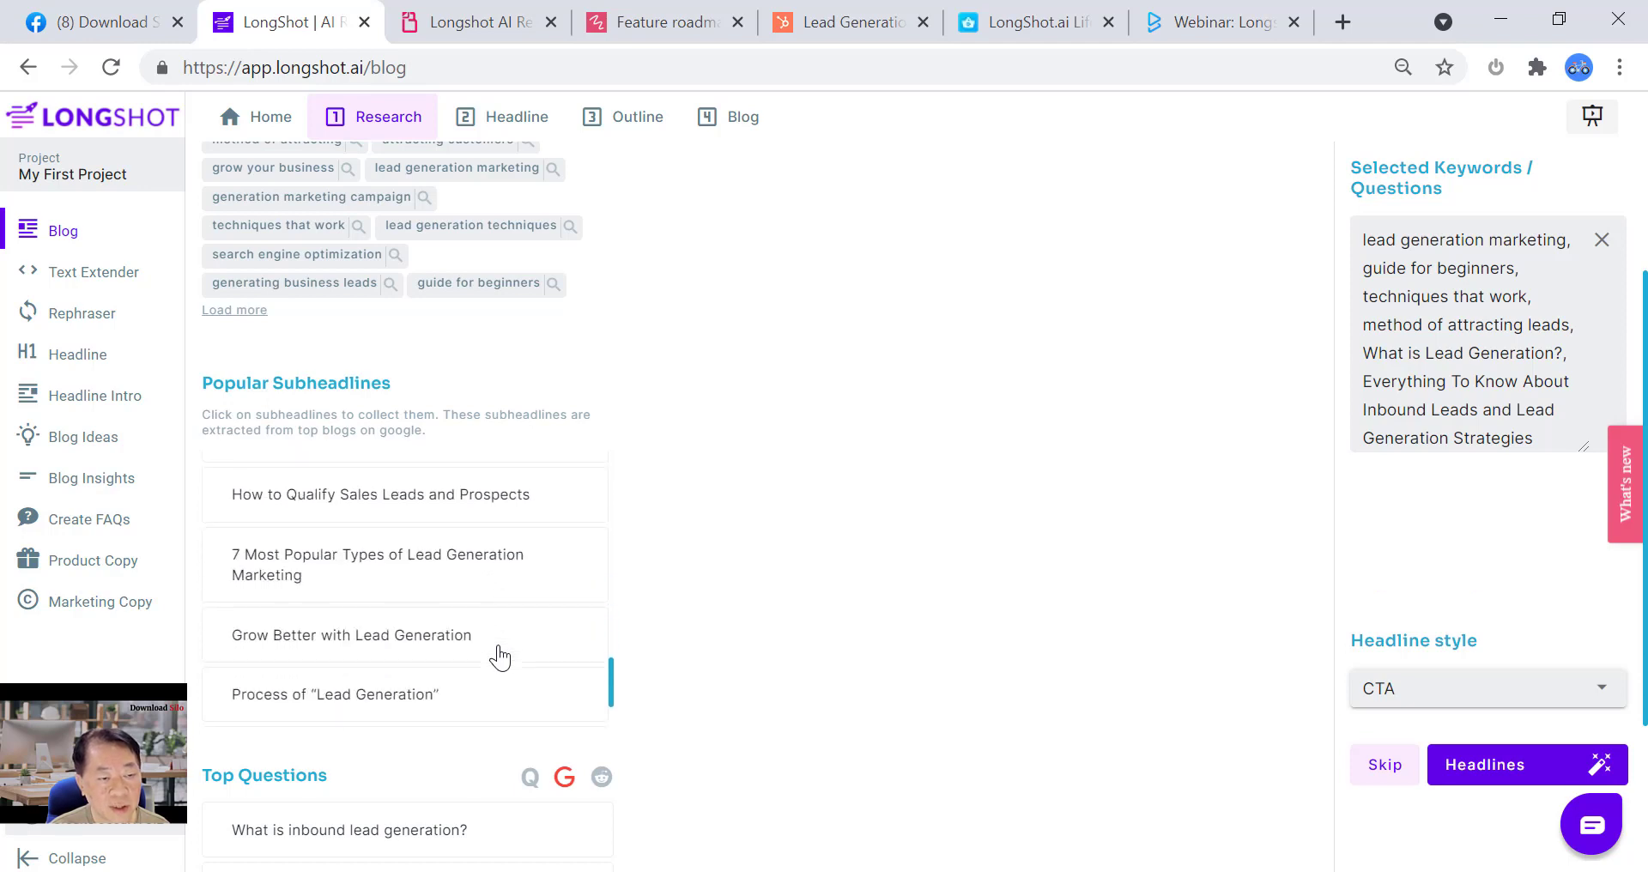
{"action": "left_click", "coordinate": [496, 560]}
- Add the Google questions "How do you make inbound leads?" and "What are the ways of lead generation?" and review the selected list
{"action": "scroll", "coordinate": [577, 618], "scroll_direction": "down", "scroll_amount": 2}
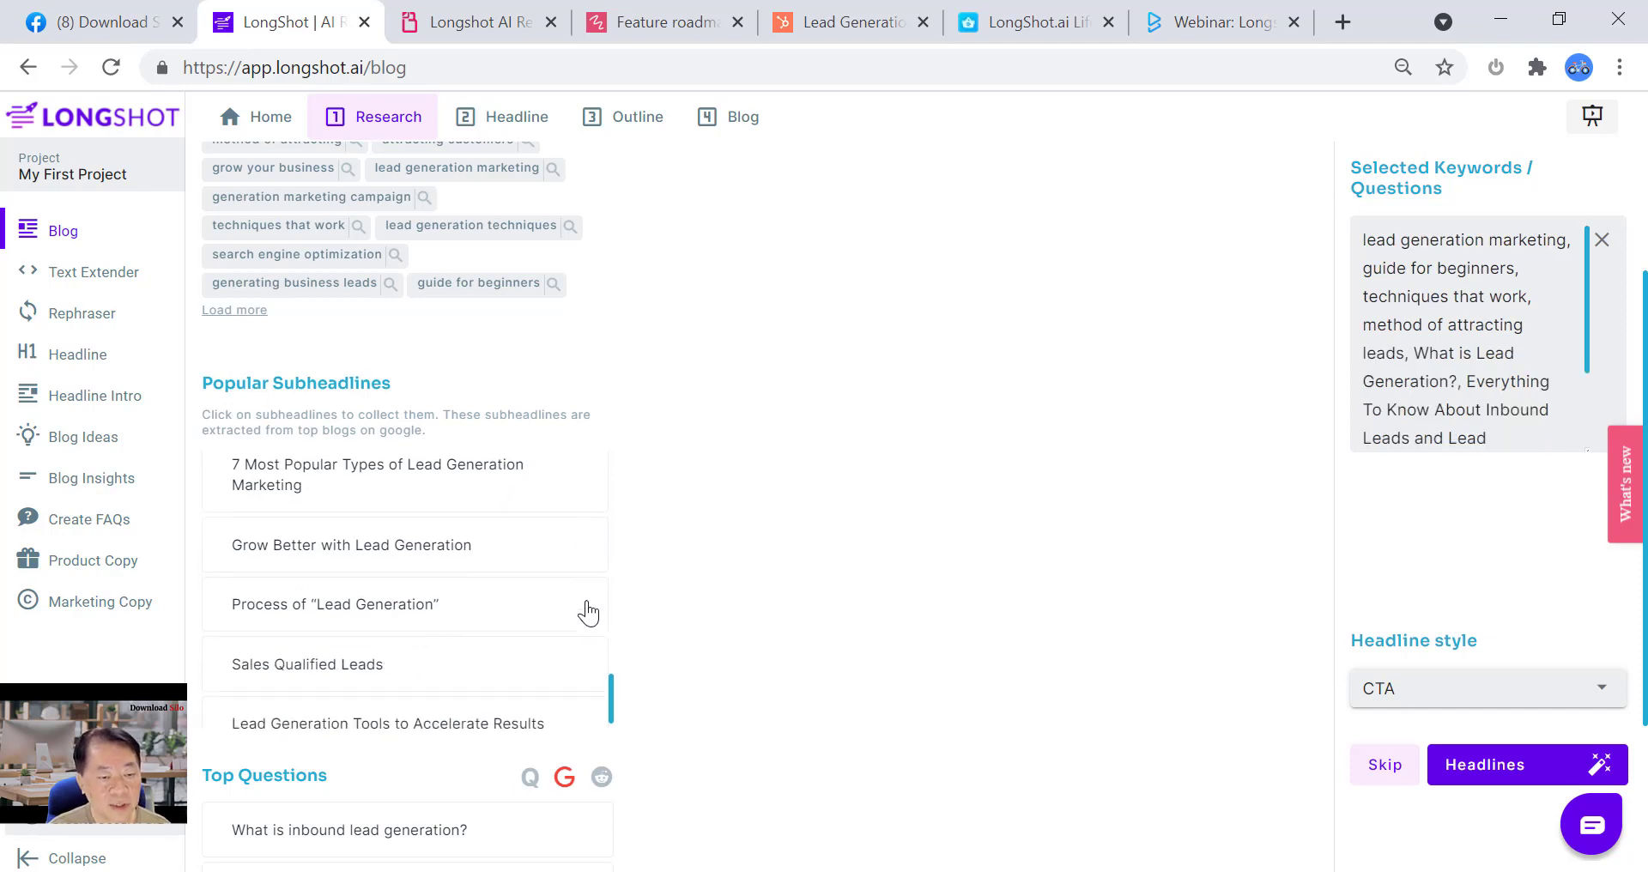
{"action": "scroll", "coordinate": [582, 633], "scroll_direction": "down", "scroll_amount": 3}
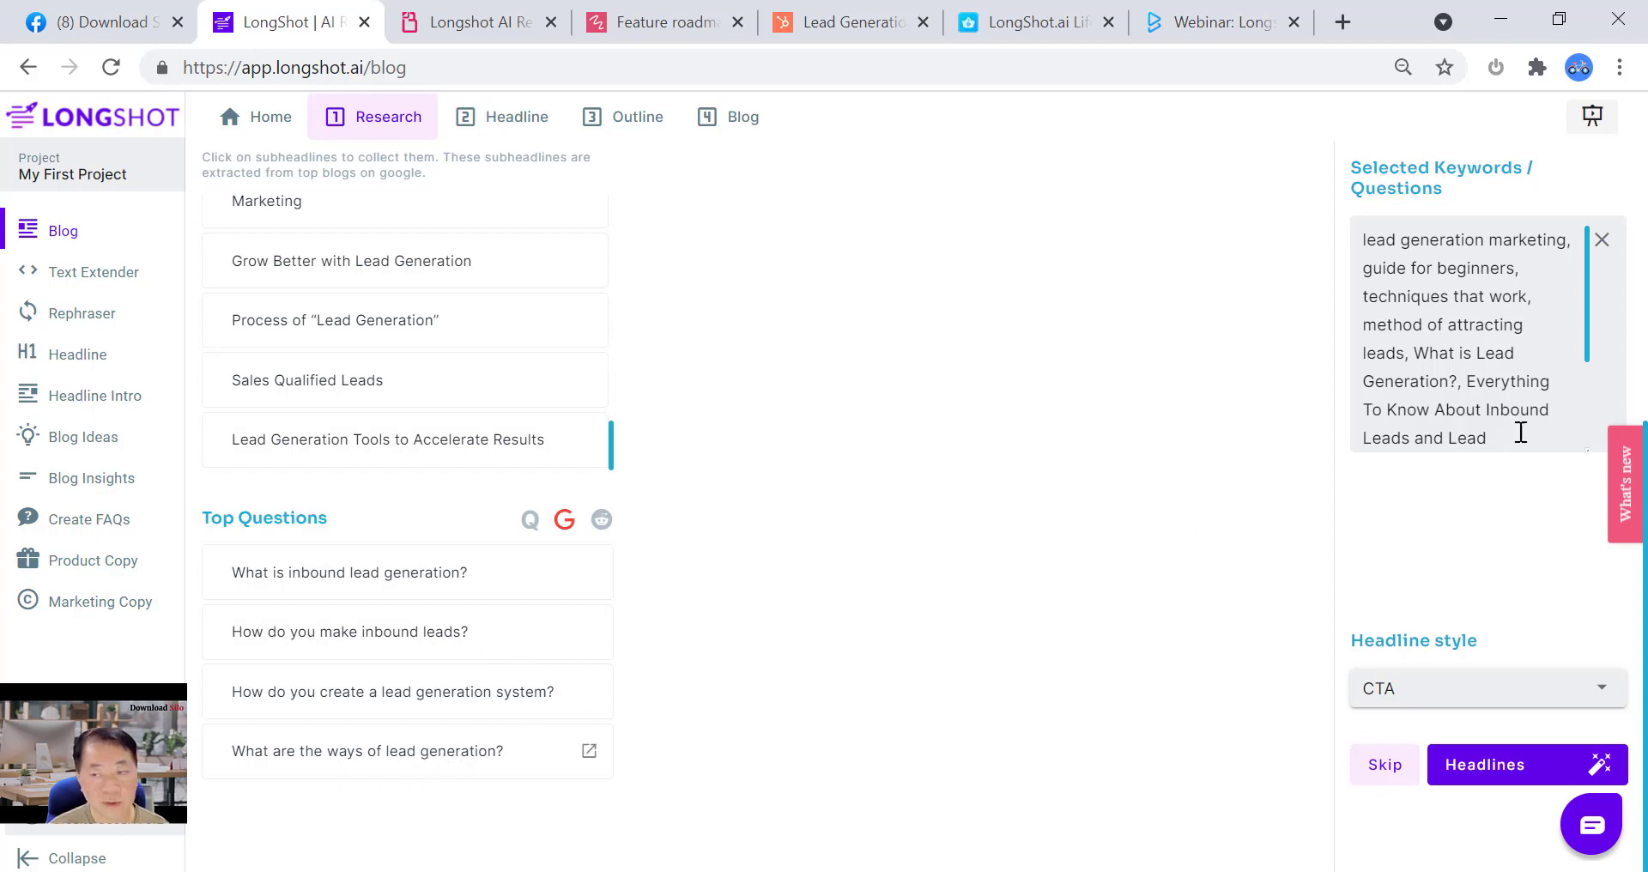
{"action": "scroll", "coordinate": [1523, 416], "scroll_direction": "down", "scroll_amount": 2}
{"action": "scroll", "coordinate": [1523, 416], "scroll_direction": "down", "scroll_amount": 2}
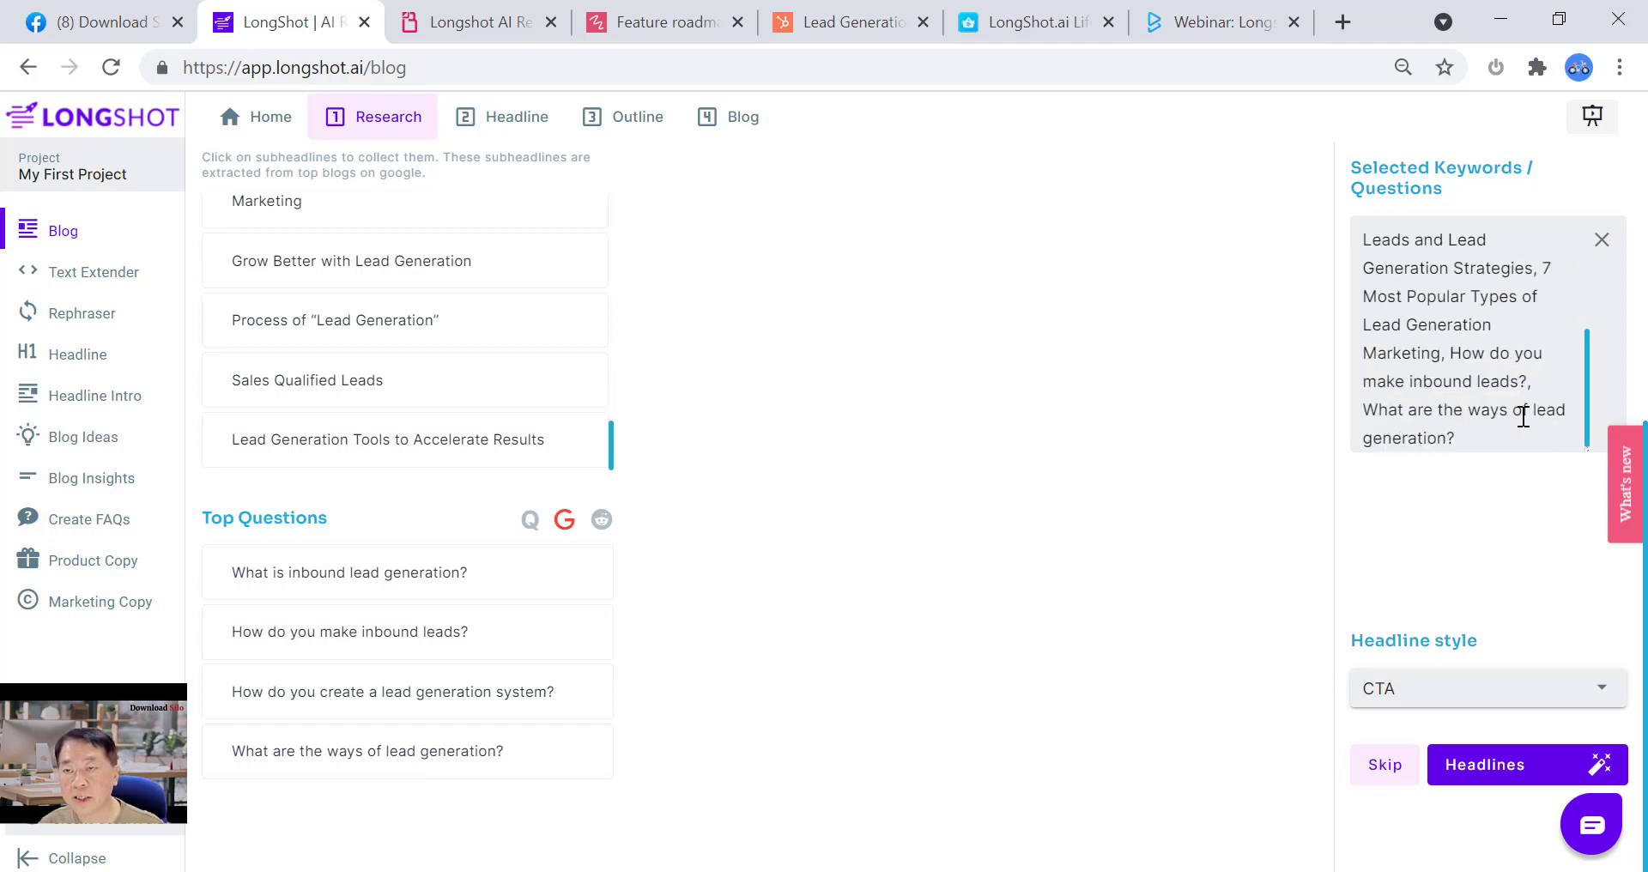
{"action": "scroll", "coordinate": [1523, 416], "scroll_direction": "up", "scroll_amount": 4}
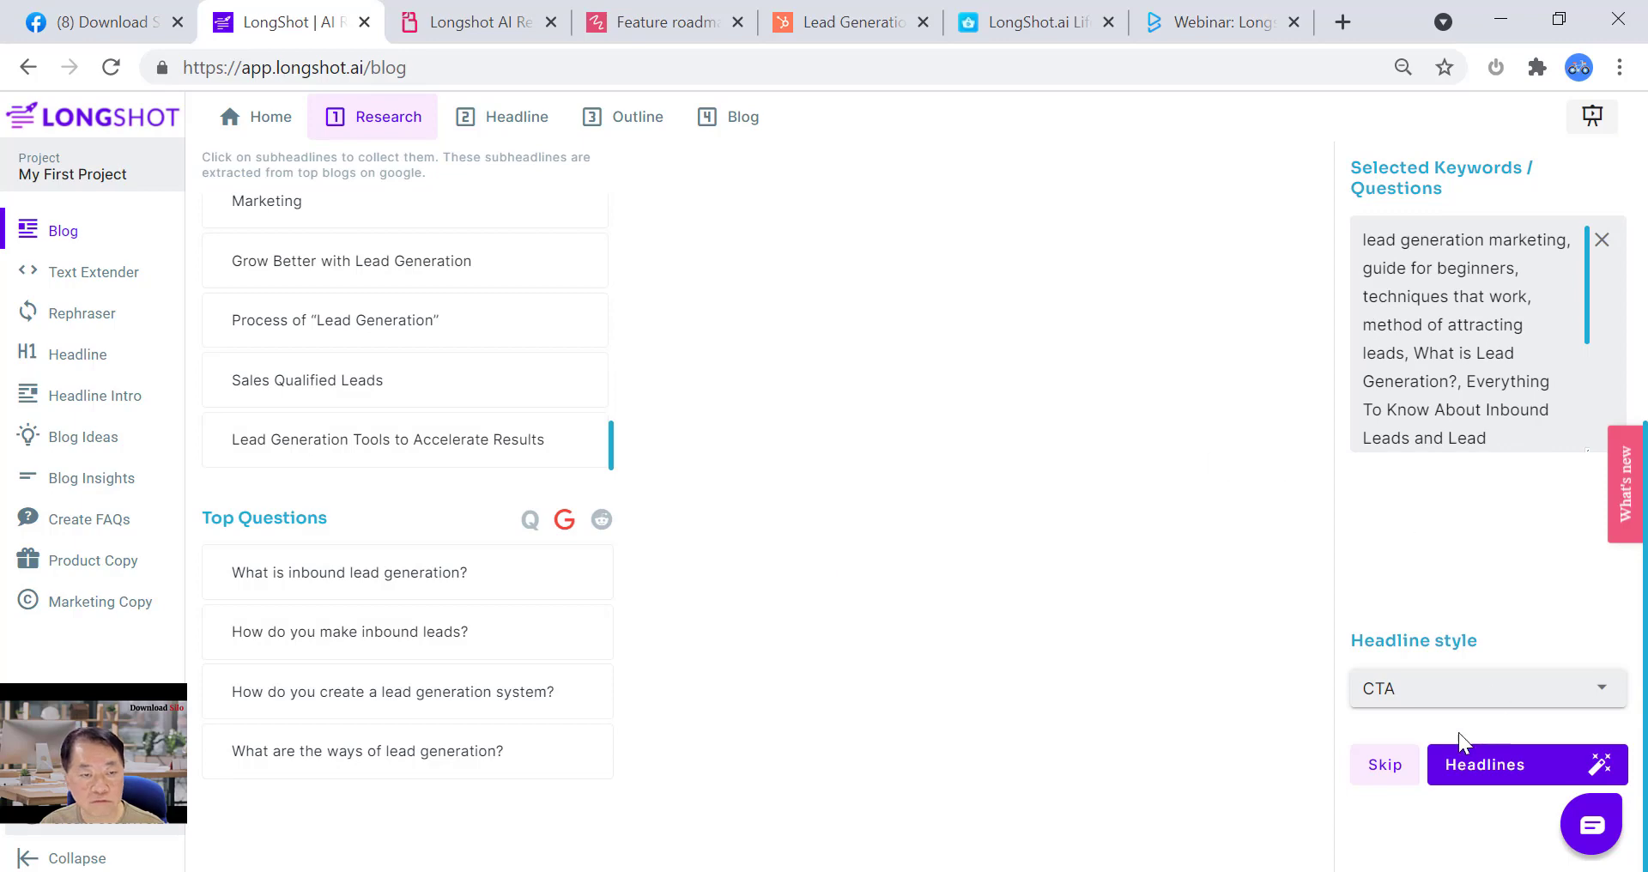
- Check the available headline styles, keep CTA, and generate headlines from the selected keywords and questions
{"action": "scroll", "coordinate": [1148, 483], "scroll_direction": "up", "scroll_amount": 1}
{"action": "scroll", "coordinate": [624, 446], "scroll_direction": "up", "scroll_amount": 5}
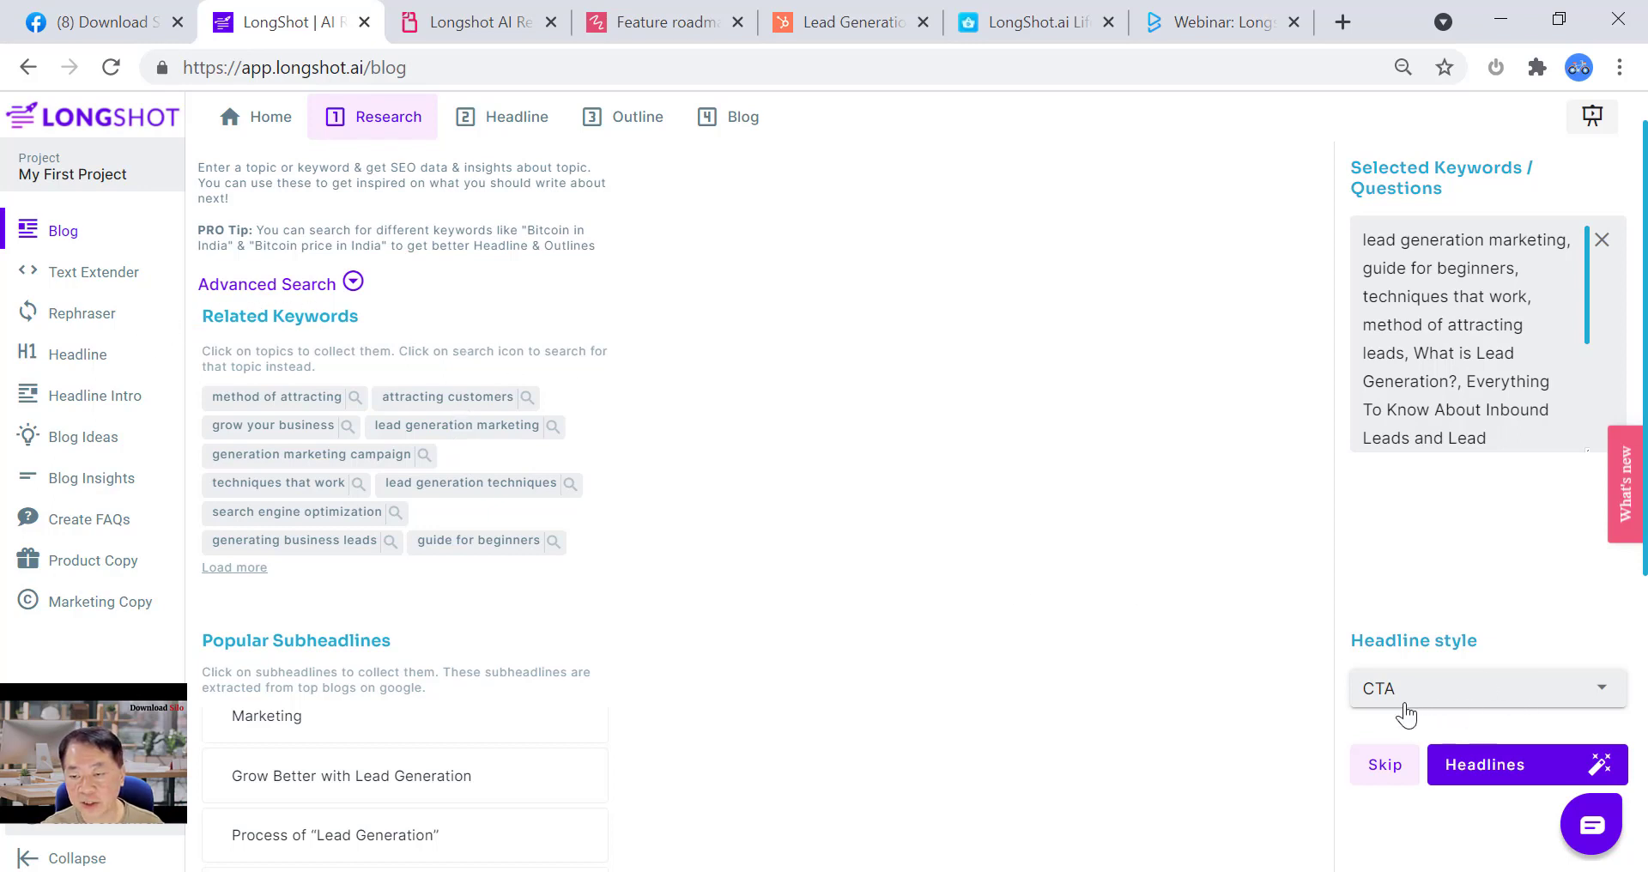
{"action": "left_click", "coordinate": [1553, 689]}
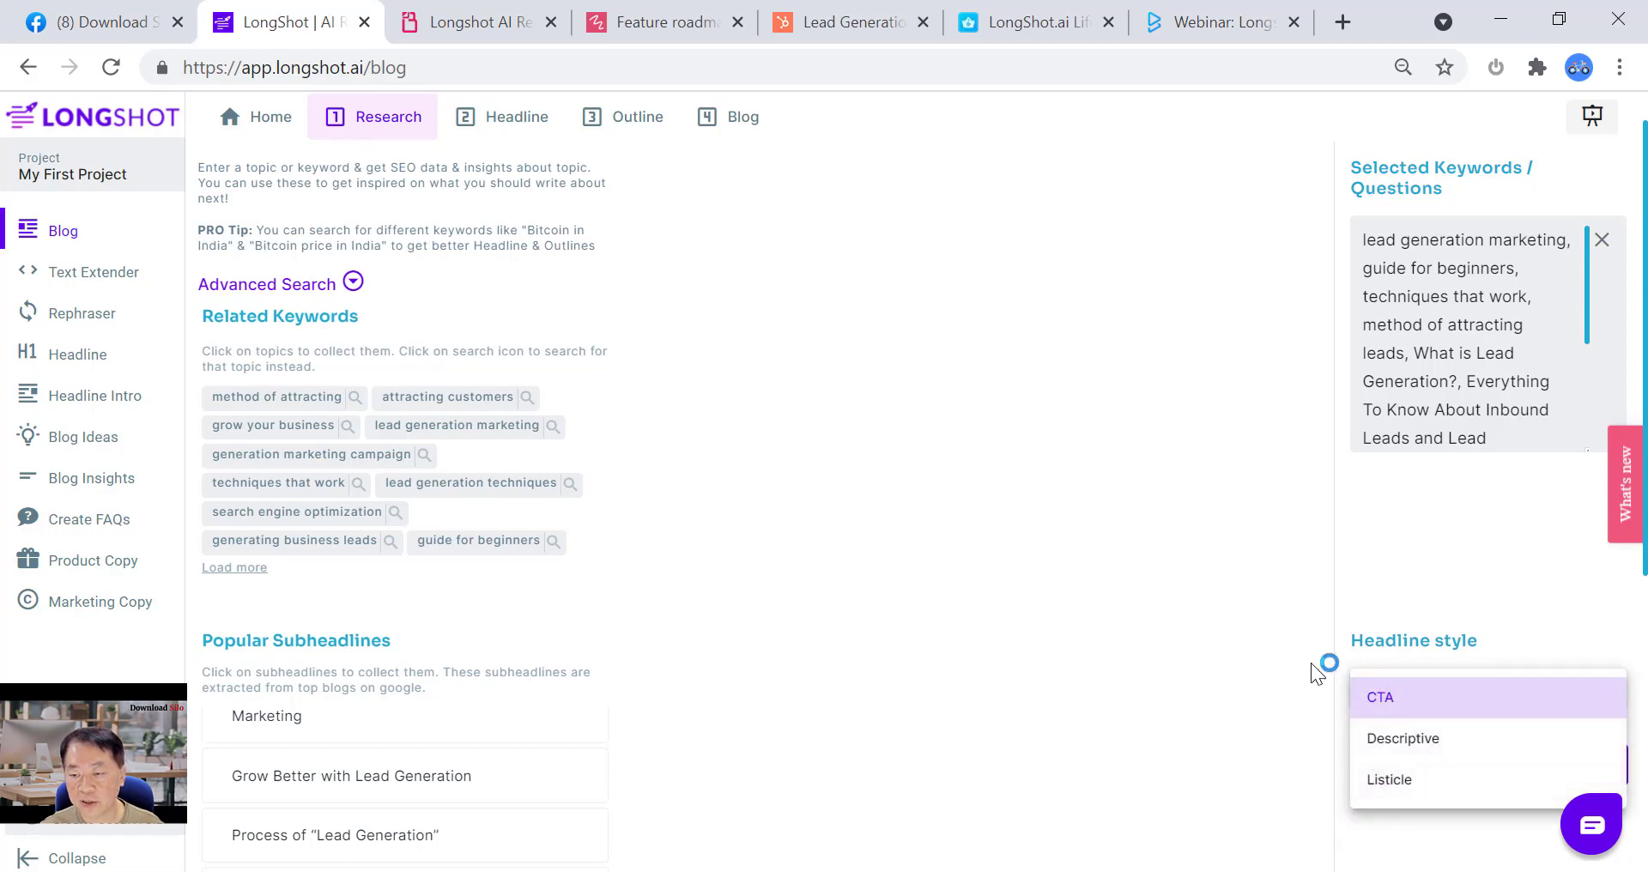
{"action": "left_click", "coordinate": [1365, 577]}
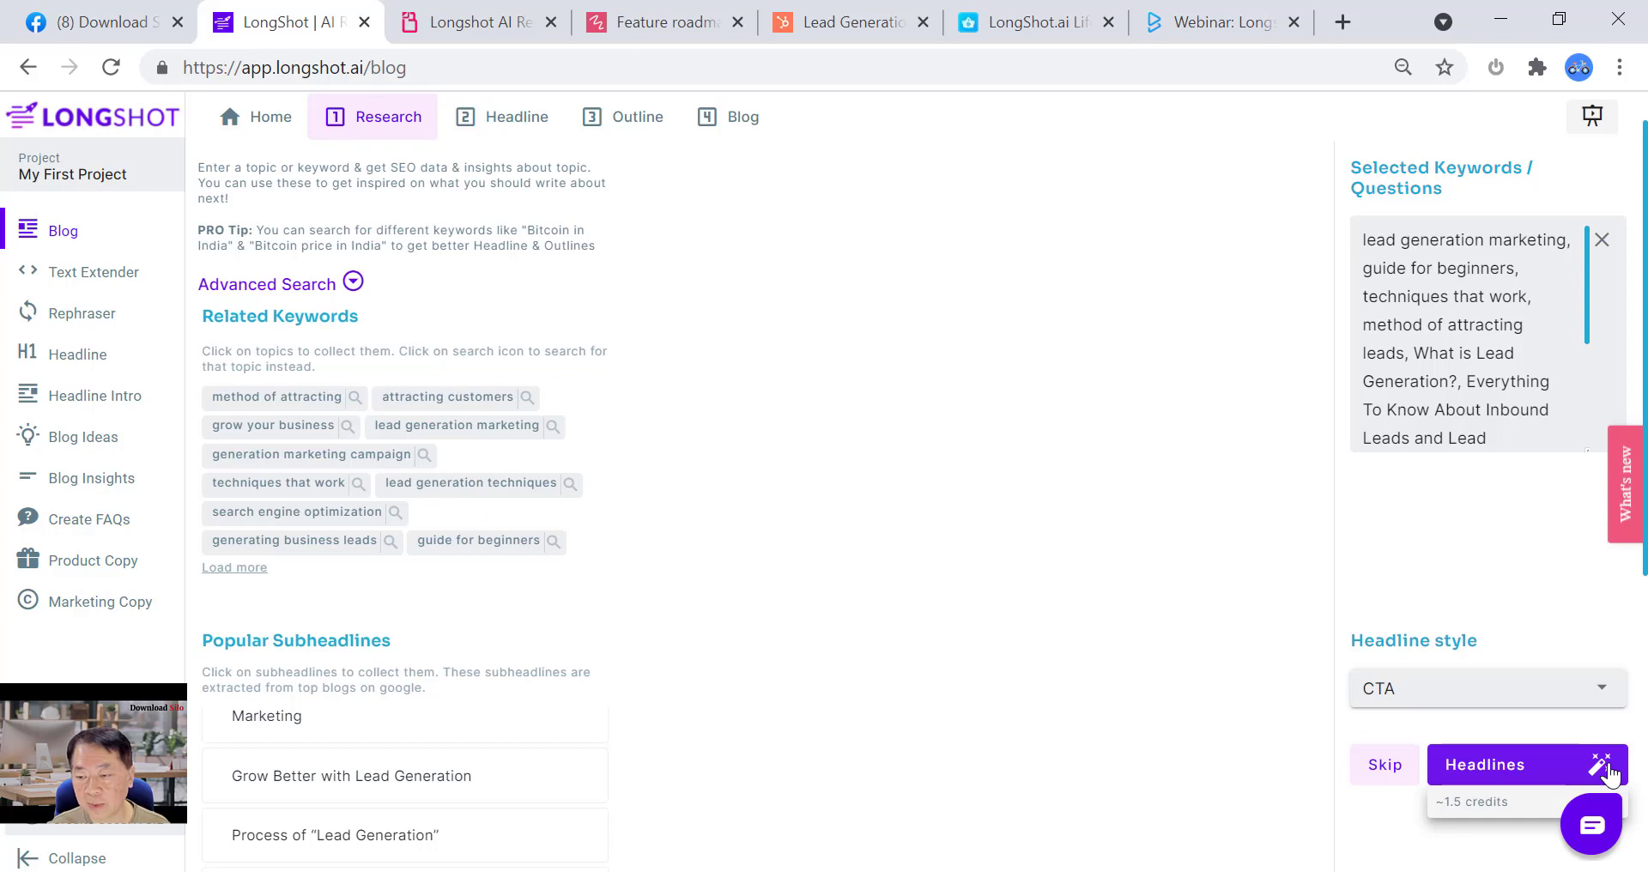
{"action": "left_click", "coordinate": [1507, 777]}
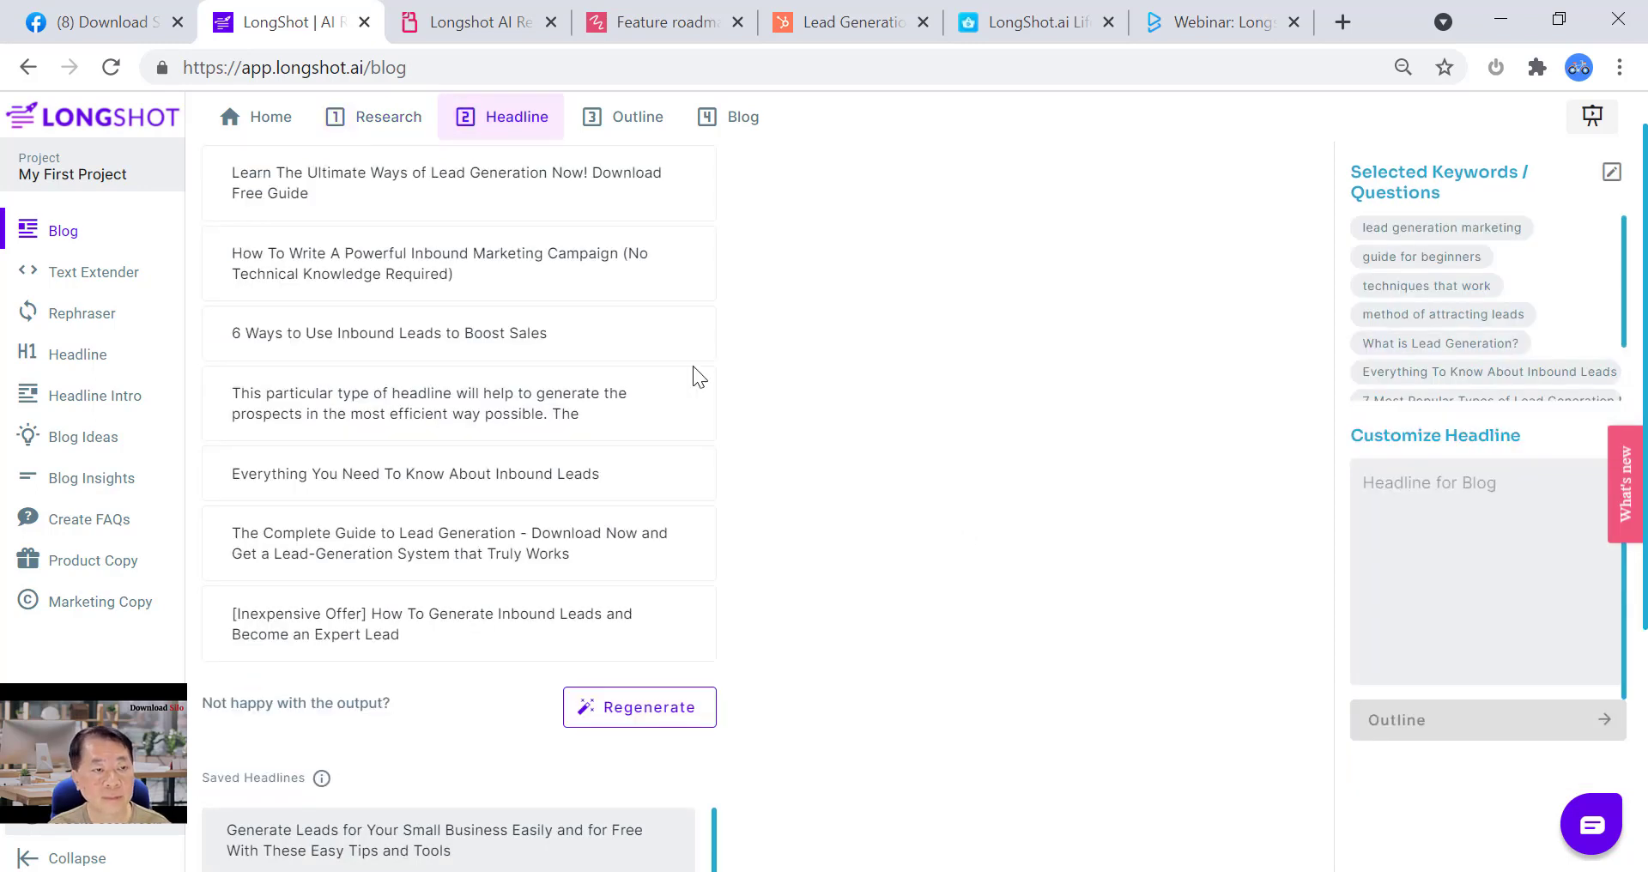
- Save the generated headline "Everything You Need To Know About Inbound Leads" and choose it as the blog headline
{"action": "scroll", "coordinate": [551, 398], "scroll_direction": "up", "scroll_amount": 1}
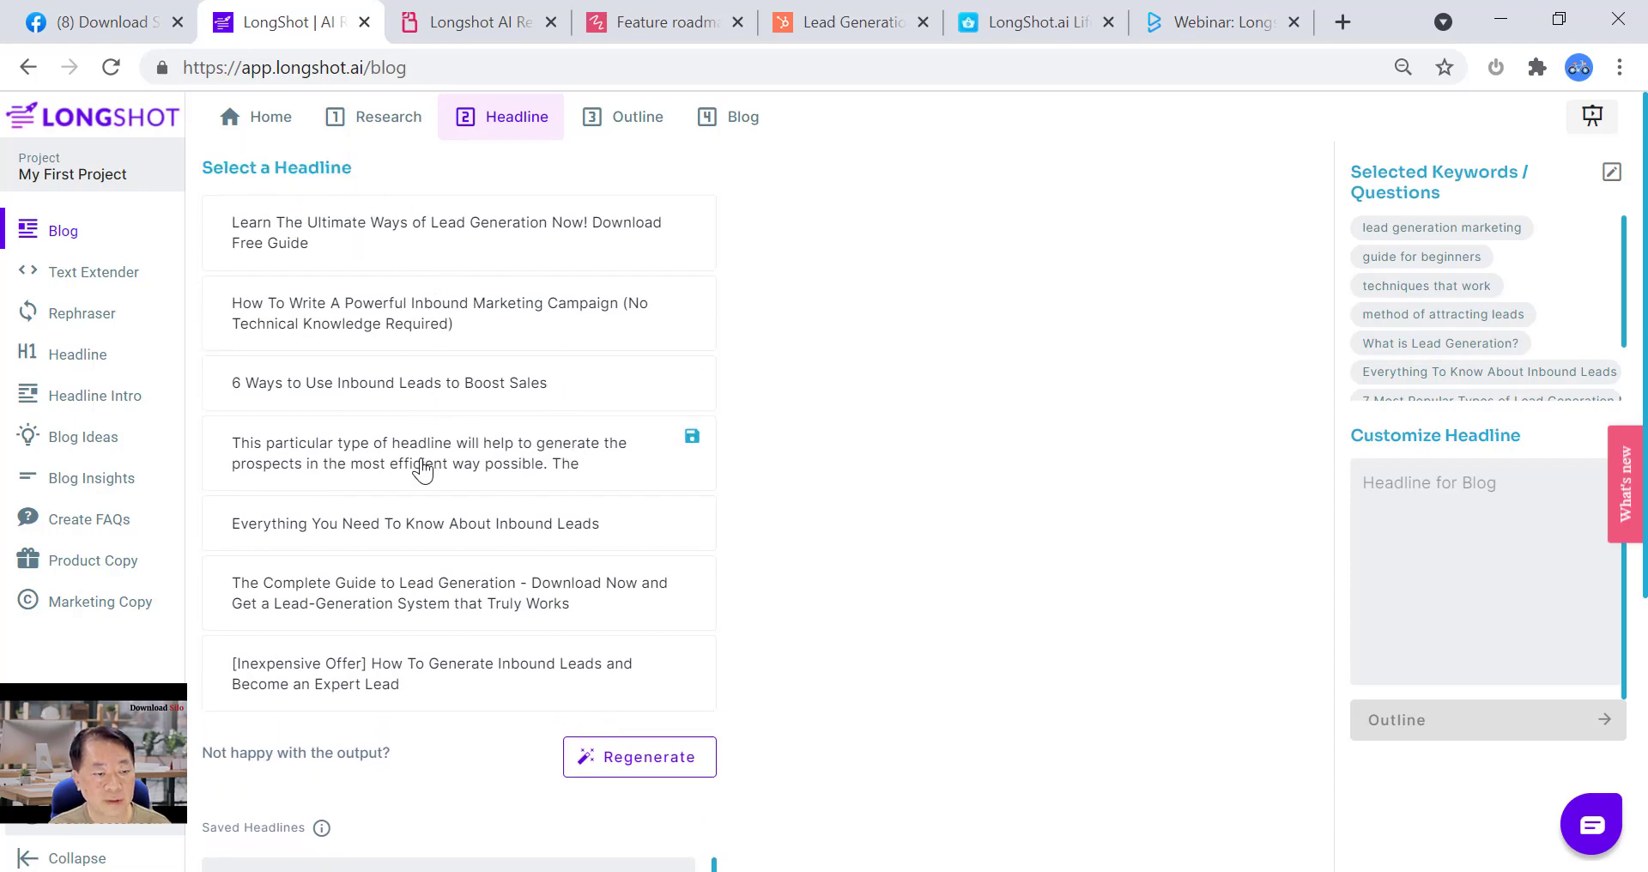
{"action": "scroll", "coordinate": [435, 455], "scroll_direction": "down", "scroll_amount": 5}
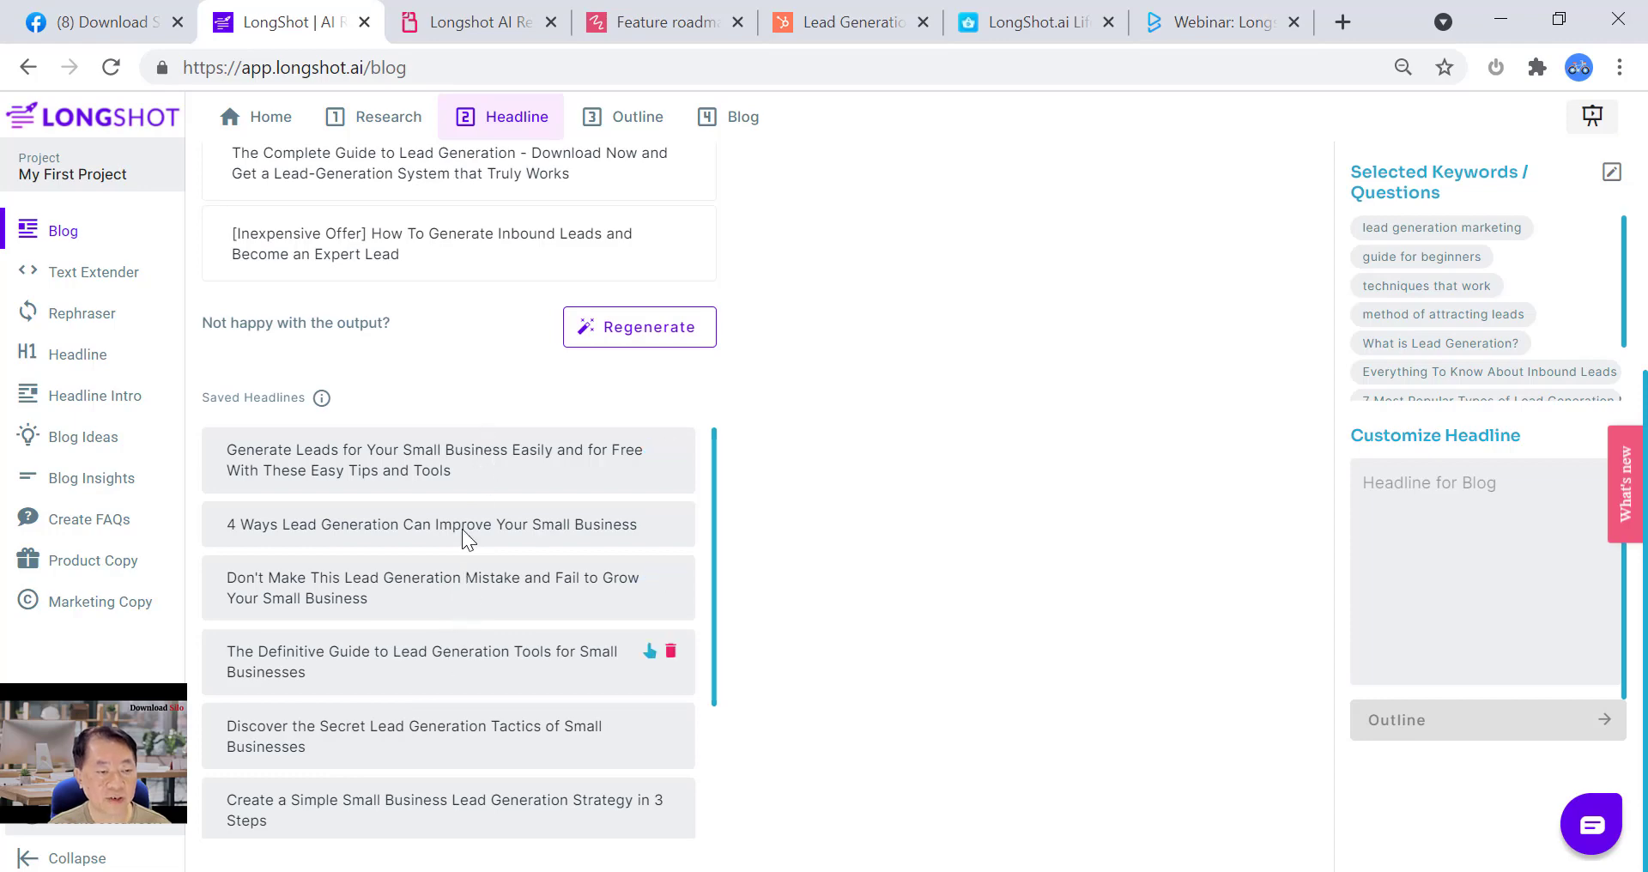
{"action": "scroll", "coordinate": [485, 528], "scroll_direction": "up", "scroll_amount": 5}
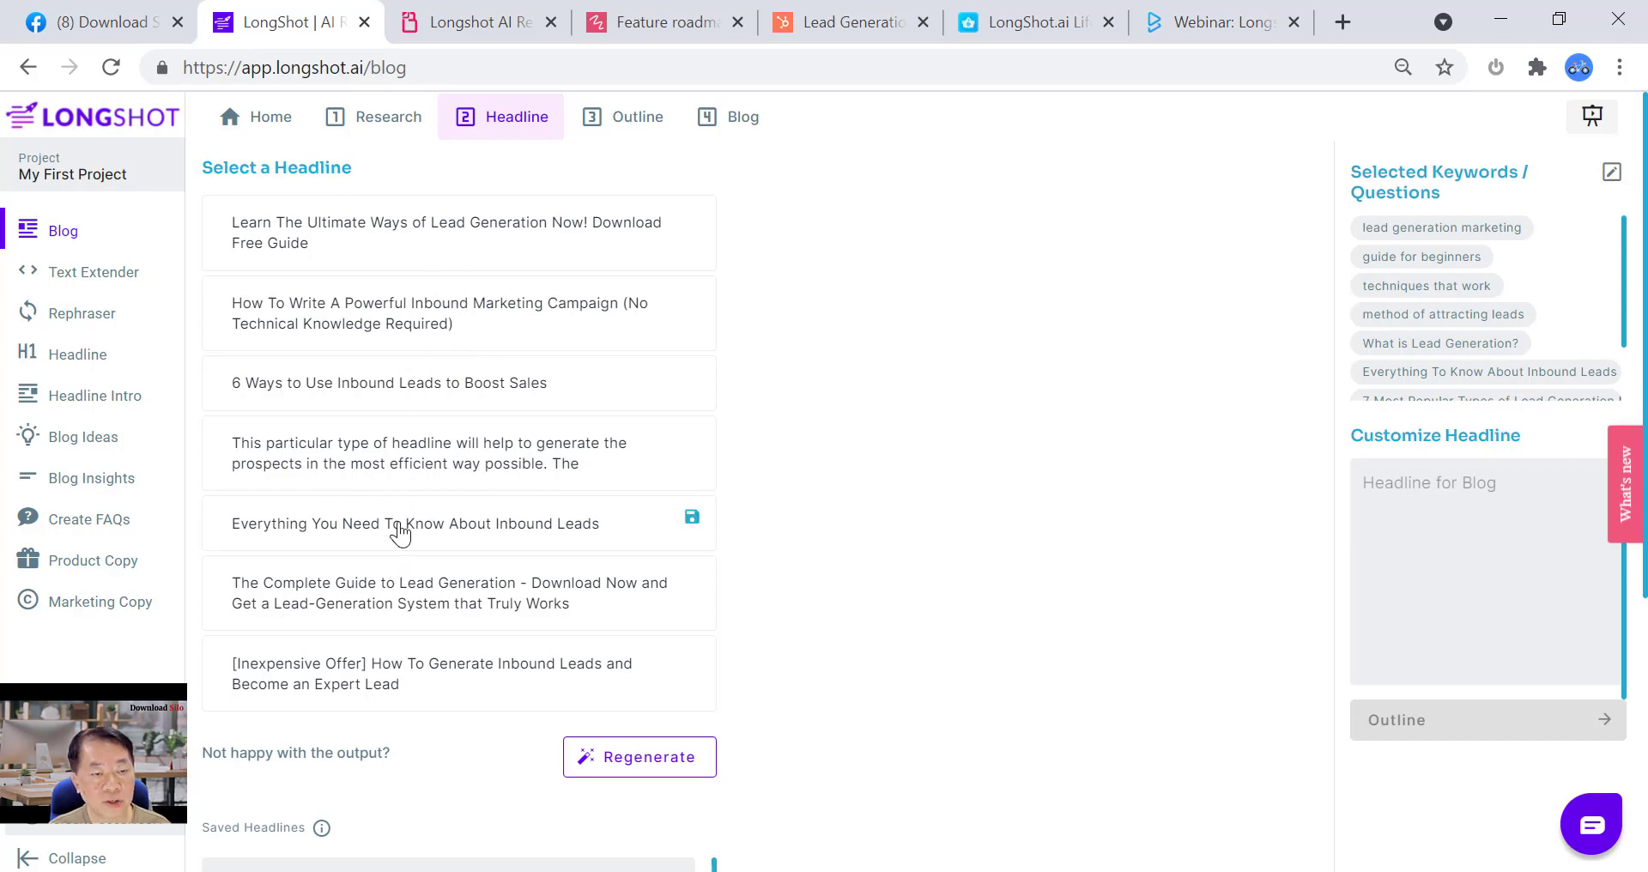
{"action": "left_click", "coordinate": [691, 517]}
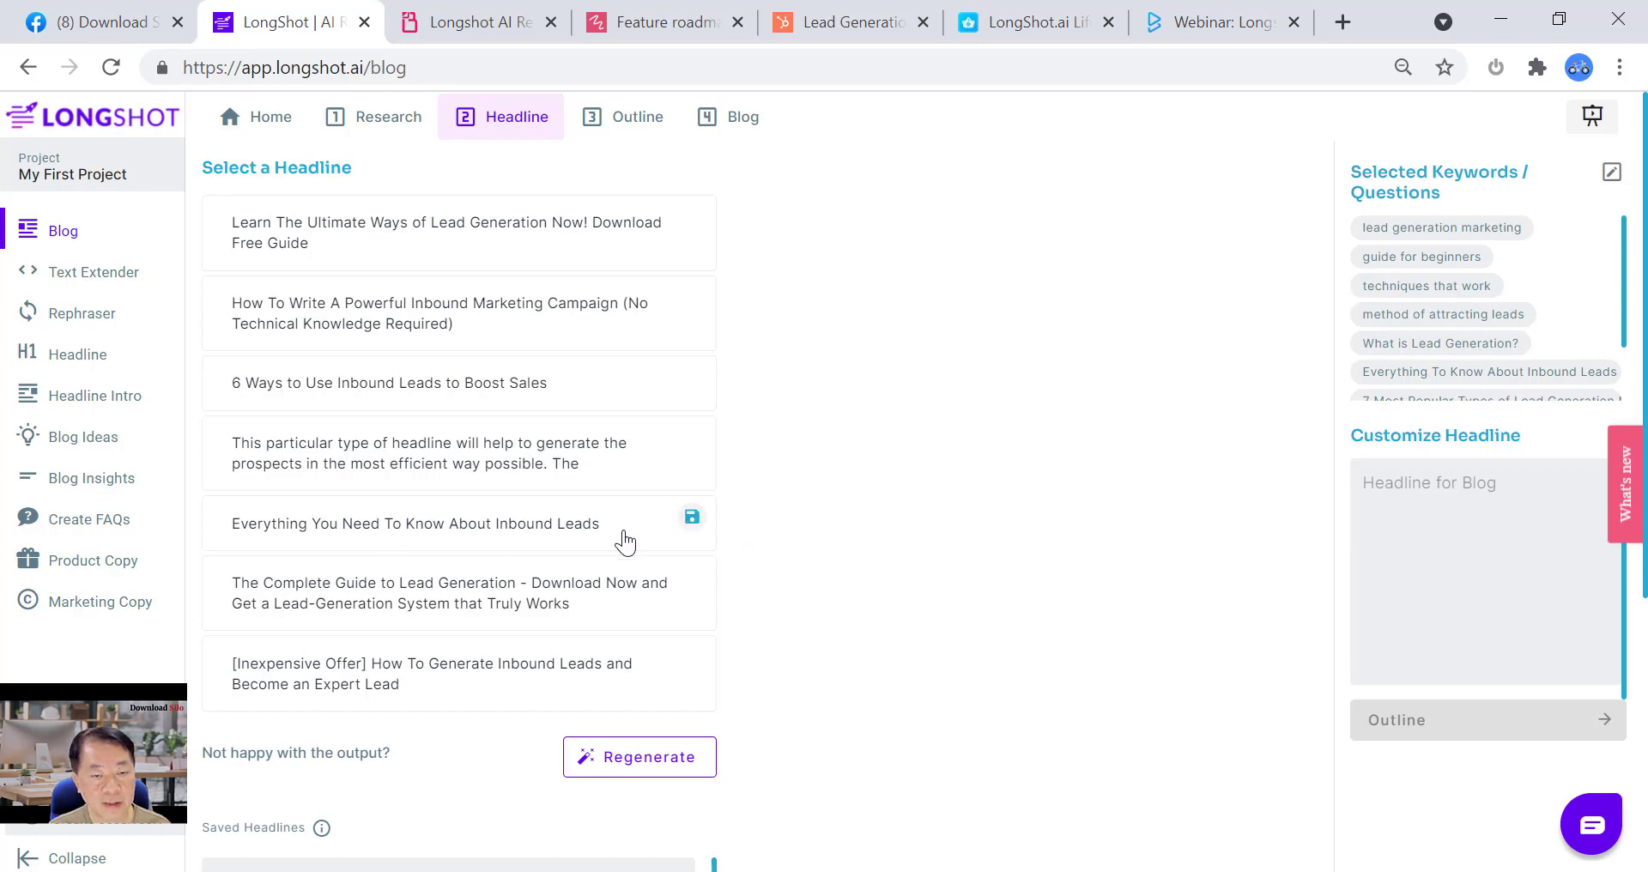
{"action": "left_click", "coordinate": [468, 534]}
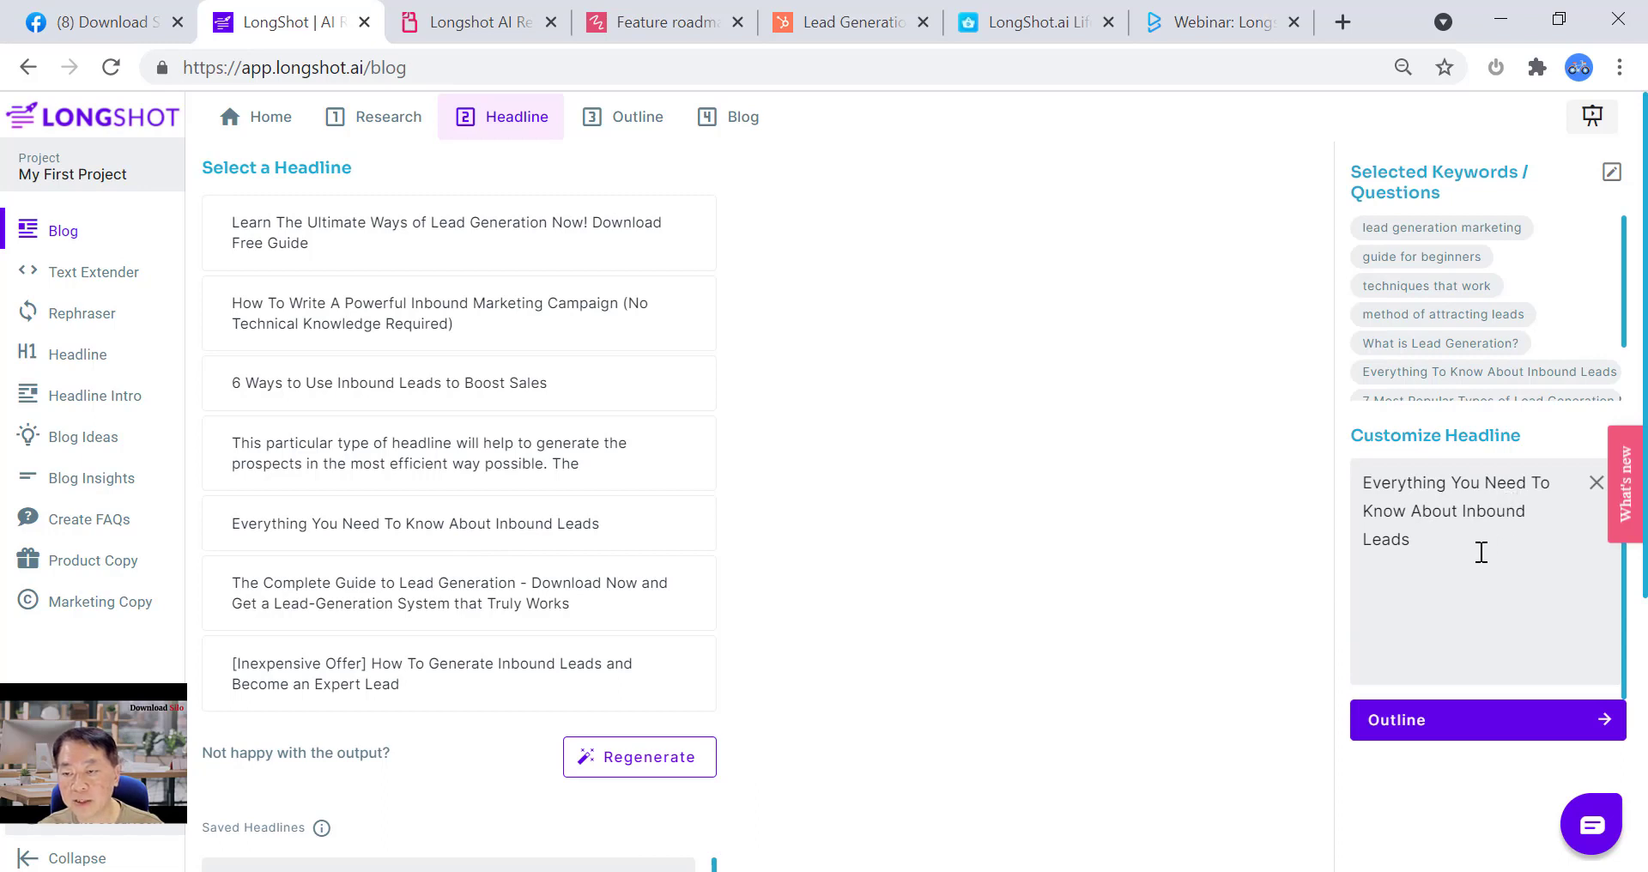
{"action": "left_click", "coordinate": [1440, 537]}
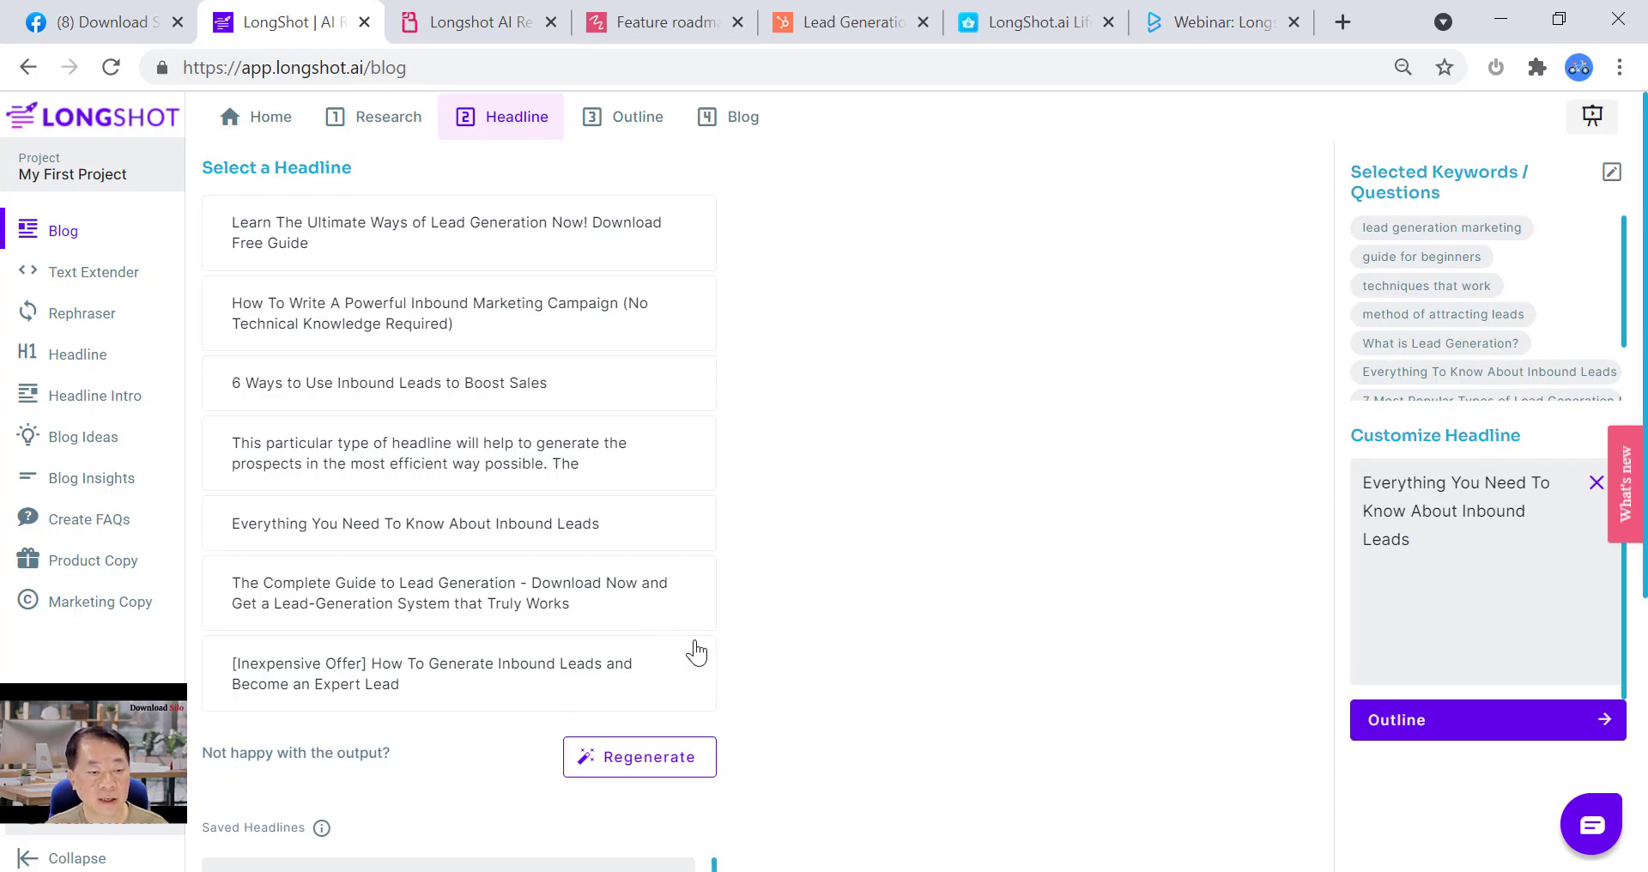
{"action": "scroll", "coordinate": [737, 601], "scroll_direction": "down", "scroll_amount": 2}
{"action": "scroll", "coordinate": [613, 711], "scroll_direction": "down", "scroll_amount": 2}
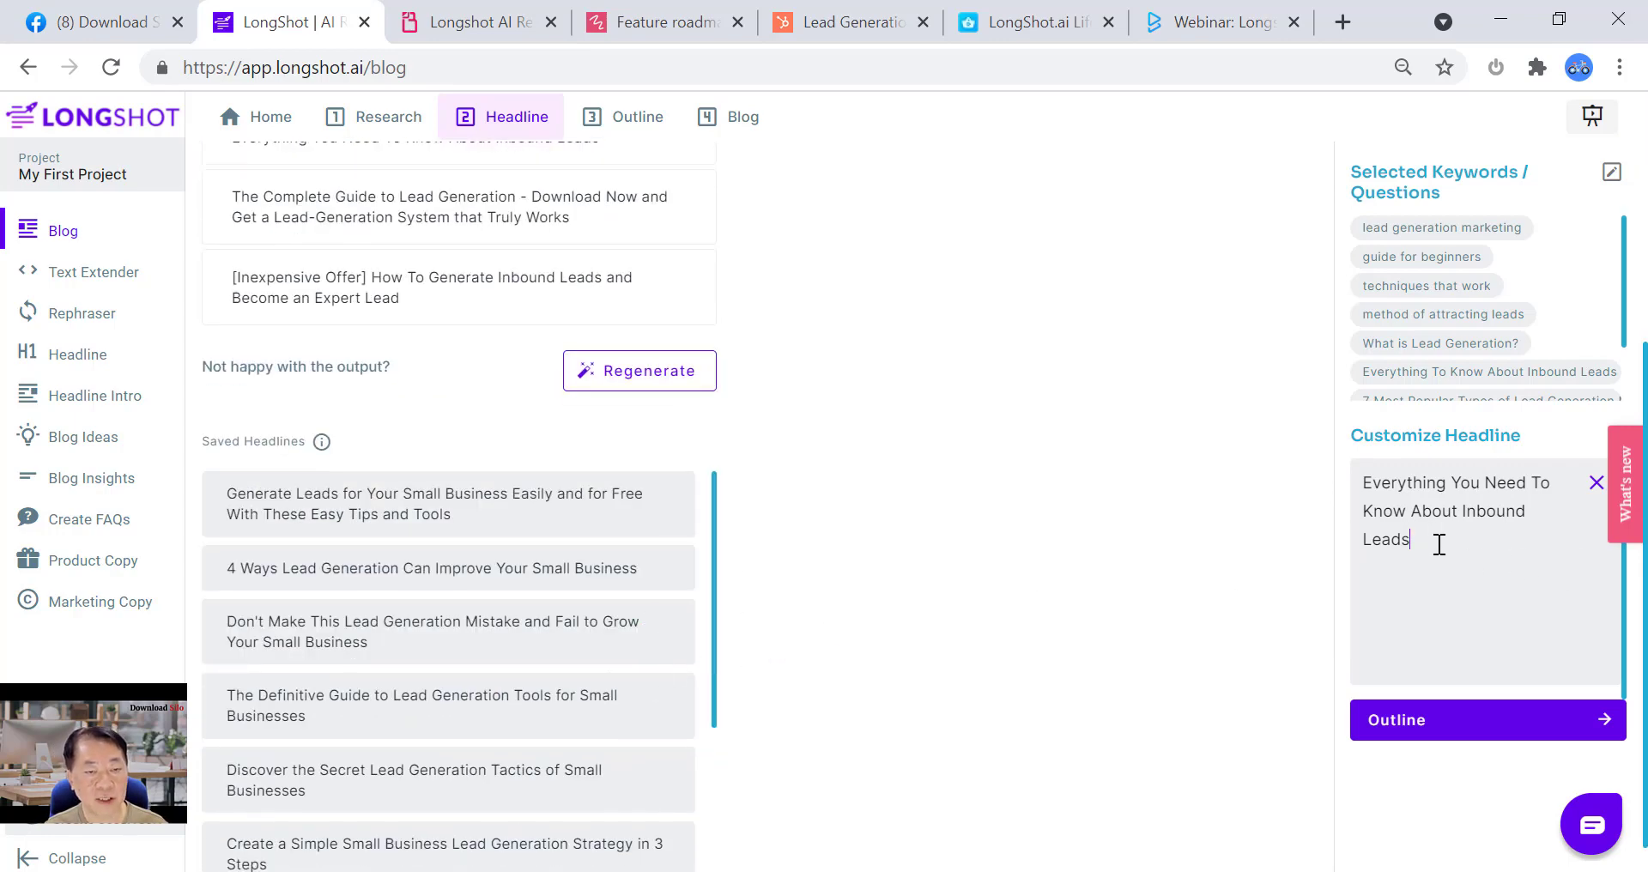
{"action": "left_click_drag", "start_coordinate": [1411, 539], "coordinate": [1359, 484]}
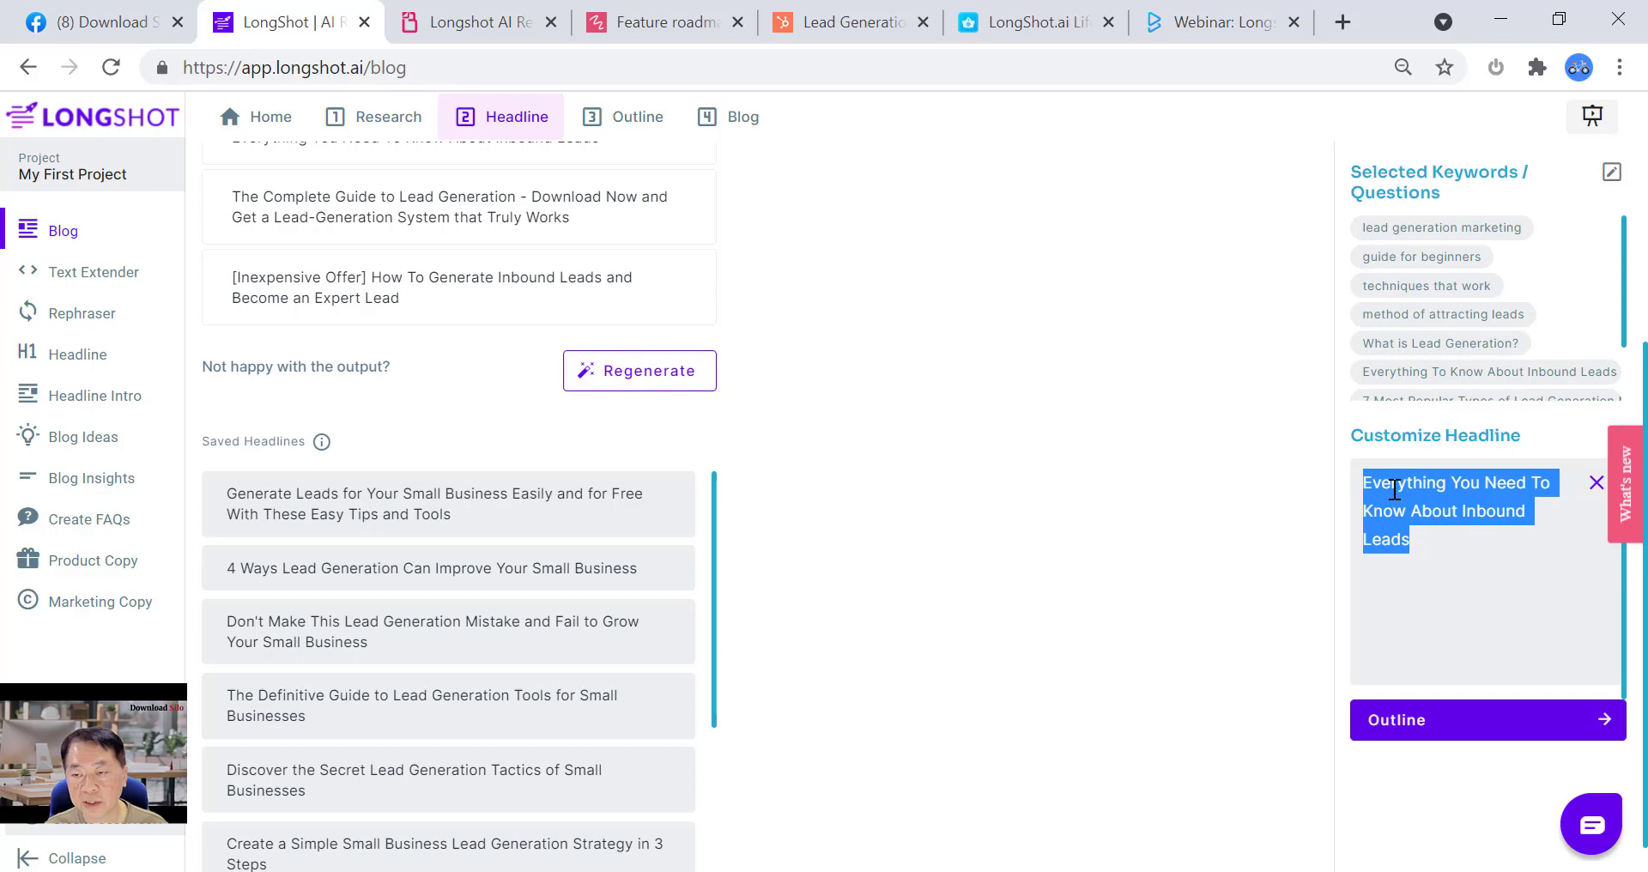
{"action": "right_click", "coordinate": [1395, 489]}
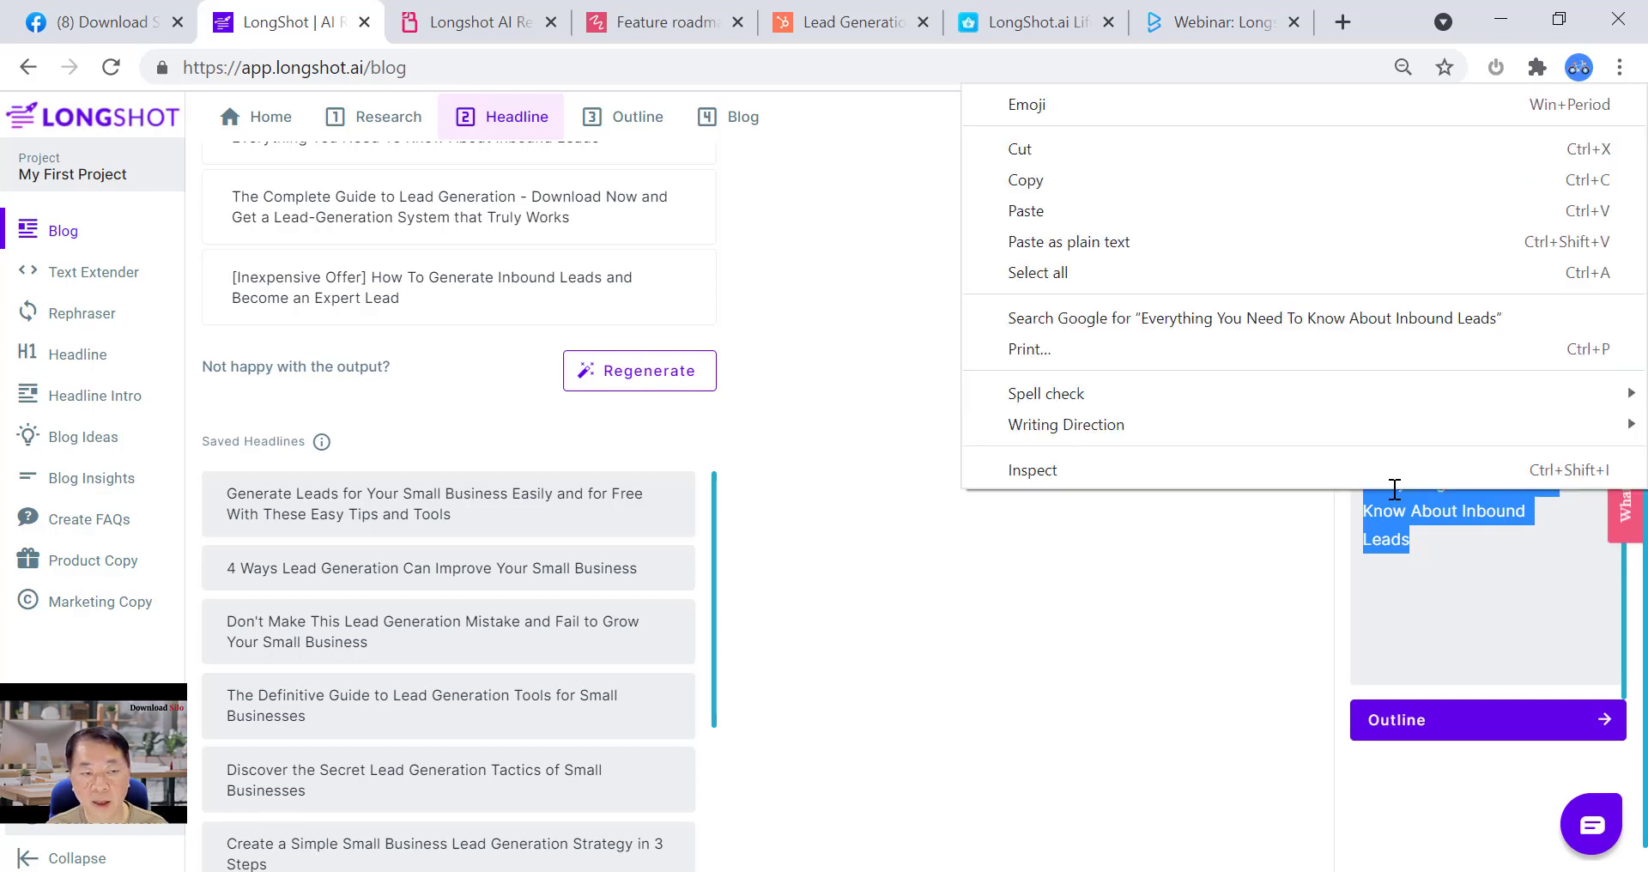
{"action": "left_click", "coordinate": [863, 574]}
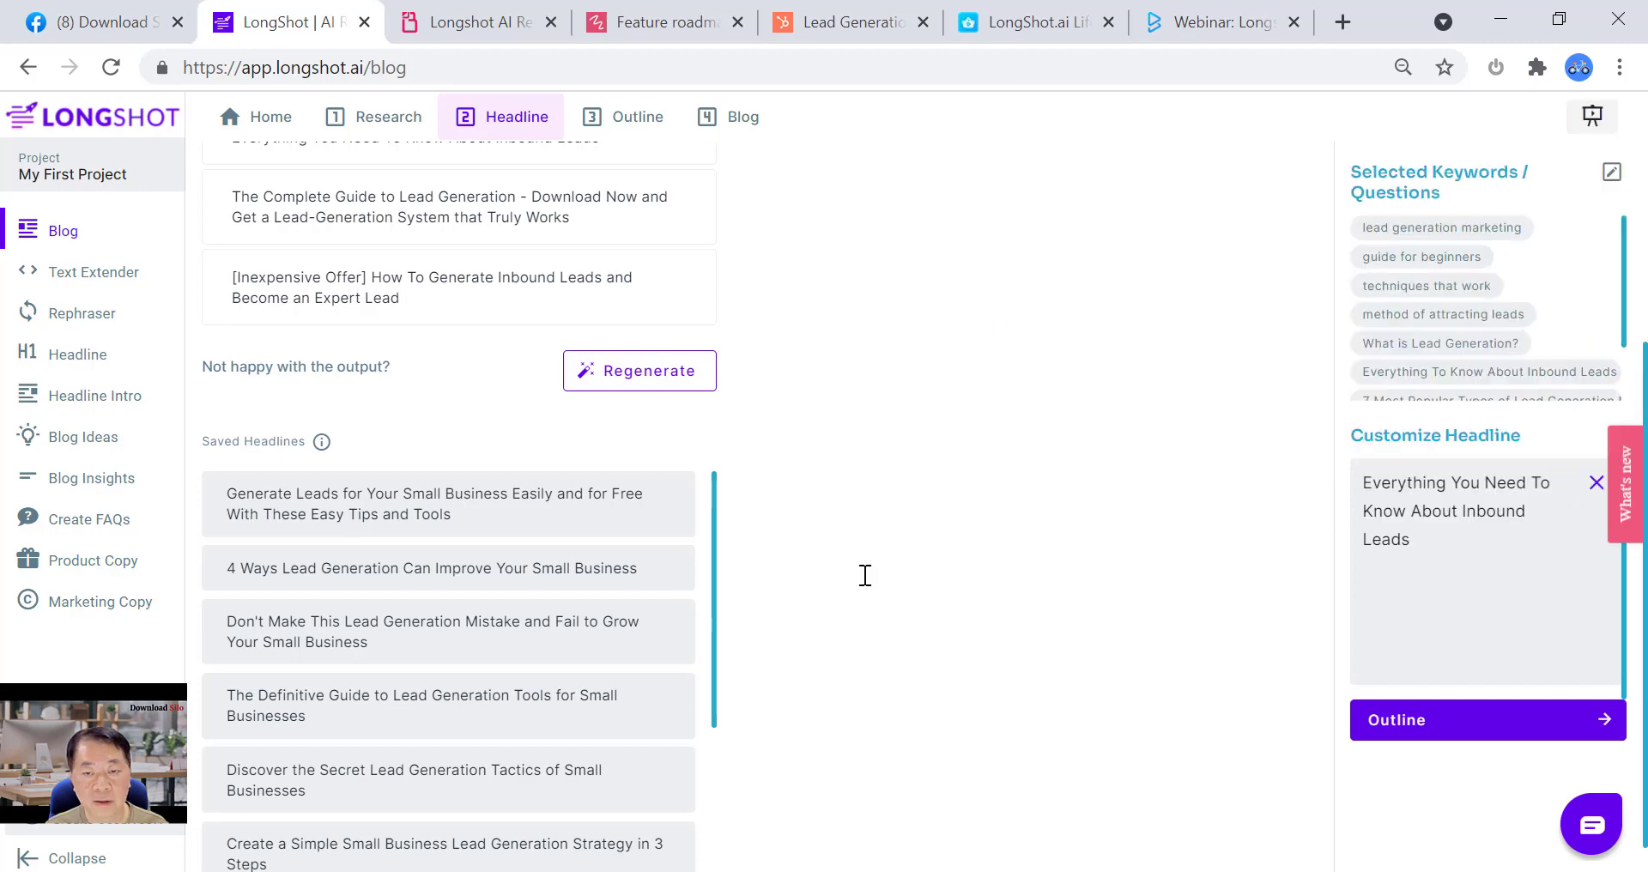
- Regenerate the list of headline suggestions, keeping the chosen headline
{"action": "scroll", "coordinate": [722, 471], "scroll_direction": "up", "scroll_amount": 2}
{"action": "scroll", "coordinate": [722, 461], "scroll_direction": "up", "scroll_amount": 3}
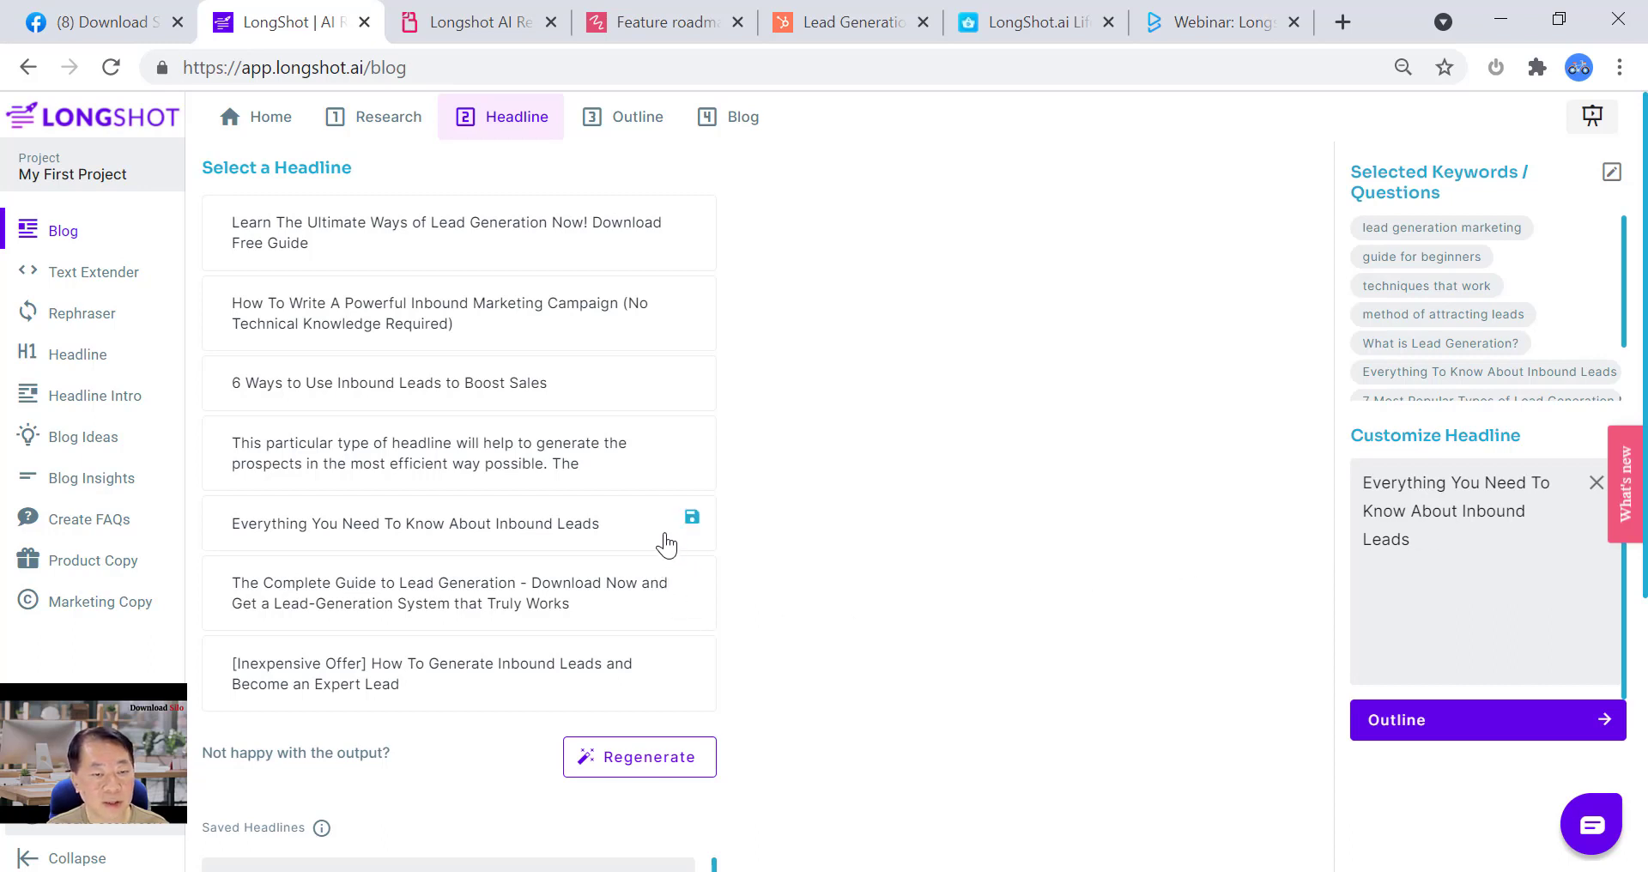
{"action": "left_click", "coordinate": [624, 767]}
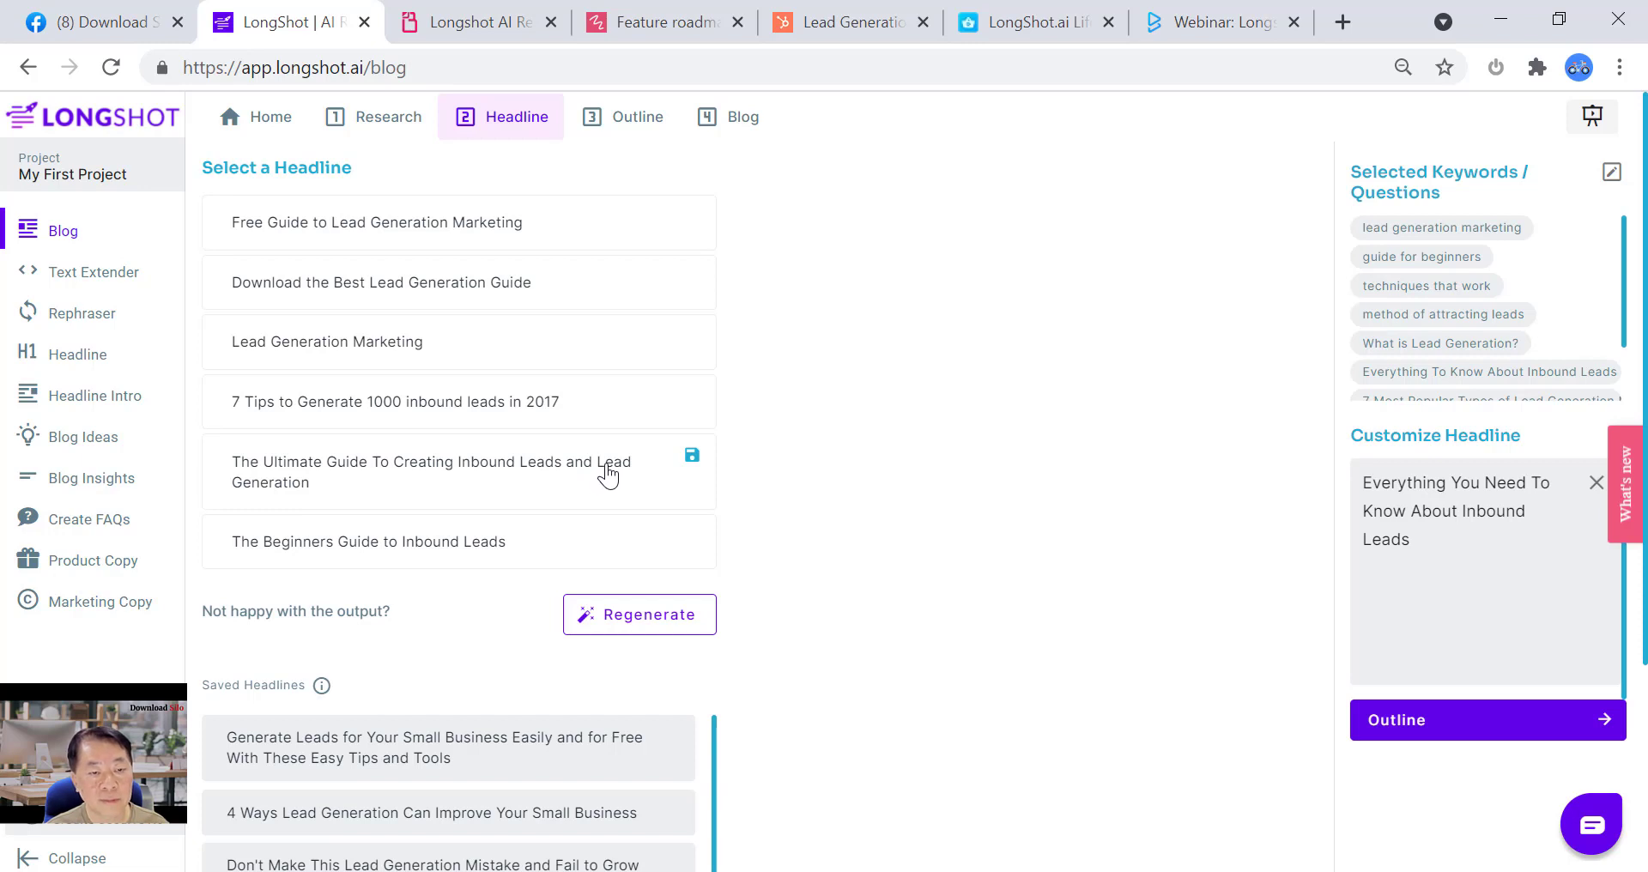
- Save "The Ultimate Guide To Creating Inbound Leads and Lead Generation" and choose it as the blog headline, continuing to the outline stage
{"action": "left_click", "coordinate": [692, 455]}
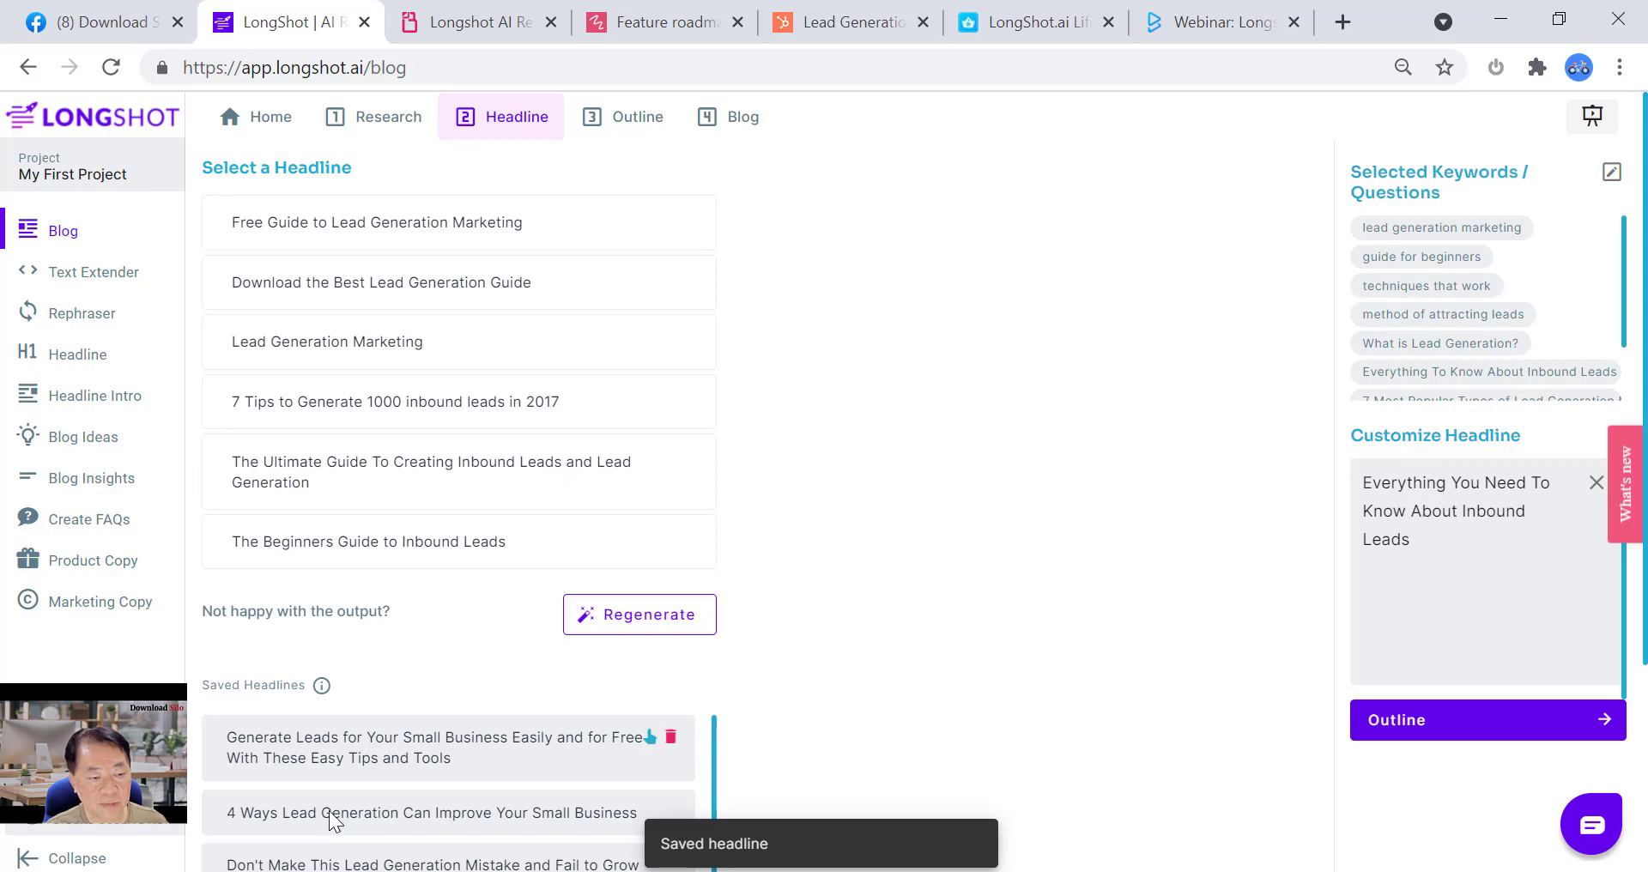
{"action": "left_click", "coordinate": [485, 474]}
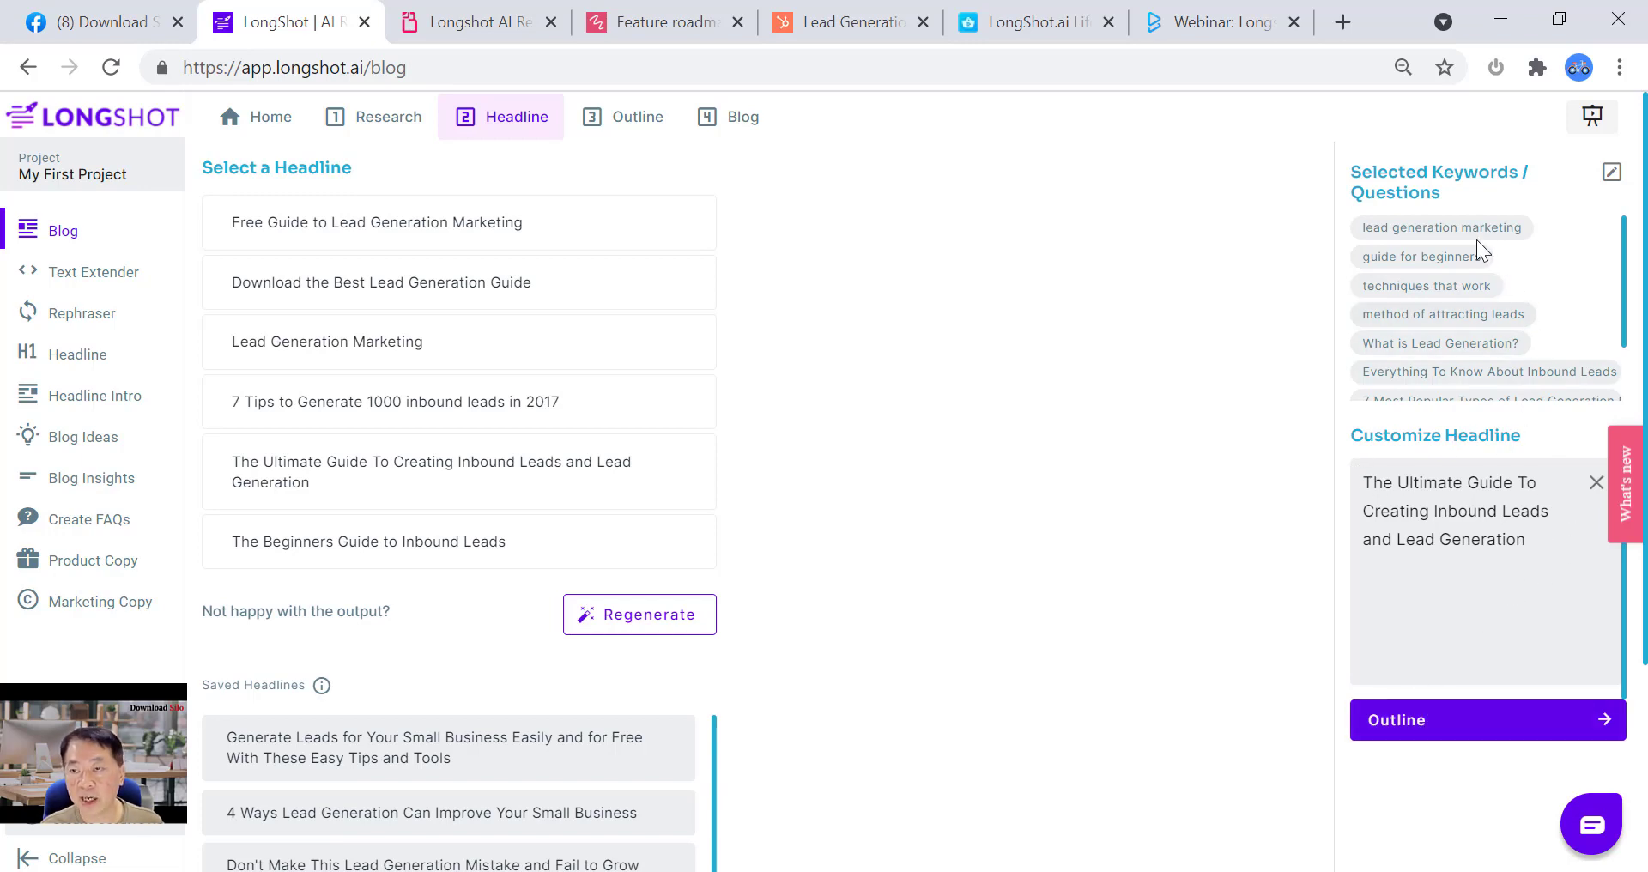
{"action": "scroll", "coordinate": [1516, 303], "scroll_direction": "down", "scroll_amount": 2}
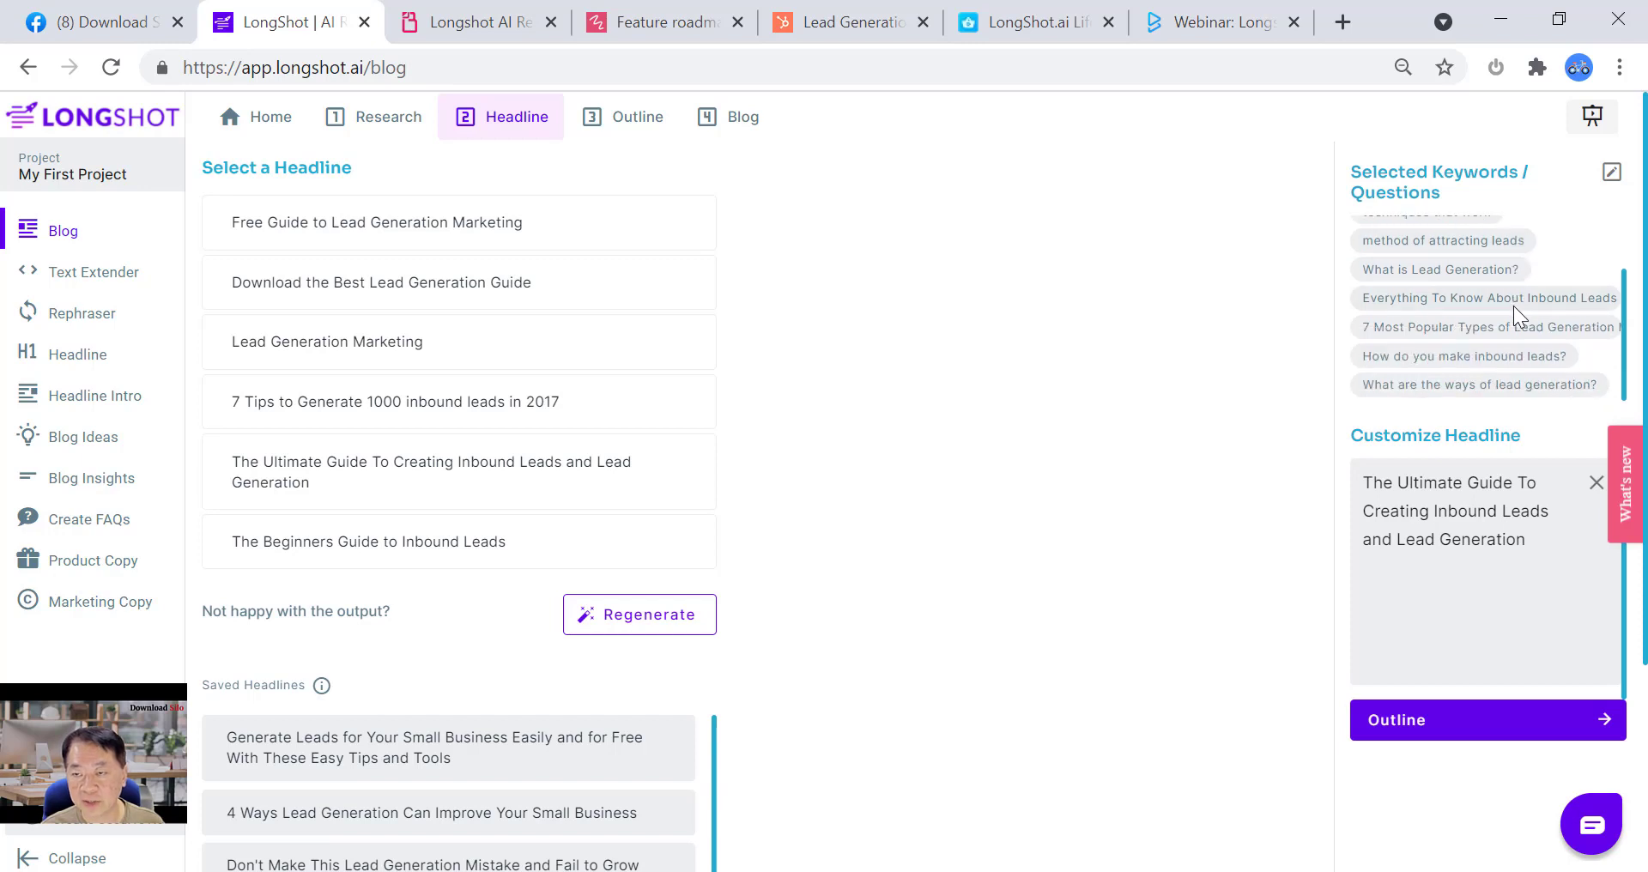
{"action": "left_click", "coordinate": [1403, 730]}
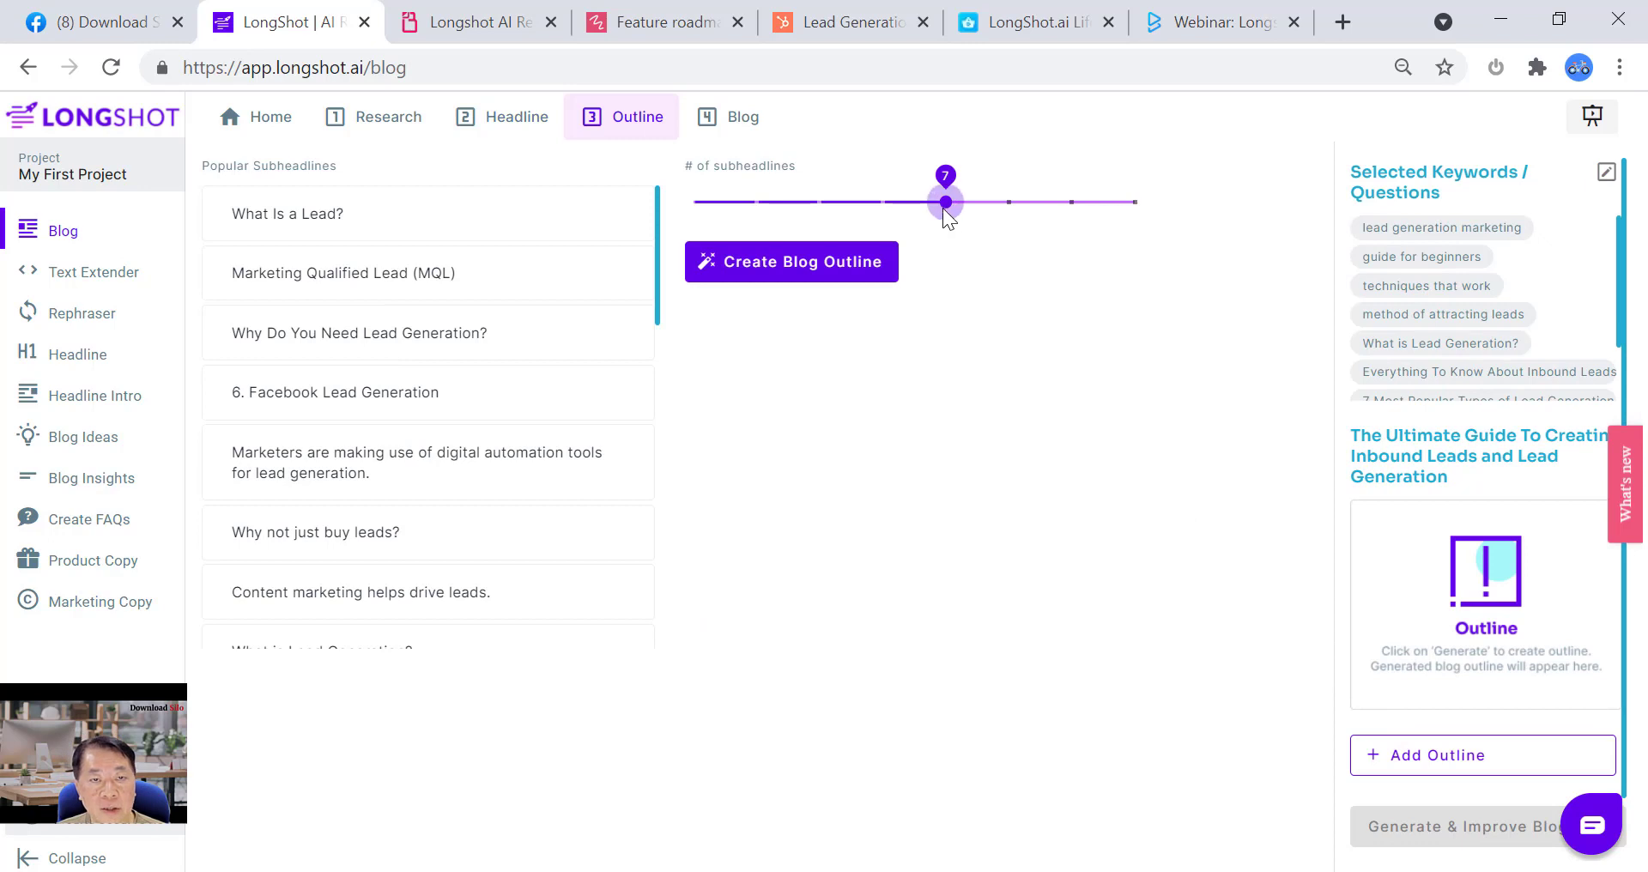
- Try the range of subheadline counts from 3 to 10 and set the number of subheadlines to 6
{"action": "left_click_drag", "start_coordinate": [944, 206], "coordinate": [882, 202]}
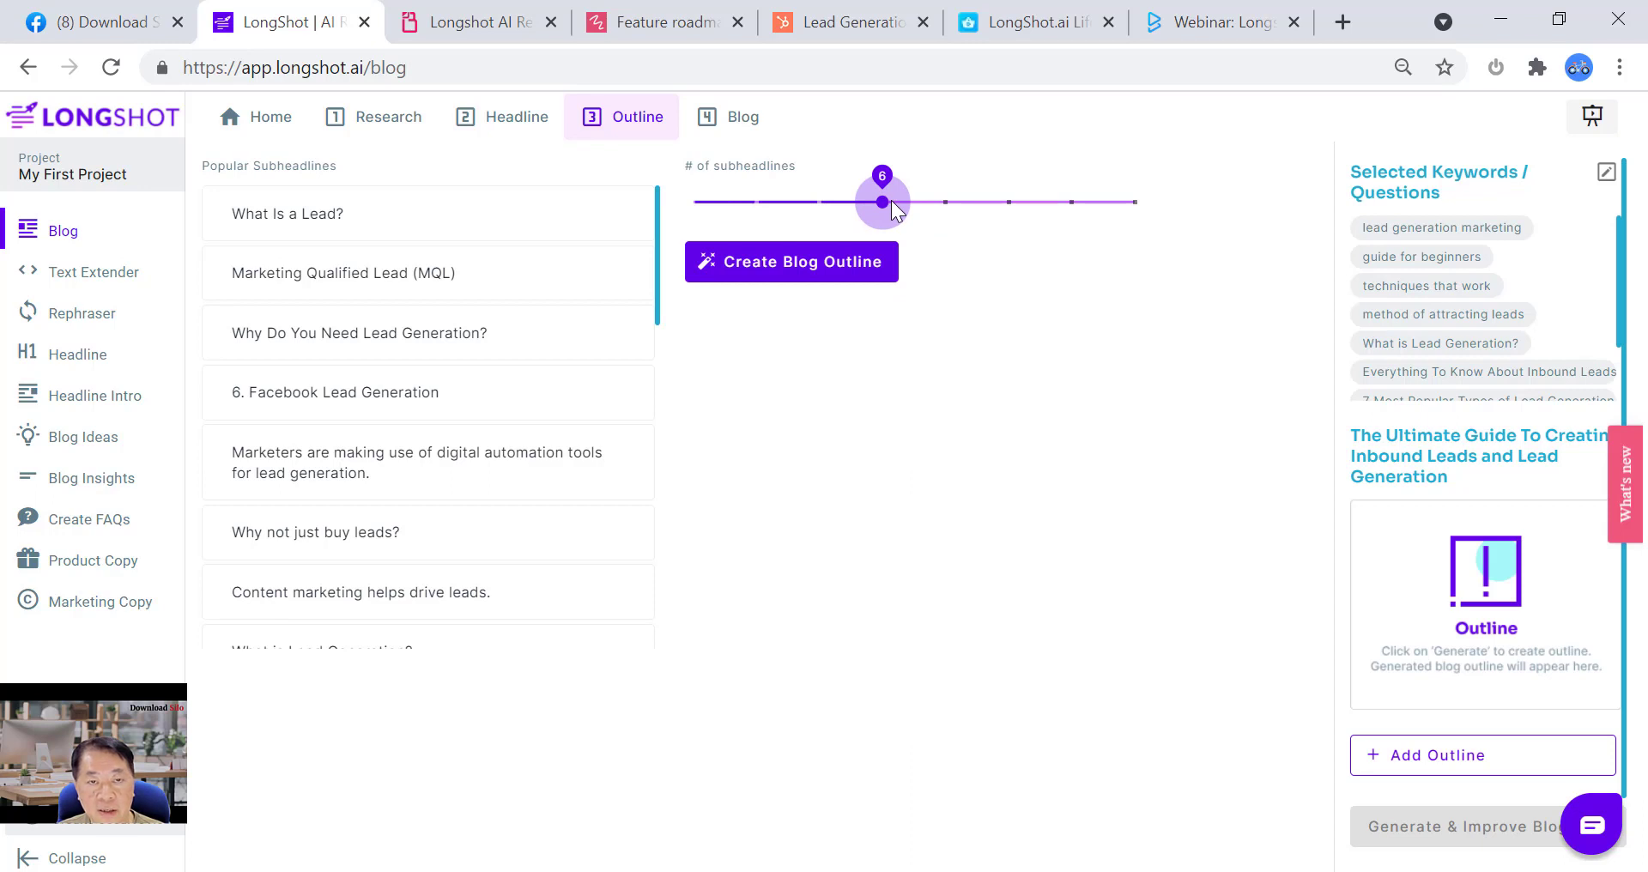
{"action": "left_click", "coordinate": [694, 209]}
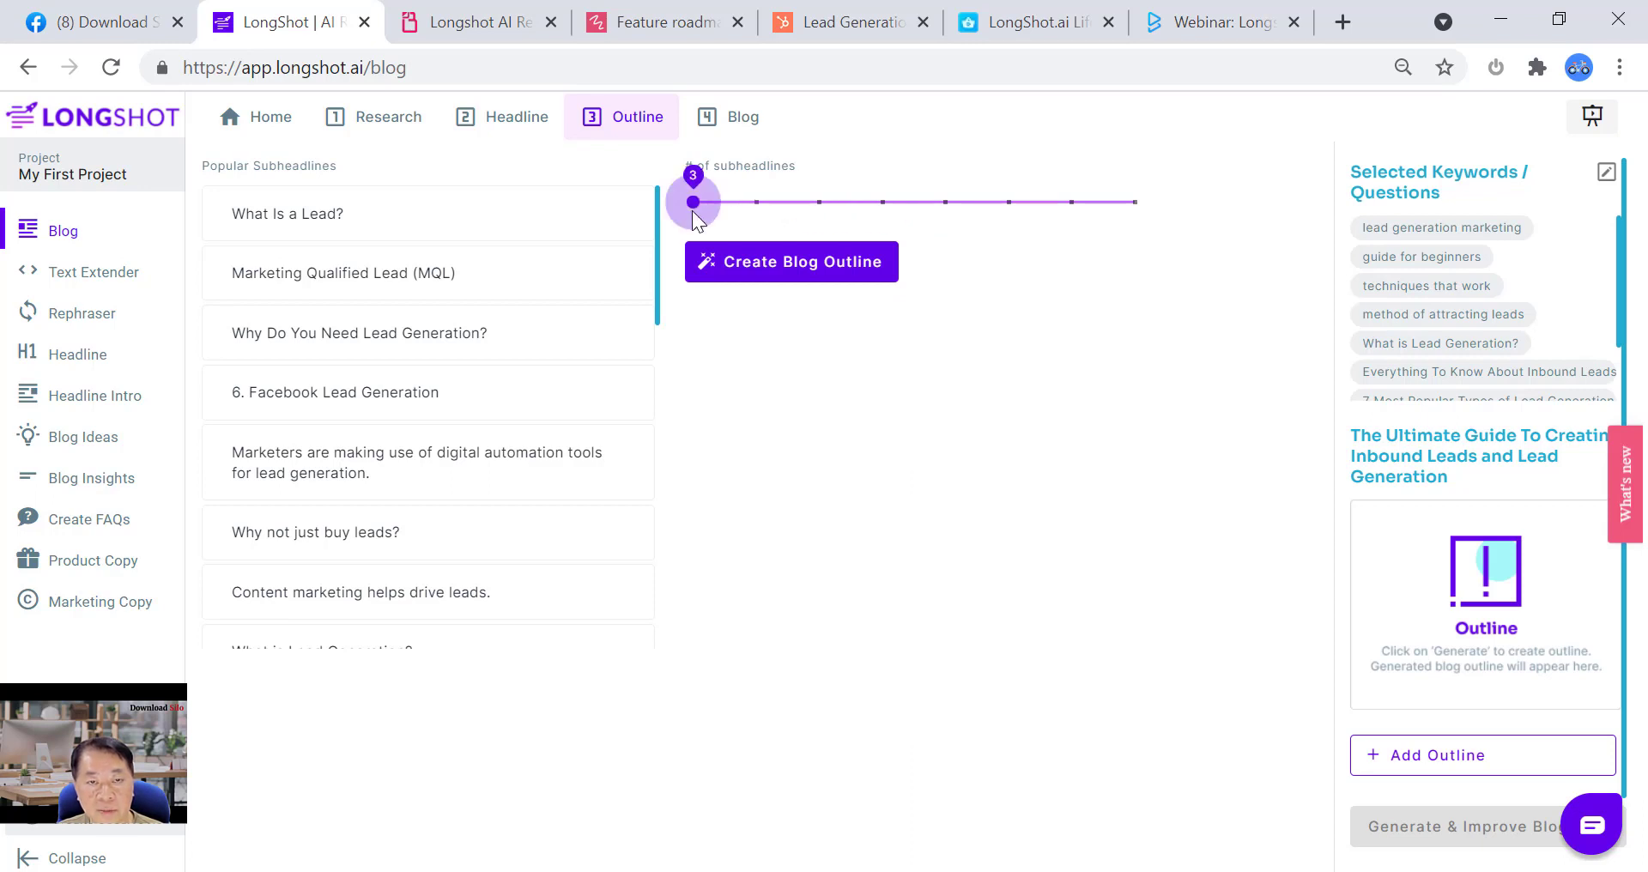
{"action": "left_click", "coordinate": [1134, 204]}
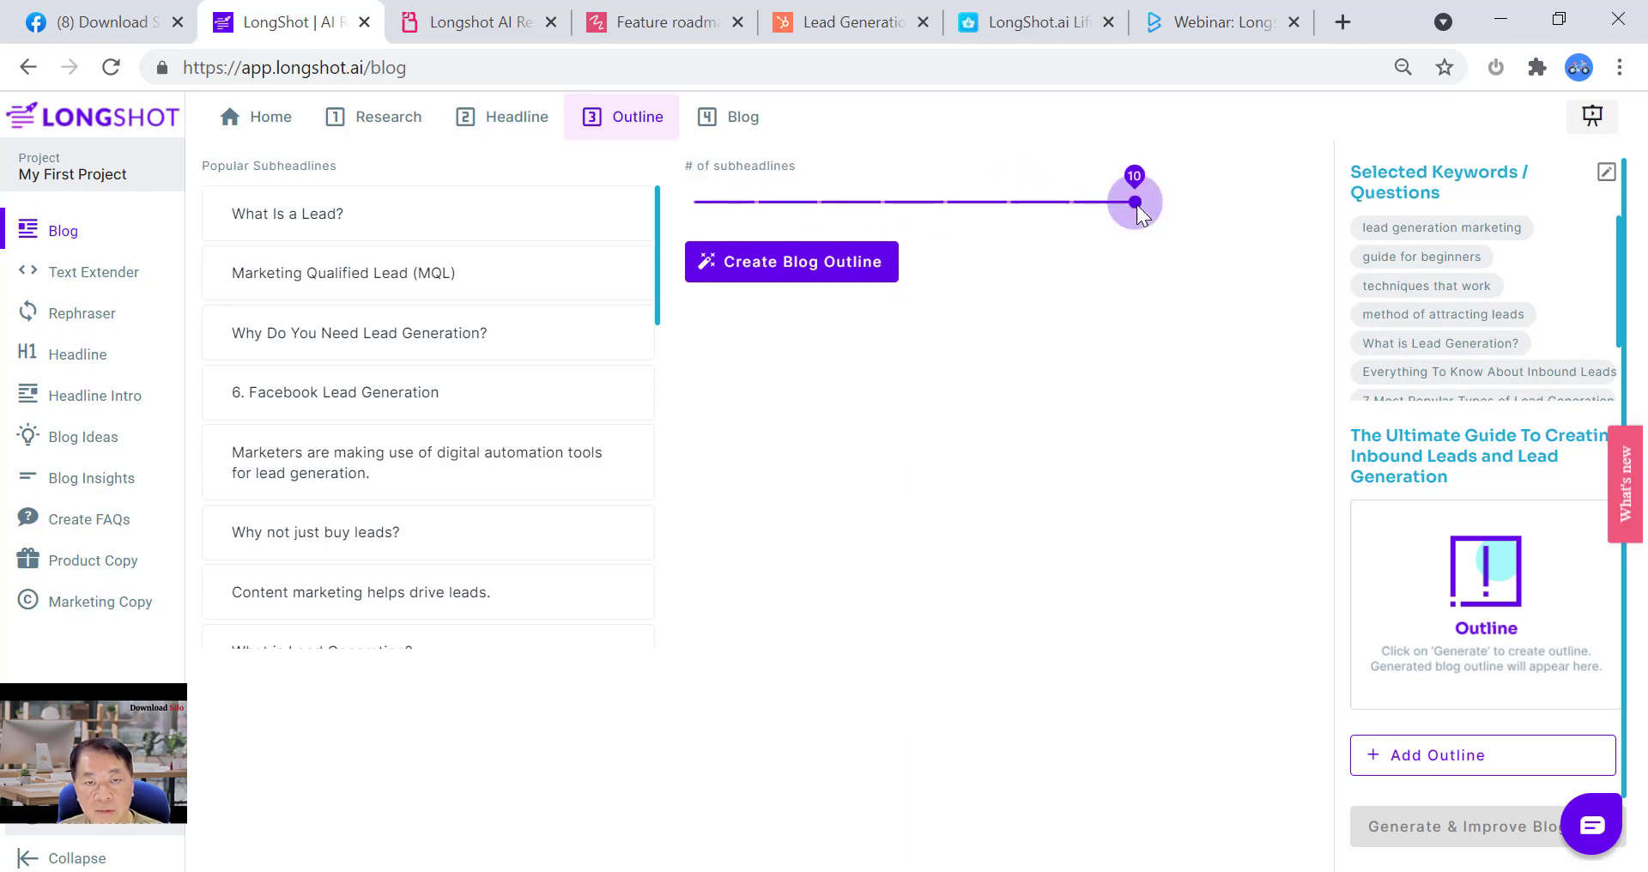
{"action": "left_click", "coordinate": [894, 209]}
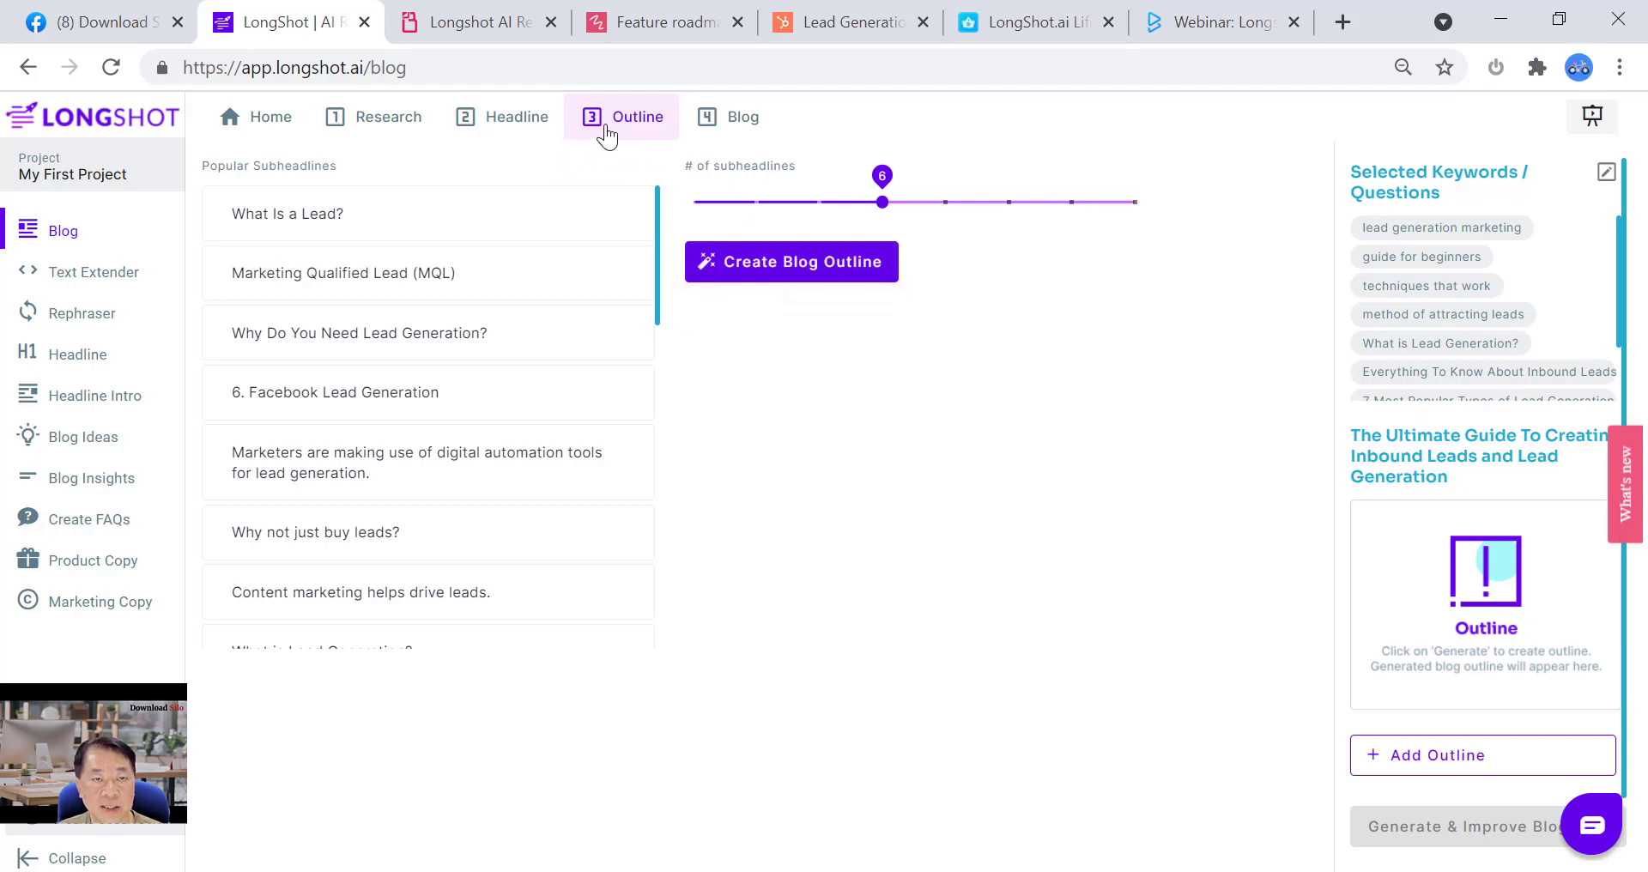
- Go through the guided tour of the outline stage from start to finish
{"action": "left_click", "coordinate": [1594, 122]}
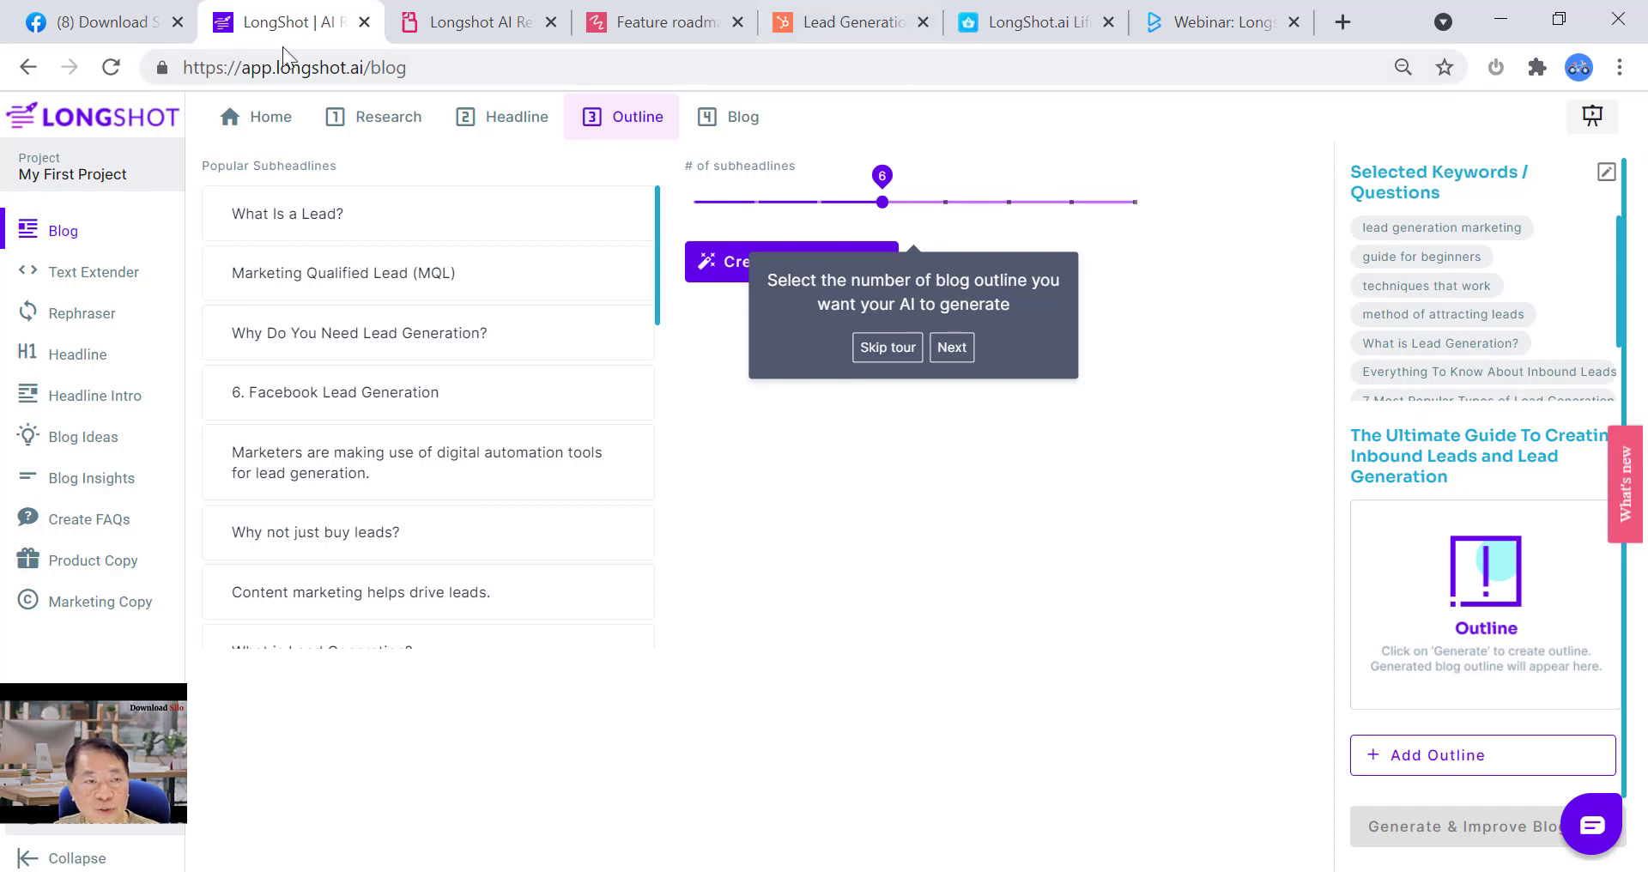
{"action": "left_click", "coordinate": [953, 349]}
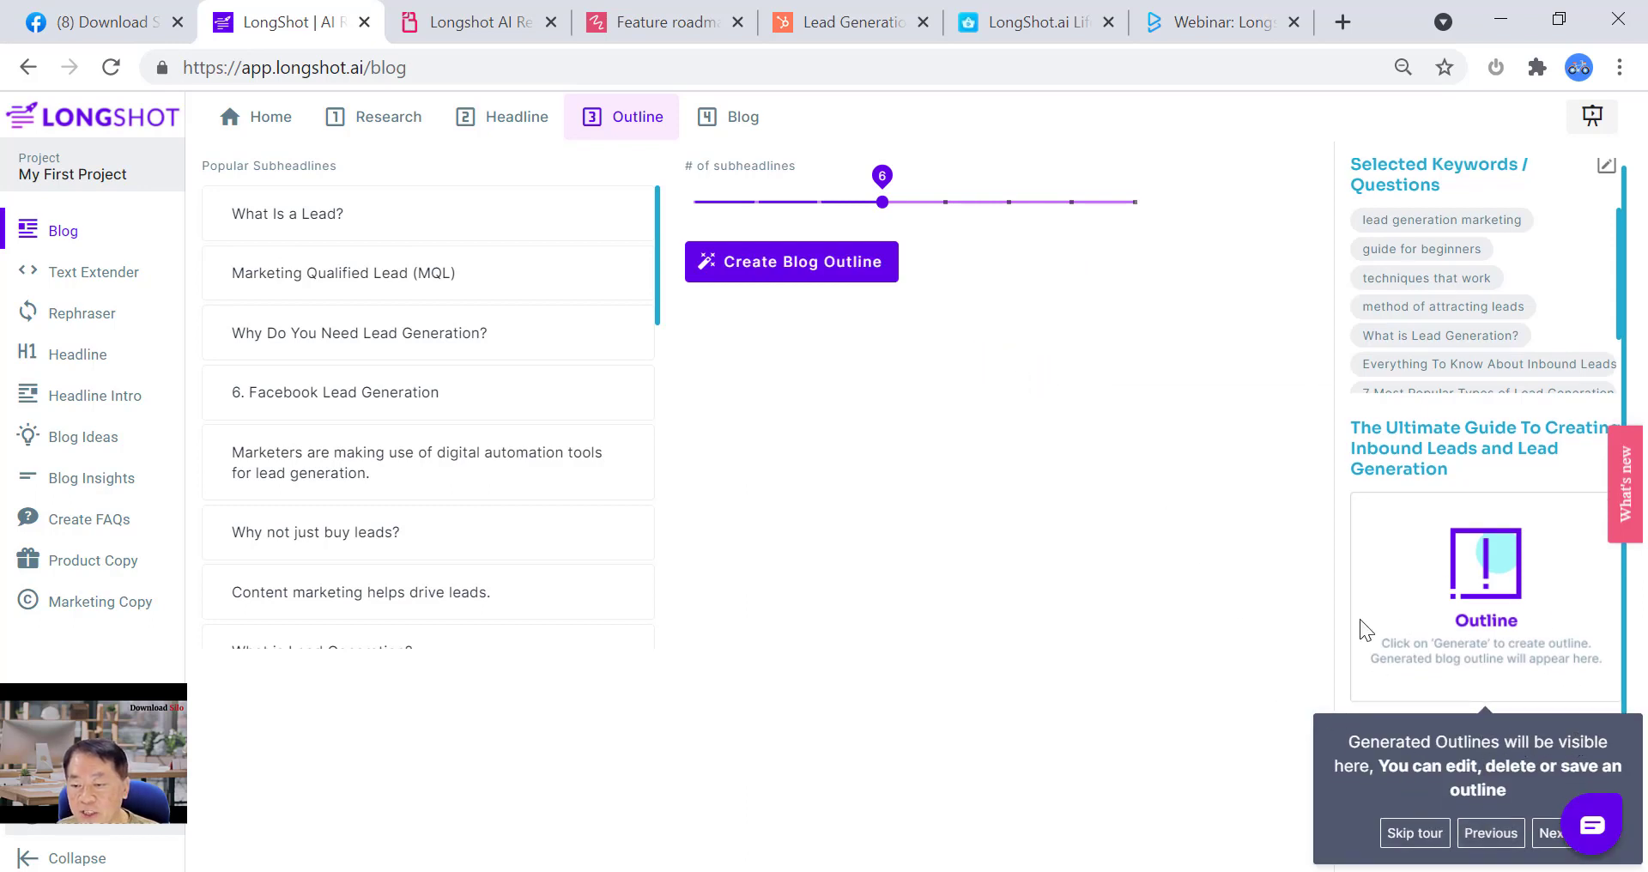
{"action": "left_click", "coordinate": [1544, 837]}
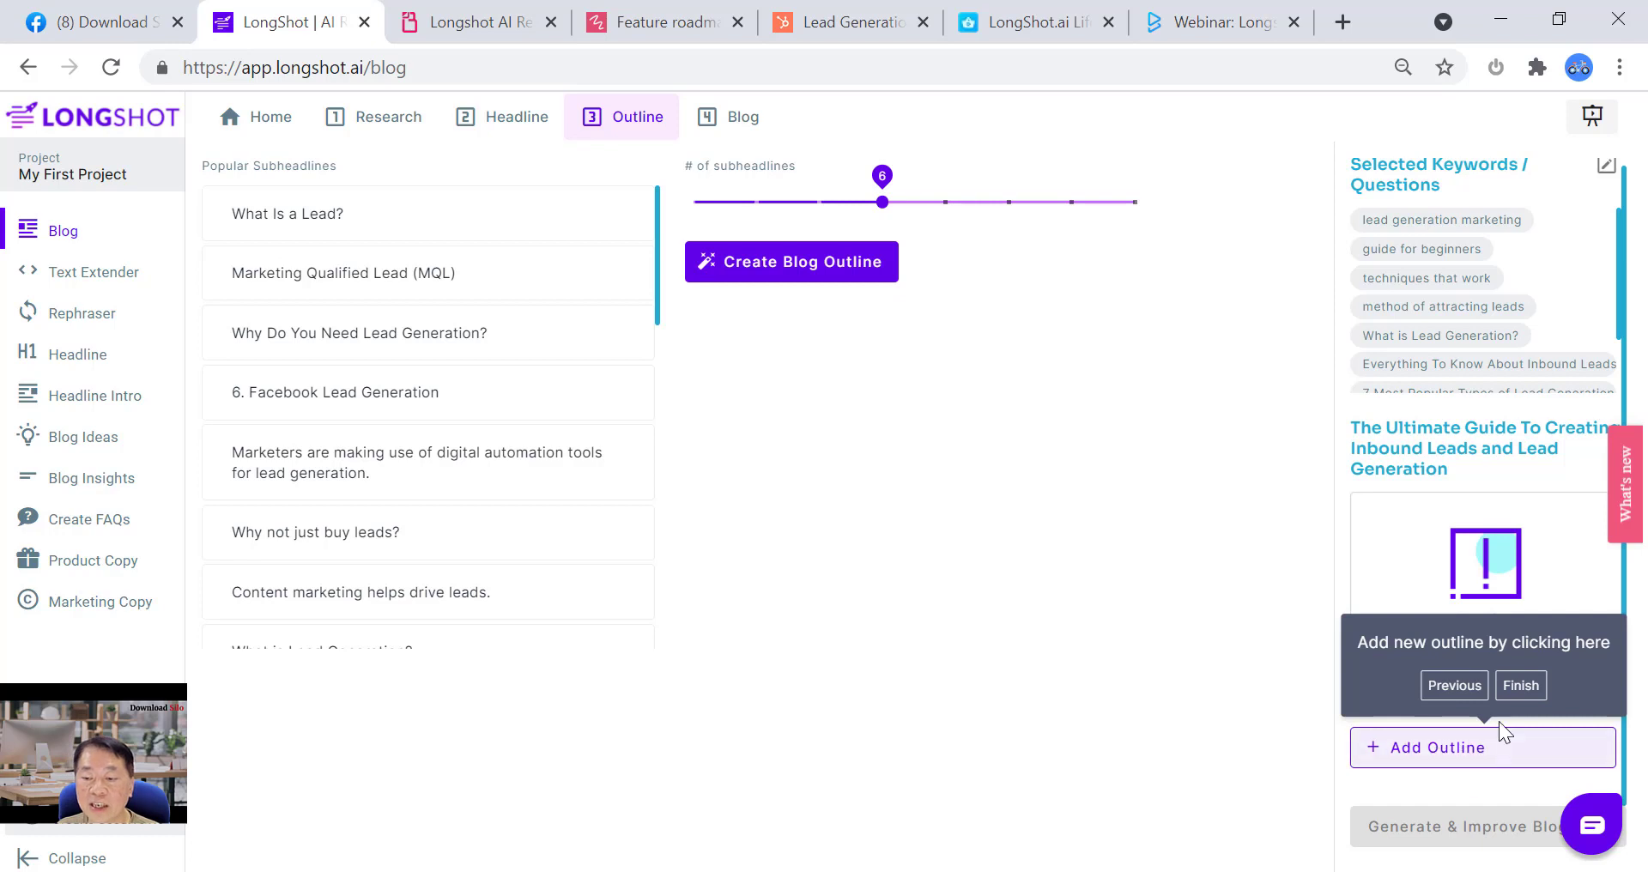
{"action": "left_click", "coordinate": [1520, 685]}
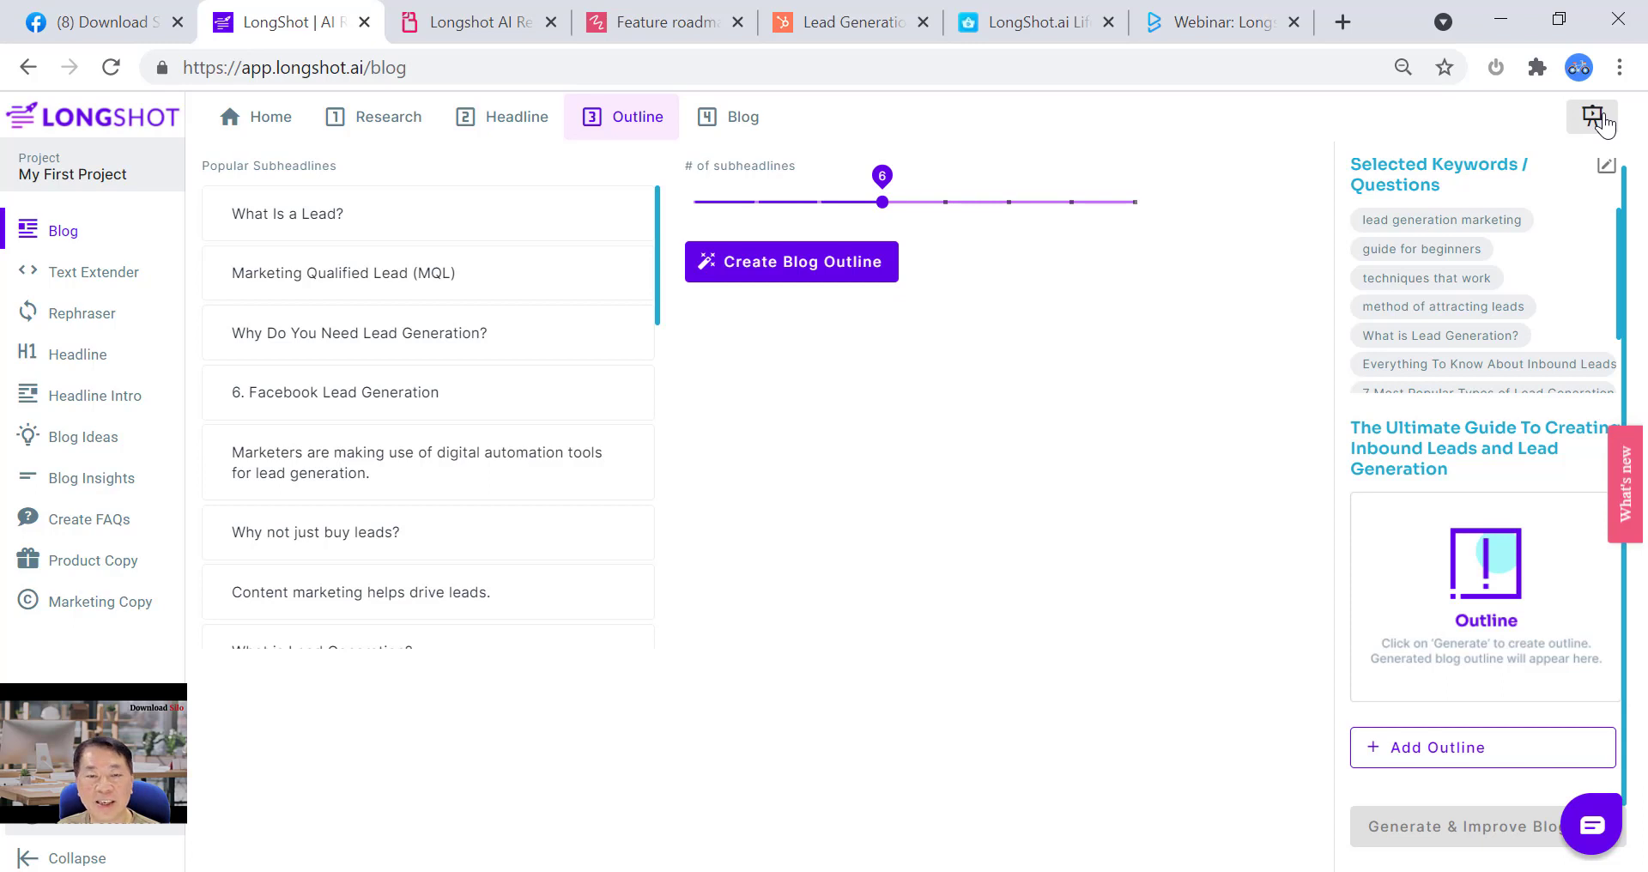
- Create the blog outline with 6 subheadlines and review the generated subheadings
{"action": "left_click", "coordinate": [834, 271]}
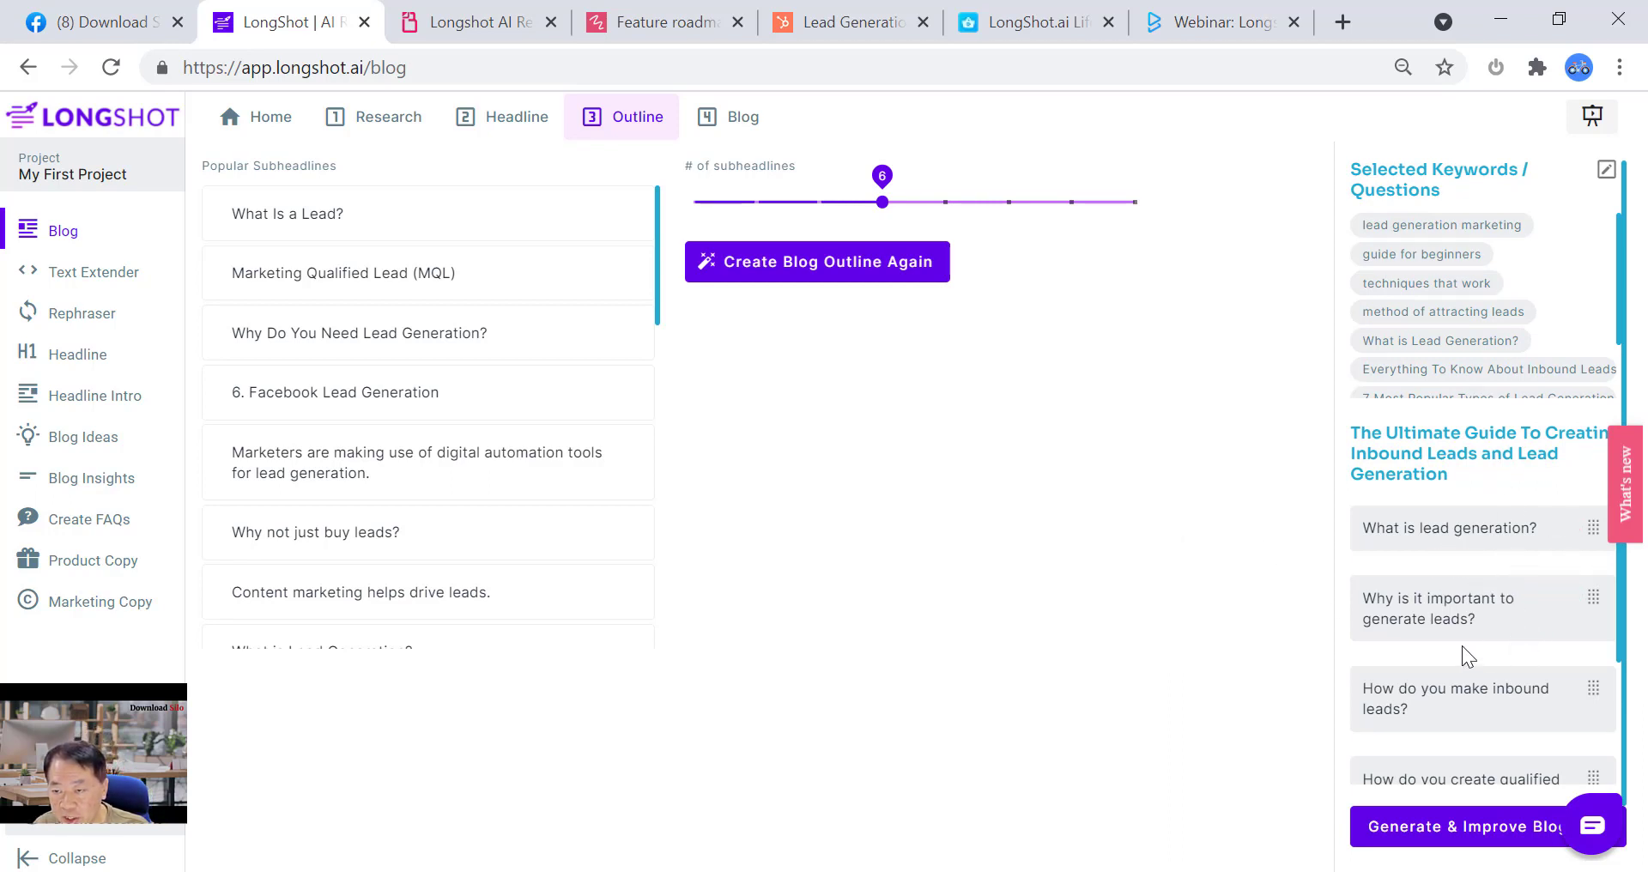
{"action": "scroll", "coordinate": [1484, 680], "scroll_direction": "down", "scroll_amount": 3}
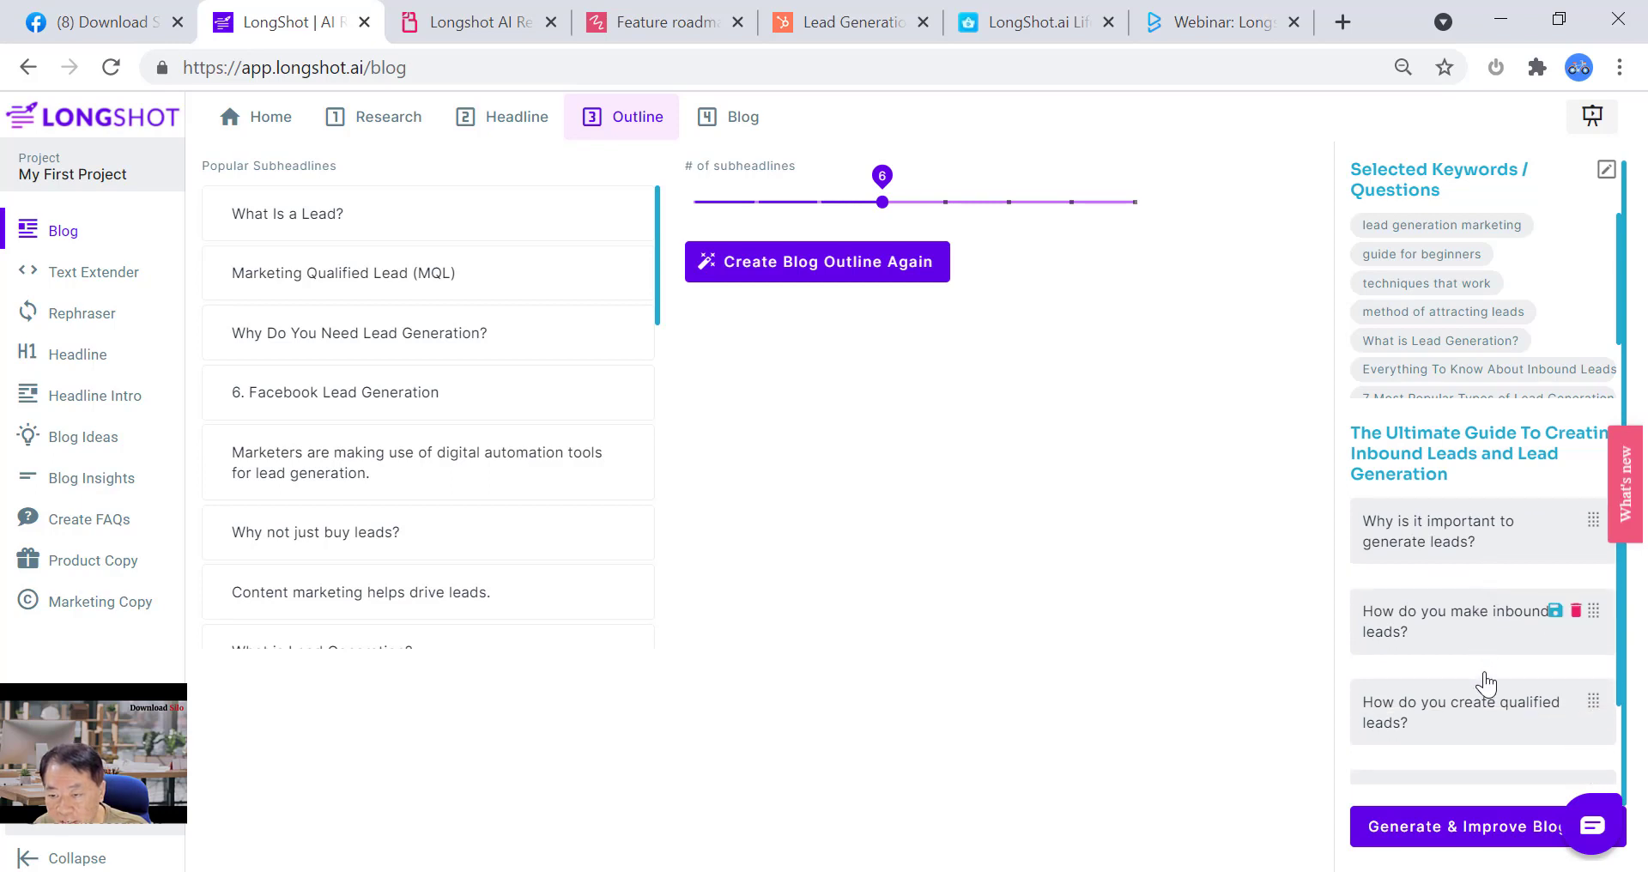
{"action": "scroll", "coordinate": [1480, 669], "scroll_direction": "up", "scroll_amount": 2}
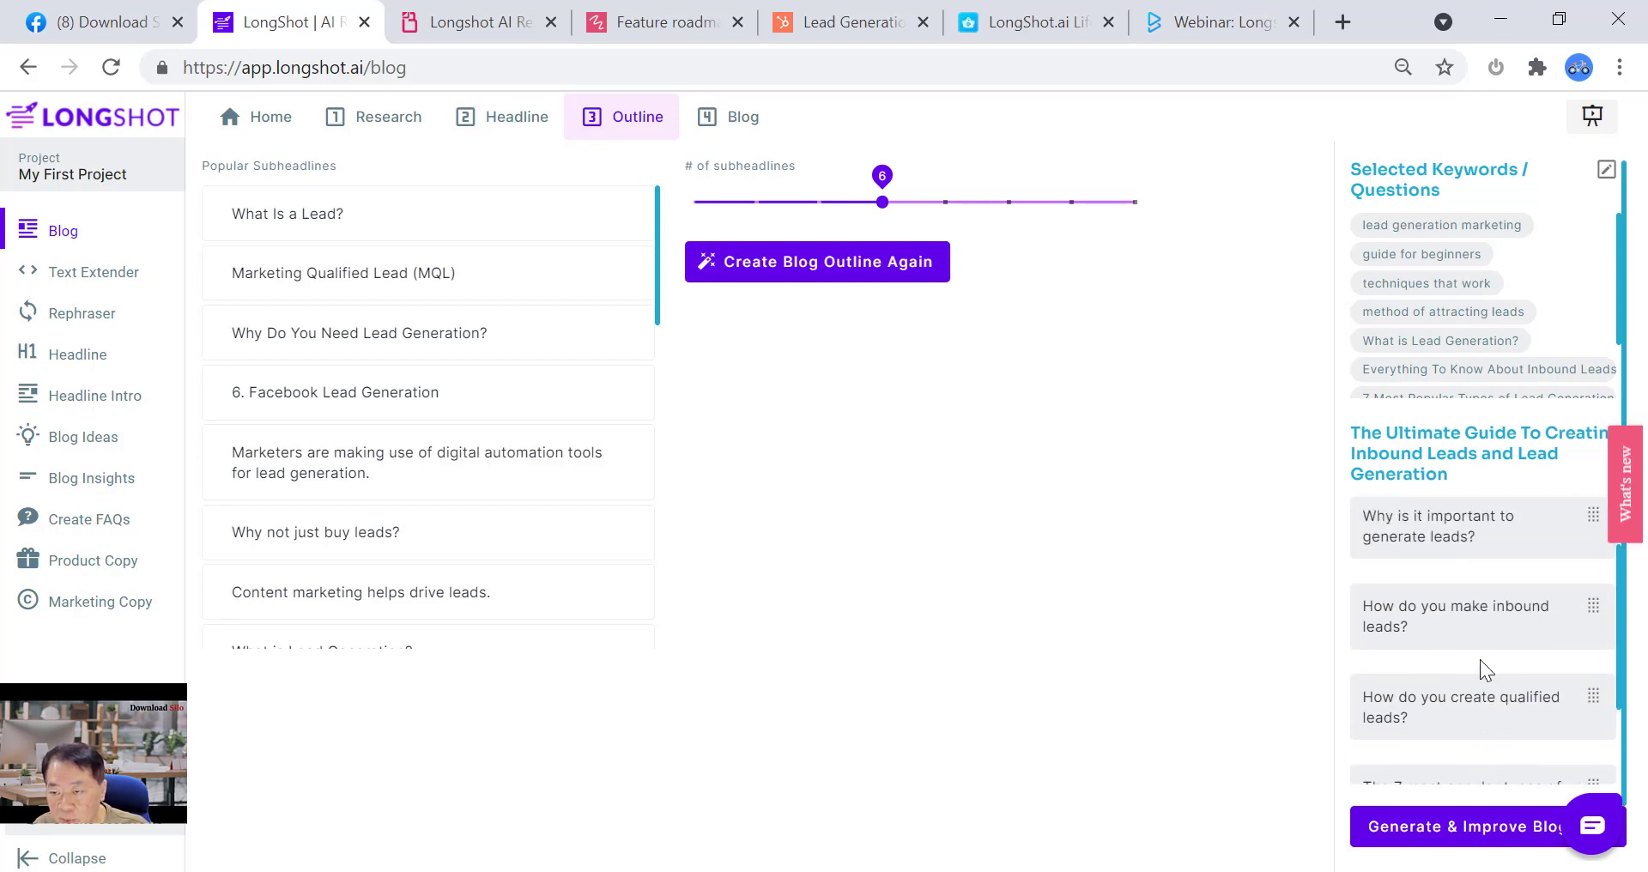
{"action": "scroll", "coordinate": [1480, 670], "scroll_direction": "down", "scroll_amount": 2}
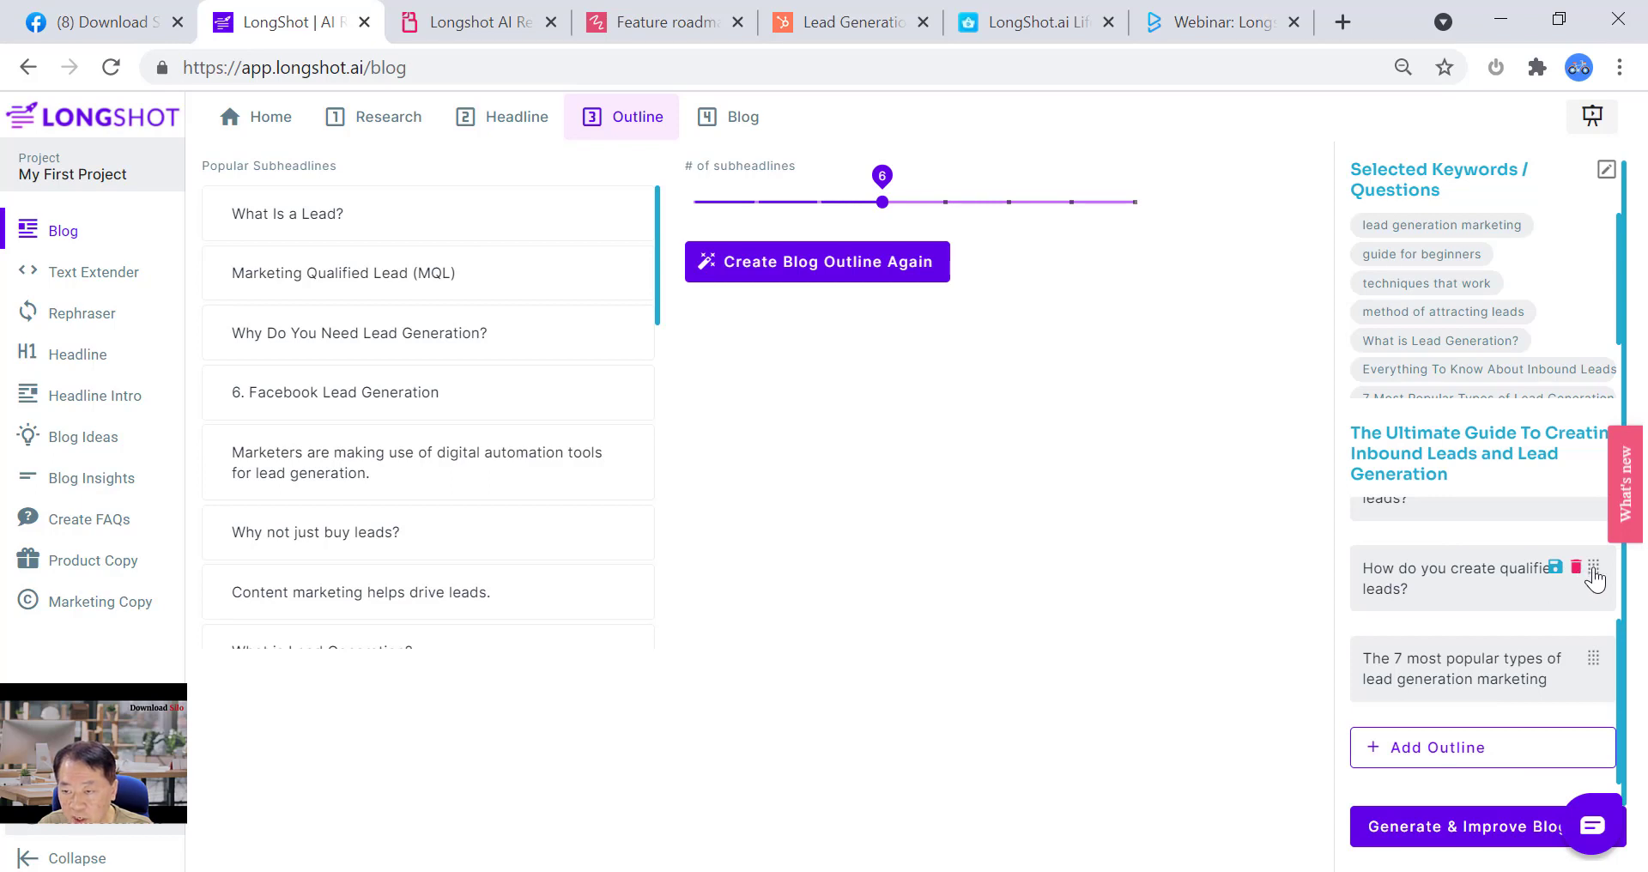
{"action": "left_click_drag", "start_coordinate": [1592, 575], "coordinate": [1589, 566]}
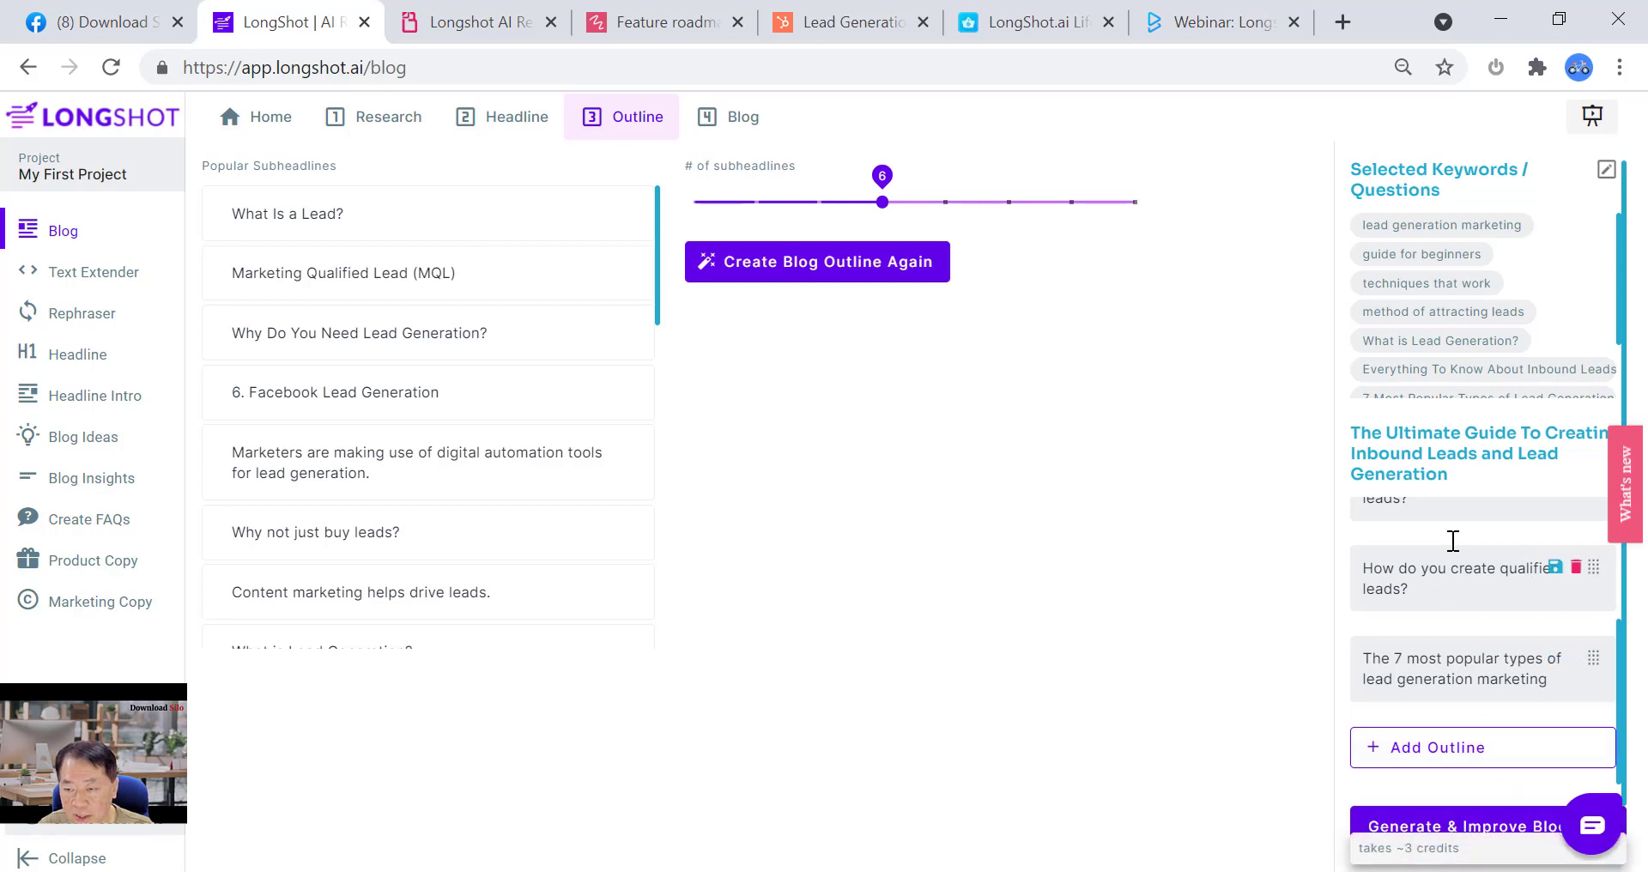
- Generate the blog draft from the outline and collapse the navigation sidebar
{"action": "left_click", "coordinate": [1464, 829]}
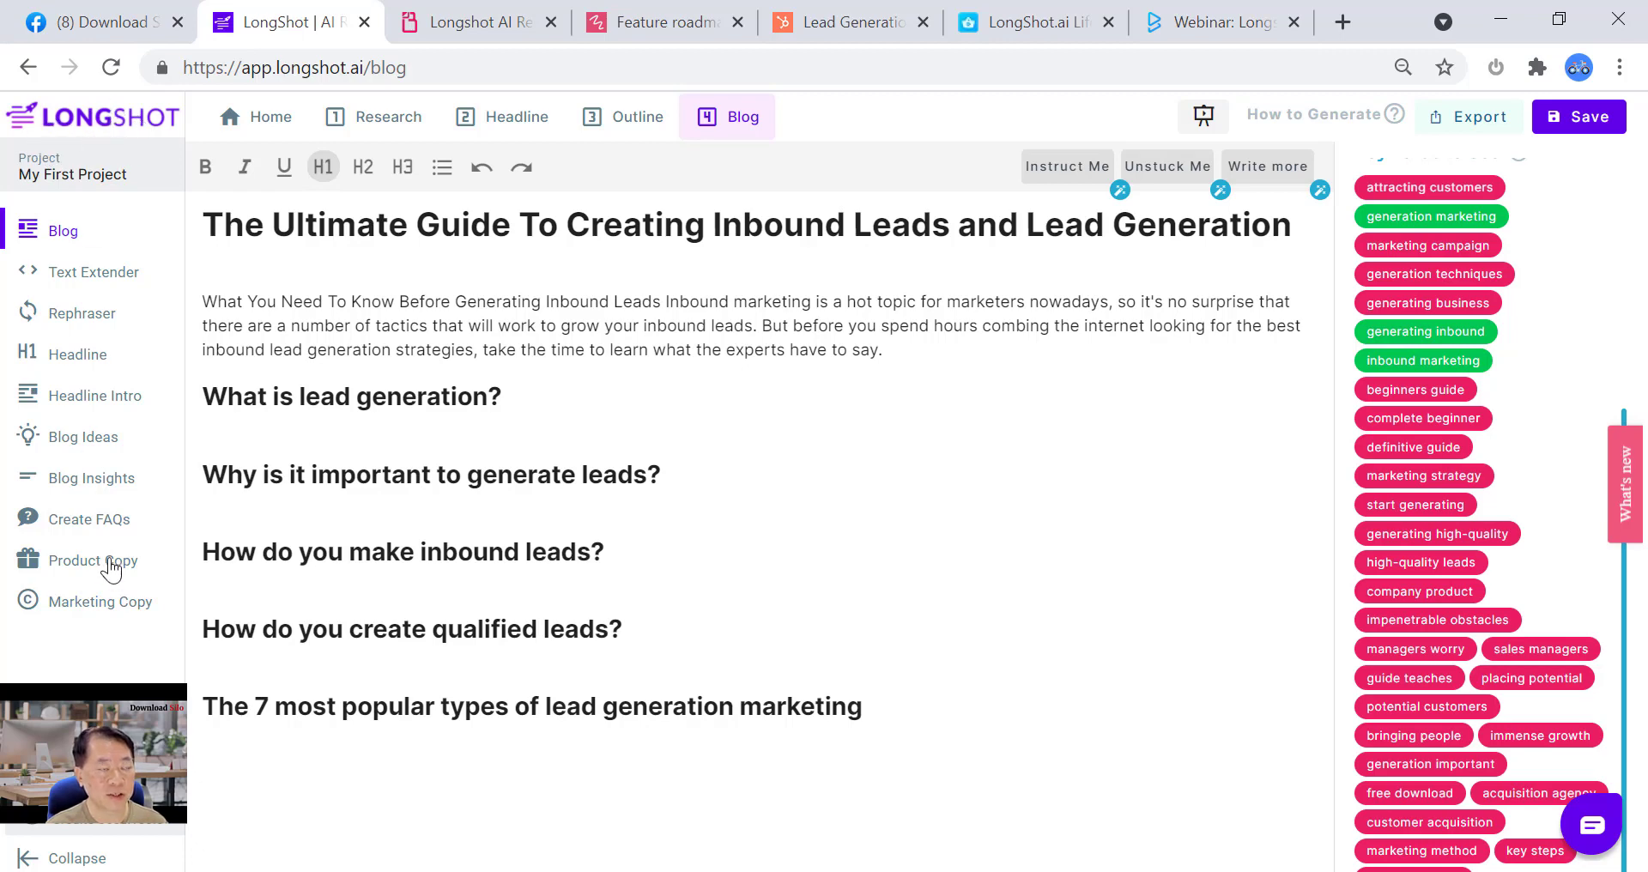
{"action": "left_click", "coordinate": [55, 860]}
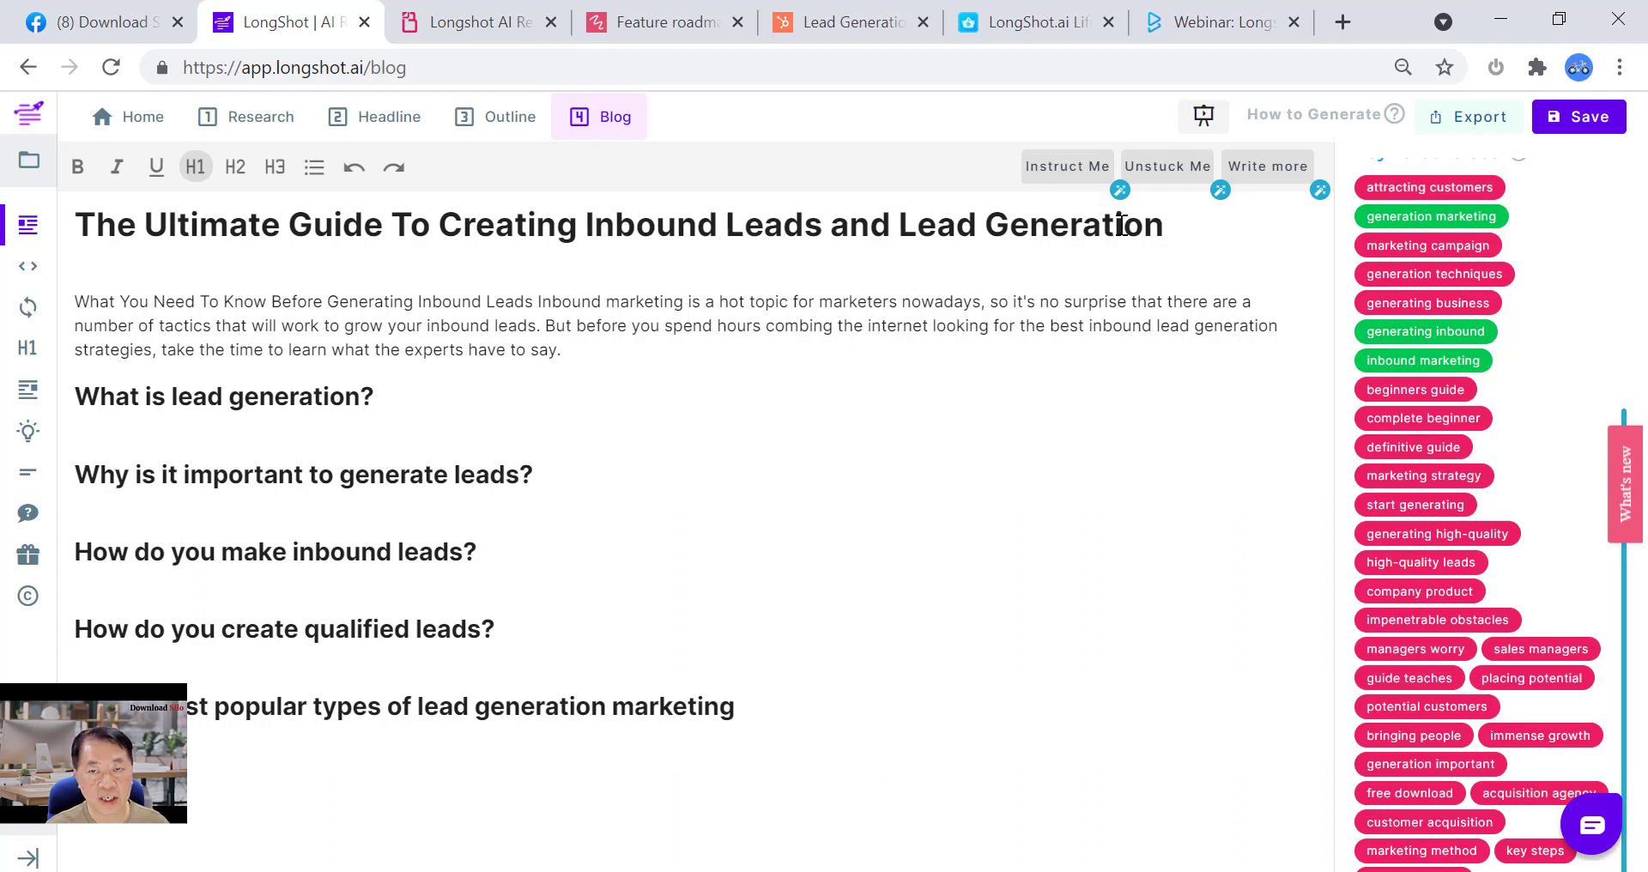
- Select part of the title and the heading "What is lead generation?" to check the AI options for selected text
{"action": "left_click_drag", "start_coordinate": [1163, 225], "coordinate": [1083, 225]}
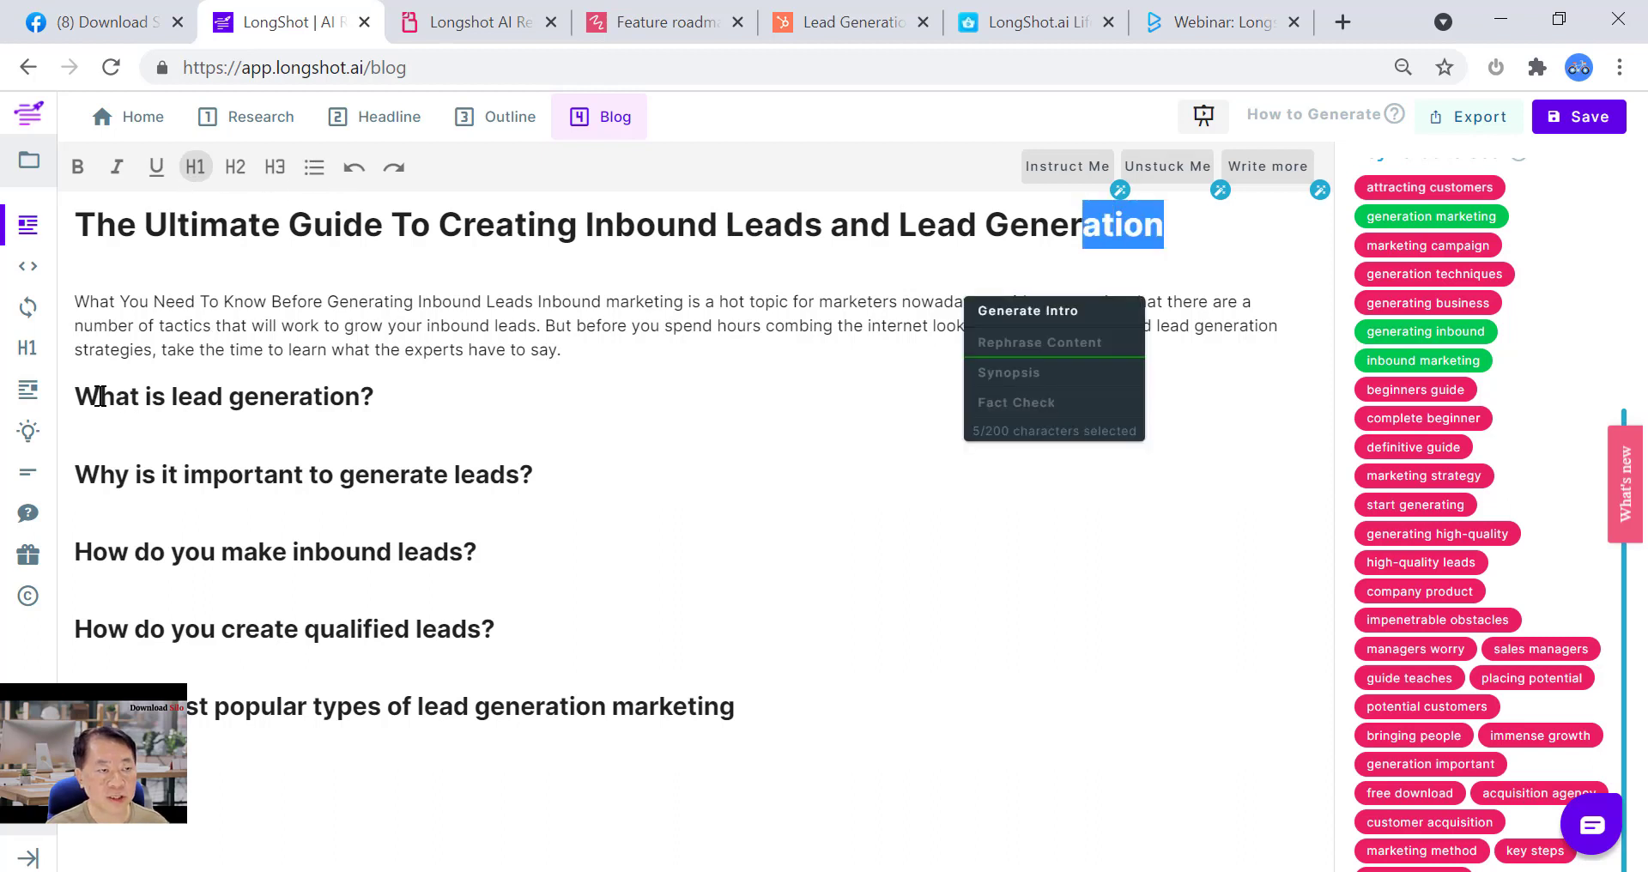
{"action": "left_click_drag", "start_coordinate": [75, 395], "coordinate": [374, 397]}
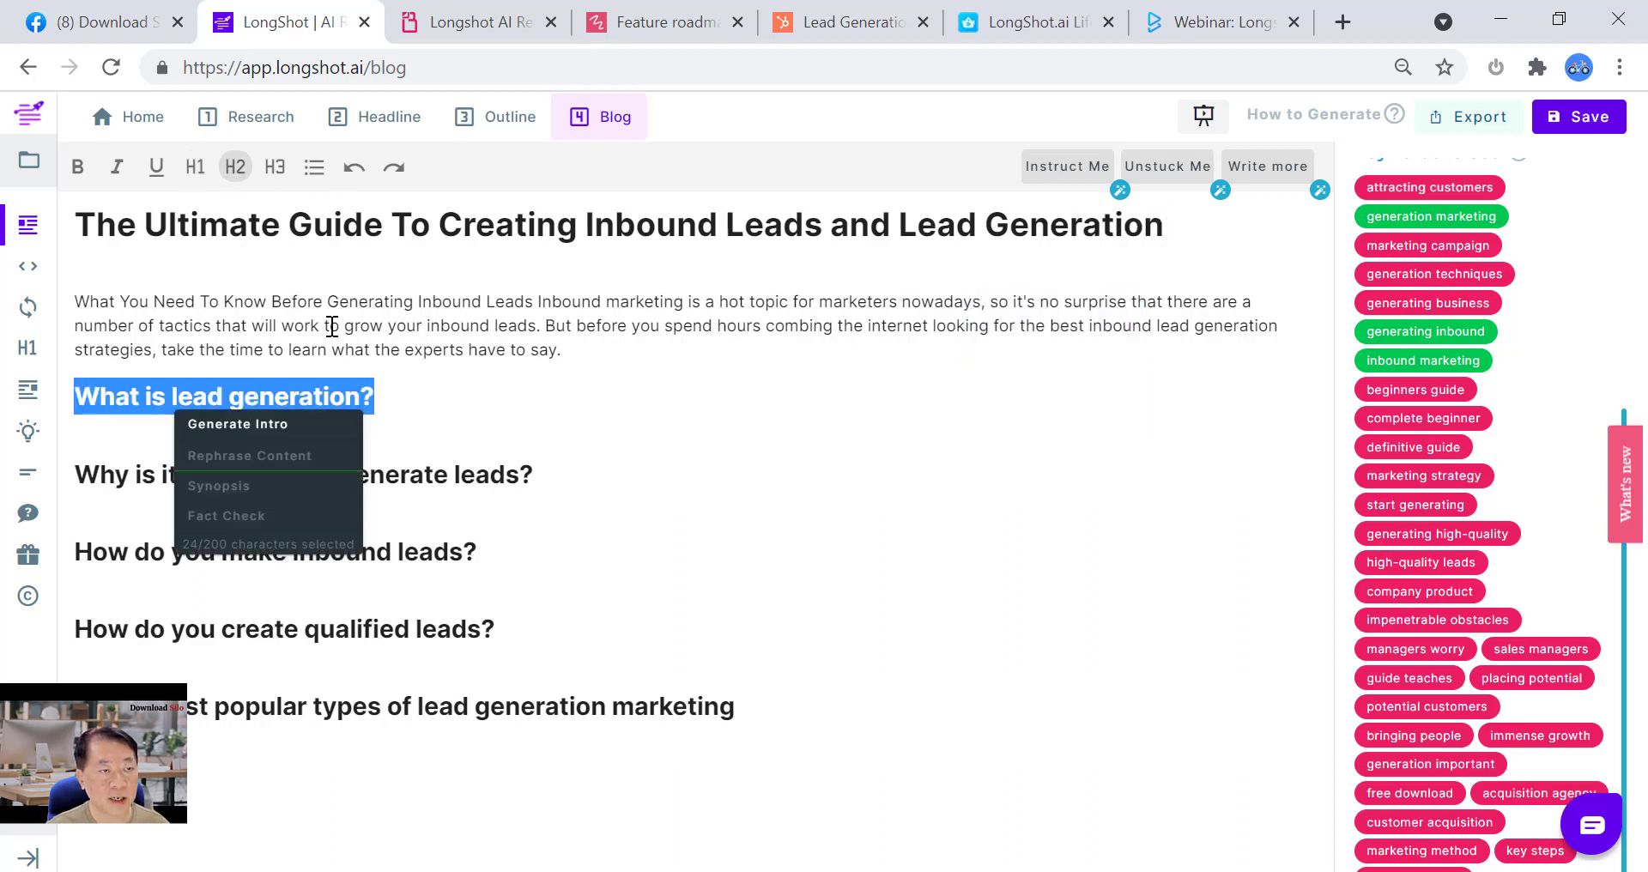
{"action": "left_click", "coordinate": [490, 385]}
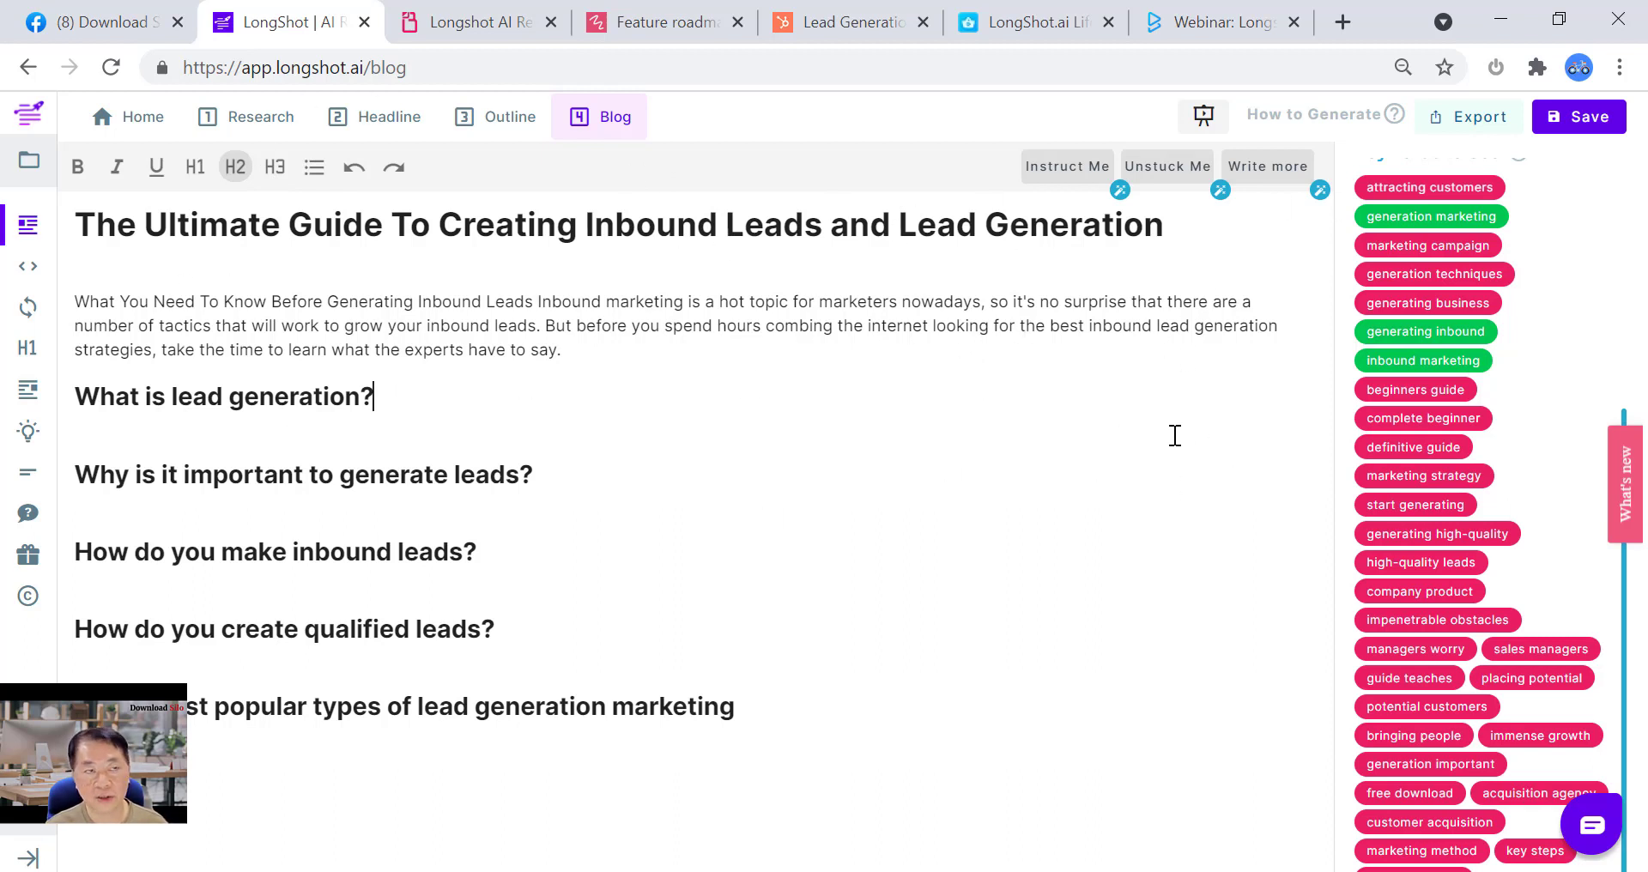
- Switch to the Longshot AI Review page and read its Step 4 killer features and four-step workflow sections
{"action": "left_click", "coordinate": [504, 26]}
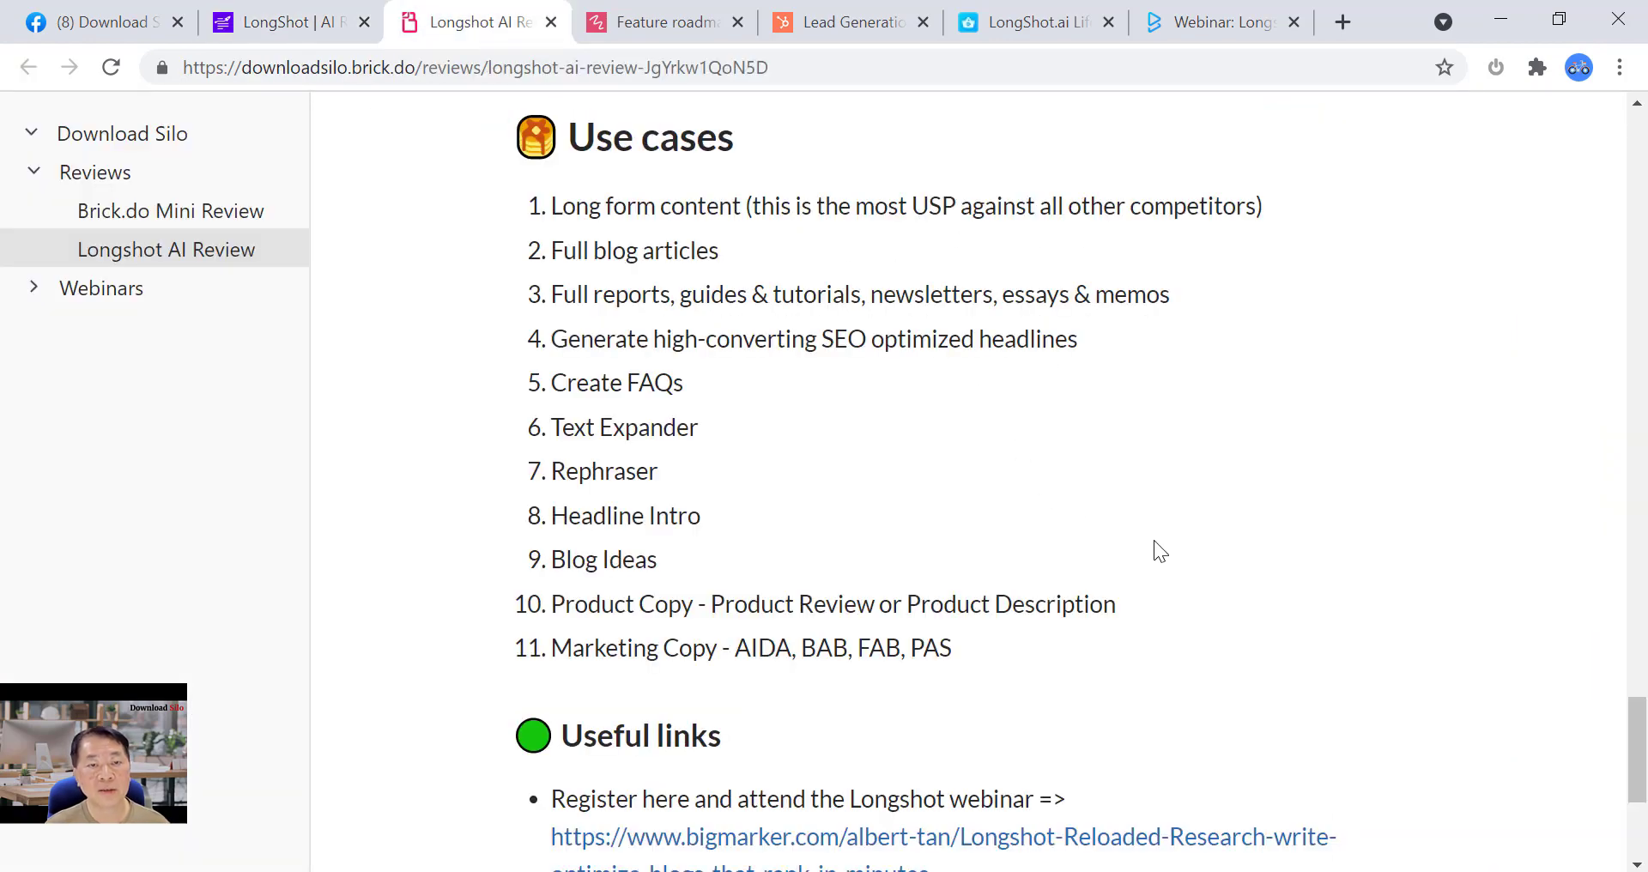
{"action": "scroll", "coordinate": [1154, 540], "scroll_direction": "down", "scroll_amount": 2}
{"action": "scroll", "coordinate": [1153, 540], "scroll_direction": "up", "scroll_amount": 8}
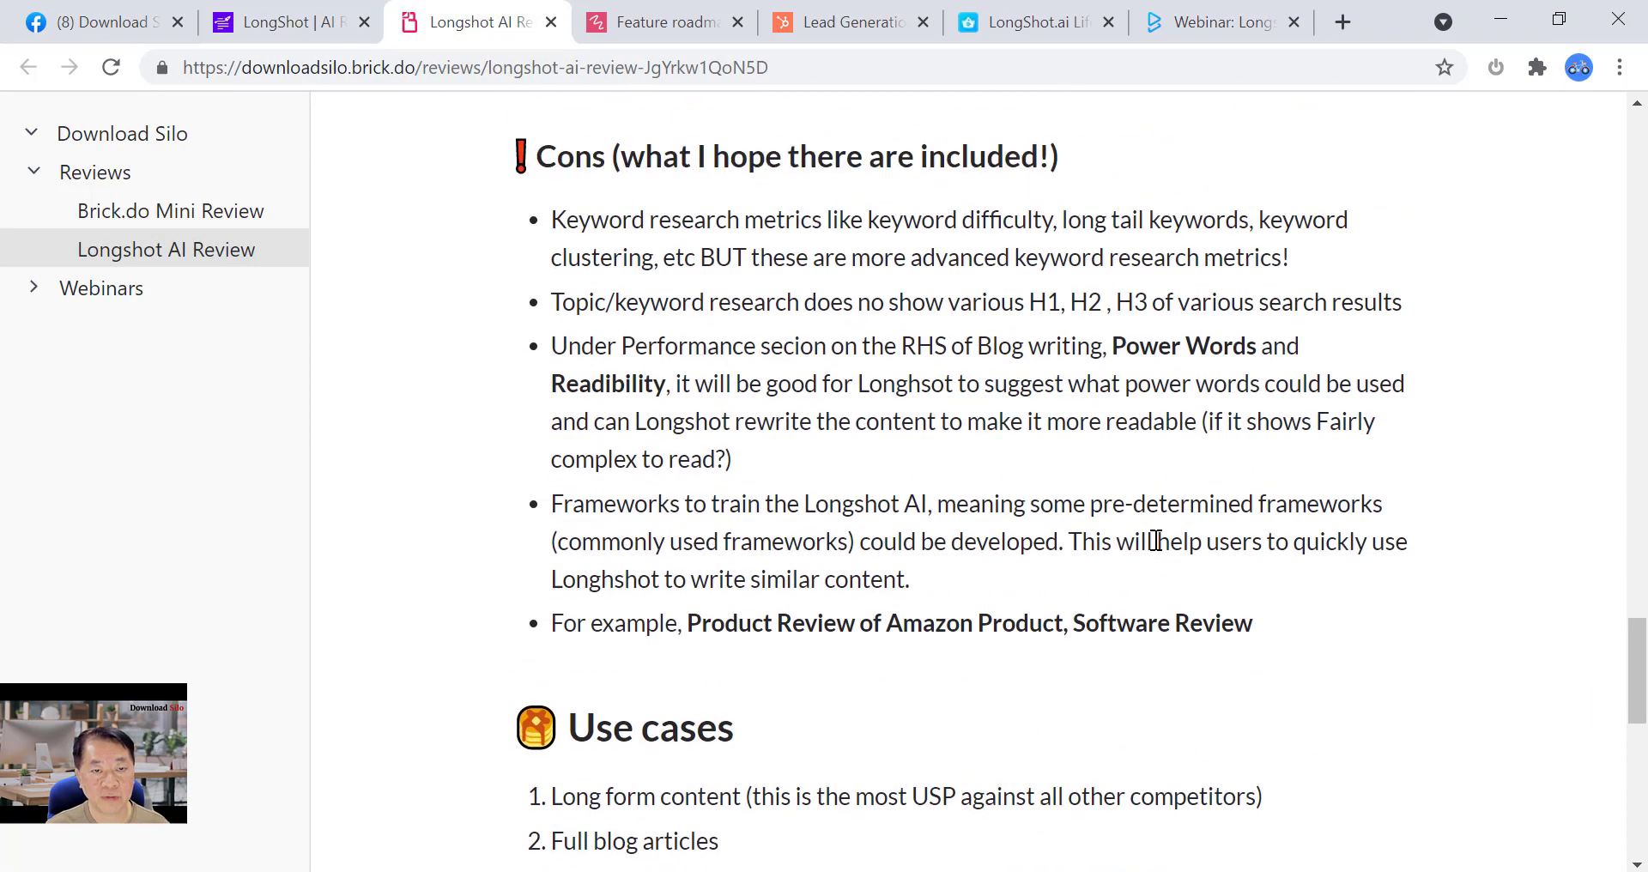
{"action": "scroll", "coordinate": [1155, 541], "scroll_direction": "up", "scroll_amount": 8}
{"action": "scroll", "coordinate": [1155, 541], "scroll_direction": "down", "scroll_amount": 2}
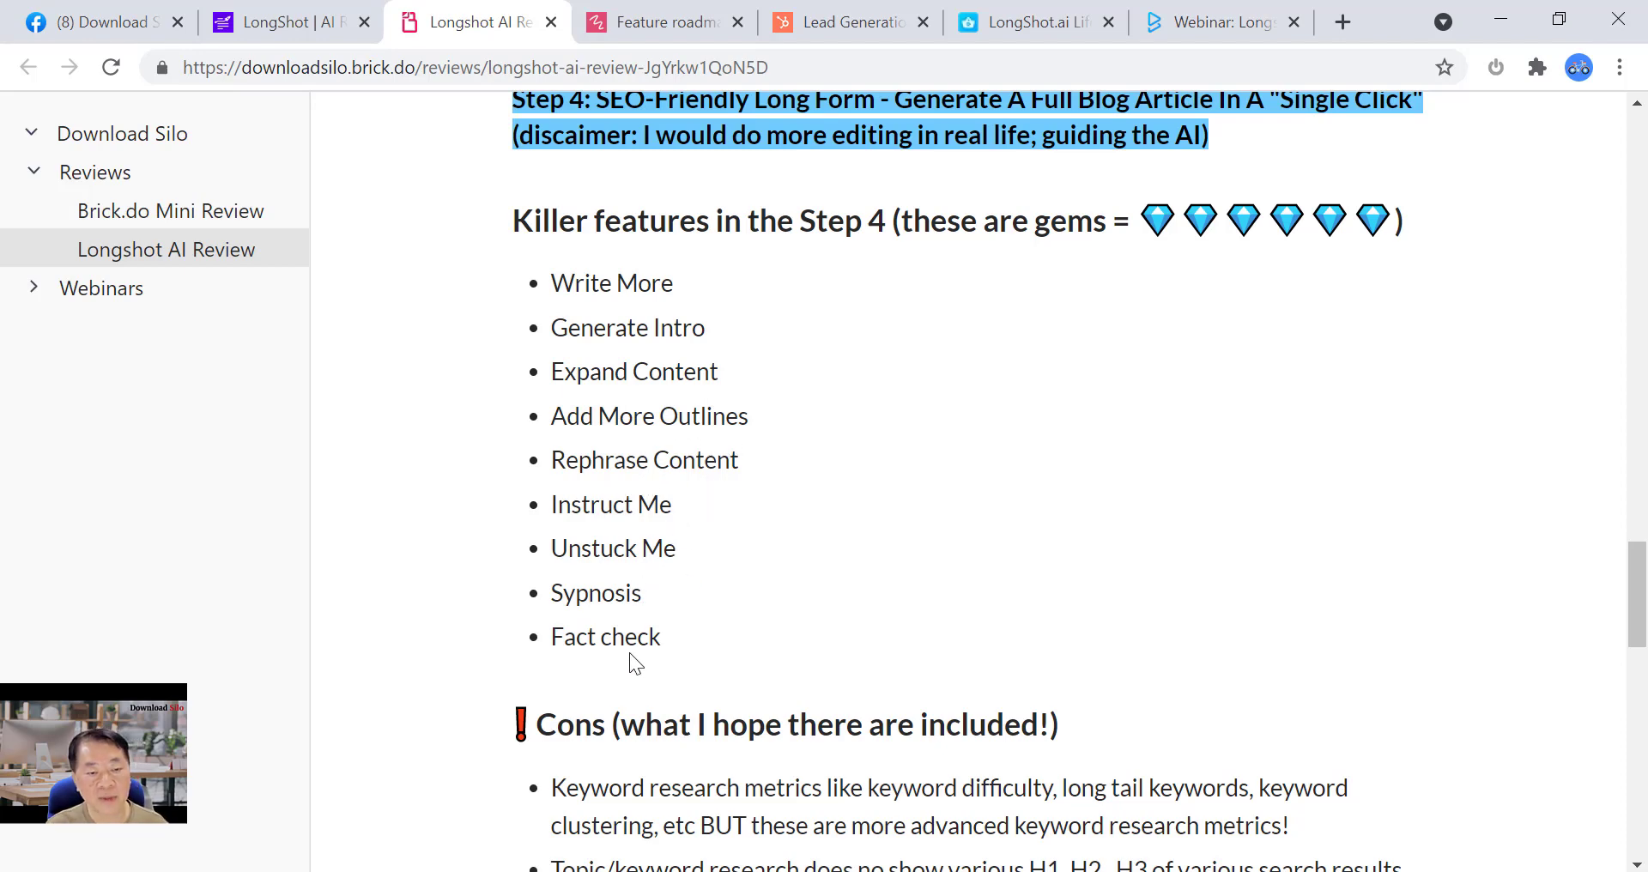
{"action": "scroll", "coordinate": [445, 208], "scroll_direction": "up", "scroll_amount": 8}
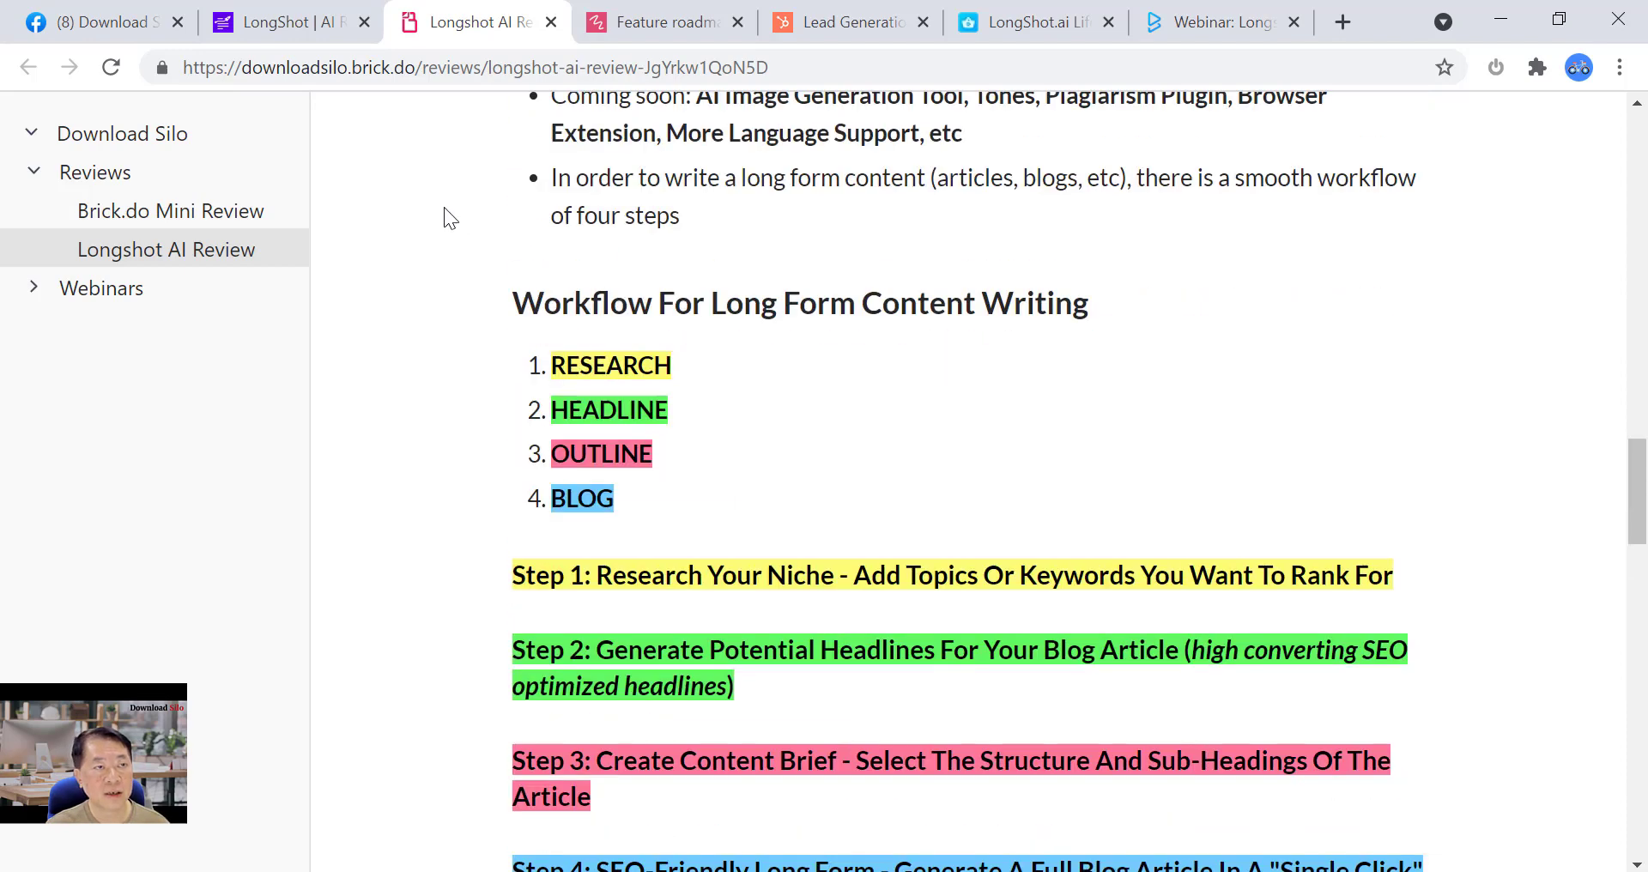
- Switch back to the LongShot blog editor and open the Instruct Me command
{"action": "left_click", "coordinate": [297, 24]}
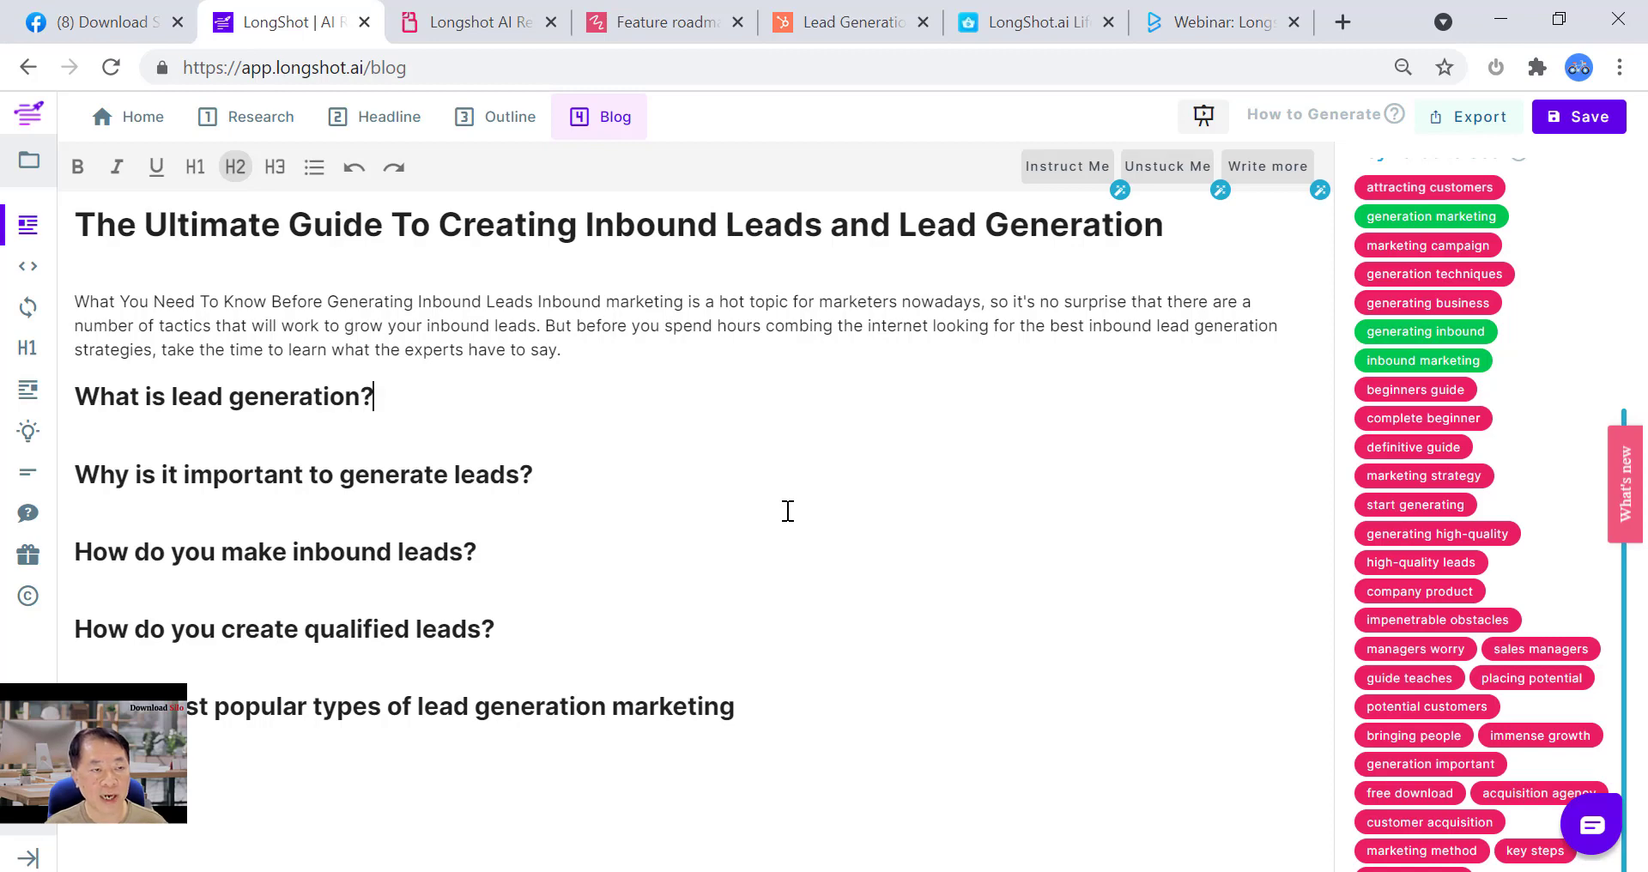
{"action": "left_click", "coordinate": [1070, 175]}
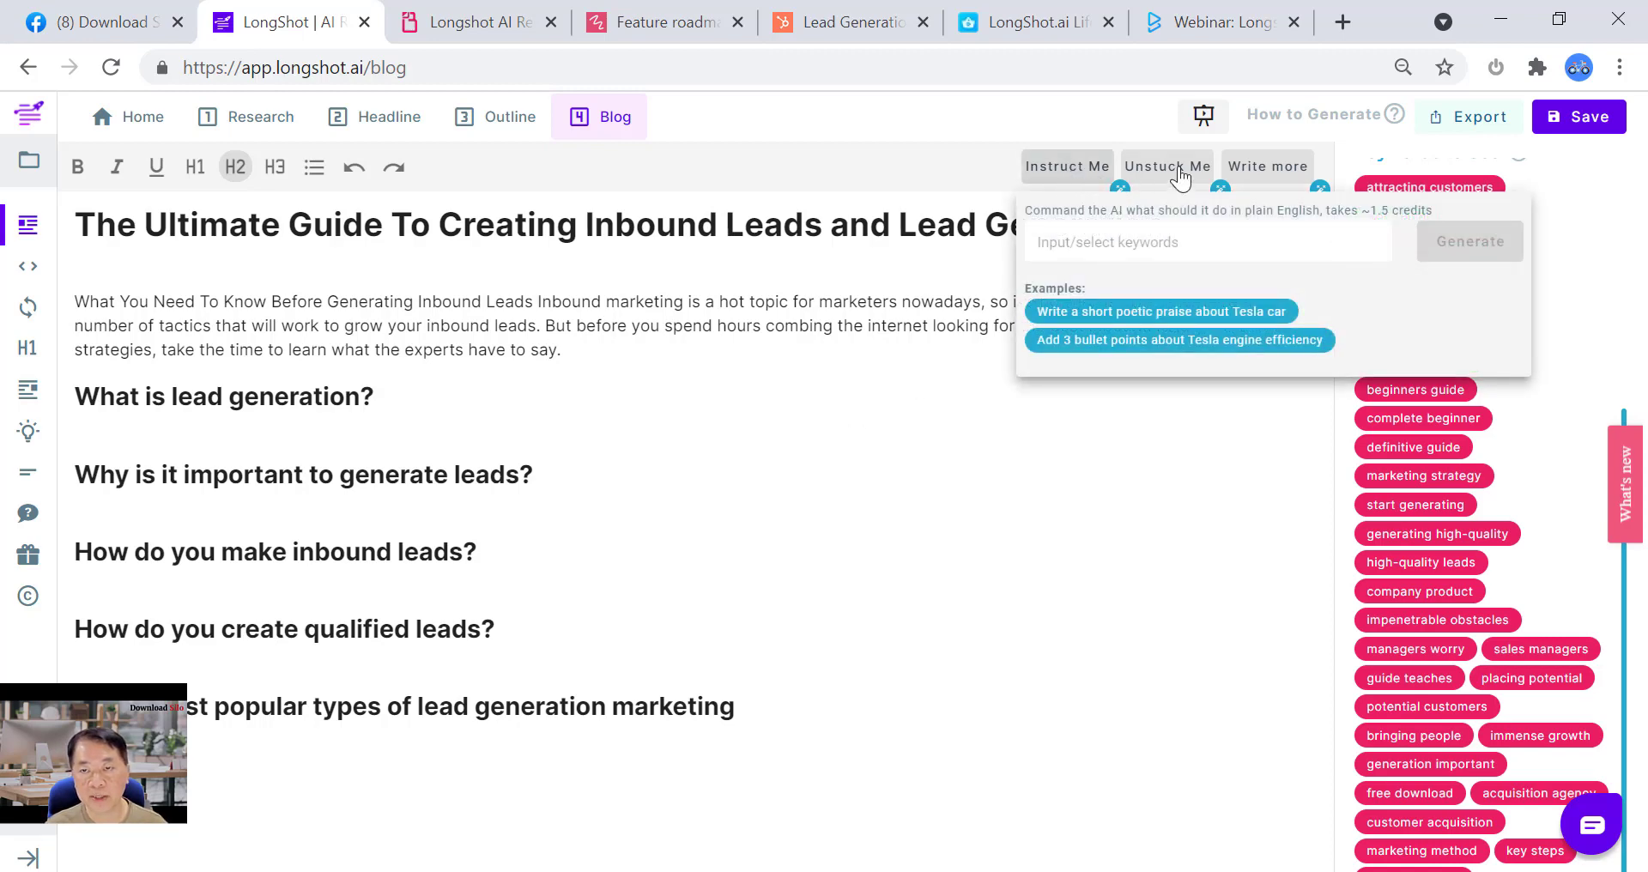